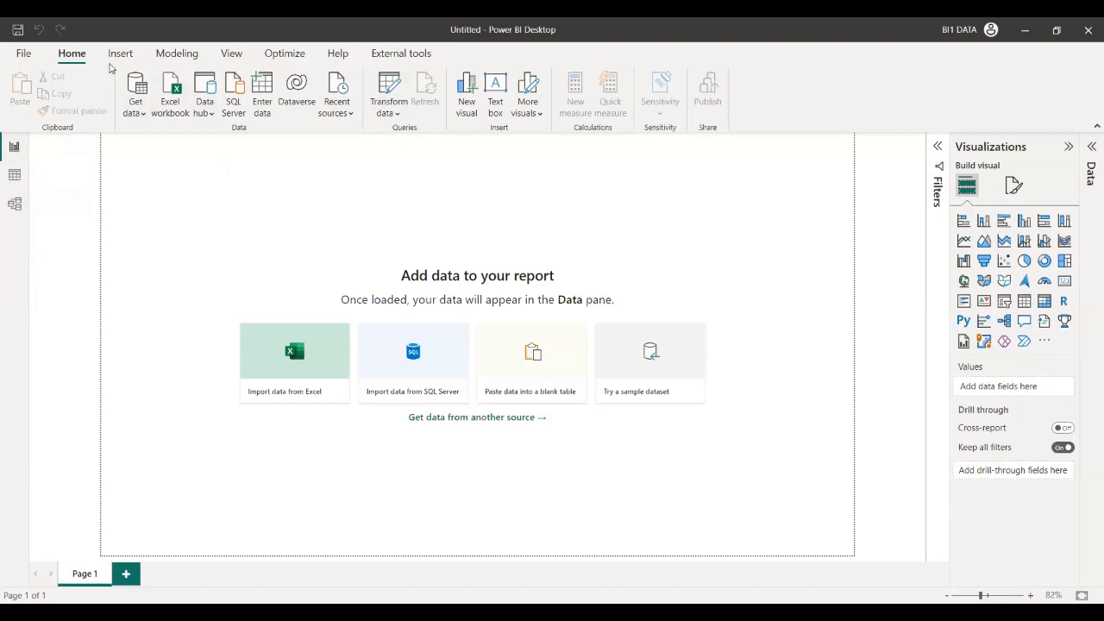
# Examine the full list of available data source connectors in the Get Data dialog, then close it without connecting.
pyautogui.click(135, 120)
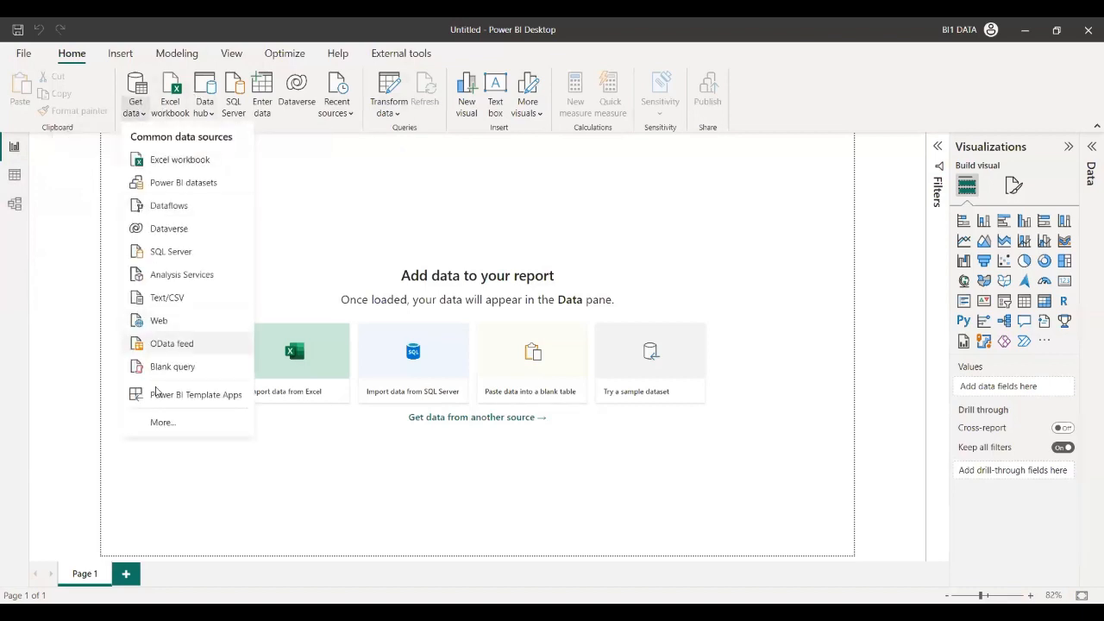
pyautogui.click(433, 209)
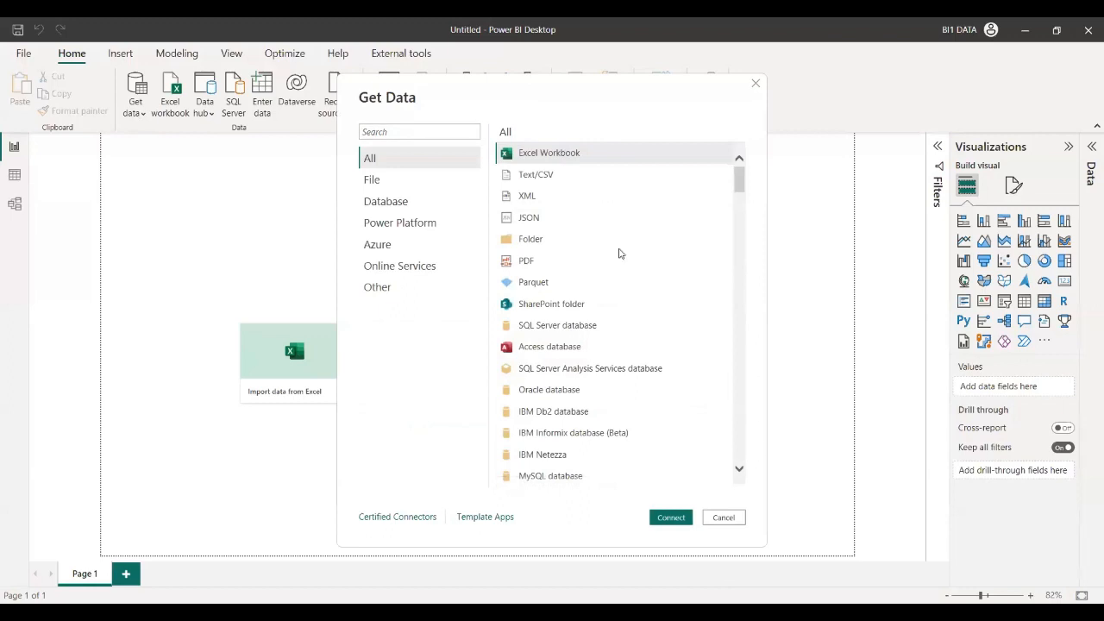
pyautogui.scroll(-1, 608, 253)
pyautogui.scroll(1, 547, 192)
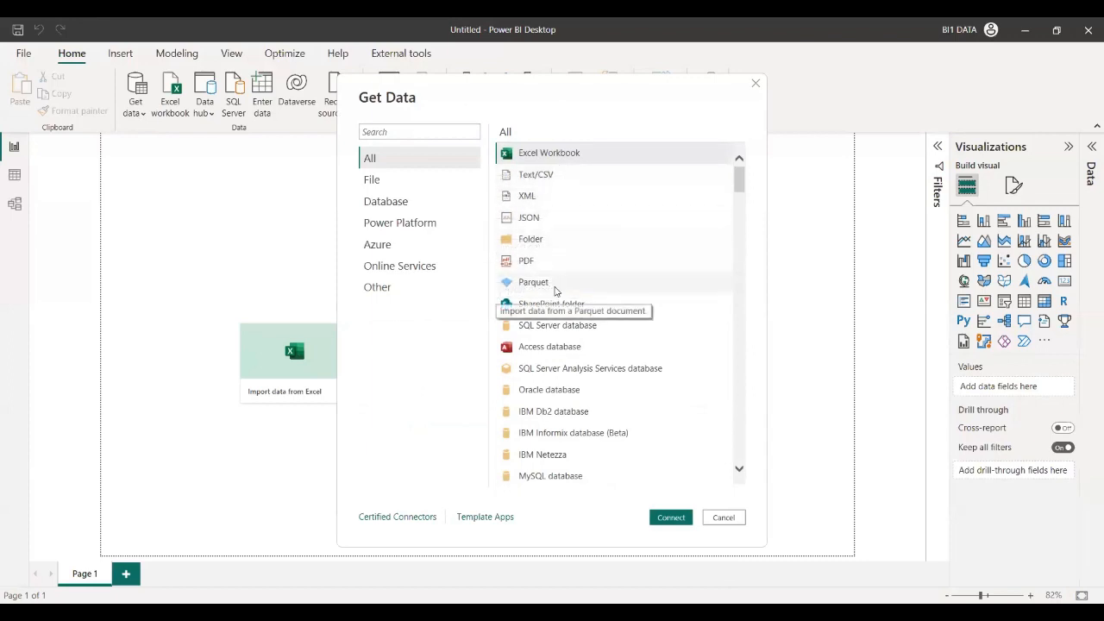
pyautogui.scroll(-2, 562, 259)
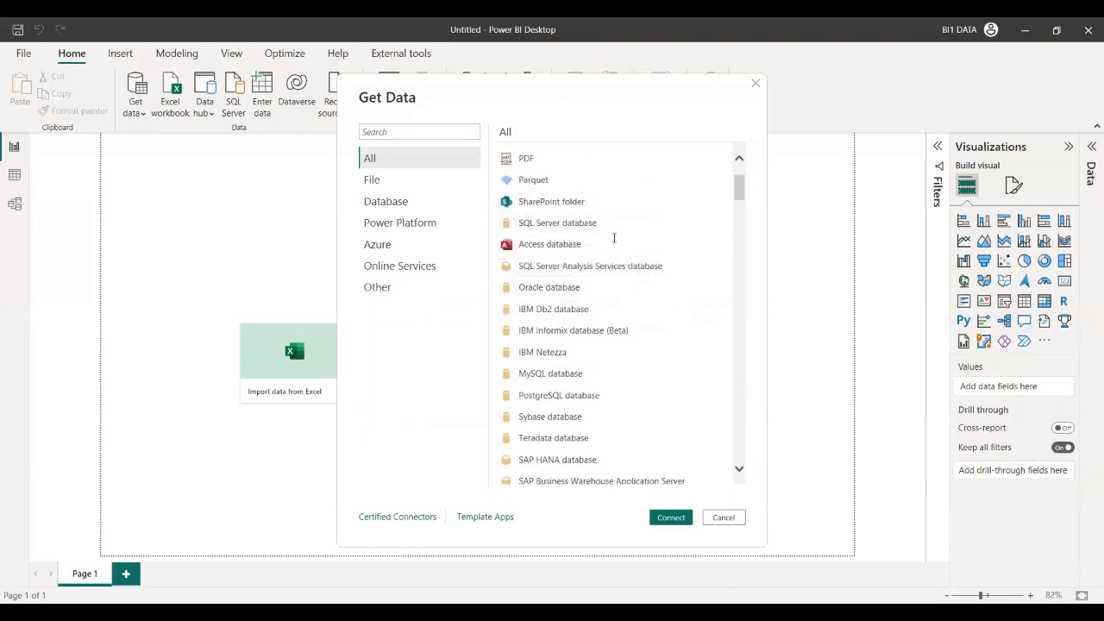
pyautogui.scroll(-2, 653, 320)
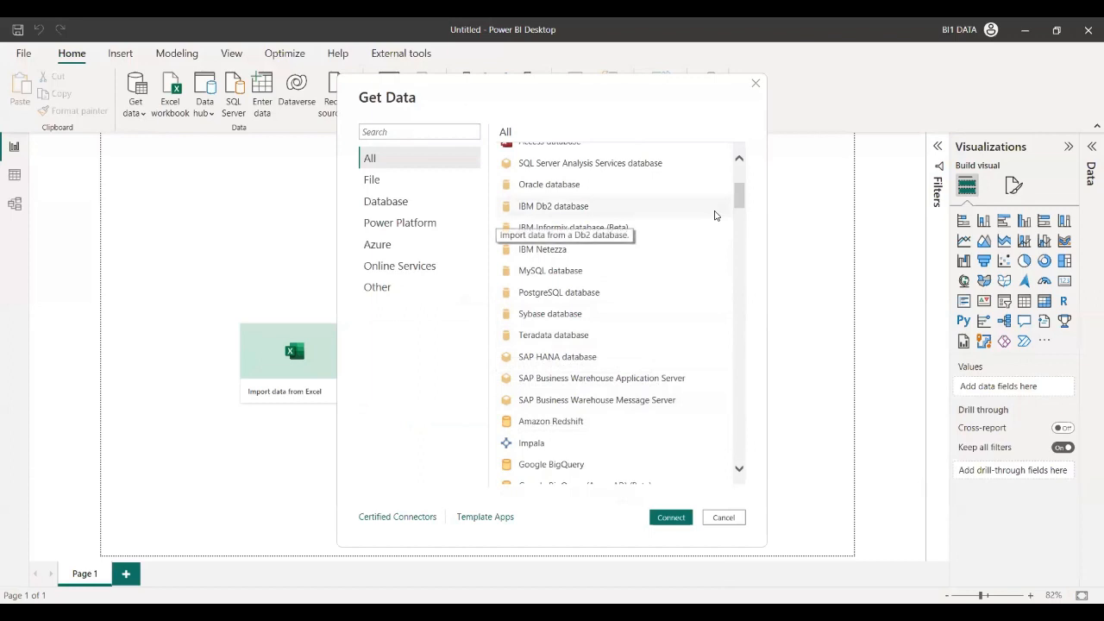
pyautogui.scroll(-1, 714, 214)
pyautogui.scroll(-2, 609, 286)
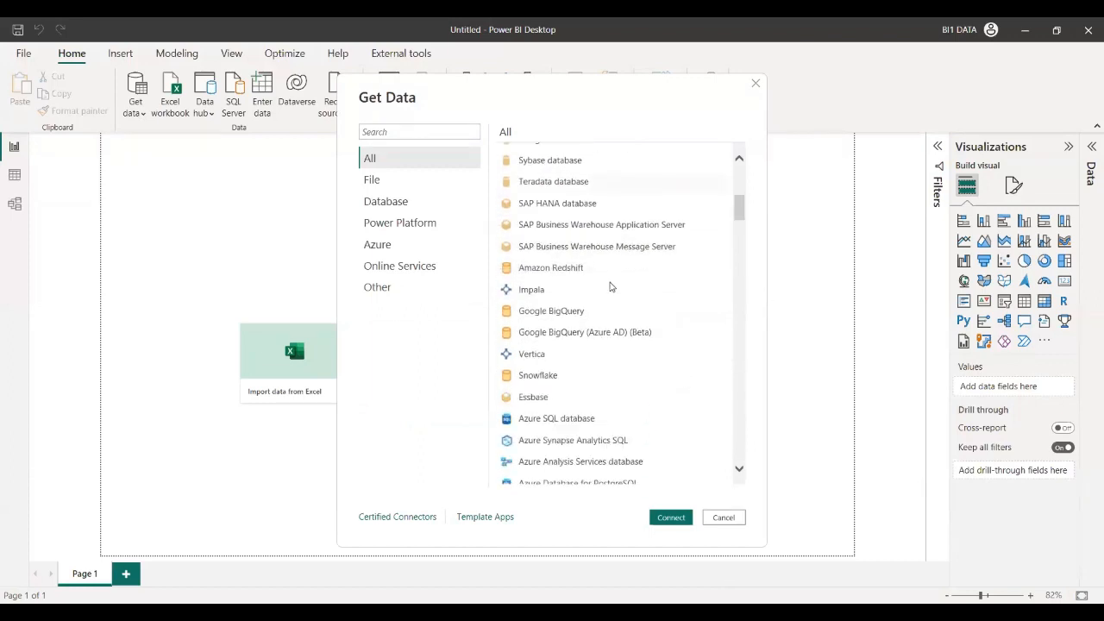
pyautogui.scroll(-5, 610, 286)
pyautogui.scroll(1, 626, 345)
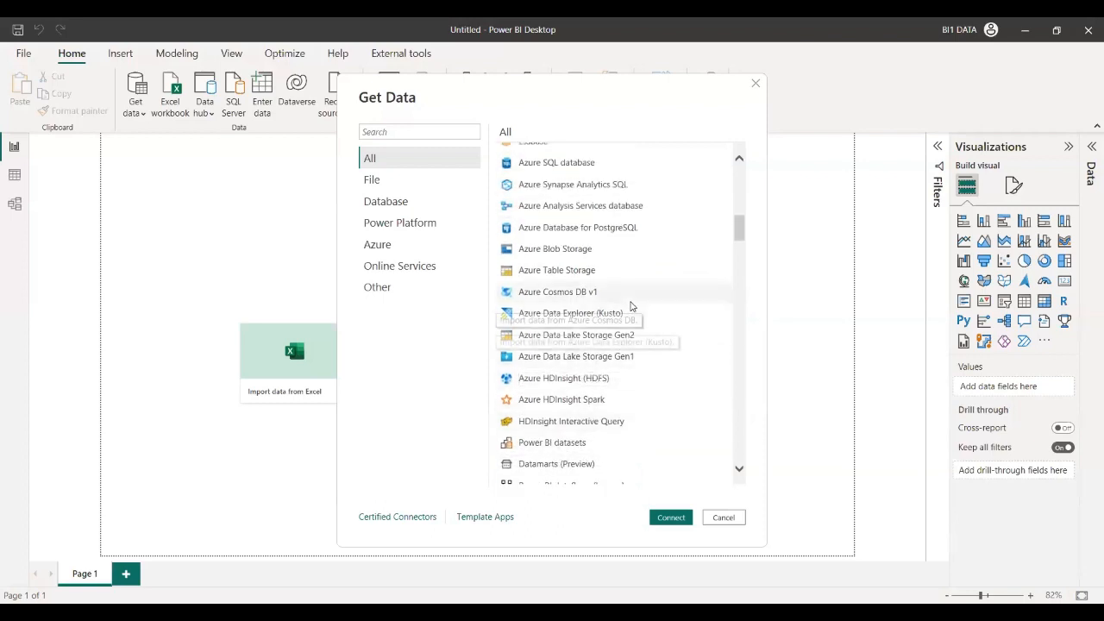
pyautogui.scroll(-2, 680, 239)
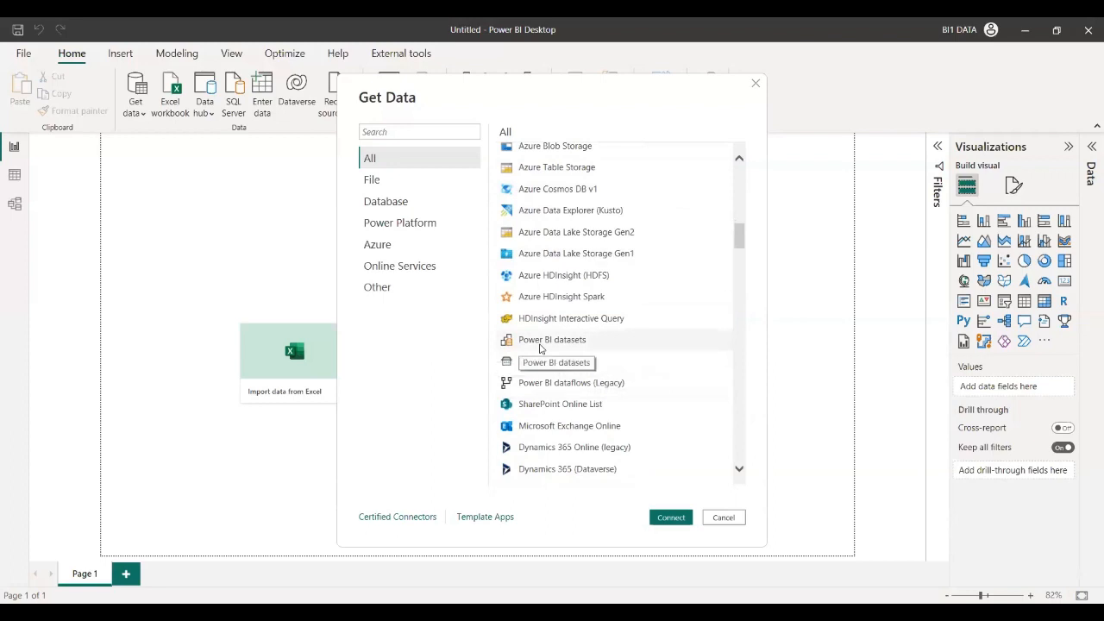
pyautogui.scroll(-4, 578, 361)
pyautogui.scroll(-4, 577, 361)
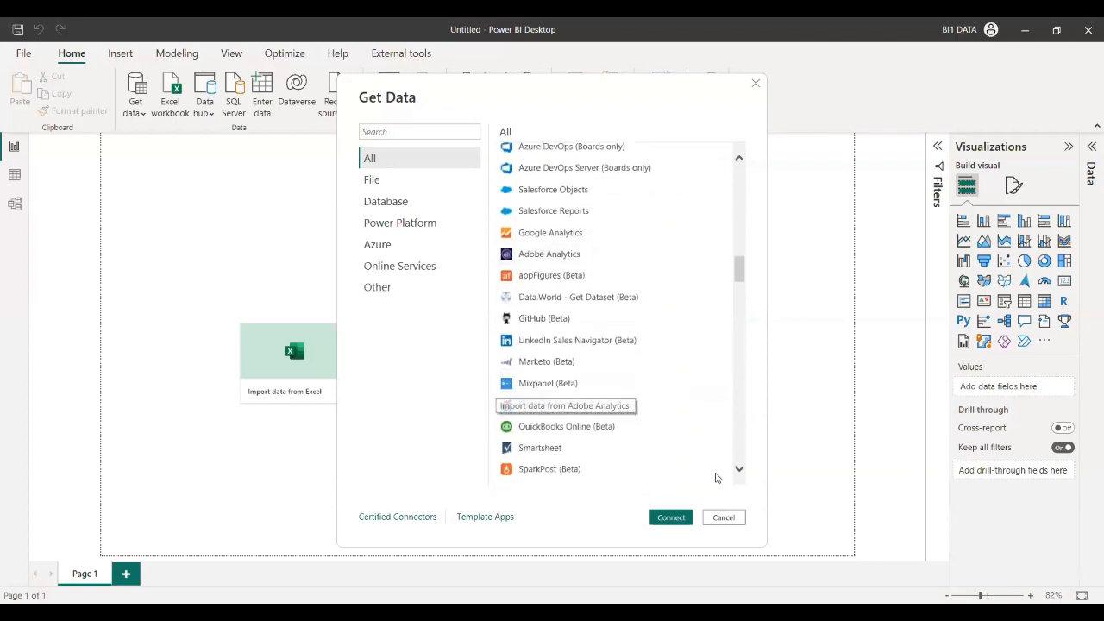
pyautogui.click(724, 518)
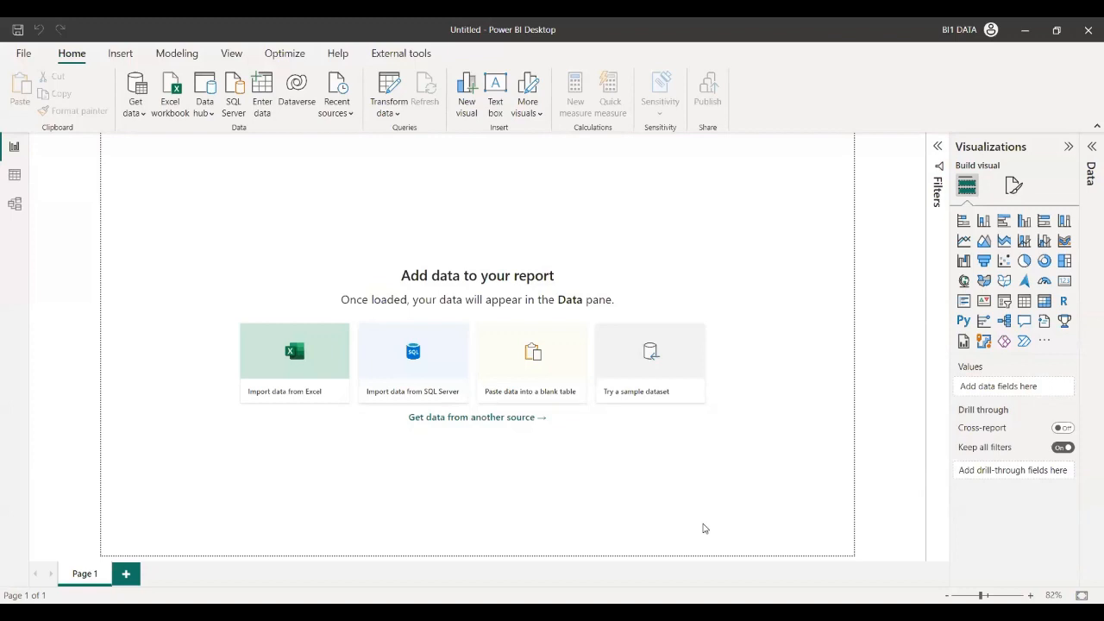
pyautogui.click(145, 115)
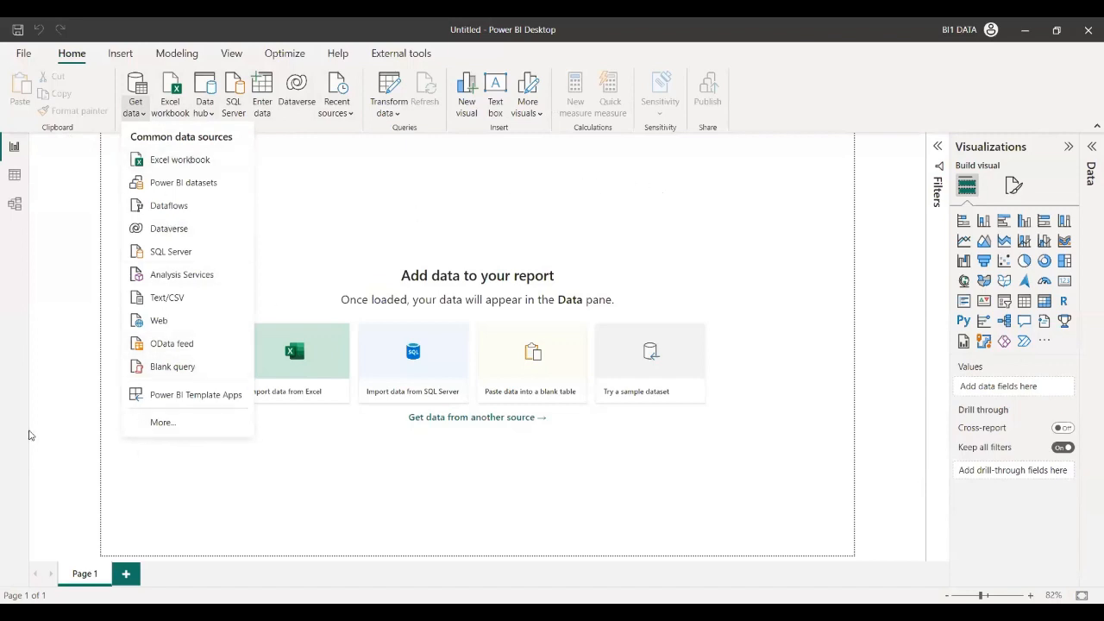
pyautogui.click(382, 185)
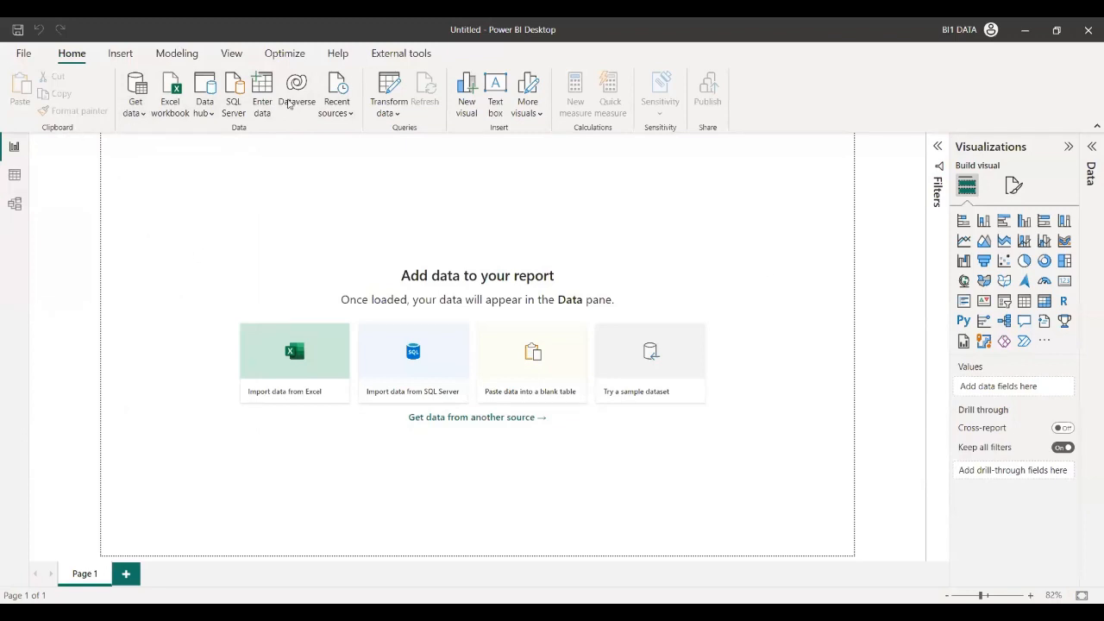
pyautogui.click(138, 104)
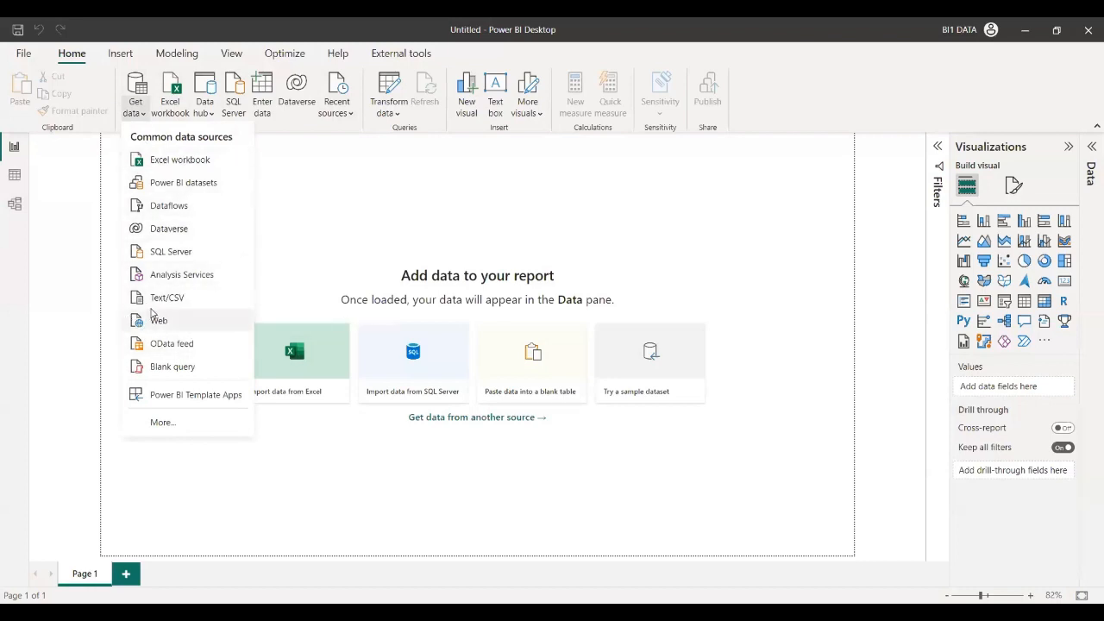
pyautogui.click(370, 140)
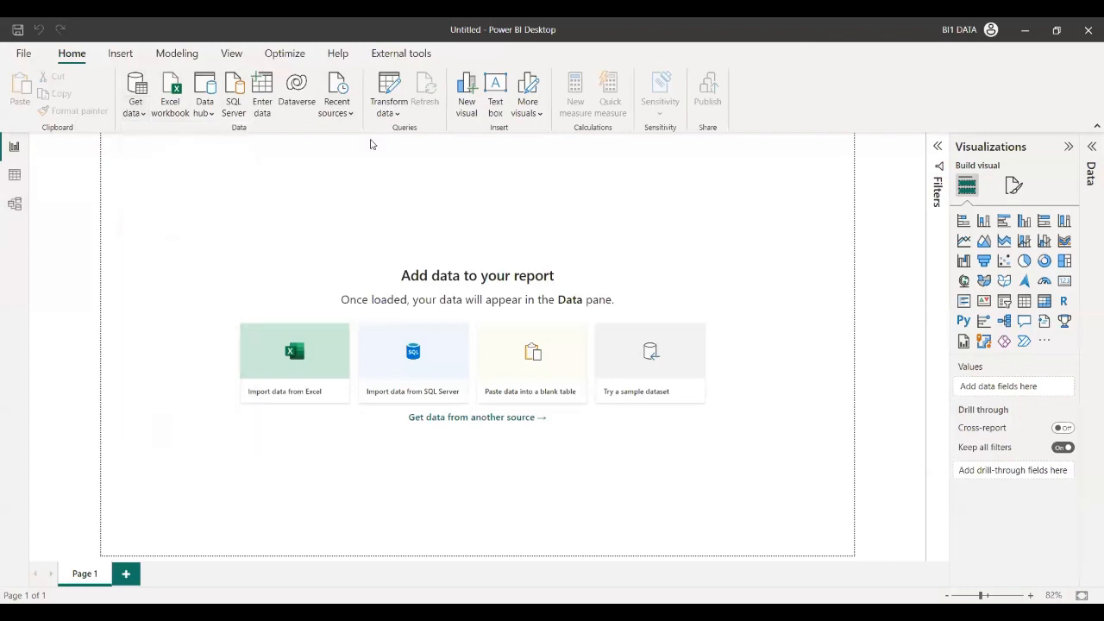
pyautogui.click(135, 108)
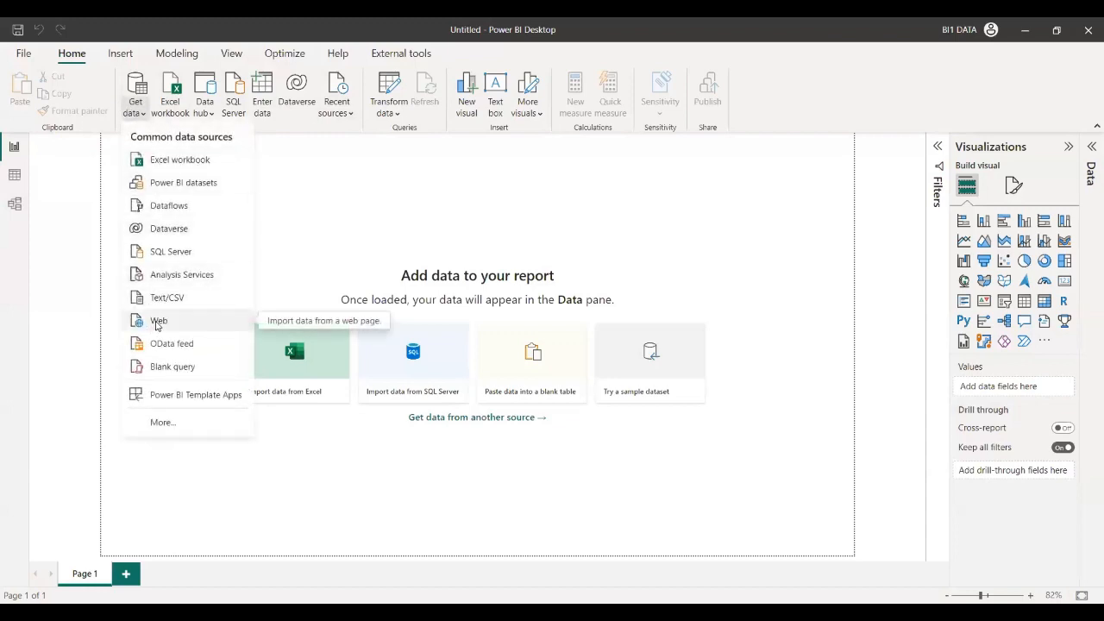
pyautogui.click(158, 322)
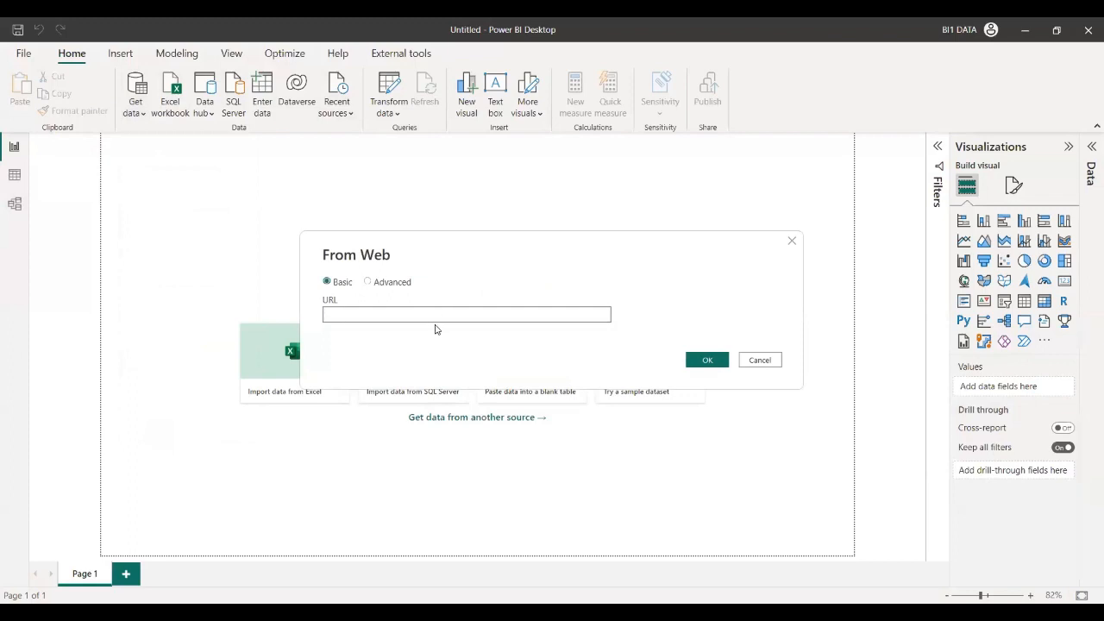
pyautogui.write('https://www.imdb.com/chart/top?sort=ir,desc&mode=simple&page=1')
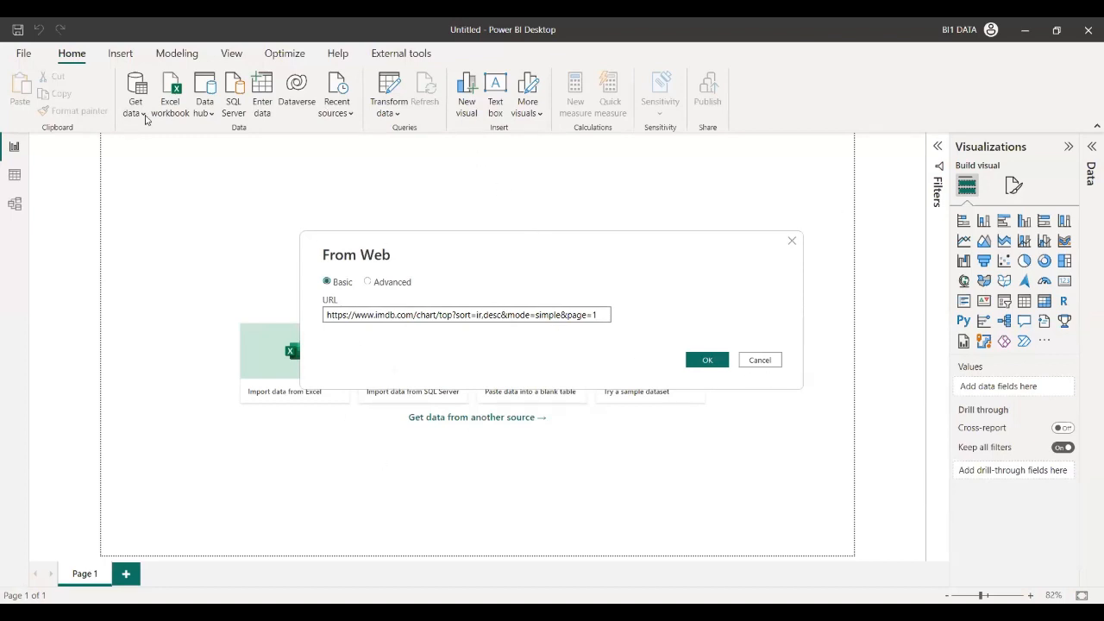
pyautogui.click(791, 242)
pyautogui.click(136, 107)
pyautogui.click(412, 219)
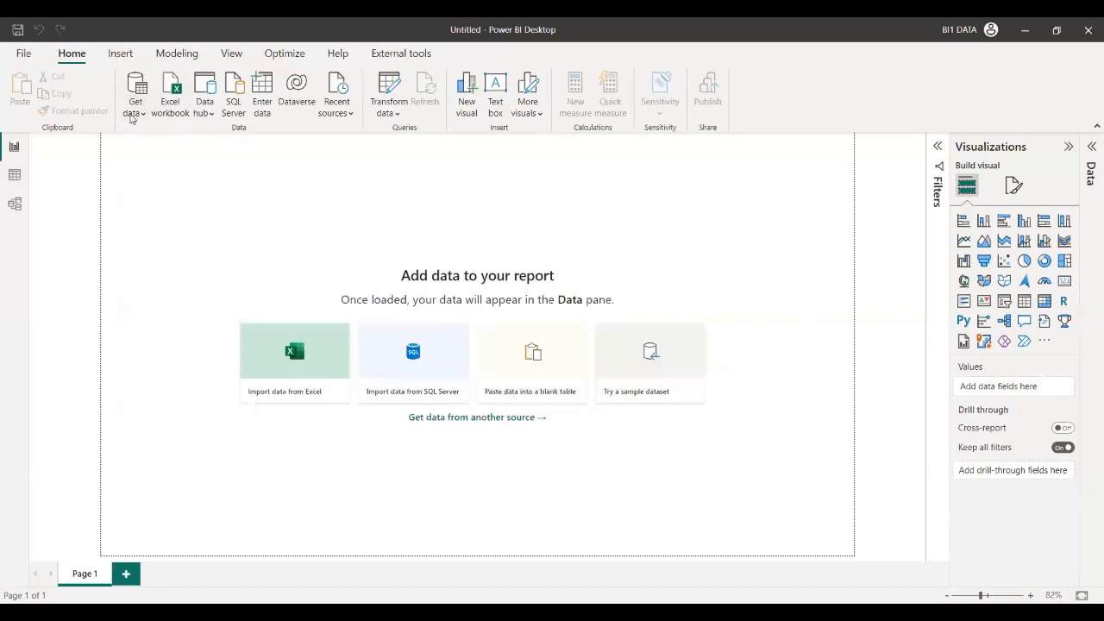
pyautogui.click(131, 115)
pyautogui.click(212, 322)
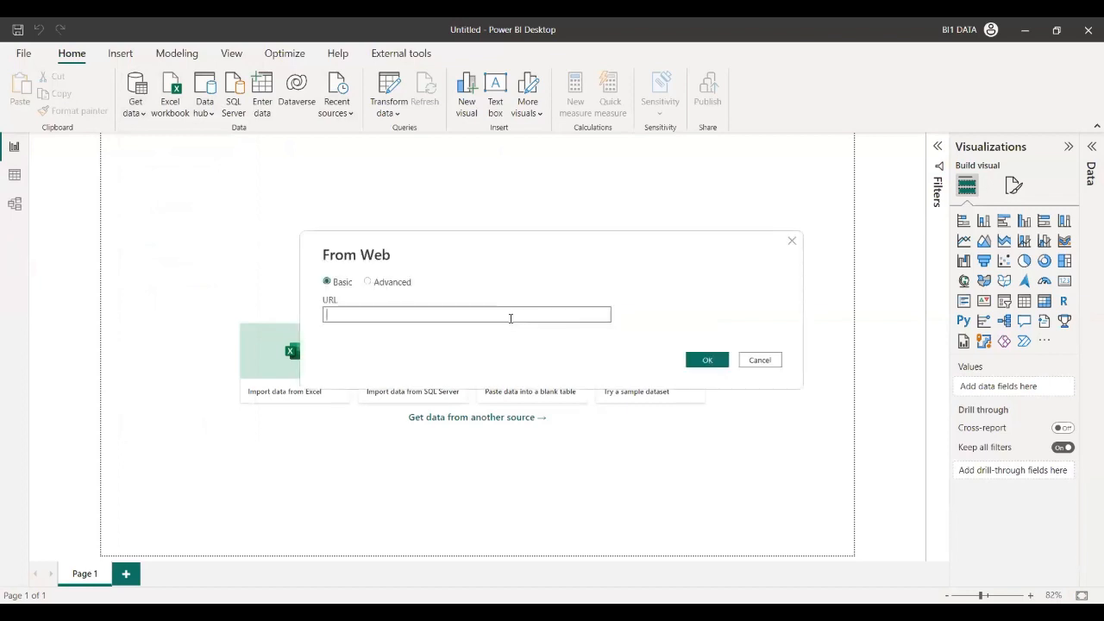
pyautogui.write('https://www.imdb.com/chart/top?sort=ir,desc&mode=simple&page=1')
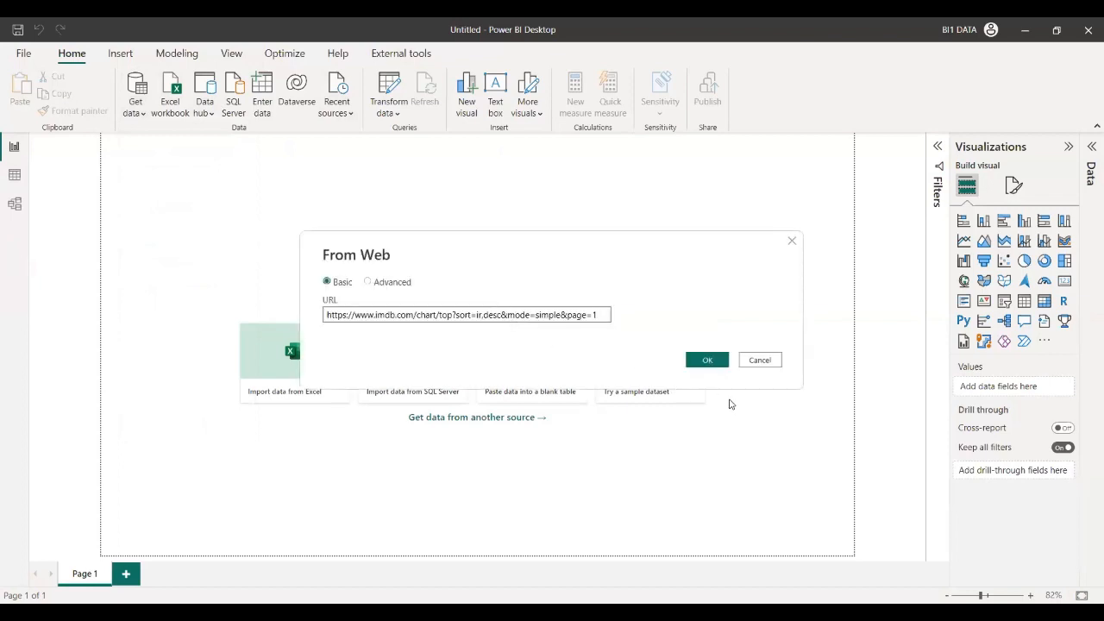
pyautogui.click(702, 361)
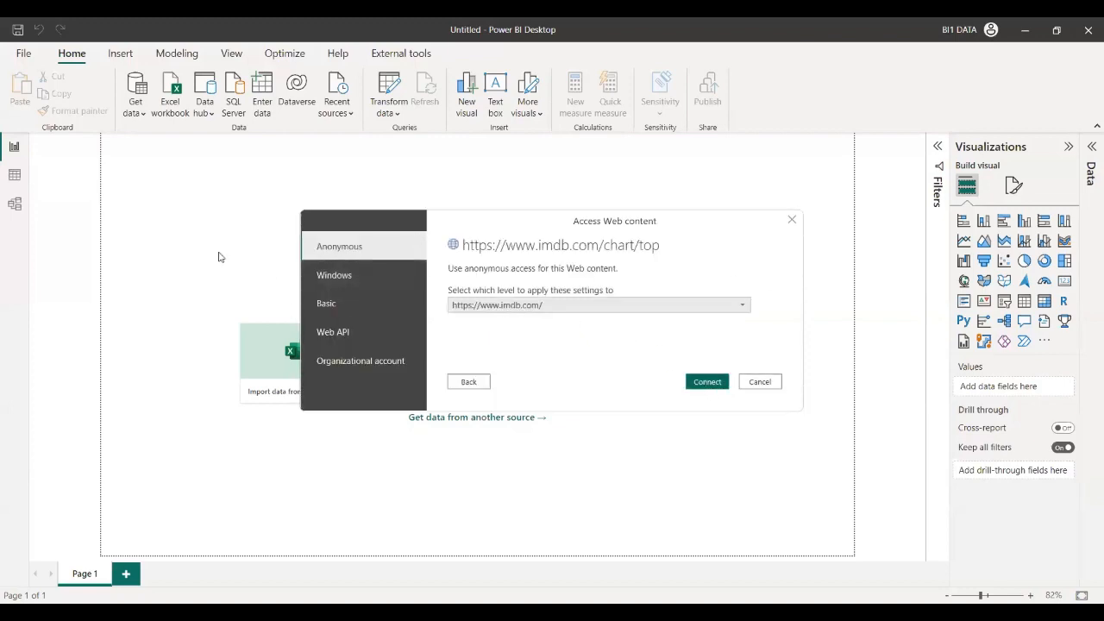
pyautogui.click(713, 386)
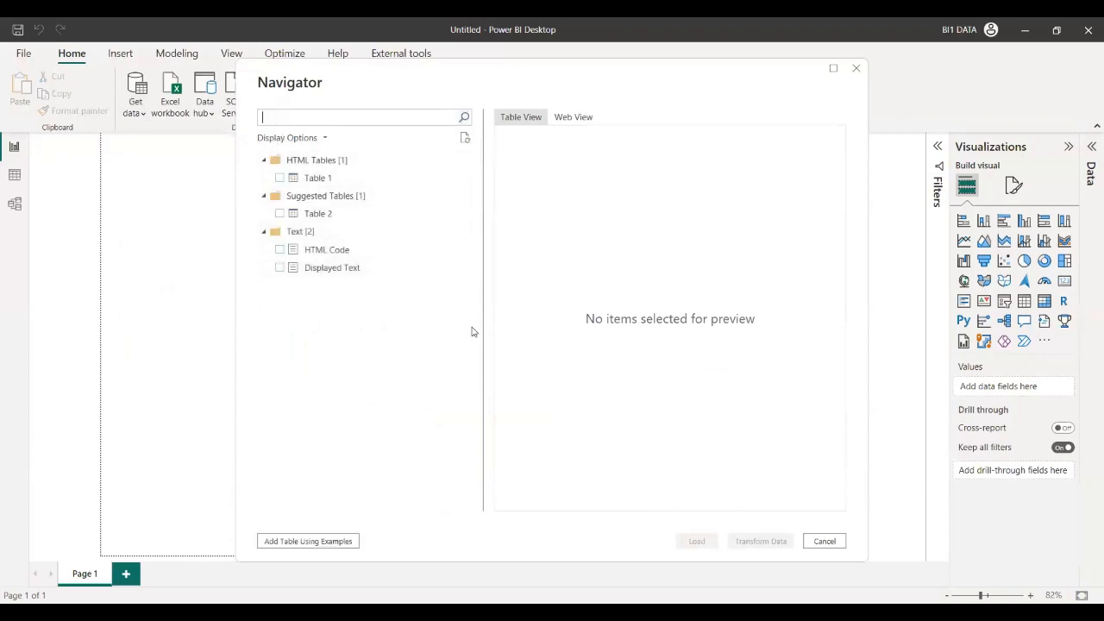
# Preview the HTML table Table 1 and examine its columns across the full width.
pyautogui.click(280, 177)
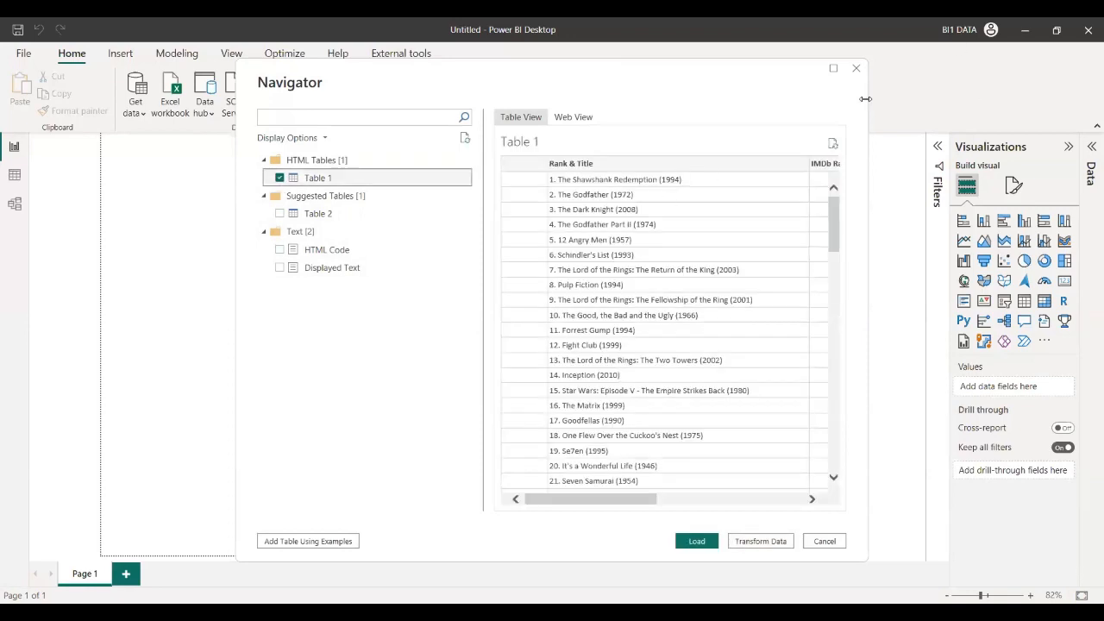
pyautogui.moveTo(560, 500); pyautogui.dragTo(727, 507)
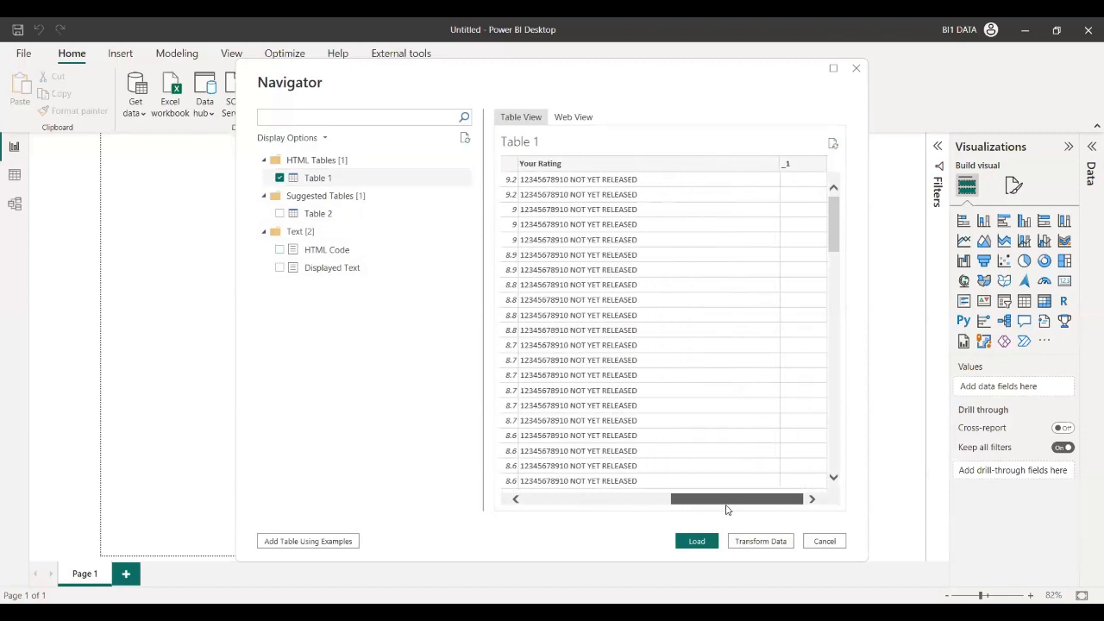
pyautogui.click(568, 503)
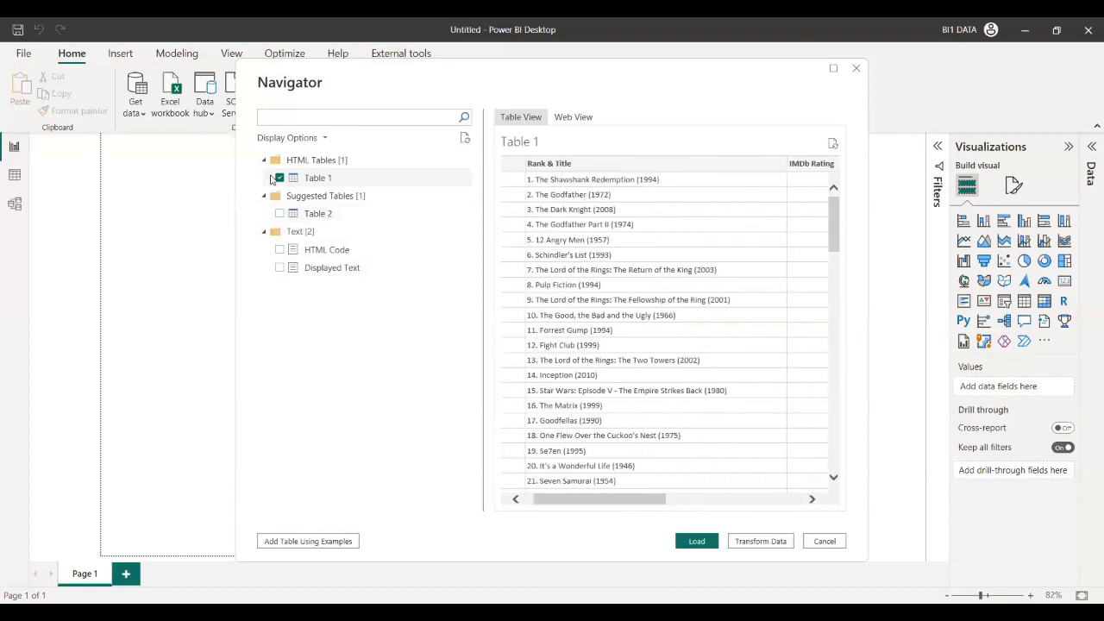
# Deselect Table 1 and examine the columns and rows of the suggested table Table 2.
pyautogui.click(279, 177)
pyautogui.click(278, 213)
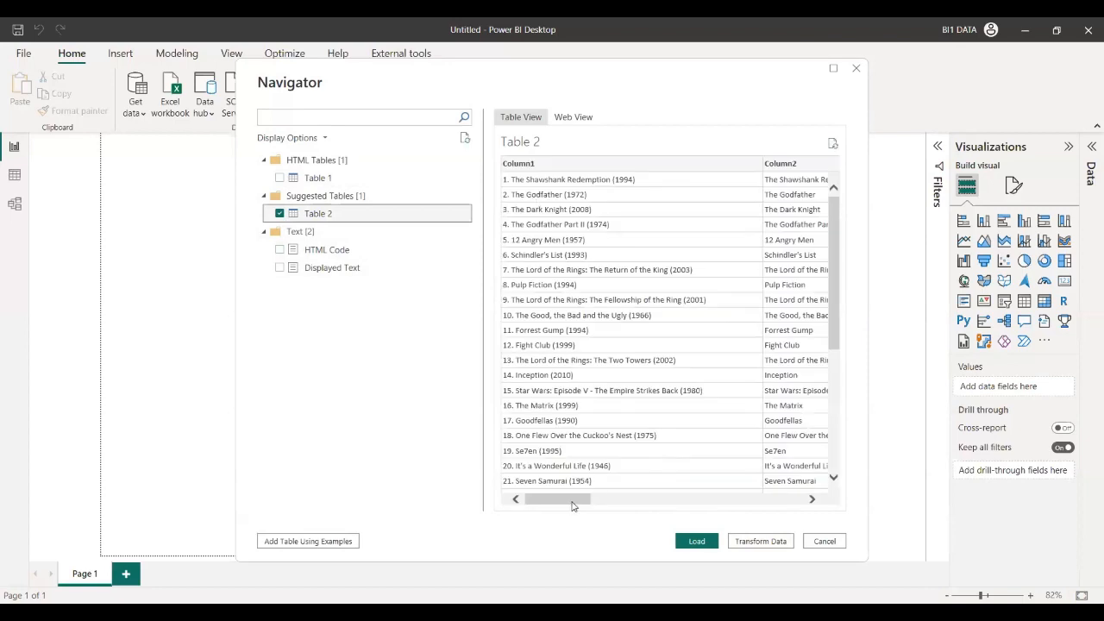
pyautogui.moveTo(569, 507); pyautogui.dragTo(802, 507)
pyautogui.moveTo(674, 506); pyautogui.dragTo(537, 510)
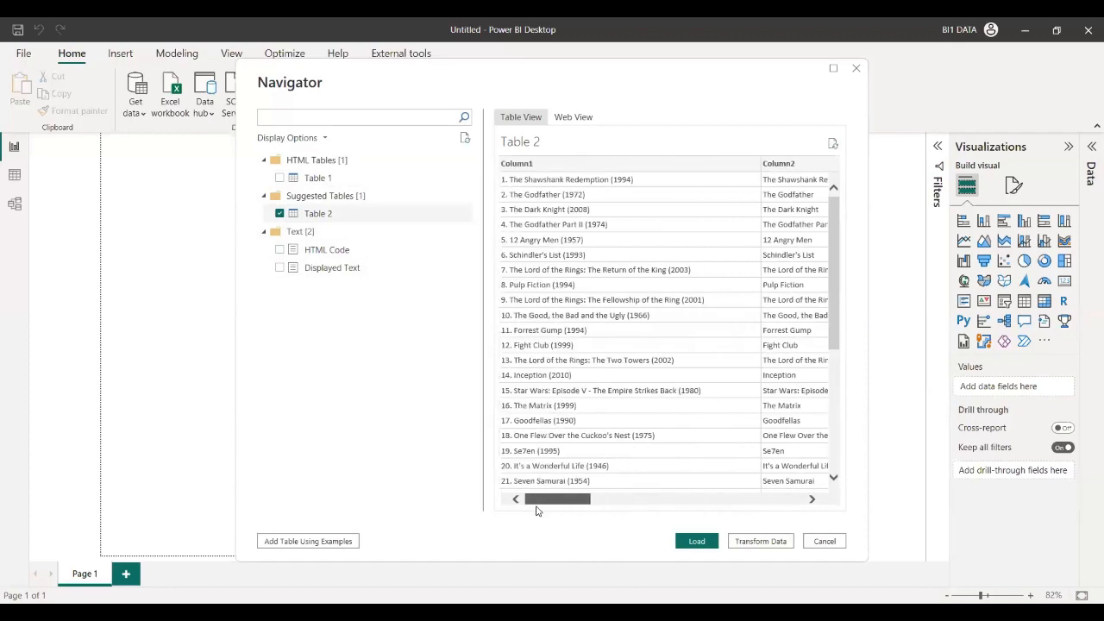
pyautogui.scroll(-3, 542, 272)
pyautogui.scroll(3, 541, 273)
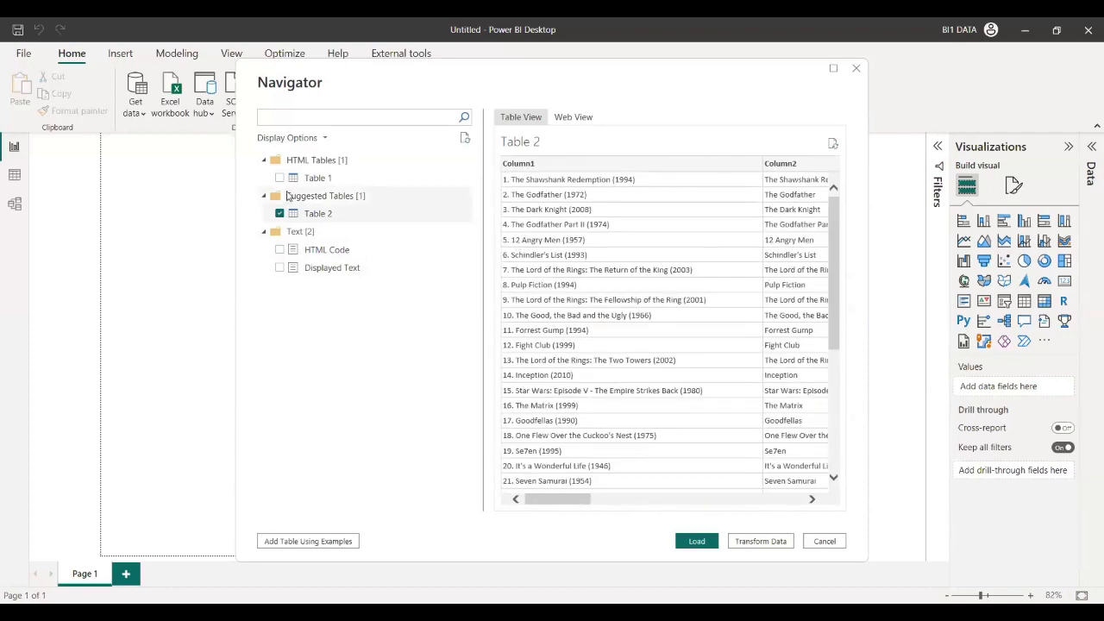
# Preview Table 1 again for comparison, then clear the selection of both tables.
pyautogui.click(279, 178)
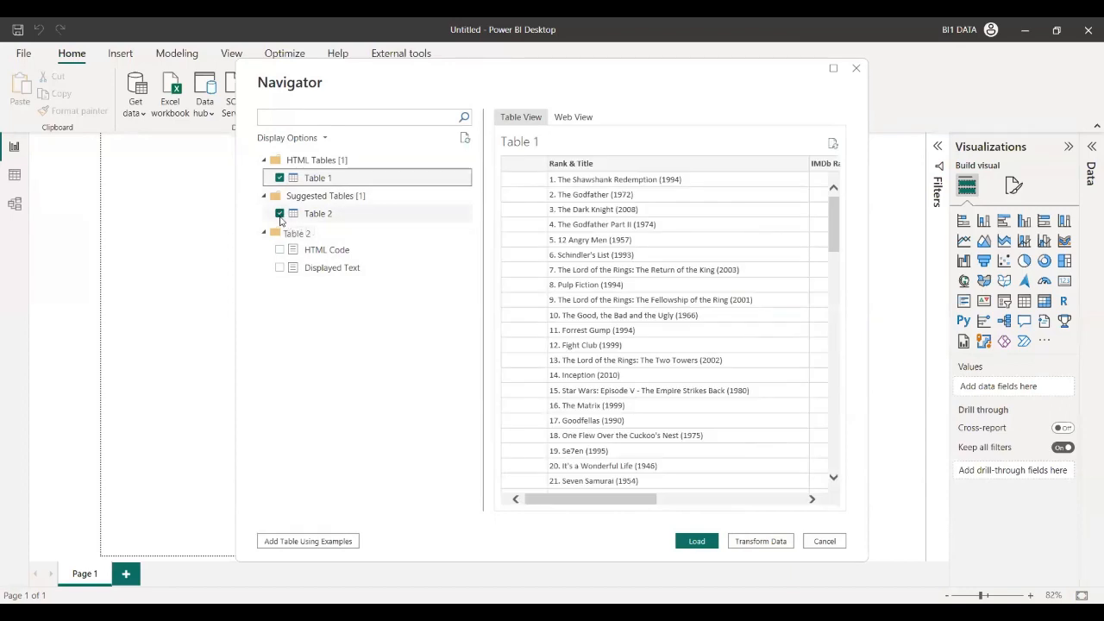
pyautogui.moveTo(618, 501); pyautogui.dragTo(476, 488)
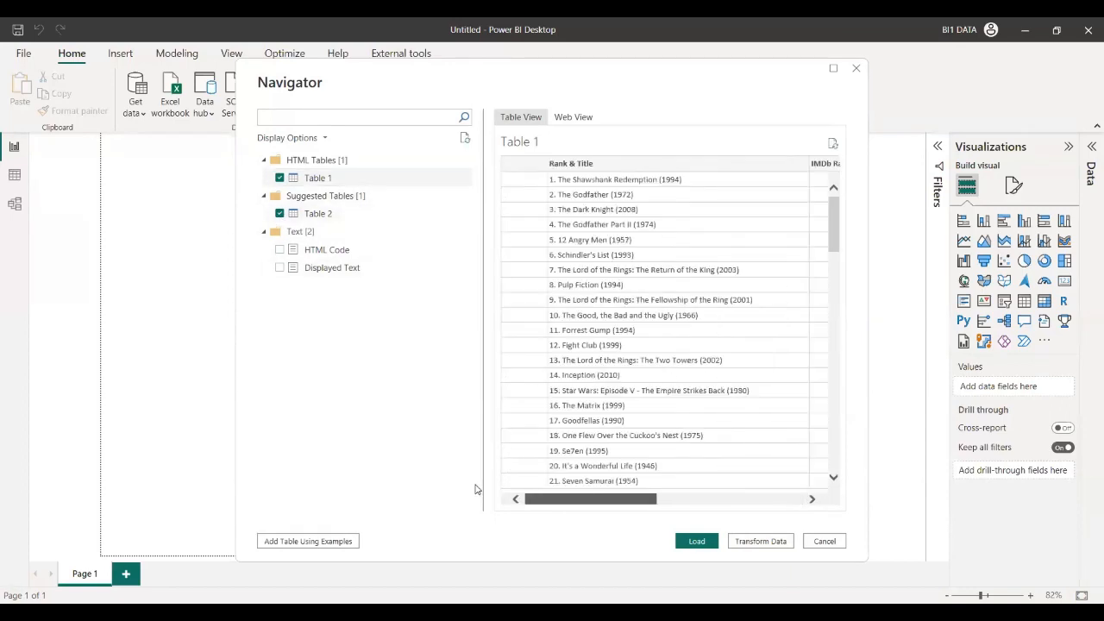
pyautogui.click(280, 214)
pyautogui.click(280, 179)
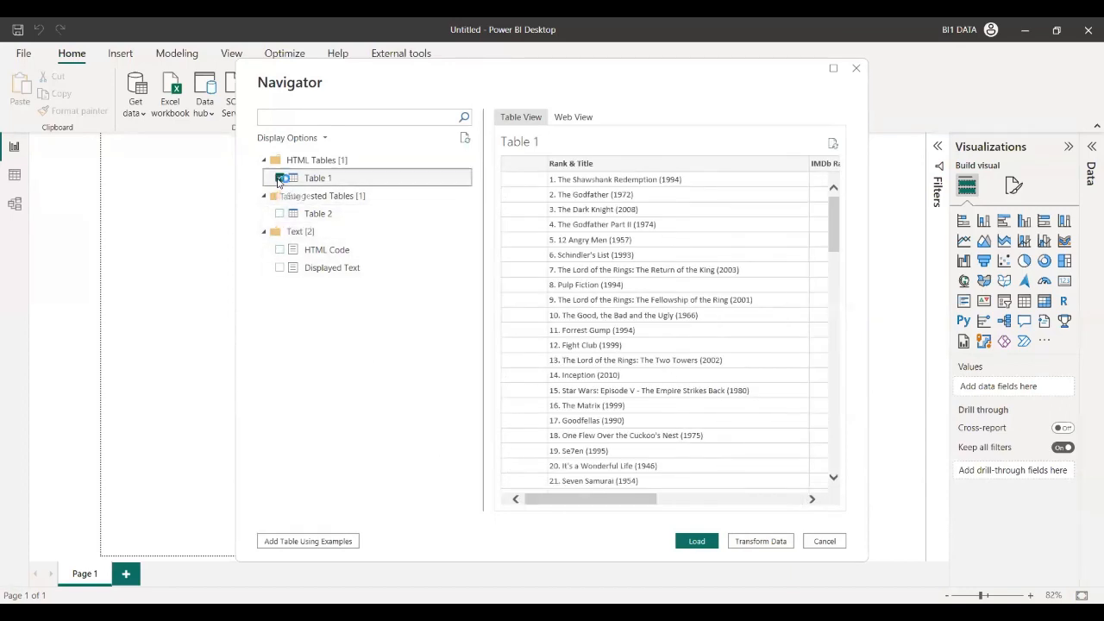
# Preview the HTML Code item and look through the IMDb Top 250 page in Web View.
pyautogui.click(279, 250)
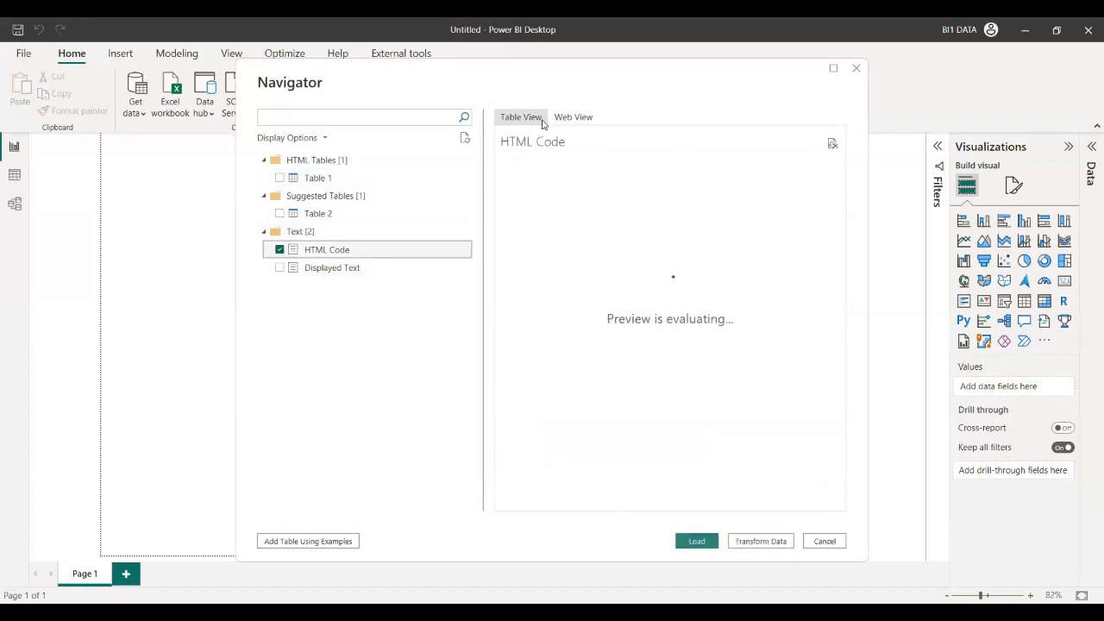
pyautogui.scroll(-5, 608, 321)
pyautogui.click(573, 116)
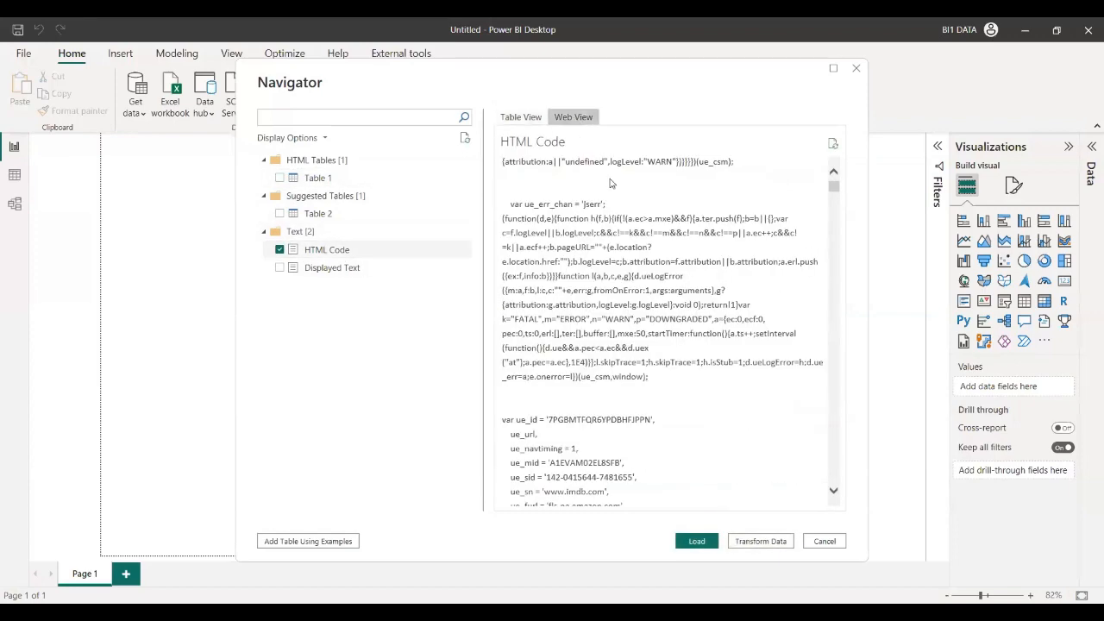
pyautogui.moveTo(597, 506); pyautogui.dragTo(543, 518)
pyautogui.scroll(-15, 636, 296)
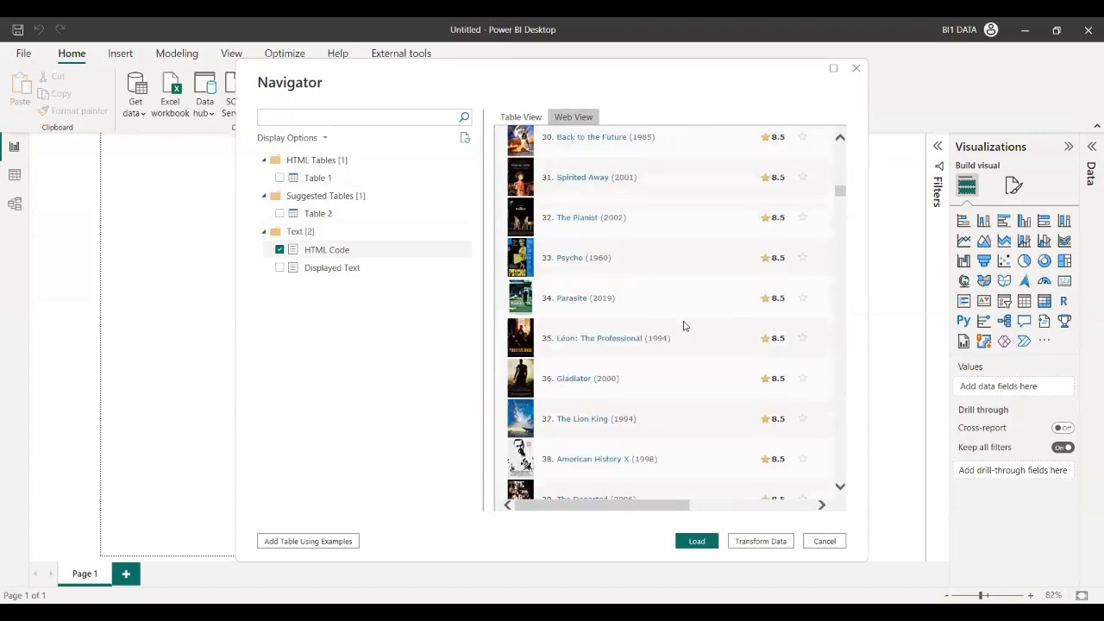
pyautogui.scroll(14, 695, 325)
pyautogui.scroll(5, 695, 327)
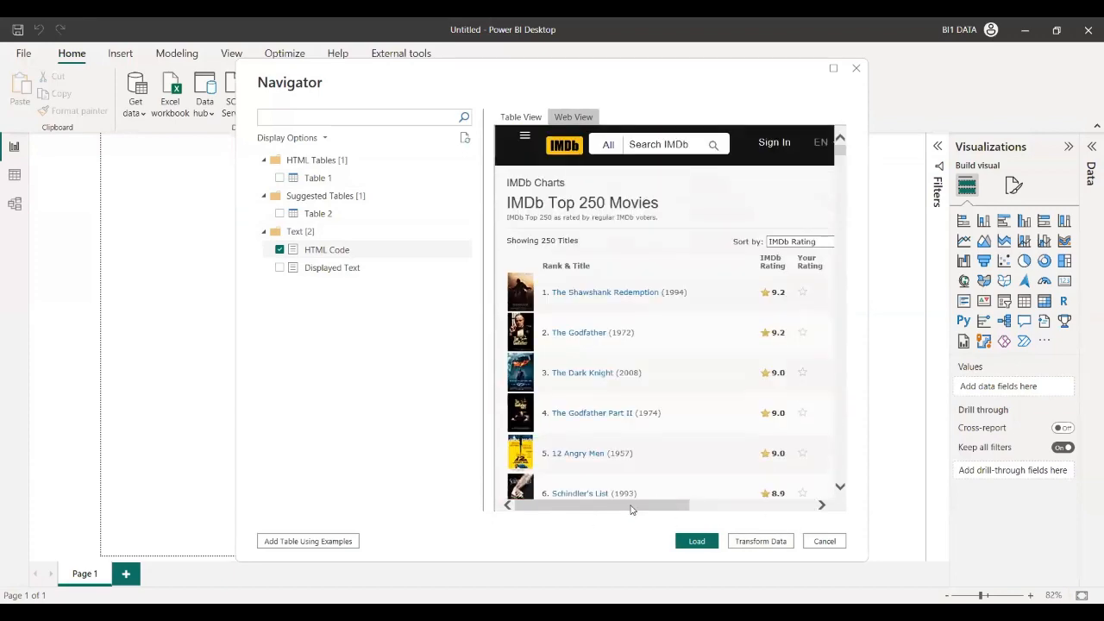
# Select only Table 1 instead of HTML Code, preview it in Table View, and open it in Power Query Editor for transformation.
pyautogui.moveTo(626, 510); pyautogui.dragTo(534, 510)
pyautogui.moveTo(666, 509)
pyautogui.mouseDown()
pyautogui.moveTo(737, 507)
pyautogui.moveTo(660, 508)
pyautogui.mouseUp()
pyautogui.click(279, 178)
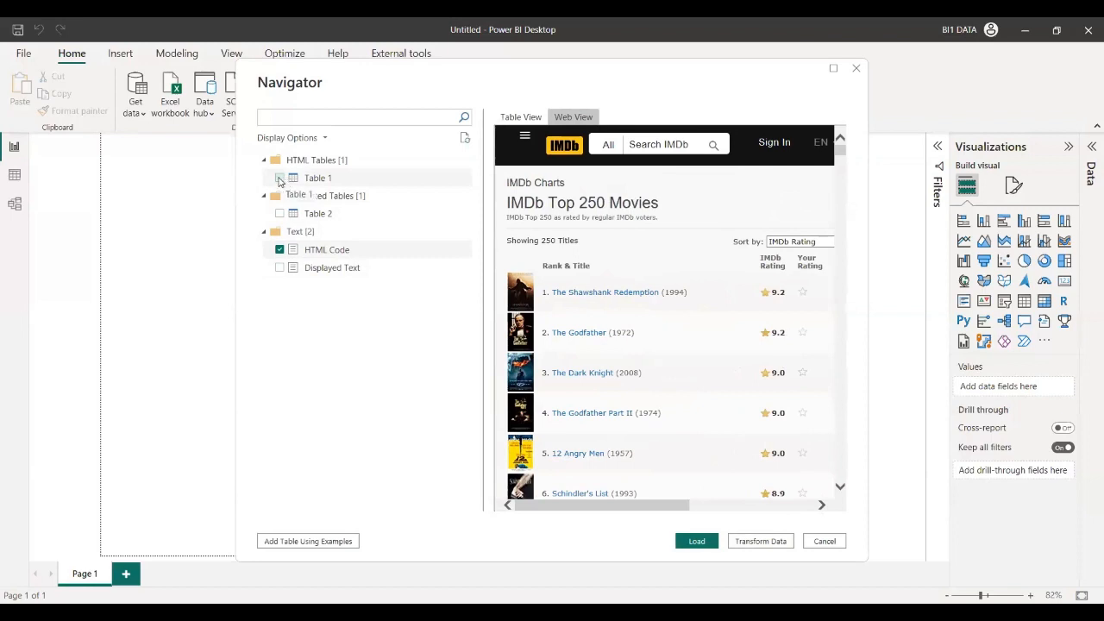
pyautogui.click(280, 250)
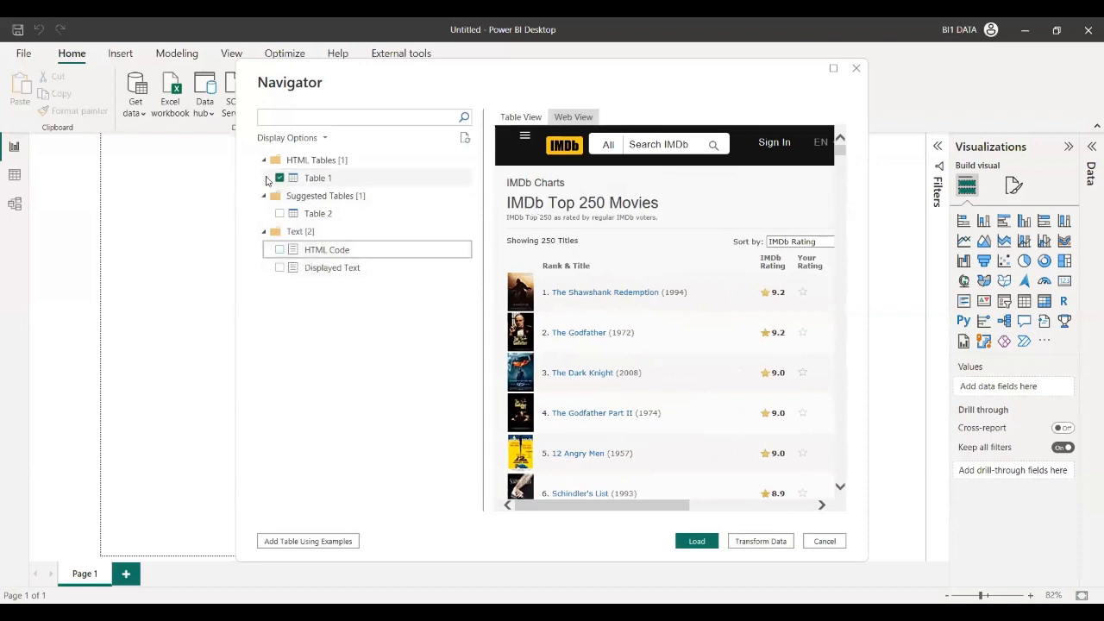
pyautogui.click(535, 117)
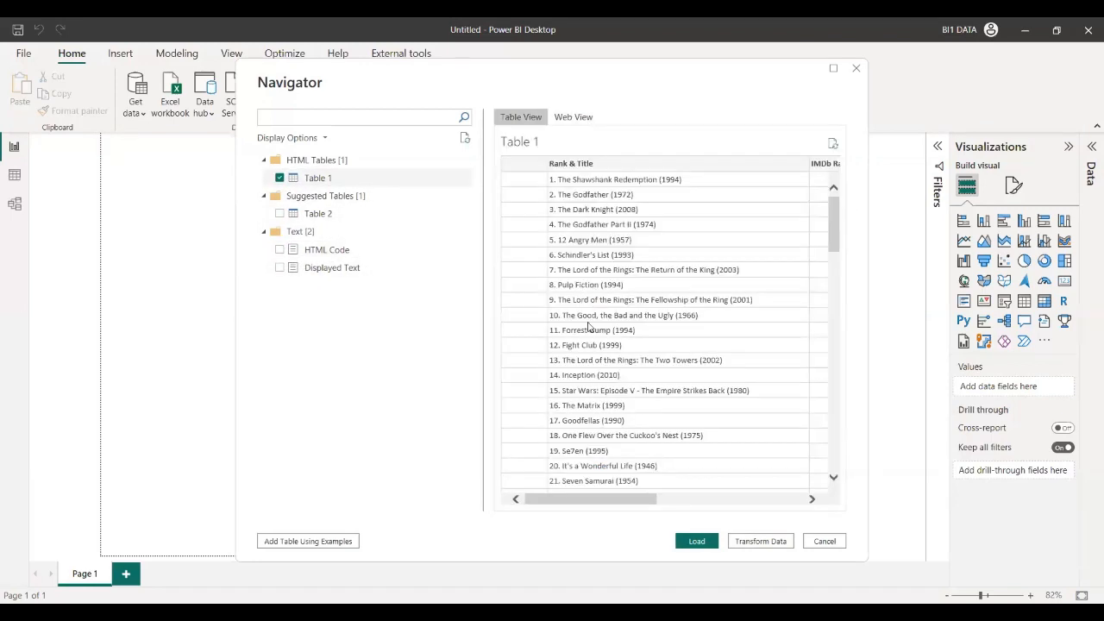
pyautogui.moveTo(611, 496); pyautogui.dragTo(583, 490)
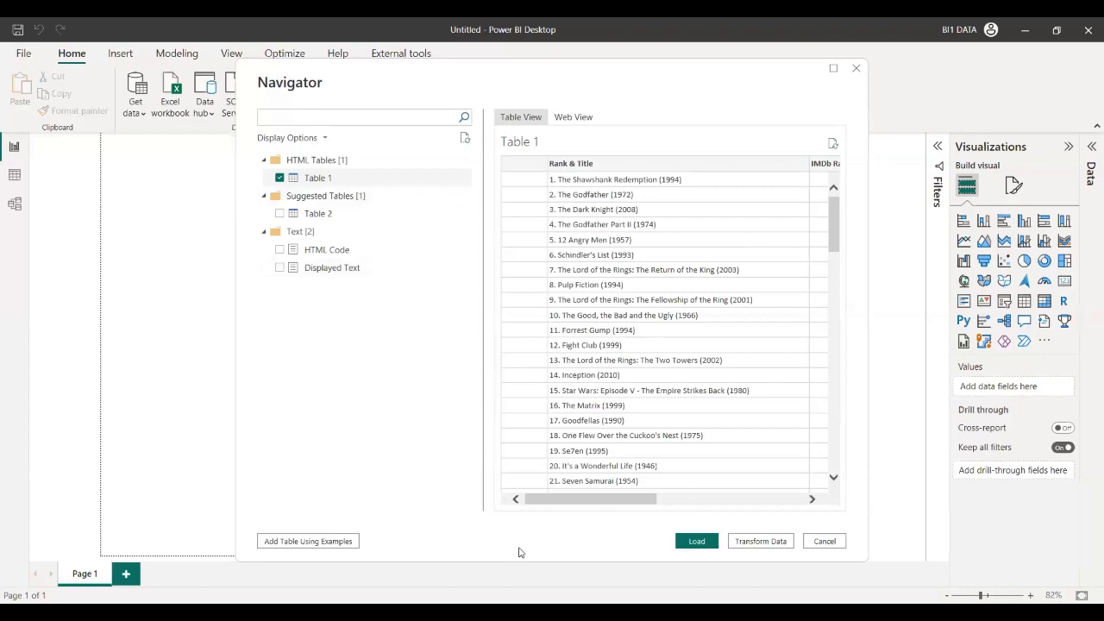
pyautogui.scroll(-1, 513, 377)
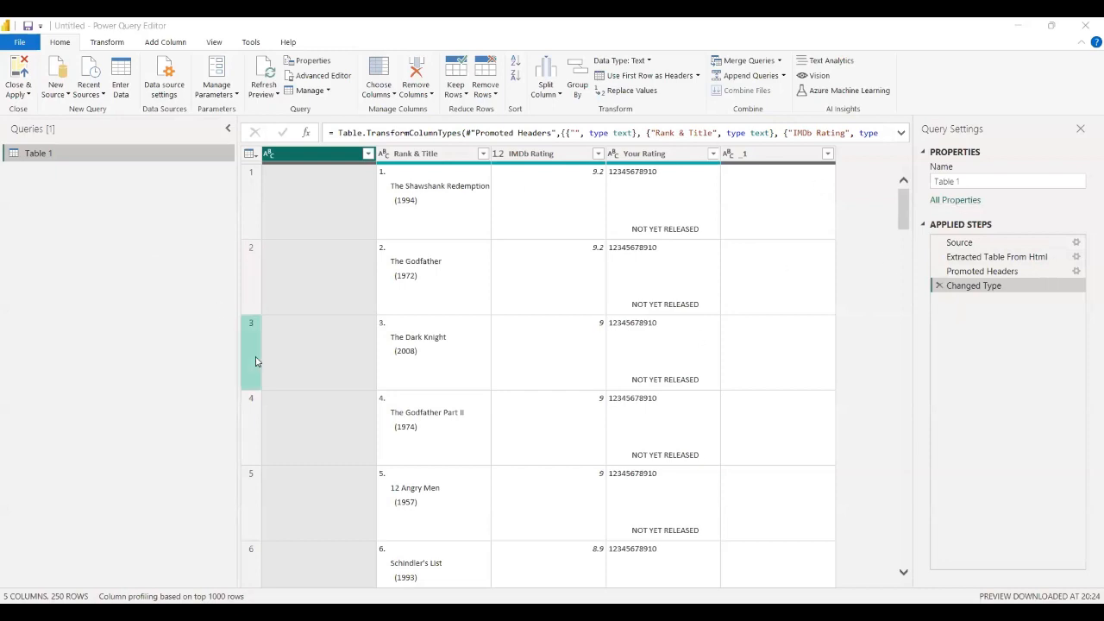
# Examine the Use First Row as Headers choices and the Close & Apply choices available for the Table 1 query.
pyautogui.click(49, 29)
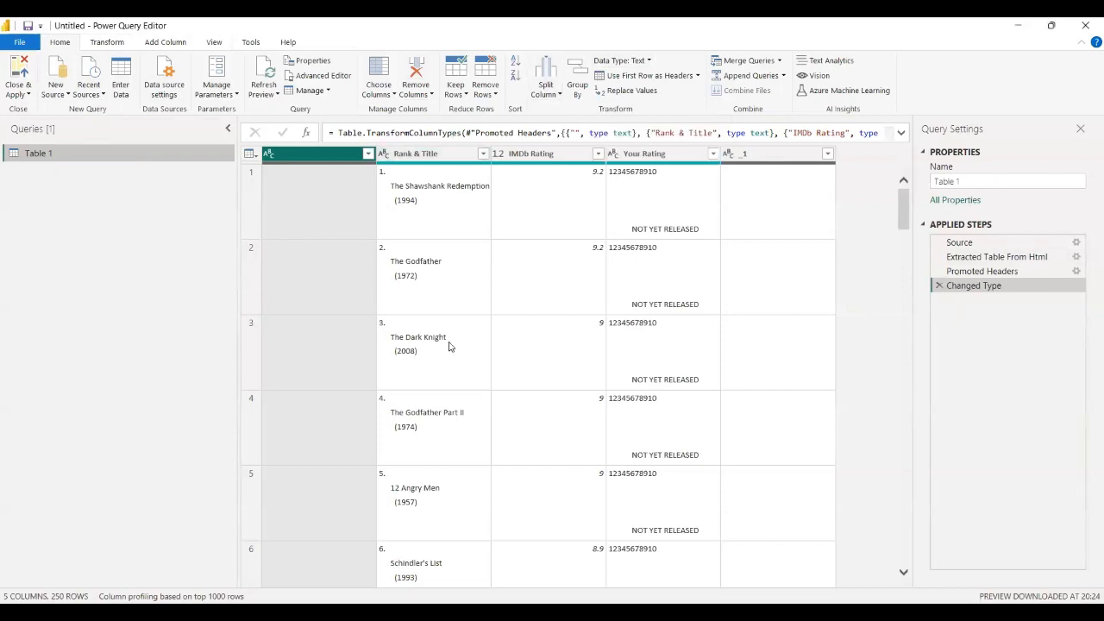
pyautogui.click(107, 42)
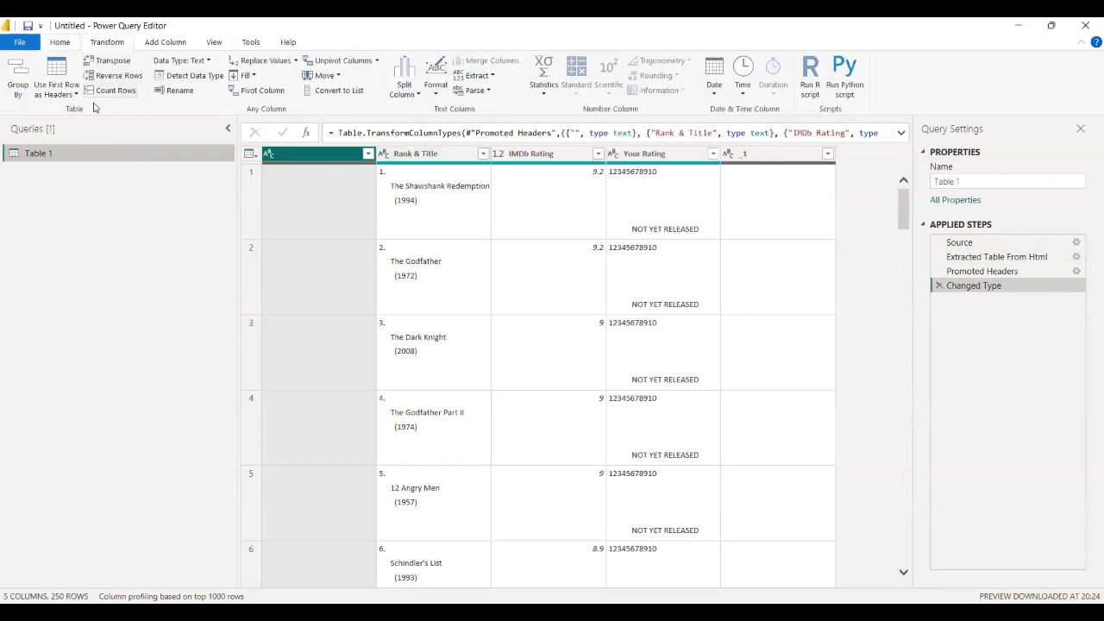
pyautogui.click(56, 94)
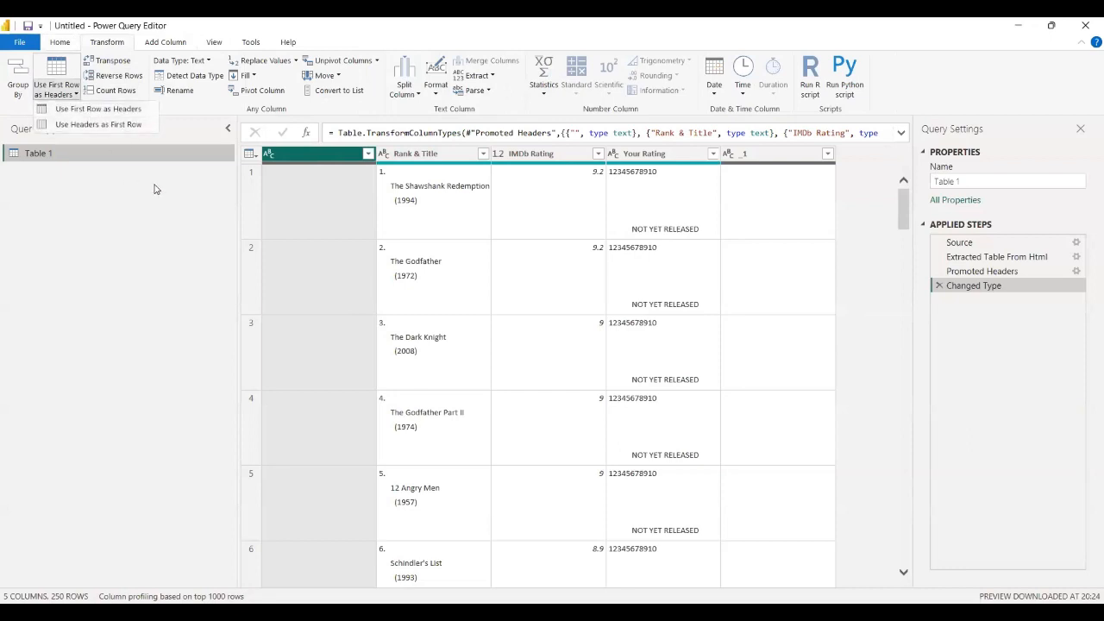
pyautogui.click(59, 41)
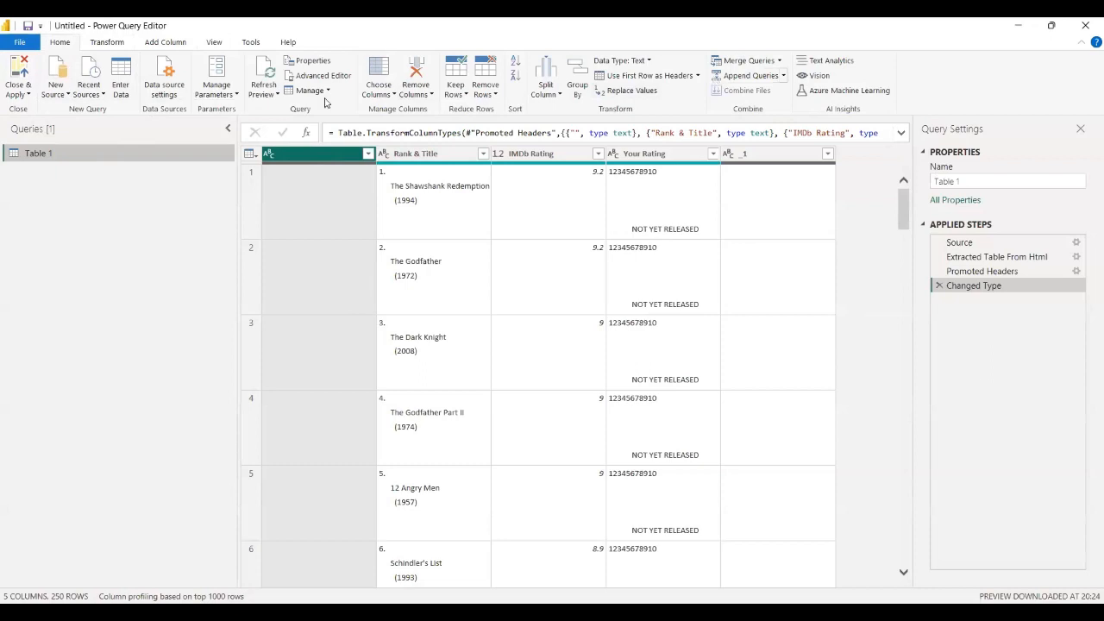
pyautogui.click(17, 94)
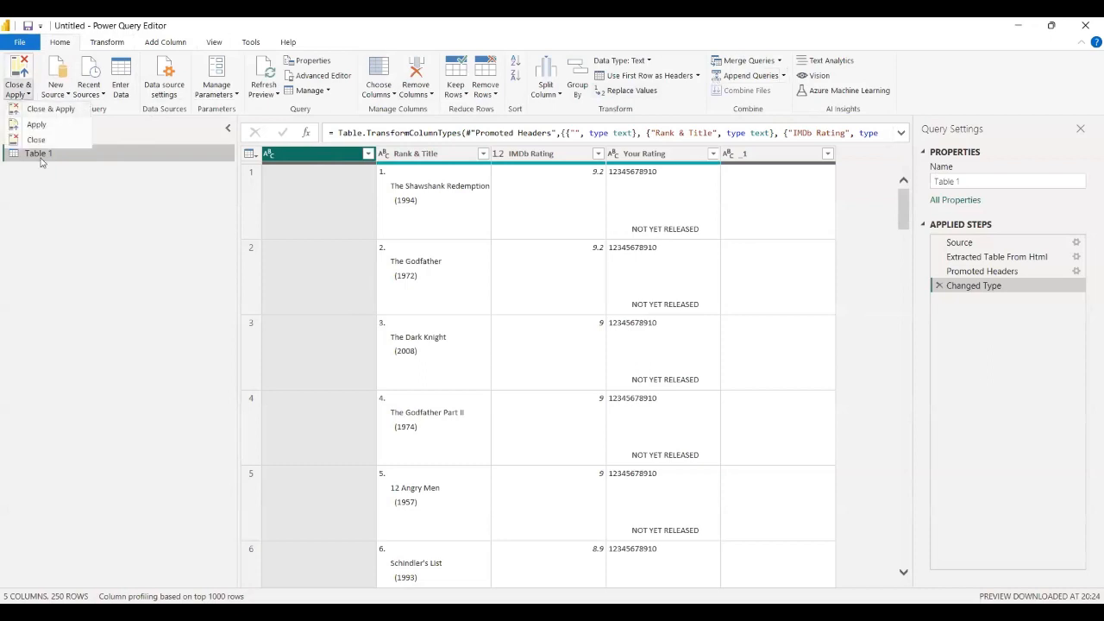
pyautogui.press('Escape')
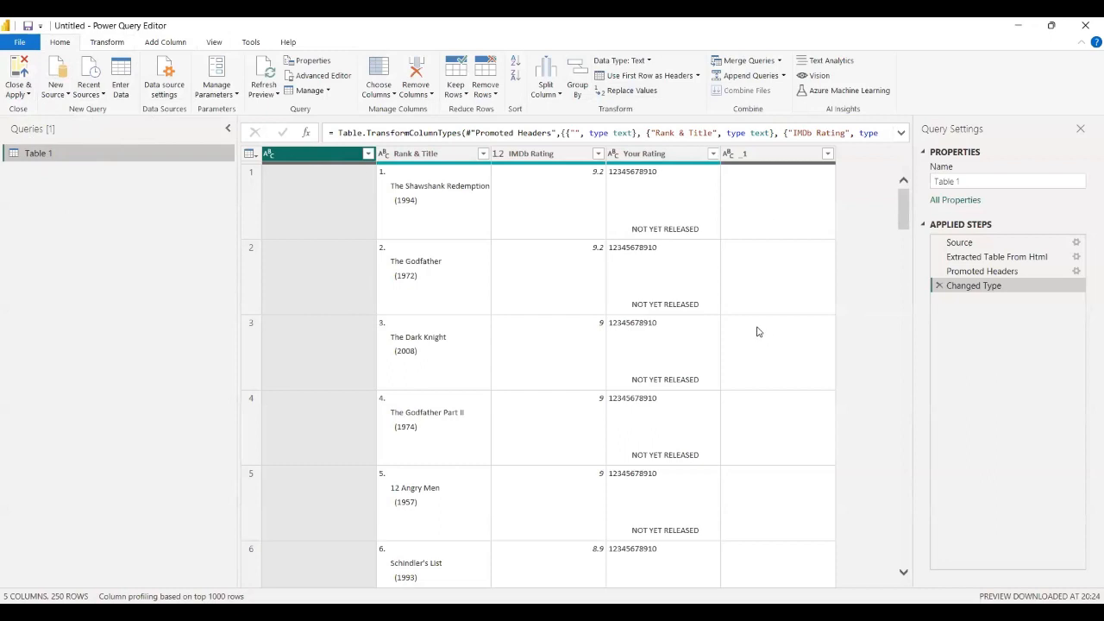
pyautogui.click(21, 95)
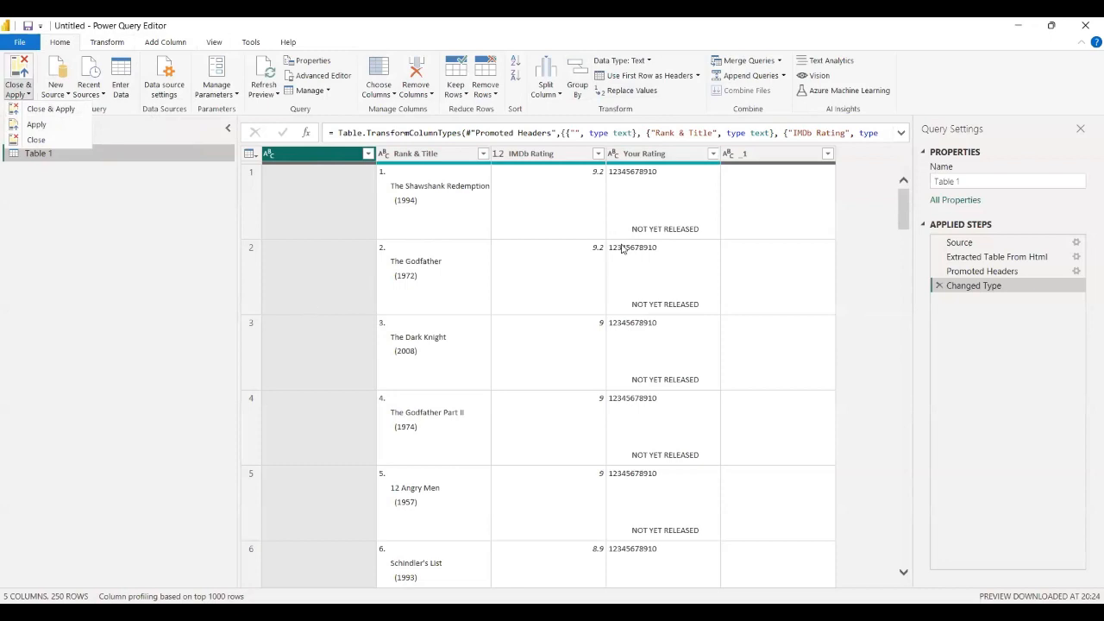
pyautogui.click(710, 81)
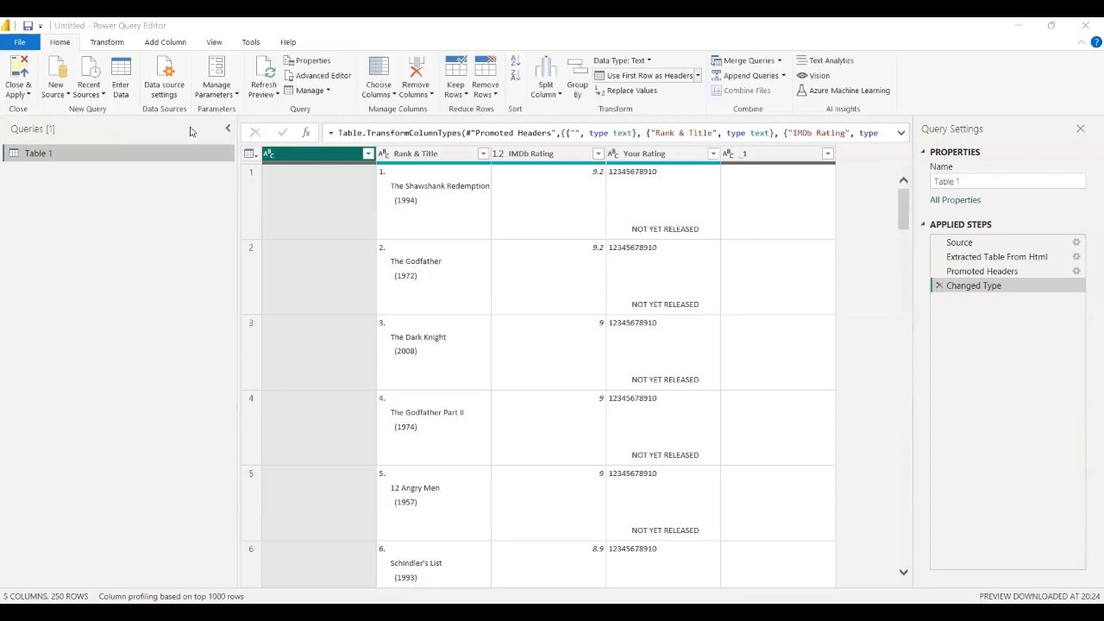
# Browse the full list of data connectors available for a new source, then dismiss it without connecting.
pyautogui.click(60, 97)
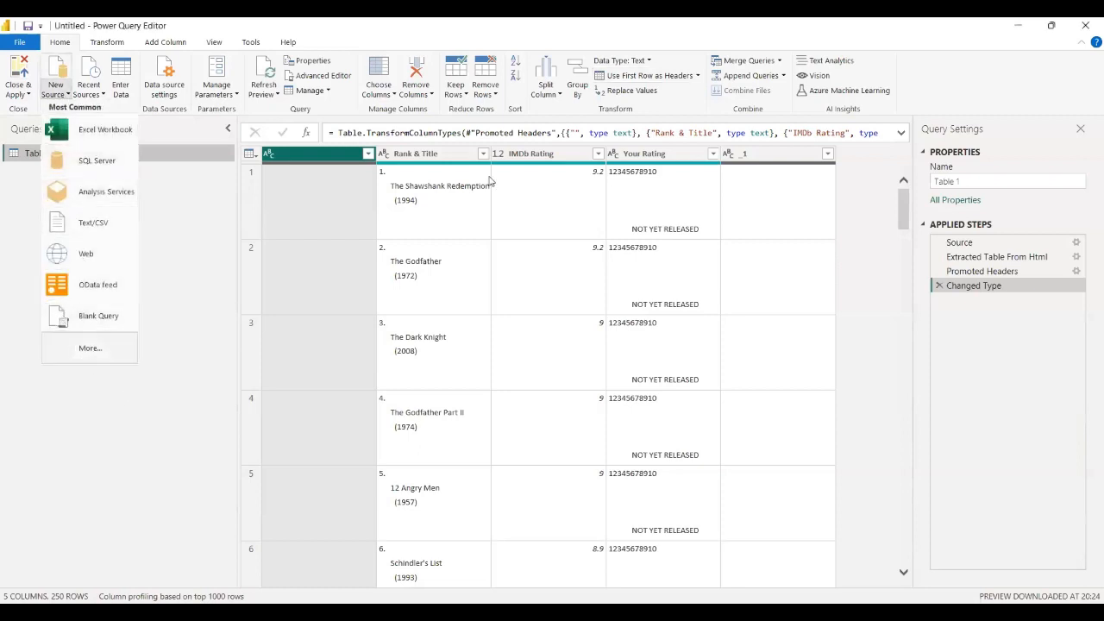
pyautogui.click(91, 349)
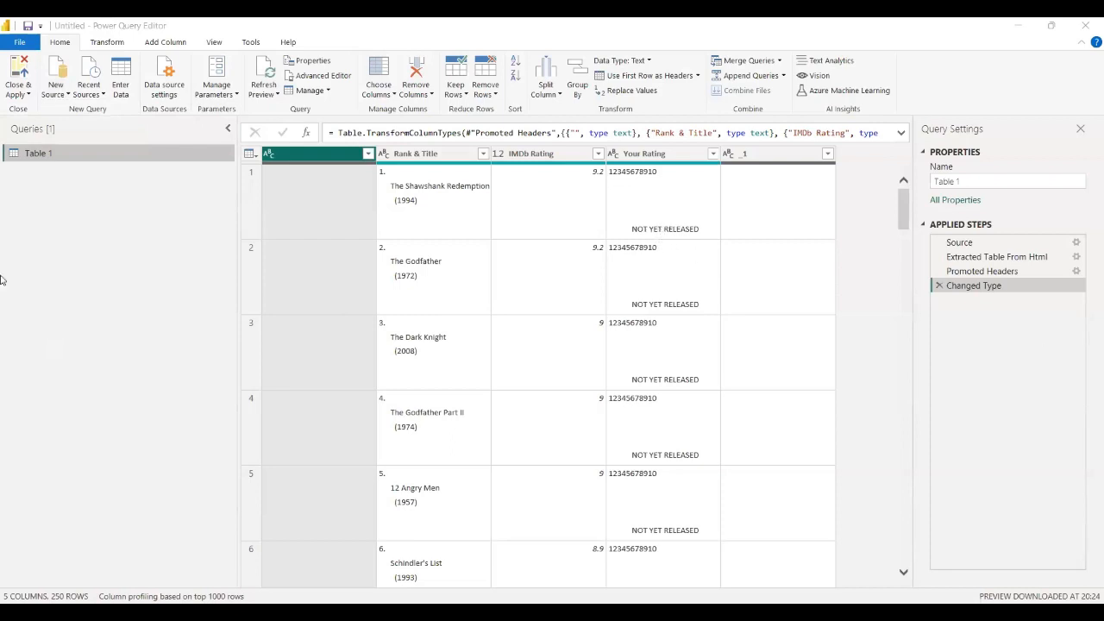
pyautogui.scroll(-20, 622, 302)
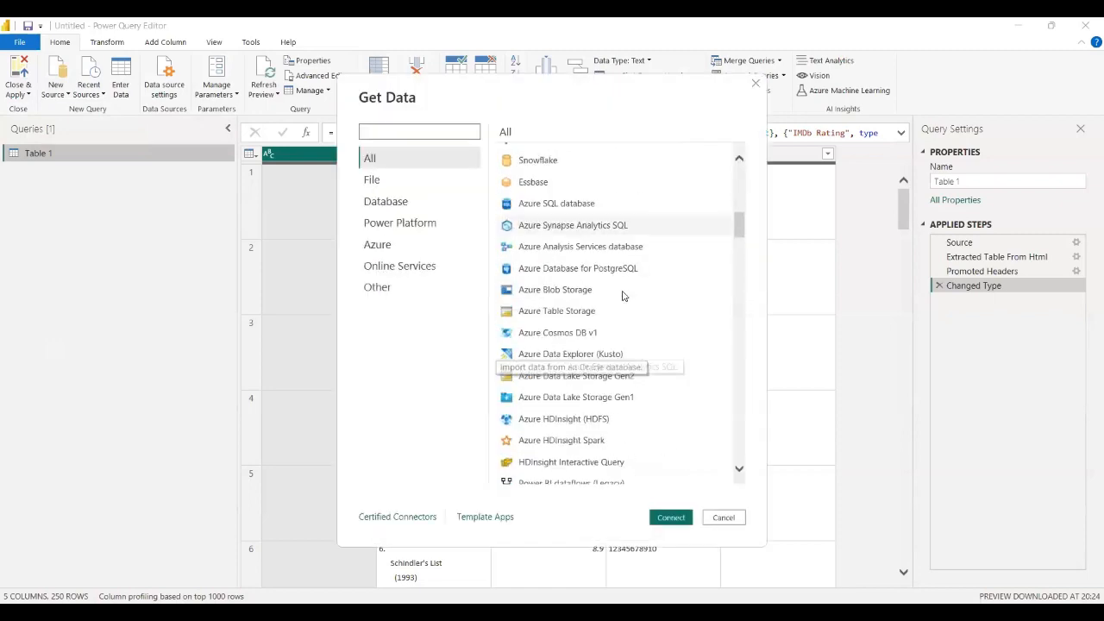
pyautogui.scroll(-20, 621, 266)
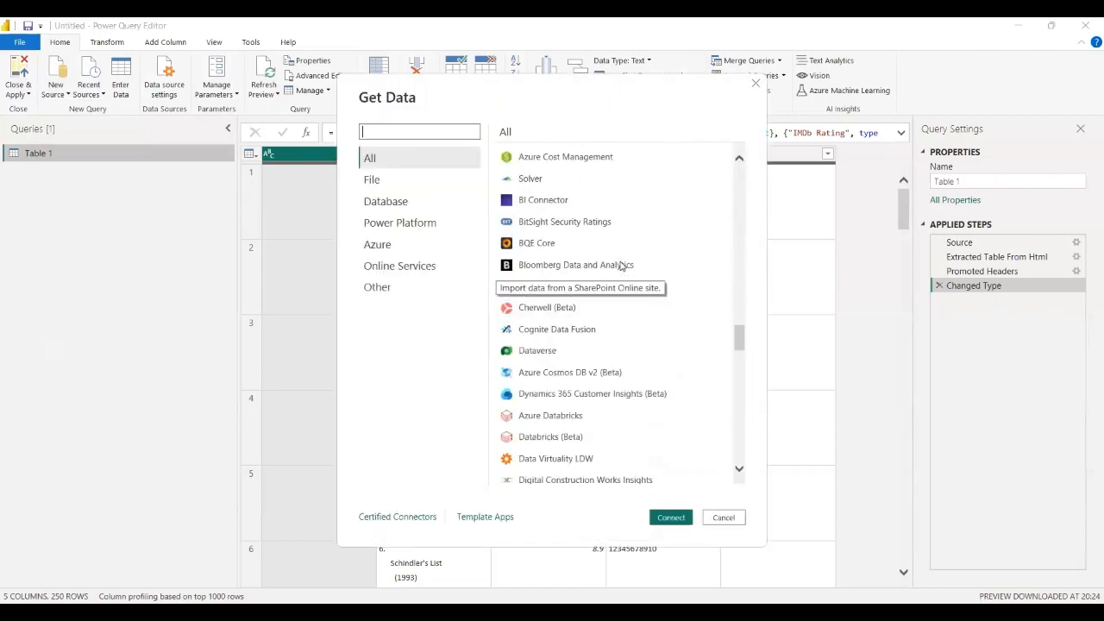
pyautogui.click(718, 517)
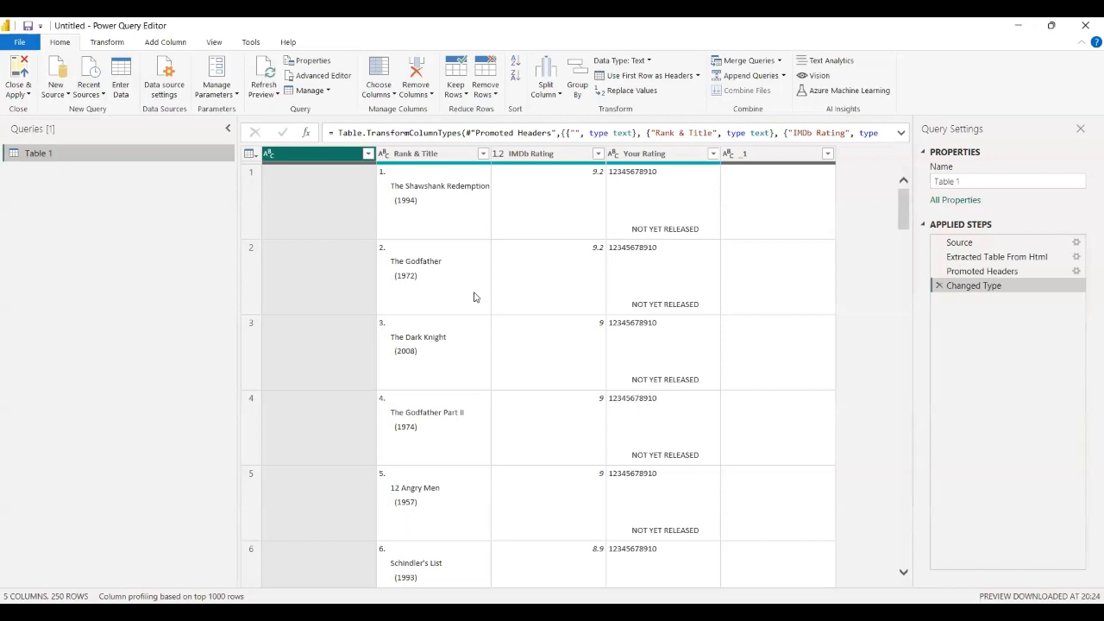
# Look at the recent sources and review the choices for applying pending changes or closing the editor.
pyautogui.click(87, 97)
pyautogui.click(132, 348)
pyautogui.click(27, 95)
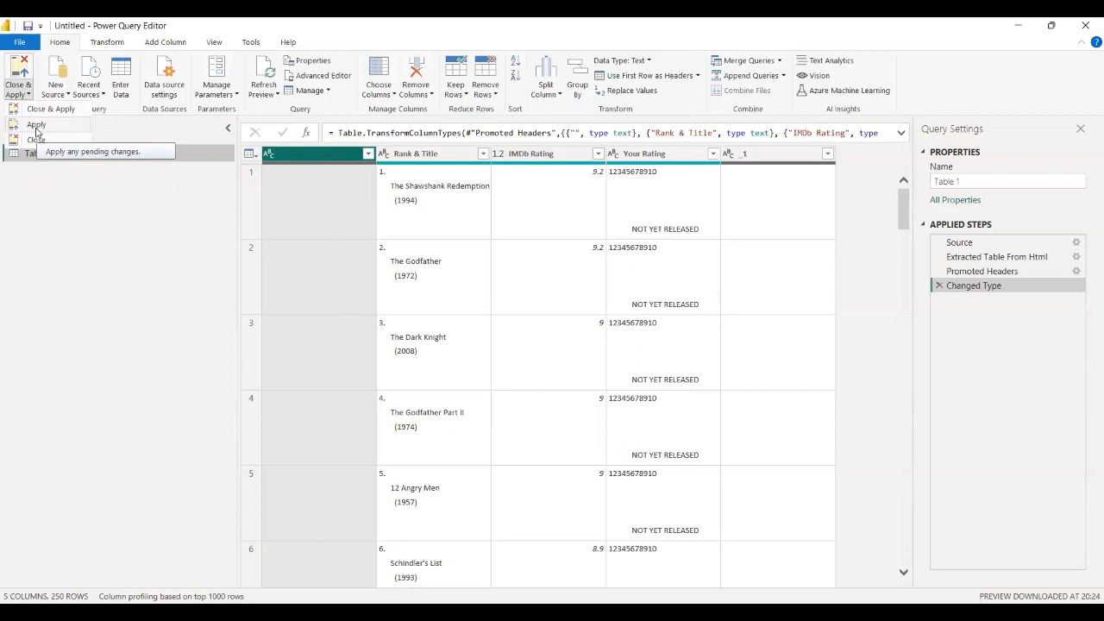
pyautogui.click(169, 303)
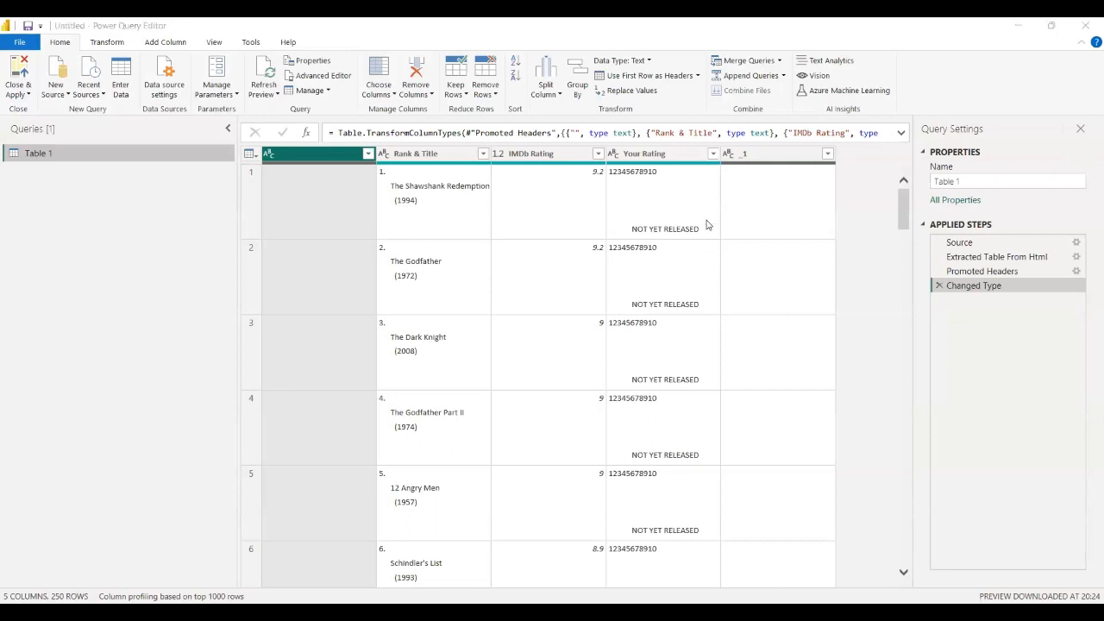
# Review the commands for refreshing the preview, managing the query and choosing columns.
pyautogui.click(270, 96)
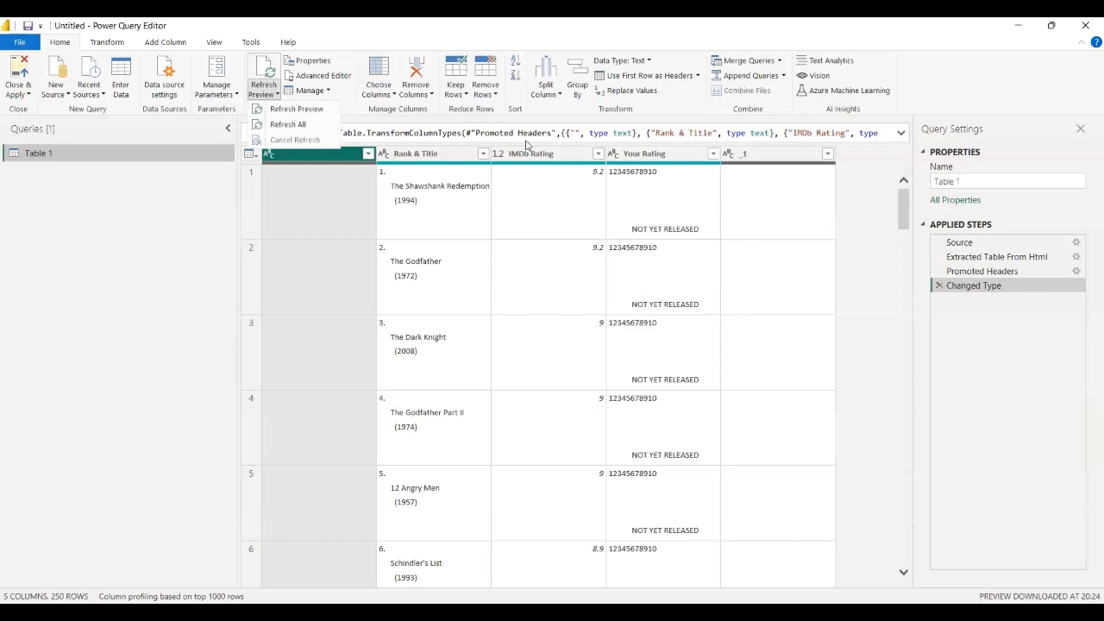
pyautogui.click(182, 214)
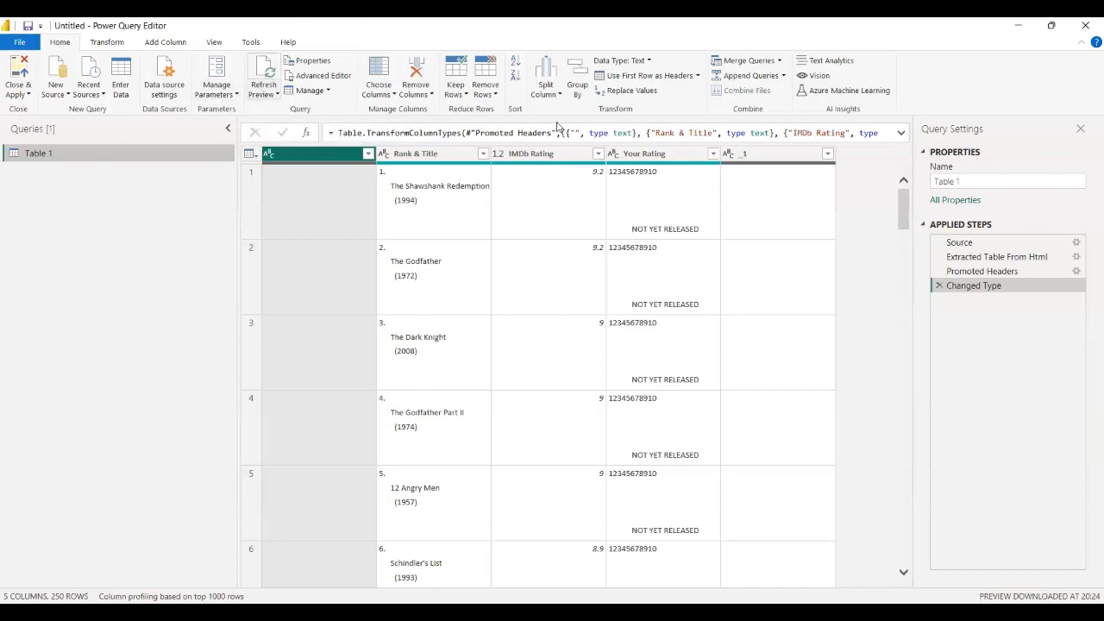
pyautogui.click(319, 92)
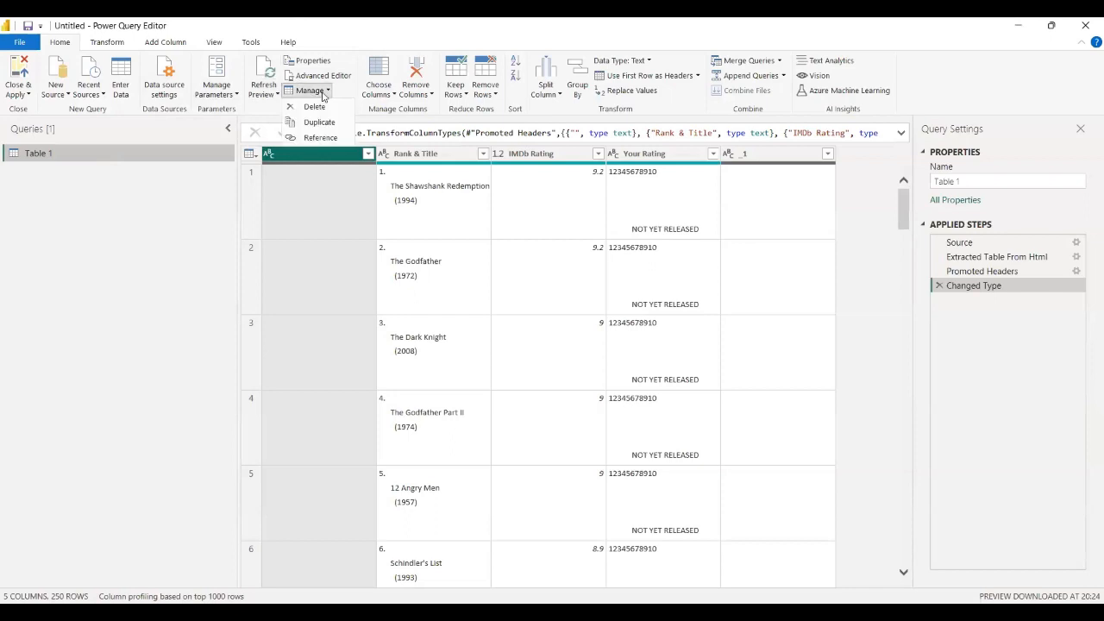
pyautogui.click(395, 95)
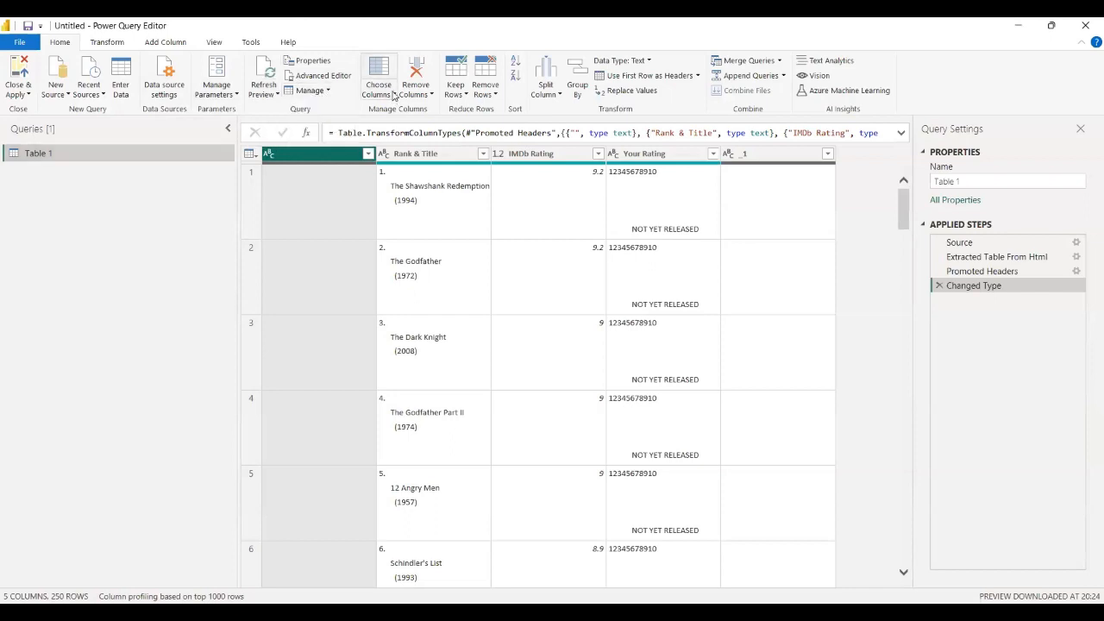
pyautogui.click(395, 95)
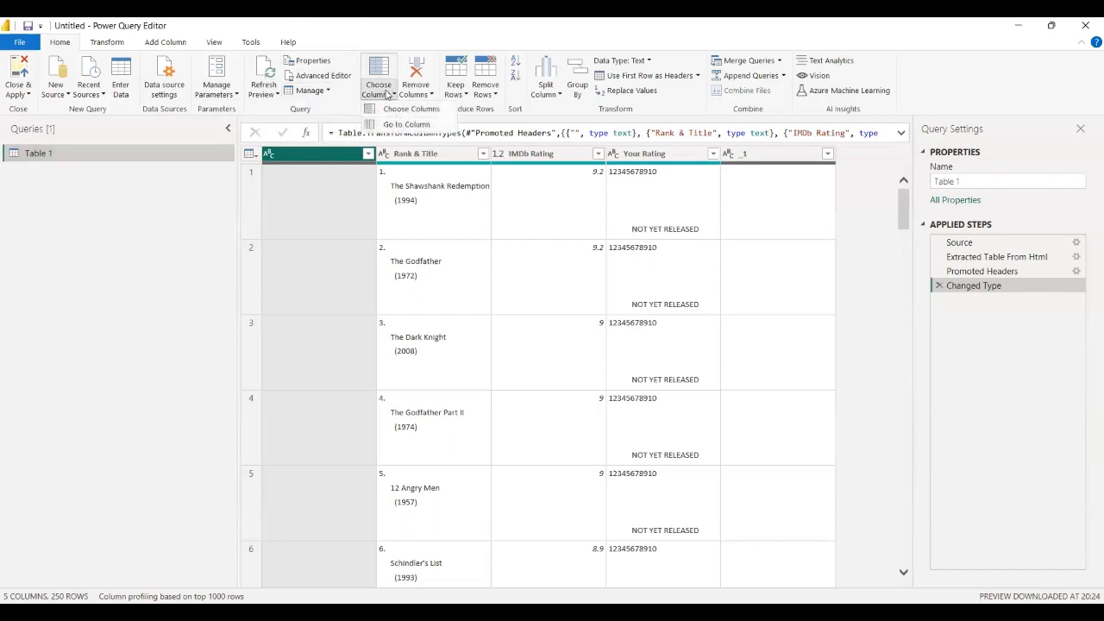
# Select the unnamed first column, Rank & Title and IMDb Rating, and examine the removal and other commands offered for them.
pyautogui.click(429, 156)
pyautogui.click(338, 159)
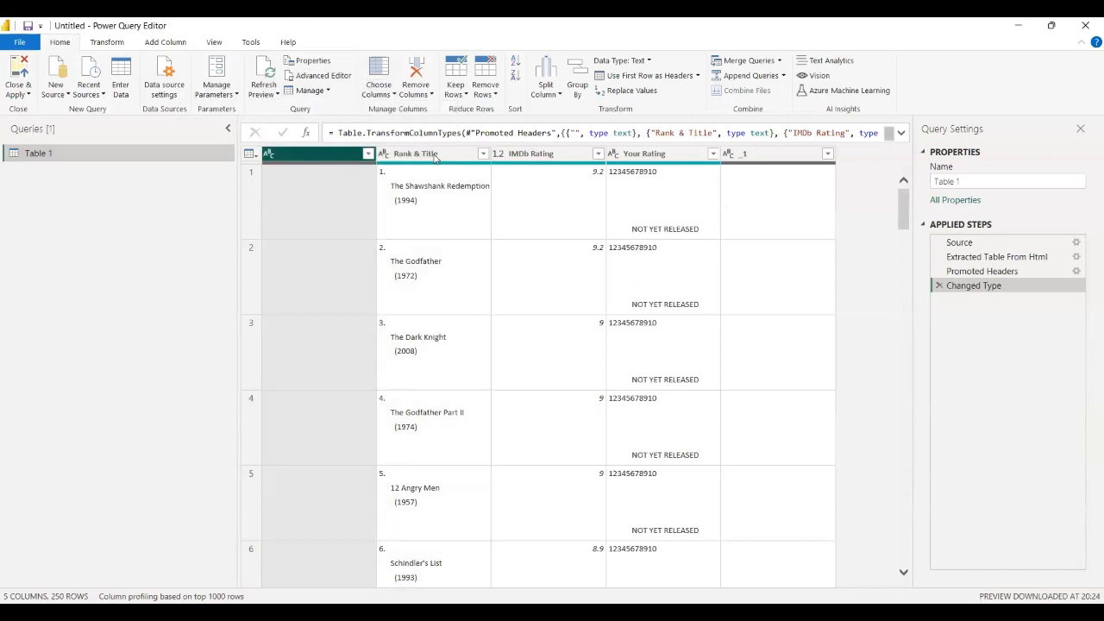
pyautogui.keyDown('ctrl'); pyautogui.click(435, 156); pyautogui.keyUp('ctrl')
pyautogui.keyDown('ctrl'); pyautogui.click(530, 153); pyautogui.keyUp('ctrl')
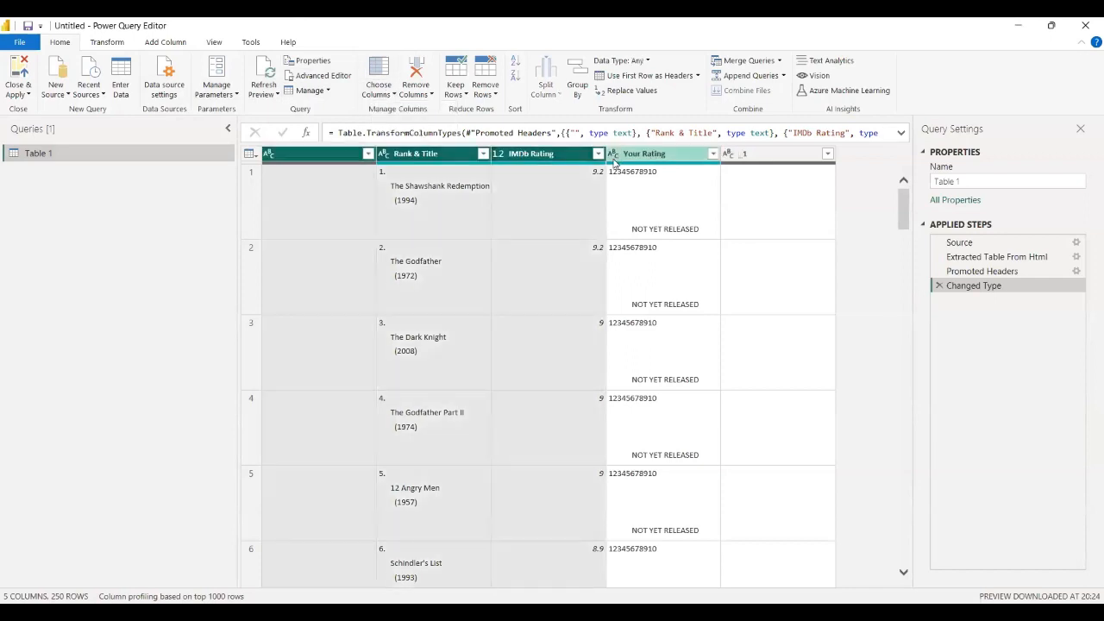
pyautogui.click(425, 100)
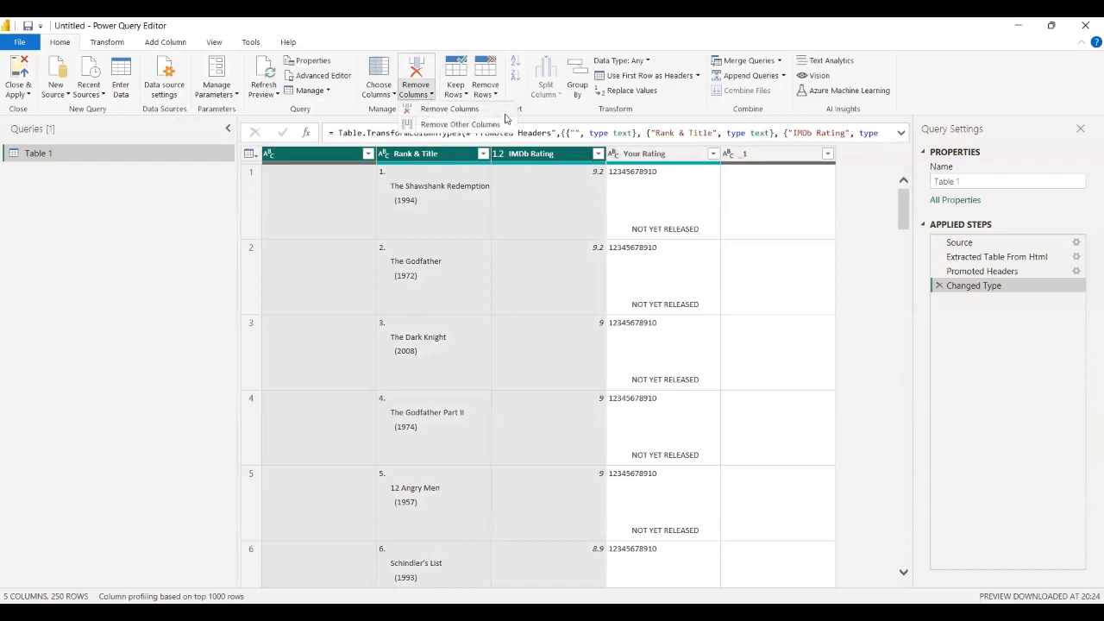
pyautogui.rightClick(311, 154)
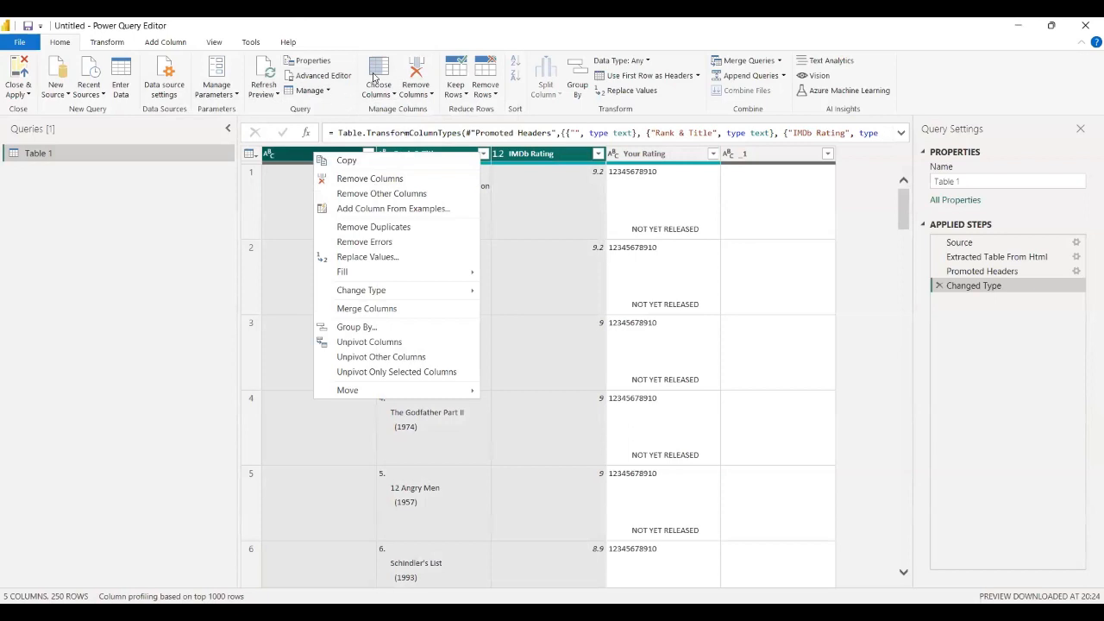
pyautogui.click(664, 177)
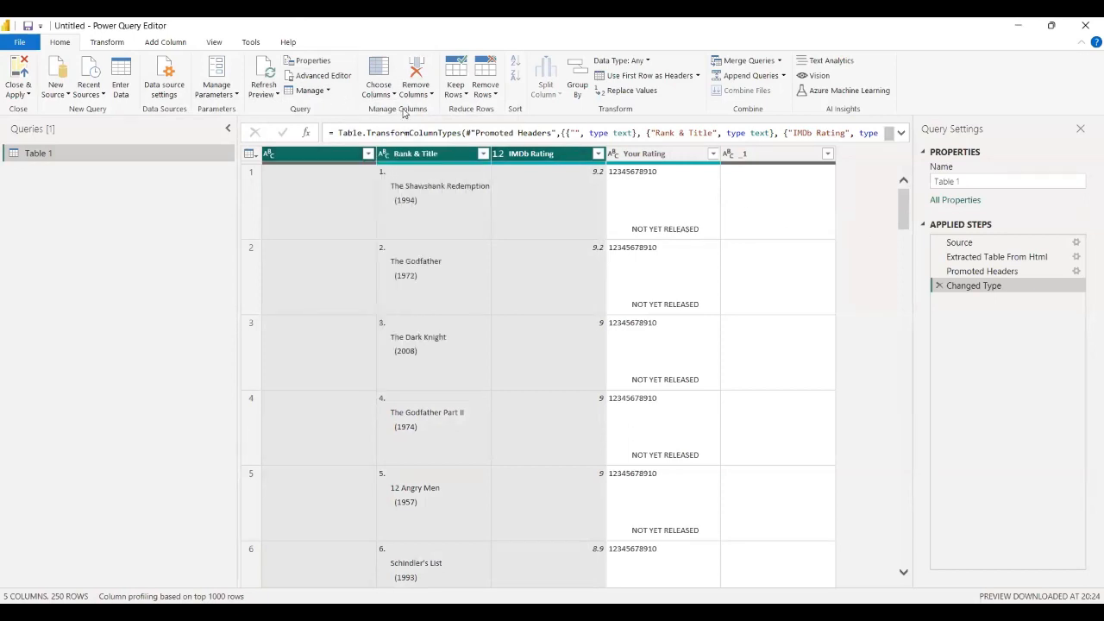
# Review the list of columns to keep in the Choose Columns dialog, then cancel it.
pyautogui.click(379, 91)
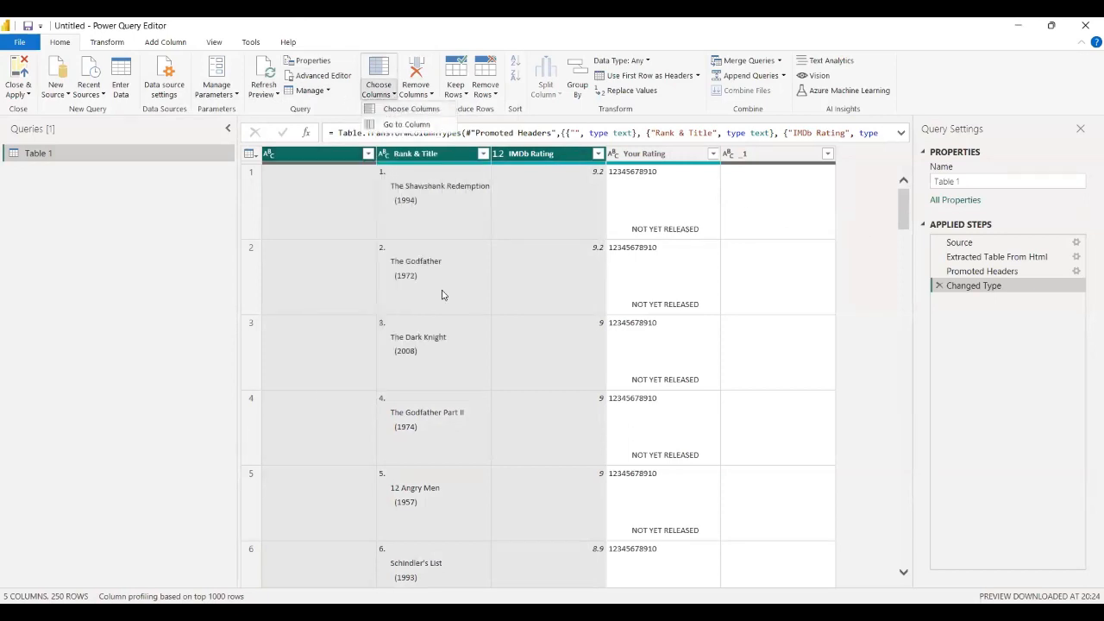
pyautogui.click(411, 109)
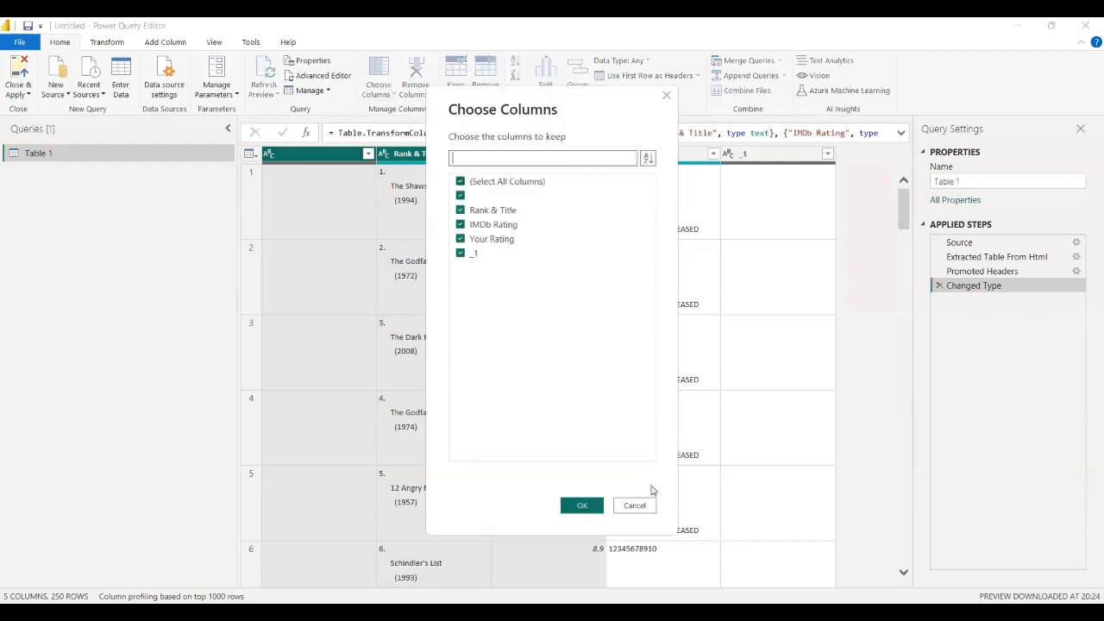
pyautogui.click(648, 509)
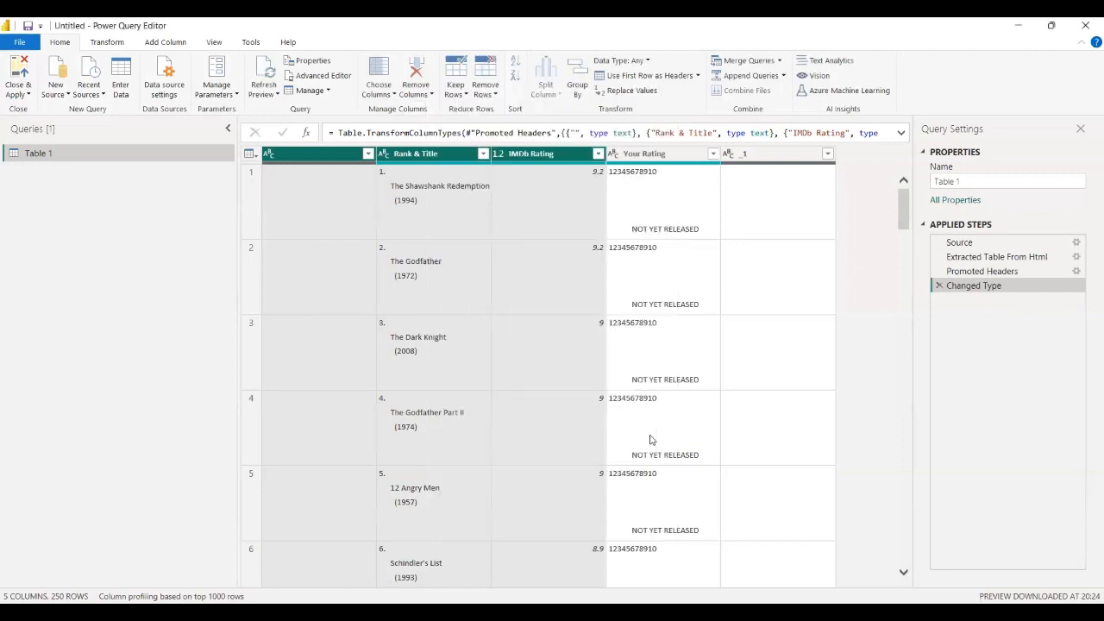
# Try selecting the first four columns through Your Rating together, leaving only the unnamed first column selected at the end.
pyautogui.click(419, 155)
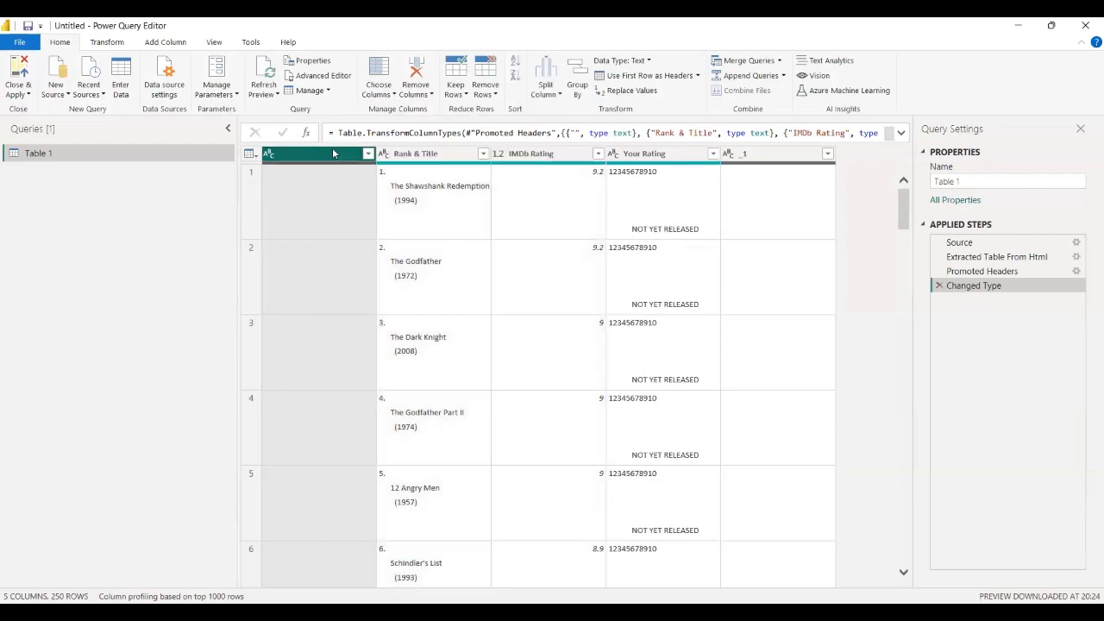
pyautogui.keyDown('ctrl'); pyautogui.click(420, 157); pyautogui.keyUp('ctrl')
pyautogui.keyDown('ctrl'); pyautogui.click(652, 168); pyautogui.keyUp('ctrl')
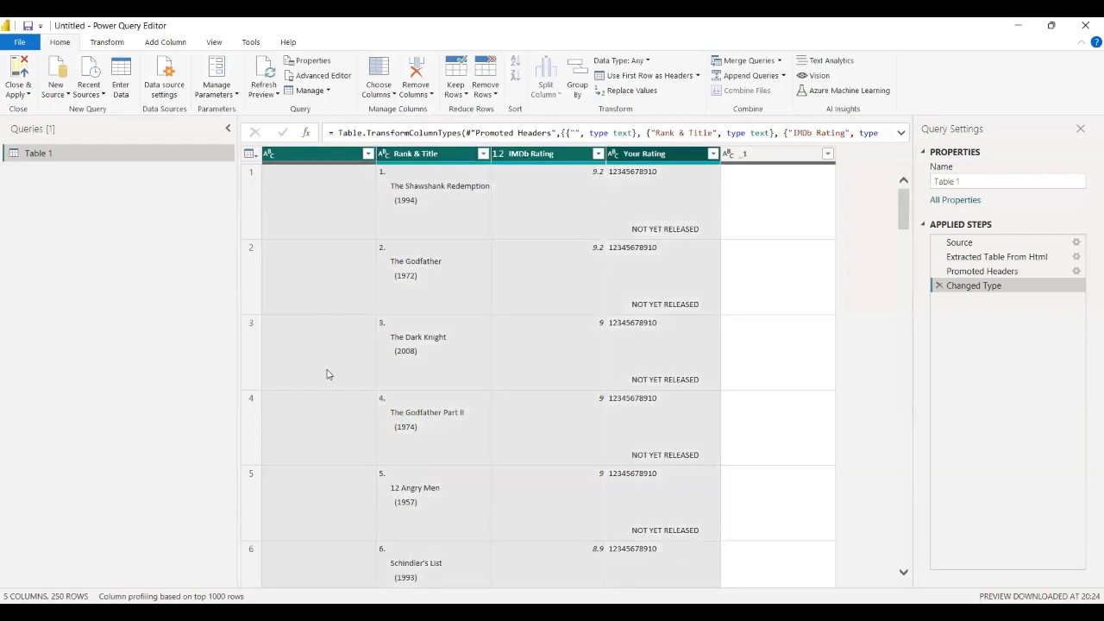
pyautogui.click(309, 157)
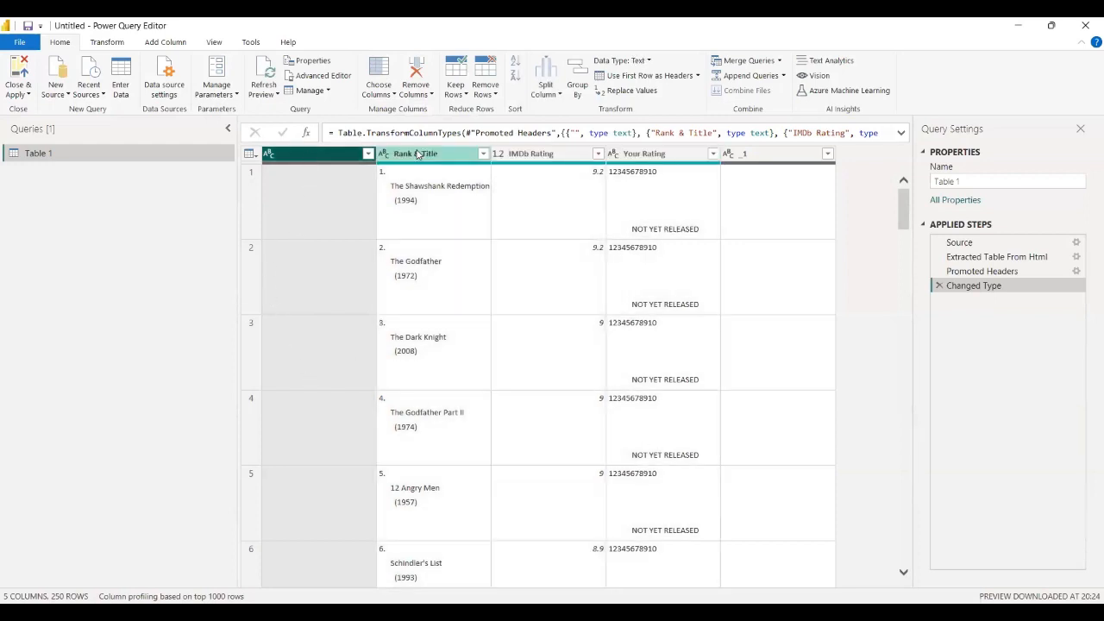
# Keep only the Rank & Title, IMDb Rating and Your Rating columns of Table 1, excluding the unnamed column and _1.
pyautogui.click(384, 100)
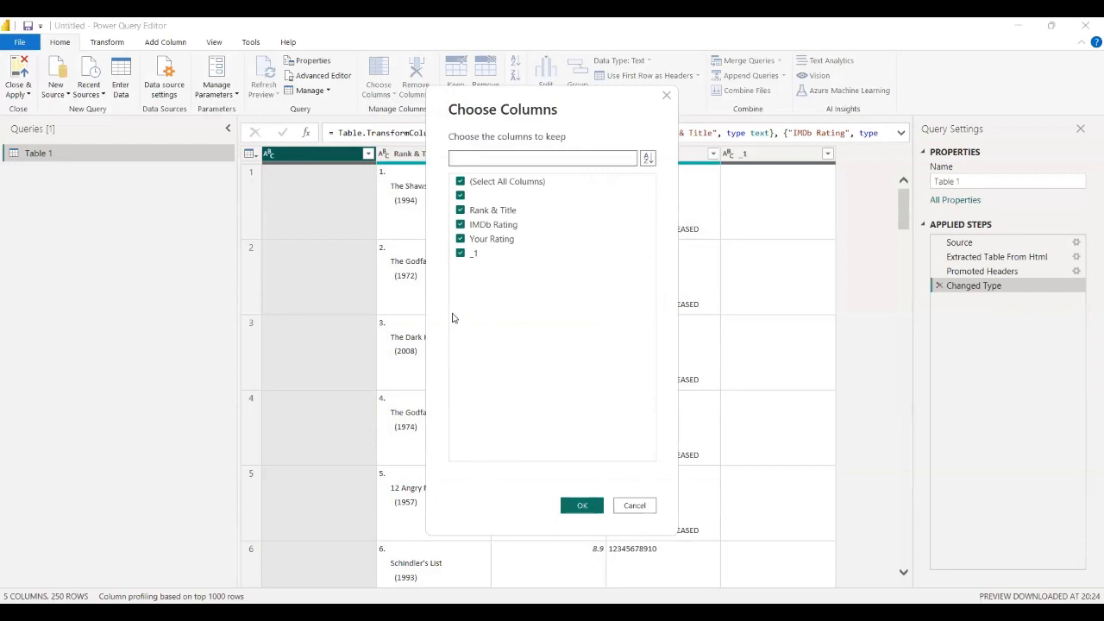
pyautogui.click(461, 196)
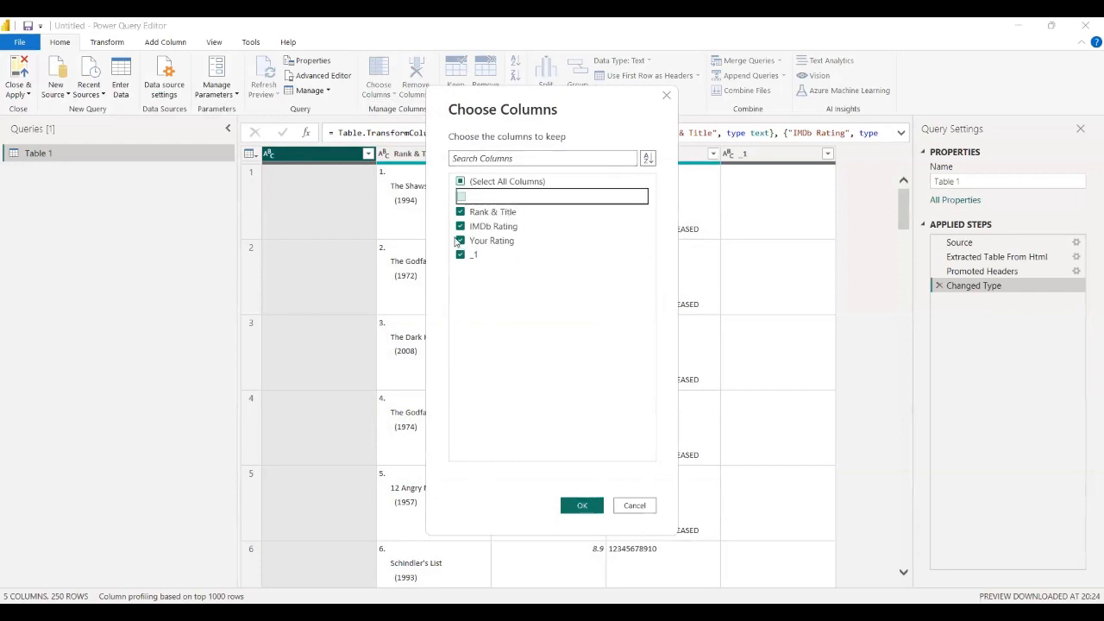
pyautogui.click(461, 255)
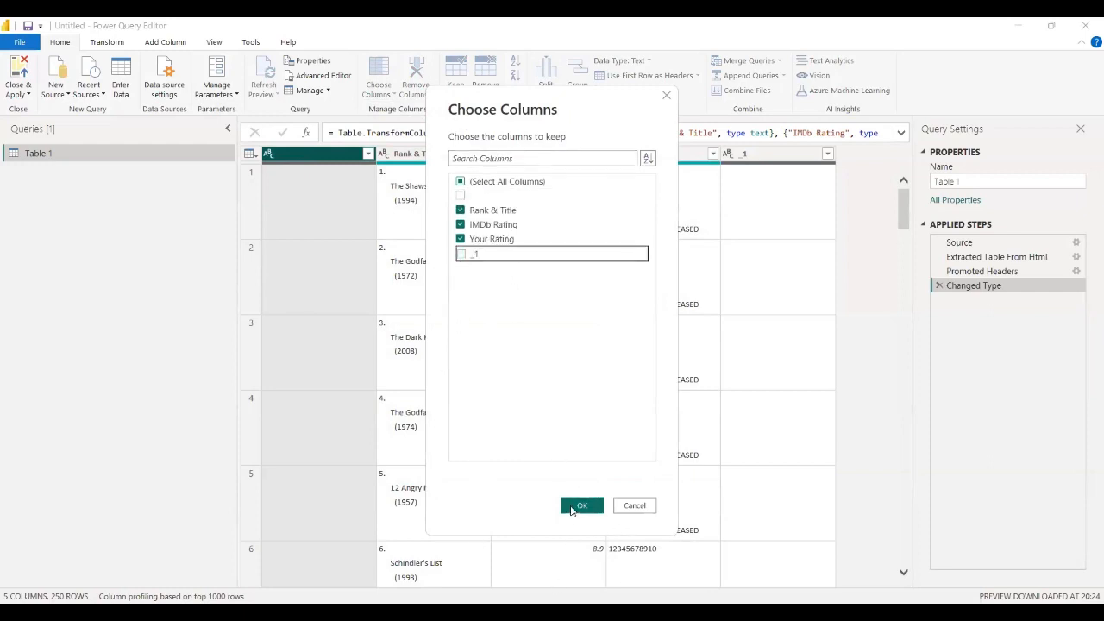
pyautogui.click(576, 507)
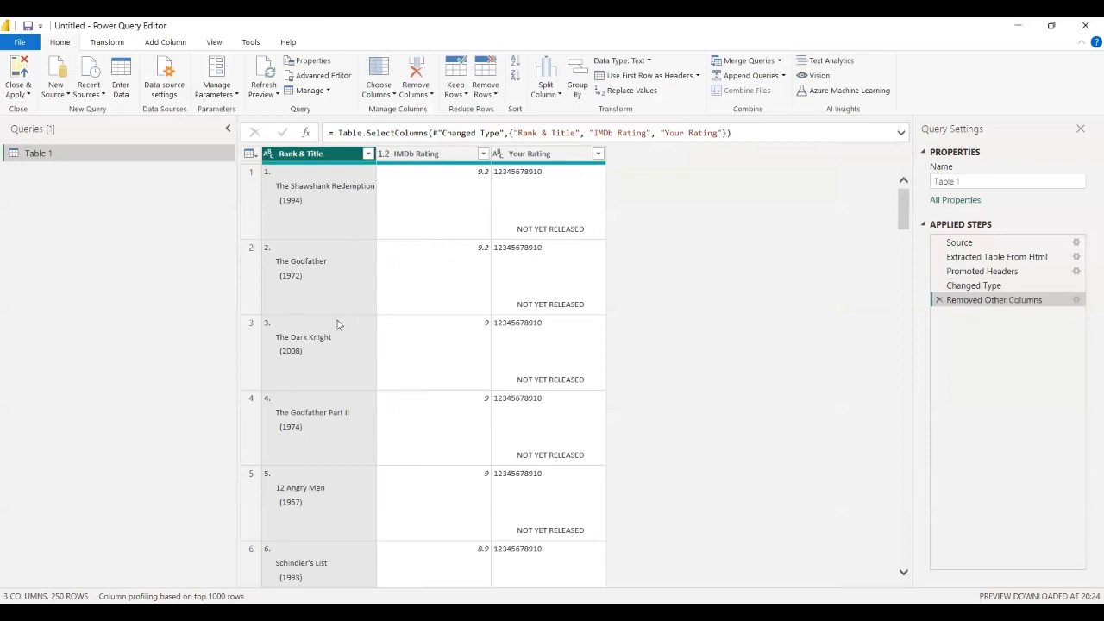
# Review the commands for choosing columns and for keeping top, bottom, a range of, duplicate or error rows.
pyautogui.click(379, 89)
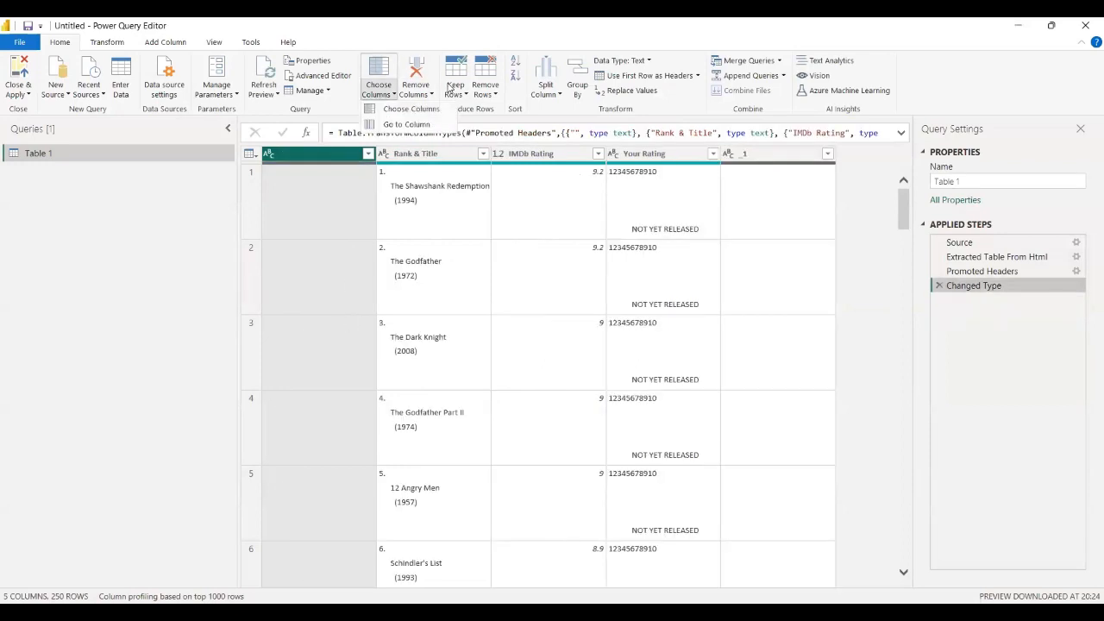
pyautogui.hotkey('alt', 'Tab')
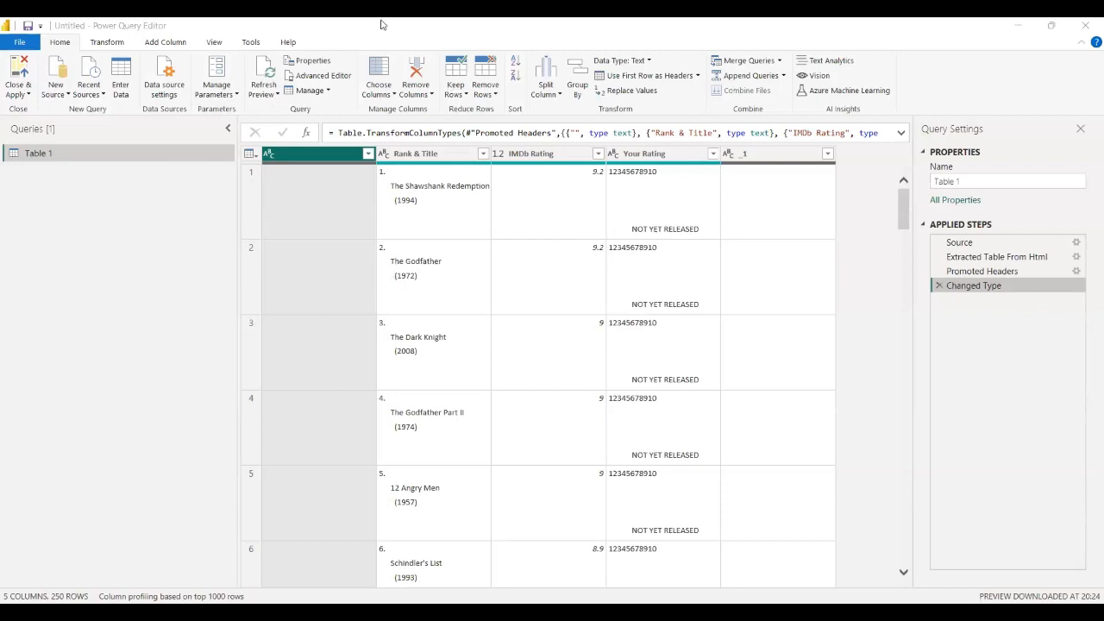
pyautogui.click(461, 100)
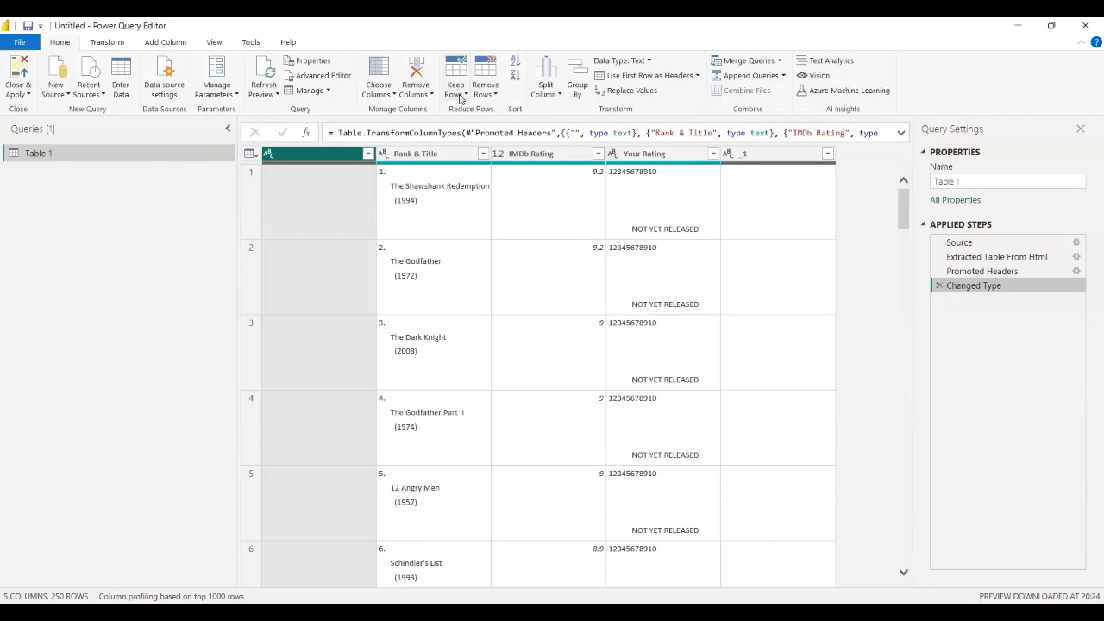
pyautogui.click(460, 100)
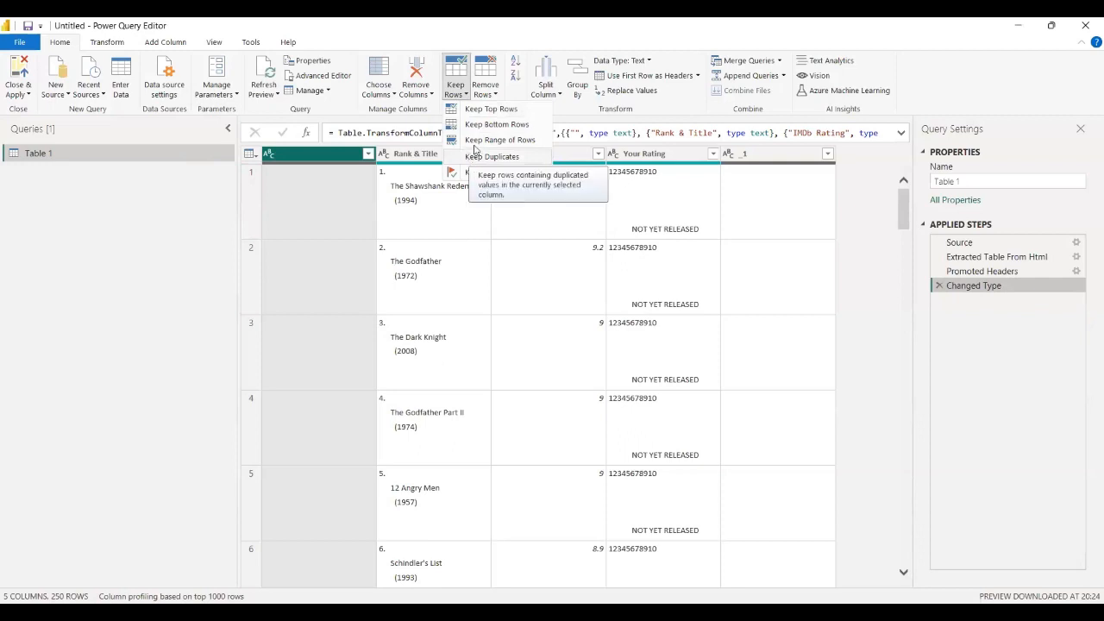
pyautogui.click(513, 102)
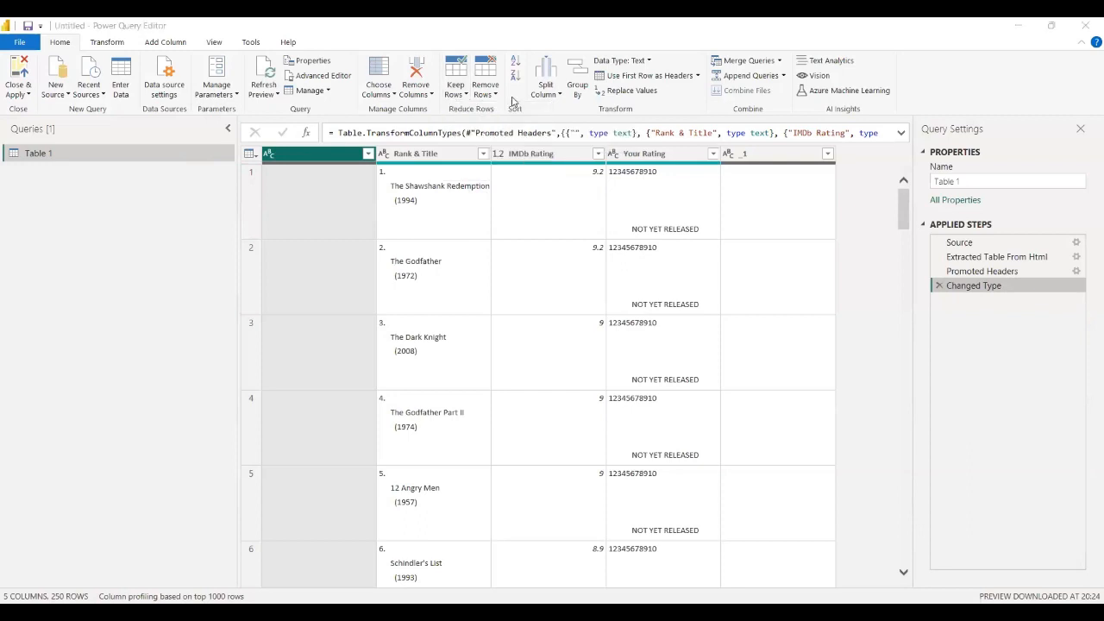
pyautogui.click(455, 90)
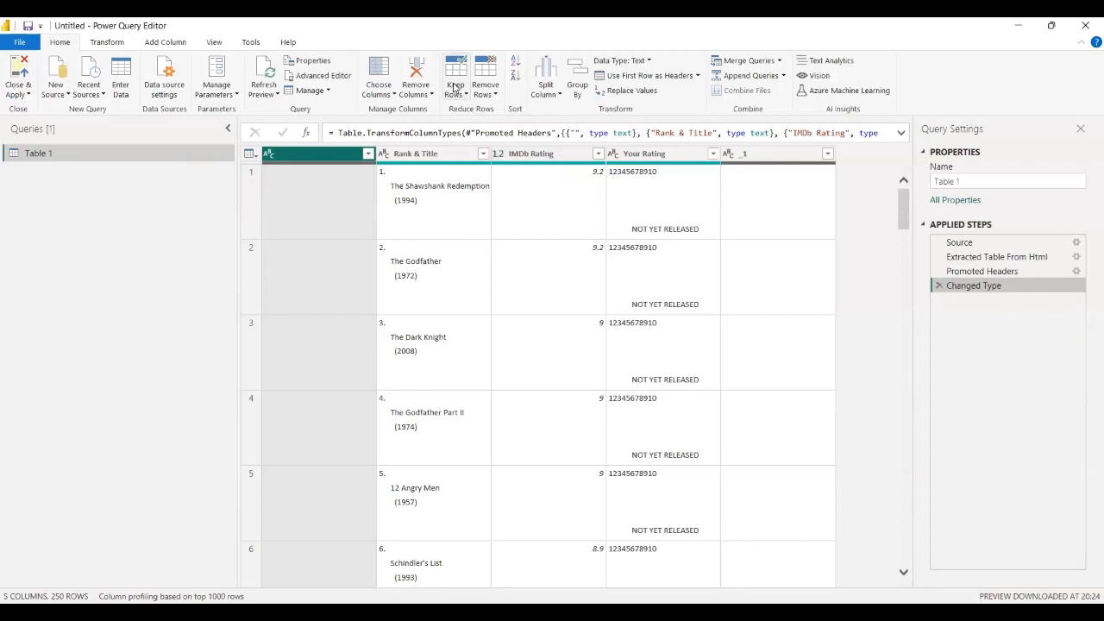
# Try to keep a range of 10 rows of Table 1 starting from row 5.
pyautogui.click(455, 90)
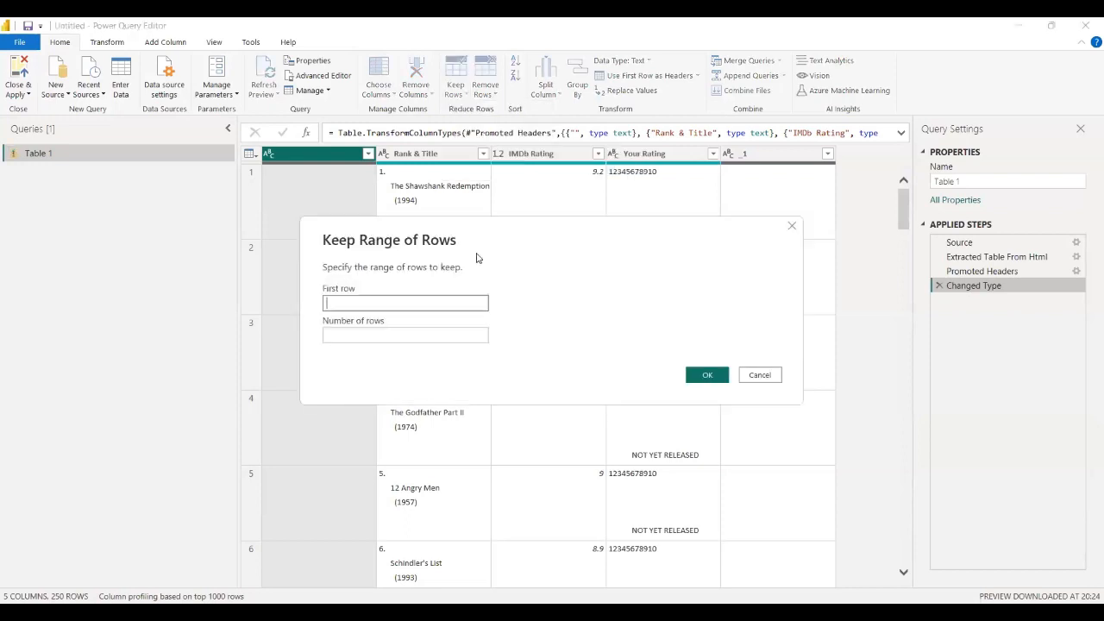
pyautogui.write('5')
pyautogui.click(411, 334)
pyautogui.write('10')
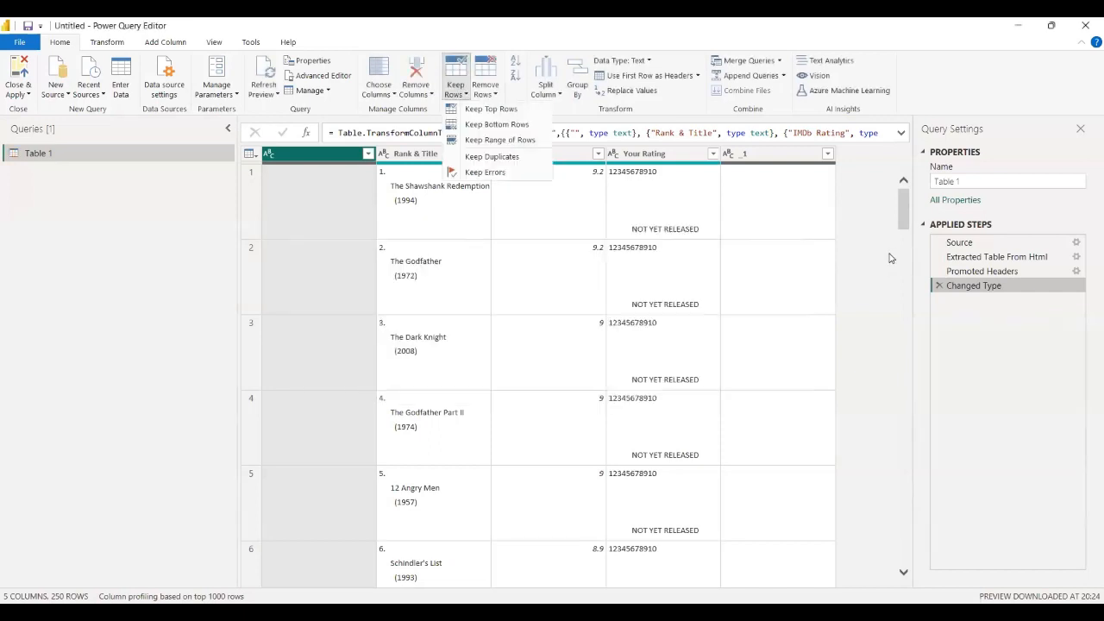
pyautogui.click(814, 156)
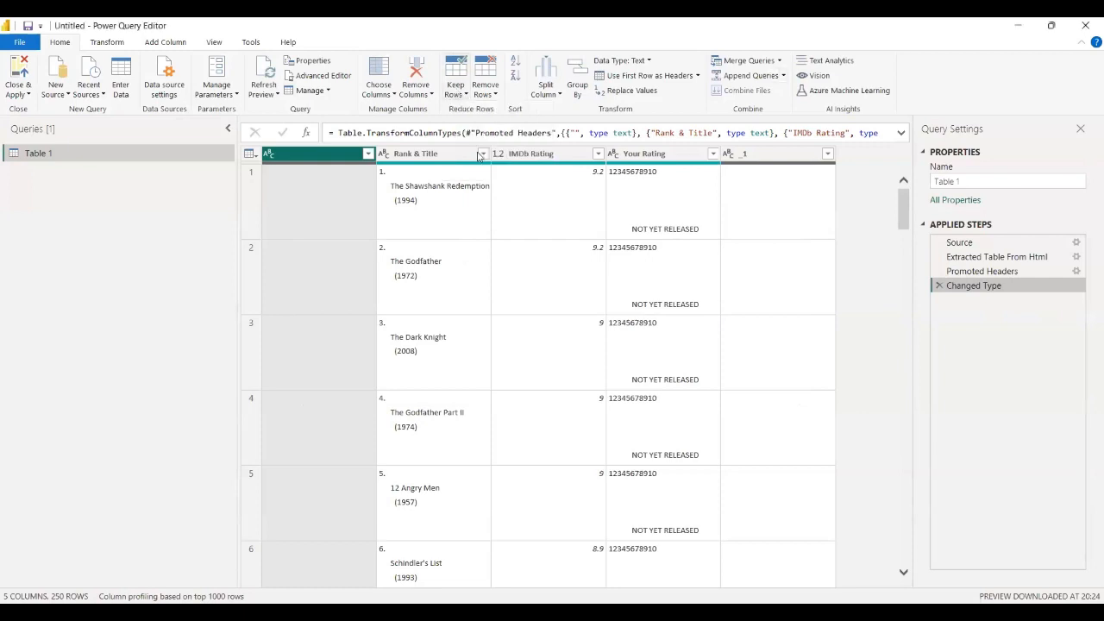
# Compare the options for keeping rows with those for removing top, bottom, alternate, duplicate, blank or error rows.
pyautogui.click(457, 93)
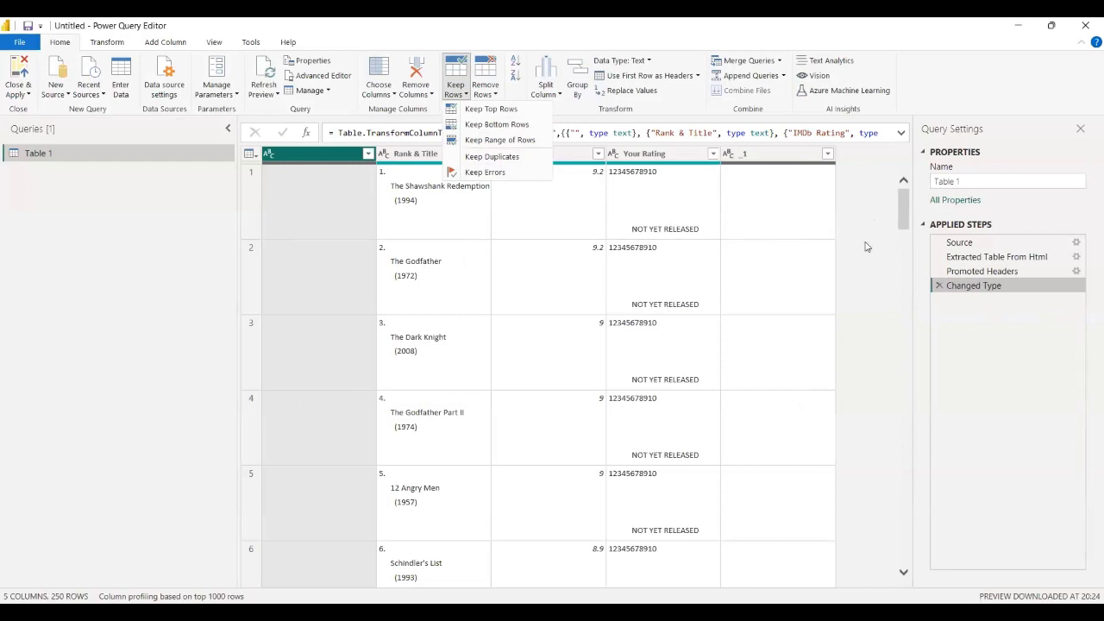
pyautogui.click(681, 92)
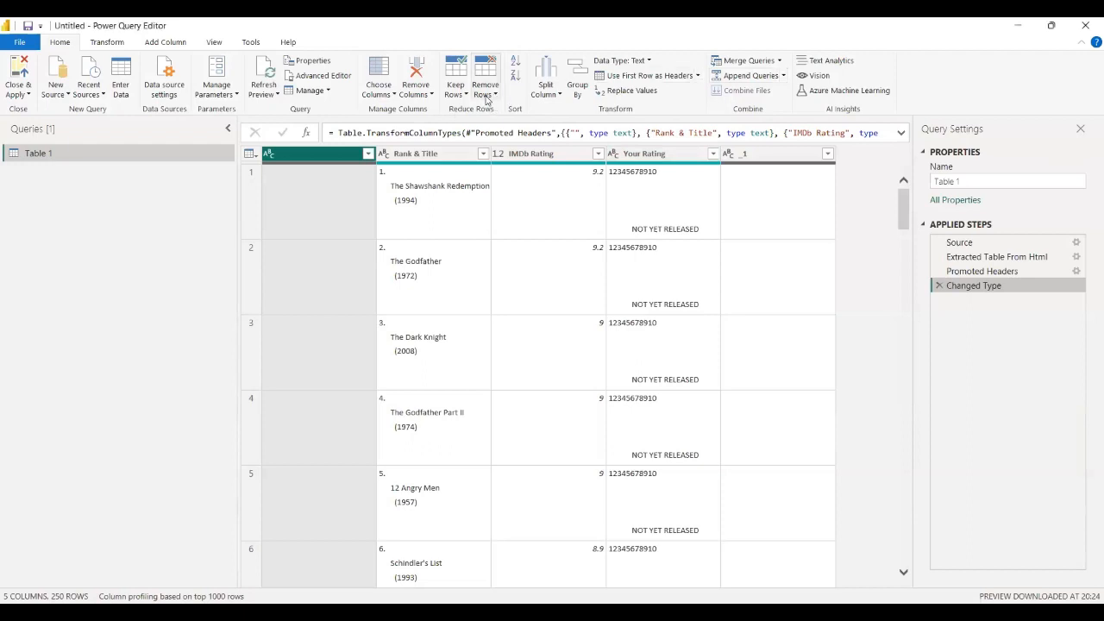
pyautogui.click(490, 93)
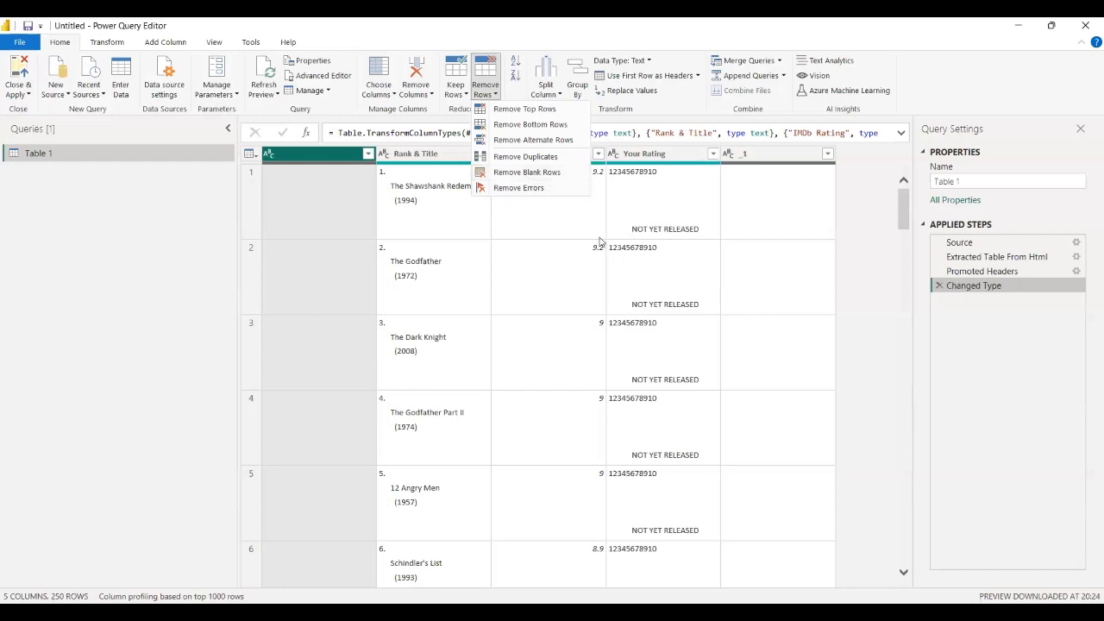
pyautogui.click(879, 200)
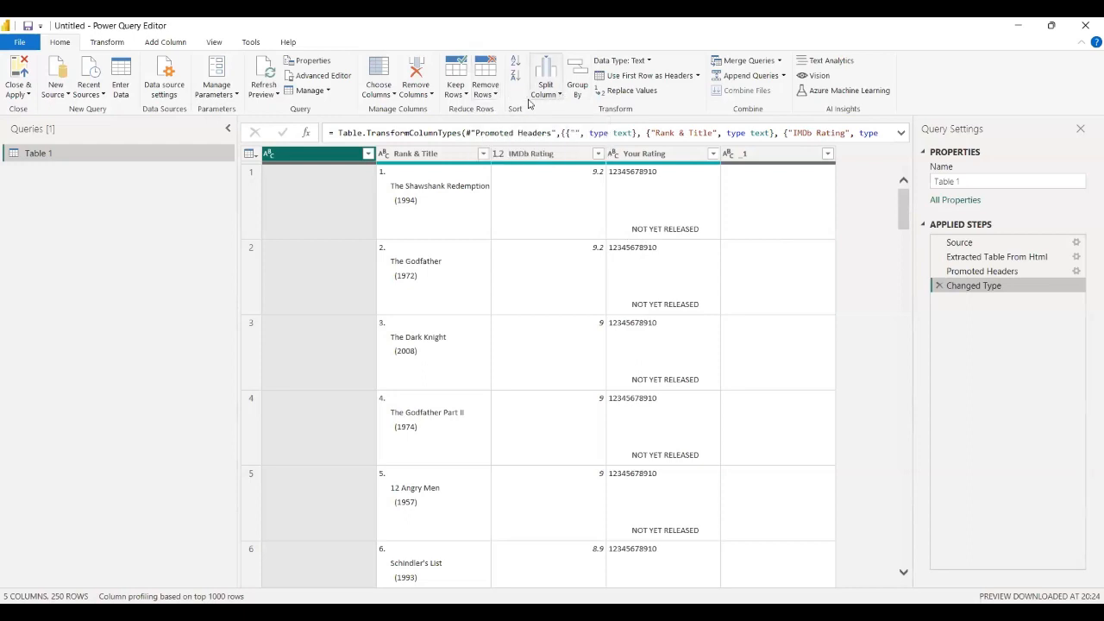
pyautogui.click(493, 93)
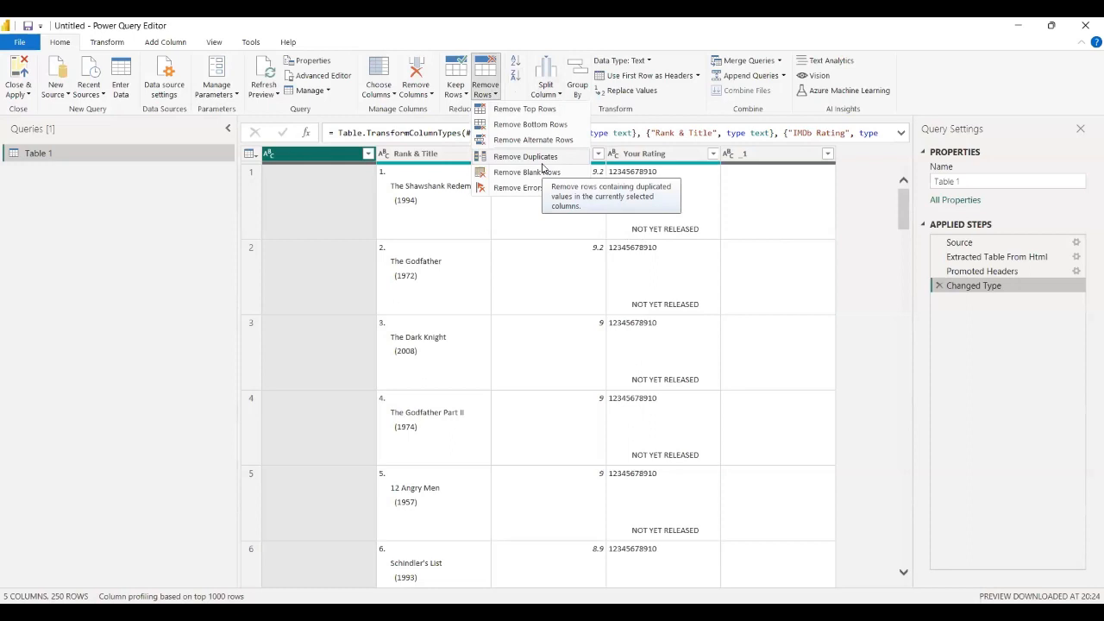
pyautogui.click(883, 226)
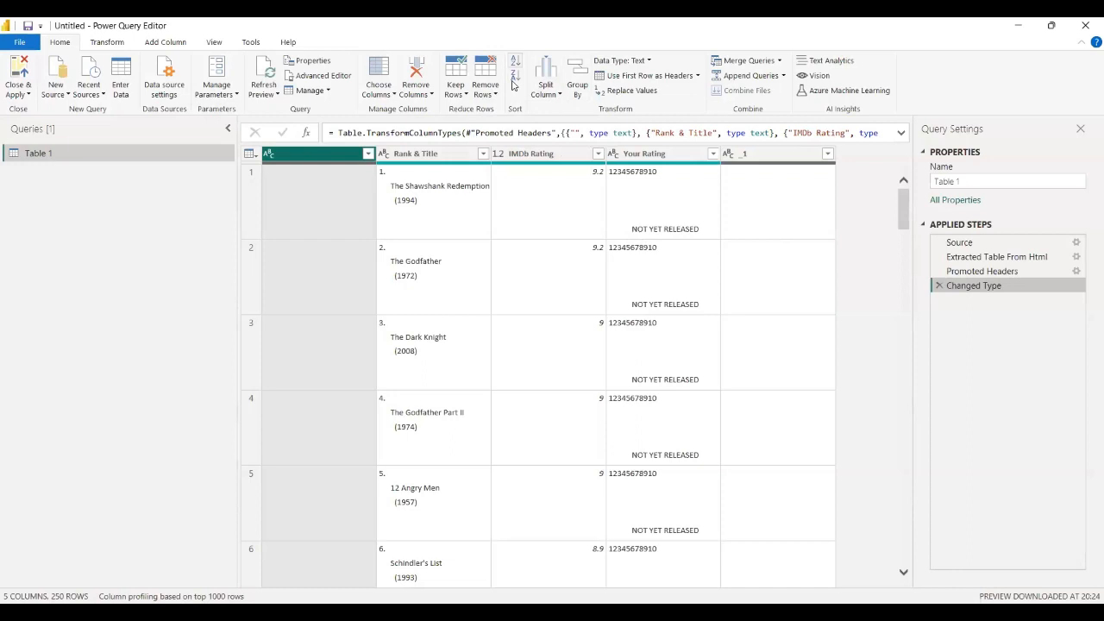
# Select the Rank & Title column and start splitting it by delimiter.
pyautogui.click(553, 97)
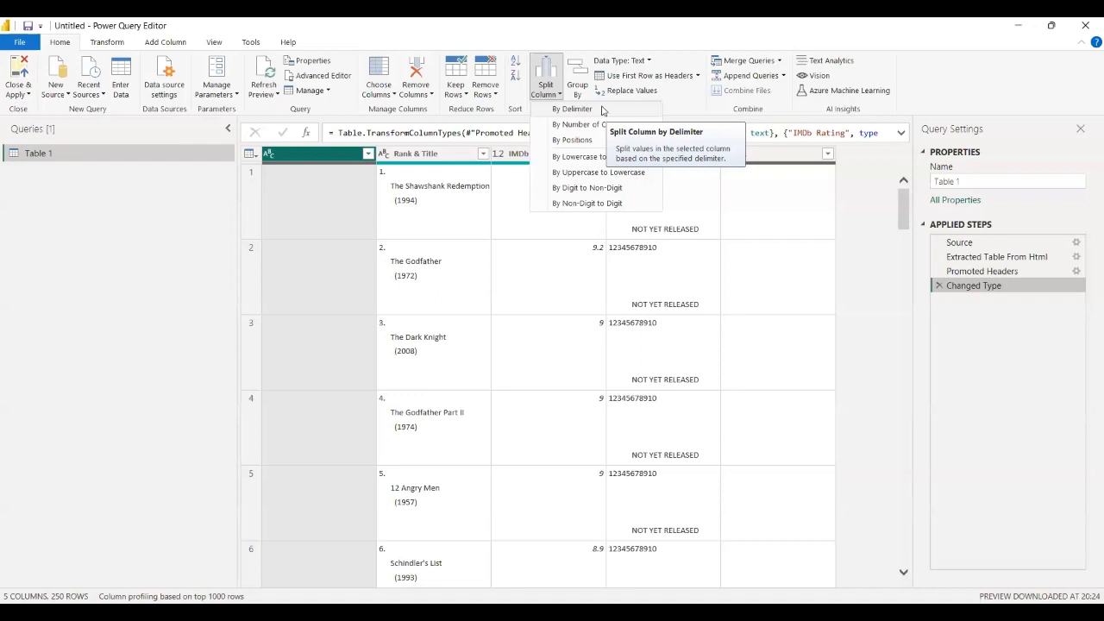
pyautogui.click(433, 158)
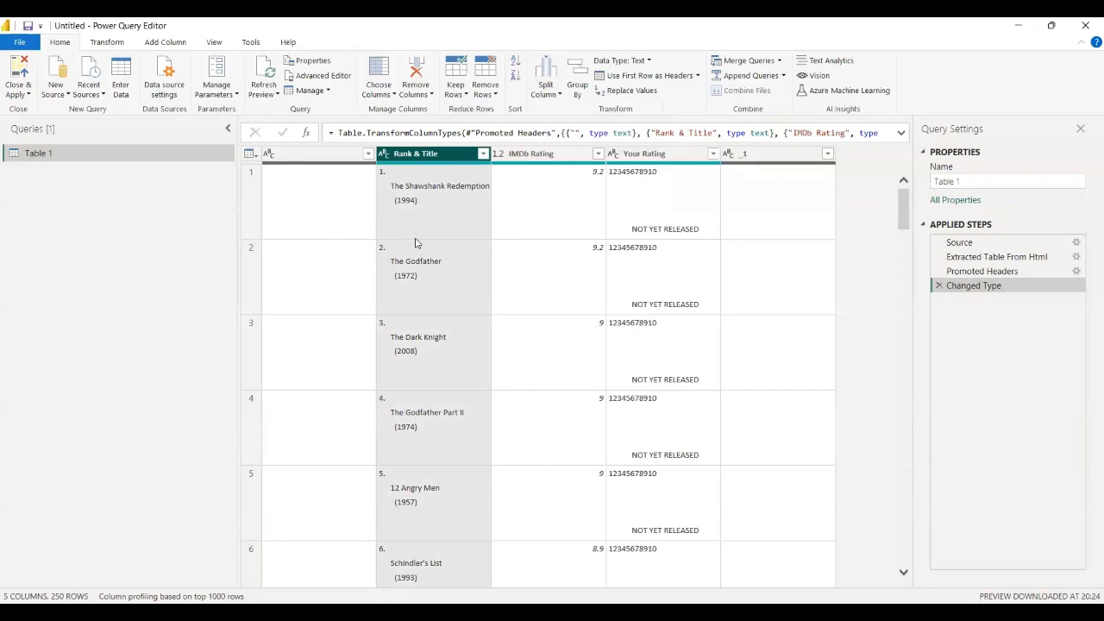
pyautogui.click(556, 97)
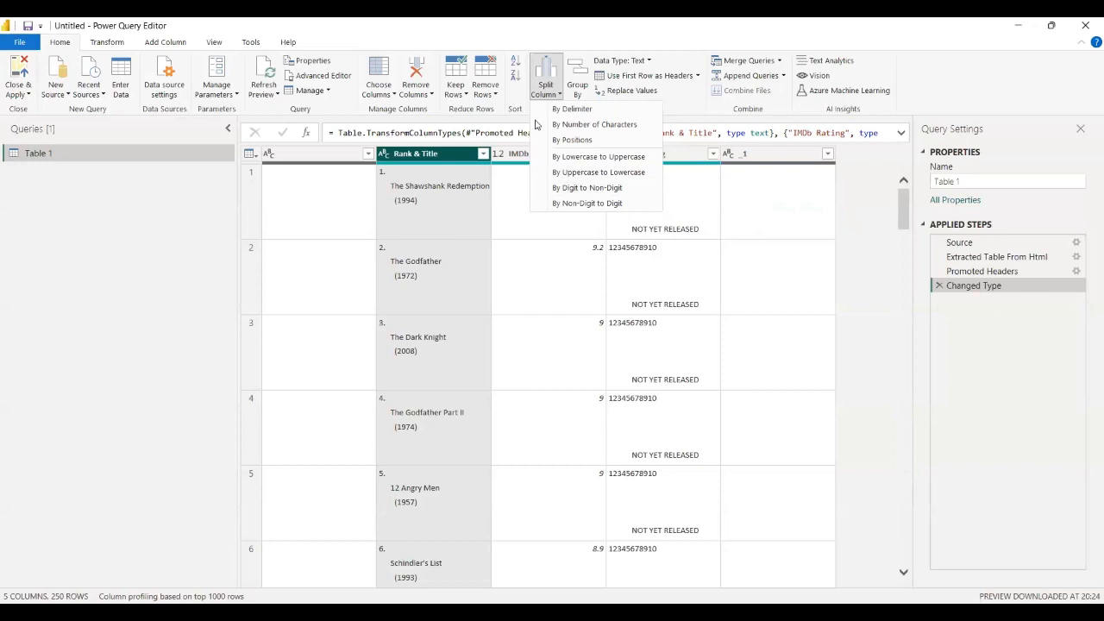
pyautogui.click(545, 93)
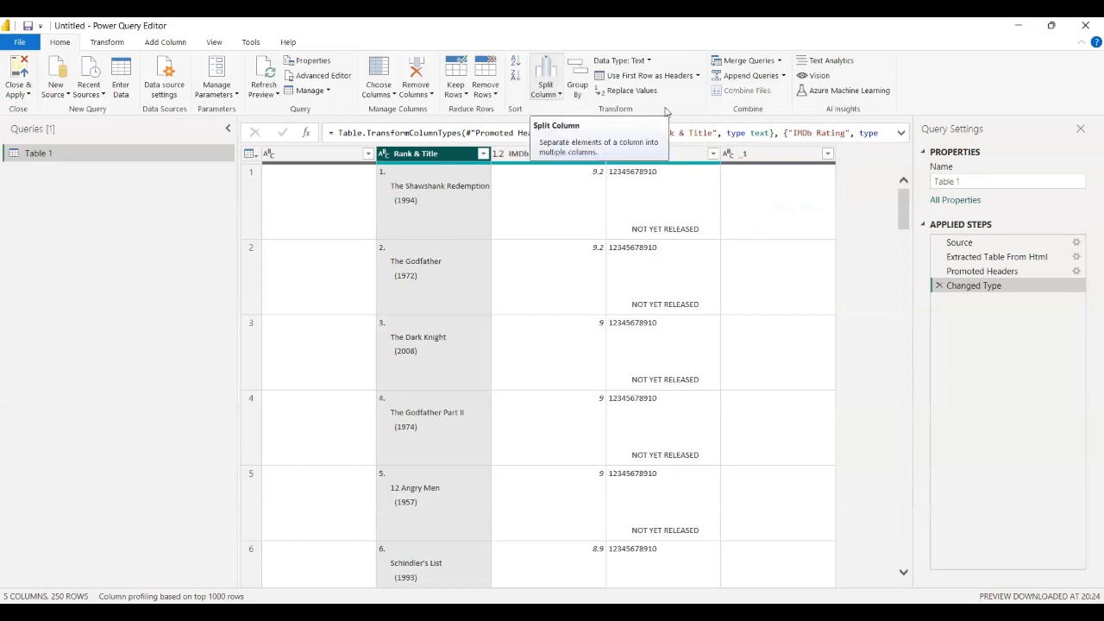
pyautogui.click(545, 100)
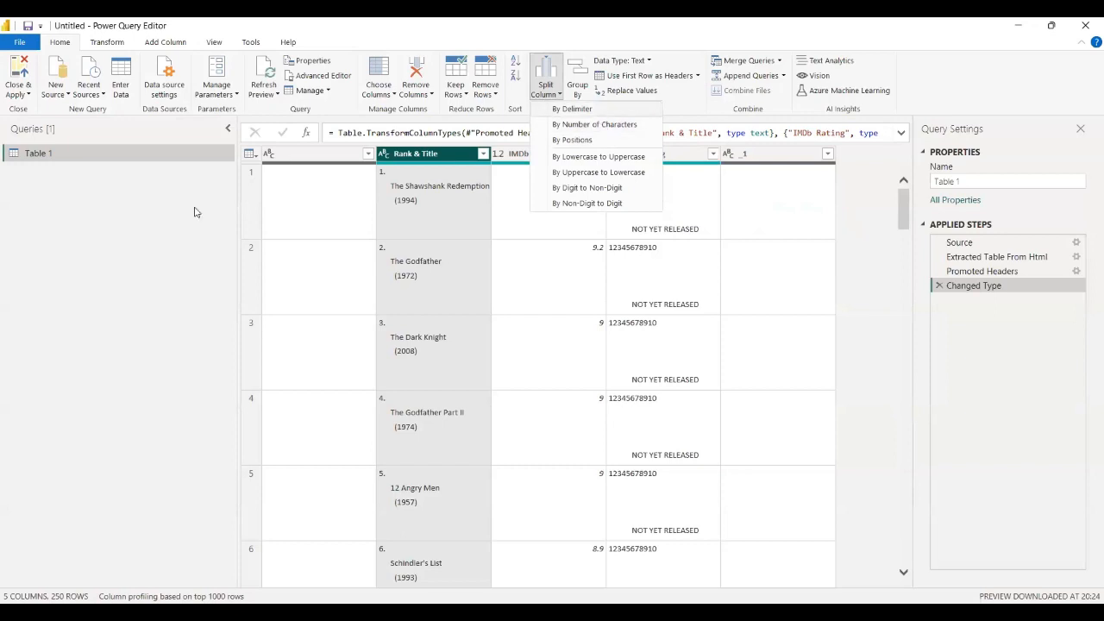
pyautogui.click(571, 109)
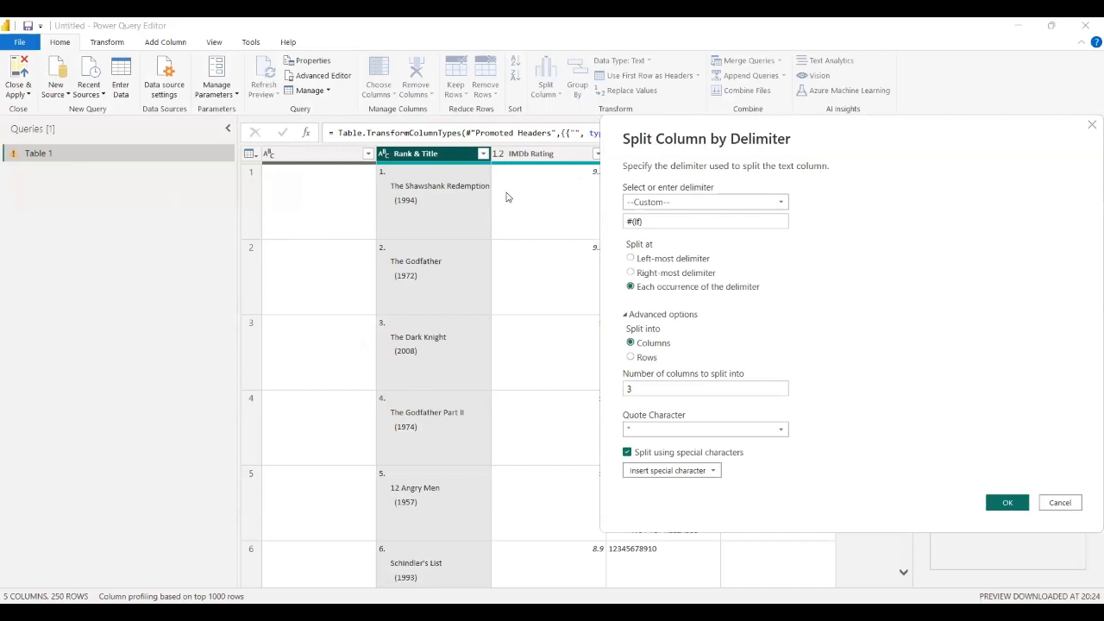
# Set the split to the left-most delimiter and replace the custom delimiter with a period.
pyautogui.click(630, 259)
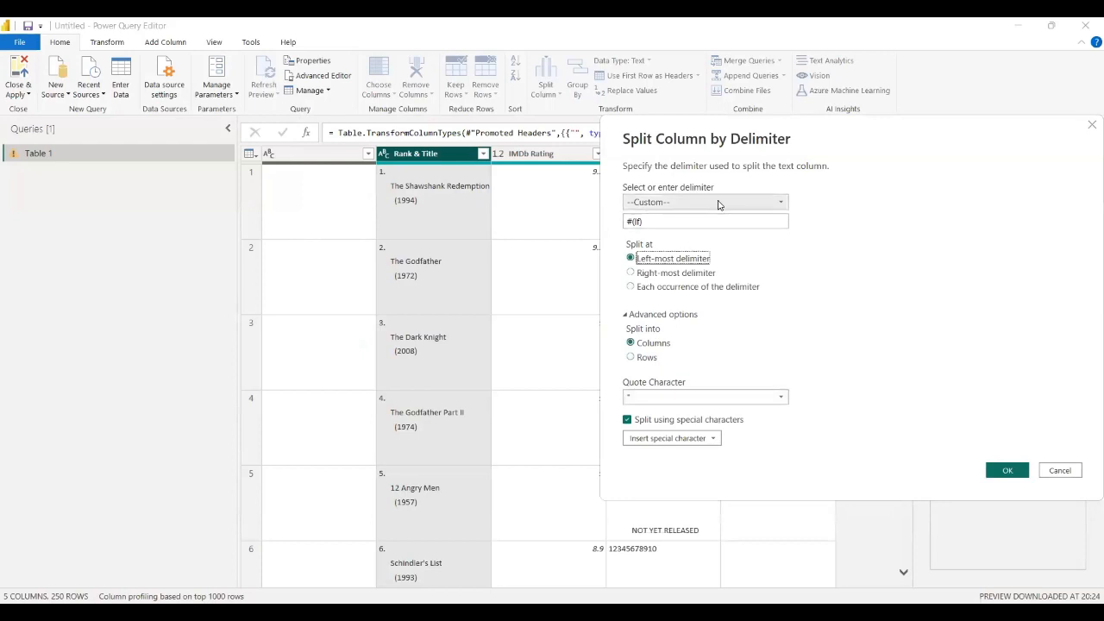
pyautogui.click(660, 206)
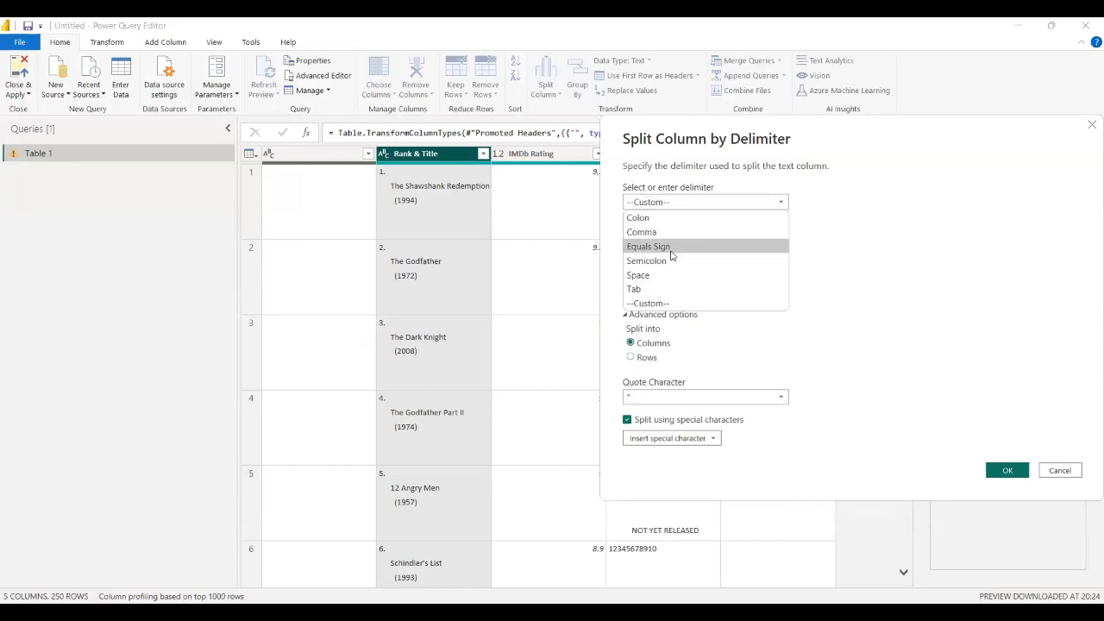
pyautogui.click(662, 304)
pyautogui.click(737, 226)
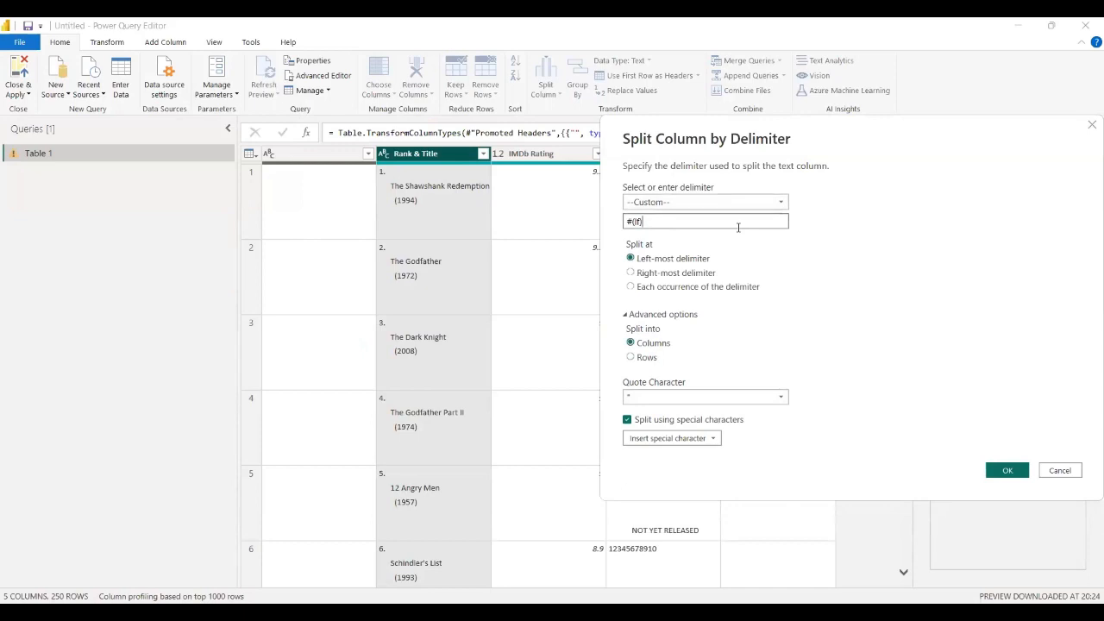
pyautogui.press('BackSpace')
pyautogui.press('BackSpace')
pyautogui.press('BackSpace')
pyautogui.press('BackSpace')
pyautogui.press('BackSpace')
# Check the special character choices for the delimiter and apply the split to the Rank & Title column.
pyautogui.click(716, 442)
pyautogui.click(715, 441)
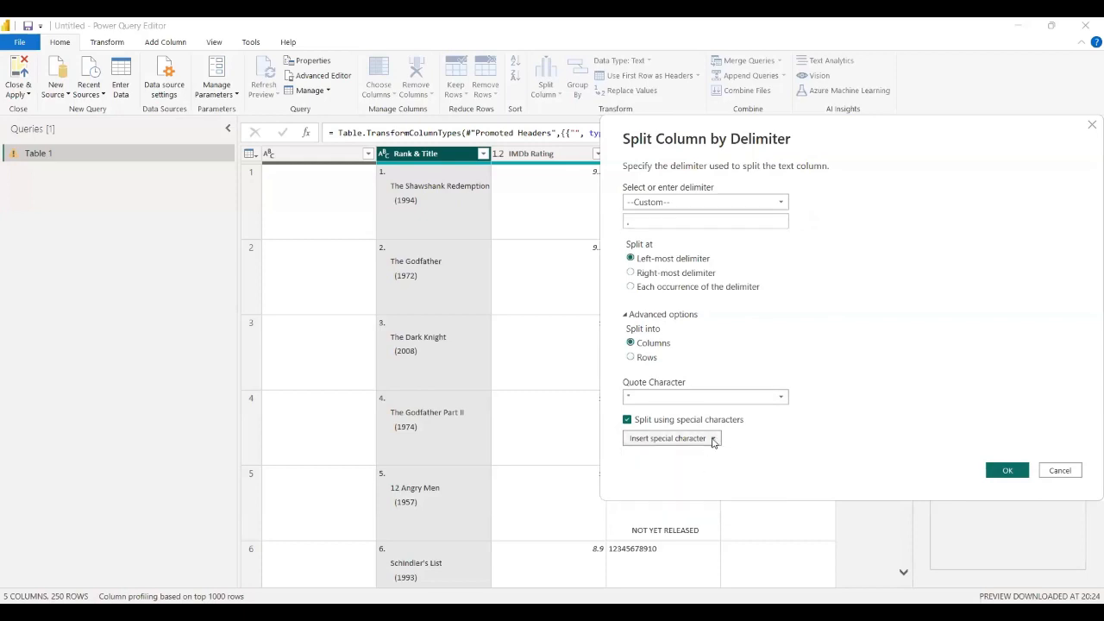
pyautogui.click(715, 442)
pyautogui.click(889, 323)
pyautogui.click(1007, 470)
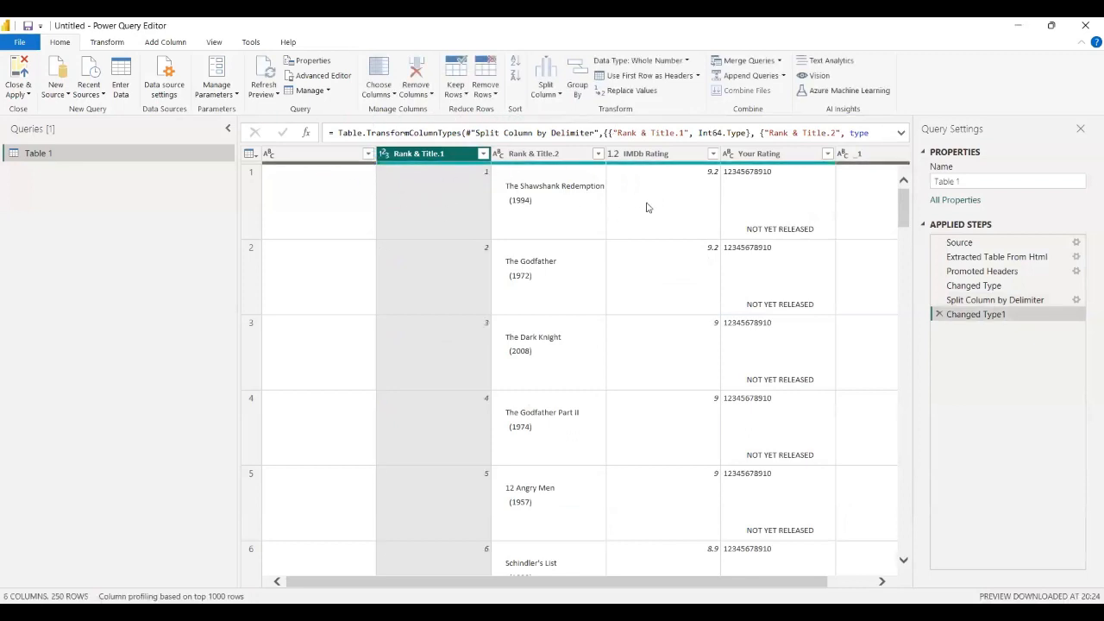
# Rename the Rank & Title.1 column as Rank.
pyautogui.doubleClick(420, 155)
pyautogui.press('Escape')
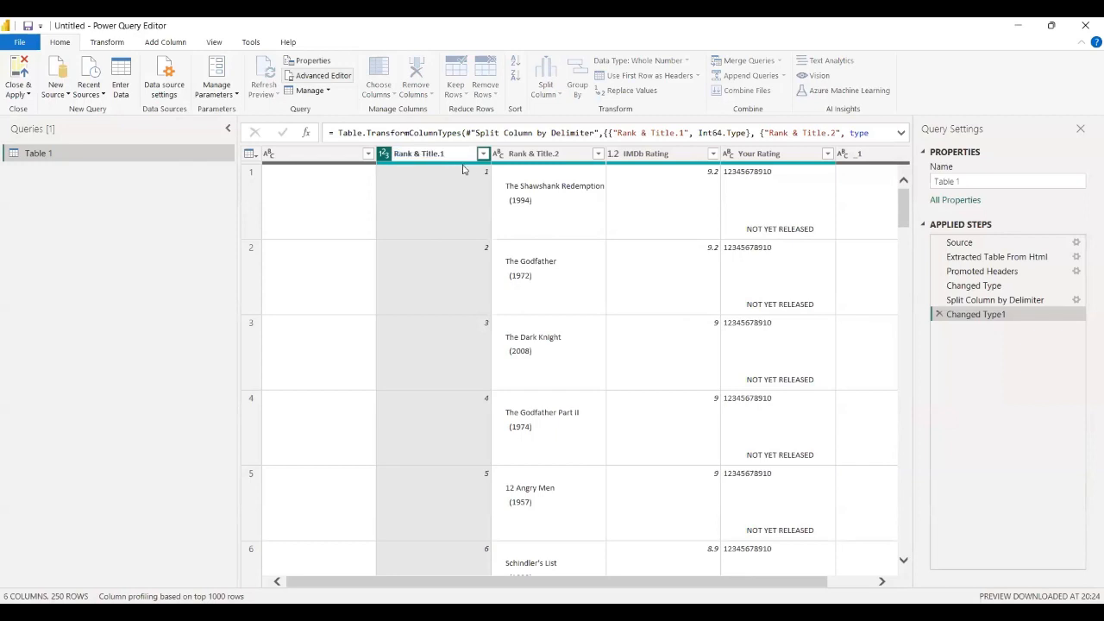
pyautogui.rightClick(442, 155)
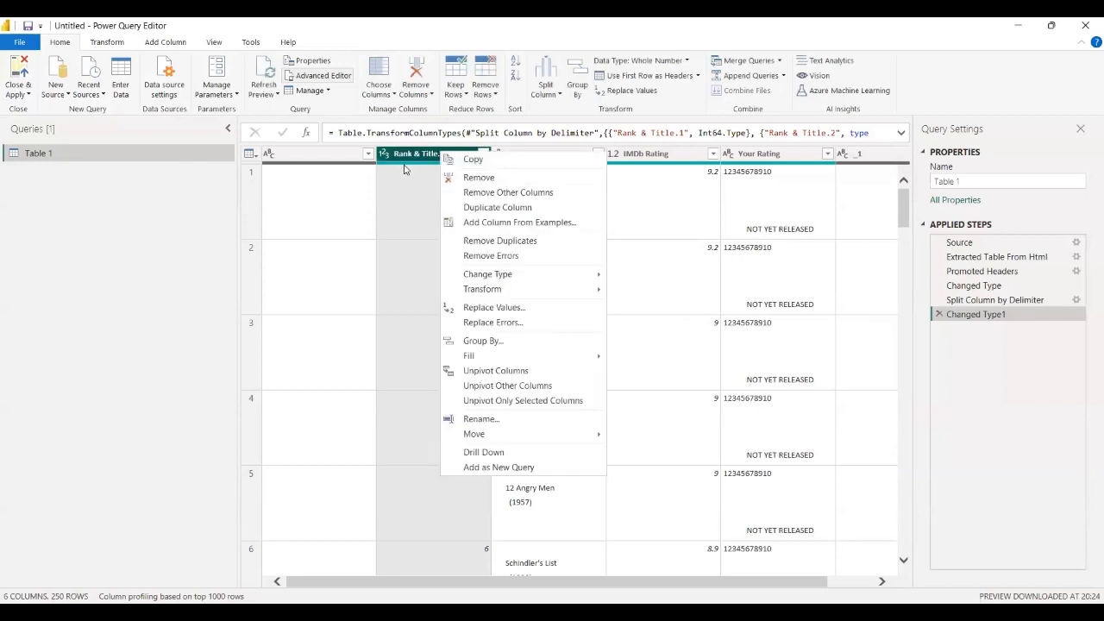
pyautogui.click(479, 419)
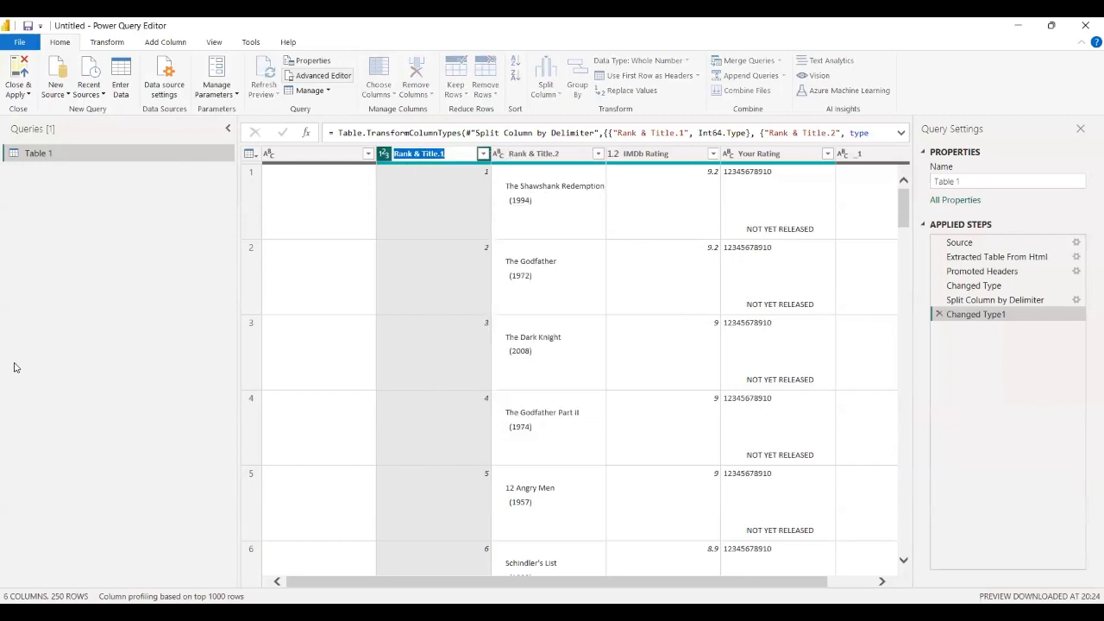
pyautogui.write('Rank')
pyautogui.press('Return')
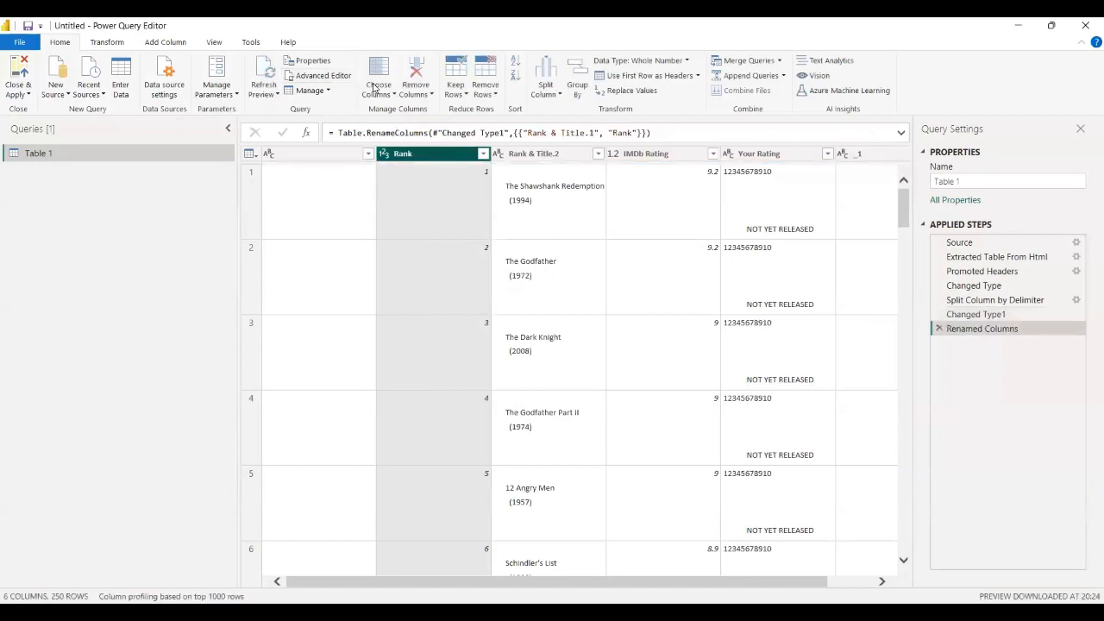
# Rename the Rank & Title.2 column as Title.
pyautogui.click(375, 88)
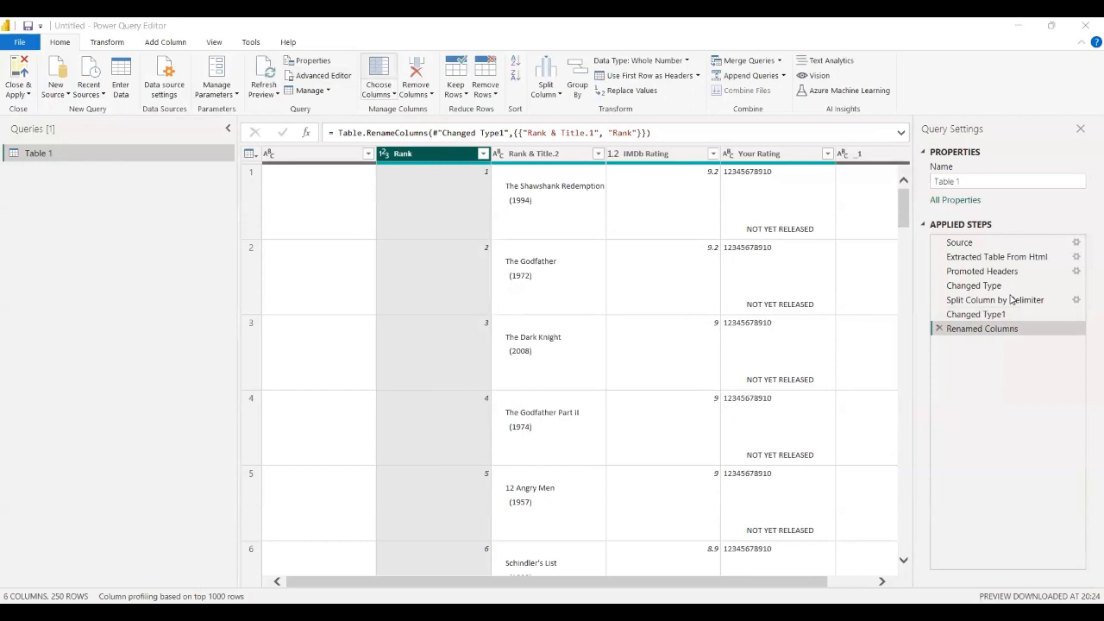
pyautogui.doubleClick(550, 154)
pyautogui.write('Title')
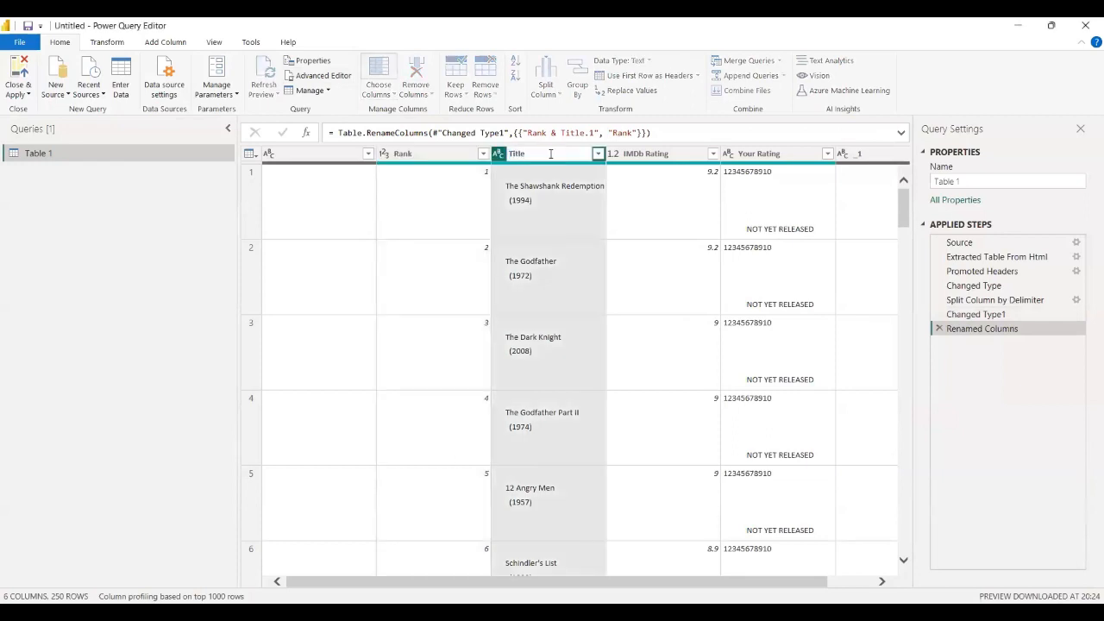
pyautogui.press('Return')
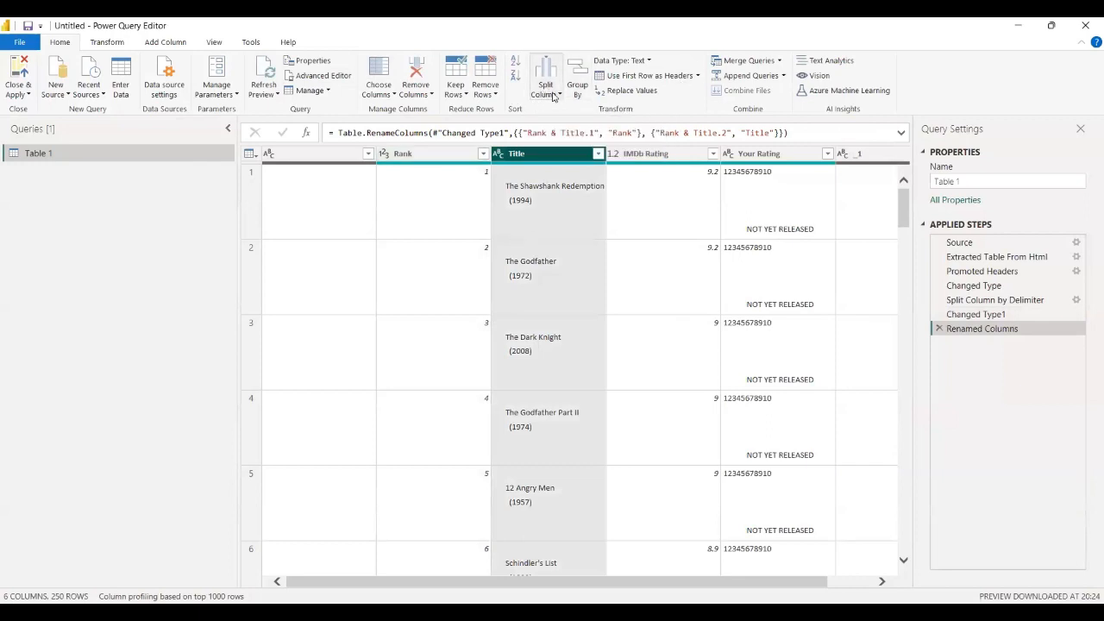
pyautogui.click(553, 97)
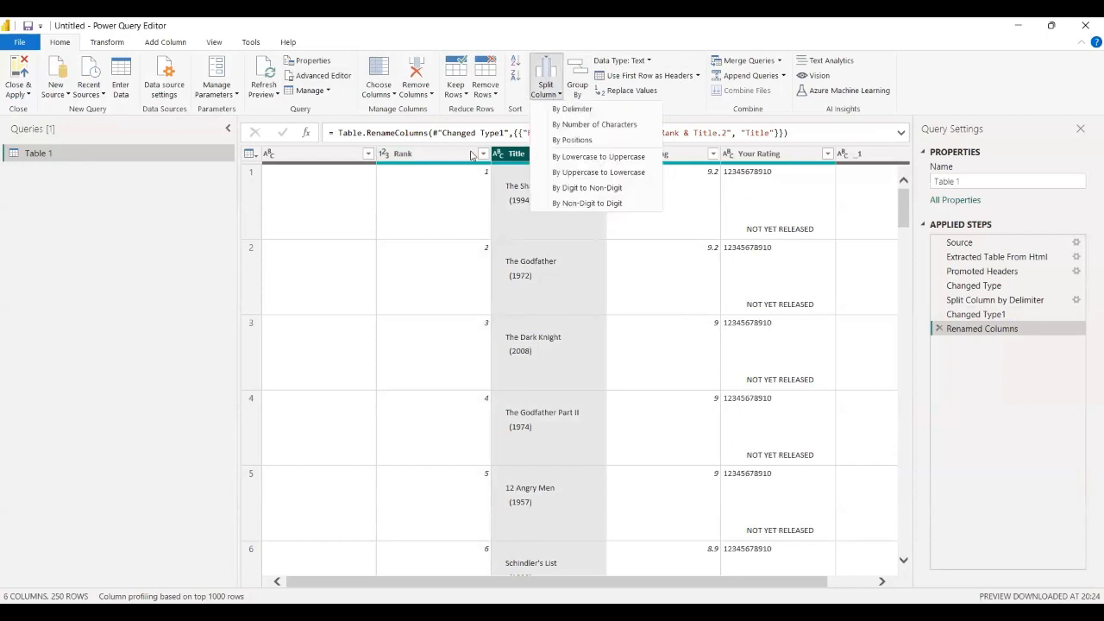
pyautogui.click(575, 109)
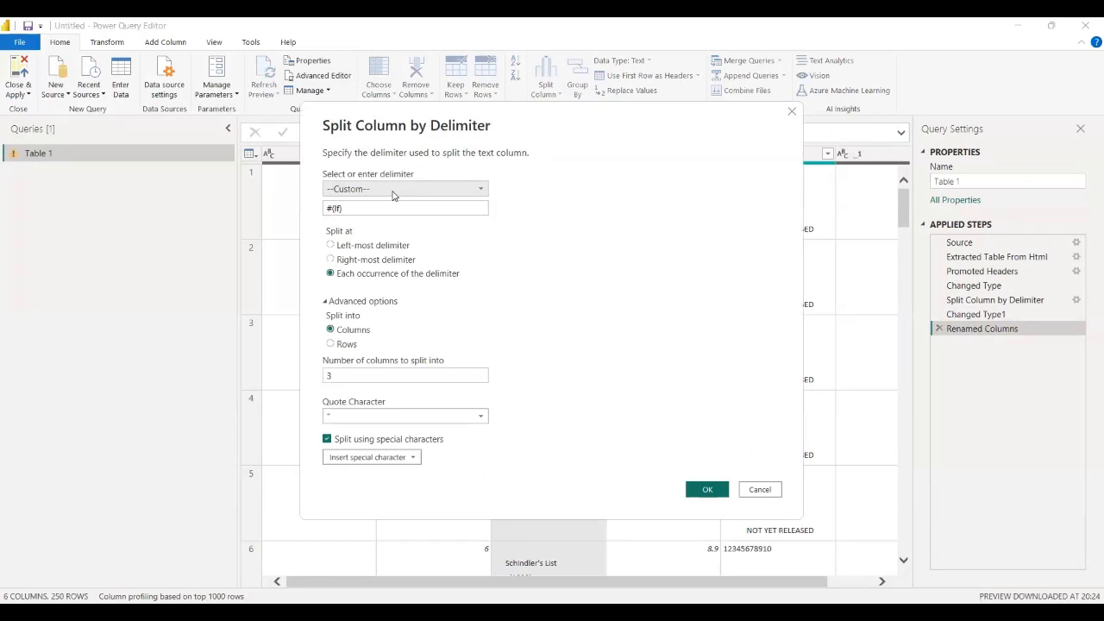
pyautogui.click(393, 190)
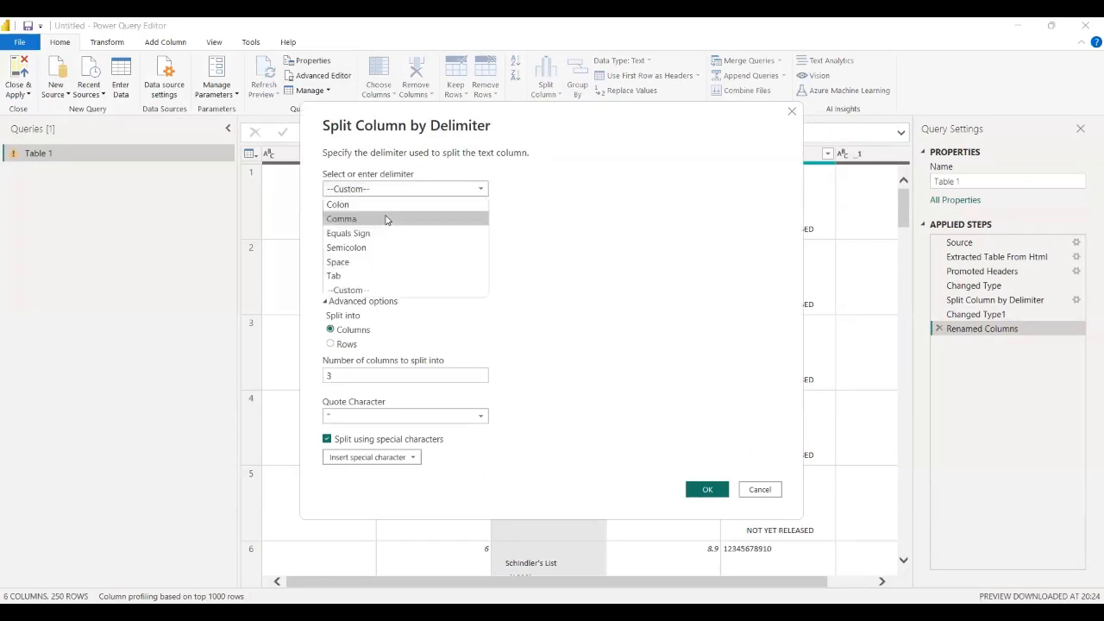
pyautogui.click(362, 292)
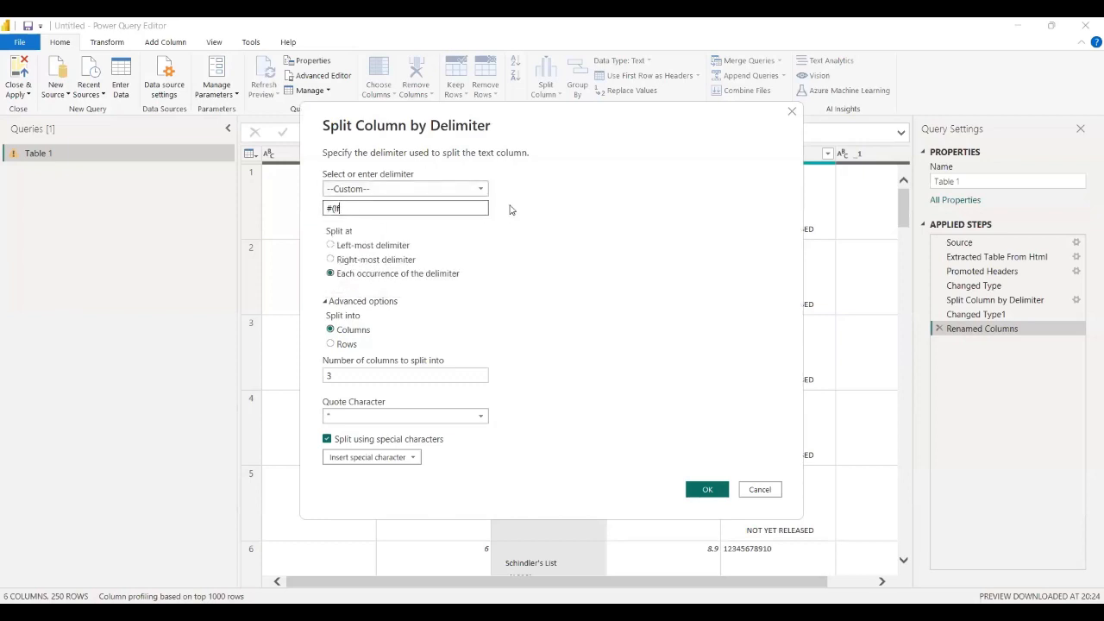
pyautogui.press('BackSpace')
pyautogui.press('BackSpace')
pyautogui.press('BackSpace')
pyautogui.press('BackSpace')
pyautogui.press('BackSpace')
pyautogui.write(',')
pyautogui.click(745, 489)
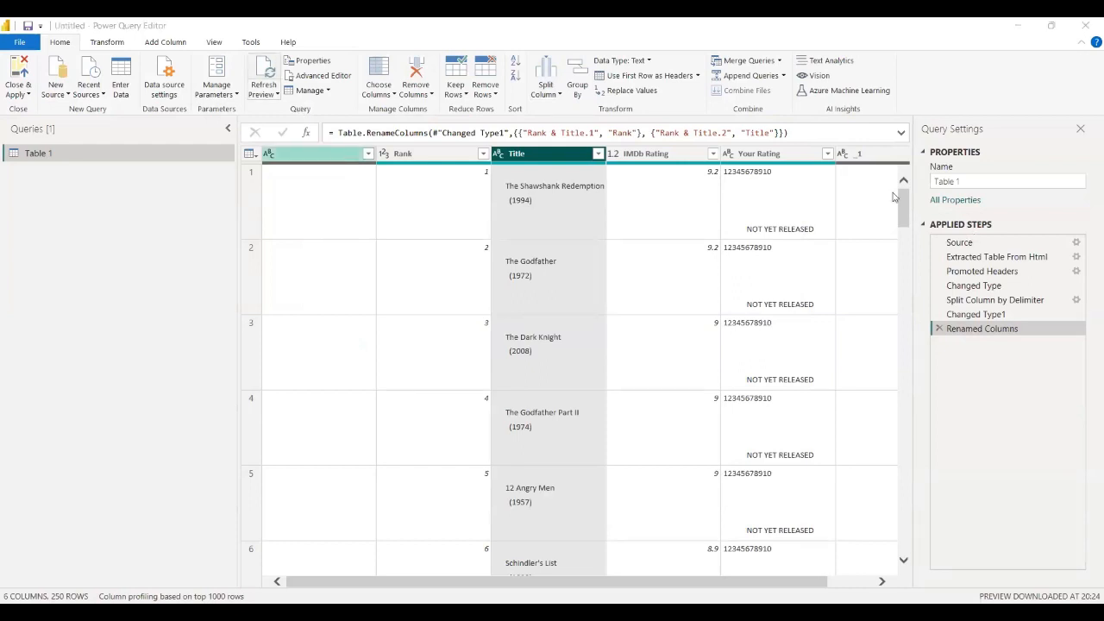
# Remove the unnamed first column, the _1 column and the Your Rating column from the table.
pyautogui.click(317, 159)
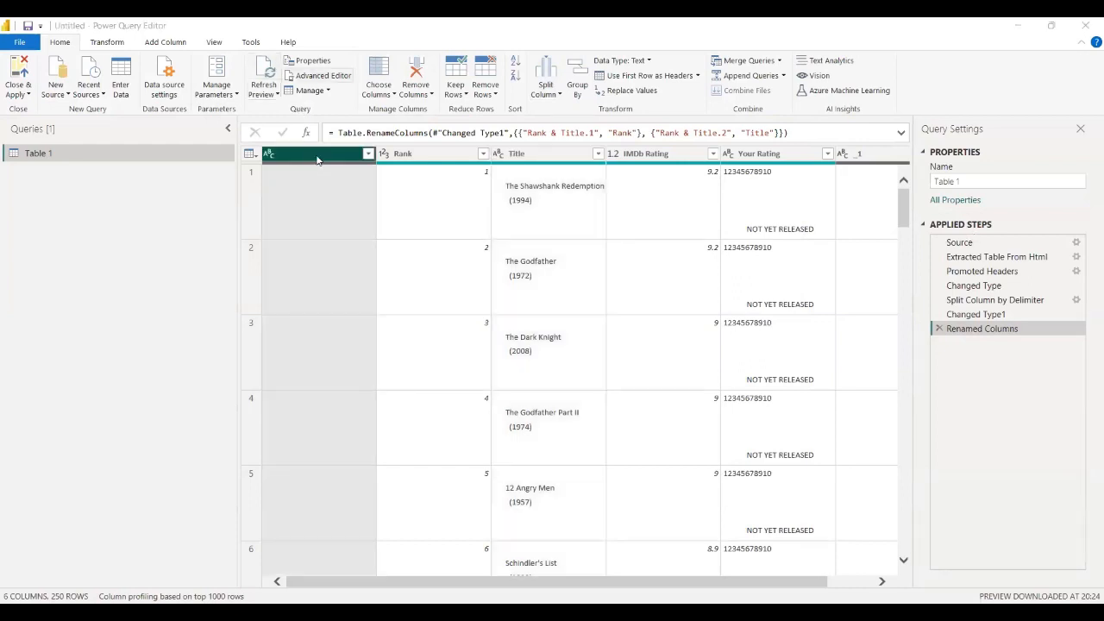
pyautogui.rightClick(317, 159)
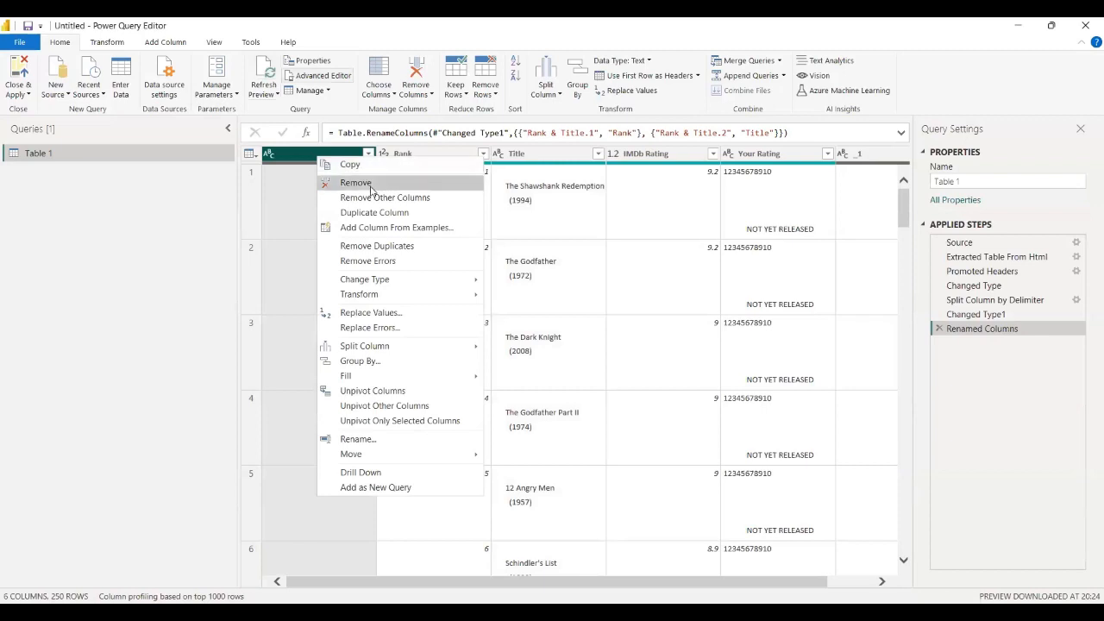
pyautogui.click(371, 184)
pyautogui.click(767, 155)
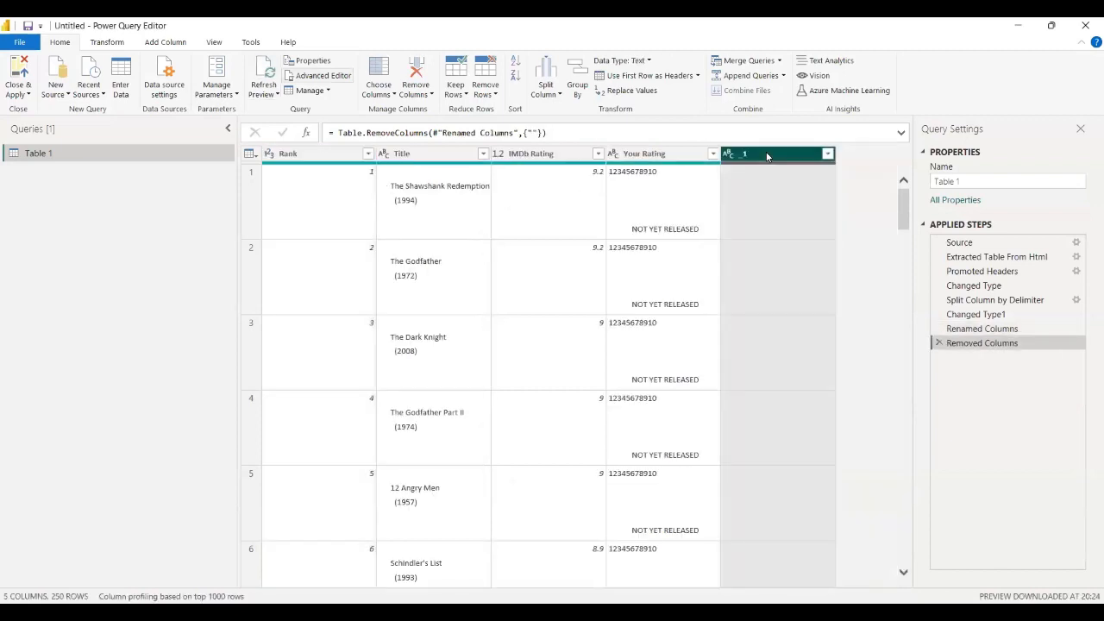
pyautogui.rightClick(766, 155)
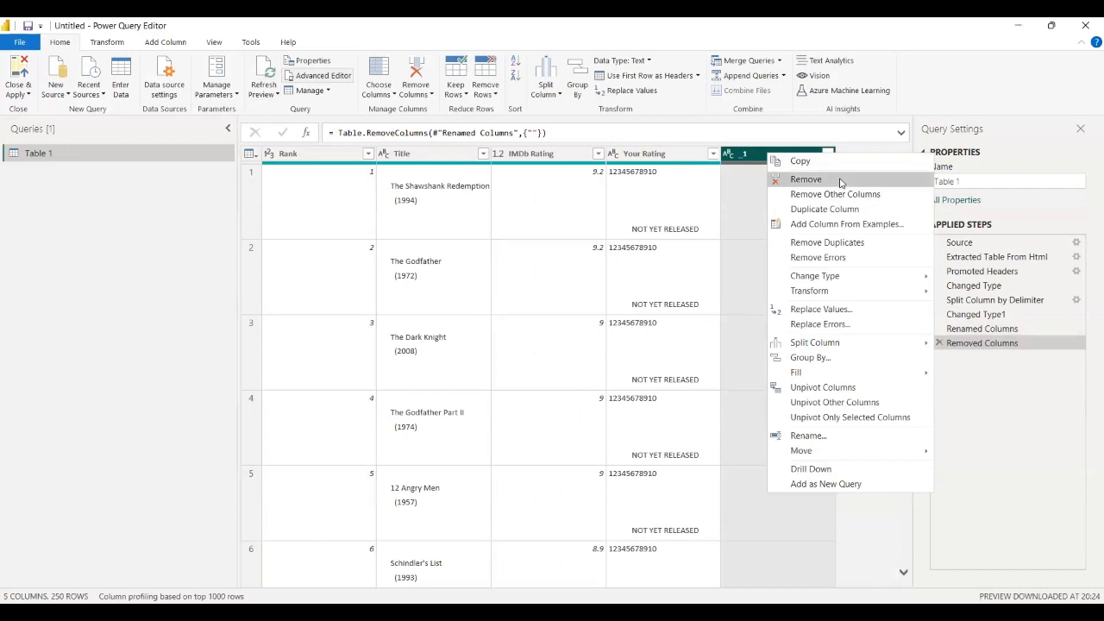
pyautogui.click(838, 180)
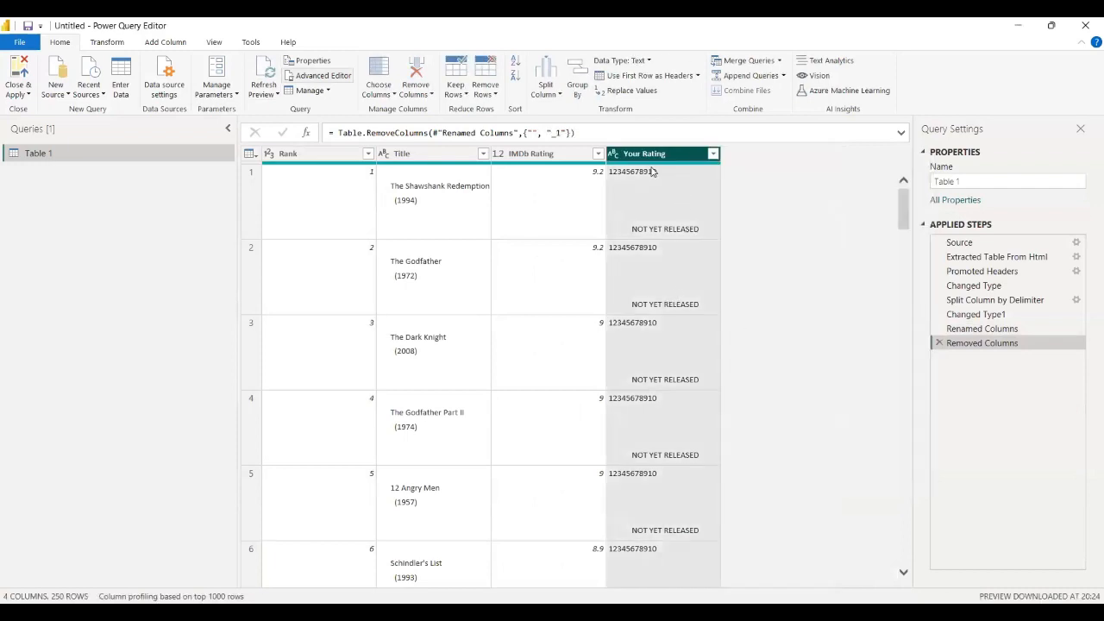
pyautogui.rightClick(662, 158)
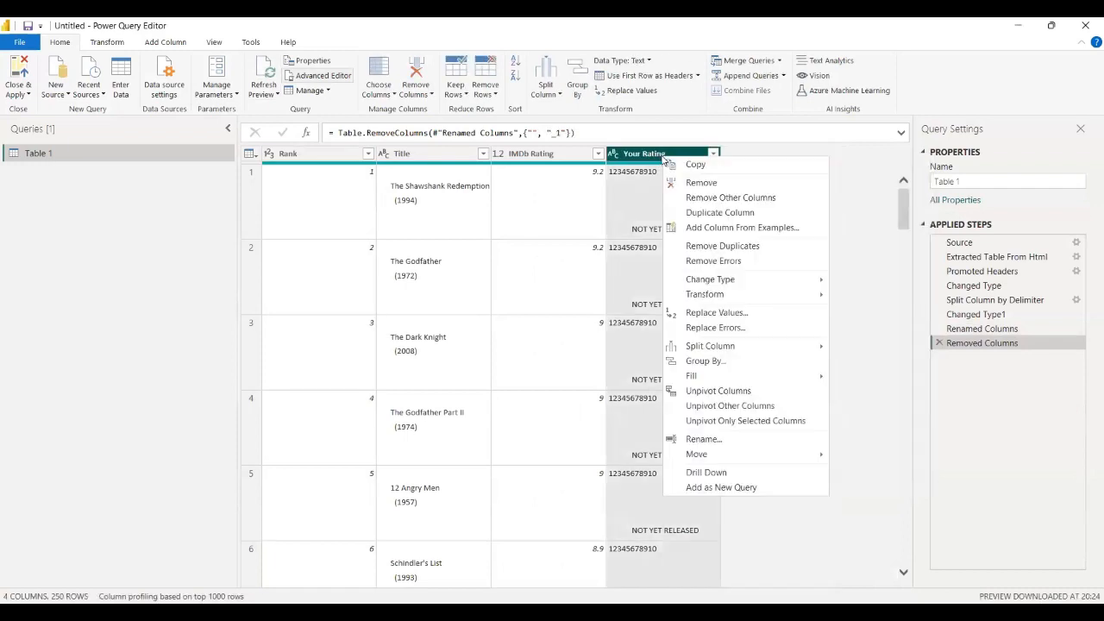
pyautogui.click(731, 189)
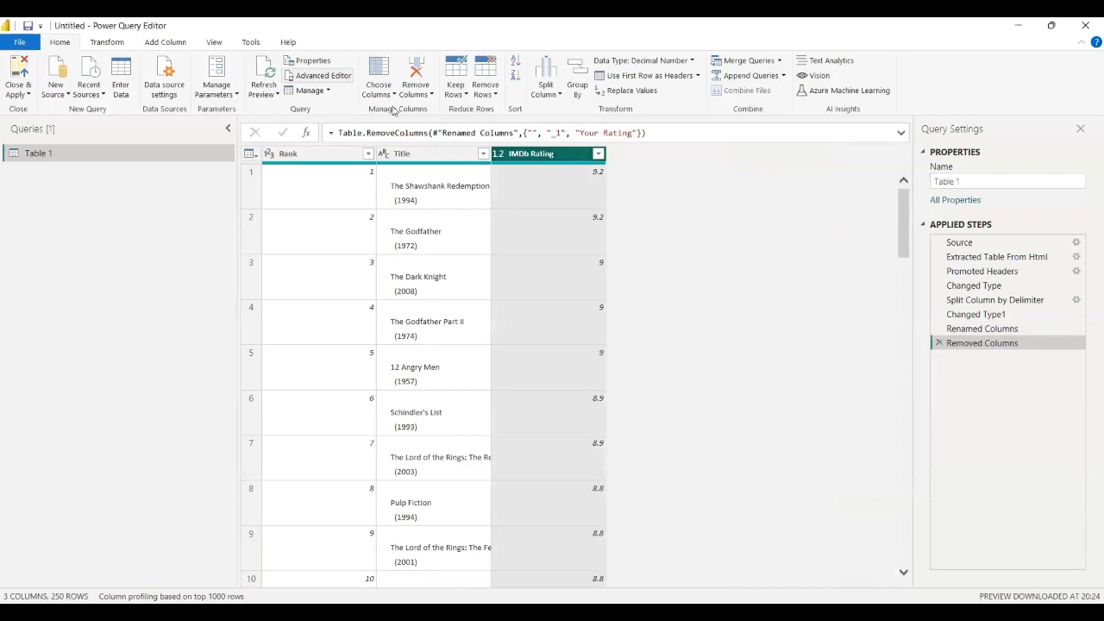
pyautogui.click(326, 75)
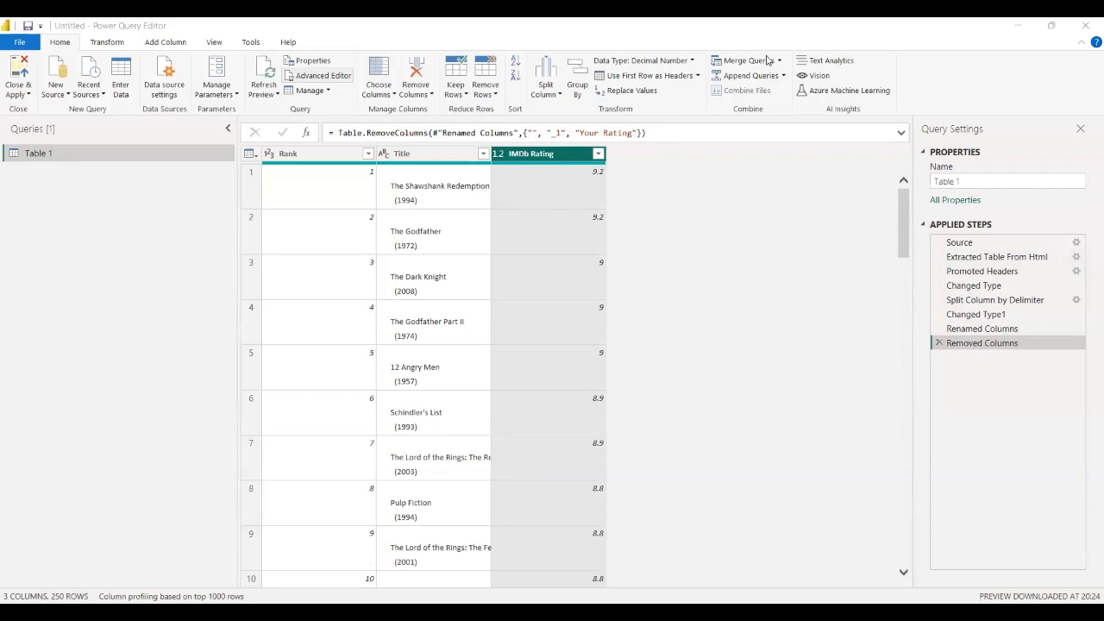
pyautogui.click(632, 94)
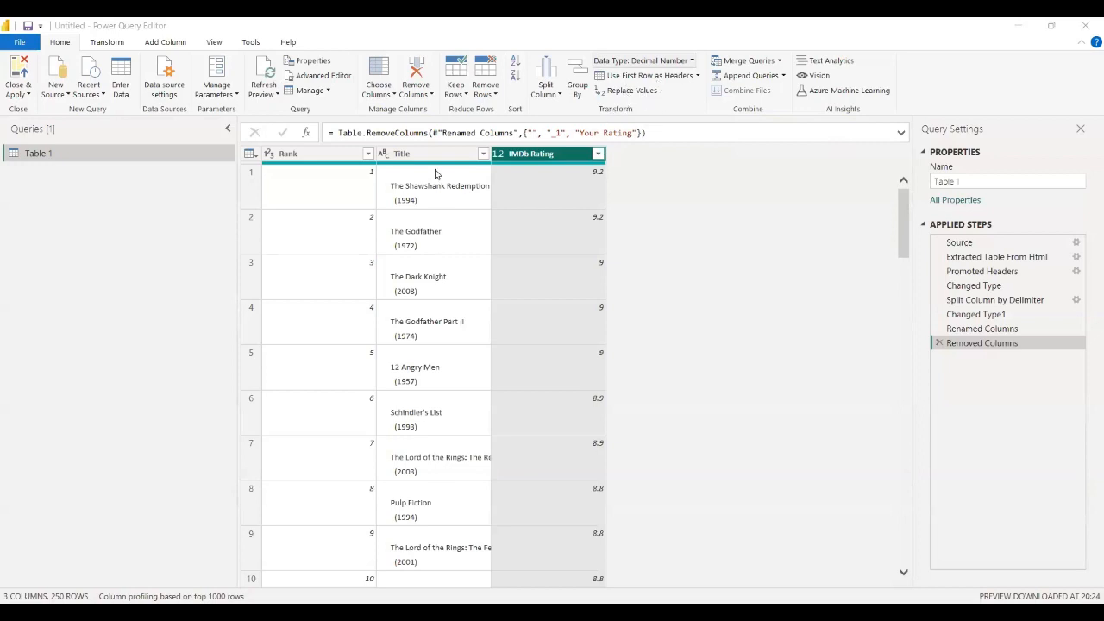
# Widen the Title column to fit its full movie titles.
pyautogui.click(462, 159)
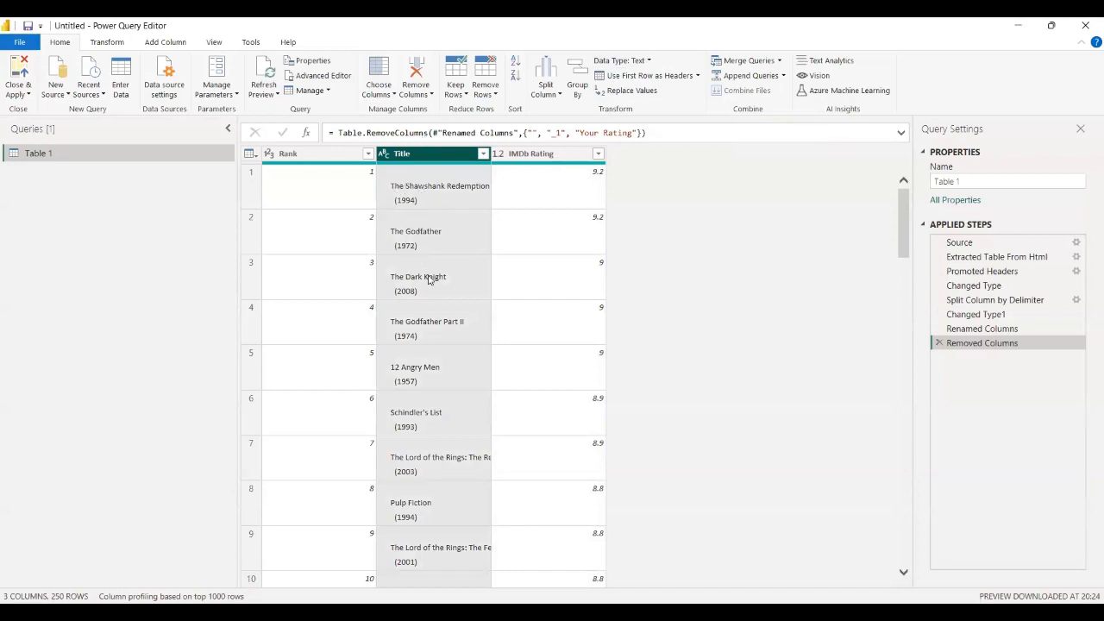
pyautogui.scroll(-1, 428, 278)
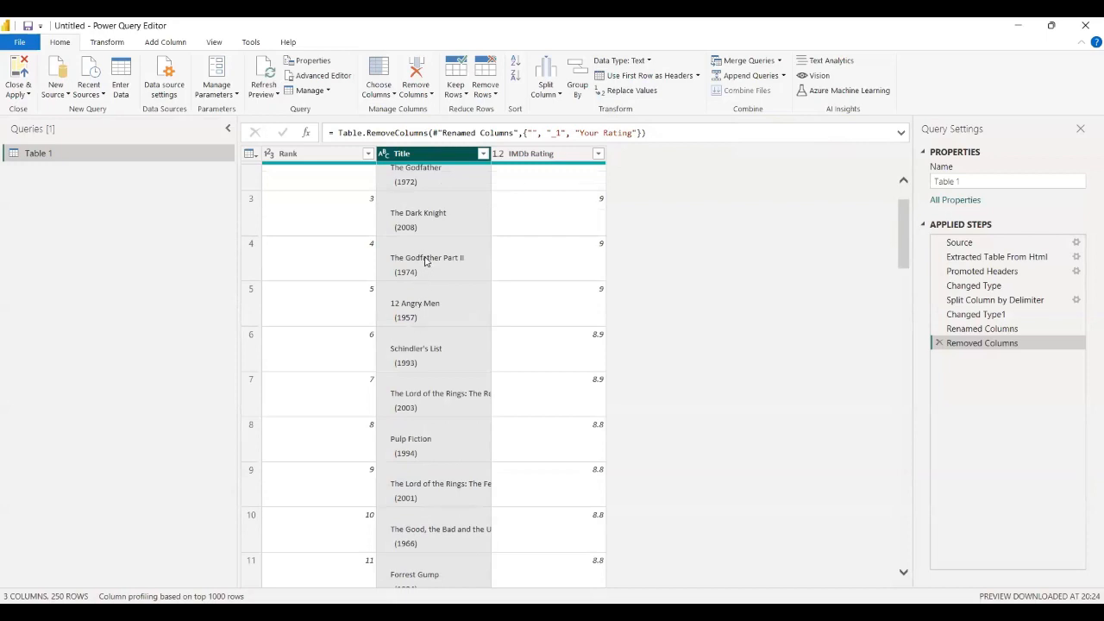
pyautogui.scroll(1, 425, 262)
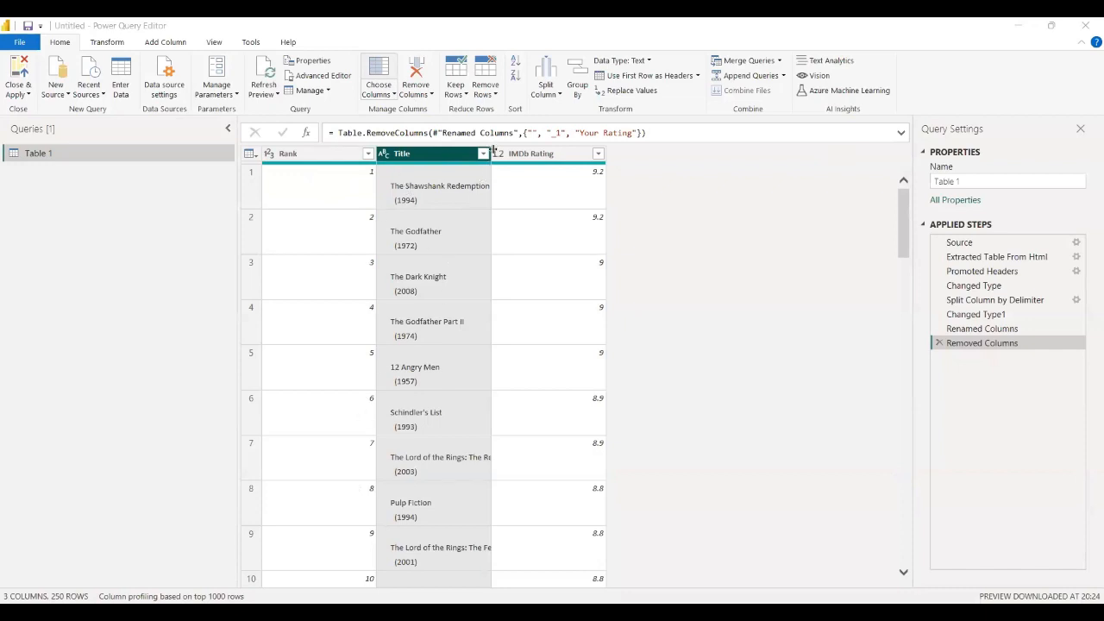
pyautogui.doubleClick(492, 152)
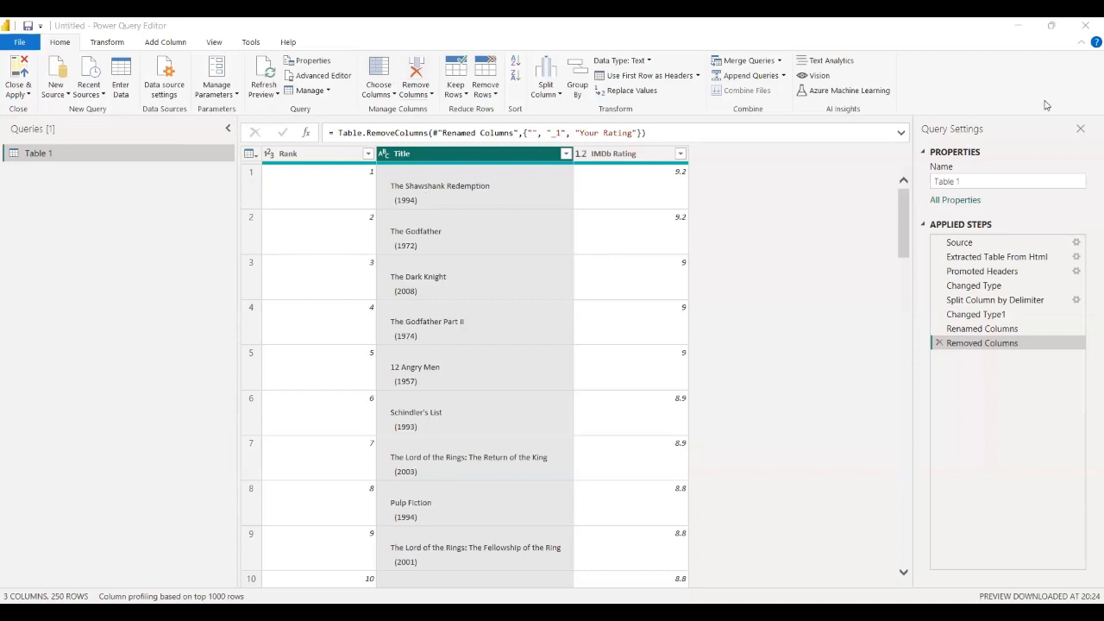
# Review the available ways of splitting the Title column.
pyautogui.rightClick(499, 156)
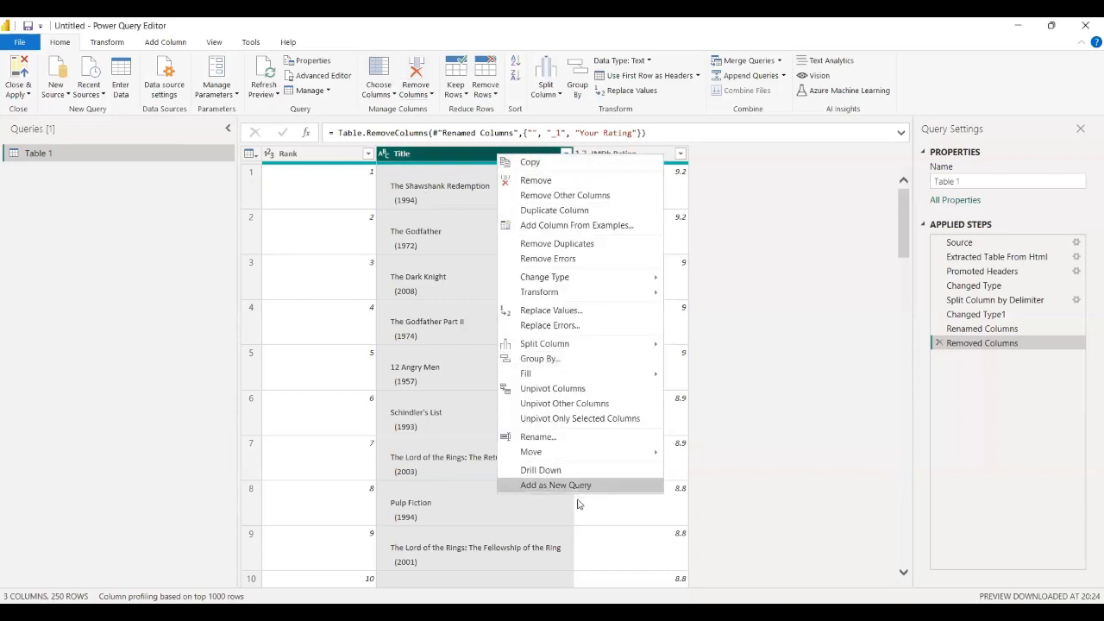
pyautogui.moveTo(627, 345)
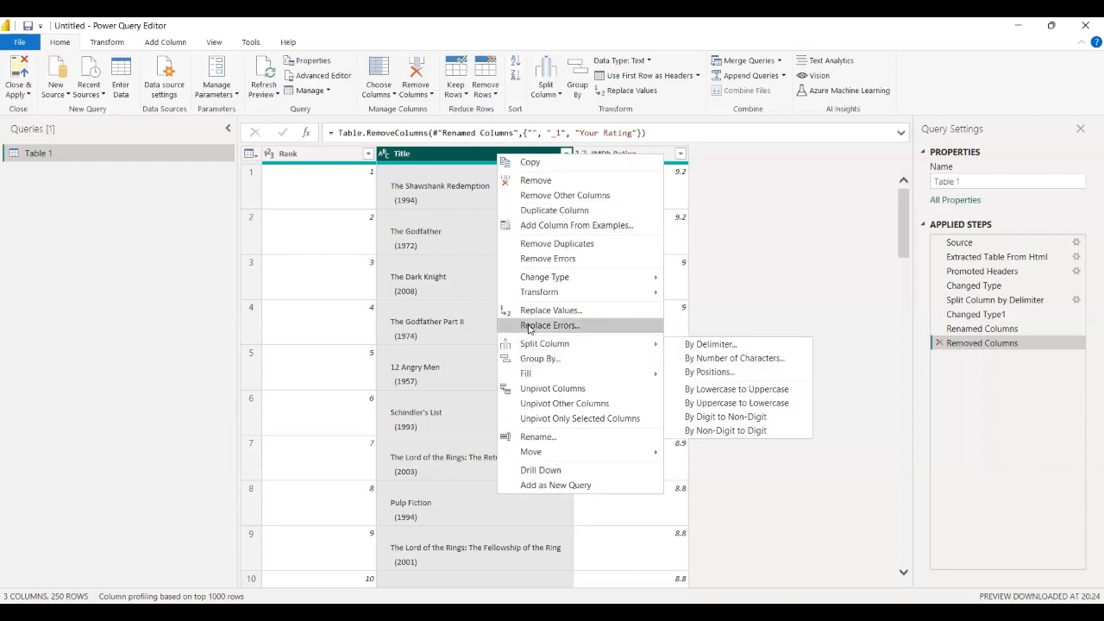
pyautogui.click(465, 157)
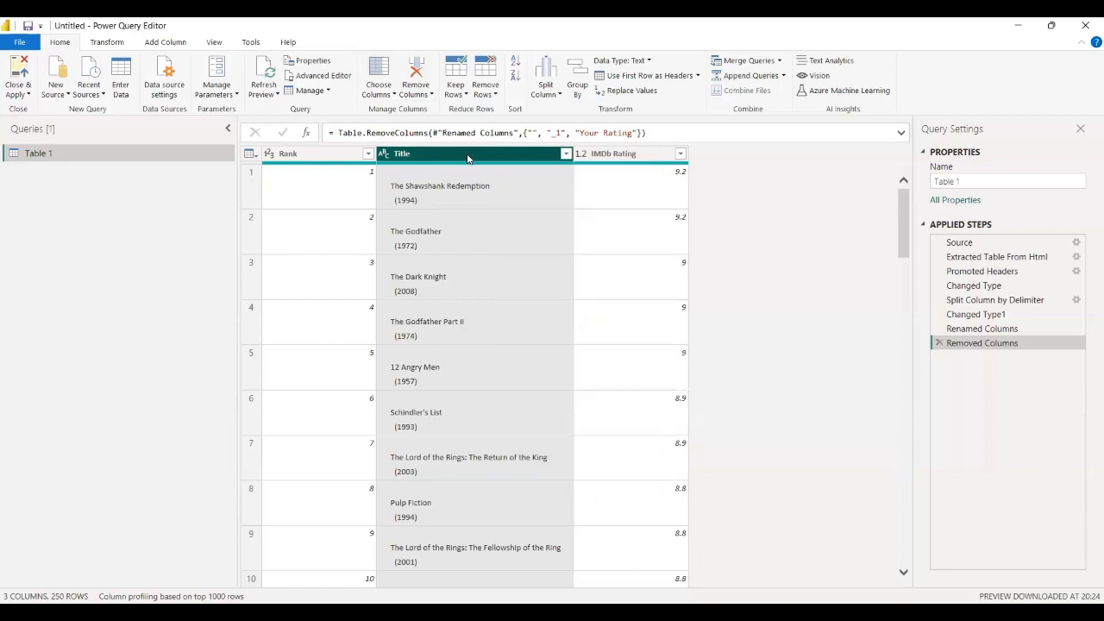
pyautogui.click(547, 84)
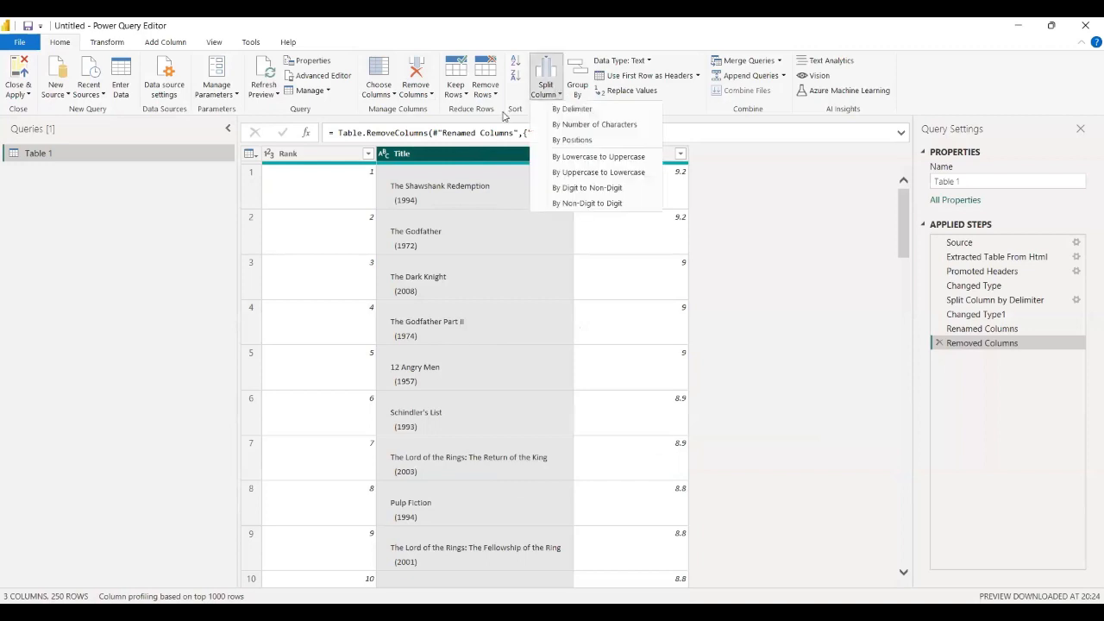
# Split the Title column into 2 columns at each occurrence of a custom opening parenthesis "(" delimiter.
pyautogui.rightClick(446, 157)
pyautogui.moveTo(570, 345)
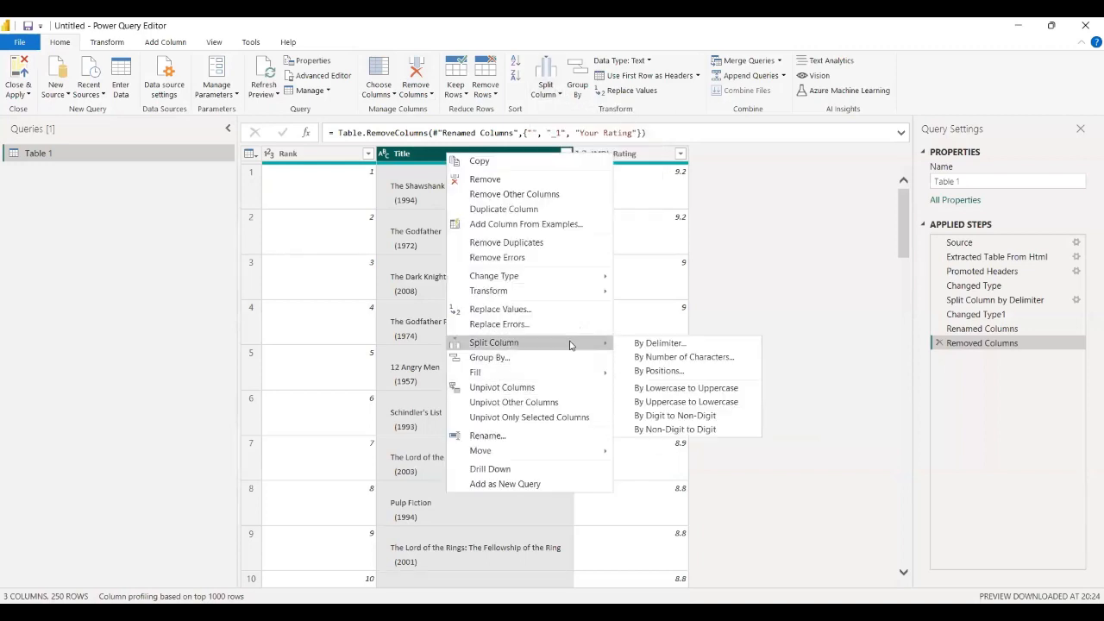
pyautogui.click(739, 345)
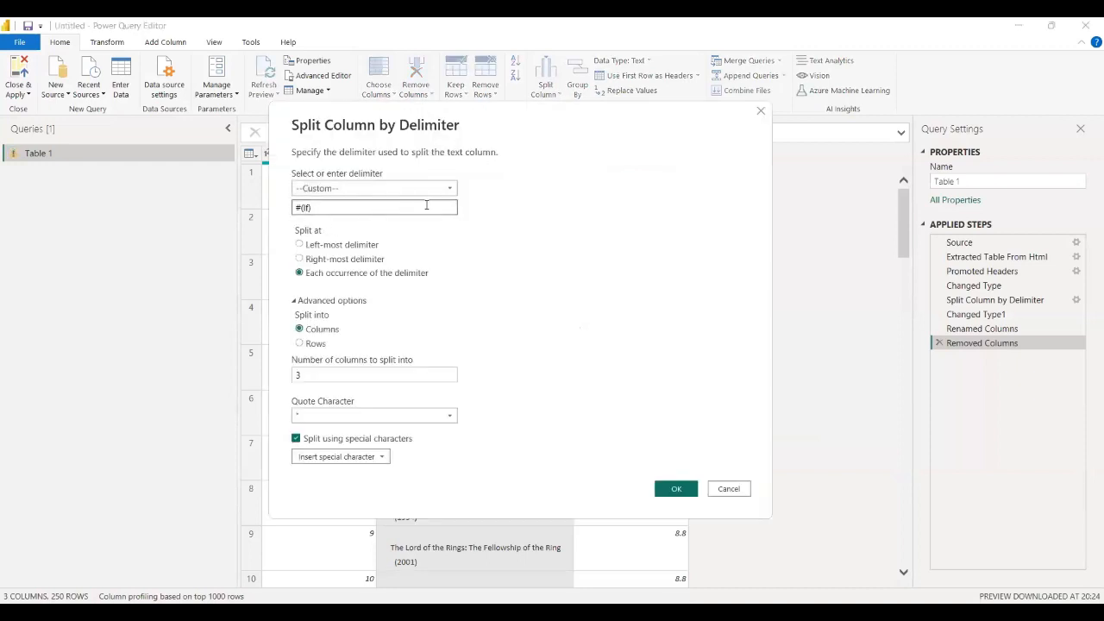
pyautogui.press('BackSpace')
pyautogui.press('BackSpace')
pyautogui.press('BackSpace')
pyautogui.press('BackSpace')
pyautogui.write('(')
pyautogui.click(373, 376)
pyautogui.hotkey('shift', 'Tab')
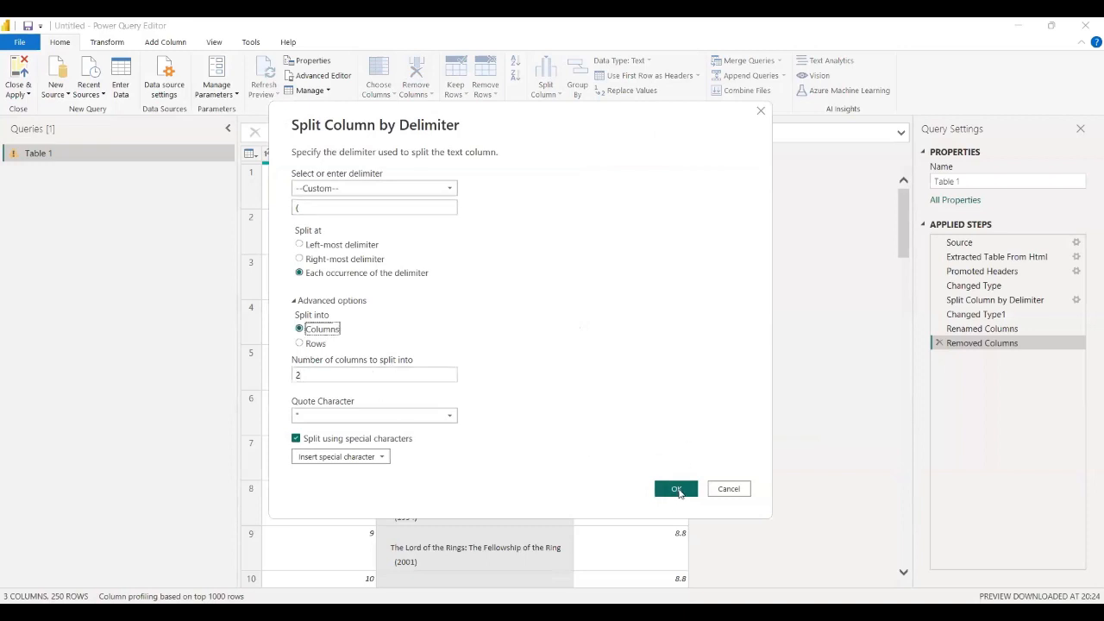
pyautogui.click(678, 490)
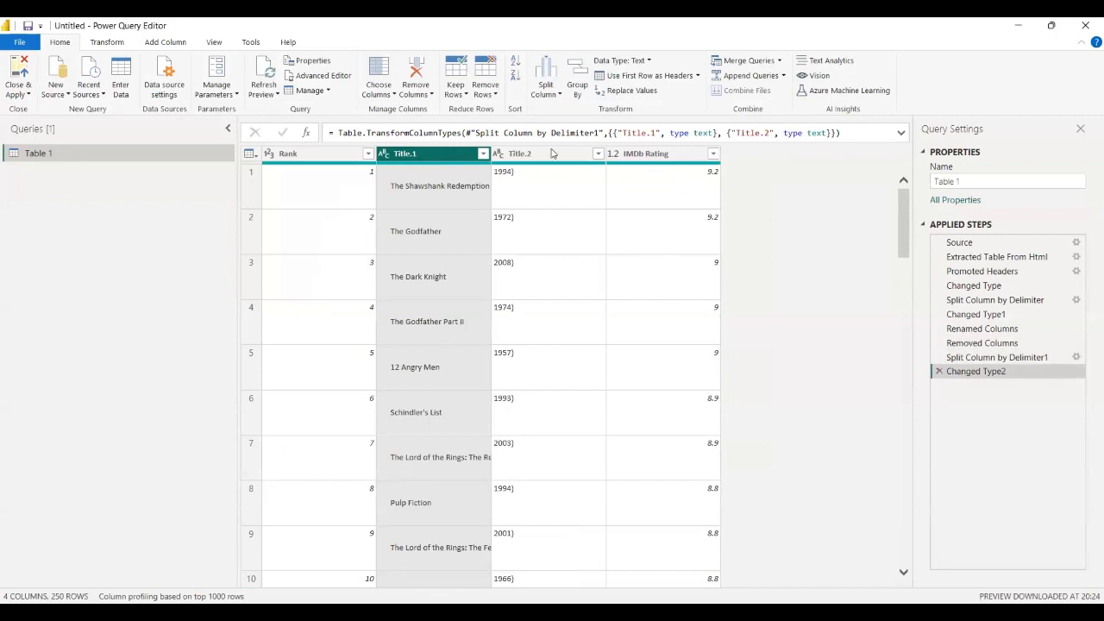
# Rename the Title.1 column as Title.
pyautogui.doubleClick(456, 153)
pyautogui.click(455, 153)
pyautogui.press('BackSpace')
pyautogui.press('BackSpace')
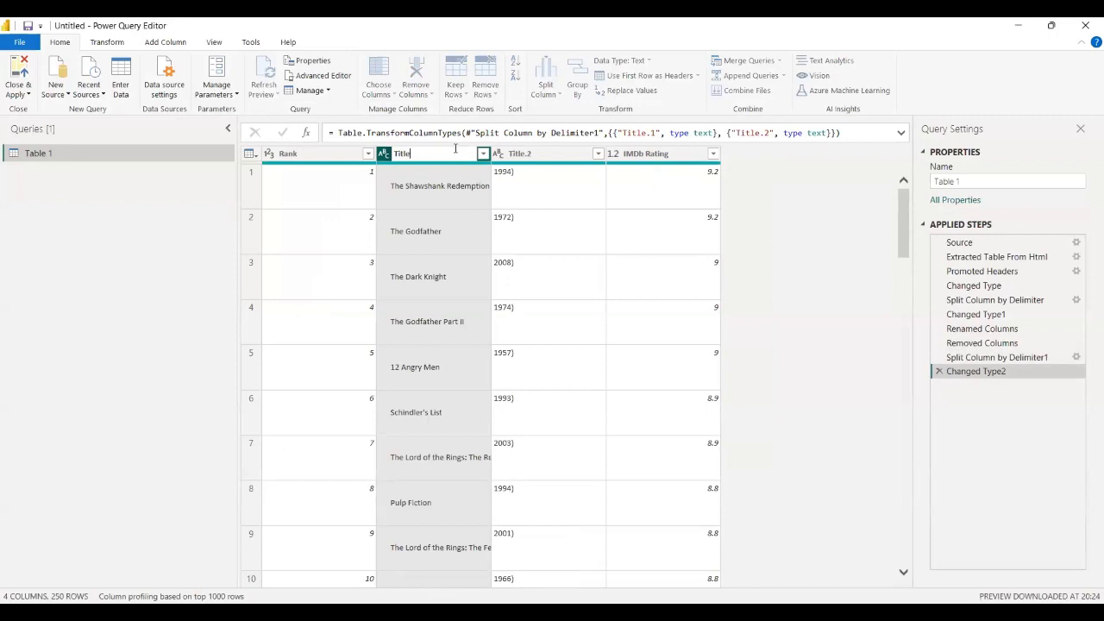
pyautogui.press('Tab')
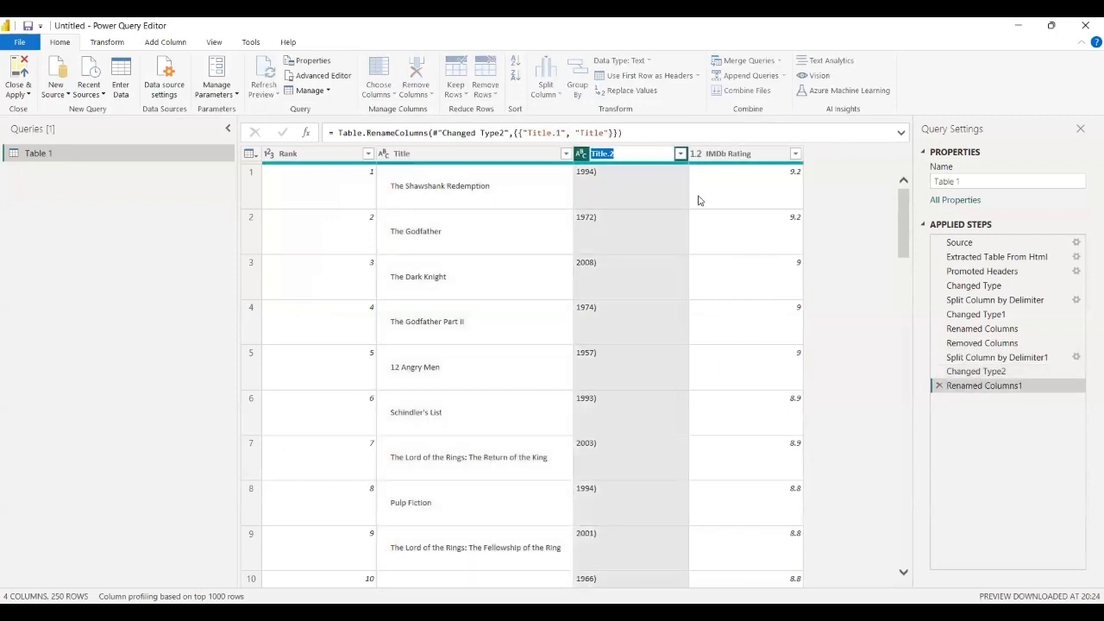
# Rename the Title.2 column as Year.
pyautogui.write('Year')
pyautogui.press('Return')
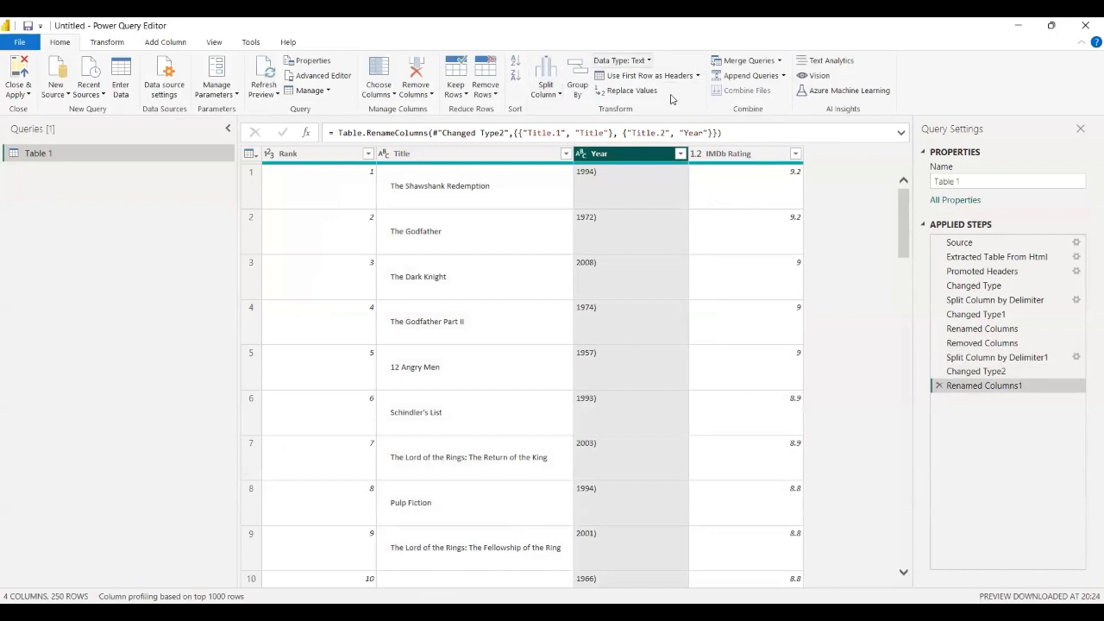
# Check the data types of the Rank, Title and Year columns.
pyautogui.click(315, 153)
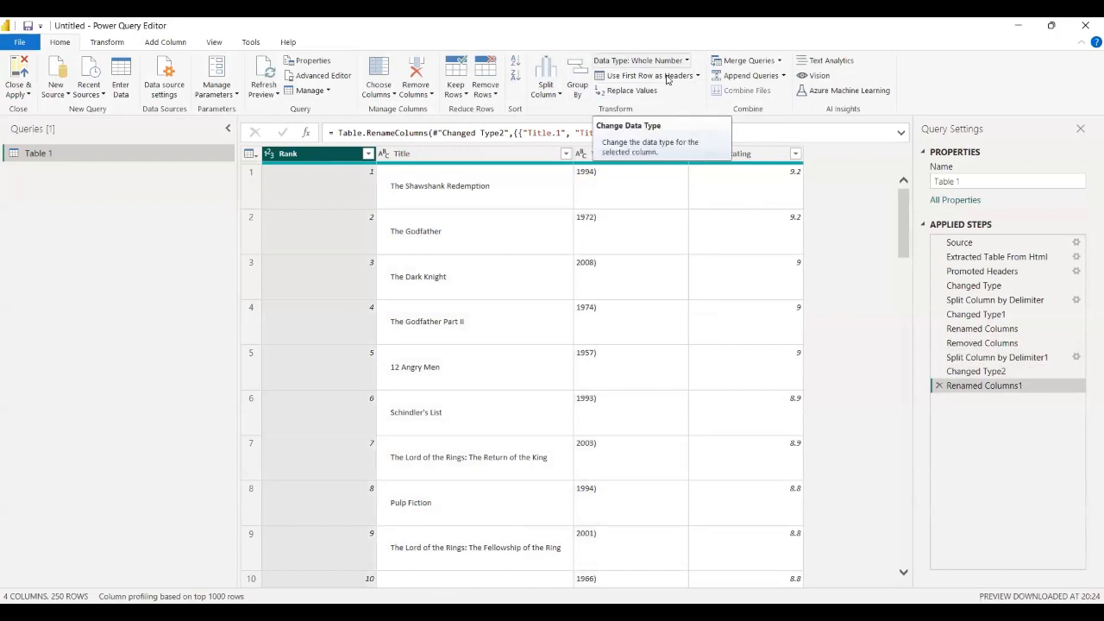
pyautogui.press('Right')
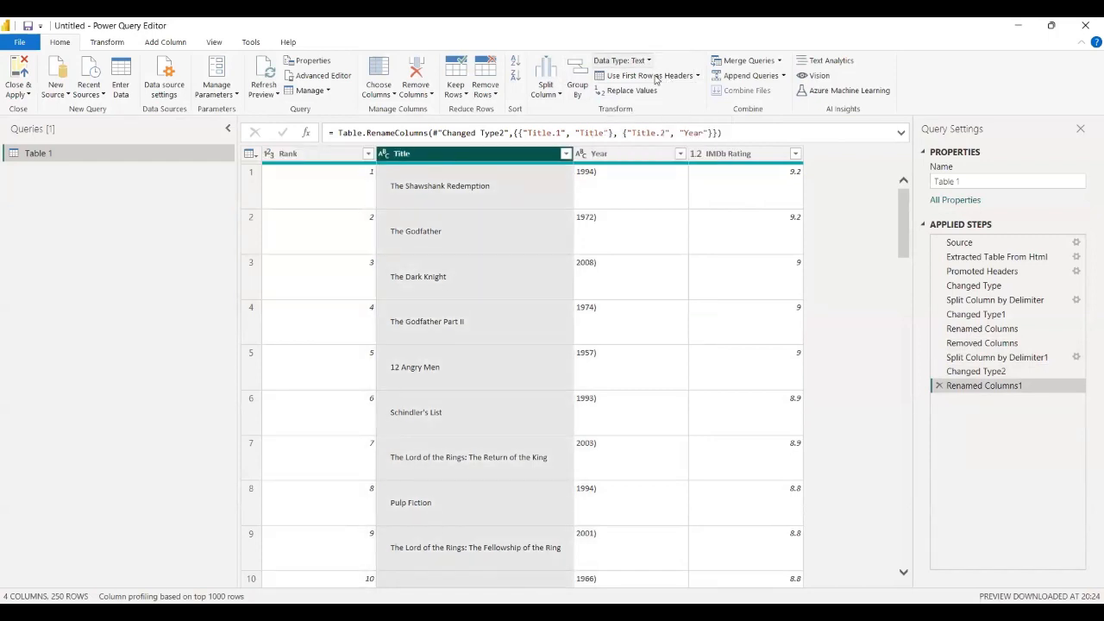
pyautogui.click(643, 160)
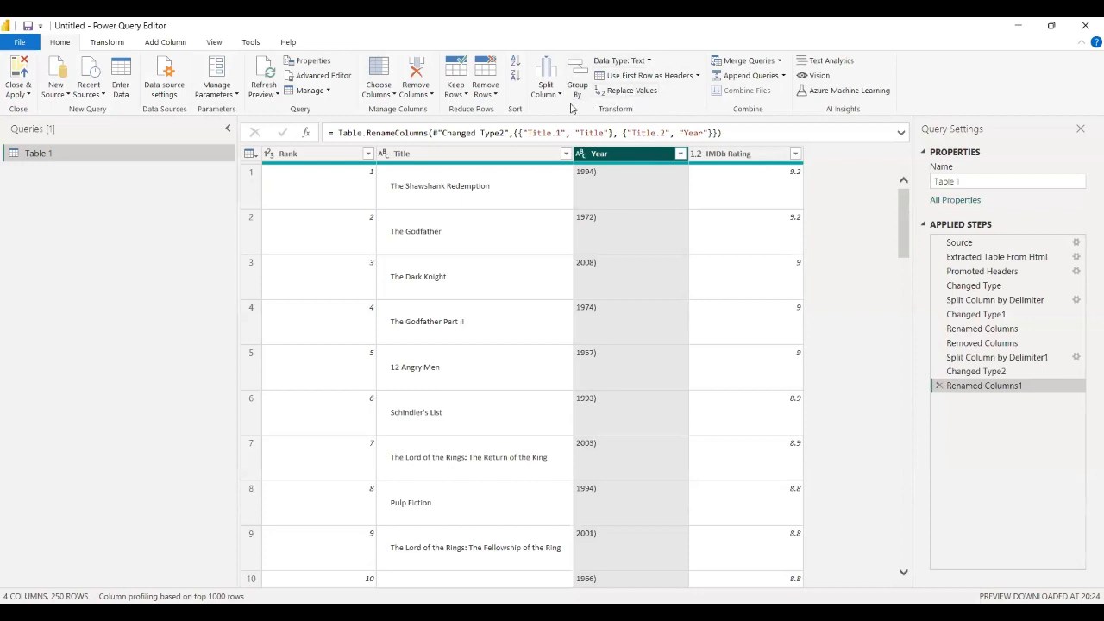
pyautogui.rightClick(612, 153)
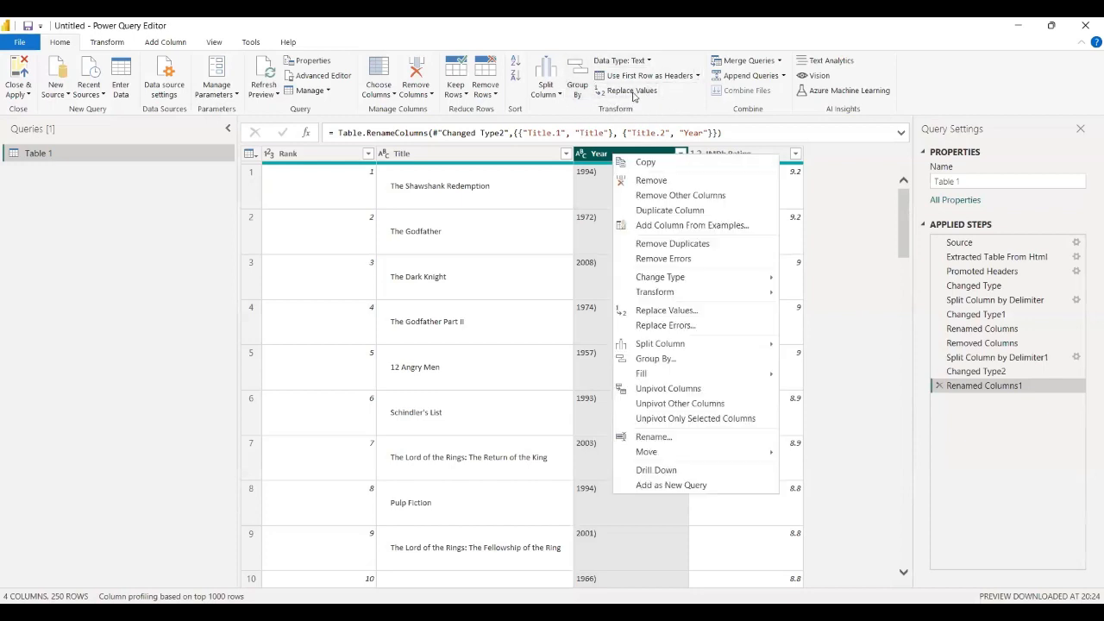
pyautogui.click(632, 91)
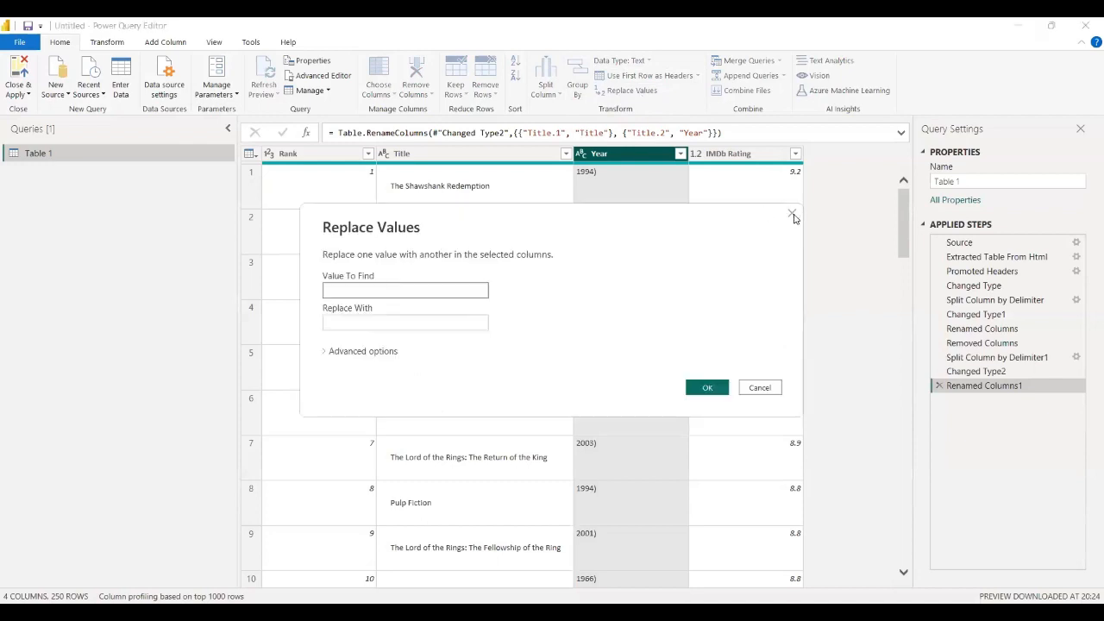
pyautogui.click(792, 213)
# Remove the closing parenthesis ")" from the Year column by replacing it with an empty value.
pyautogui.rightClick(633, 158)
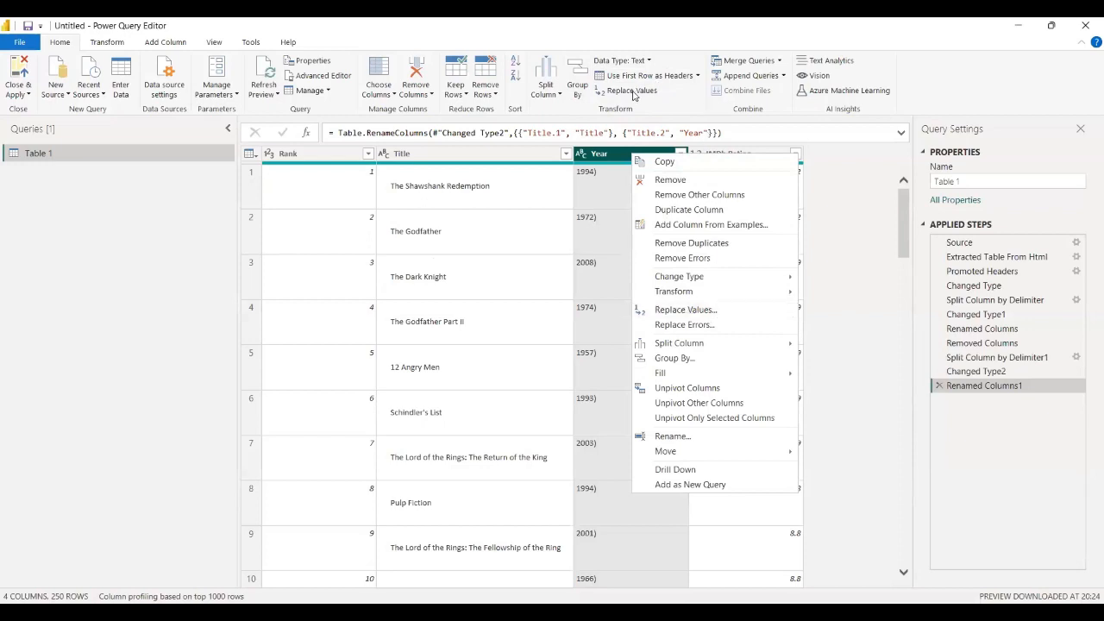
pyautogui.click(714, 318)
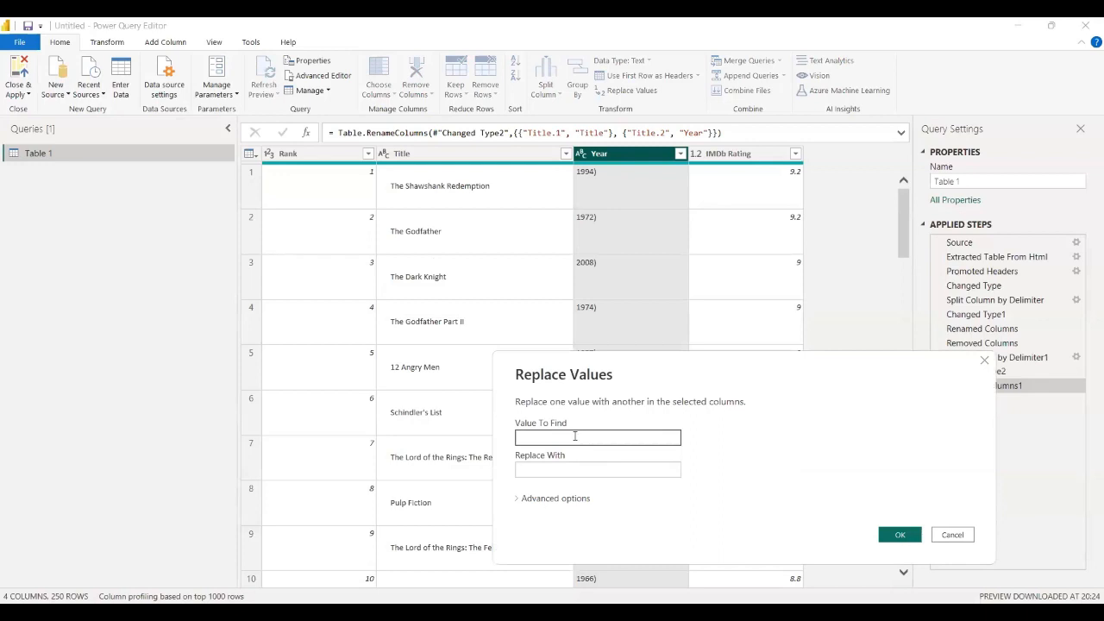
pyautogui.click(575, 436)
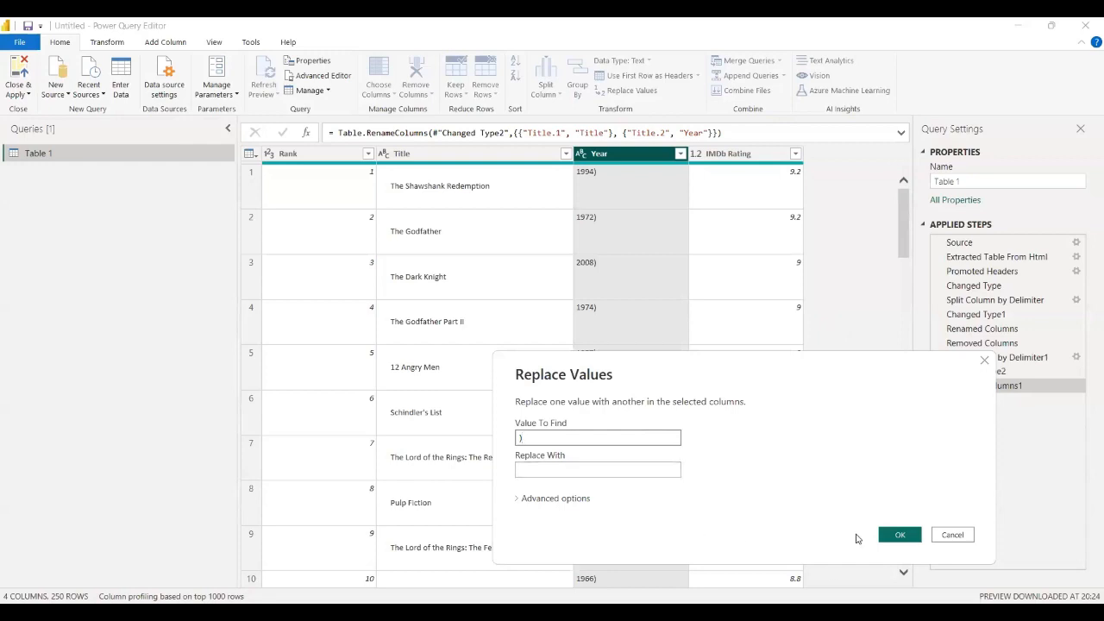
pyautogui.click(899, 535)
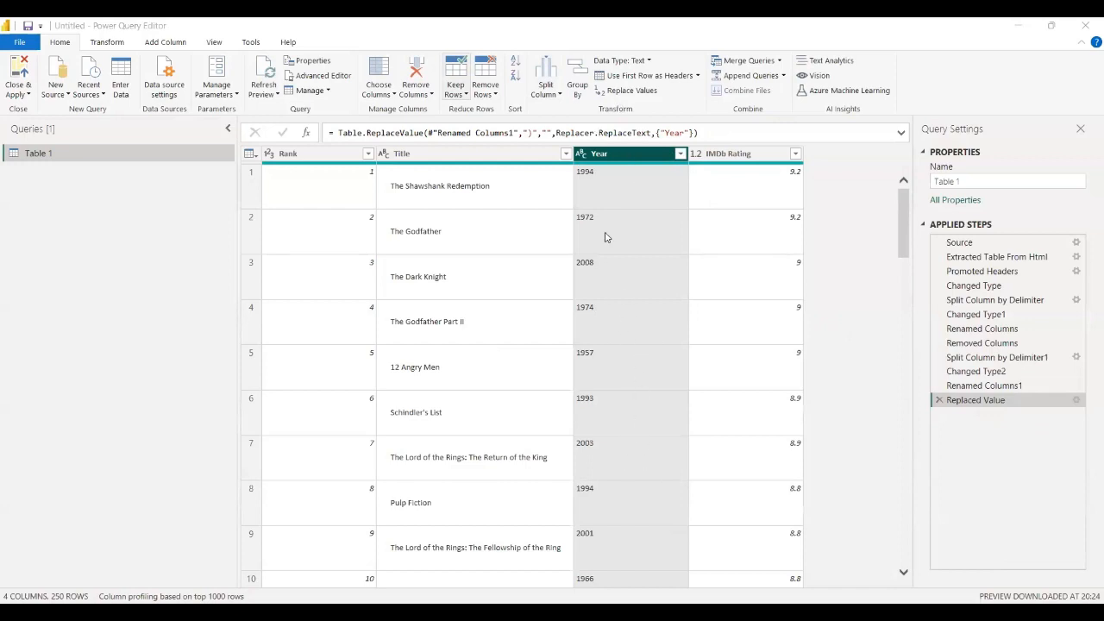
# Change the Year column's data type from Text to Whole Number and look through its rows.
pyautogui.click(621, 60)
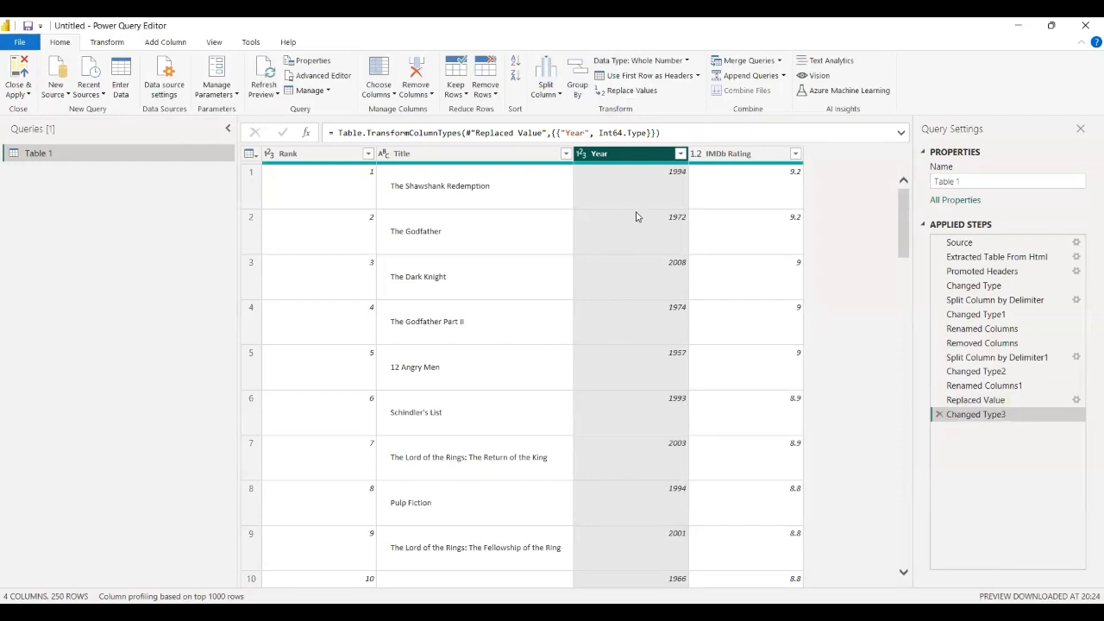
pyautogui.scroll(-3, 727, 440)
pyautogui.scroll(3, 727, 441)
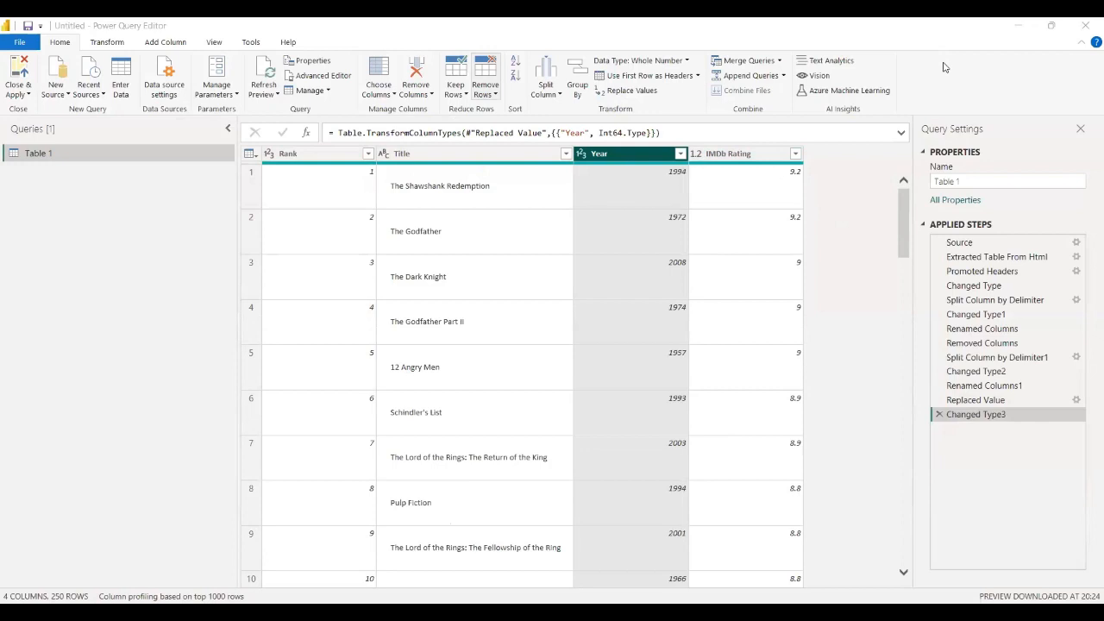
# Try to replace the ")" character in the whole-number Year column.
pyautogui.rightClick(621, 160)
pyautogui.click(696, 316)
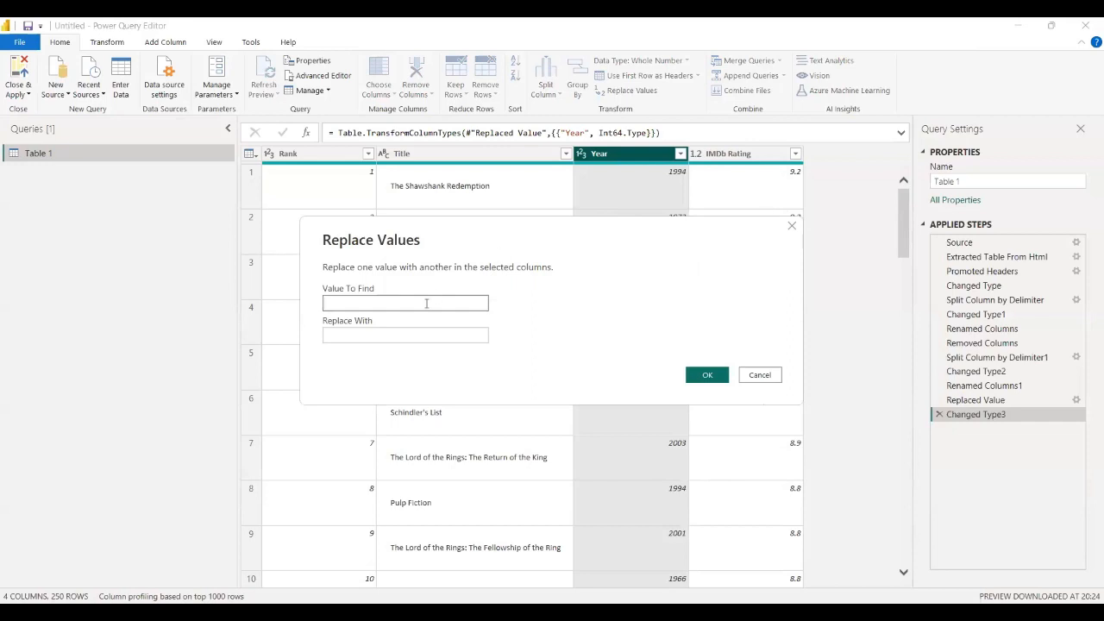
pyautogui.write(')')
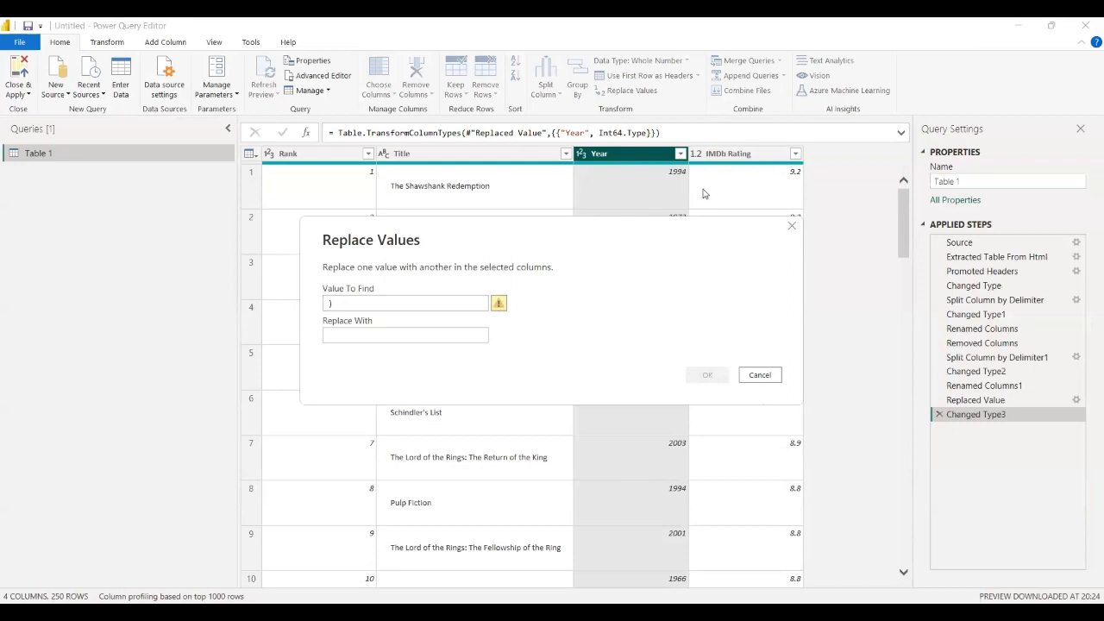
pyautogui.click(791, 229)
# Delete the latest type-change step and try entering ")" as the value to replace in the text-type Year column.
pyautogui.click(939, 414)
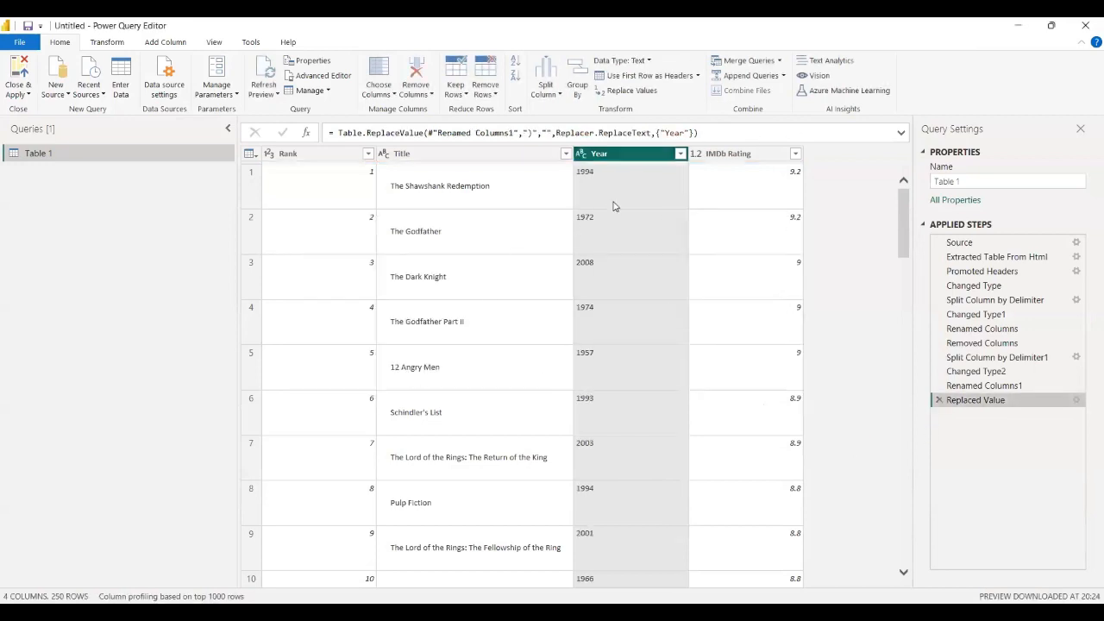
pyautogui.rightClick(639, 161)
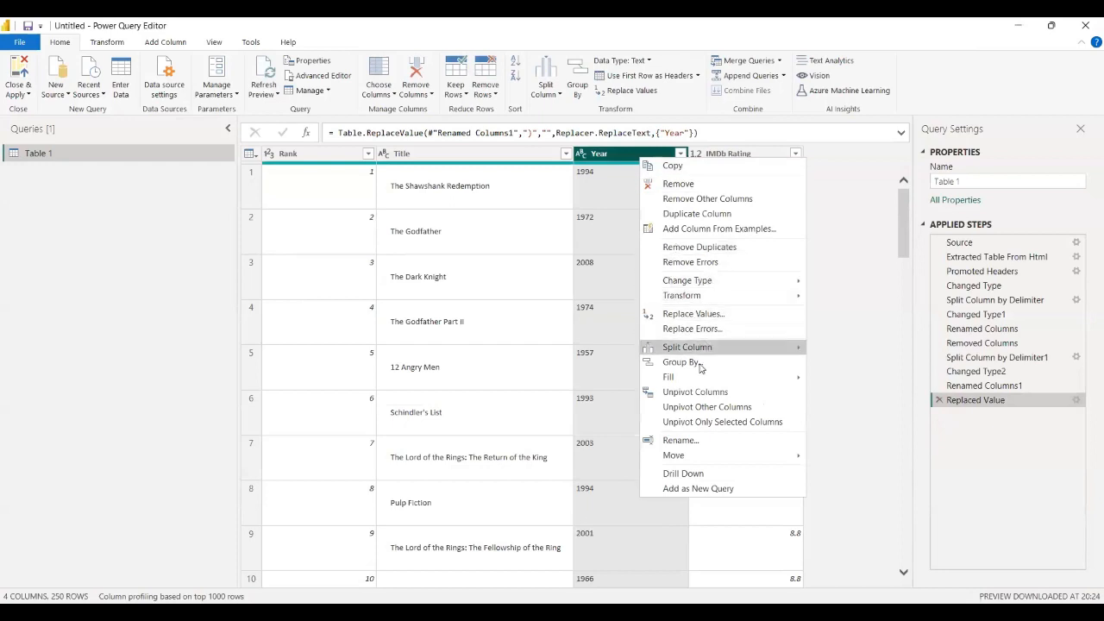
pyautogui.click(155, 299)
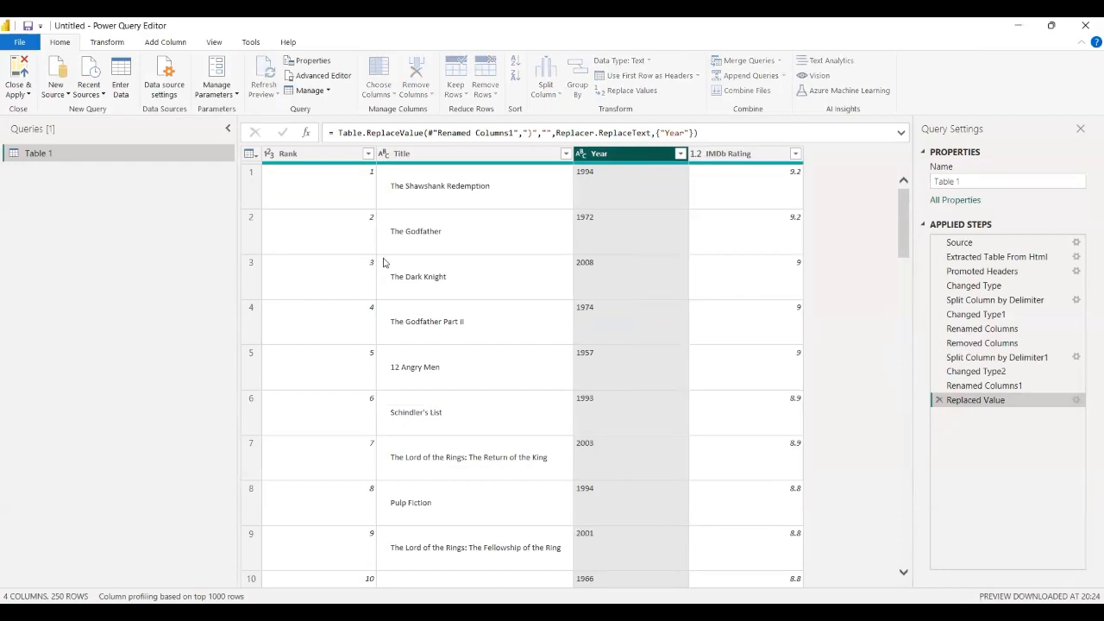
pyautogui.write(')')
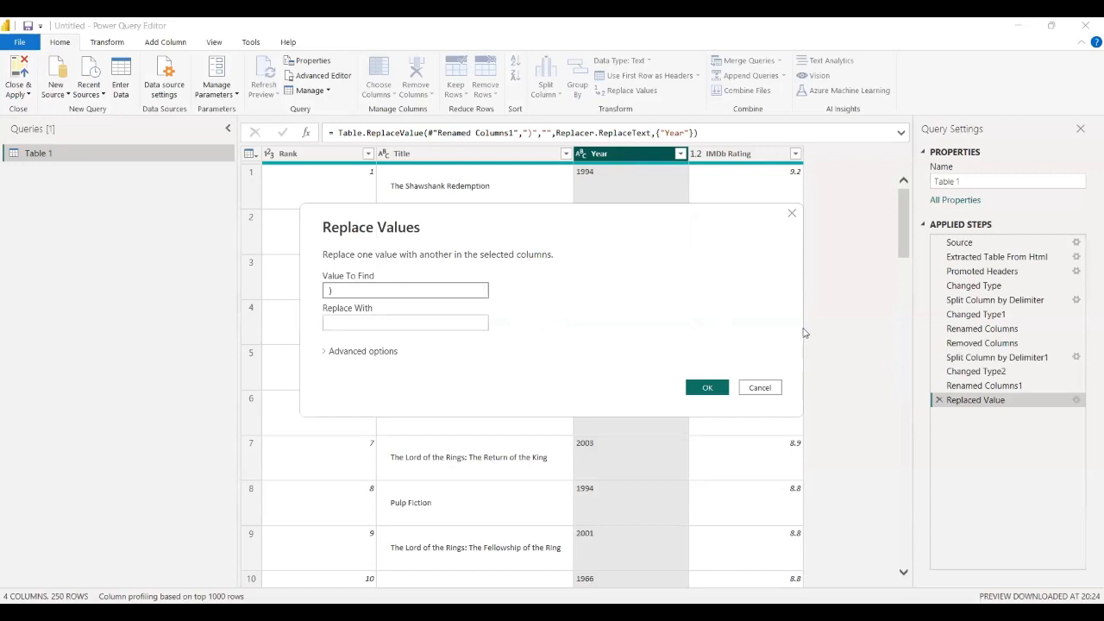
pyautogui.click(765, 390)
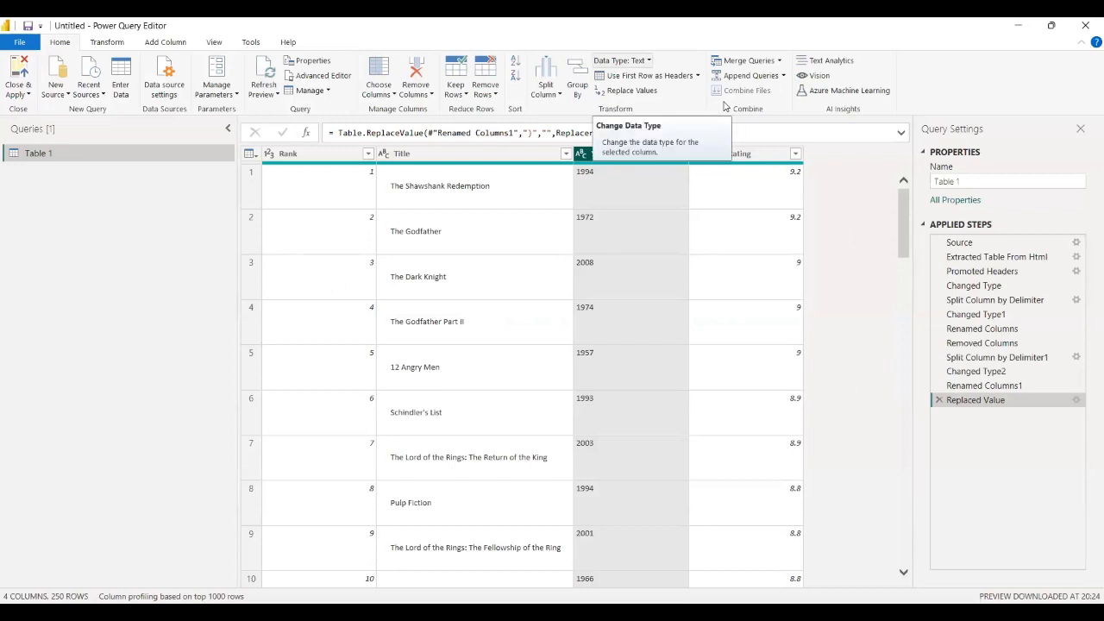
# Change the Year column's data type to Whole Number and replace that conversion with Date.
pyautogui.click(621, 60)
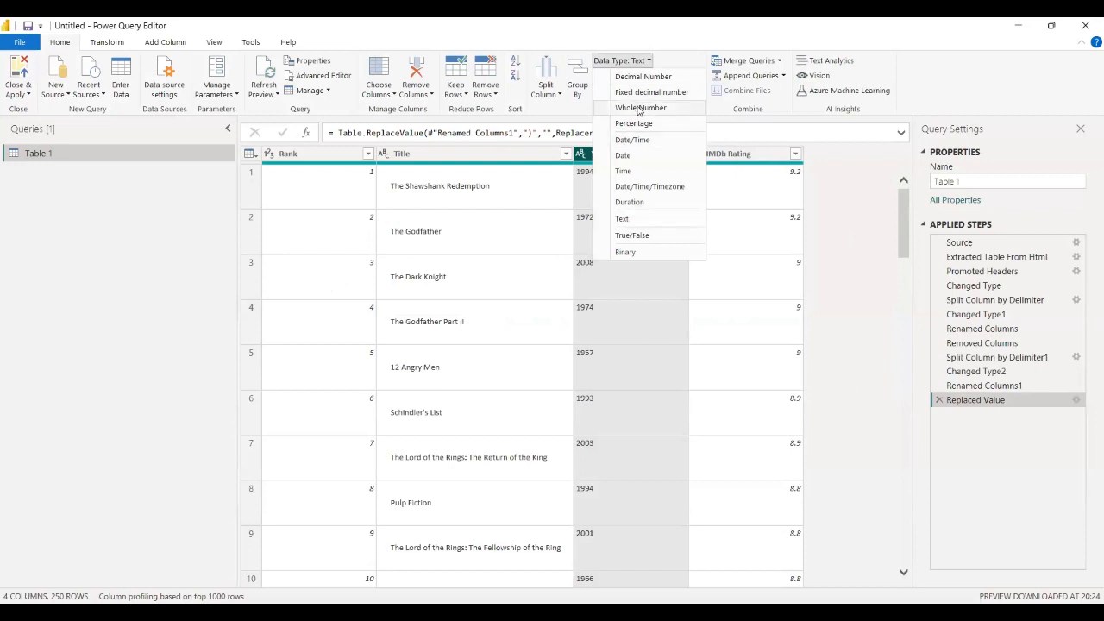
pyautogui.click(639, 108)
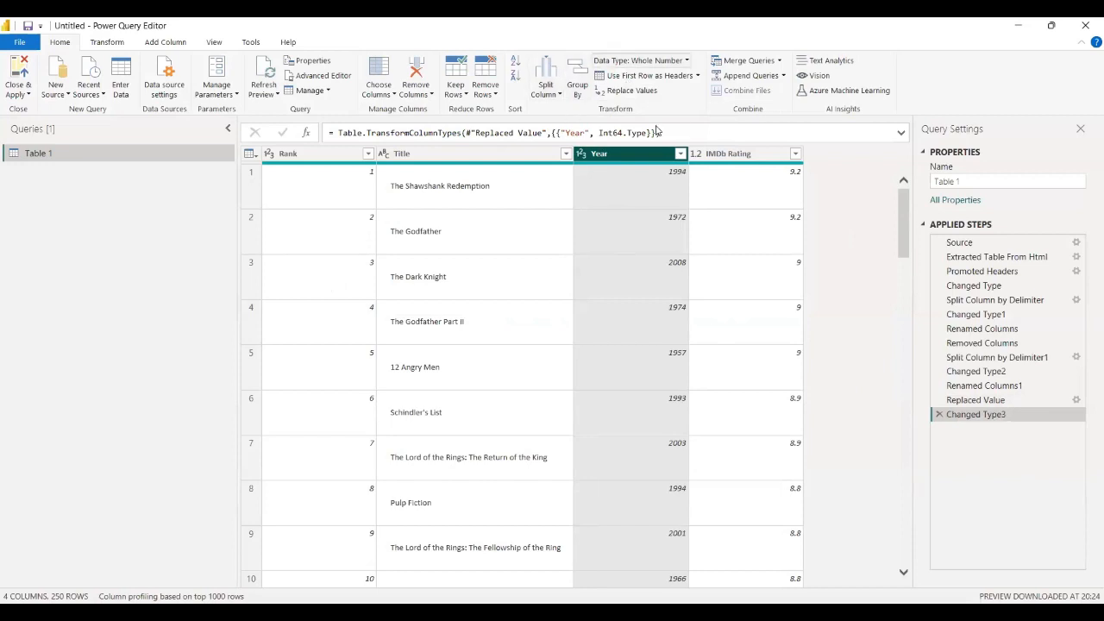
pyautogui.click(639, 61)
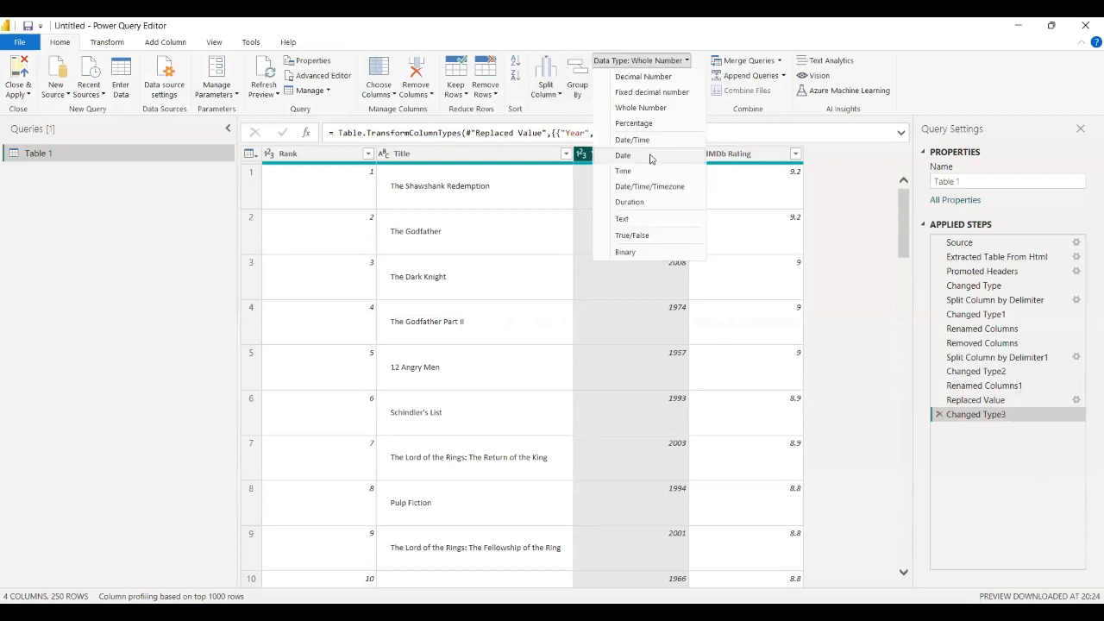
pyautogui.press('Return')
pyautogui.click(561, 356)
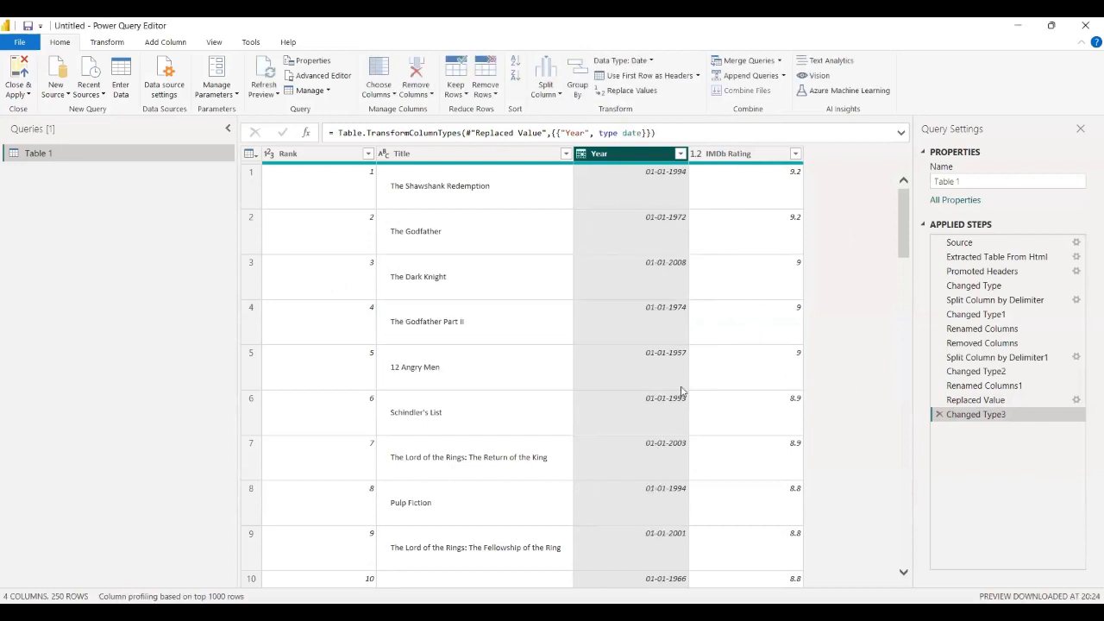
pyautogui.scroll(-3, 677, 431)
pyautogui.scroll(3, 665, 363)
# Set the Year column's data type to Whole Number, replacing the current Date conversion.
pyautogui.click(651, 61)
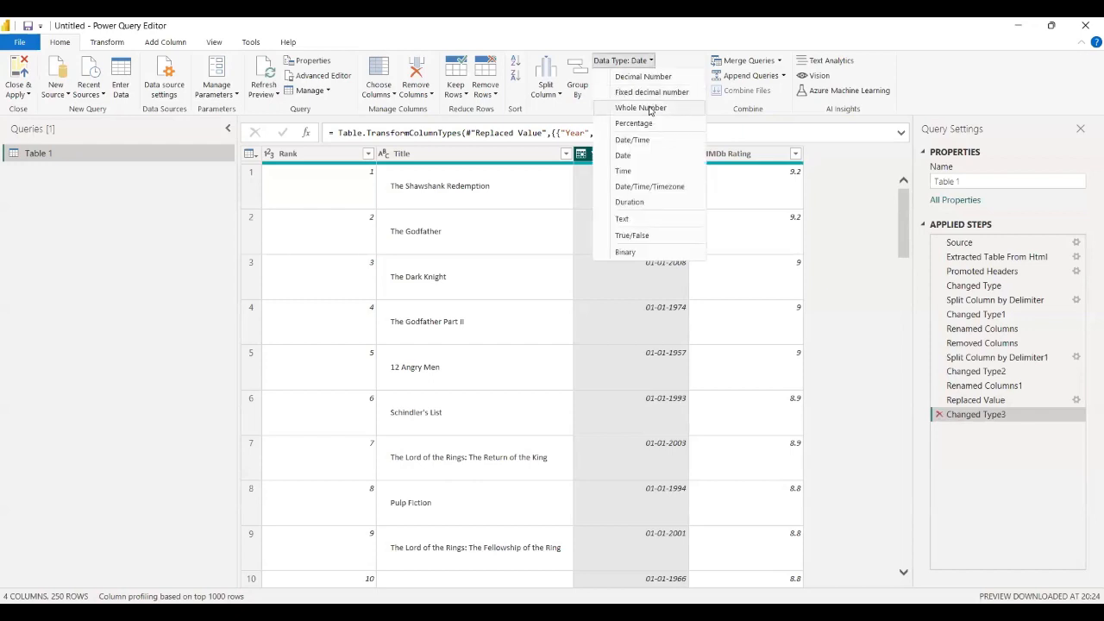
pyautogui.click(630, 157)
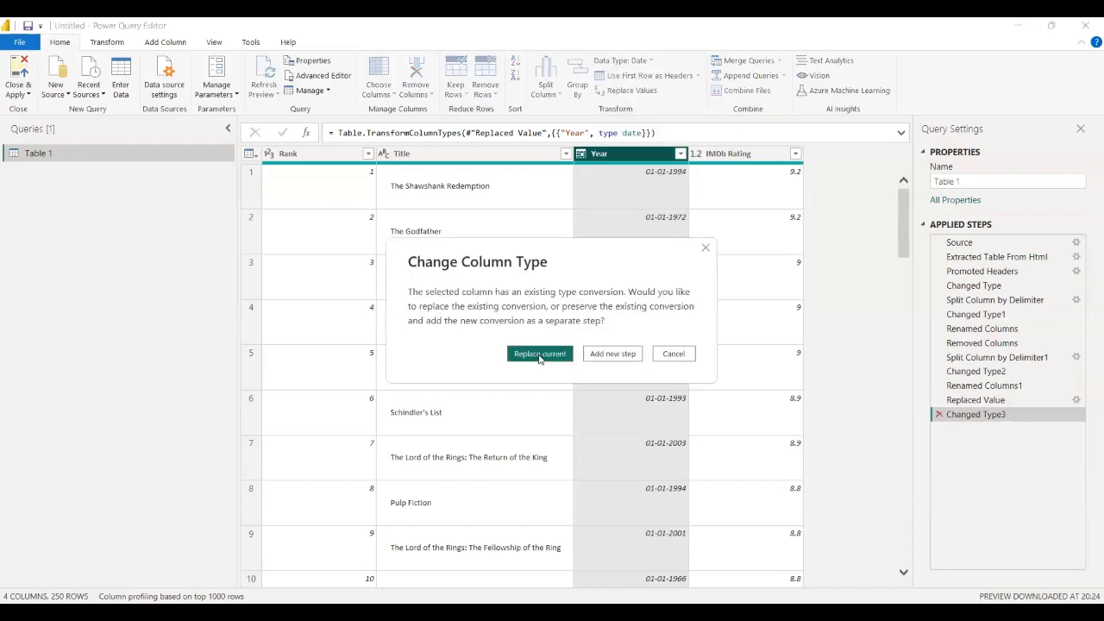
pyautogui.click(537, 354)
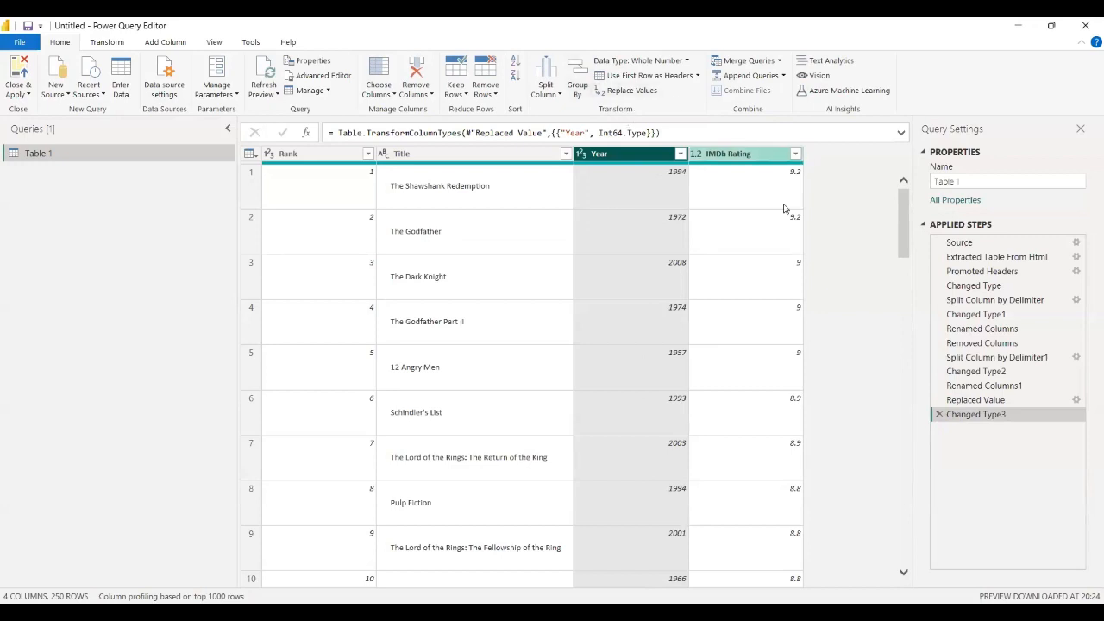
# Examine the full list of available data source connectors for a new query, from file types through to Blank Query.
pyautogui.click(60, 93)
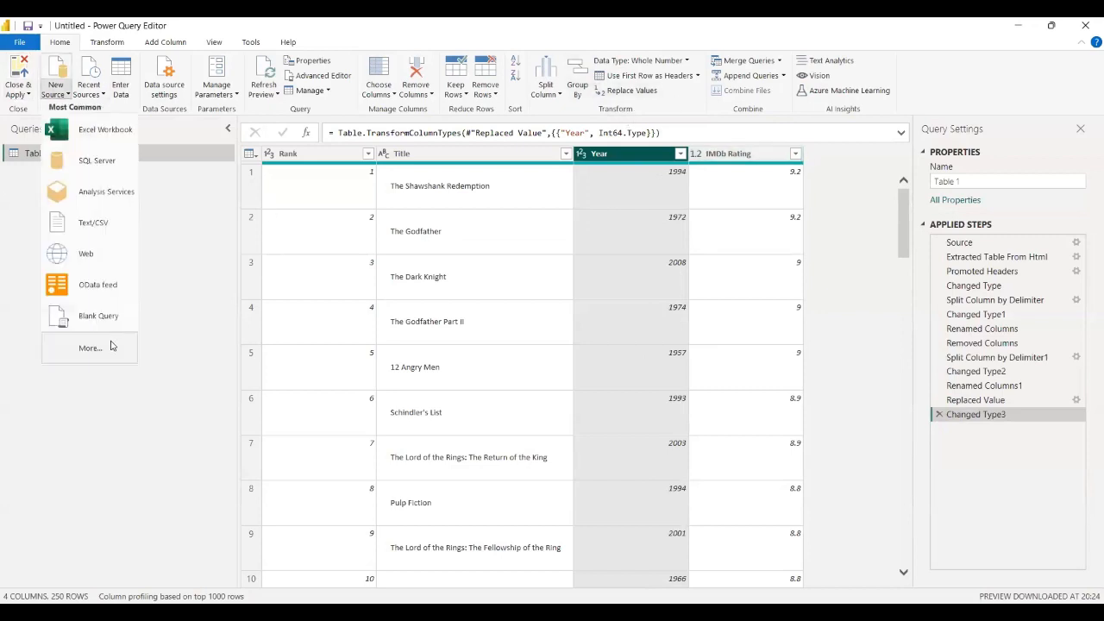
pyautogui.click(113, 341)
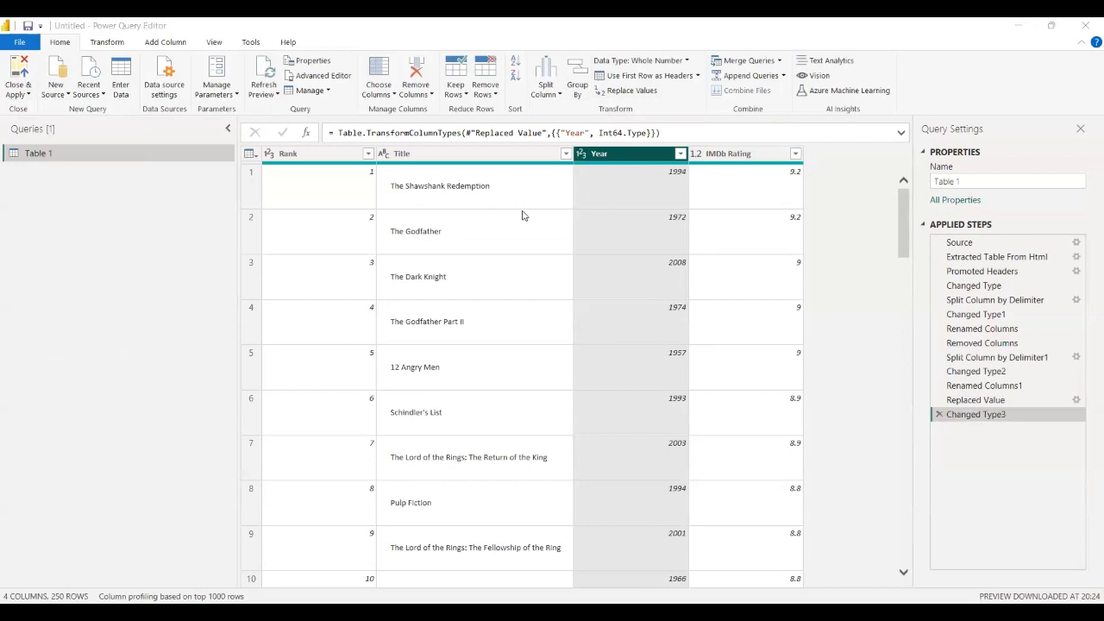
pyautogui.scroll(-3, 604, 328)
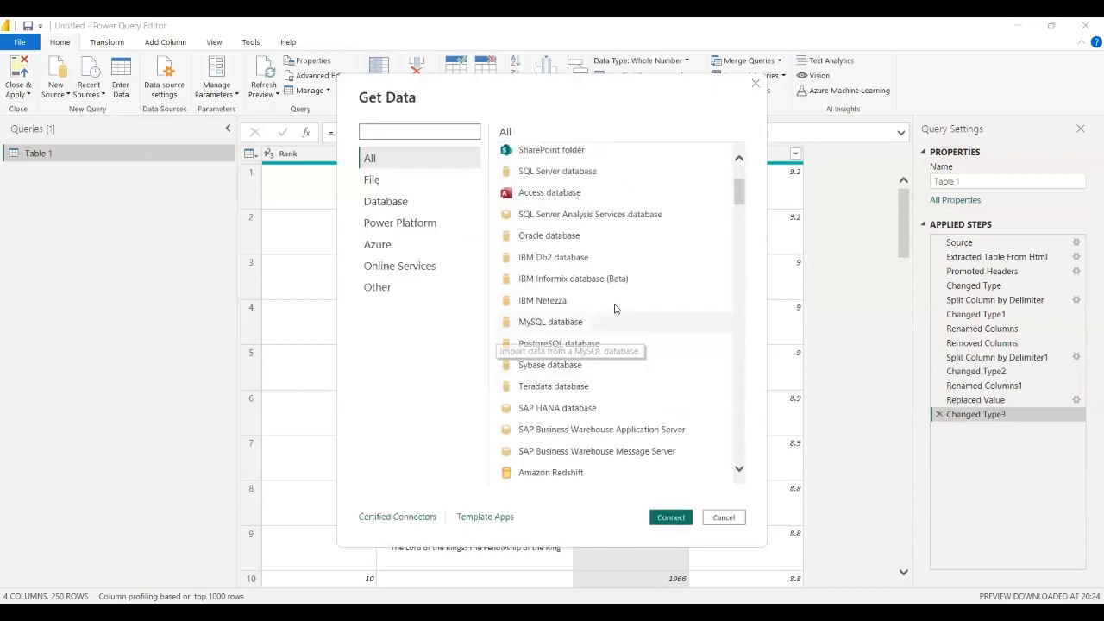
pyautogui.scroll(-2, 615, 309)
pyautogui.scroll(-1, 609, 187)
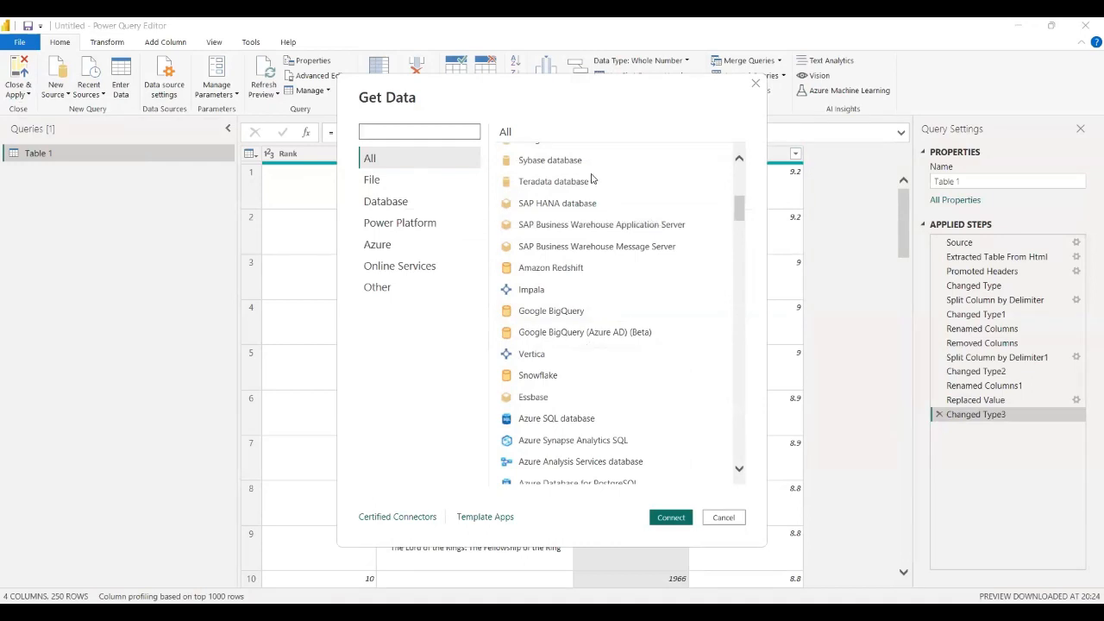
pyautogui.scroll(5, 597, 352)
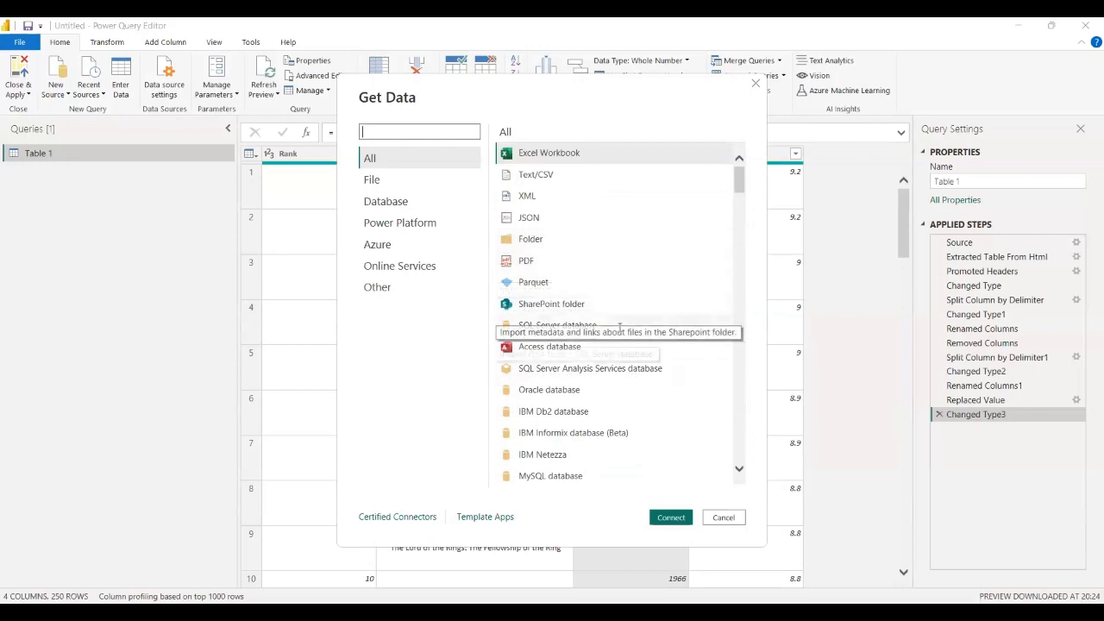
pyautogui.scroll(-4, 625, 293)
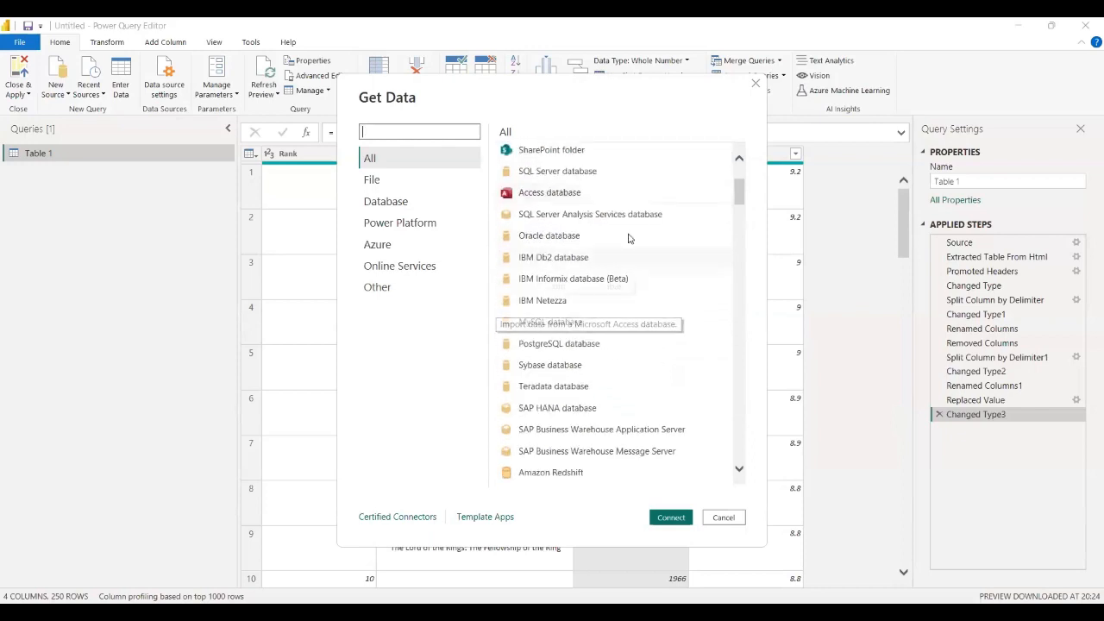
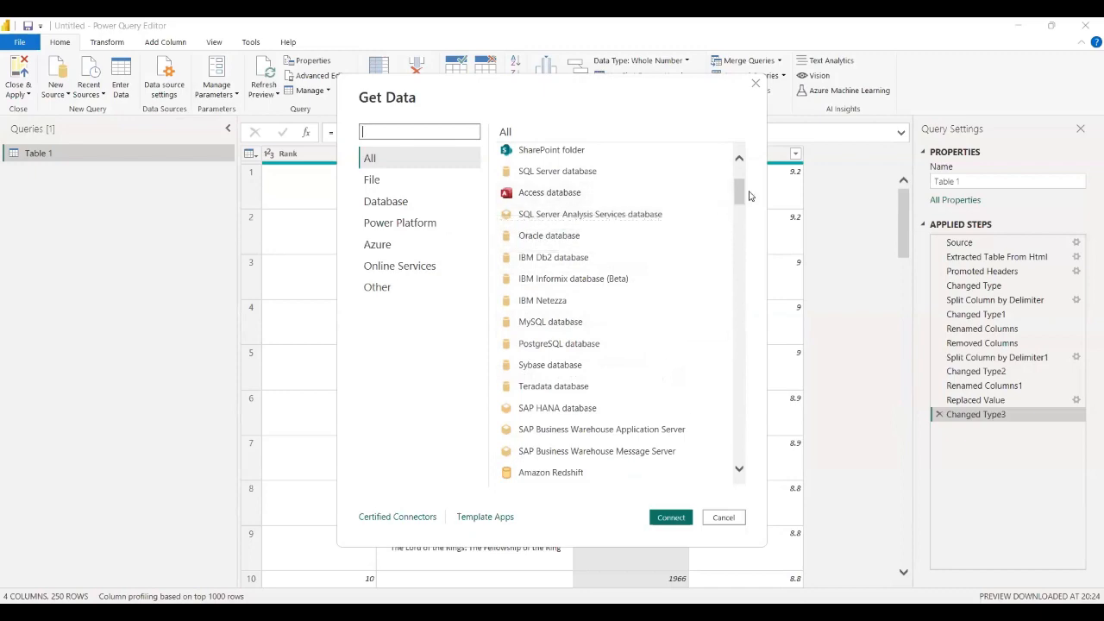
pyautogui.scroll(-15, 569, 259)
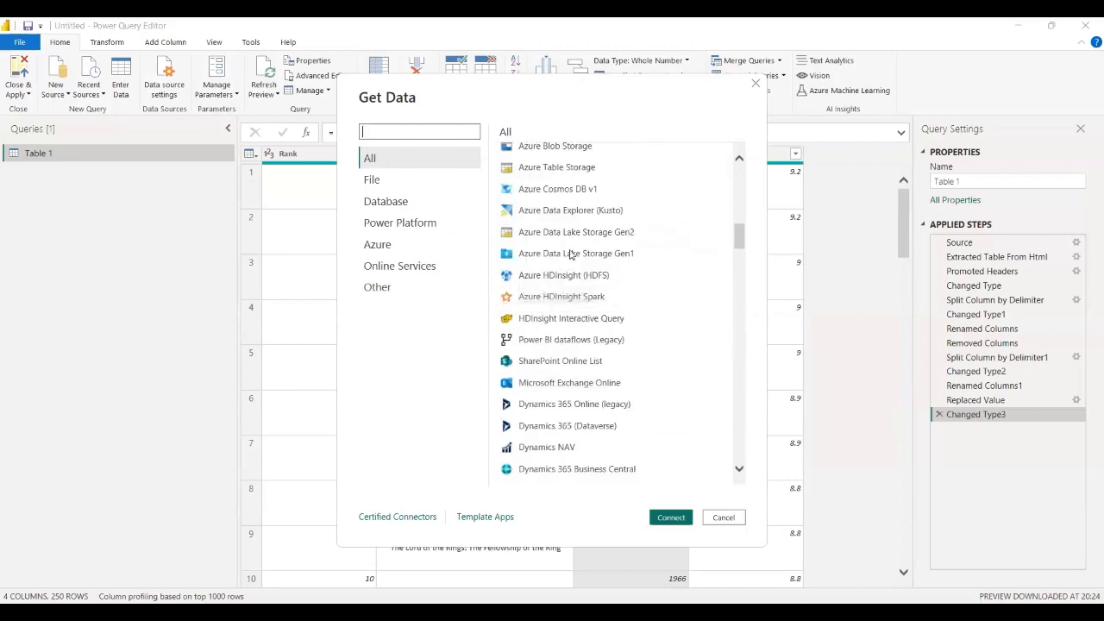
pyautogui.scroll(-15, 561, 287)
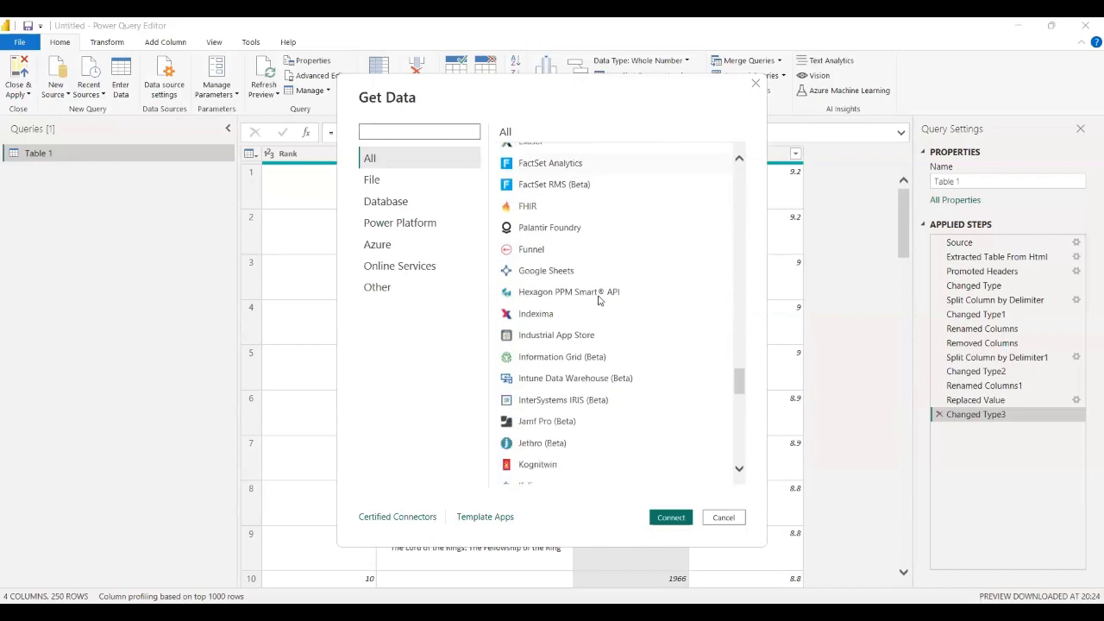
pyautogui.scroll(-10, 604, 311)
pyautogui.scroll(-1, 604, 302)
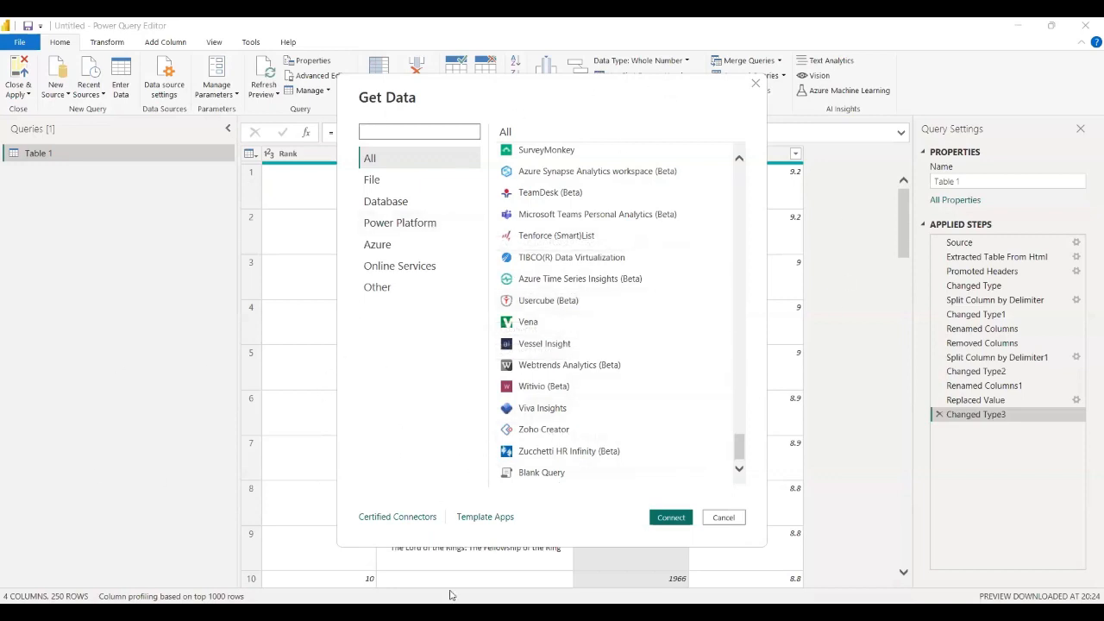
pyautogui.click(726, 519)
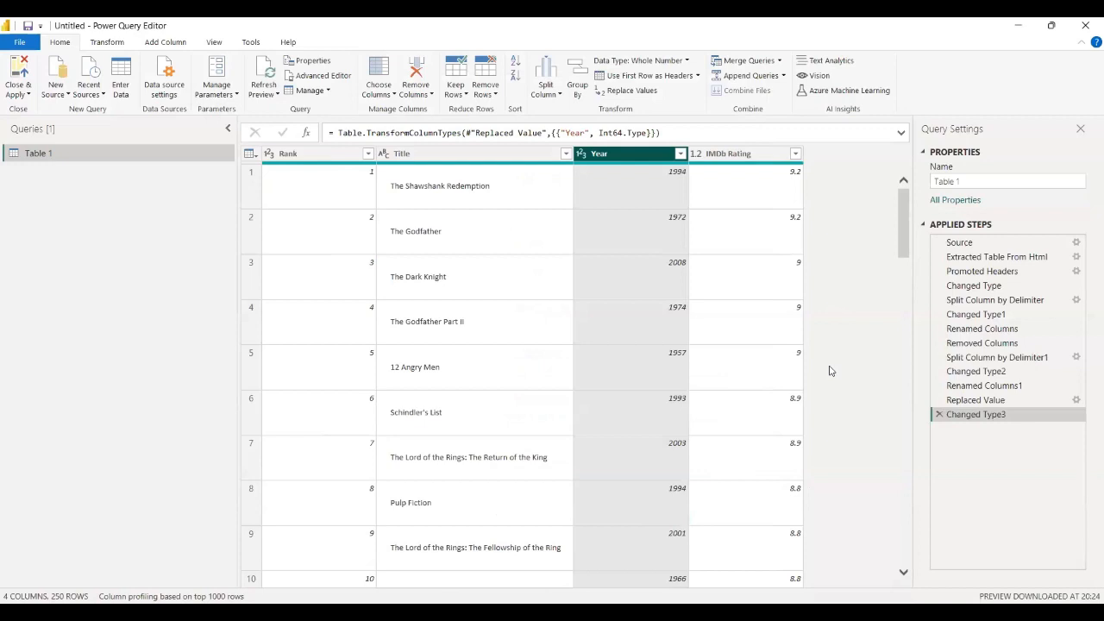
# Review the years listed in the Year column's filter without applying any filter.
pyautogui.click(681, 153)
pyautogui.scroll(-15, 586, 379)
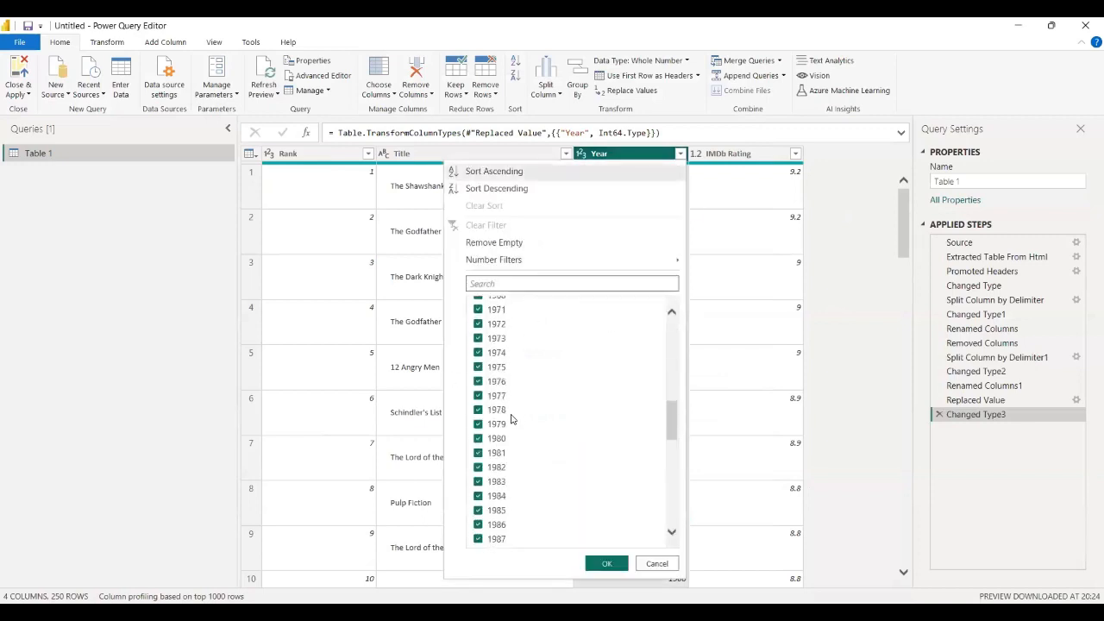
pyautogui.scroll(15, 567, 425)
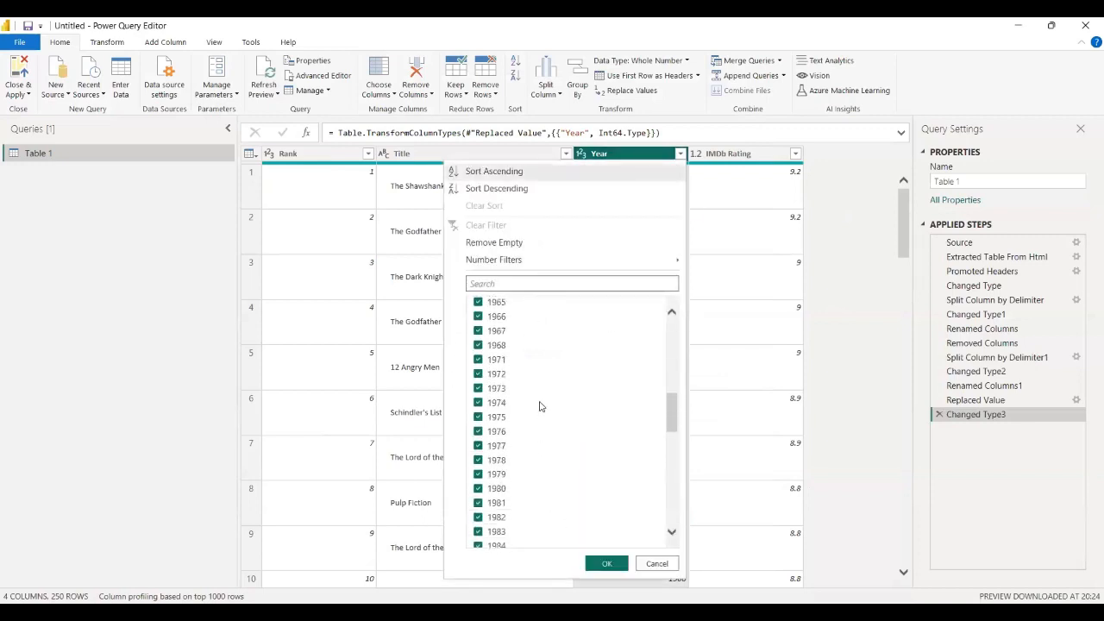
pyautogui.click(657, 563)
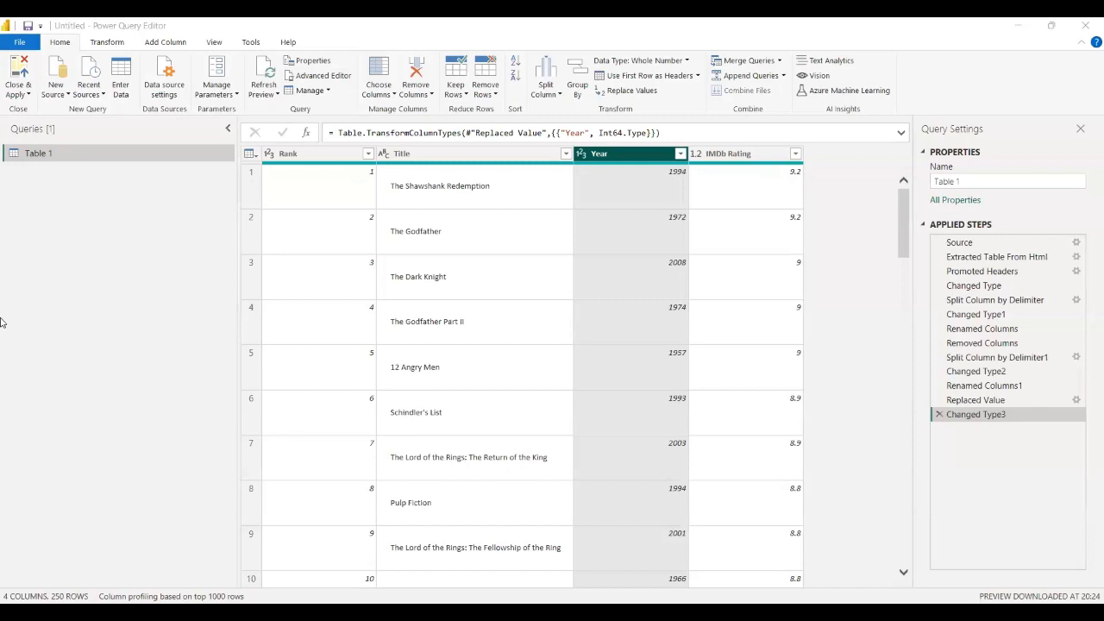
pyautogui.click(49, 95)
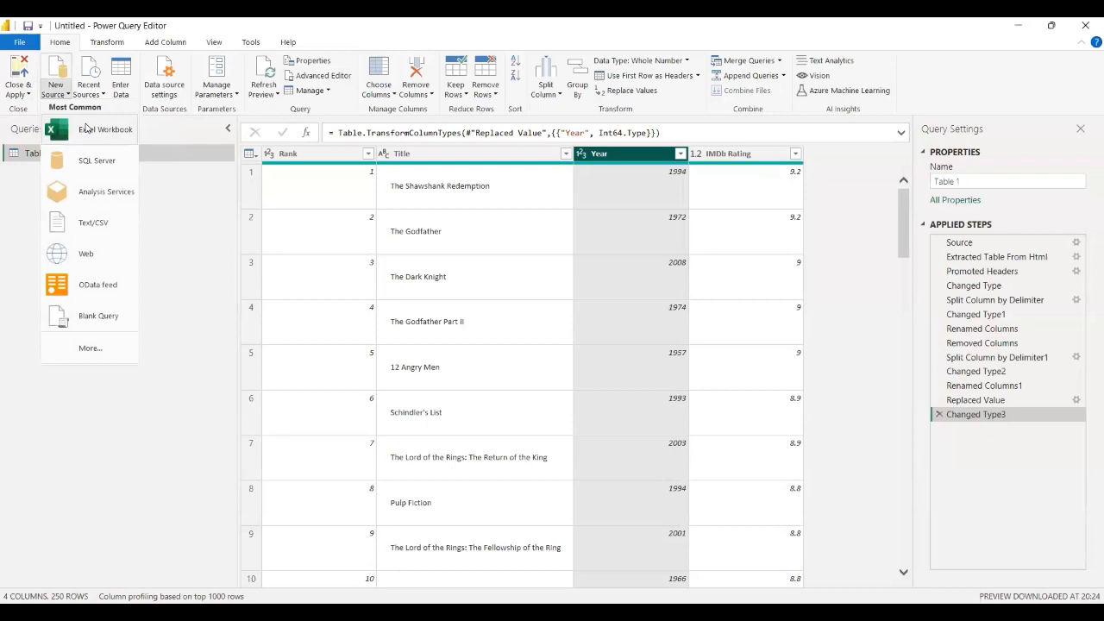
pyautogui.click(86, 129)
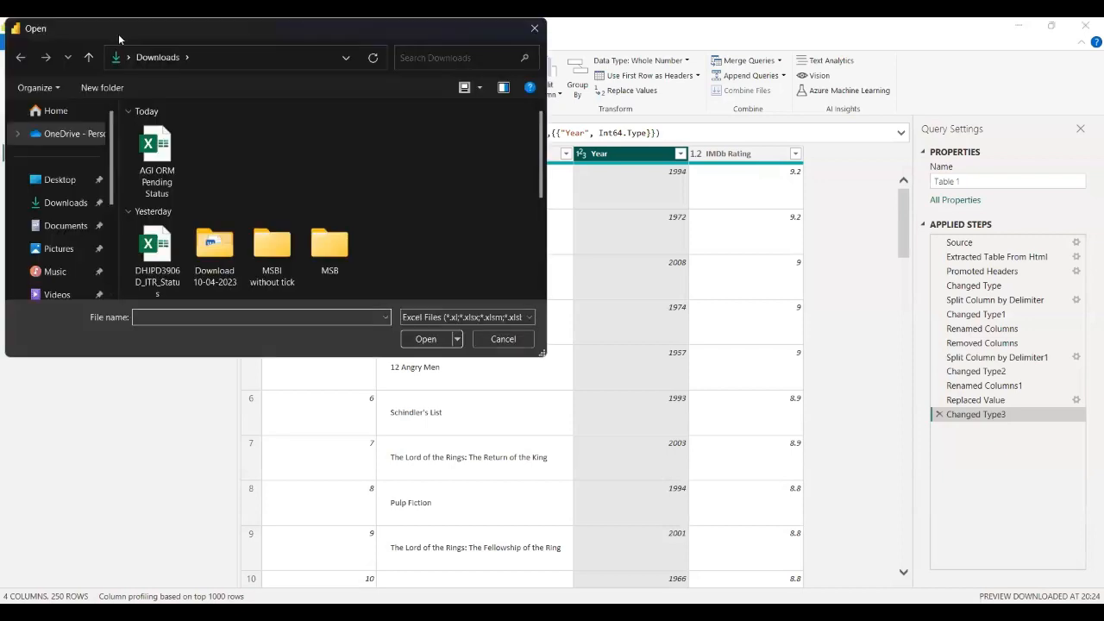
pyautogui.moveTo(118, 35); pyautogui.dragTo(353, 142)
pyautogui.scroll(-3, 288, 305)
pyautogui.click(289, 377)
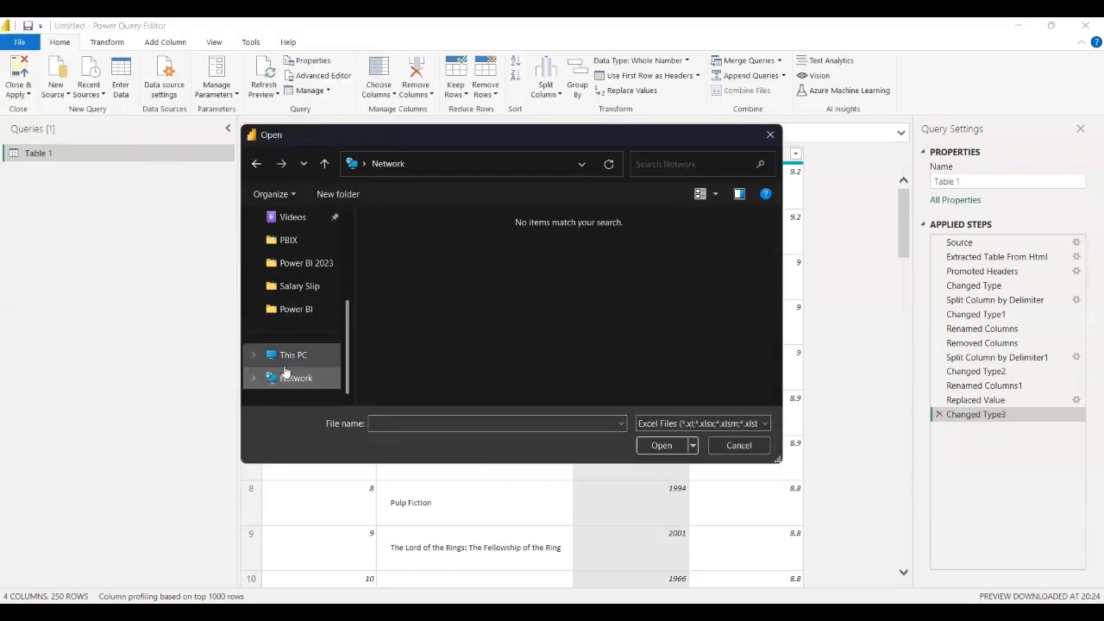
pyautogui.click(291, 354)
pyautogui.doubleClick(625, 258)
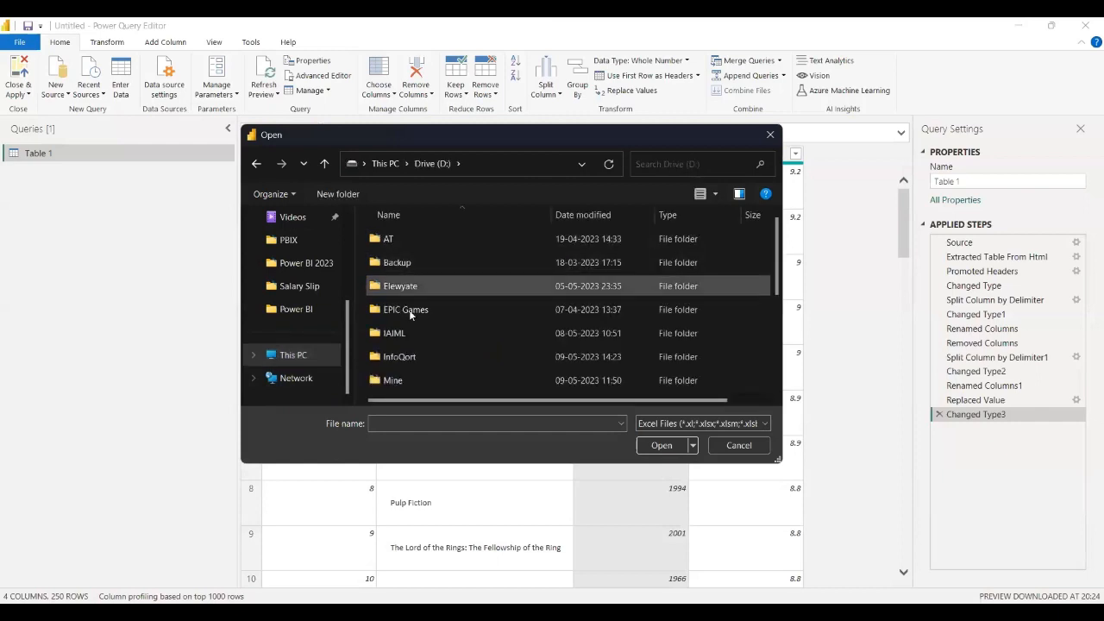
pyautogui.doubleClick(419, 333)
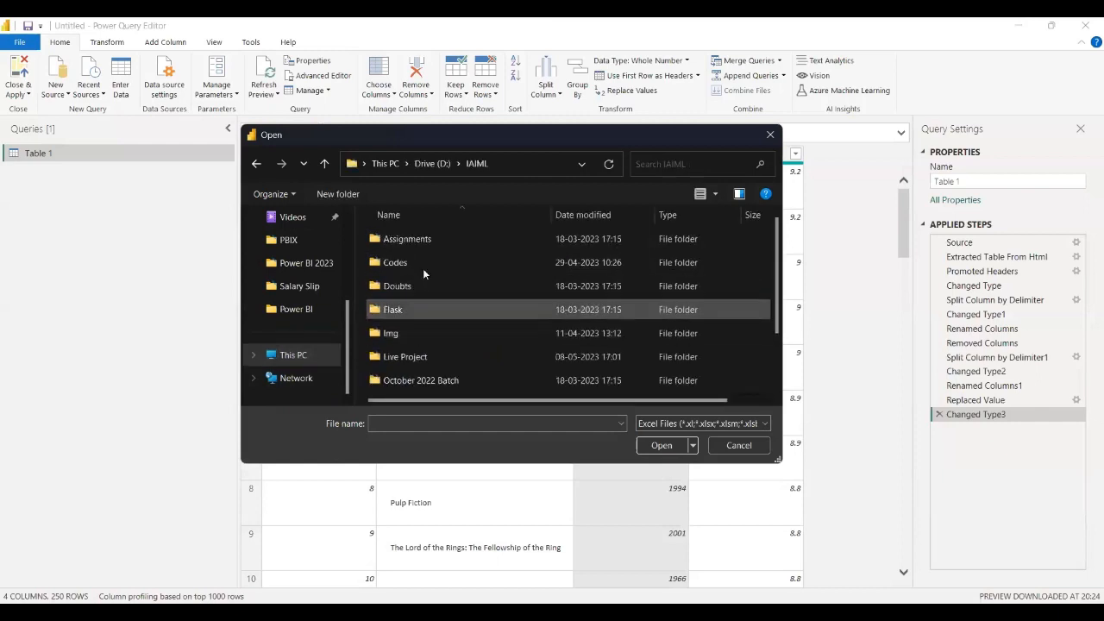
pyautogui.doubleClick(401, 269)
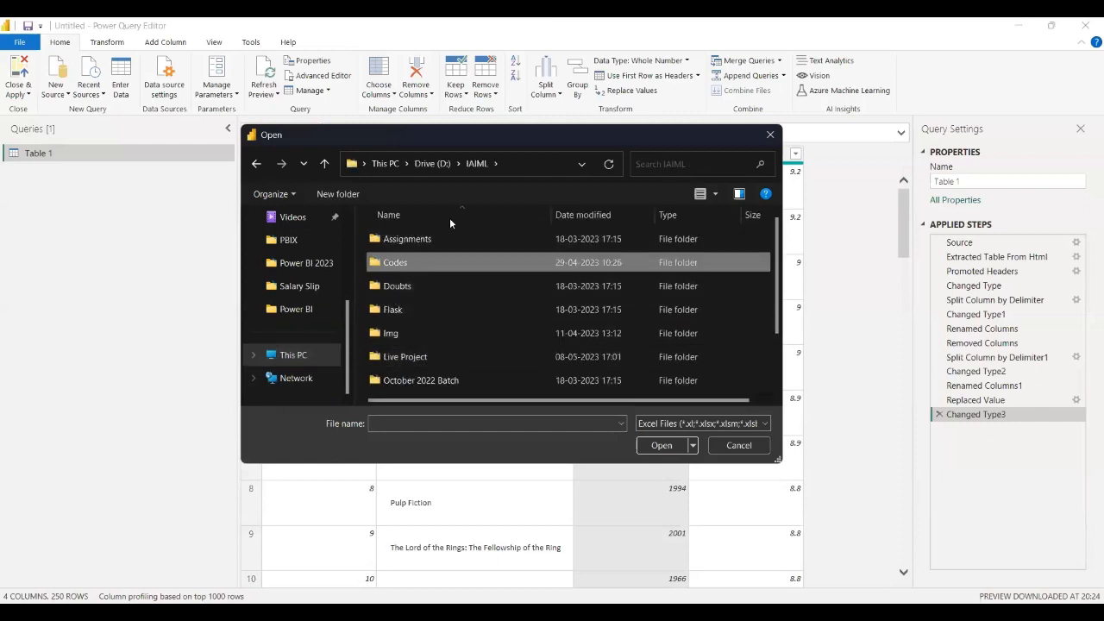
pyautogui.click(412, 309)
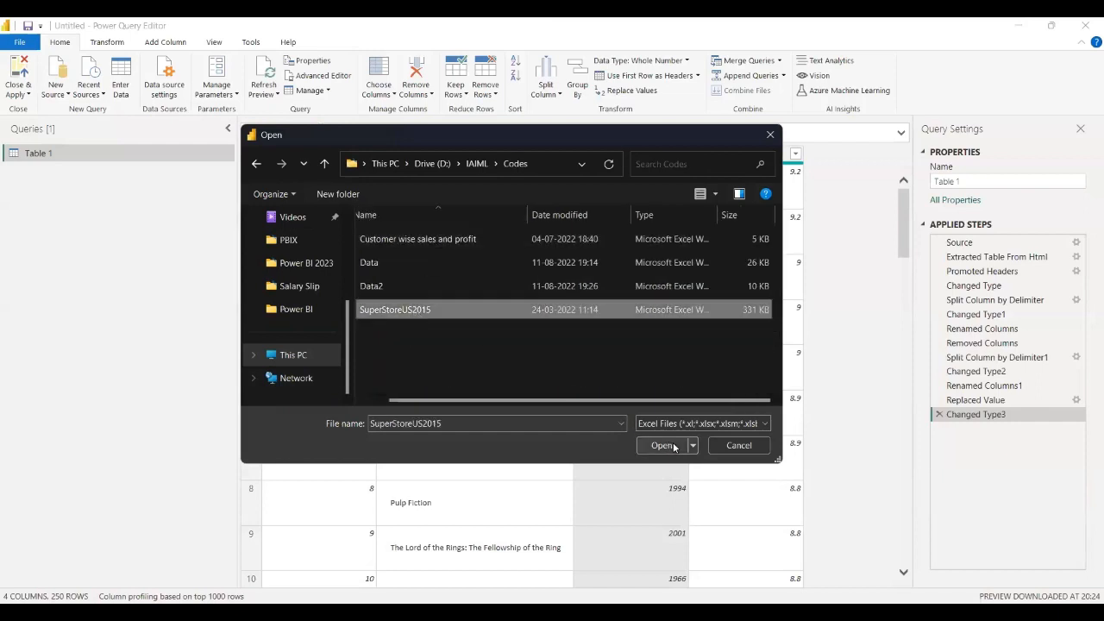
pyautogui.click(675, 446)
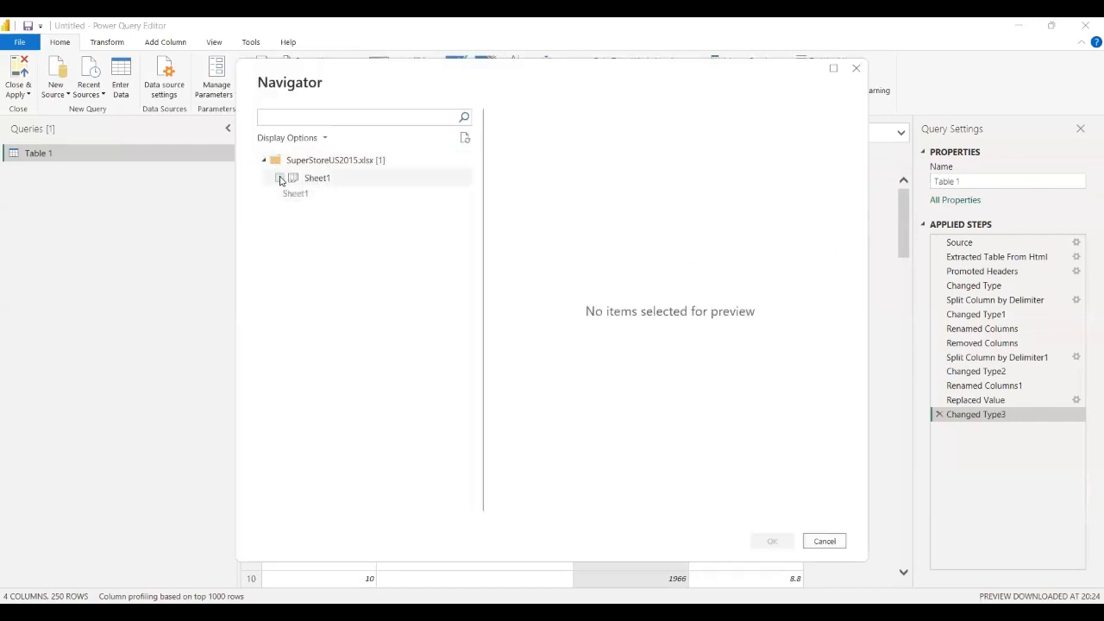
pyautogui.click(823, 541)
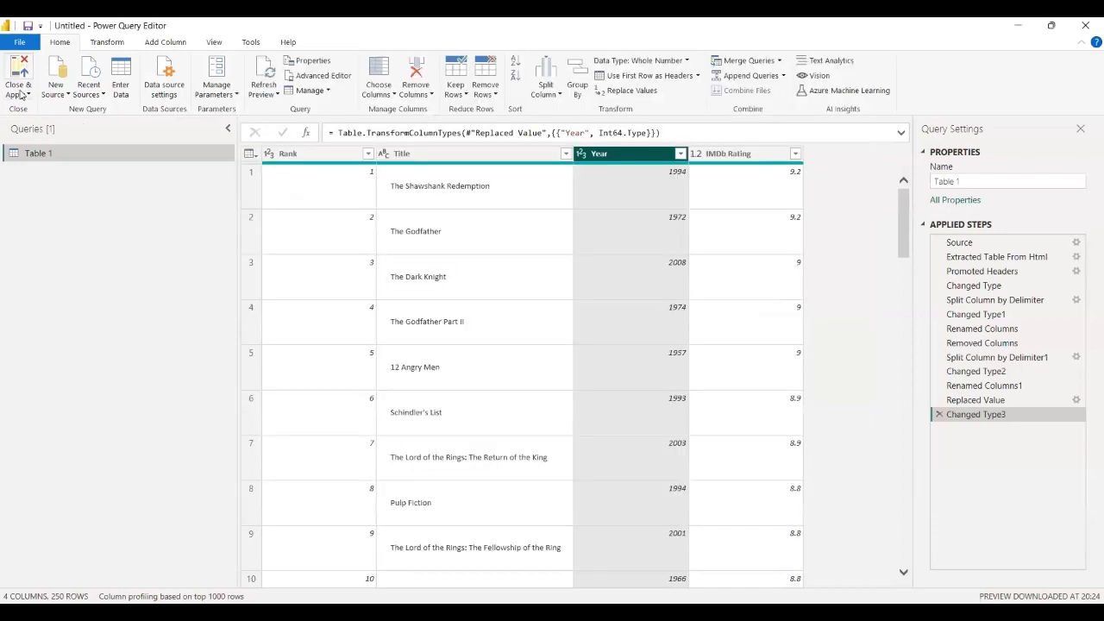
# Import Sheet1 of the SuperStoreUS2015 Excel workbook from the Codes folder as a new query, and return to the Table 1 query.
pyautogui.click(50, 97)
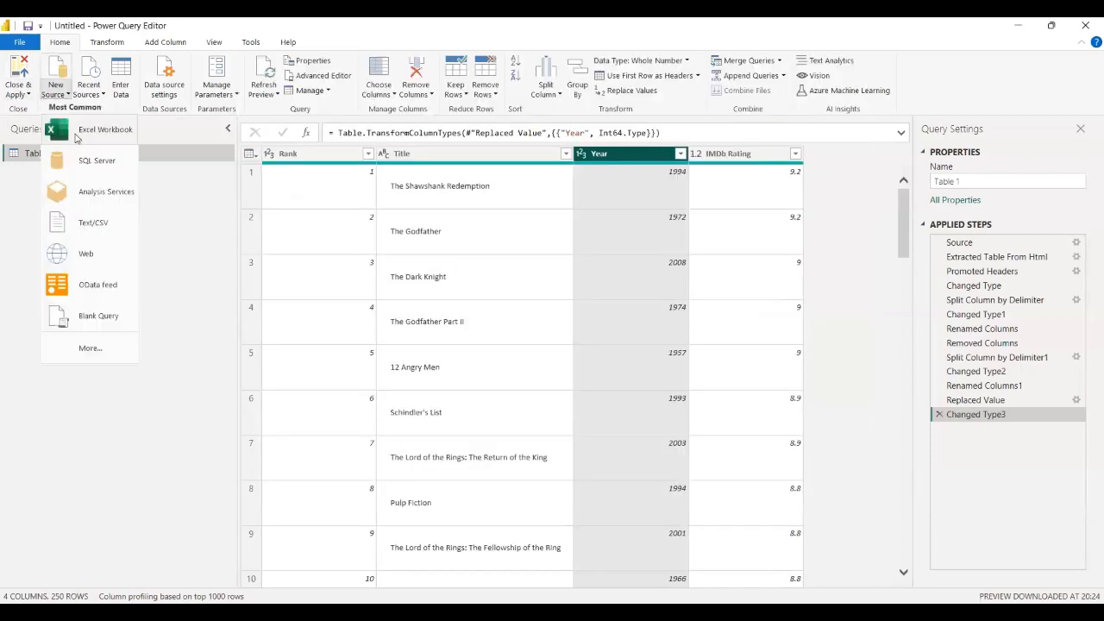
pyautogui.click(78, 131)
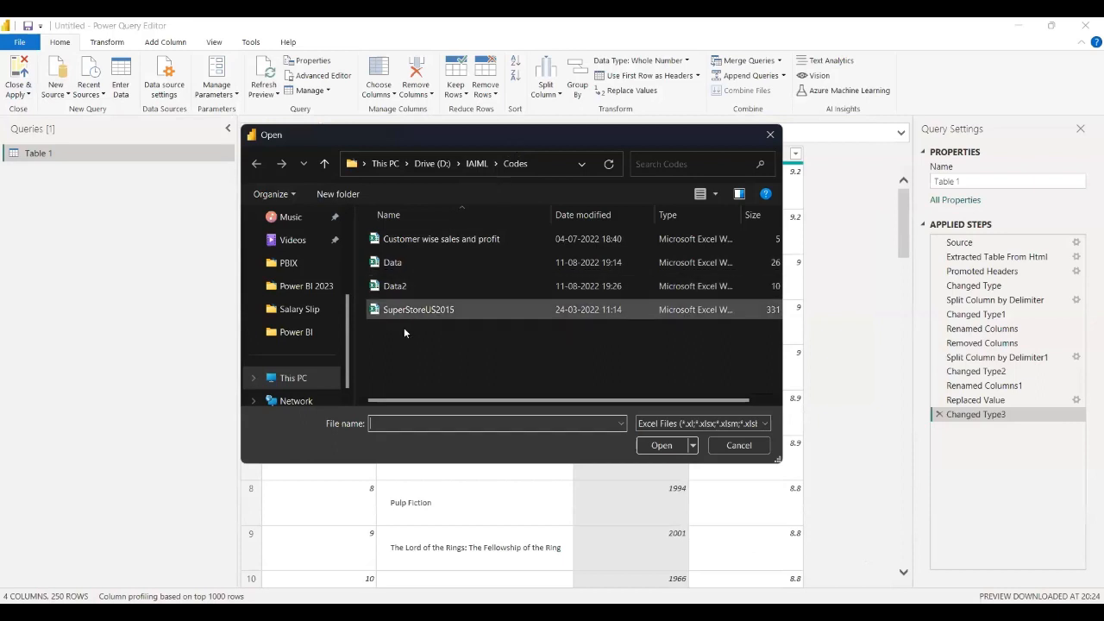
pyautogui.click(417, 310)
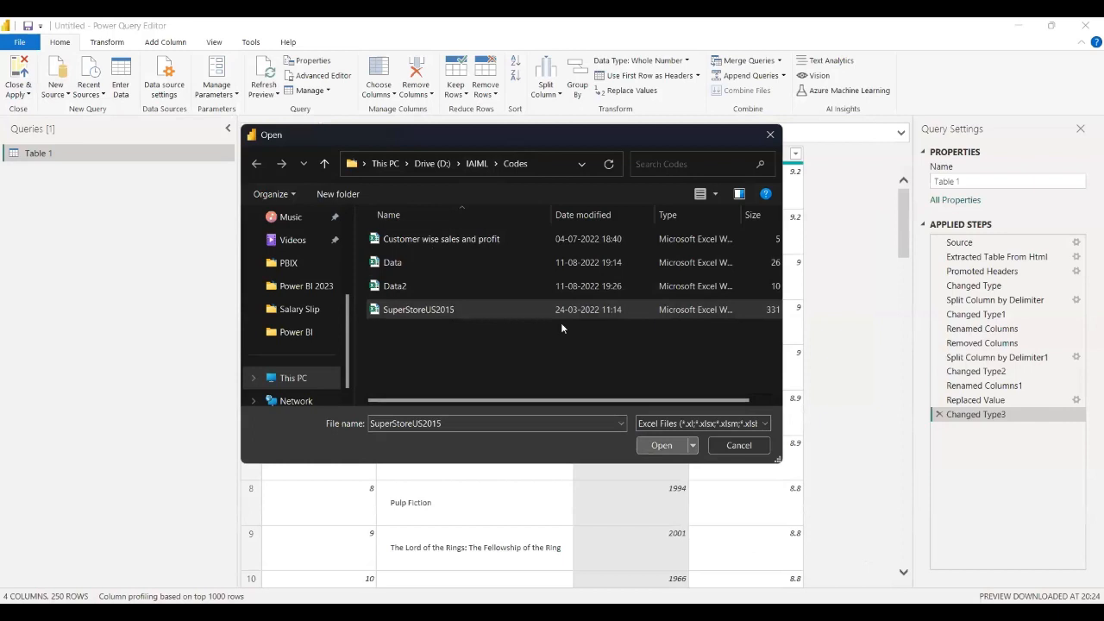
pyautogui.press('Return')
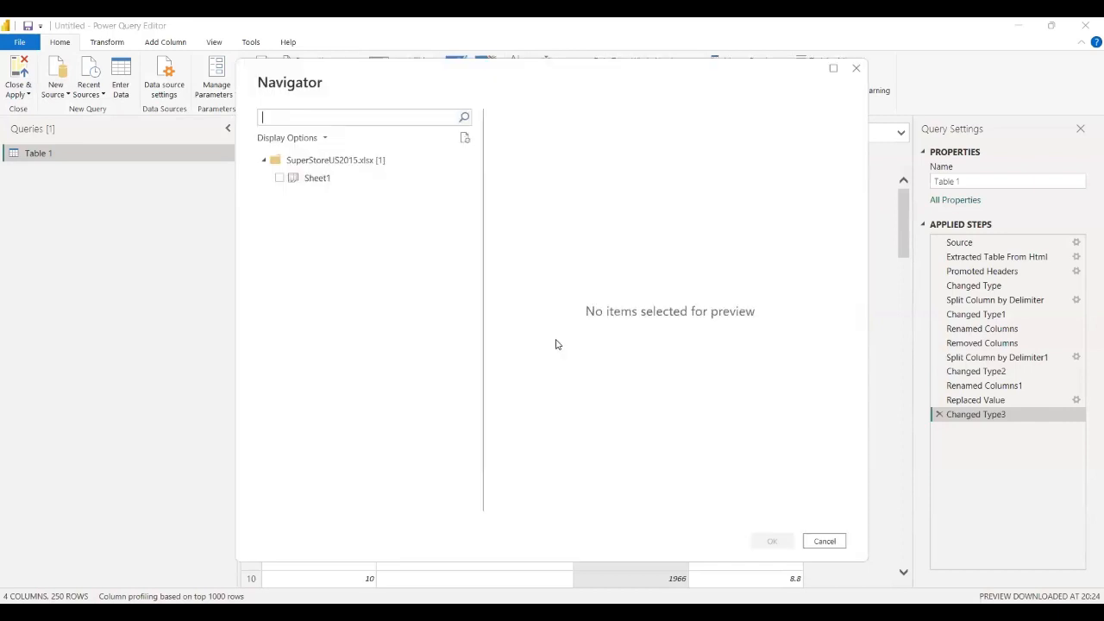
pyautogui.click(466, 178)
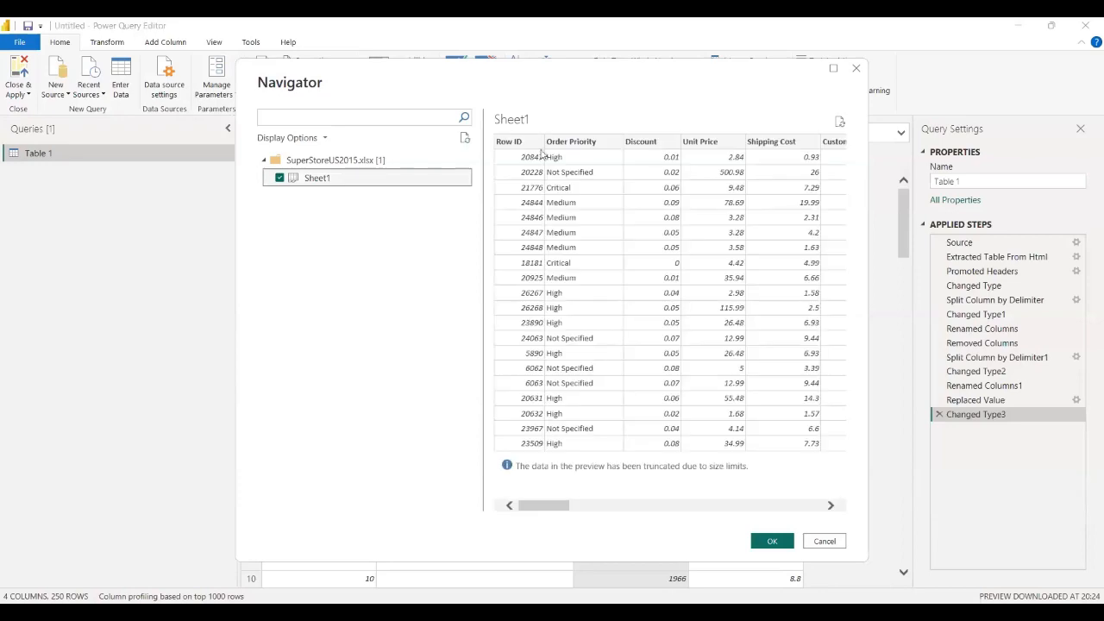
pyautogui.moveTo(542, 502); pyautogui.dragTo(613, 506)
pyautogui.click(772, 541)
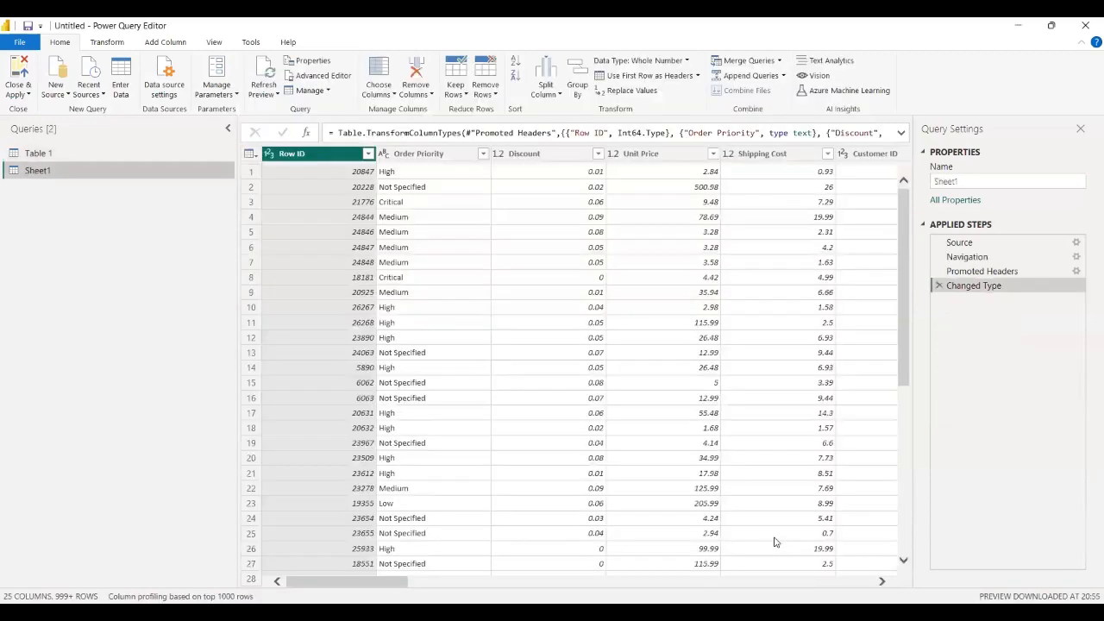
pyautogui.click(48, 158)
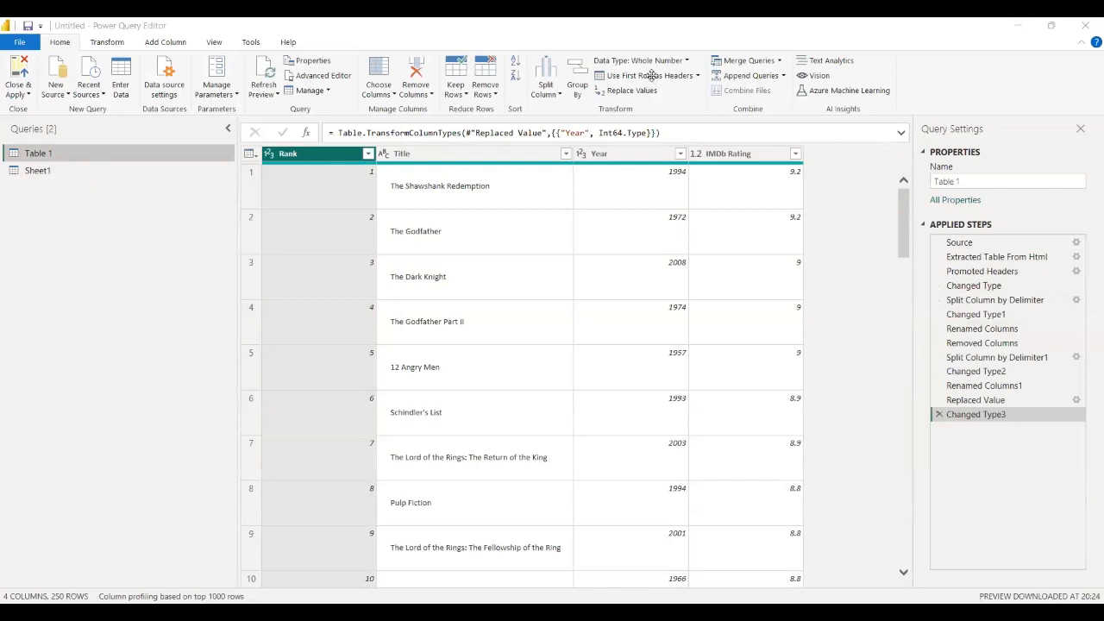
pyautogui.click(779, 61)
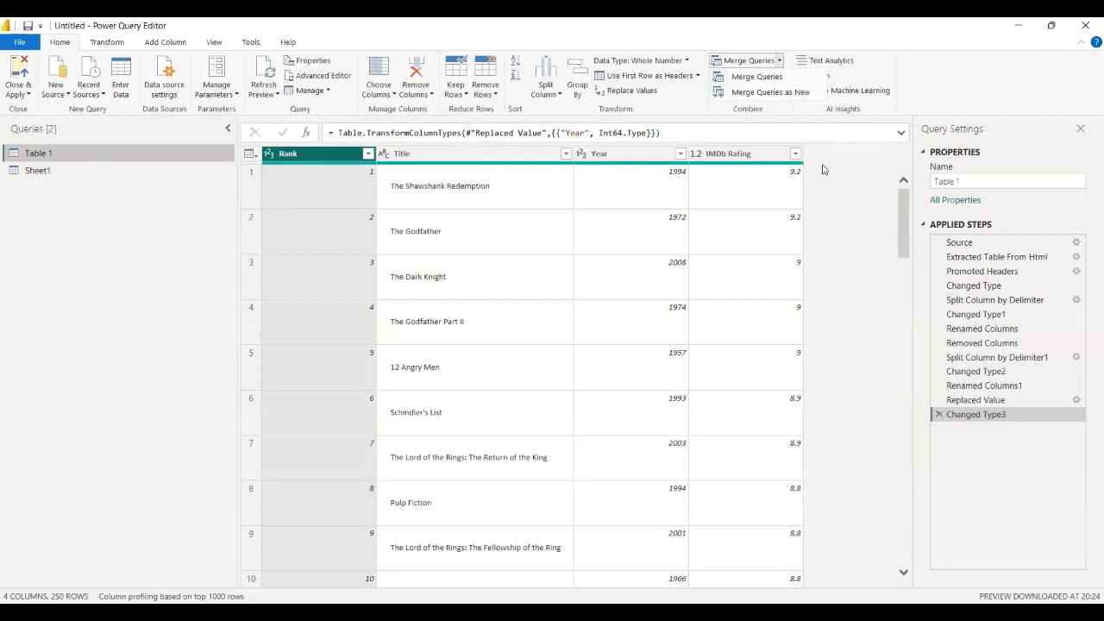
pyautogui.click(782, 76)
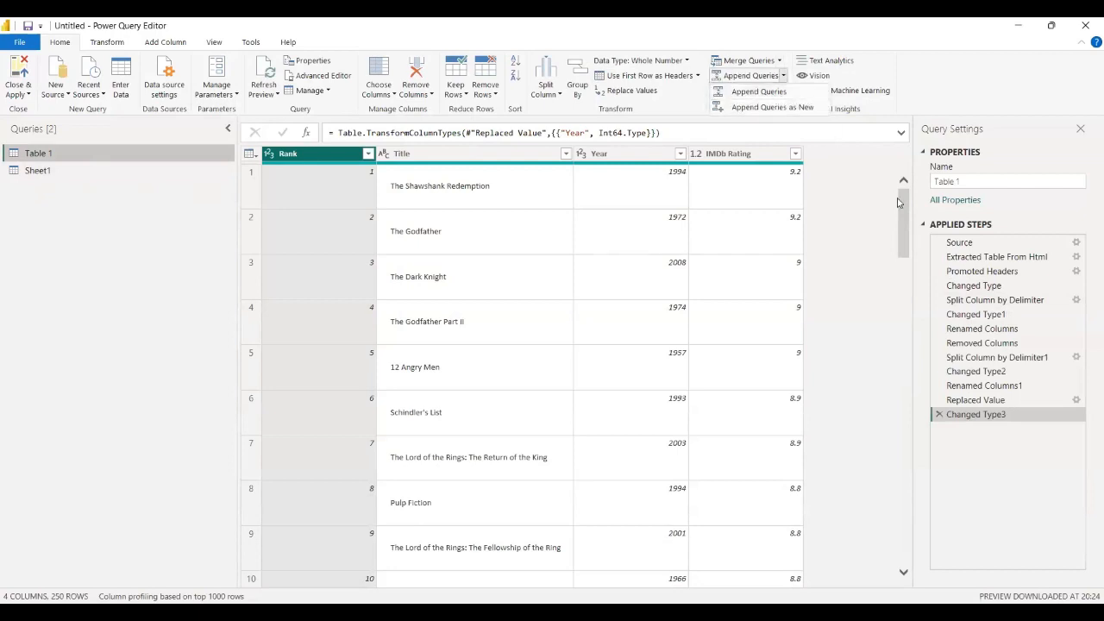
pyautogui.click(109, 41)
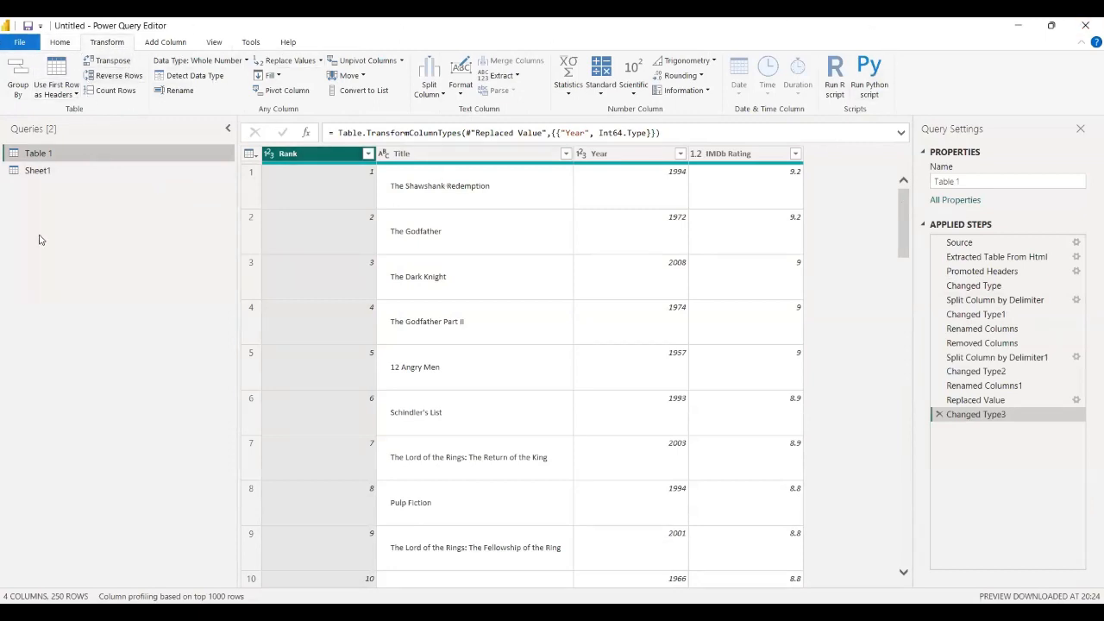
pyautogui.click(164, 42)
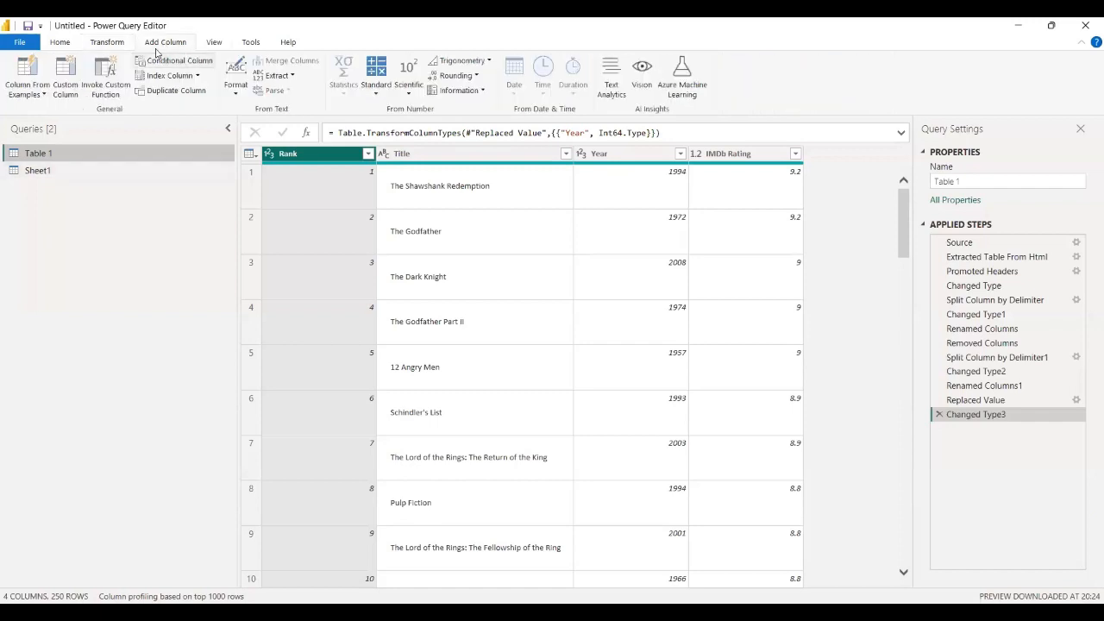
pyautogui.click(214, 42)
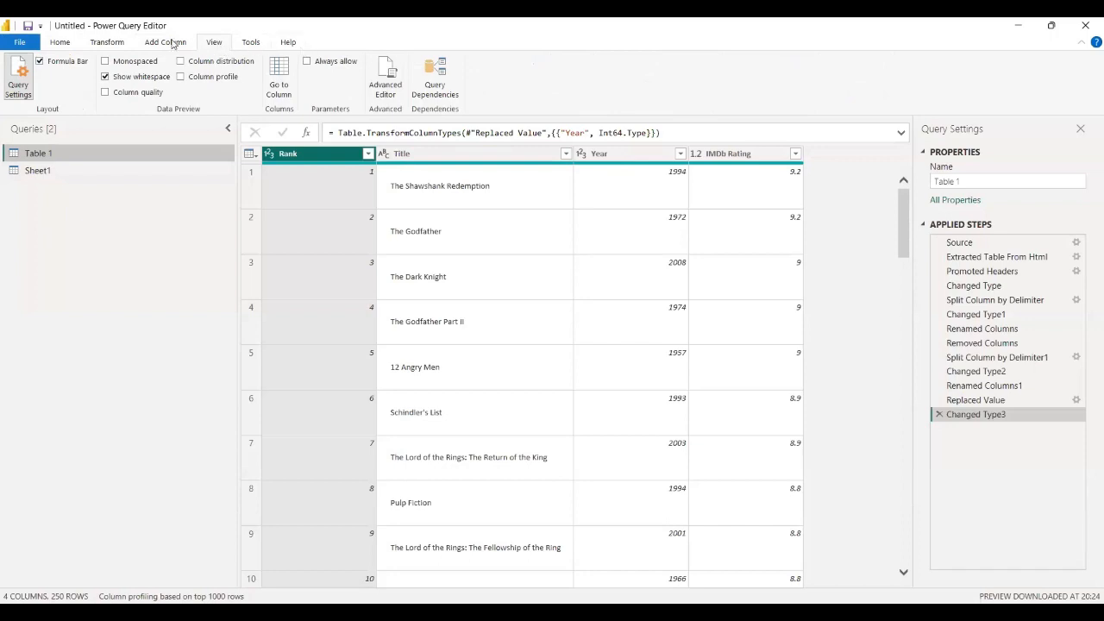
# Review the commands for appending queries and the commands available for the Rank column, without applying any.
pyautogui.click(69, 43)
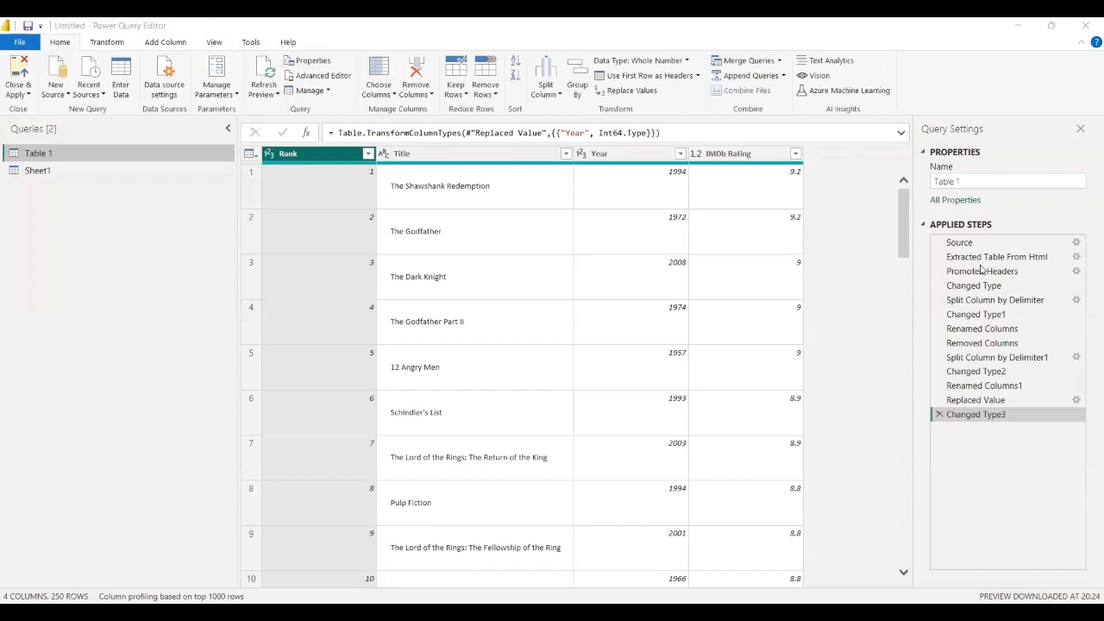
pyautogui.click(783, 81)
pyautogui.rightClick(307, 156)
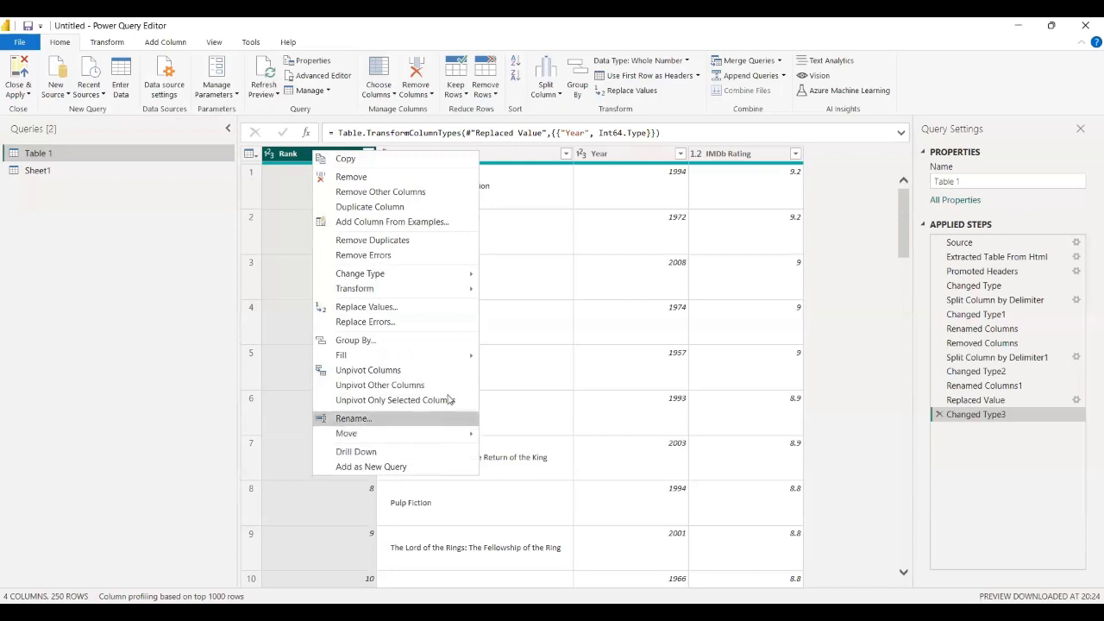
# Try to split the Title column by a custom "." delimiter at its left-most occurrence.
pyautogui.click(514, 157)
pyautogui.rightClick(515, 156)
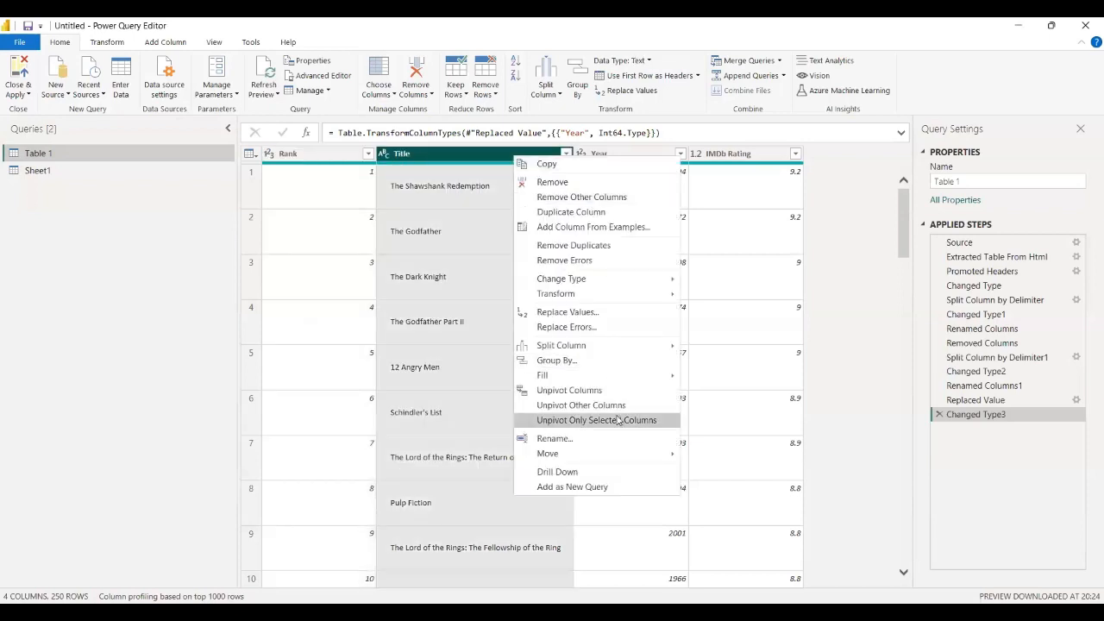
pyautogui.moveTo(616, 348)
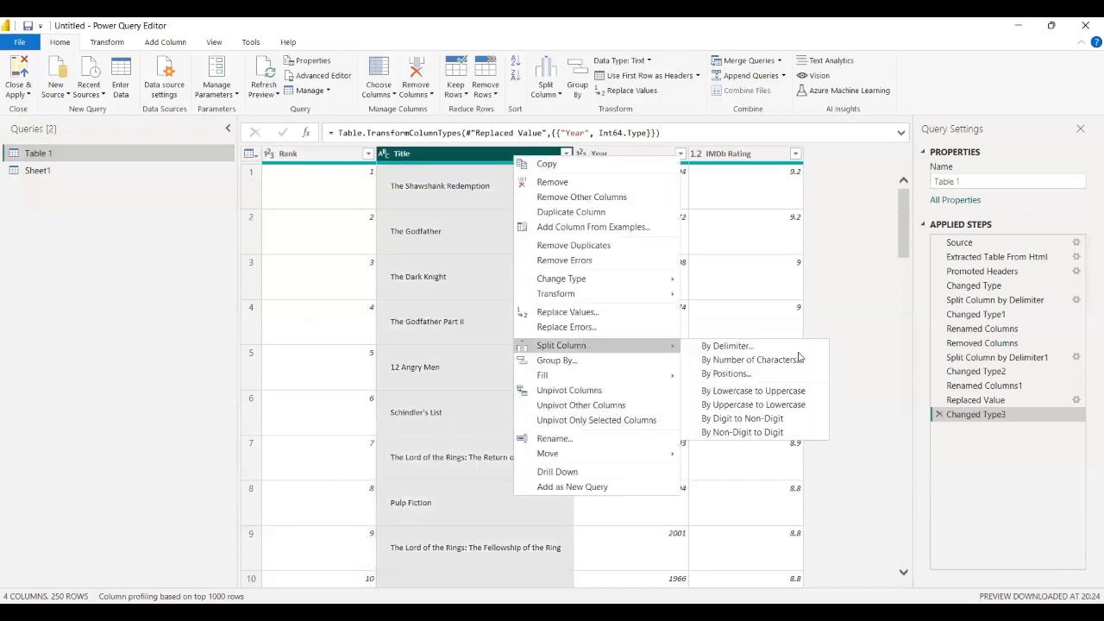
pyautogui.click(759, 348)
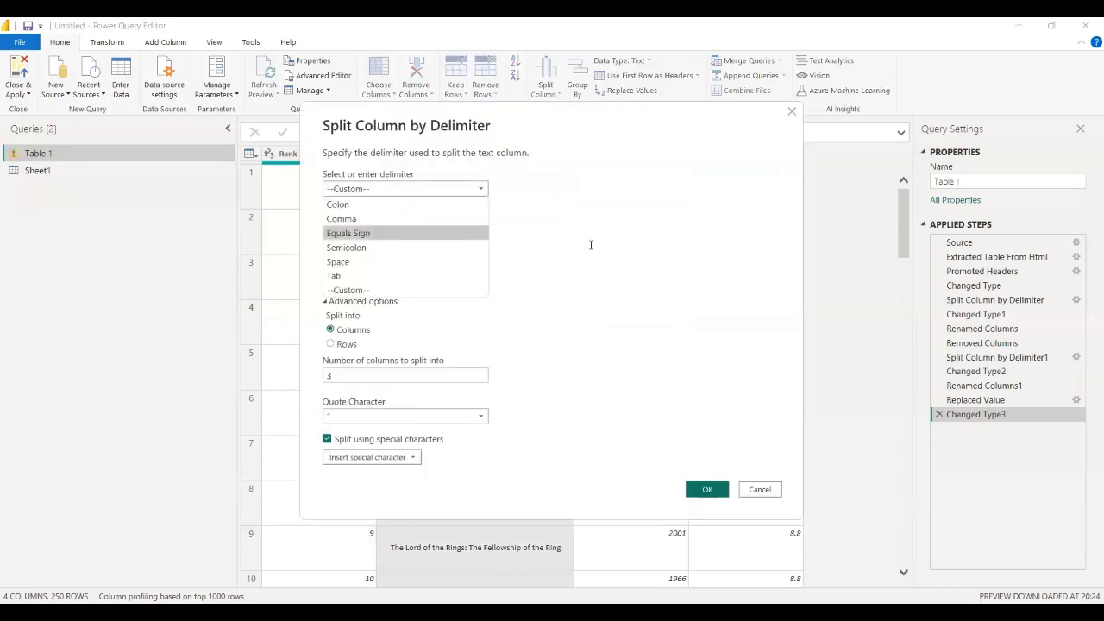
pyautogui.moveTo(328, 208); pyautogui.dragTo(390, 216)
pyautogui.press('BackSpace')
pyautogui.write('.')
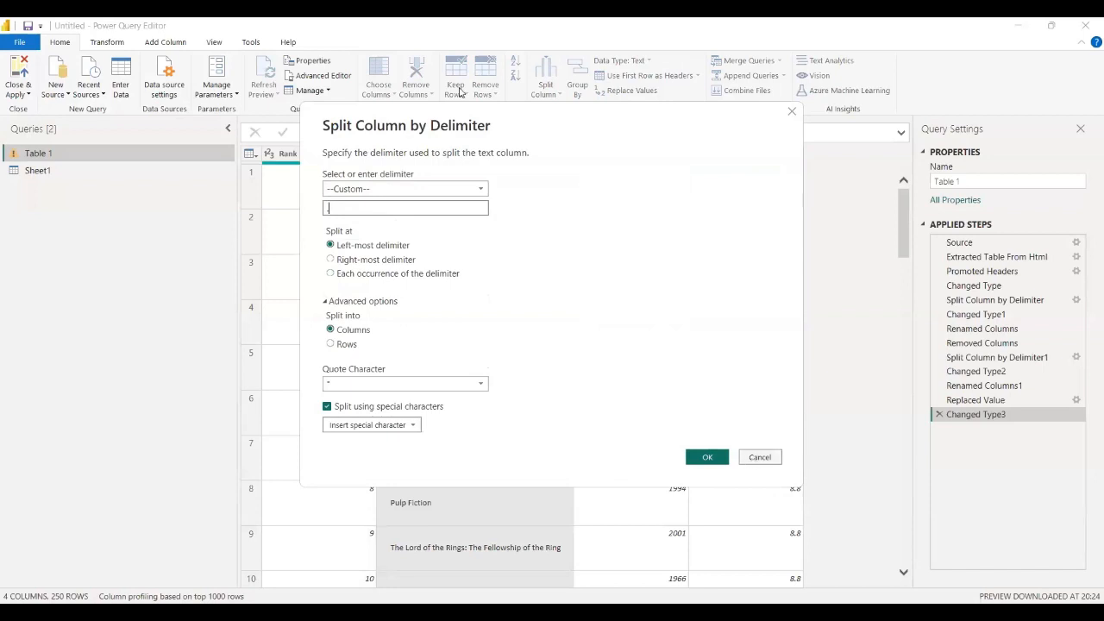
pyautogui.press('Escape')
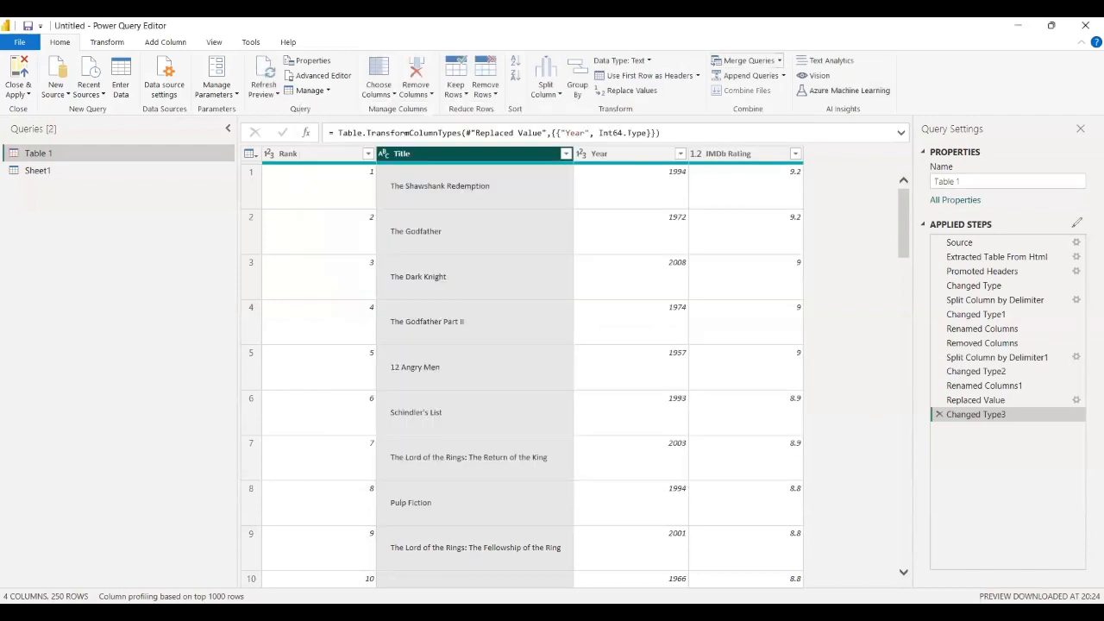
pyautogui.moveTo(980, 209); pyautogui.dragTo(913, 226)
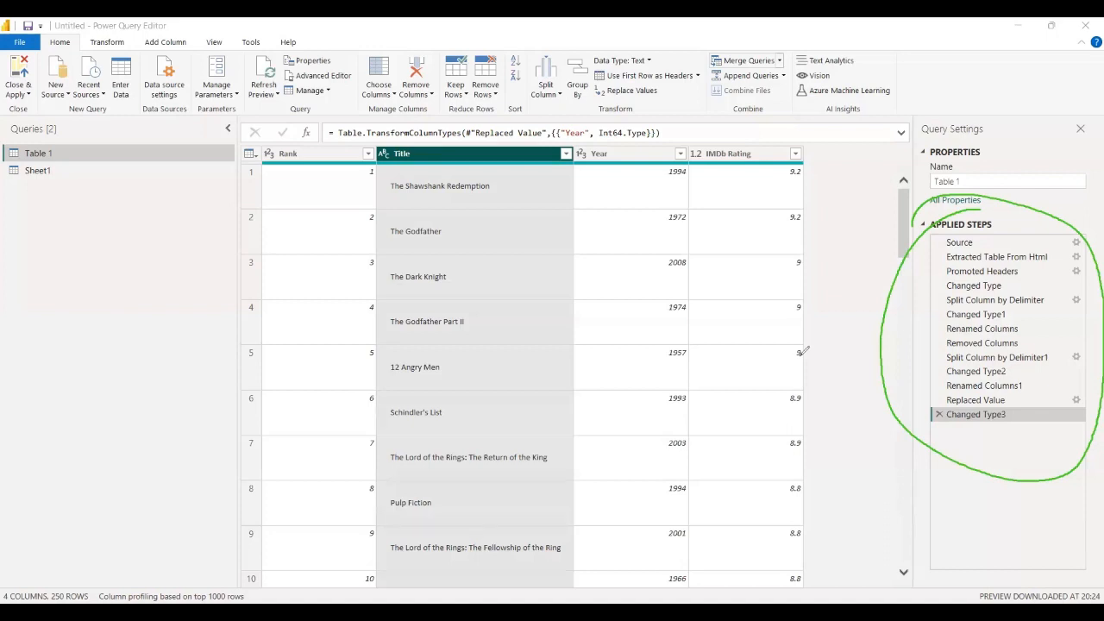
pyautogui.hotkey('ctrl', 'z')
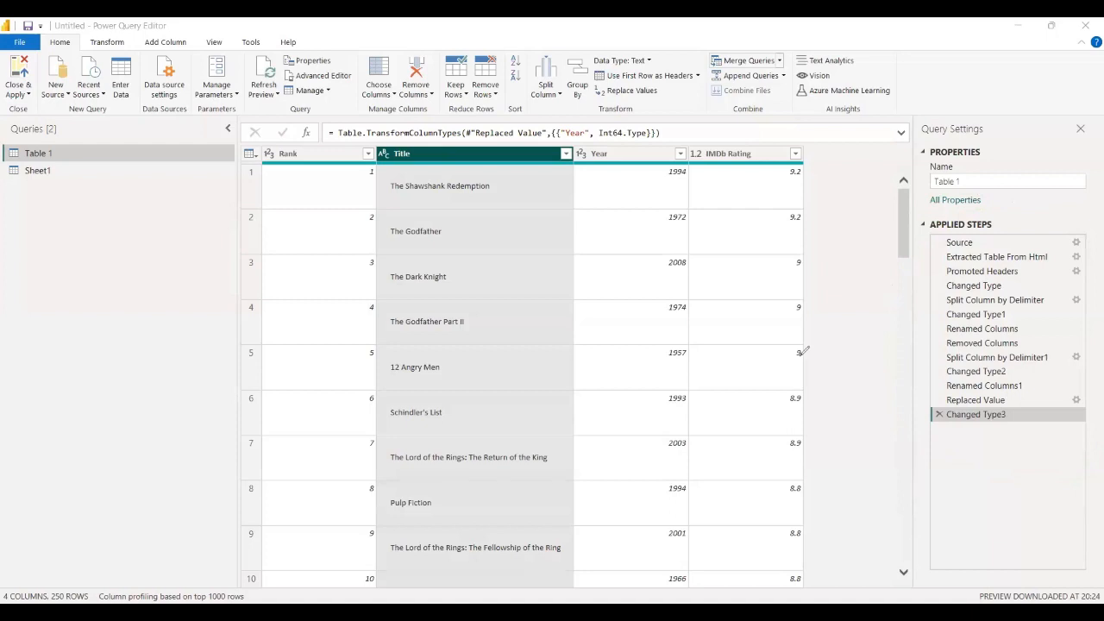
pyautogui.press('Escape')
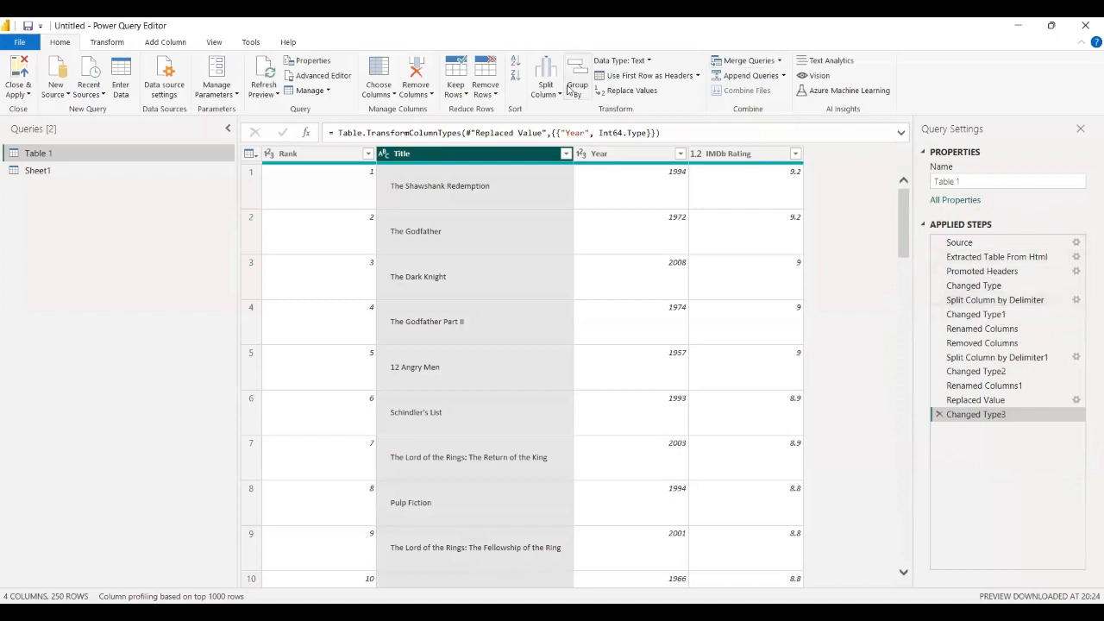
pyautogui.click(547, 103)
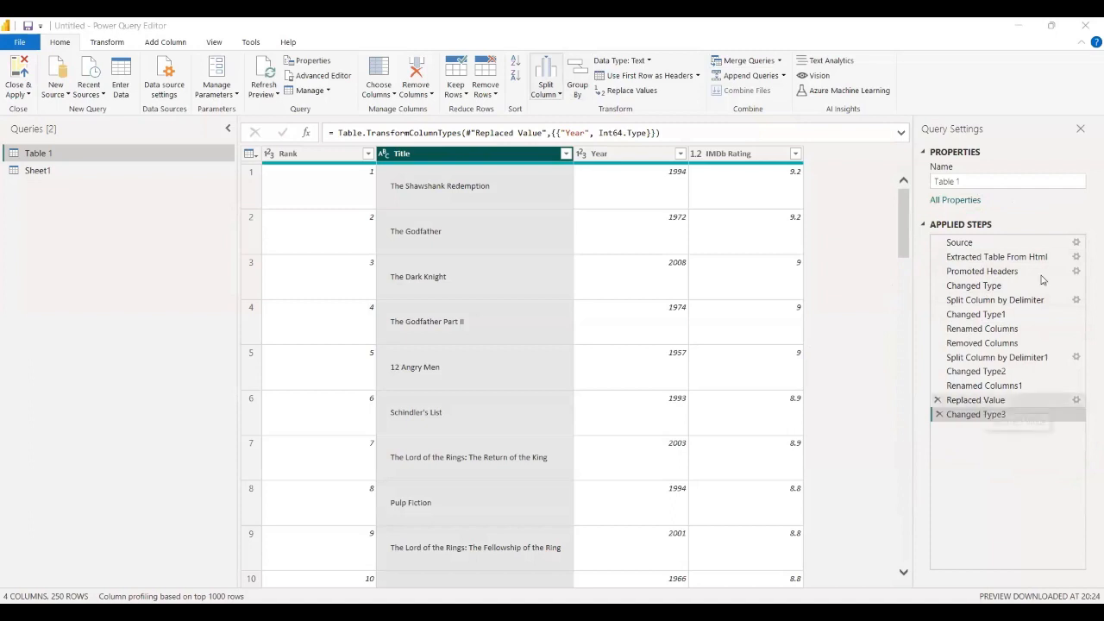
# Examine the Source step of the Table 1 query and select the IMDb URL within its formula.
pyautogui.click(977, 243)
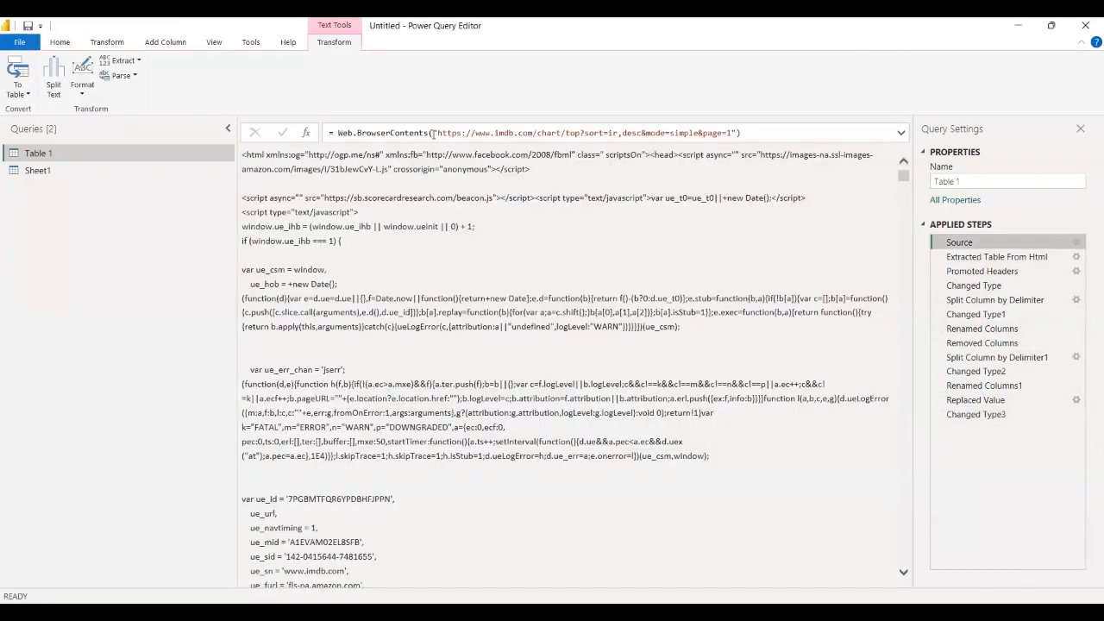
pyautogui.moveTo(438, 133); pyautogui.dragTo(519, 135)
pyautogui.click(347, 287)
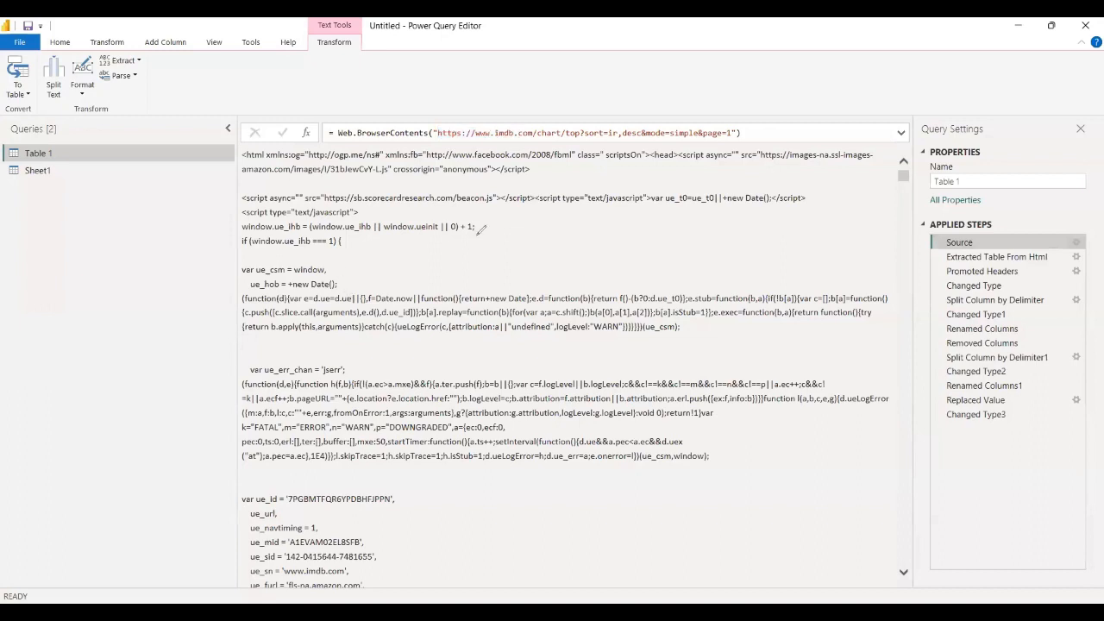
pyautogui.moveTo(524, 211); pyautogui.dragTo(571, 280)
pyautogui.moveTo(565, 205); pyautogui.dragTo(506, 262)
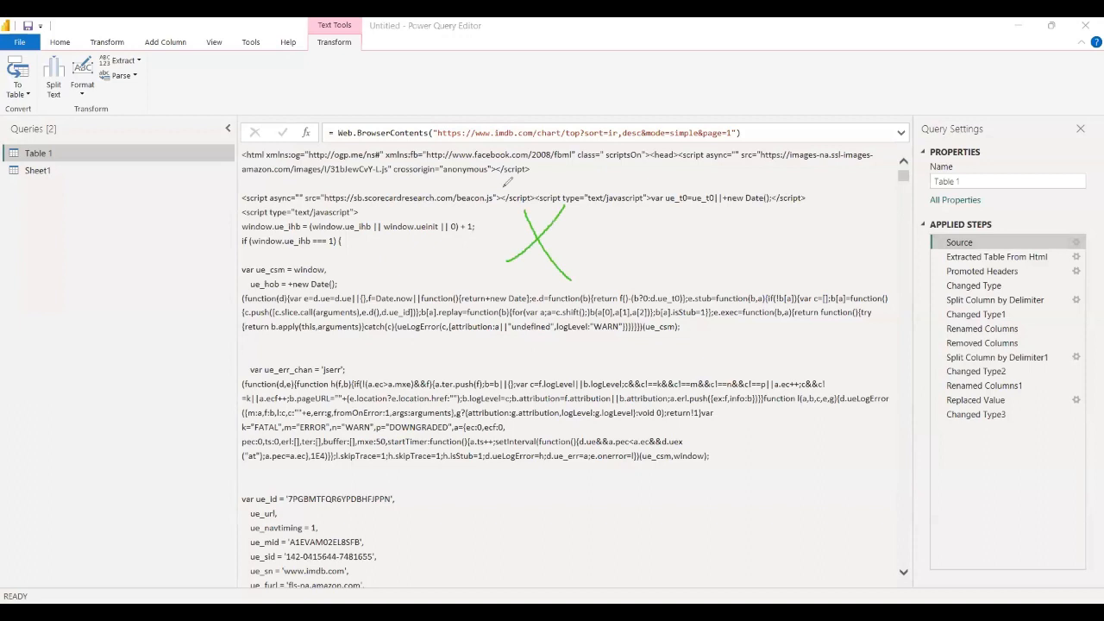
pyautogui.press('Escape')
pyautogui.click(438, 134)
pyautogui.moveTo(438, 134); pyautogui.dragTo(733, 132)
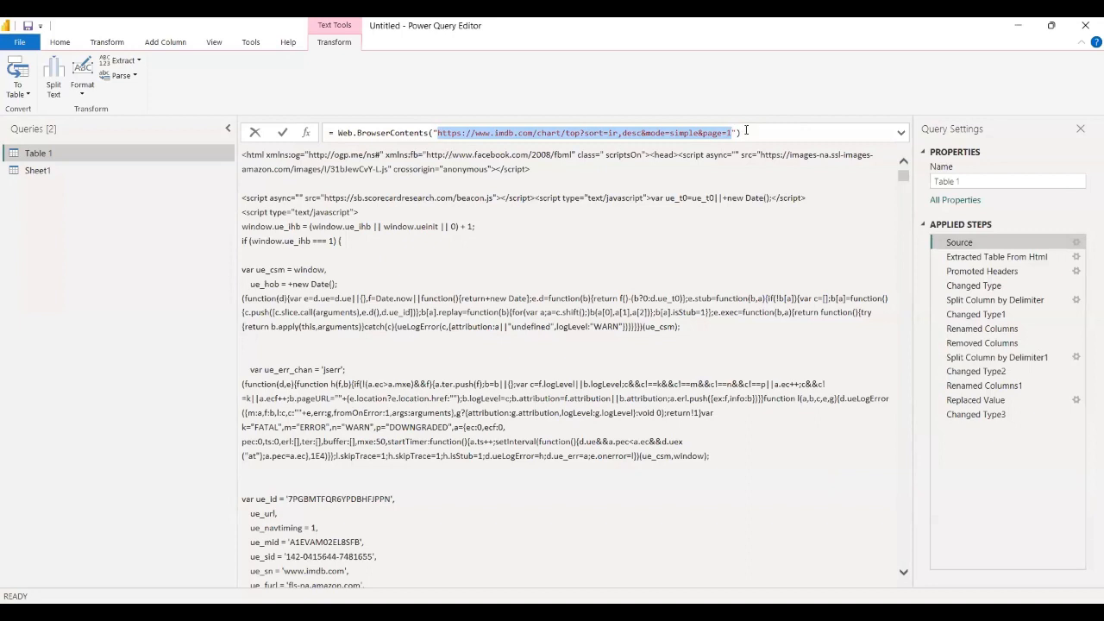
# Review the Extracted Table From Html step, the options for using the first row as headers, and the Promoted Headers step.
pyautogui.click(996, 257)
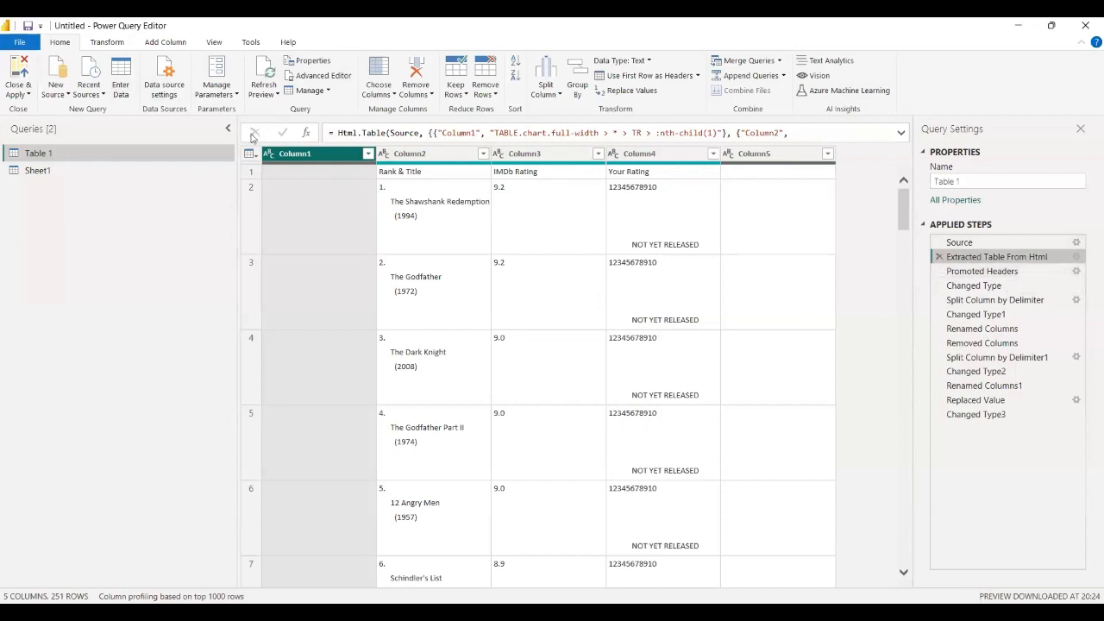
pyautogui.click(98, 44)
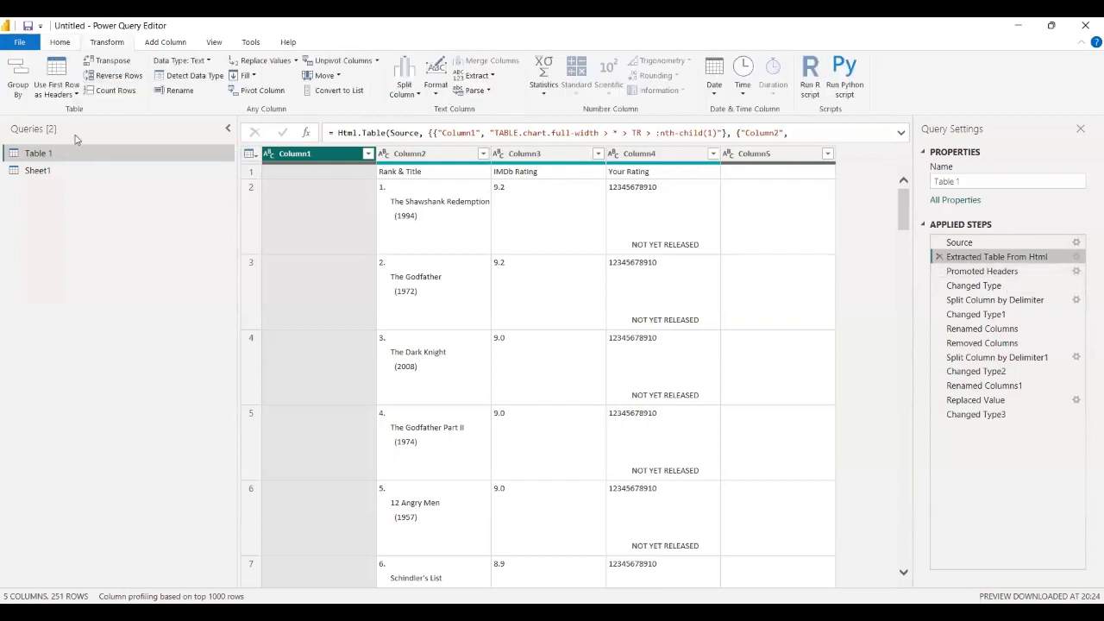
pyautogui.click(76, 94)
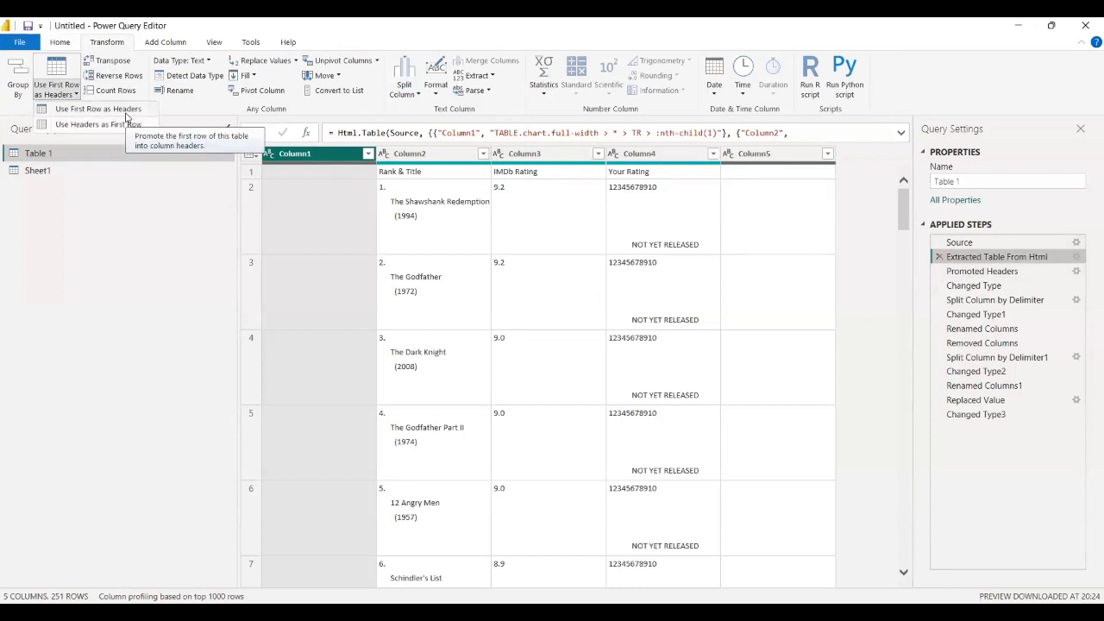
pyautogui.click(973, 272)
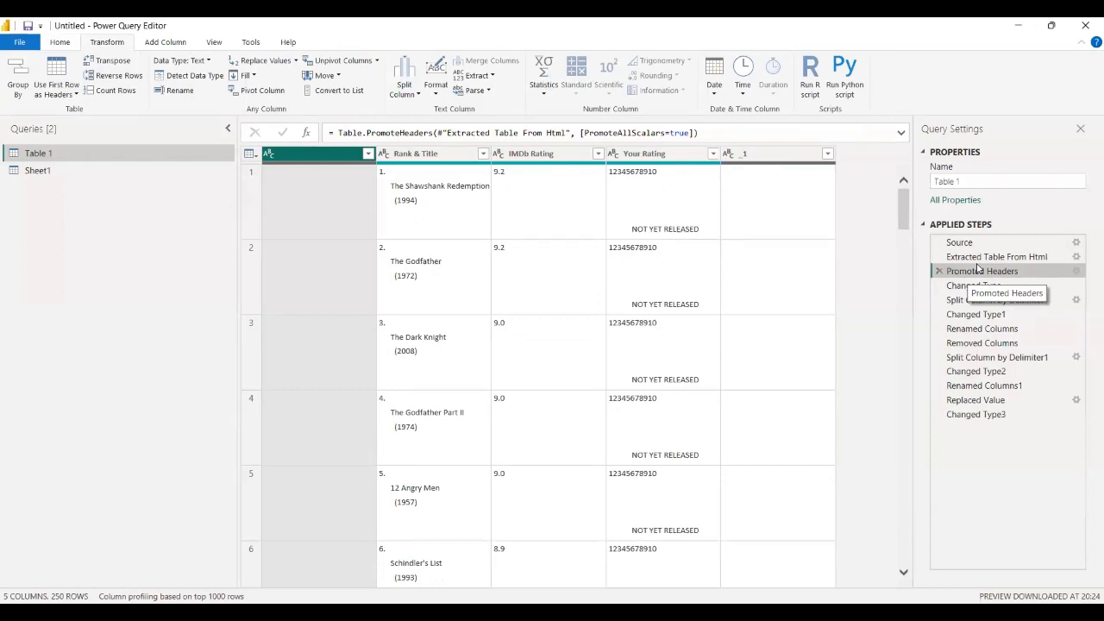
# Compare the IMDb Rating column's data type between the Promoted Headers and Changed Type steps.
pyautogui.click(973, 286)
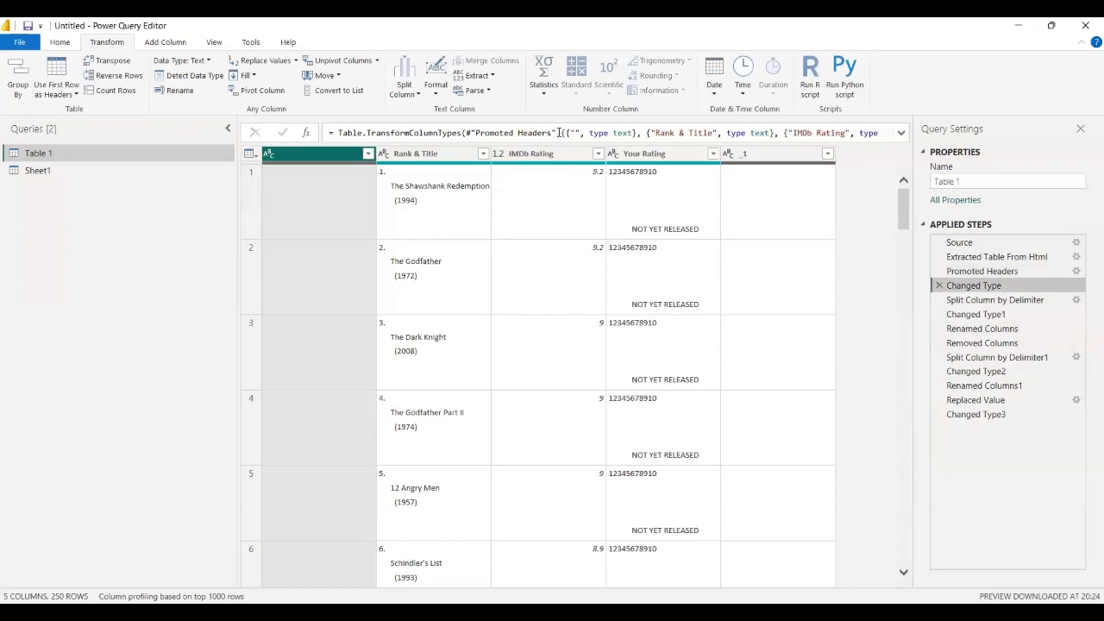
pyautogui.click(1000, 271)
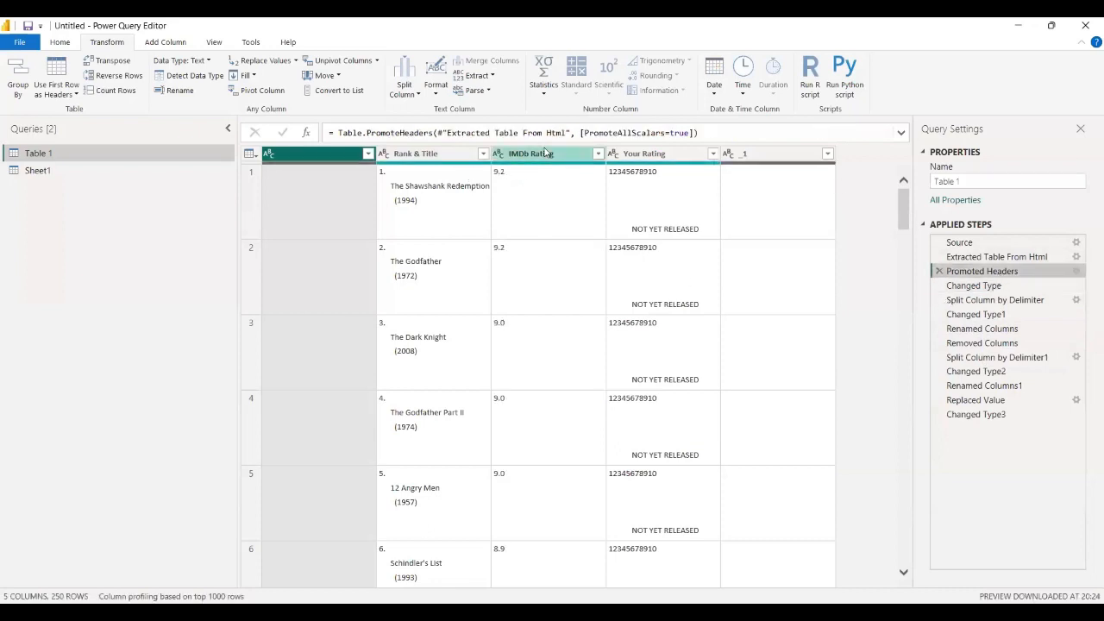
pyautogui.click(545, 152)
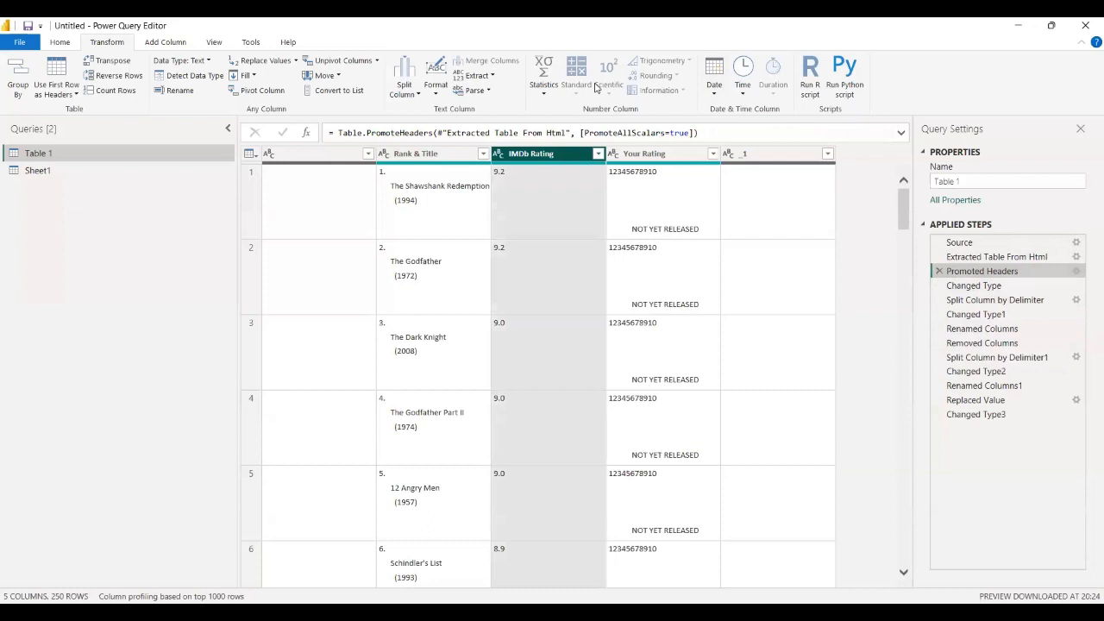
pyautogui.click(59, 41)
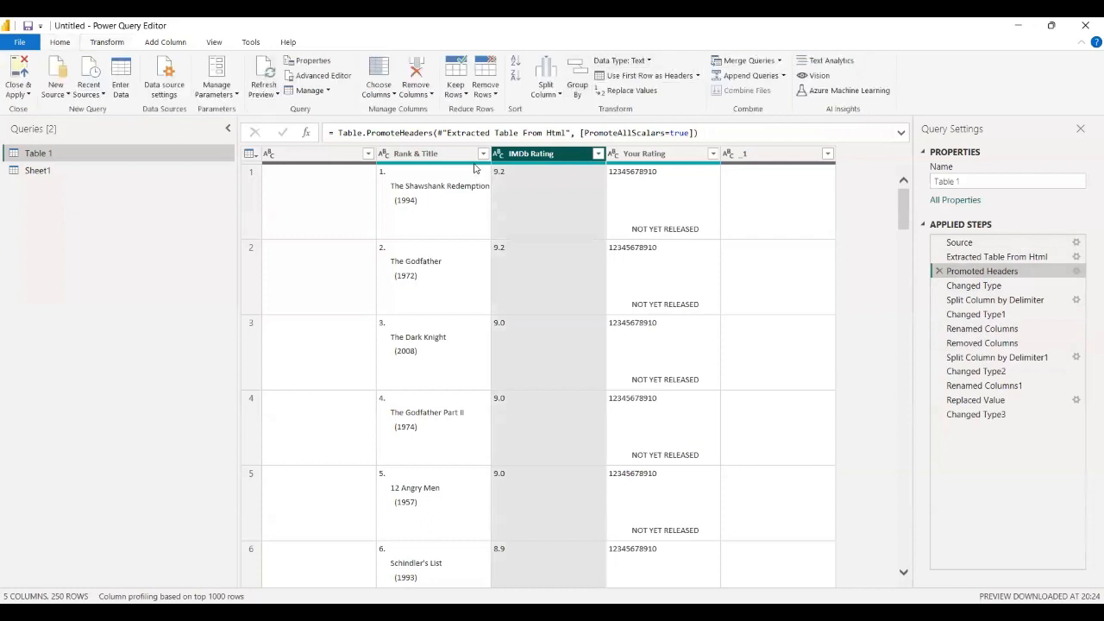
pyautogui.click(988, 292)
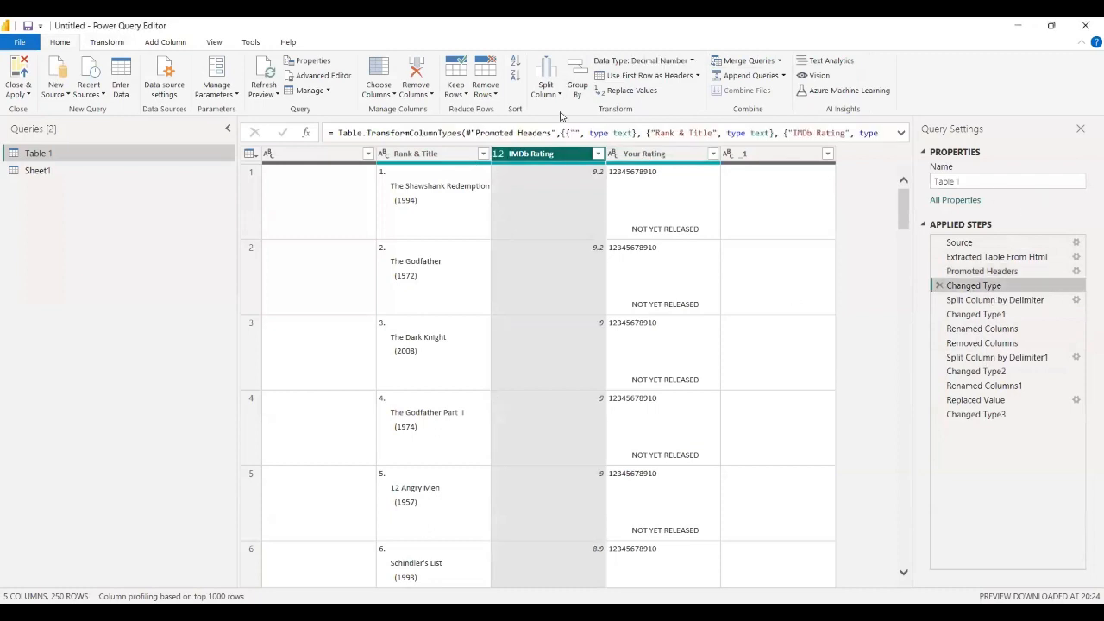
pyautogui.hotkey('alt', 'Tab')
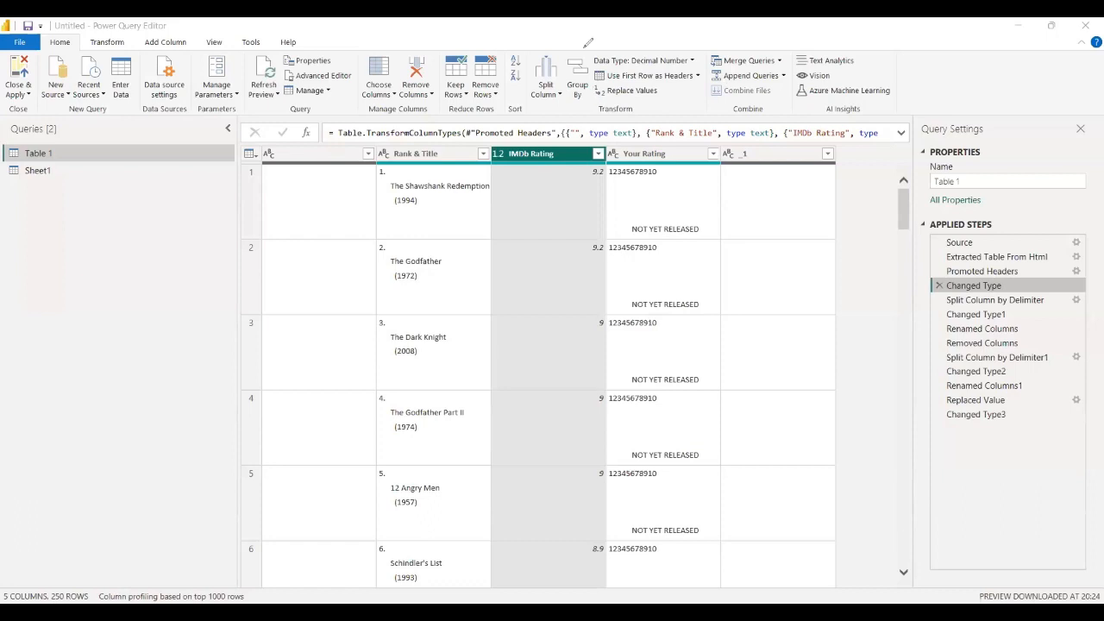
pyautogui.moveTo(584, 47); pyautogui.dragTo(711, 46)
pyautogui.moveTo(635, 74); pyautogui.dragTo(625, 38)
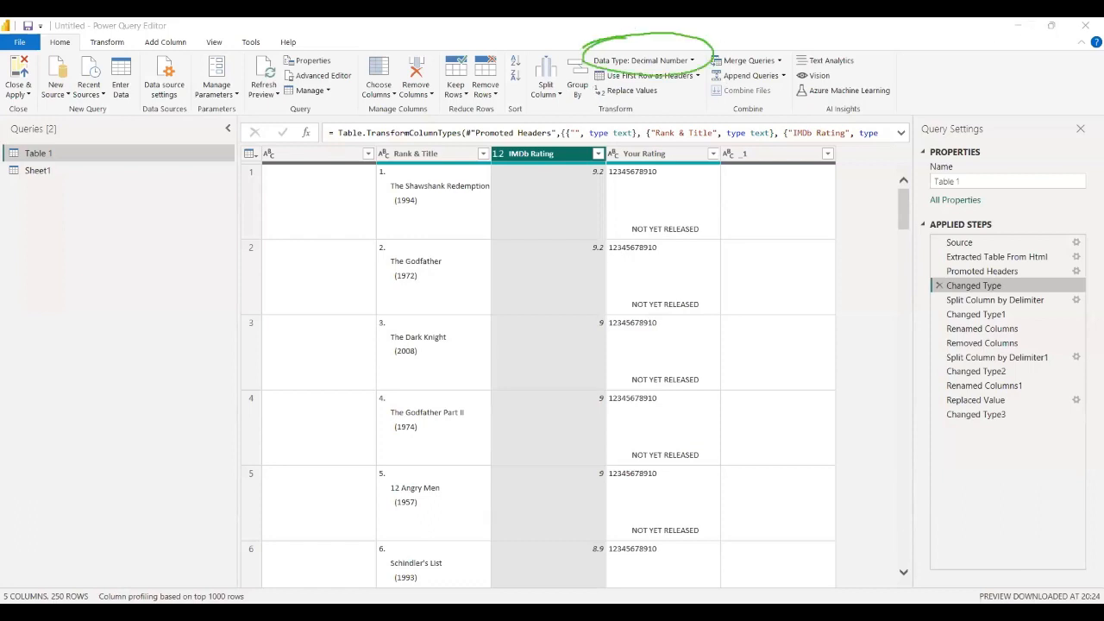
# Go through the applied steps one by one, from Split Column by Delimiter to Renamed Columns1.
pyautogui.click(998, 304)
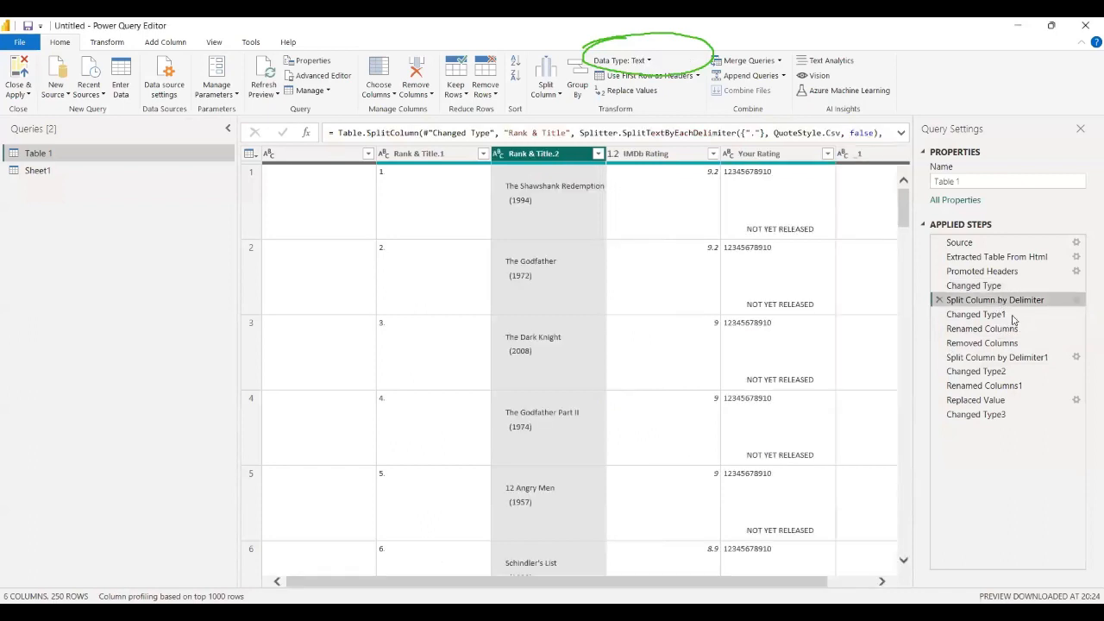
pyautogui.click(1013, 315)
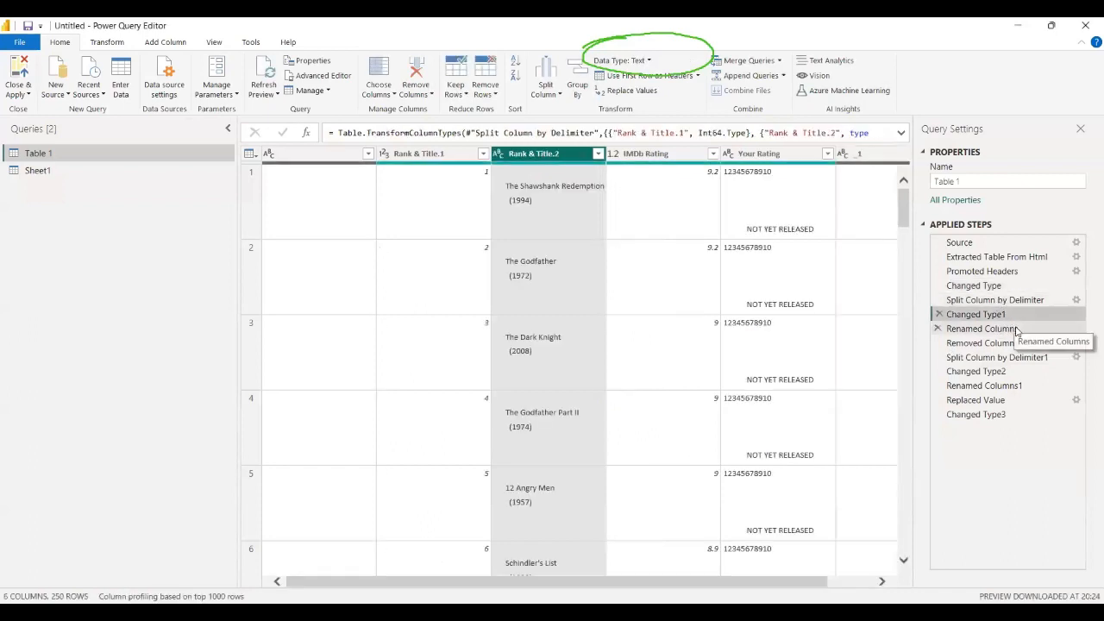
pyautogui.click(1004, 330)
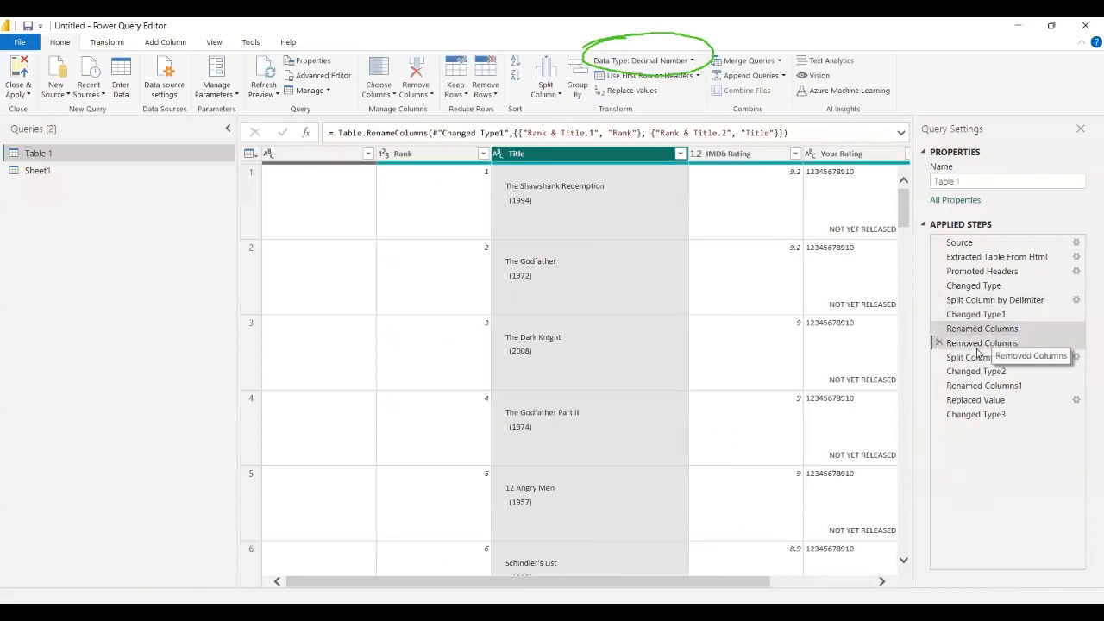
pyautogui.click(978, 347)
pyautogui.click(980, 360)
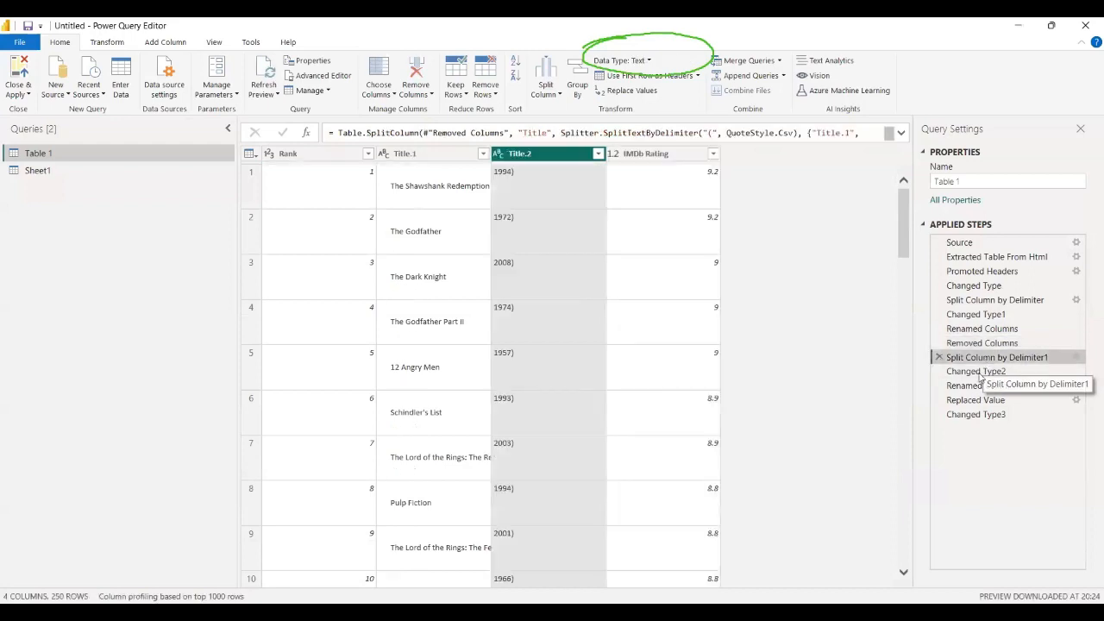
pyautogui.click(979, 374)
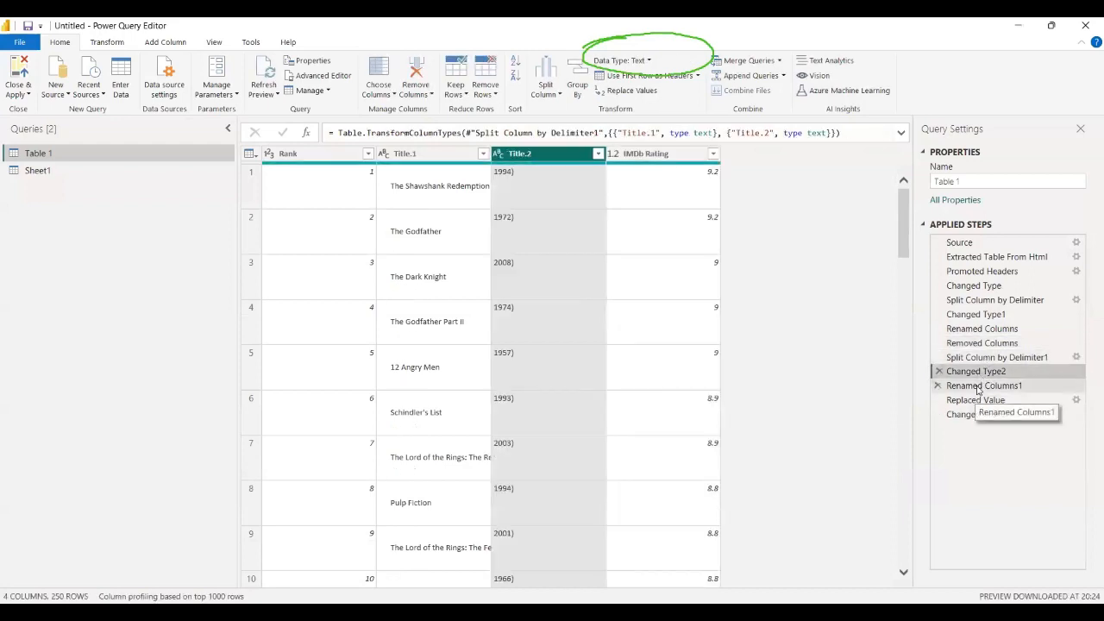
pyautogui.click(977, 388)
# Inspect the Replaced Value step's find and replace settings without changing them, and return to the Changed Type3 step.
pyautogui.click(976, 402)
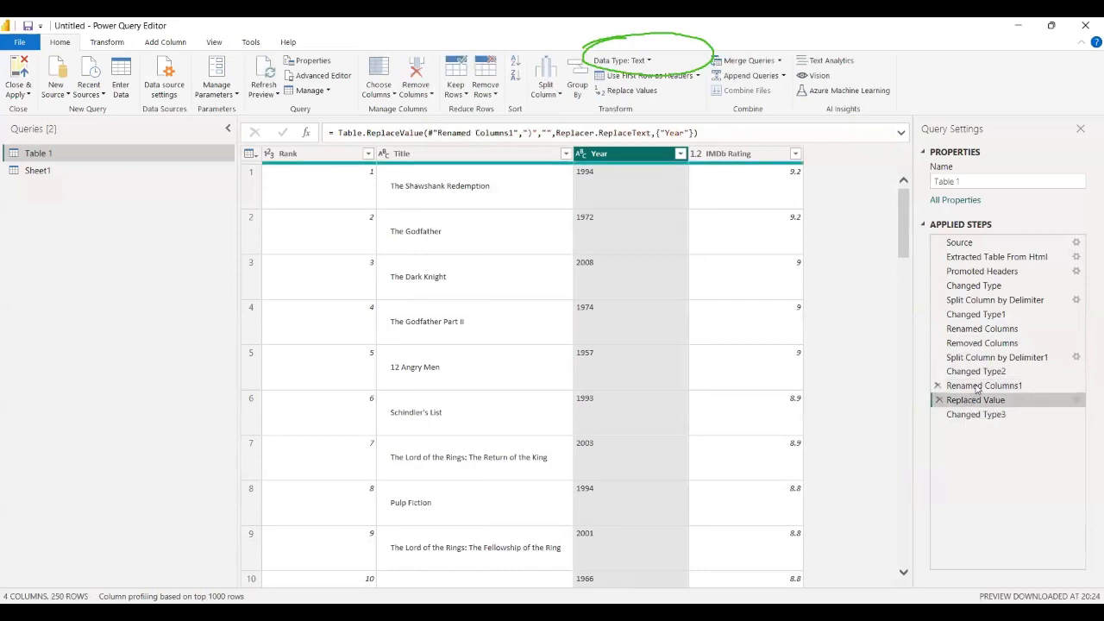
pyautogui.click(1076, 401)
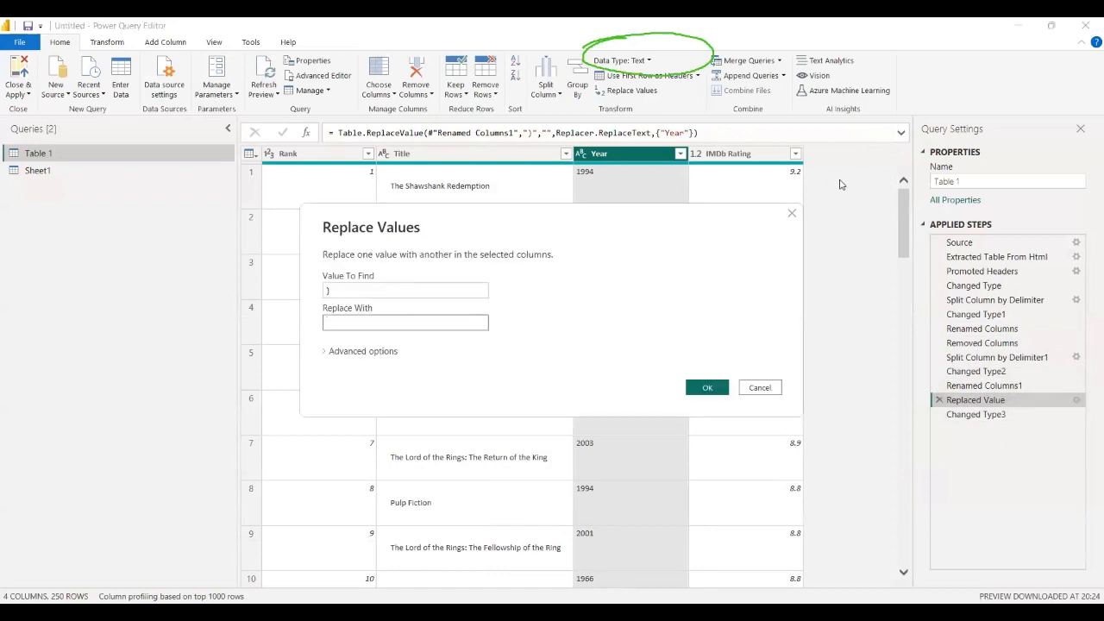
pyautogui.click(791, 212)
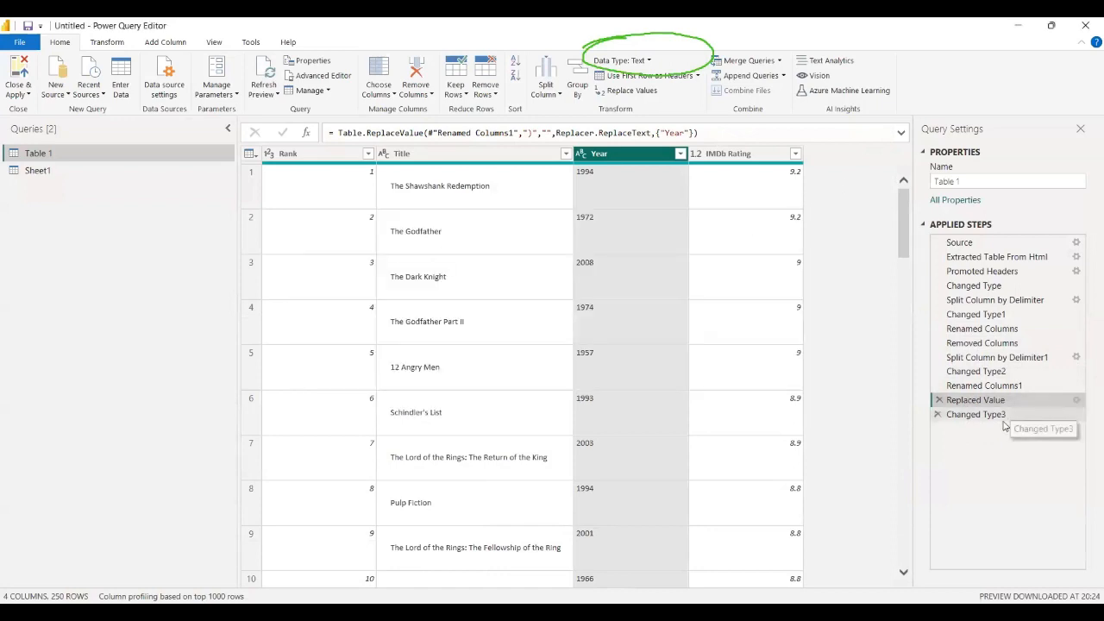
pyautogui.click(1002, 418)
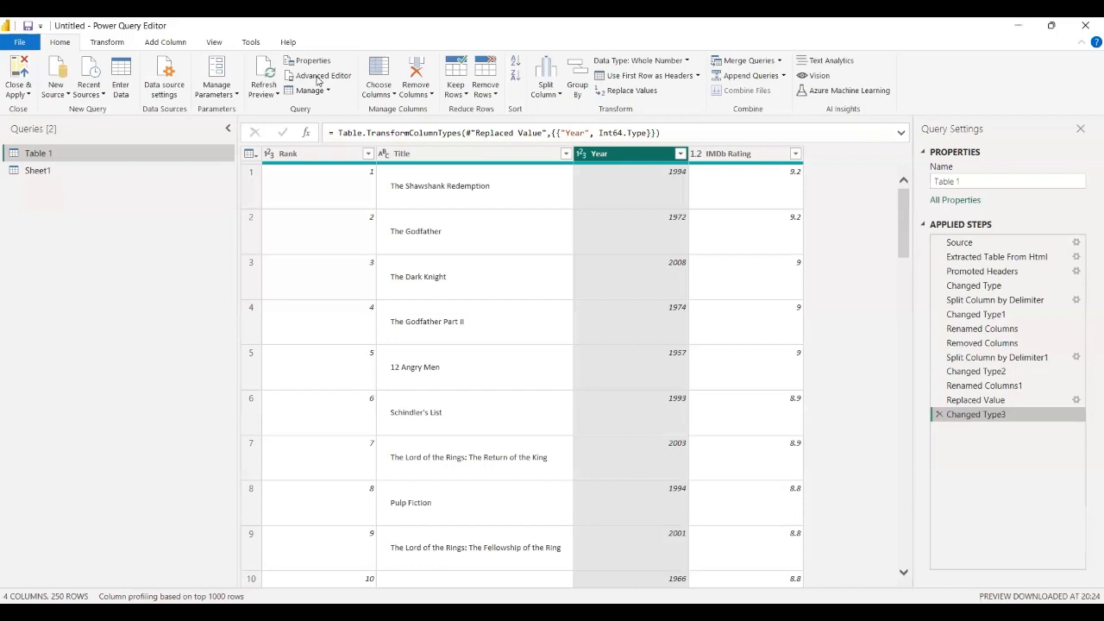
# Examine Table 1's M code in the Advanced Editor, including the lines from Renamed Columns1 to Changed Type3, and close it without changes.
pyautogui.click(323, 77)
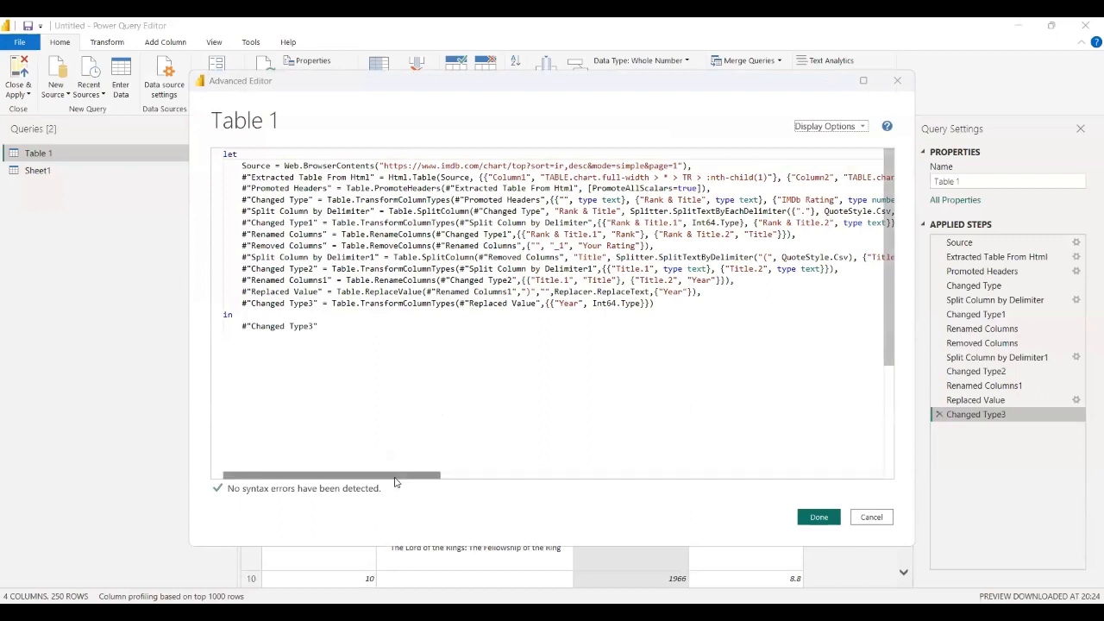
pyautogui.moveTo(395, 477)
pyautogui.mouseDown()
pyautogui.moveTo(379, 478)
pyautogui.moveTo(403, 488)
pyautogui.mouseUp()
pyautogui.moveTo(312, 476); pyautogui.dragTo(304, 480)
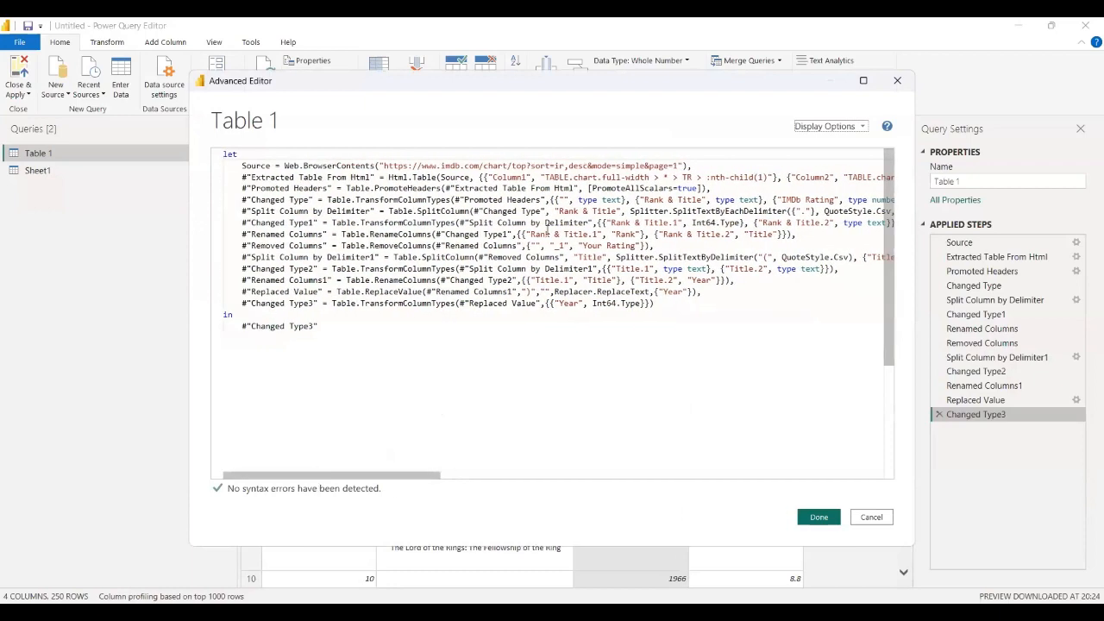
pyautogui.hotkey('alt', 'Tab')
pyautogui.moveTo(674, 320); pyautogui.dragTo(179, 170)
pyautogui.click(403, 257)
pyautogui.click(243, 283)
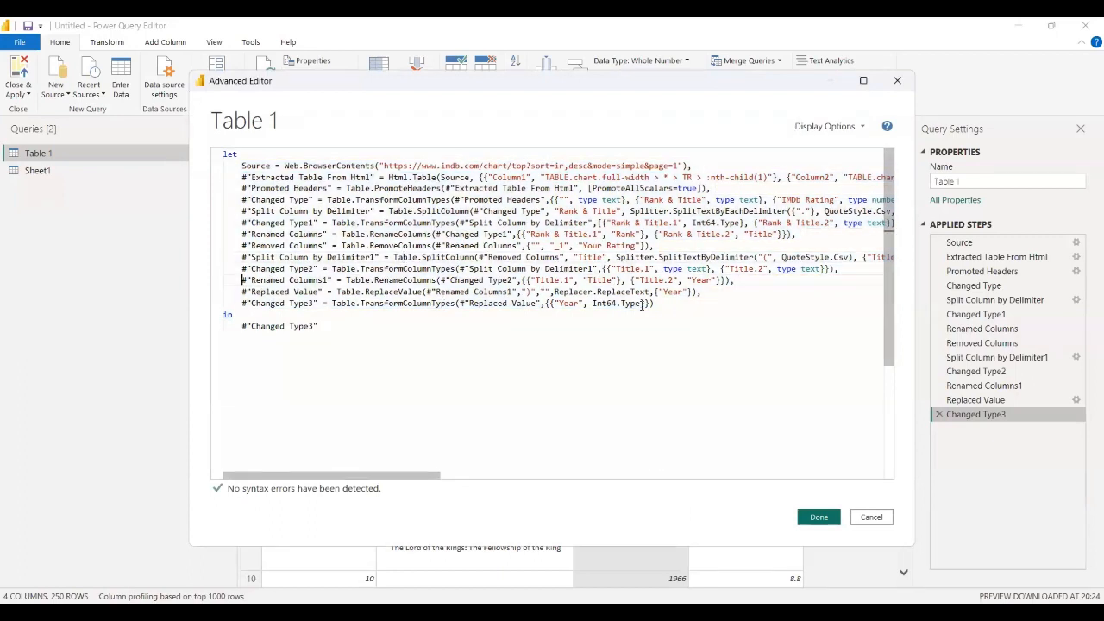
pyautogui.keyDown('shift'); pyautogui.click(641, 305); pyautogui.keyUp('shift')
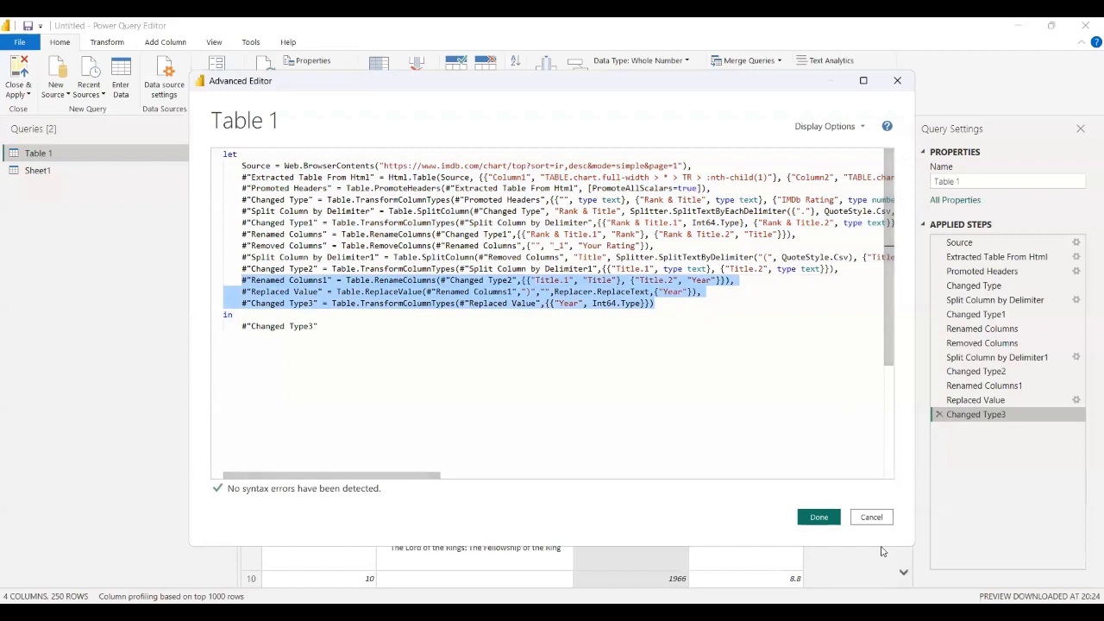
pyautogui.click(873, 522)
pyautogui.click(818, 516)
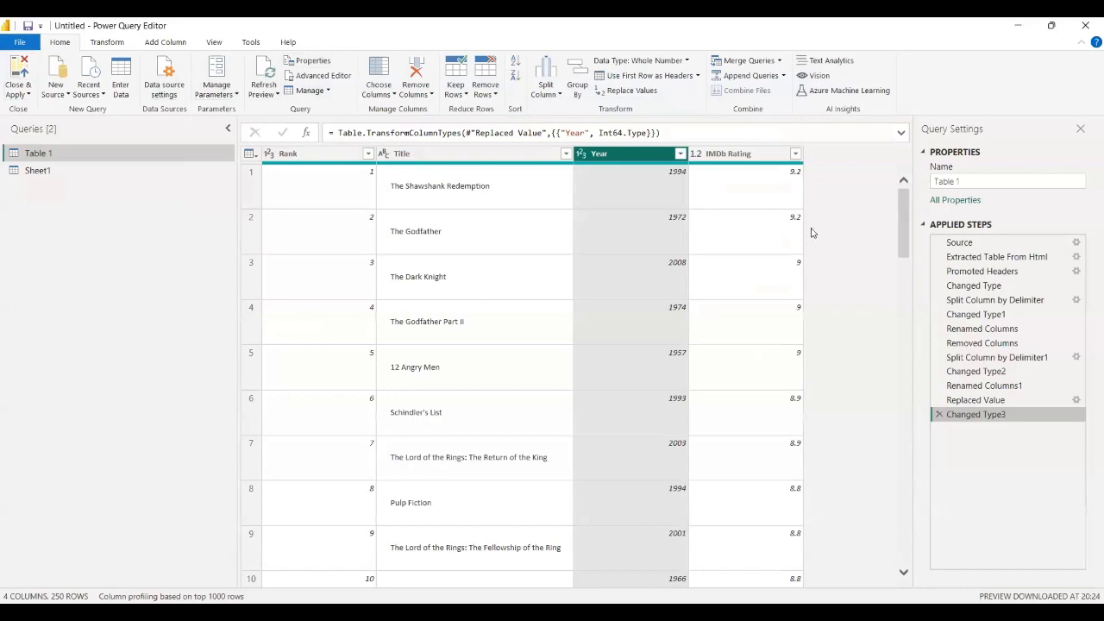
# Open the Sheet1 query and look over its columns from Row ID to Customer ID.
pyautogui.click(60, 170)
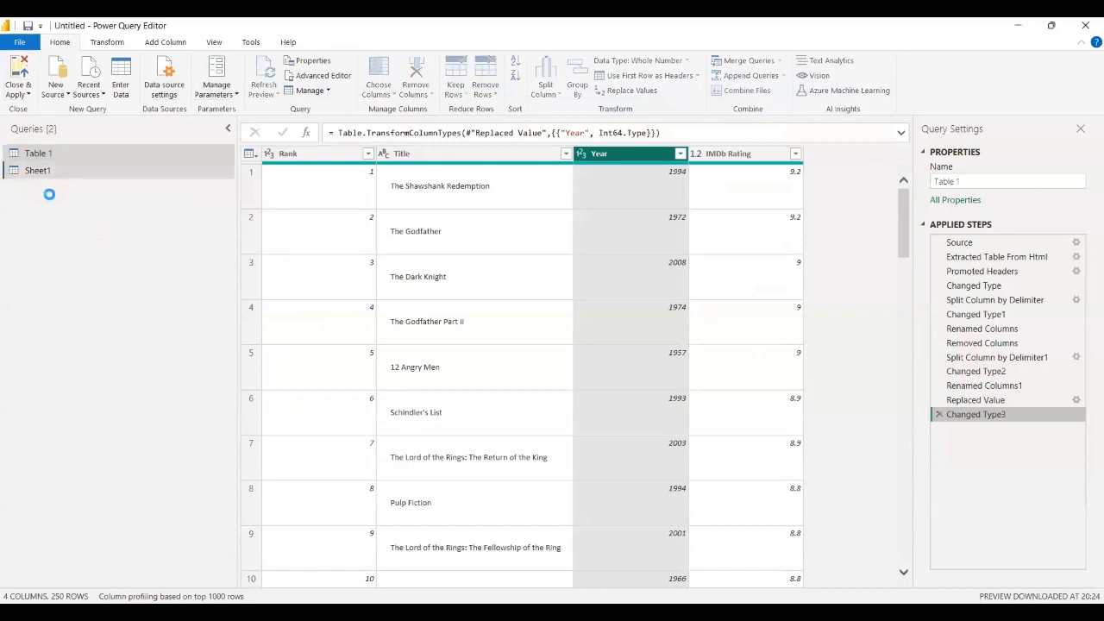
pyautogui.hscroll(15, 374, 580)
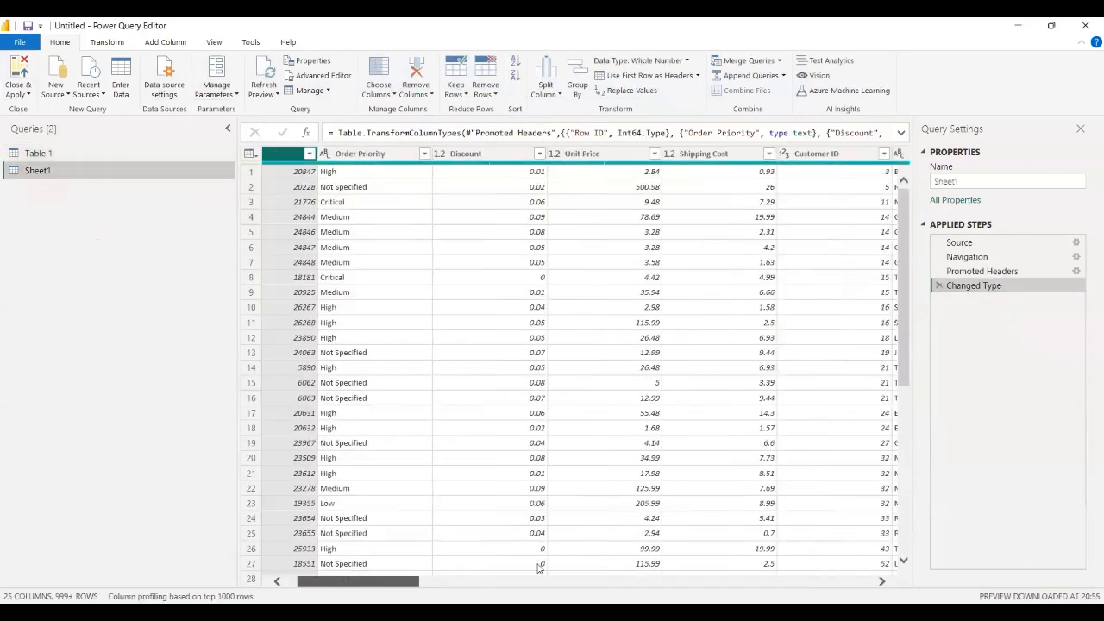
pyautogui.moveTo(231, 577); pyautogui.dragTo(418, 178)
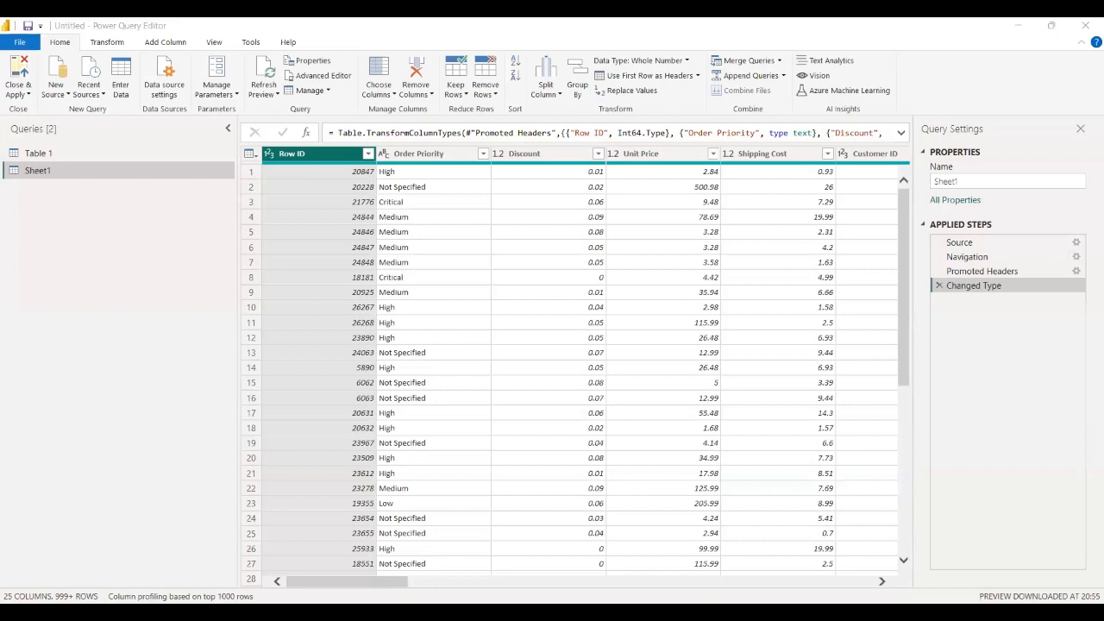
# Count the rows of the Sheet1 query and remove the row-count step again.
pyautogui.click(107, 42)
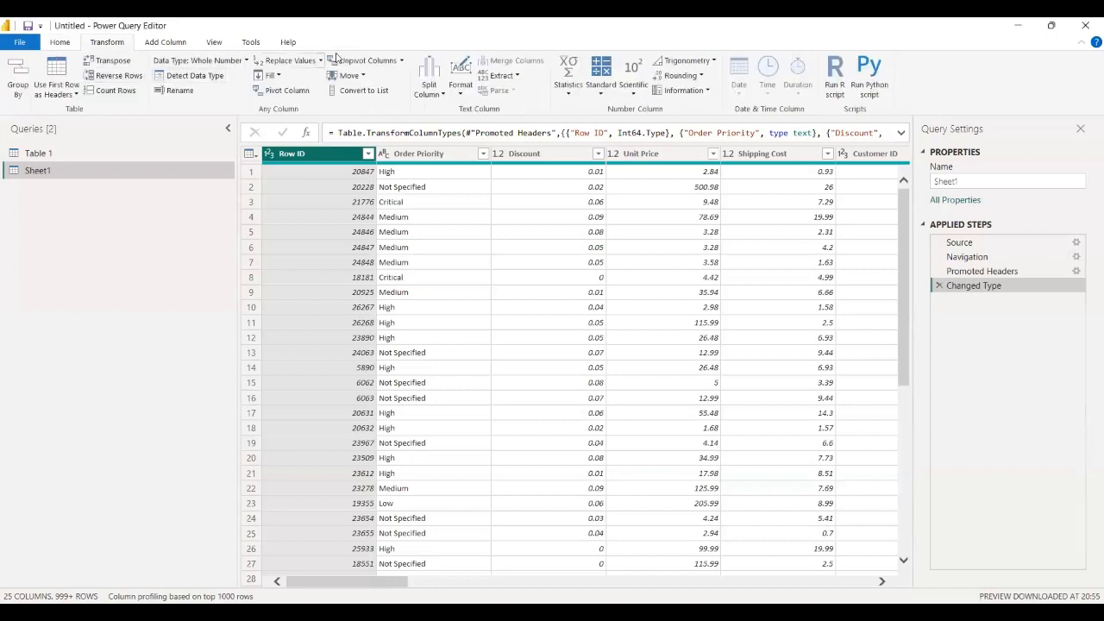
pyautogui.click(114, 90)
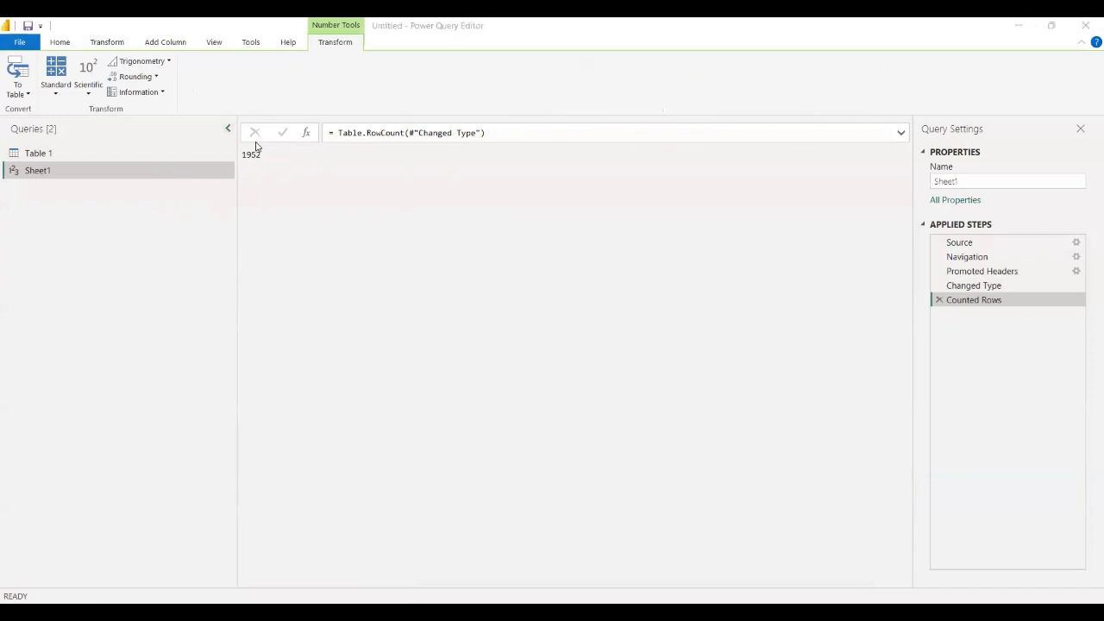
pyautogui.click(941, 300)
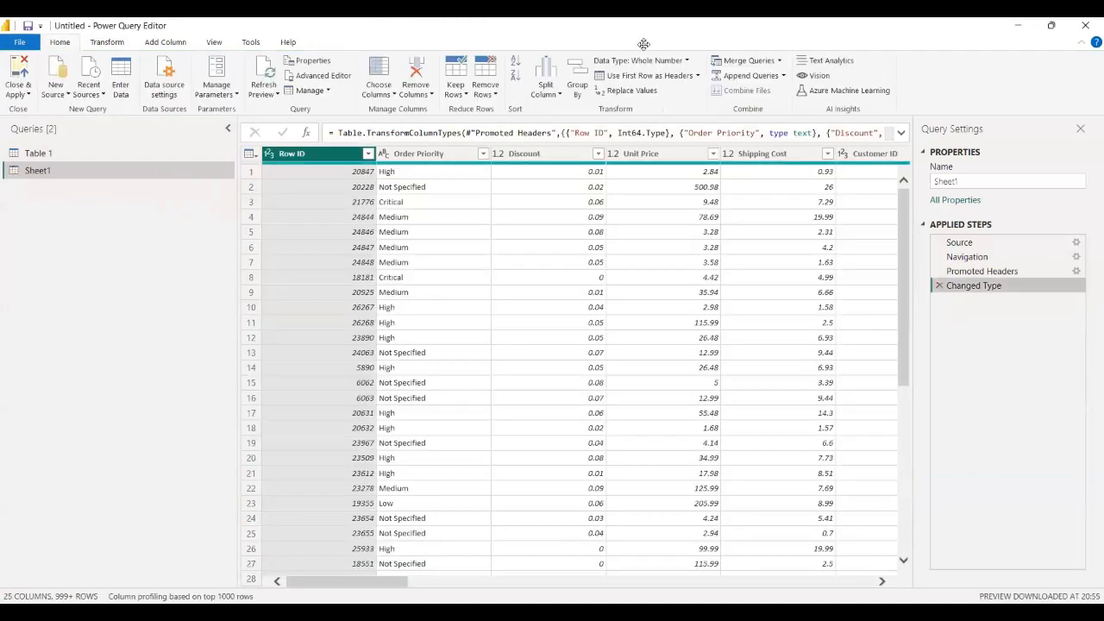
# Review the Replace Values, Fill, Data Type and Split Column options among the transform commands without applying any to Sheet1.
pyautogui.click(107, 42)
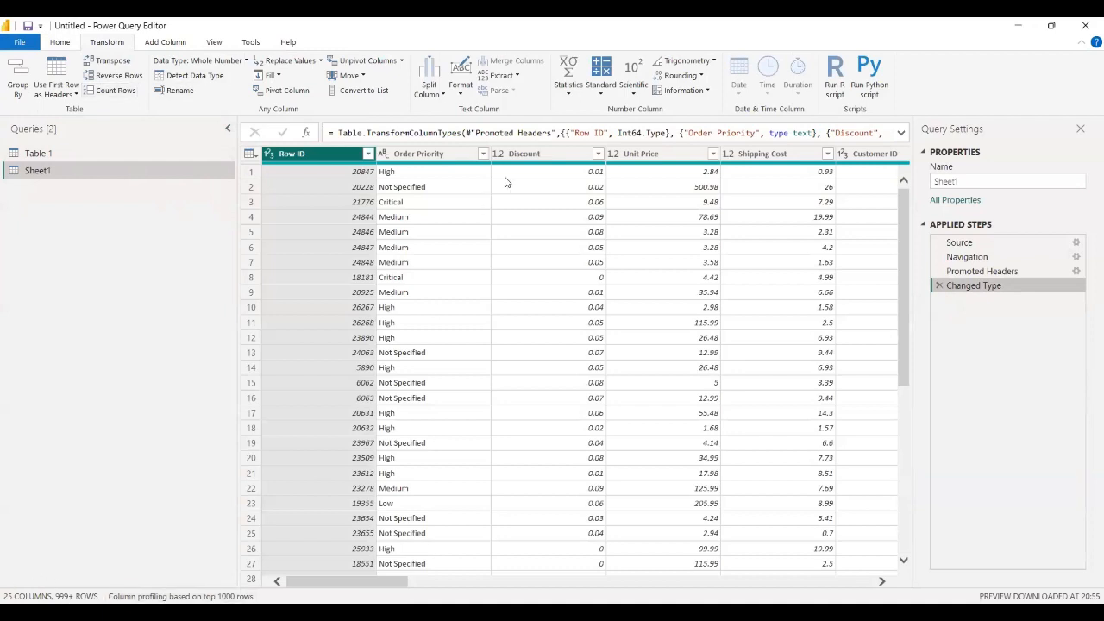
pyautogui.moveTo(5, 590)
pyautogui.mouseDown()
pyautogui.moveTo(119, 576)
pyautogui.moveTo(110, 601)
pyautogui.moveTo(21, 584)
pyautogui.mouseUp()
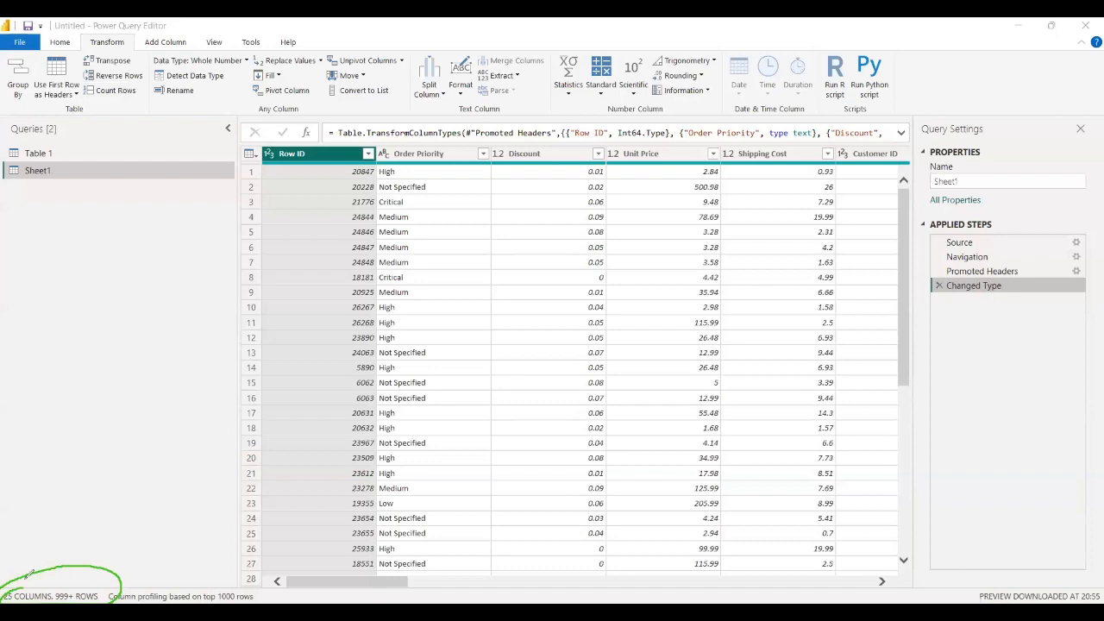
pyautogui.press('Escape')
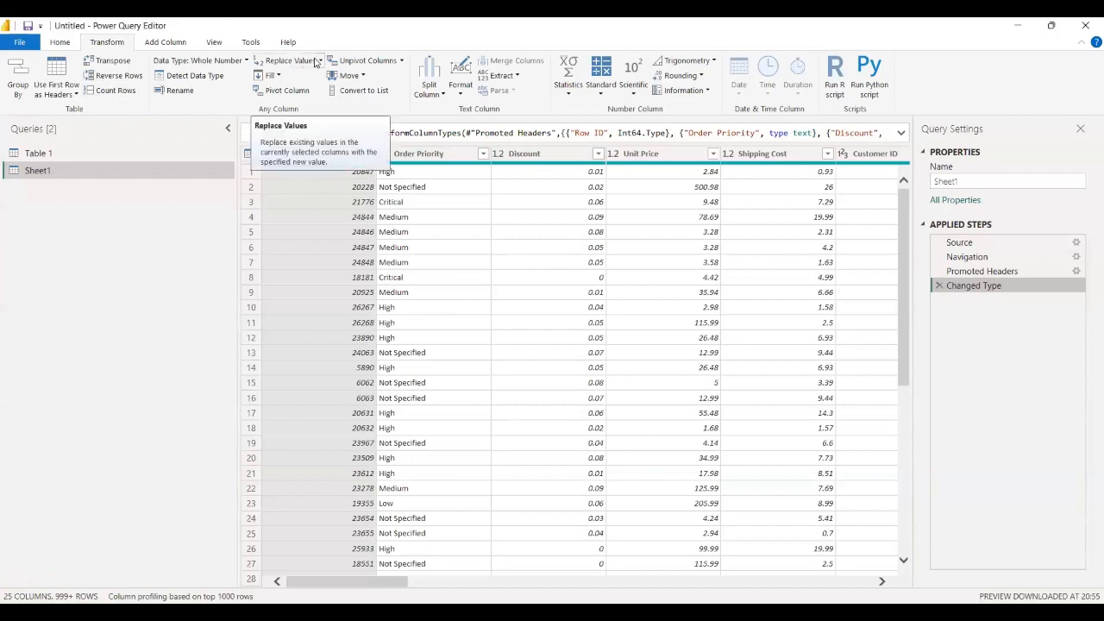
pyautogui.click(315, 62)
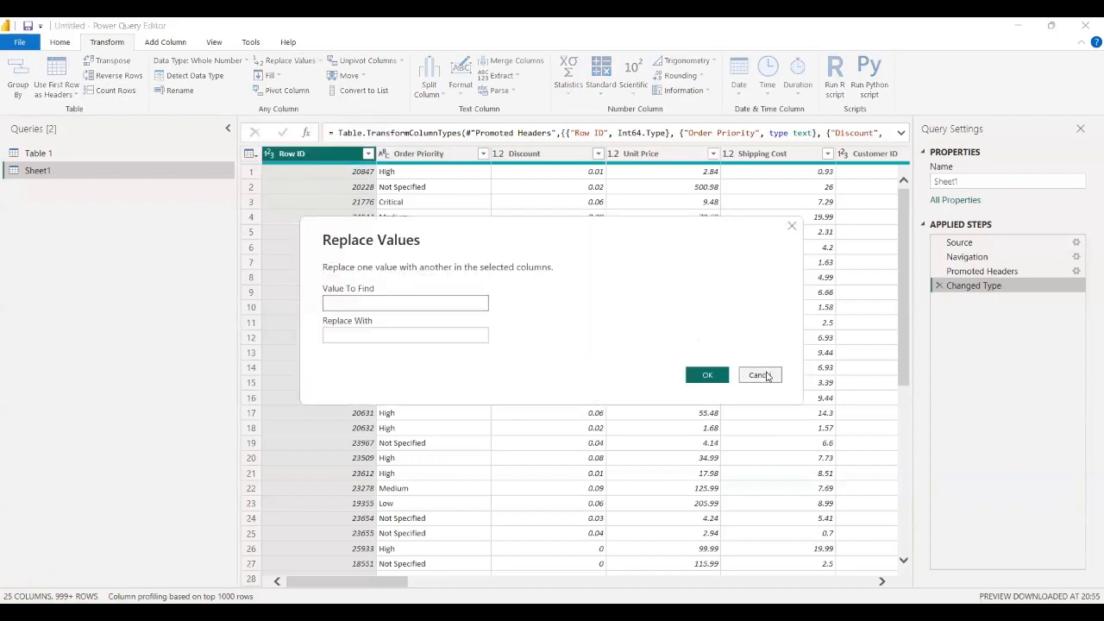
pyautogui.press('Escape')
pyautogui.click(277, 78)
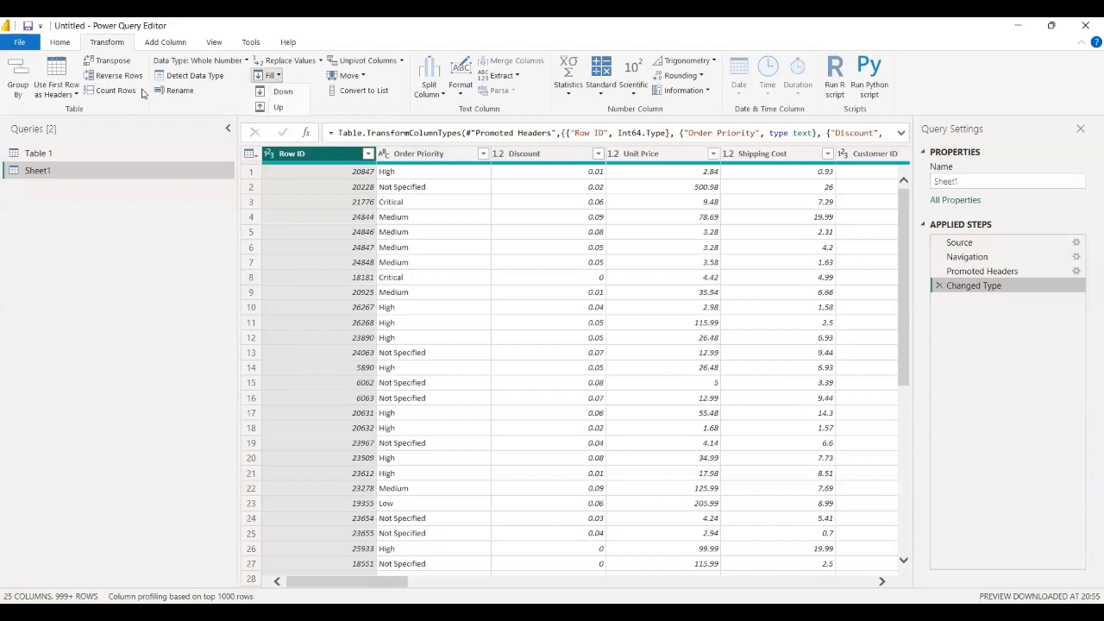
pyautogui.click(233, 60)
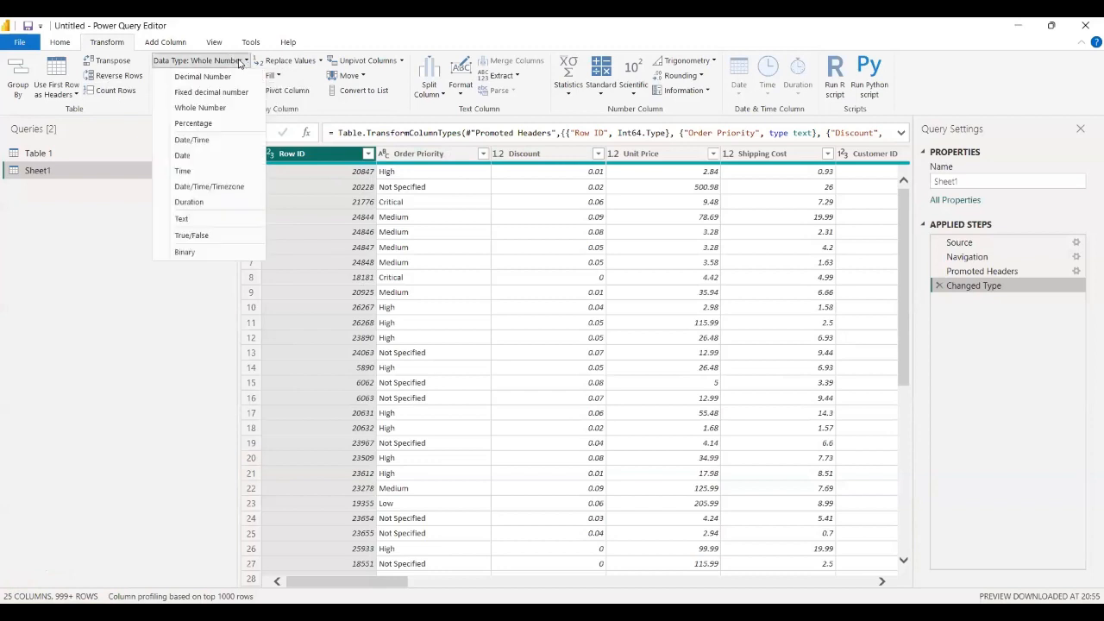
pyautogui.click(438, 96)
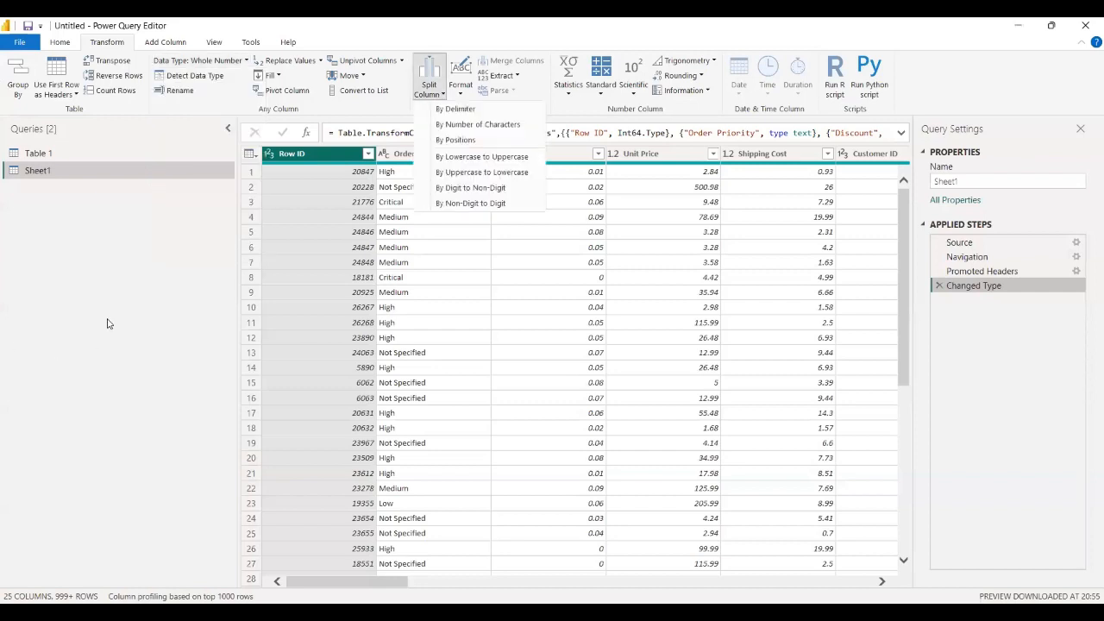
pyautogui.click(362, 137)
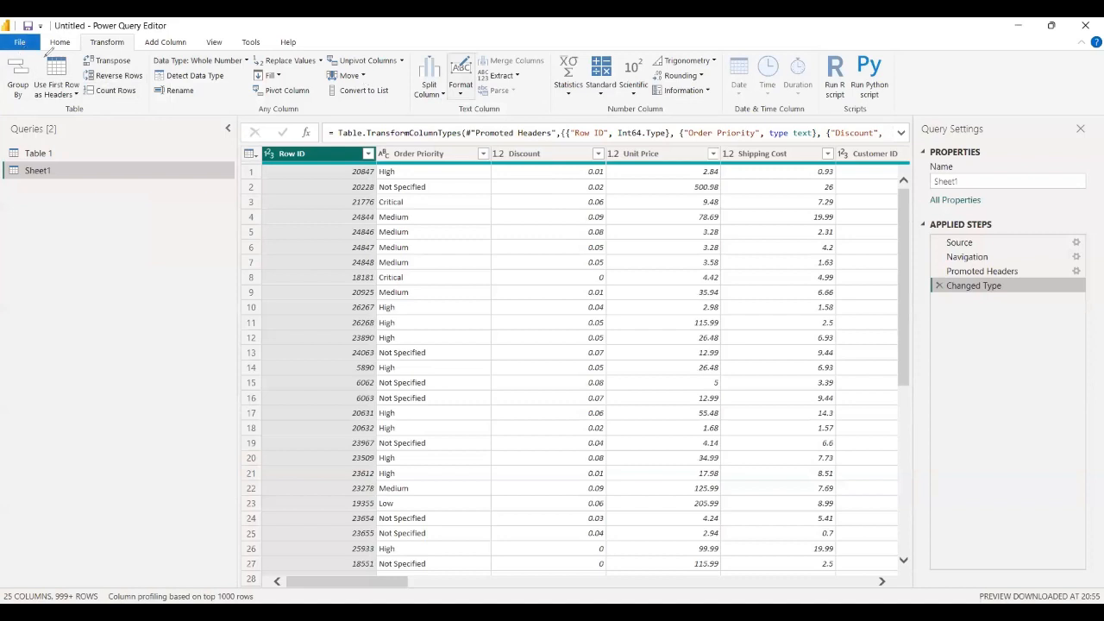
# Browse the Sheet1 columns from Order Priority to Customer Segment.
pyautogui.moveTo(45, 58)
pyautogui.mouseDown()
pyautogui.moveTo(8, 107)
pyautogui.moveTo(36, 55)
pyautogui.mouseUp()
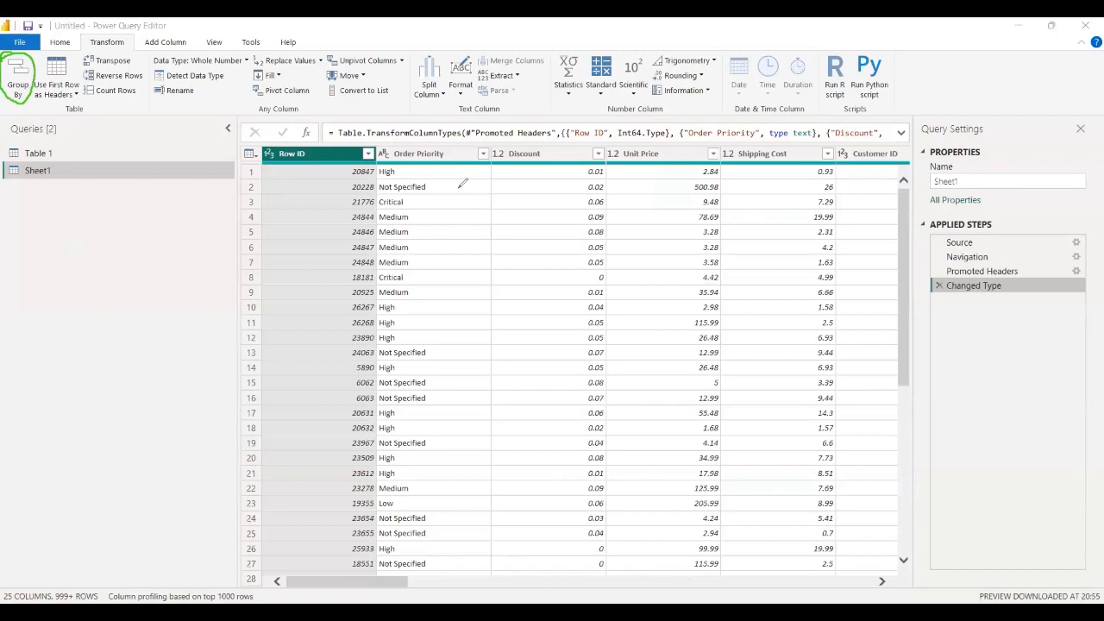
pyautogui.press('Escape')
pyautogui.press('Right')
pyautogui.press('Right')
pyautogui.press('Right')
pyautogui.press('Right')
pyautogui.press('Right')
pyautogui.press('Right')
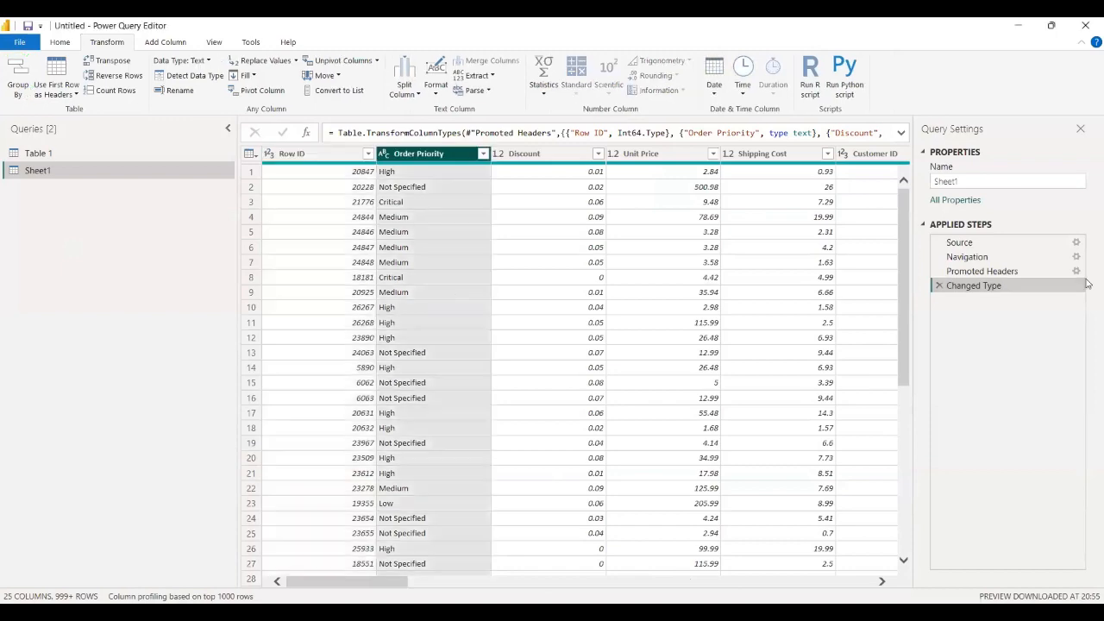
pyautogui.press('Right')
pyautogui.press('Right')
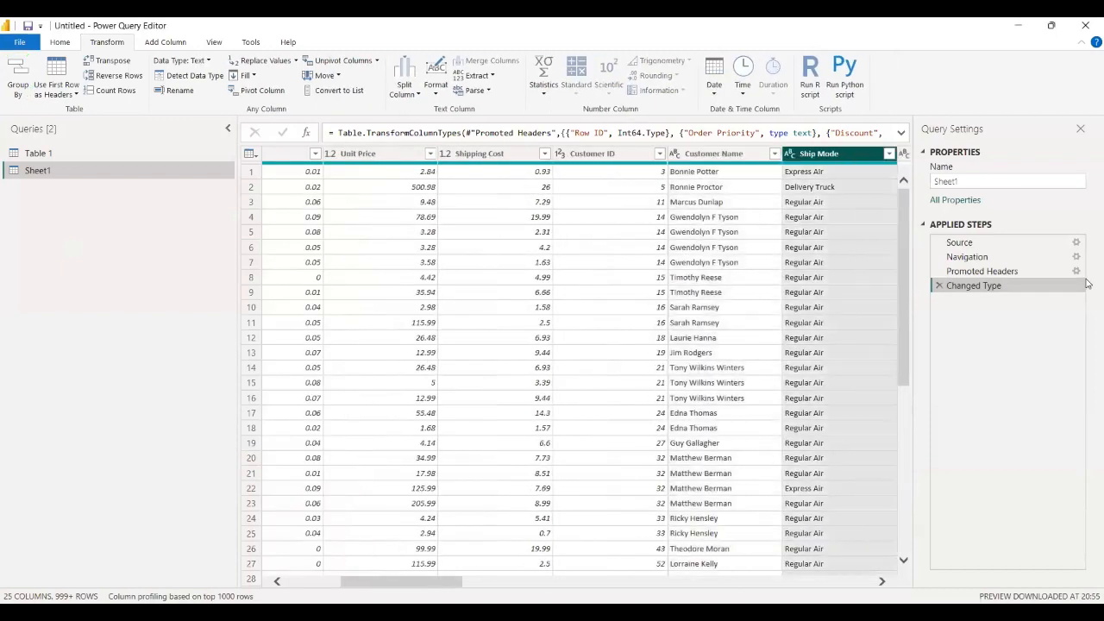
pyautogui.press('Left')
pyautogui.press('Left')
pyautogui.press('Left')
pyautogui.press('Right')
pyautogui.press('Right')
pyautogui.press('Right')
pyautogui.press('Right')
pyautogui.press('Right')
pyautogui.press('Right')
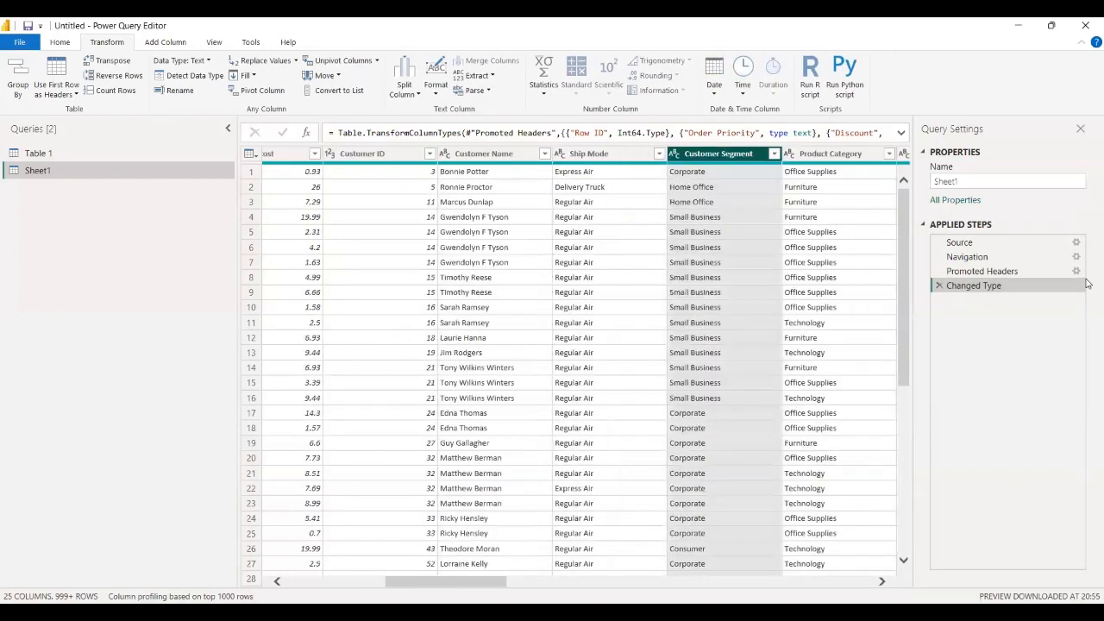
# Examine the Sheet1 columns around Customer Segment and on to Product Name.
pyautogui.press('Left')
pyautogui.press('Left')
pyautogui.press('Left')
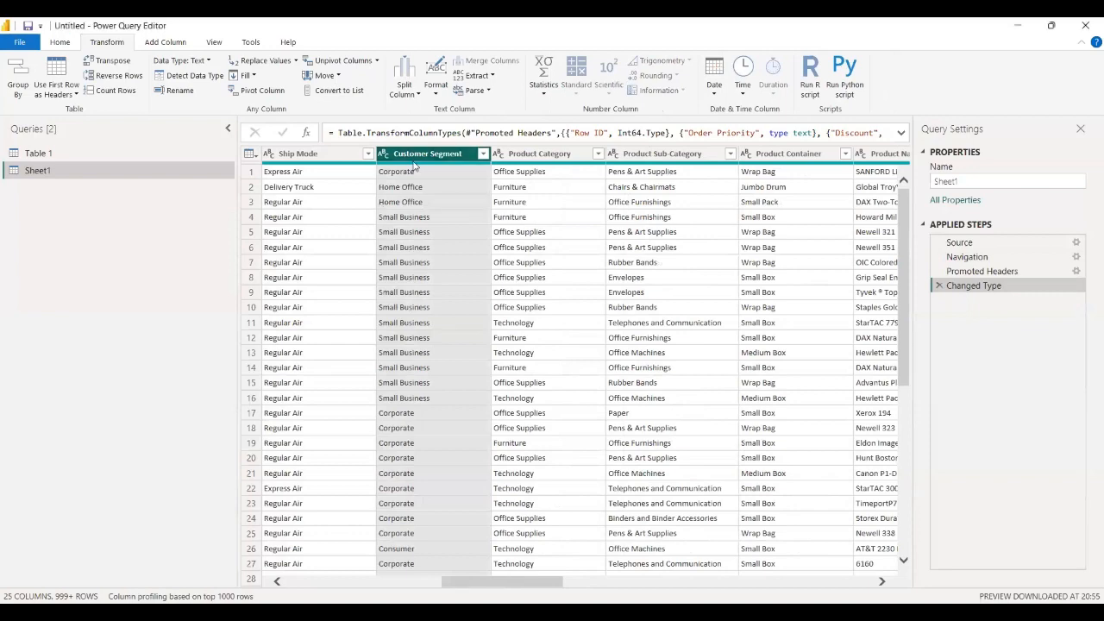
pyautogui.press('Left')
pyautogui.press('Left')
pyautogui.press('Right')
pyautogui.press('Right')
pyautogui.press('Right')
pyautogui.press('Right')
pyautogui.press('Right')
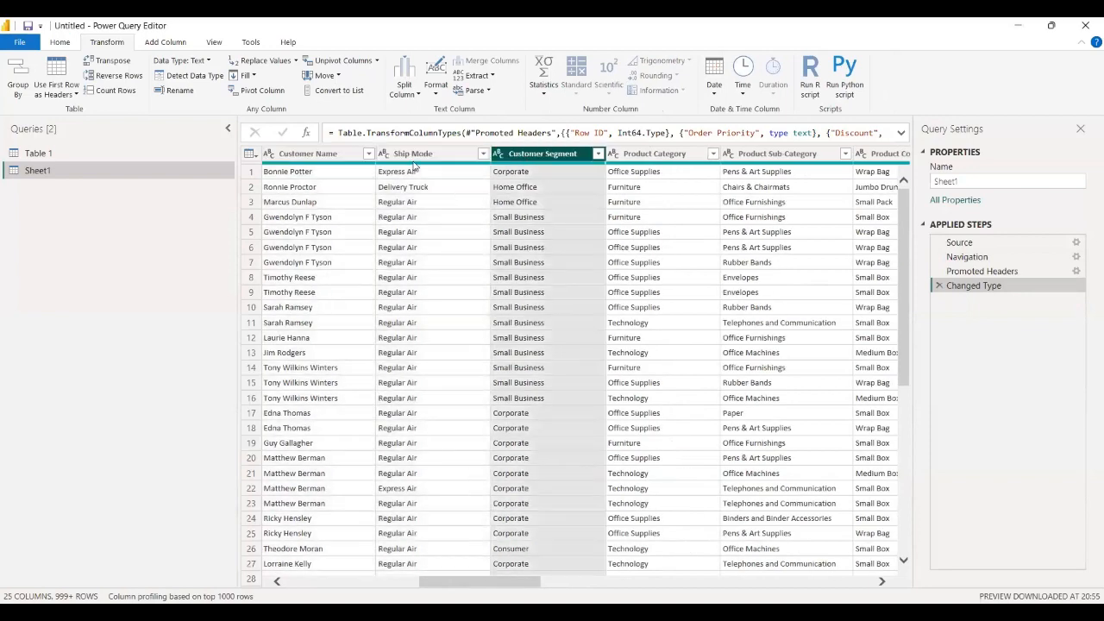
pyautogui.press('Right')
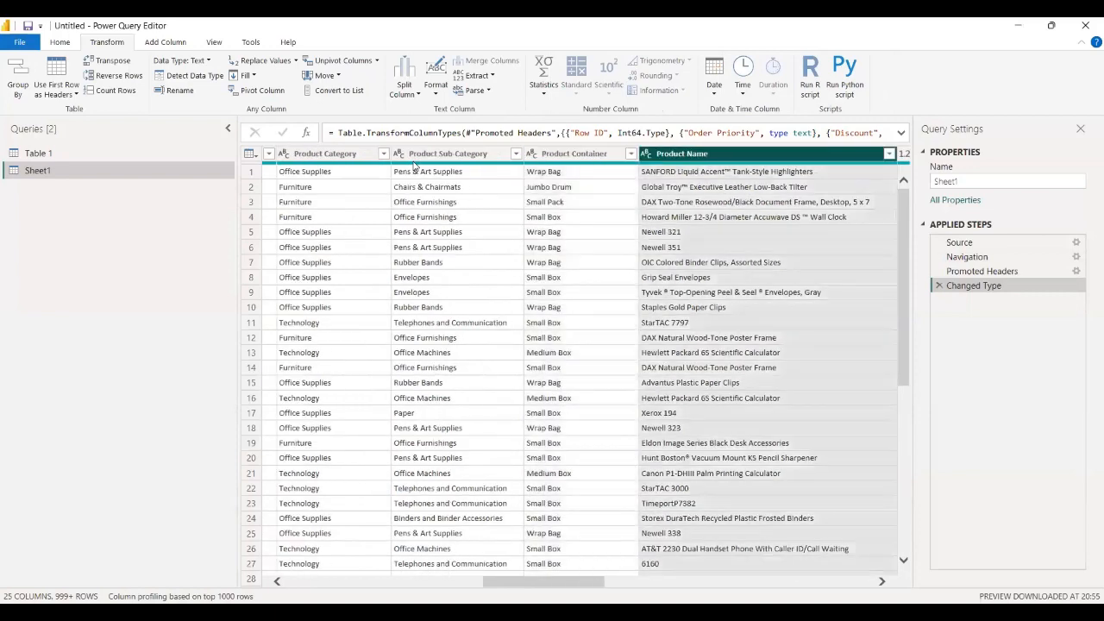
pyautogui.press('Left')
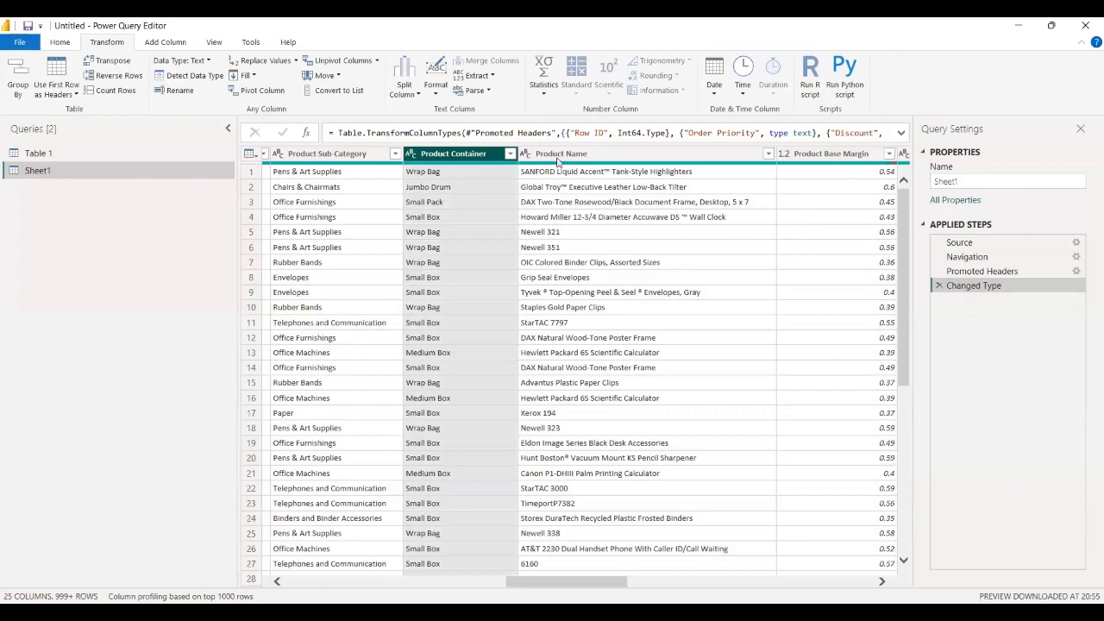
# Go through the remaining Sheet1 columns from Product Container through the region and date fields to Sales.
pyautogui.press('Right')
pyautogui.press('Right')
pyautogui.press('Right')
pyautogui.press('Right')
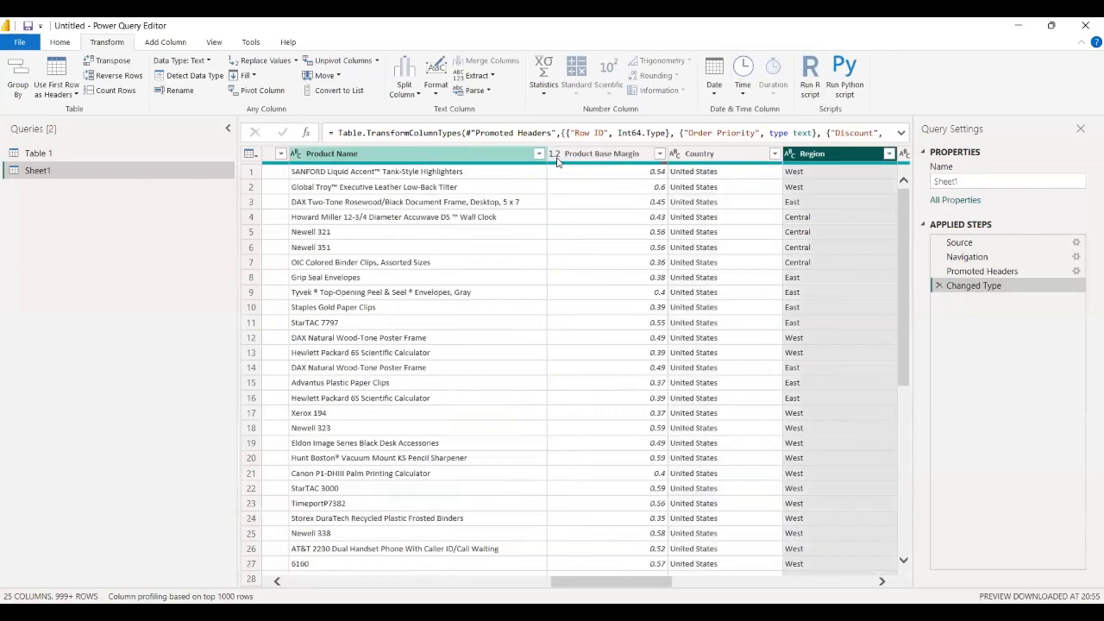
pyautogui.press('Right')
pyautogui.press('Right')
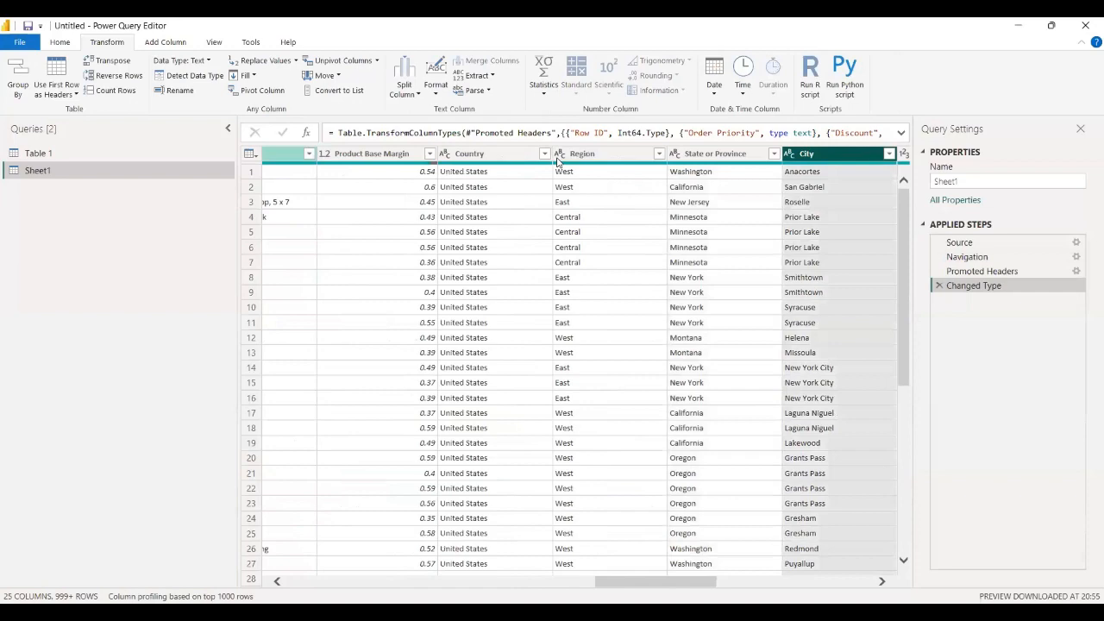
pyautogui.press('Right')
pyautogui.press('Right')
pyautogui.press('Right')
pyautogui.press('Right')
pyautogui.press('Right')
pyautogui.press('Right')
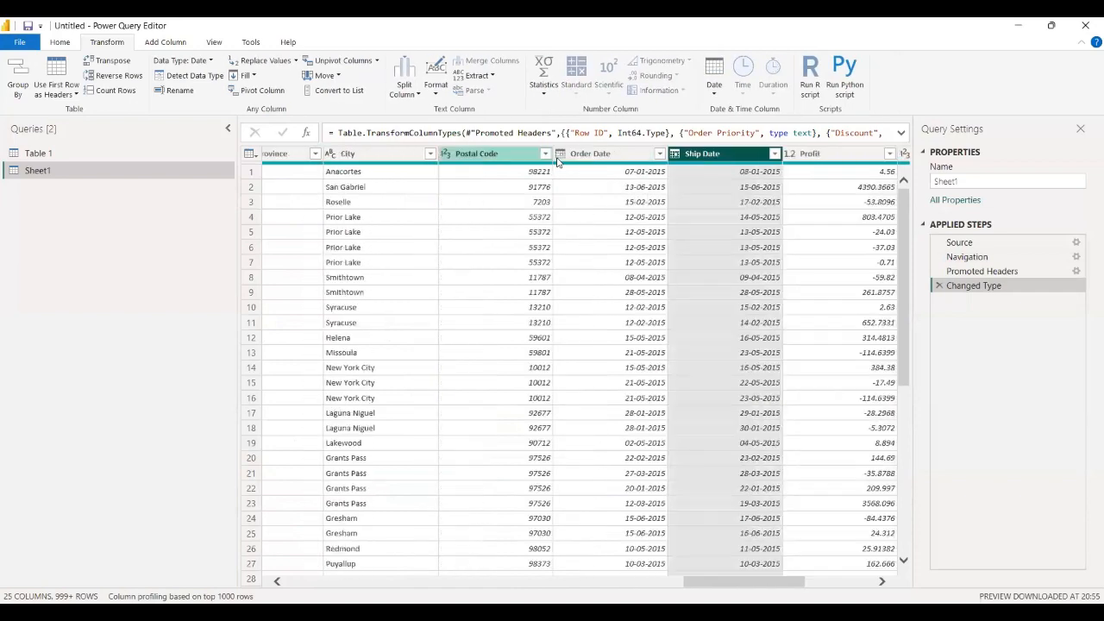
pyautogui.press('Left')
pyautogui.press('Left')
pyautogui.press('Left')
pyautogui.press('Left')
pyautogui.press('Left')
pyautogui.press('Left')
pyautogui.press('Left')
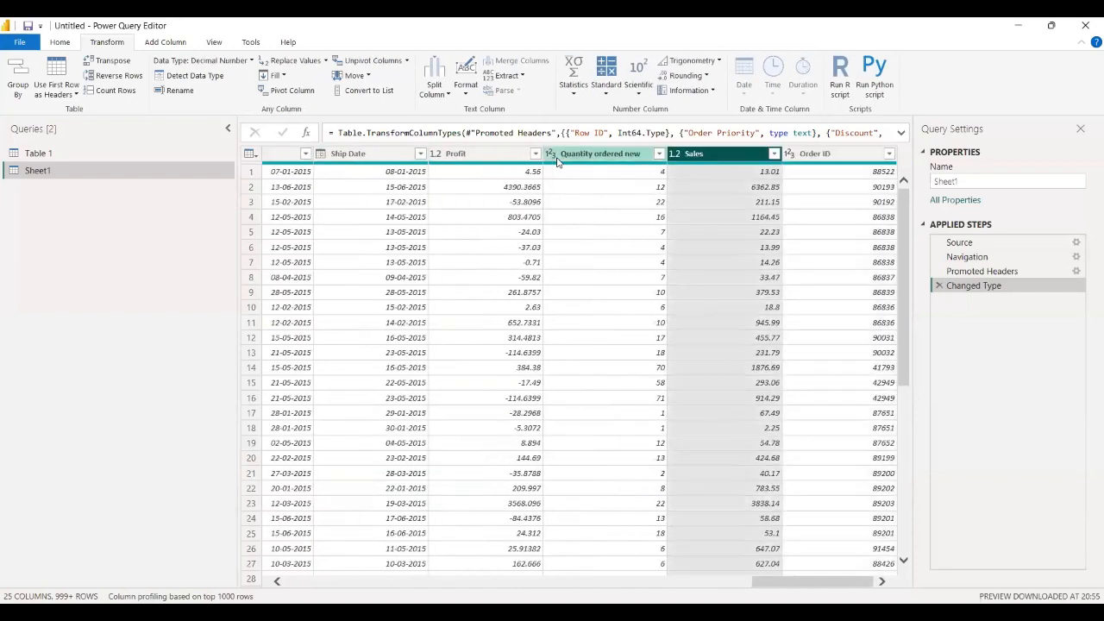
# Go back through the Sheet1 columns to Product Category.
pyautogui.press('Left')
pyautogui.press('Left')
pyautogui.press('Left')
pyautogui.press('Left')
pyautogui.press('Left')
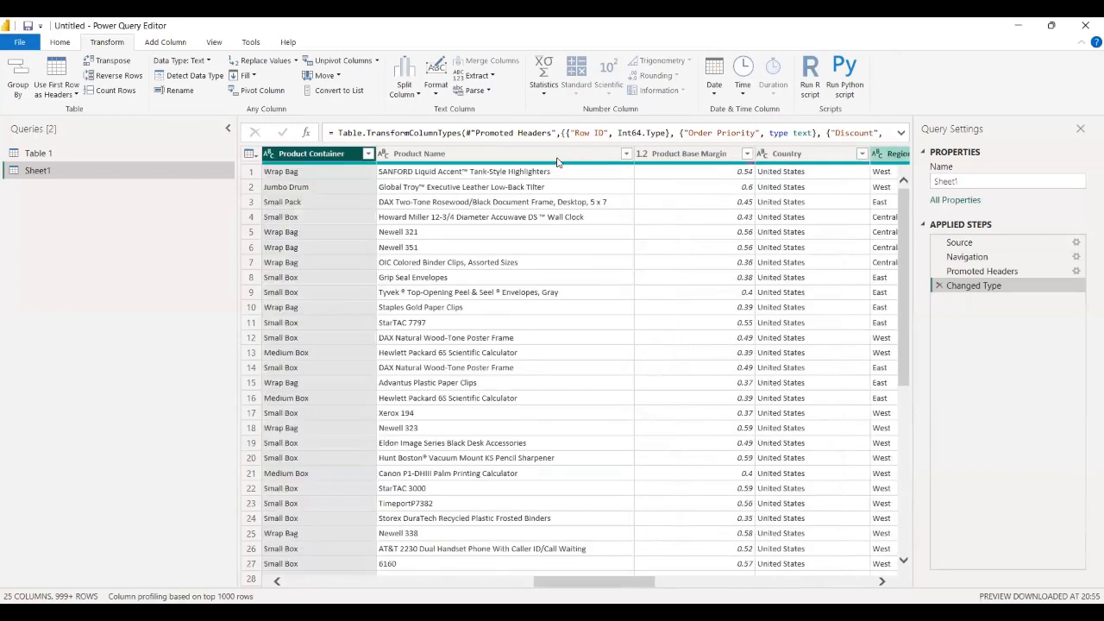
pyautogui.click(746, 97)
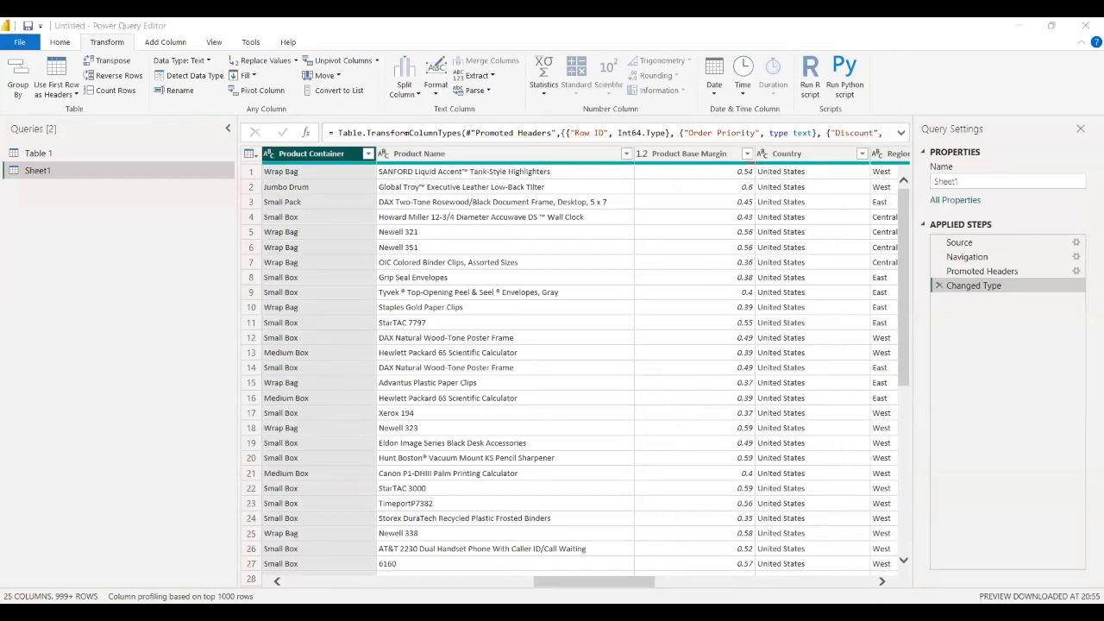
pyautogui.click(952, 440)
pyautogui.hscroll(-3, 483, 250)
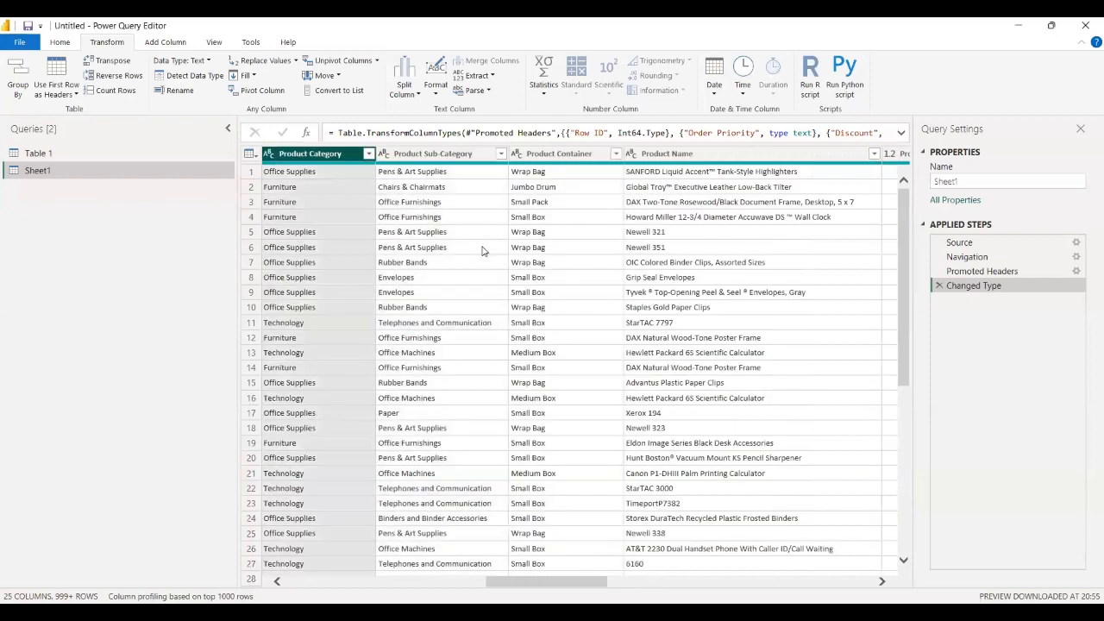
pyautogui.hscroll(-1, 483, 250)
pyautogui.click(483, 250)
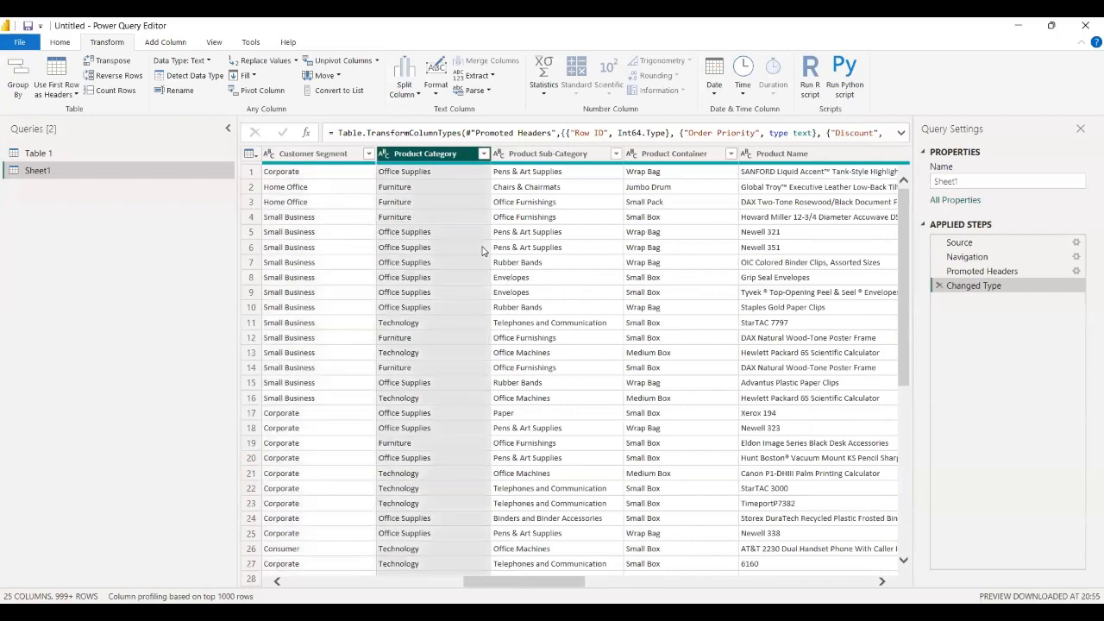
# Go back through the Sheet1 columns past Customer Segment to Ship Mode.
pyautogui.press('Left')
pyautogui.press('Left')
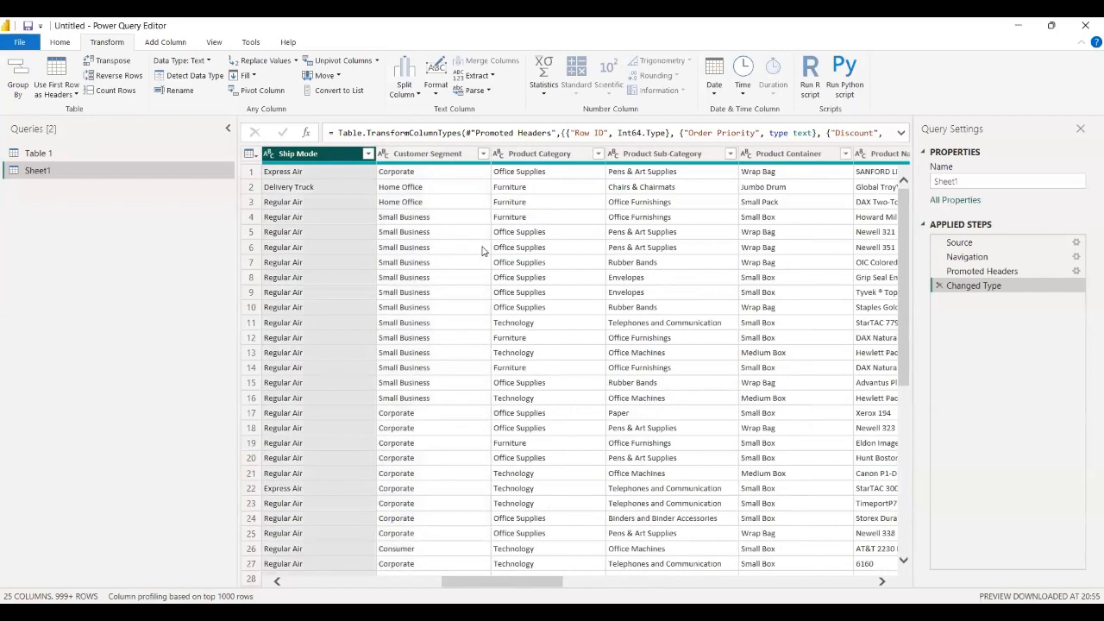
pyautogui.press('Left')
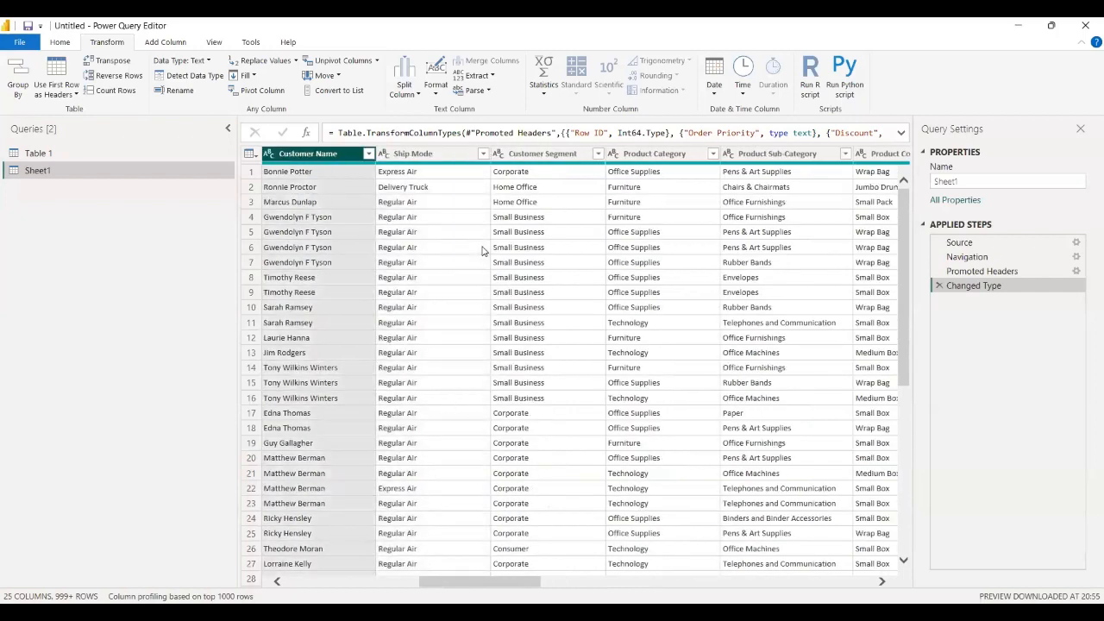
pyautogui.press('Right')
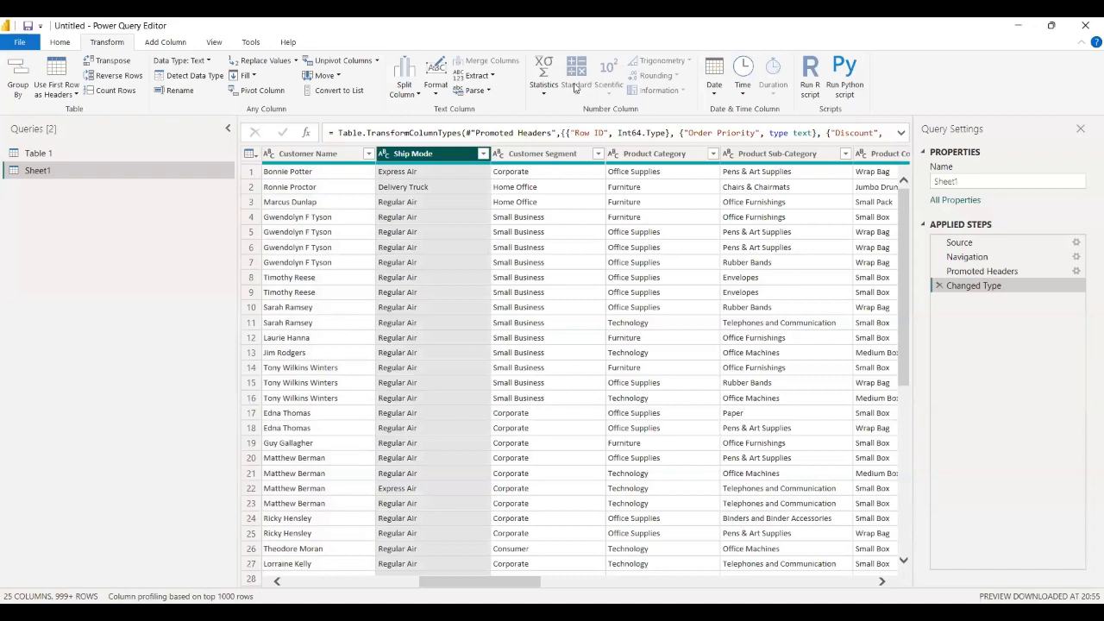
pyautogui.hotkey('alt', 'Tab')
pyautogui.click(59, 42)
pyautogui.click(56, 89)
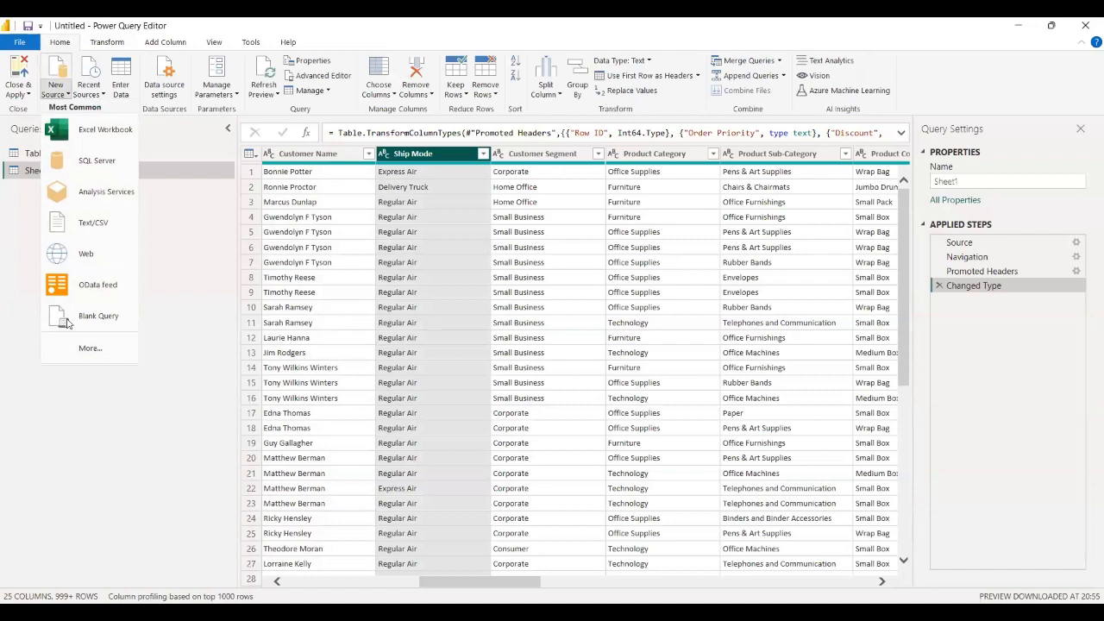
pyautogui.click(190, 306)
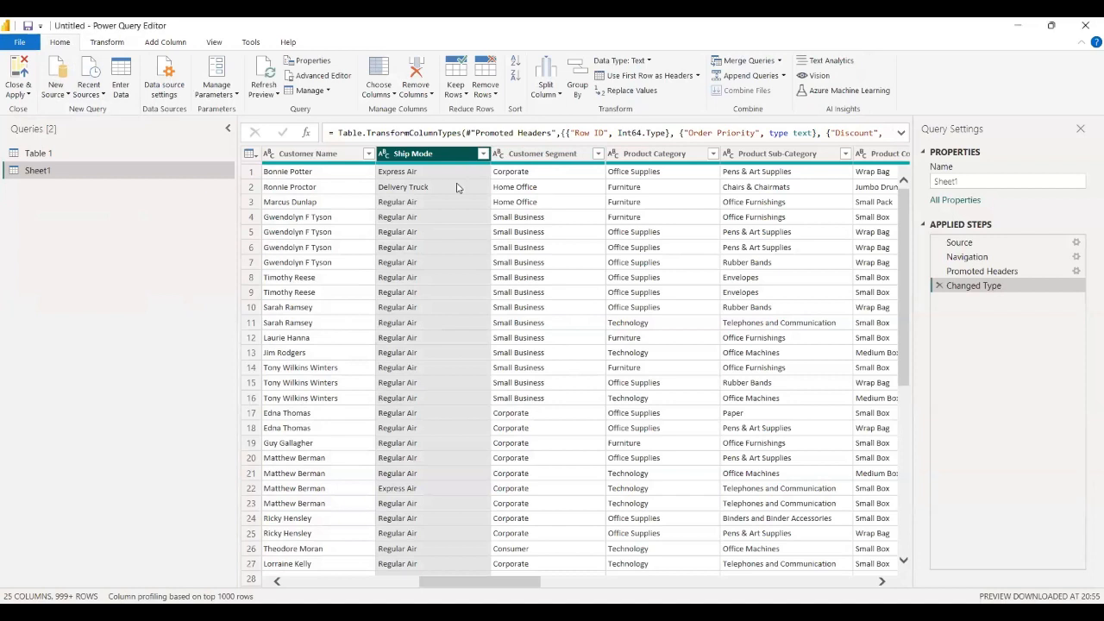
# Browse the Sheet1 columns from Ship Mode through Product Container and Country to City.
pyautogui.press('Right')
pyautogui.press('Right')
pyautogui.press('Right')
pyautogui.press('Right')
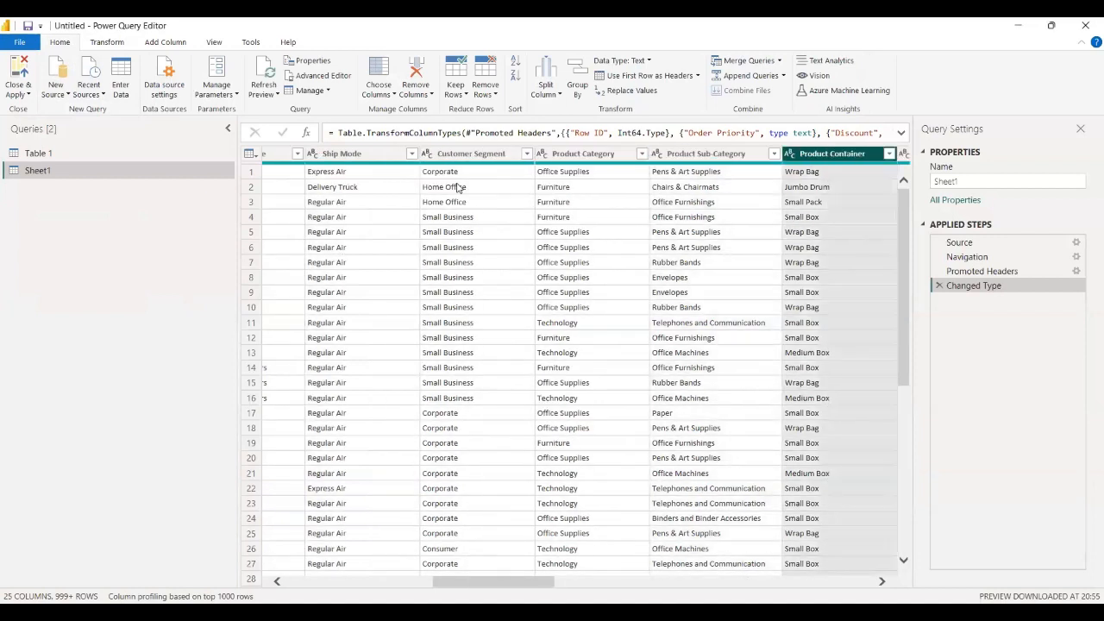
pyautogui.press('Right')
pyautogui.press('Right')
pyautogui.press('Right')
pyautogui.press('Right')
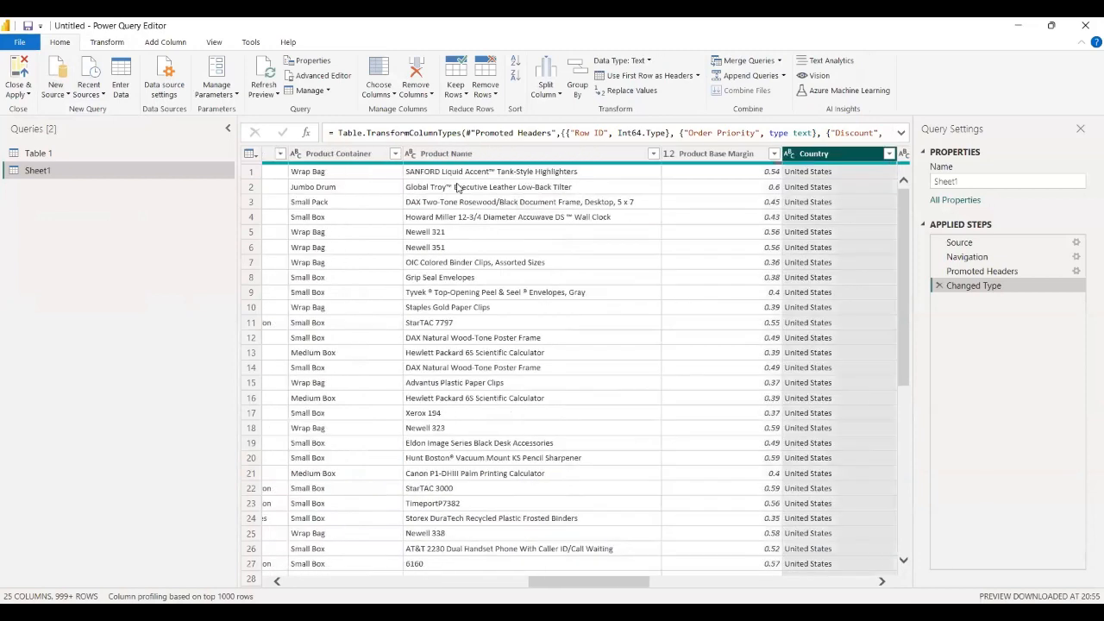
pyautogui.press('Right')
pyautogui.press('Right')
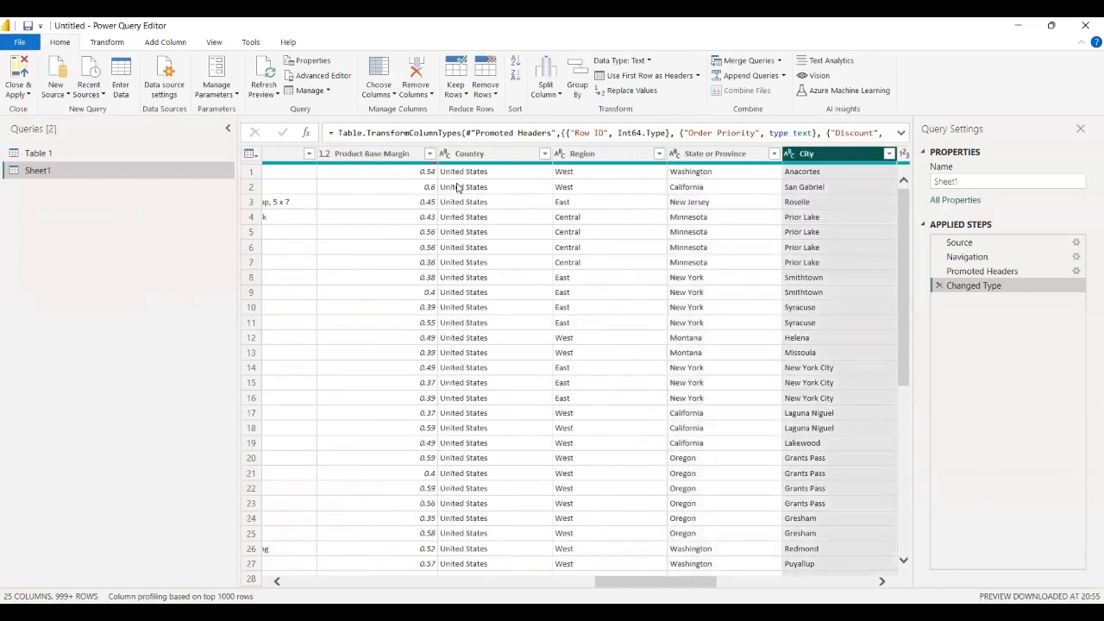
pyautogui.press('Right')
# Return through the Sheet1 columns from City past Product Base Margin to the customer columns.
pyautogui.press('Left')
pyautogui.press('Left')
pyautogui.press('Left')
pyautogui.press('Left')
pyautogui.press('Left')
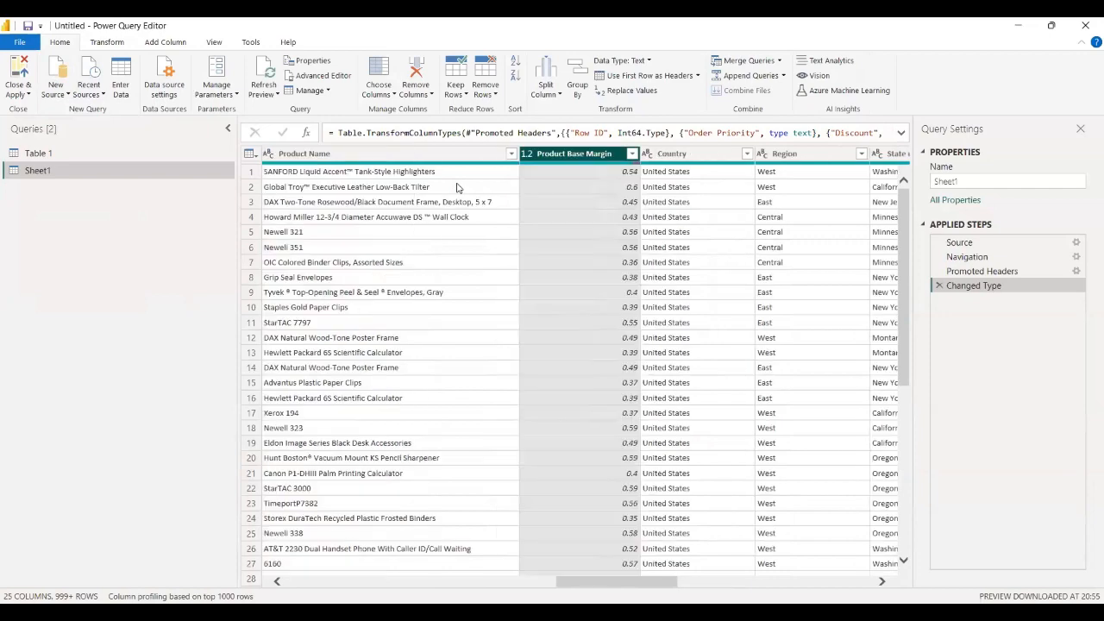
pyautogui.press('Left')
pyautogui.press('Left')
pyautogui.press('Left')
pyautogui.press('Left')
pyautogui.press('Left')
pyautogui.press('Left')
pyautogui.press('Left')
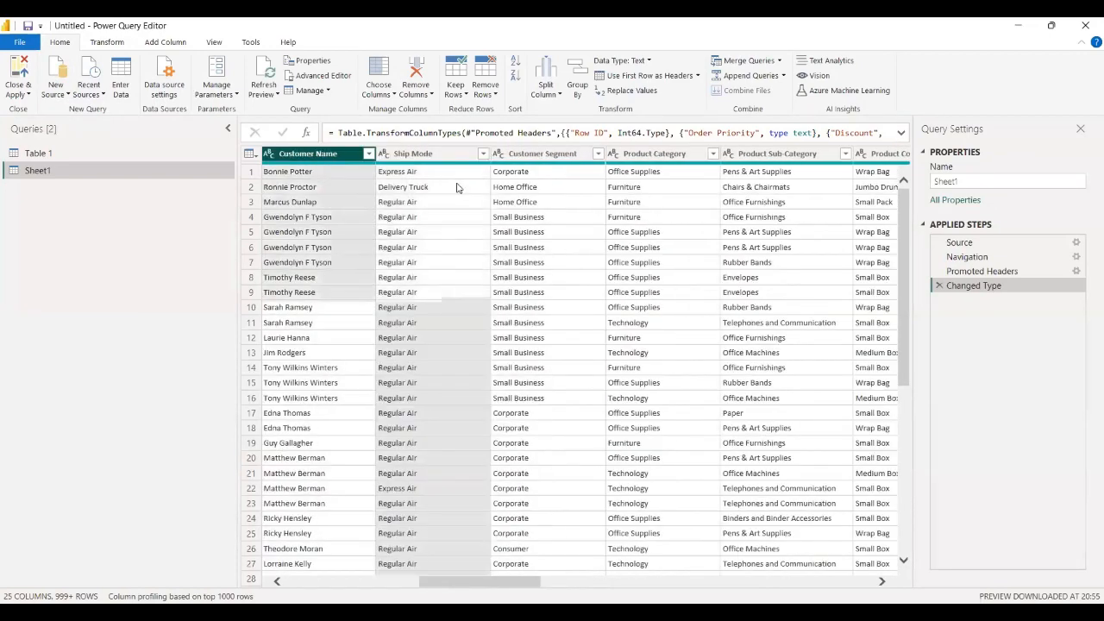
pyautogui.press('Left')
# Inspect the complete list of distinct values in the Ship Mode column without applying a filter.
pyautogui.click(556, 159)
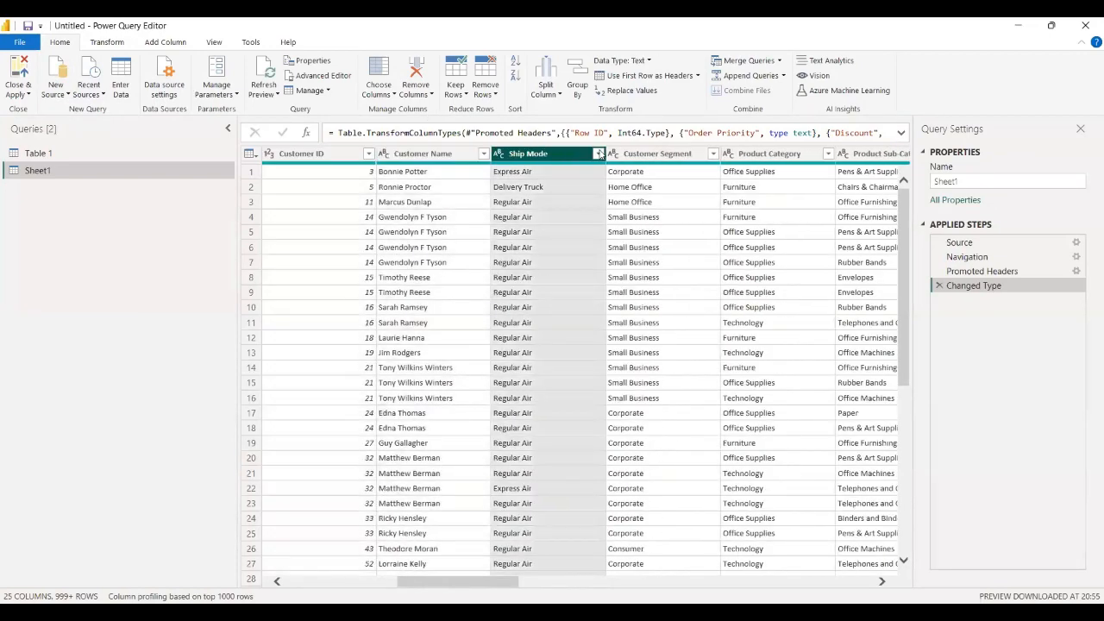
pyautogui.click(598, 154)
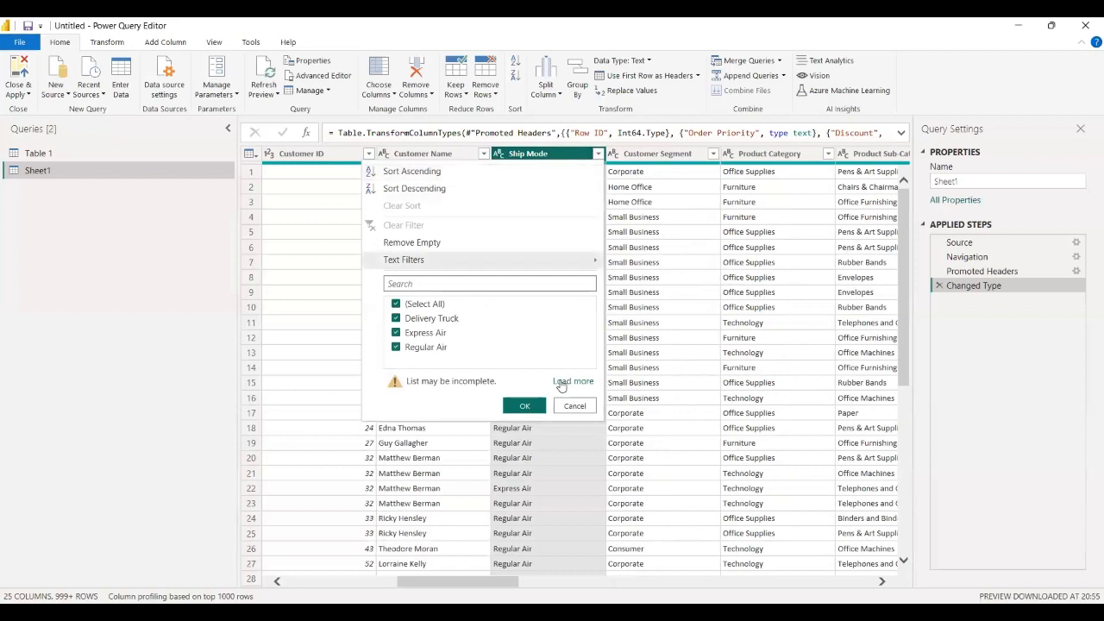
pyautogui.click(572, 381)
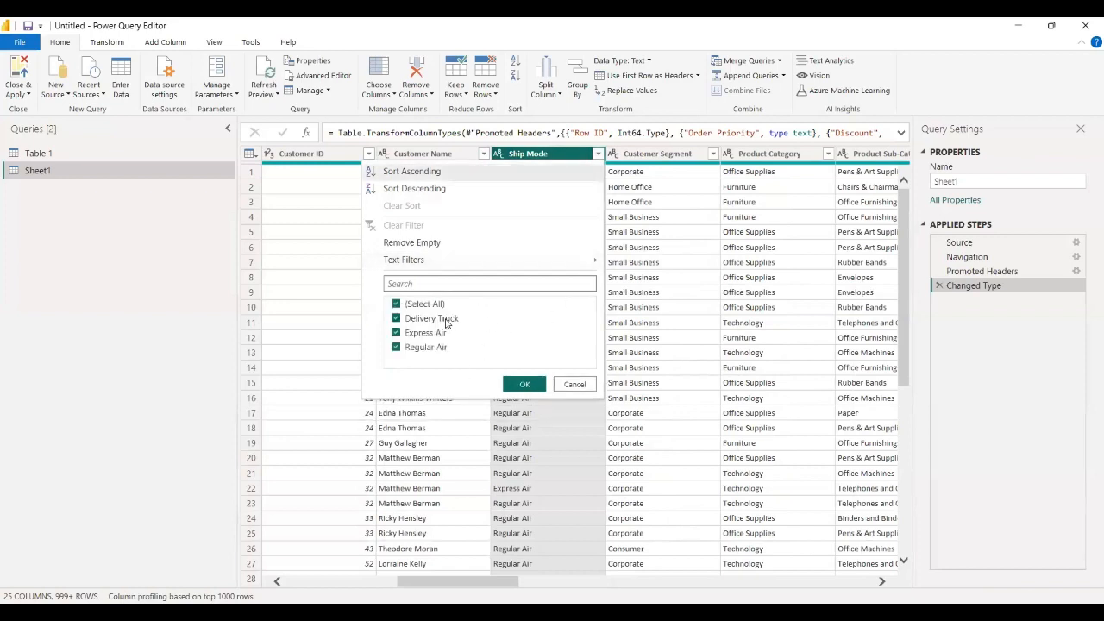
pyautogui.click(575, 385)
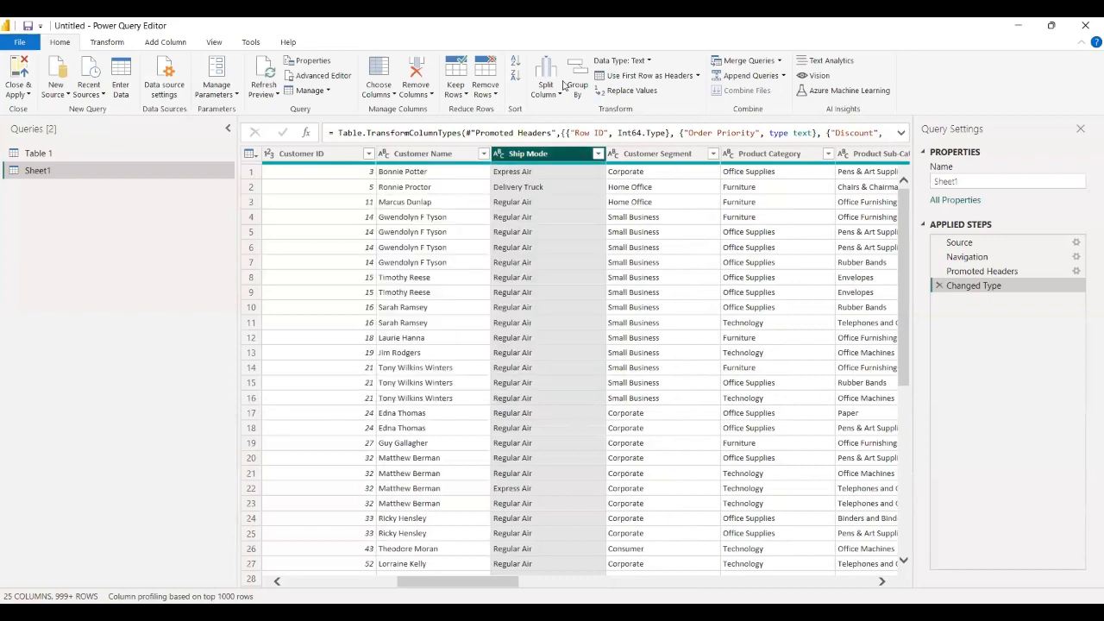
pyautogui.moveTo(67, 205)
pyautogui.mouseDown()
pyautogui.moveTo(73, 238)
pyautogui.moveTo(107, 205)
pyautogui.mouseUp()
pyautogui.moveTo(101, 206); pyautogui.dragTo(101, 234)
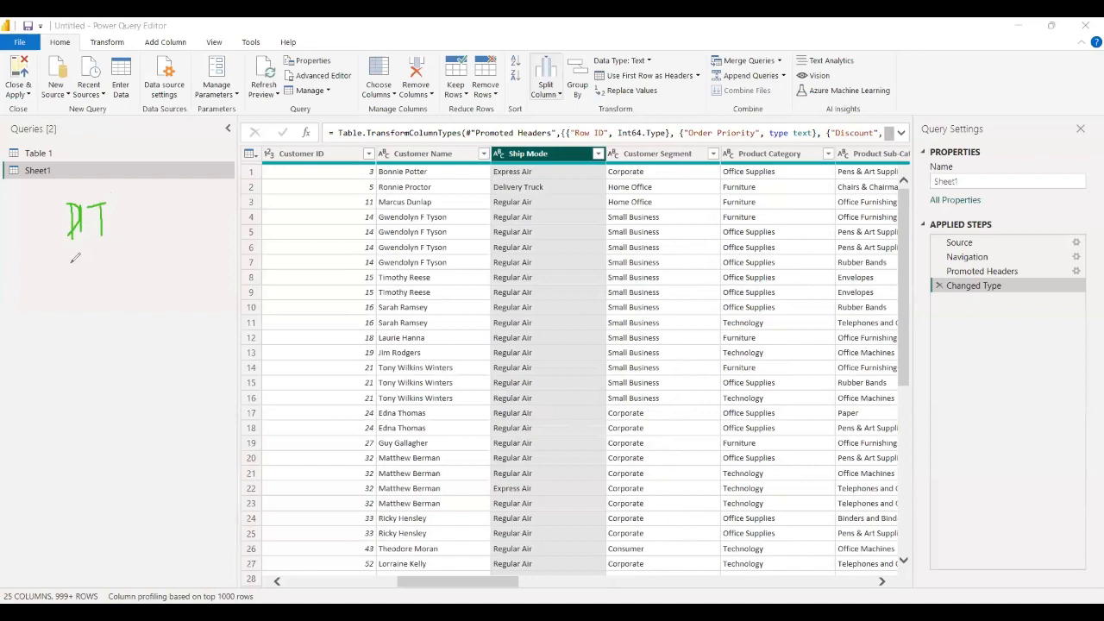
pyautogui.moveTo(69, 283)
pyautogui.mouseDown()
pyautogui.moveTo(99, 262)
pyautogui.moveTo(124, 274)
pyautogui.moveTo(82, 320)
pyautogui.moveTo(95, 326)
pyautogui.mouseUp()
pyautogui.moveTo(83, 315); pyautogui.dragTo(106, 322)
pyautogui.moveTo(110, 296); pyautogui.dragTo(125, 316)
pyautogui.moveTo(107, 312); pyautogui.dragTo(123, 307)
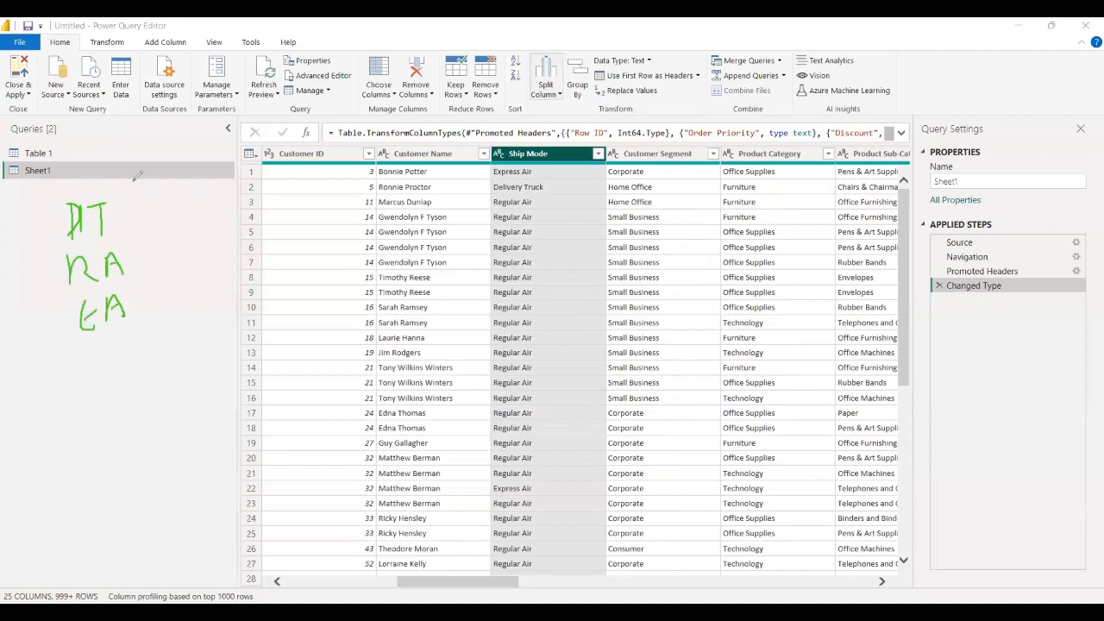
pyautogui.moveTo(123, 209); pyautogui.dragTo(159, 205)
pyautogui.moveTo(175, 180); pyautogui.dragTo(192, 177)
pyautogui.moveTo(186, 179); pyautogui.dragTo(196, 189)
pyautogui.moveTo(129, 256)
pyautogui.mouseDown()
pyautogui.moveTo(207, 226)
pyautogui.moveTo(204, 243)
pyautogui.mouseUp()
pyautogui.moveTo(220, 223); pyautogui.dragTo(212, 244)
pyautogui.moveTo(155, 291); pyautogui.dragTo(212, 272)
pyautogui.moveTo(205, 274)
pyautogui.mouseDown()
pyautogui.moveTo(206, 288)
pyautogui.moveTo(219, 285)
pyautogui.mouseUp()
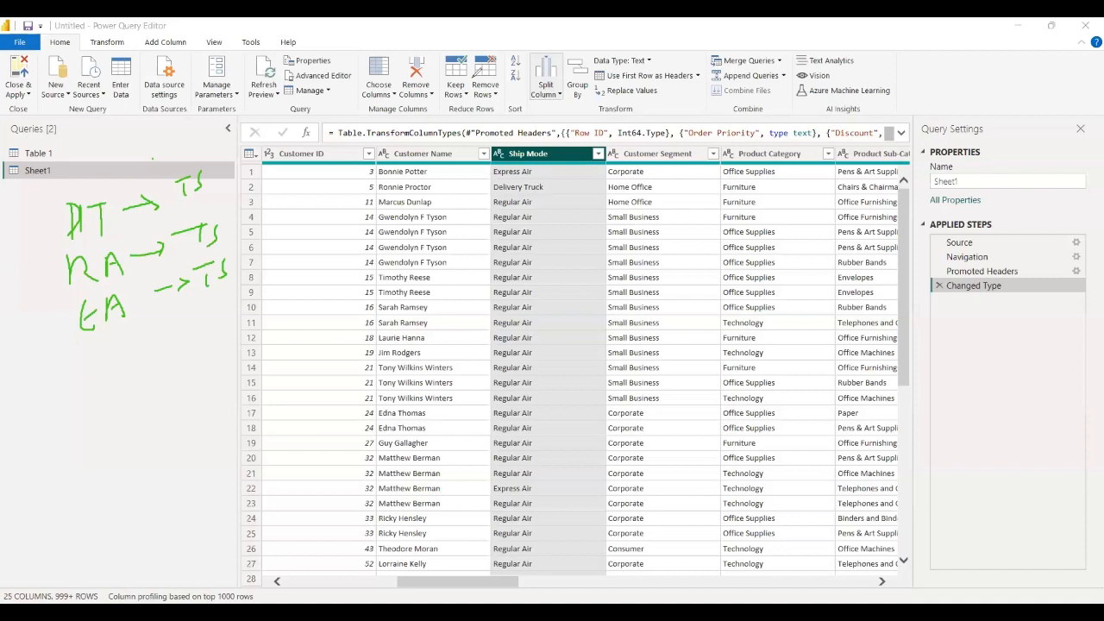
pyautogui.press('Escape')
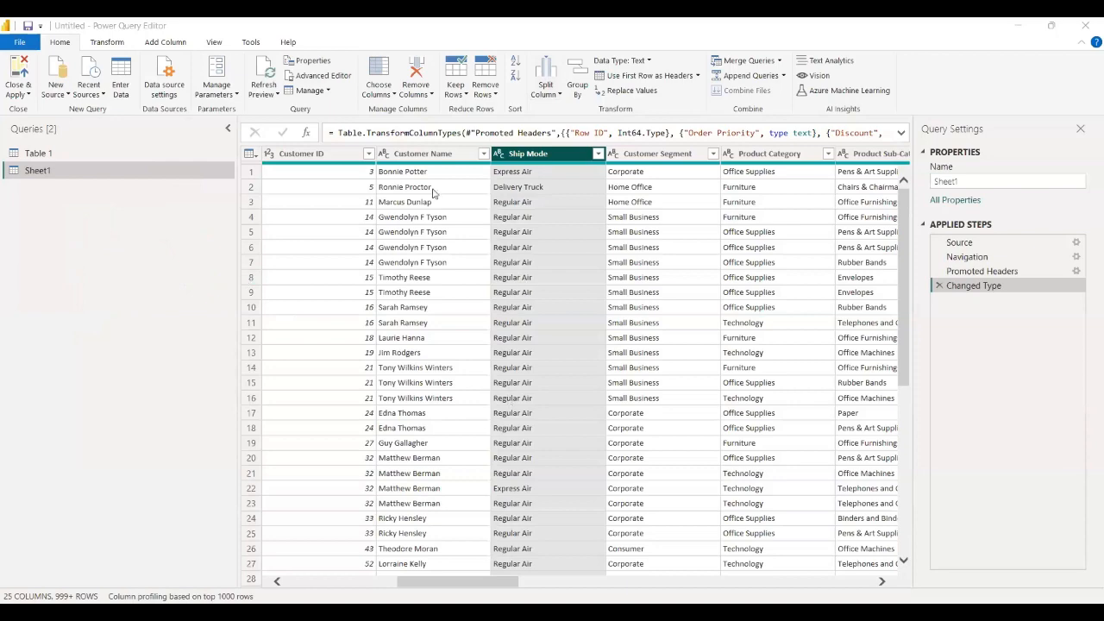
# Go back through the Sheet1 columns to the first one and select Row ID.
pyautogui.press('Left')
pyautogui.press('Left')
pyautogui.press('Left')
pyautogui.press('Left')
pyautogui.press('Left')
pyautogui.press('Left')
pyautogui.press('Left')
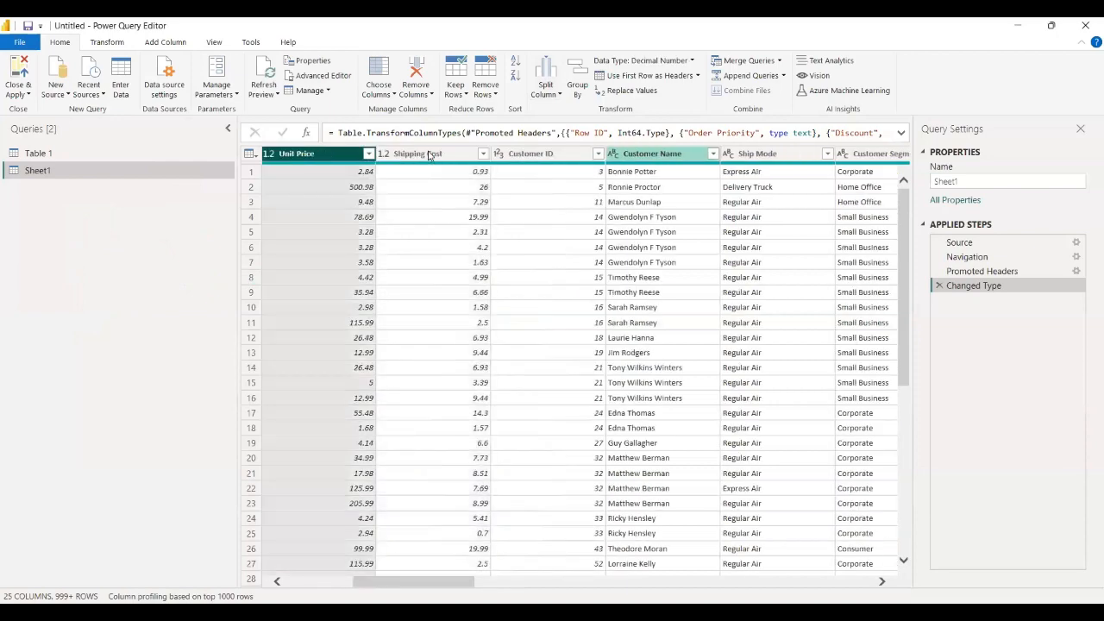
pyautogui.keyDown('ctrl'); pyautogui.click(334, 158); pyautogui.keyUp('ctrl')
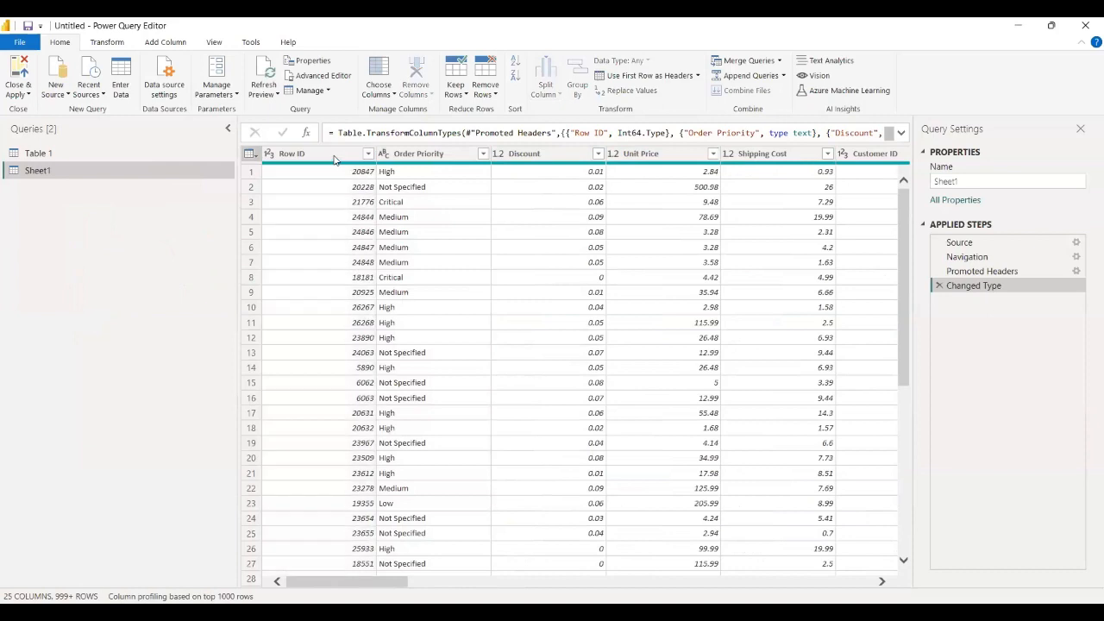
pyautogui.keyDown('ctrl'); pyautogui.click(335, 160); pyautogui.keyUp('ctrl')
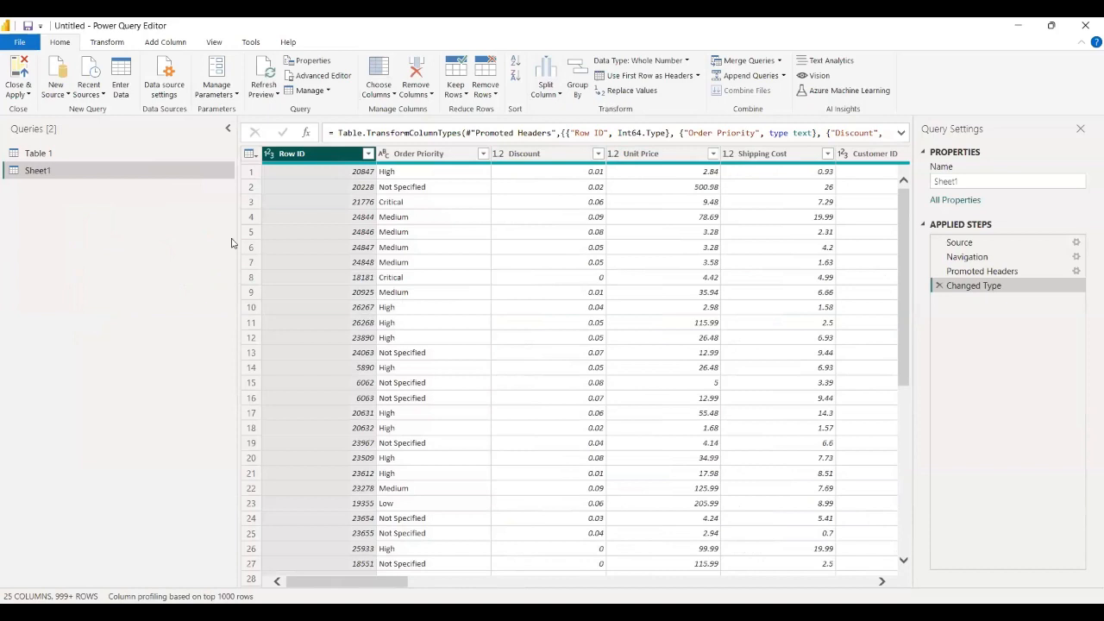
# Use Choose Columns to keep only the Ship Mode and Sales columns in Sheet1.
pyautogui.click(377, 96)
pyautogui.click(384, 95)
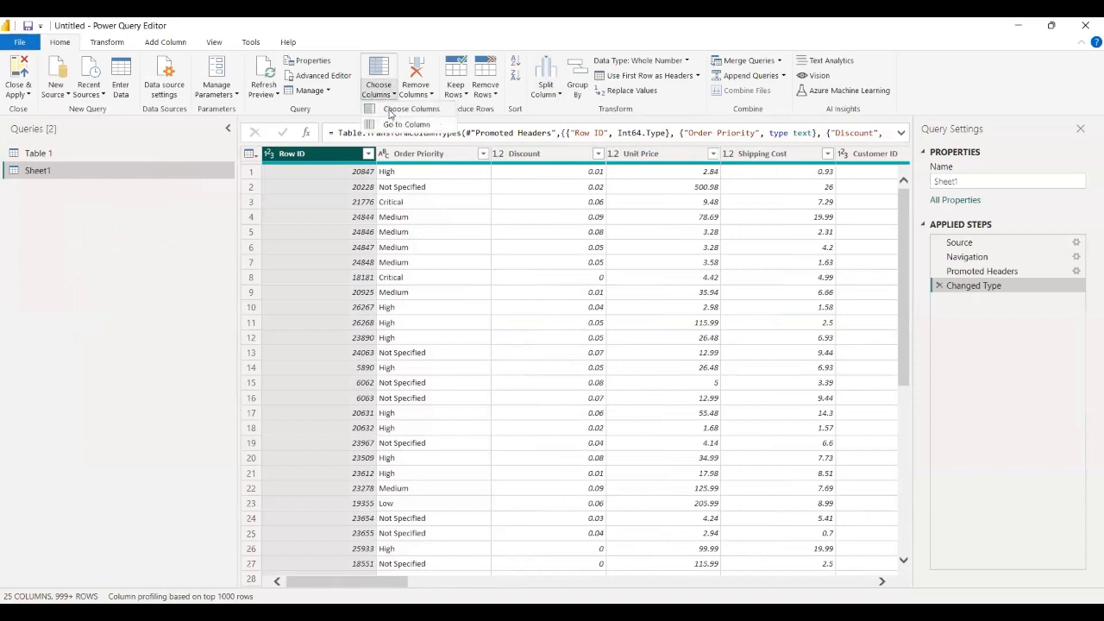
pyautogui.click(411, 109)
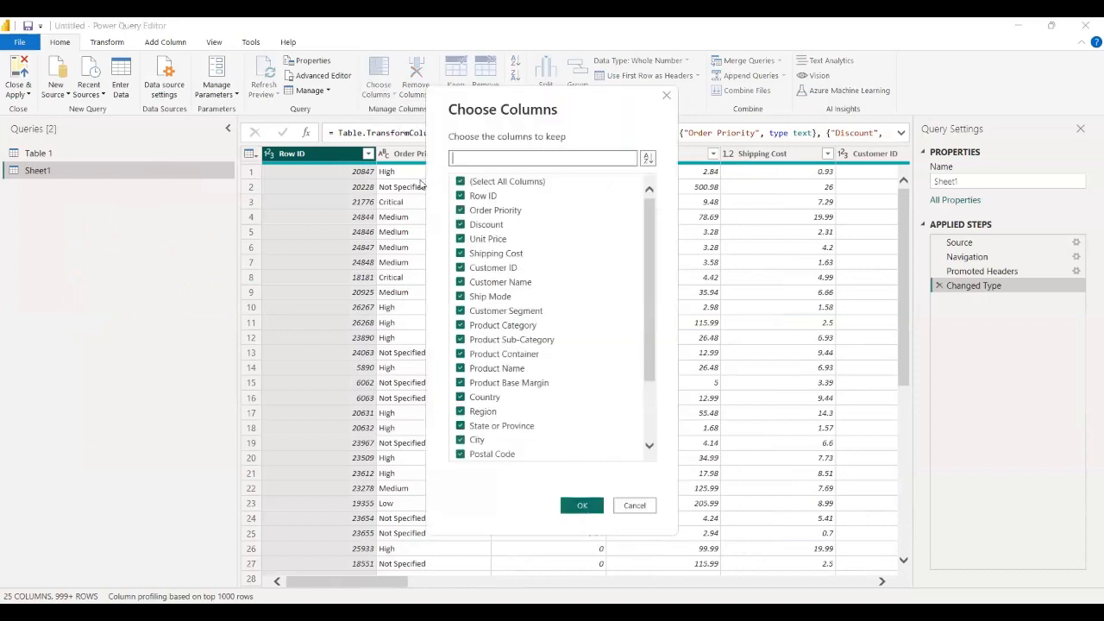
pyautogui.click(460, 182)
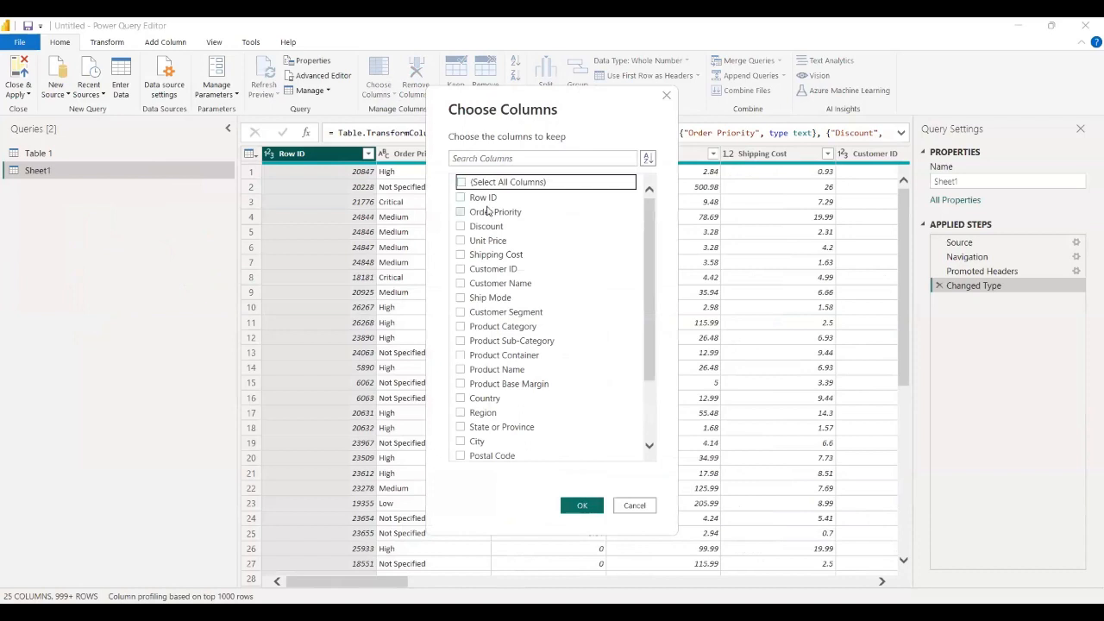
pyautogui.scroll(-1, 487, 311)
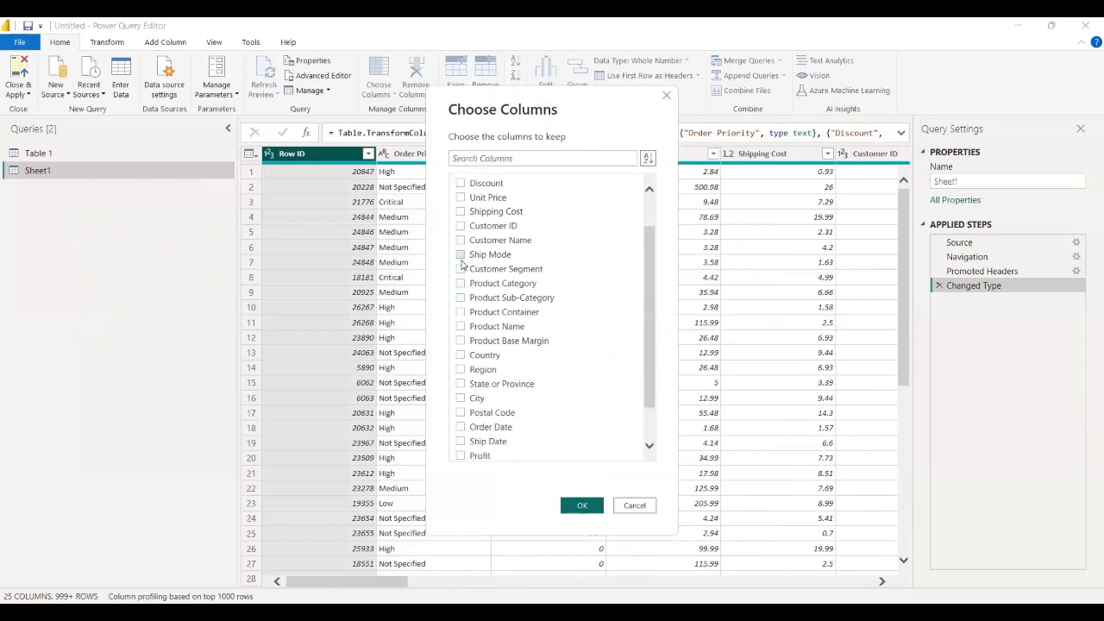
pyautogui.click(462, 254)
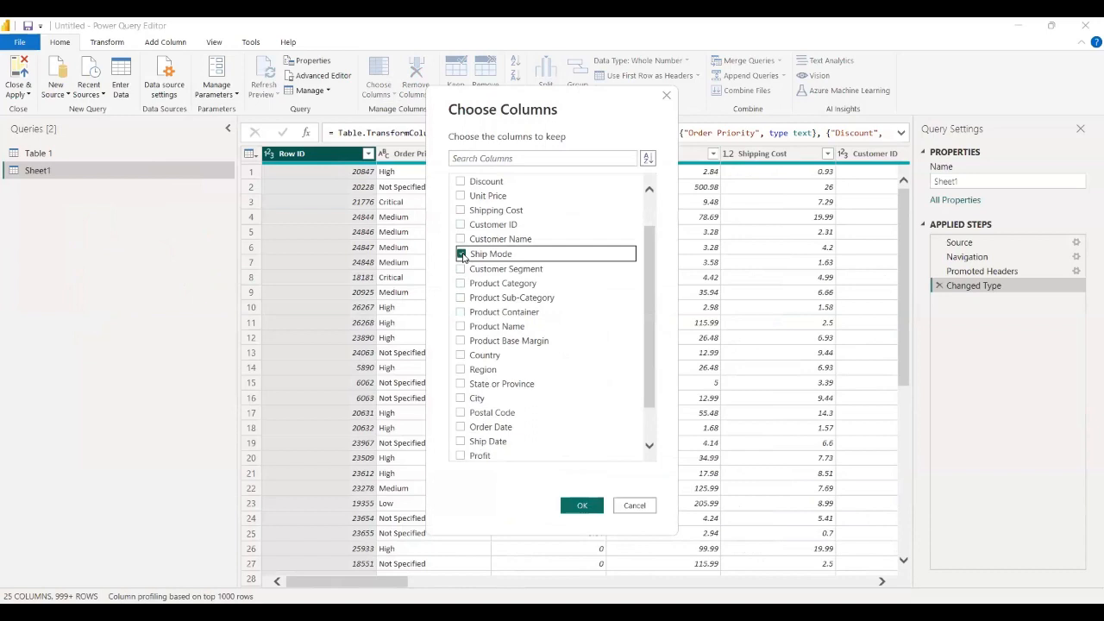
pyautogui.scroll(-1, 470, 293)
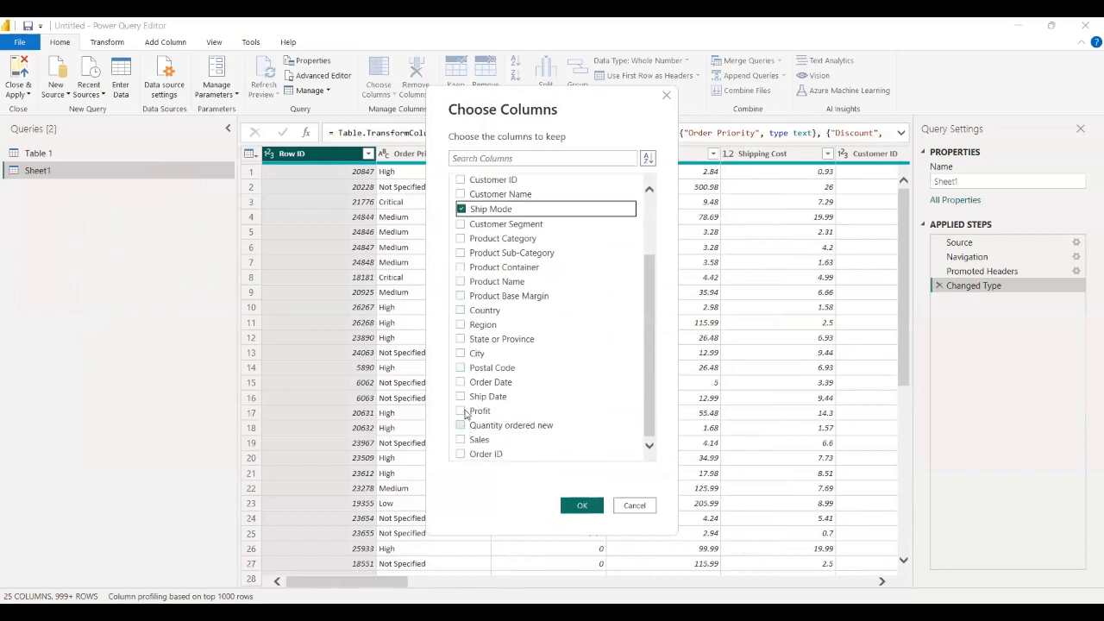
pyautogui.click(462, 439)
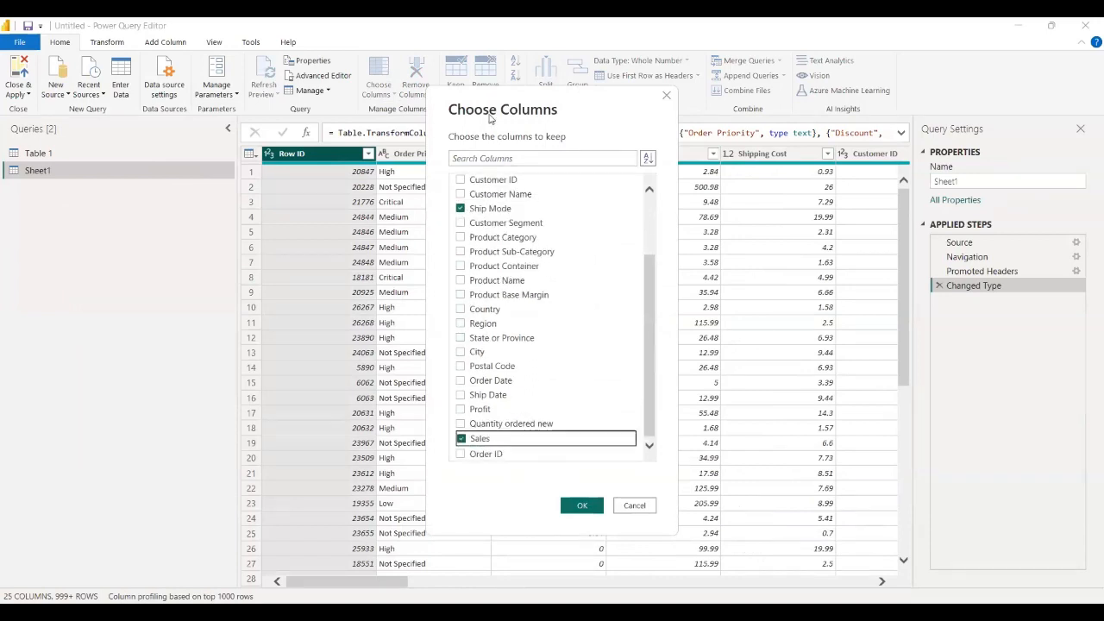
pyautogui.click(461, 412)
pyautogui.click(460, 411)
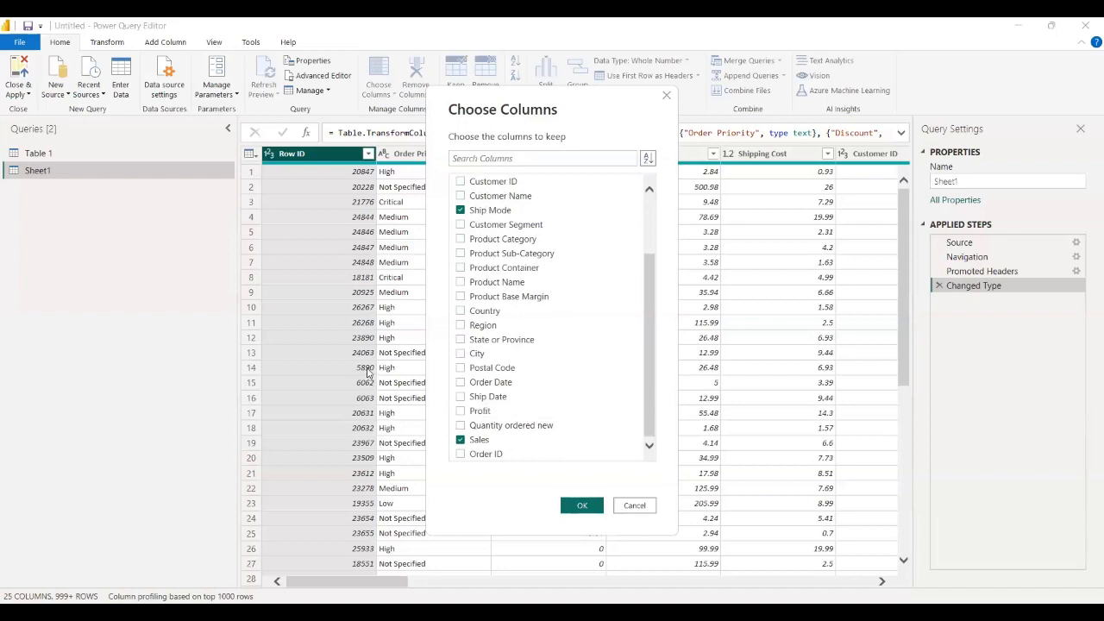
pyautogui.click(583, 505)
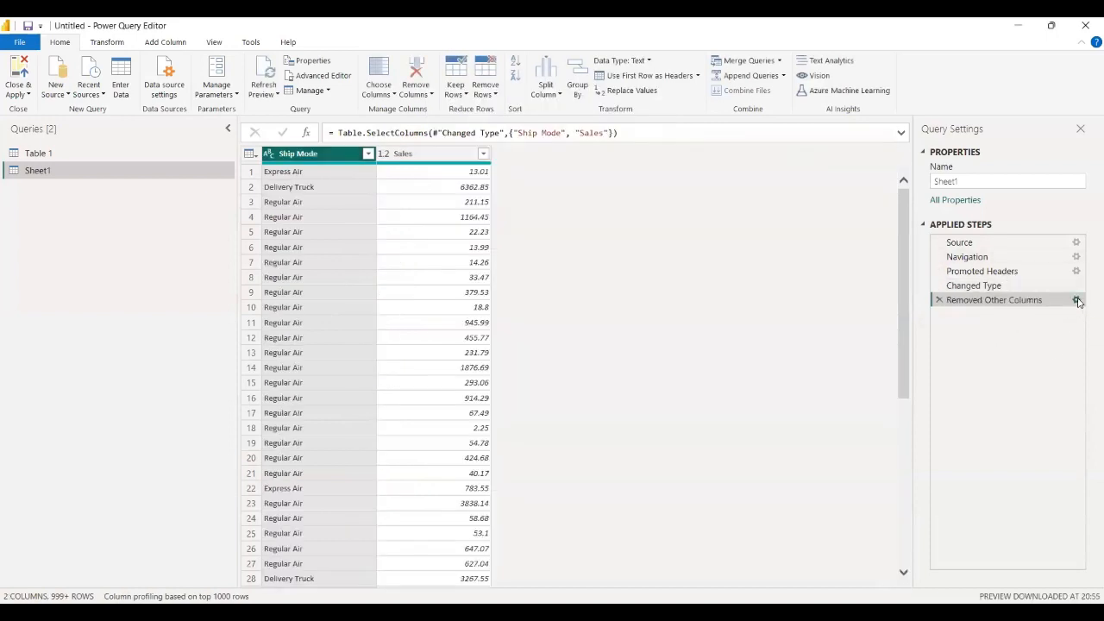
# Review the column selection of the Removed Other Columns step without changes and examine the Ship Mode and Sales rows.
pyautogui.scroll(-2, 508, 401)
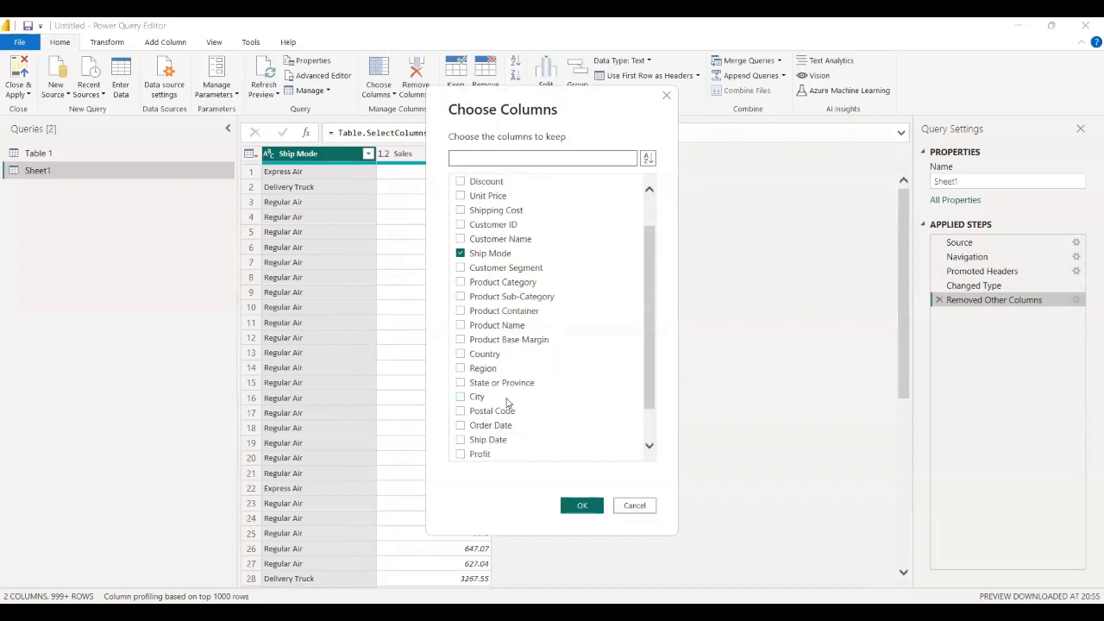
pyautogui.click(626, 511)
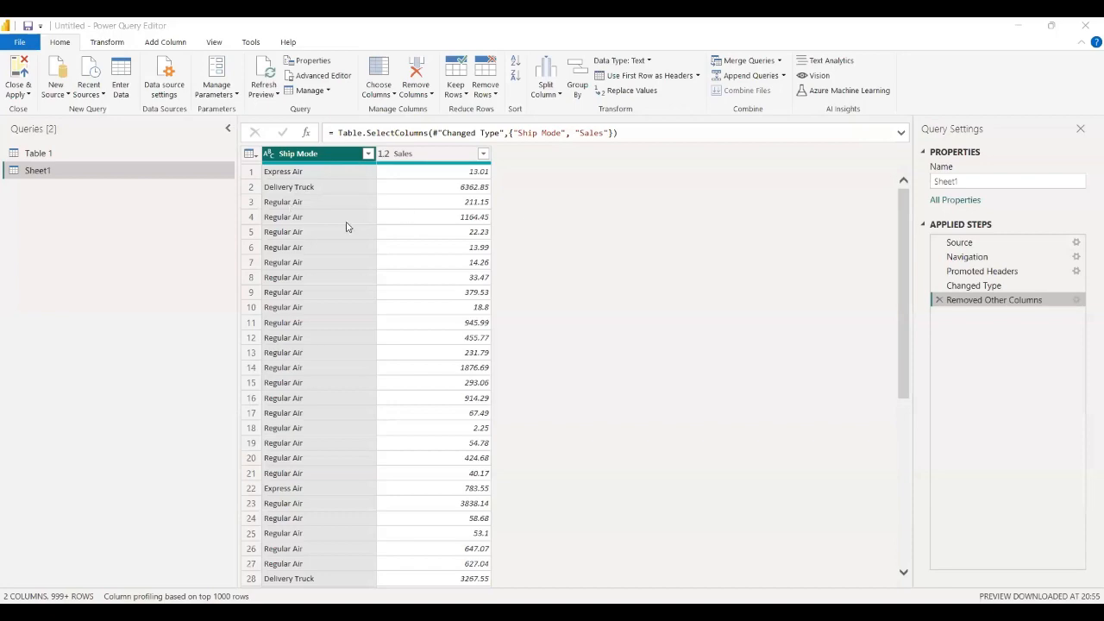
pyautogui.scroll(-10, 414, 284)
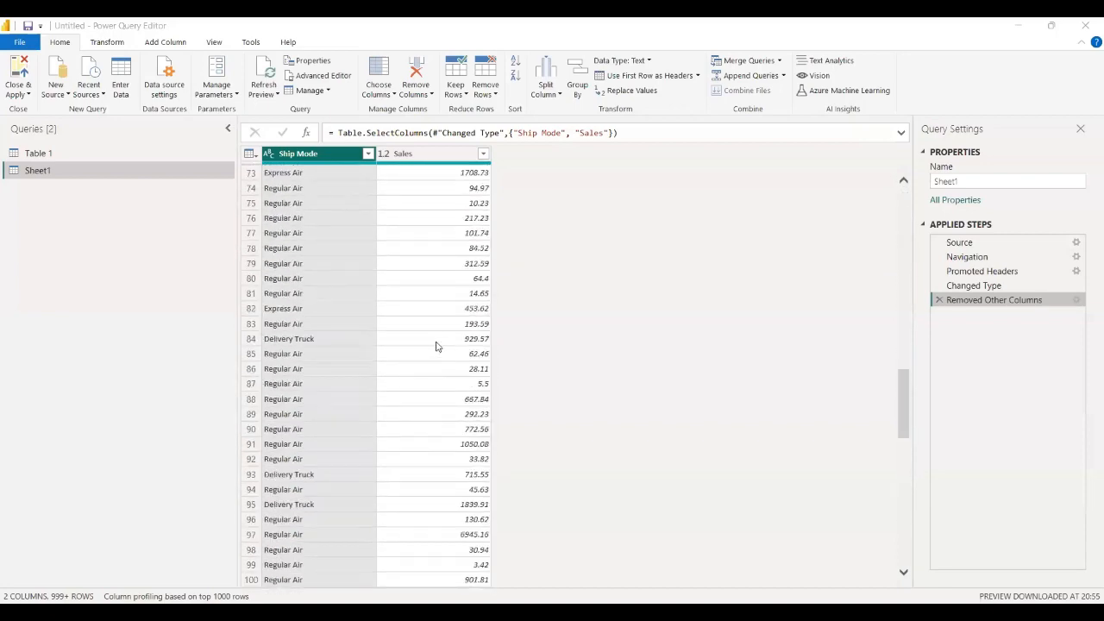
pyautogui.scroll(-10, 441, 349)
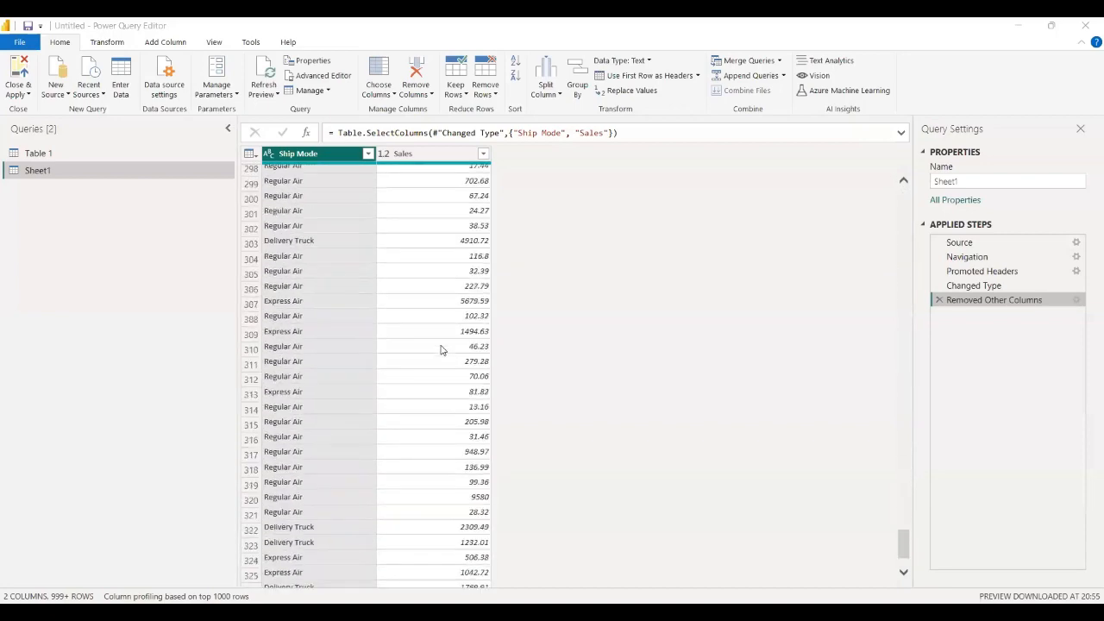
pyautogui.scroll(-20, 440, 350)
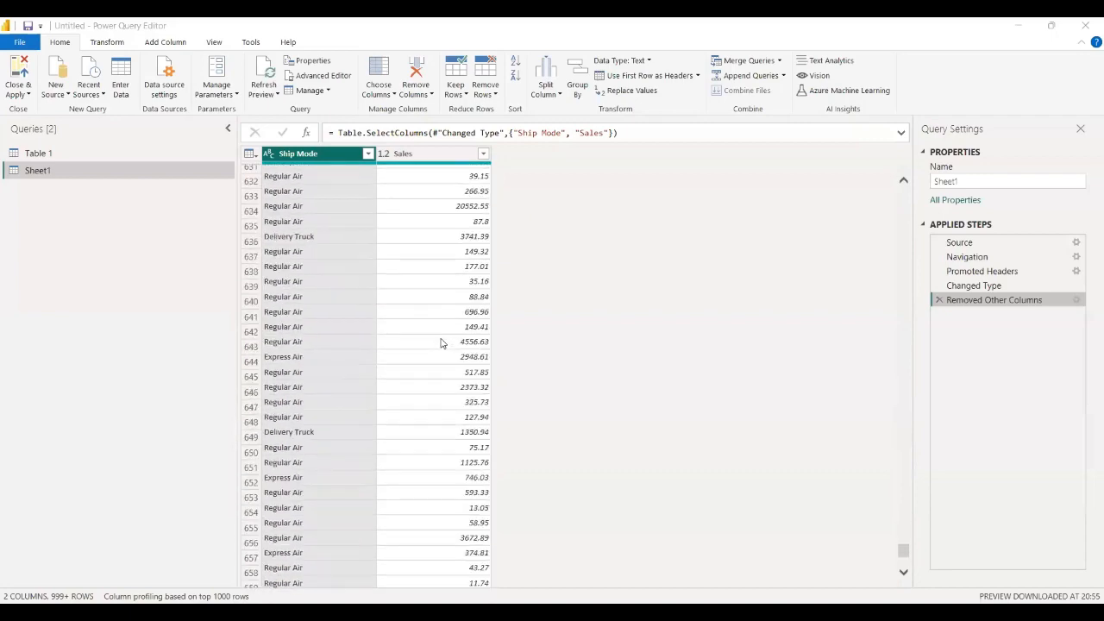
# Examine the Ship Mode and Sales rows throughout the Sheet1 query preview.
pyautogui.scroll(-20, 423, 322)
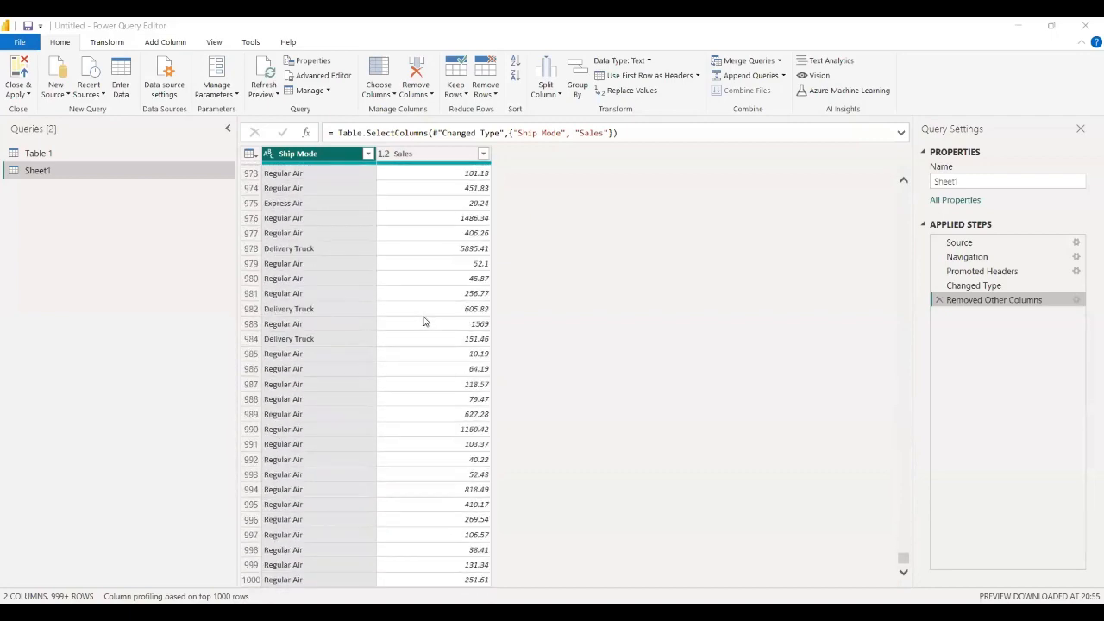
pyautogui.scroll(-20, 424, 322)
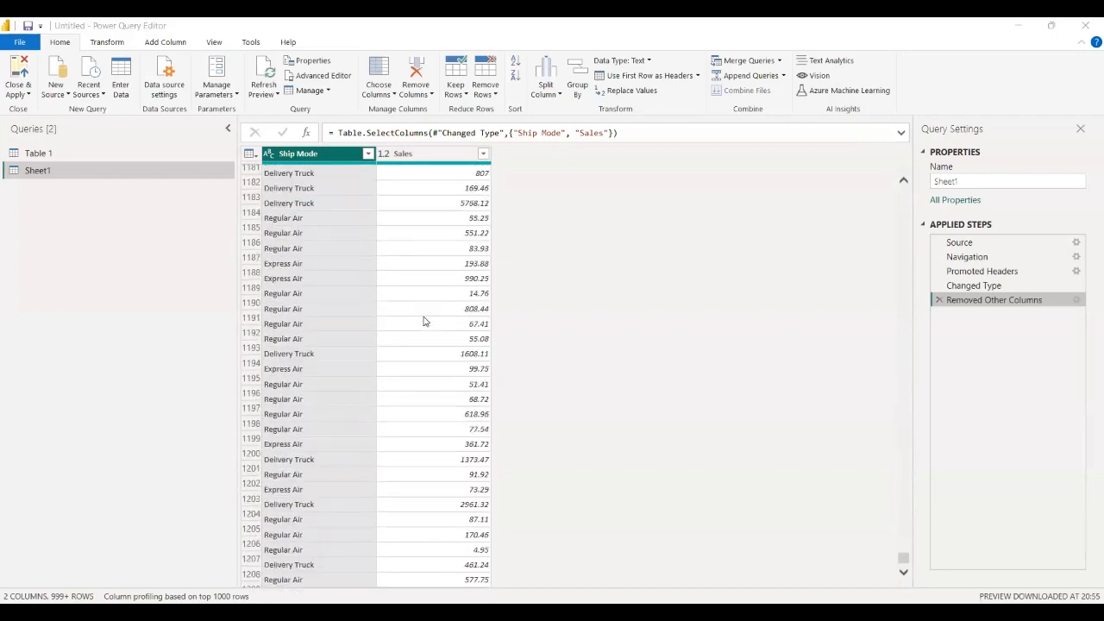
pyautogui.scroll(-20, 424, 321)
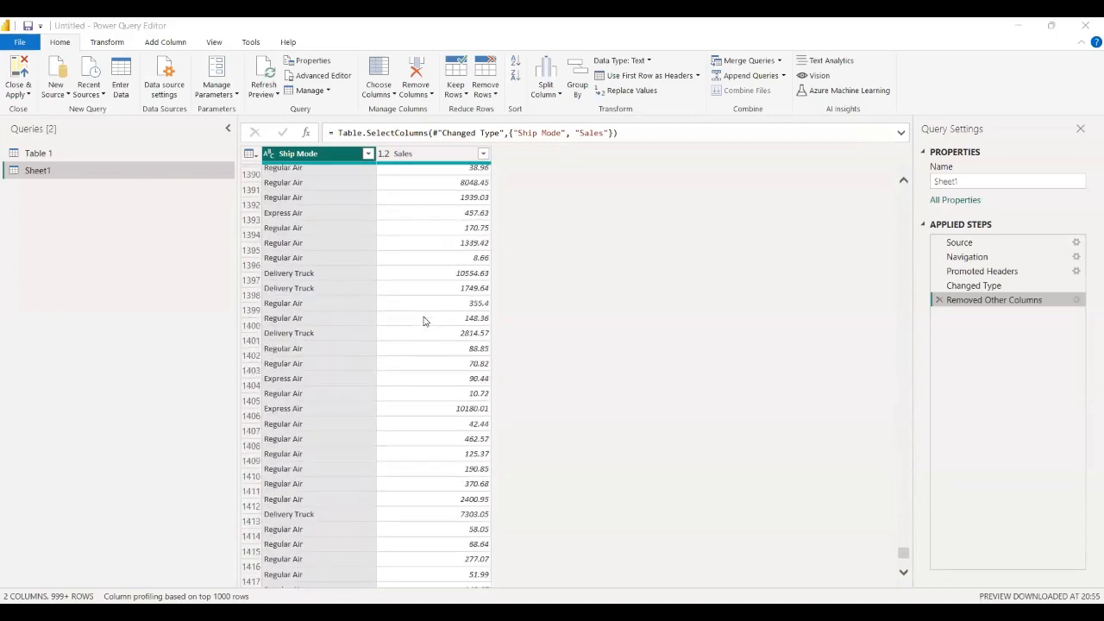
pyautogui.scroll(-20, 419, 281)
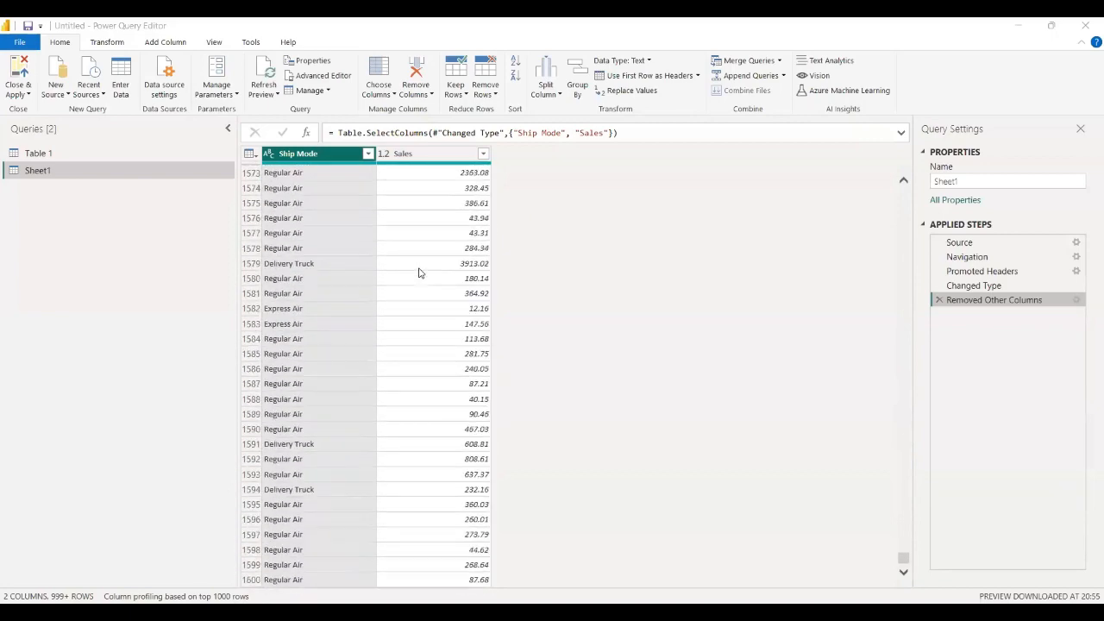
pyautogui.scroll(-20, 419, 274)
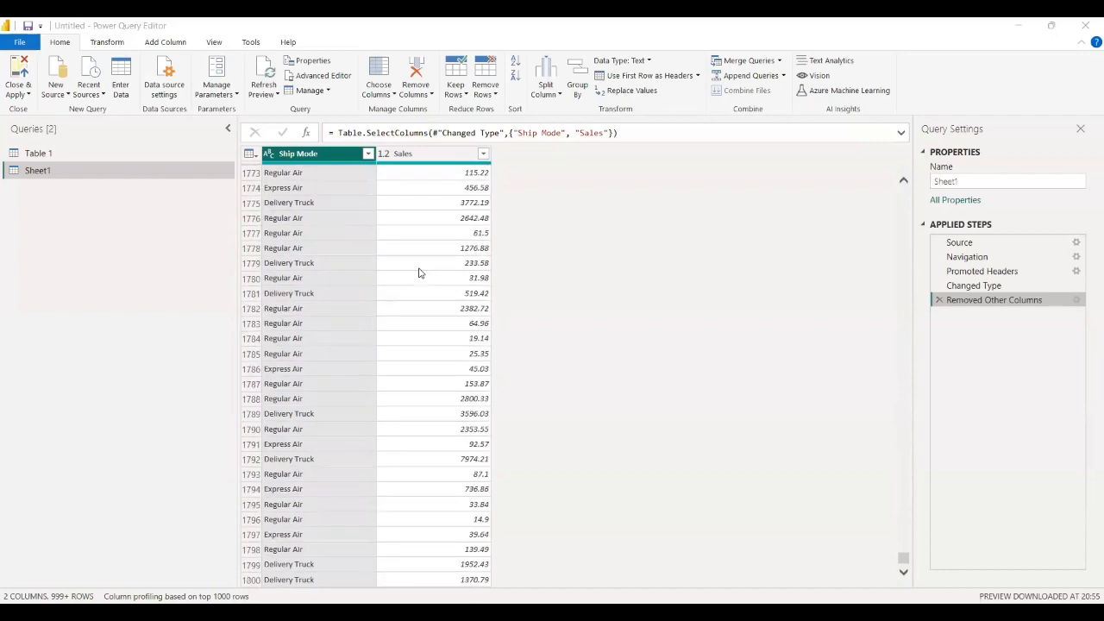
pyautogui.scroll(-4, 419, 274)
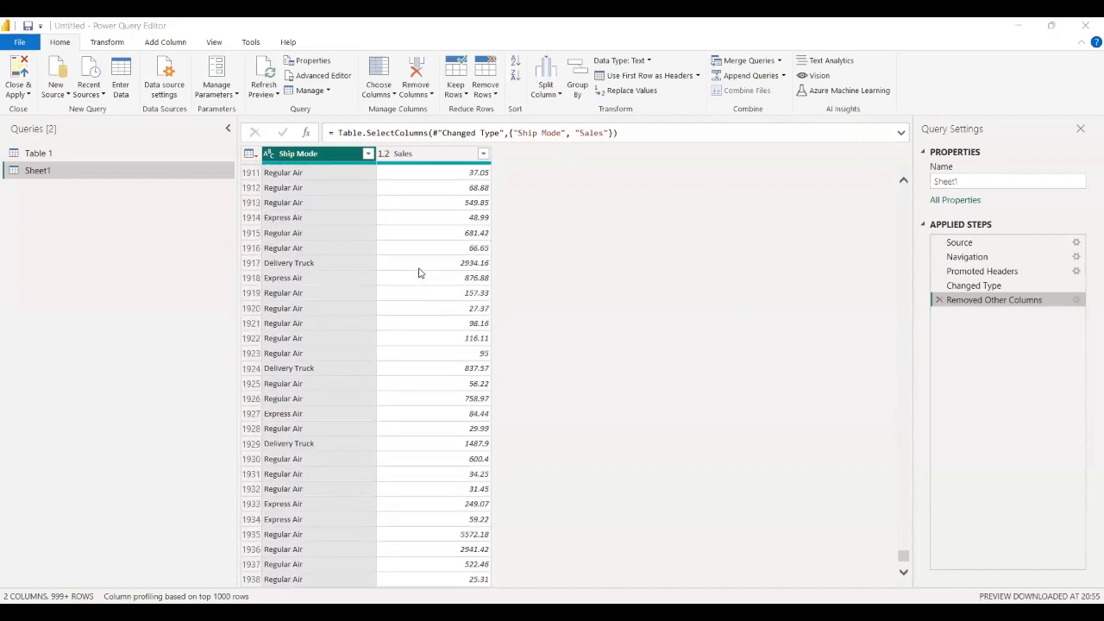
pyautogui.scroll(-2, 419, 273)
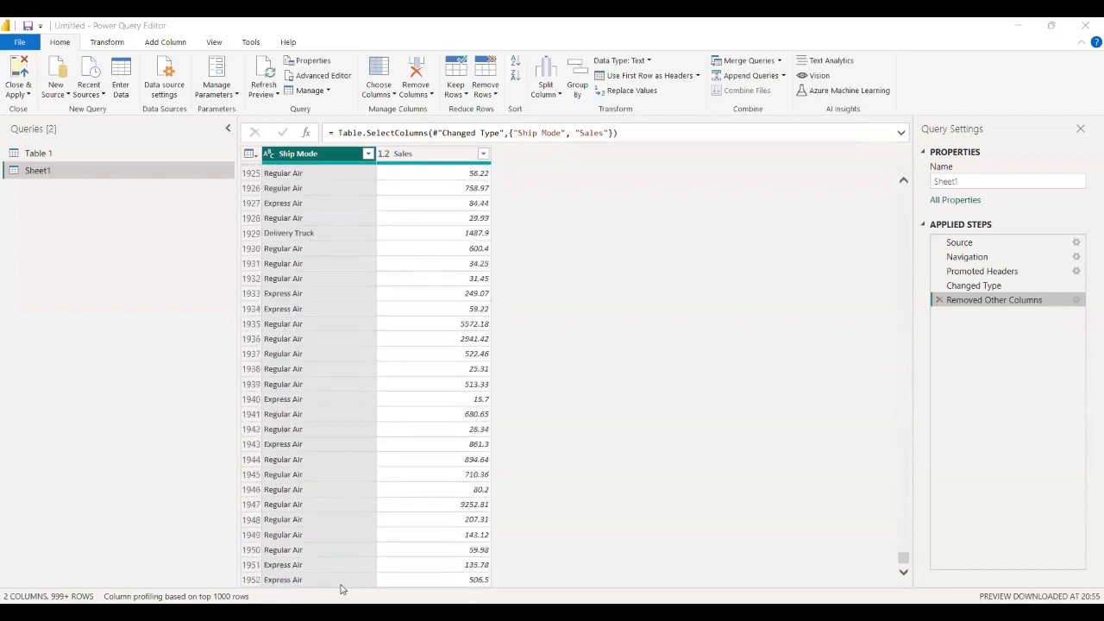
pyautogui.click(388, 565)
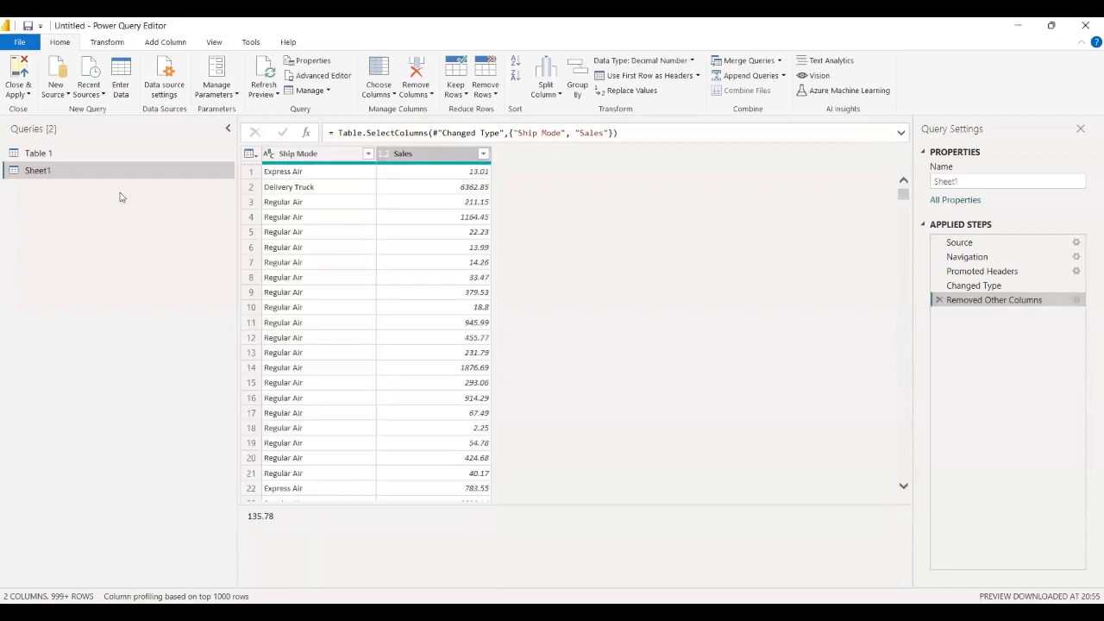
pyautogui.click(298, 154)
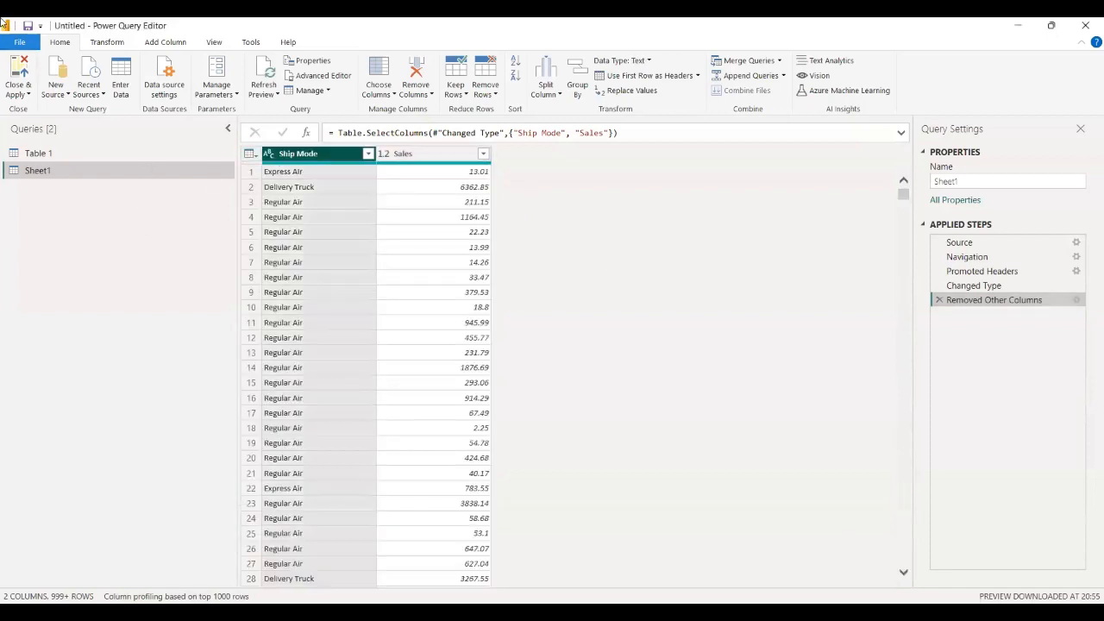
pyautogui.click(119, 43)
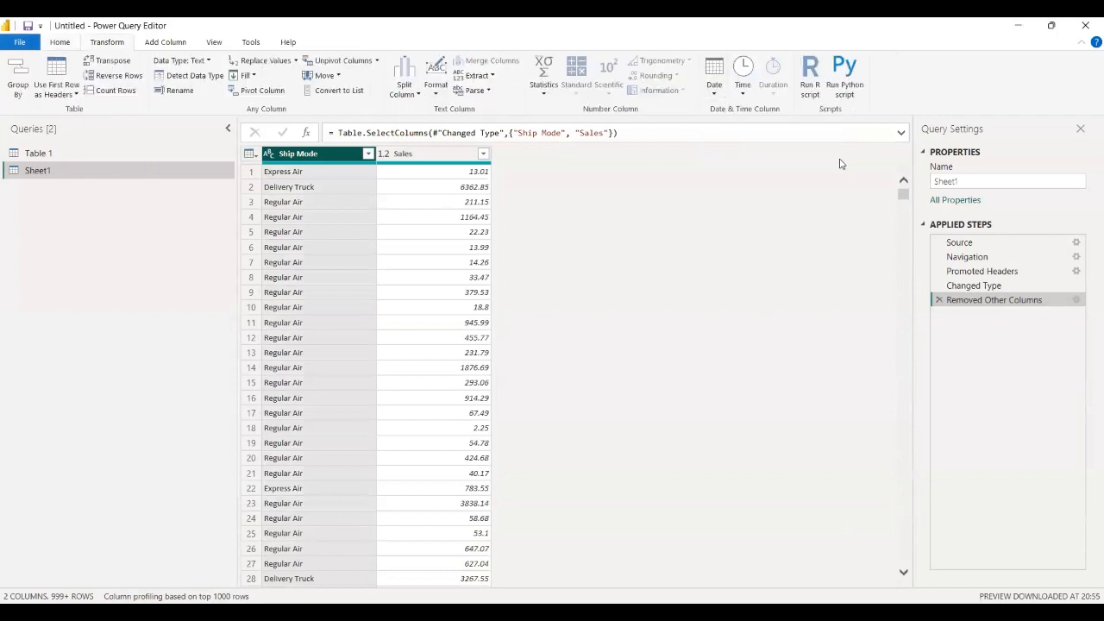
pyautogui.click(957, 287)
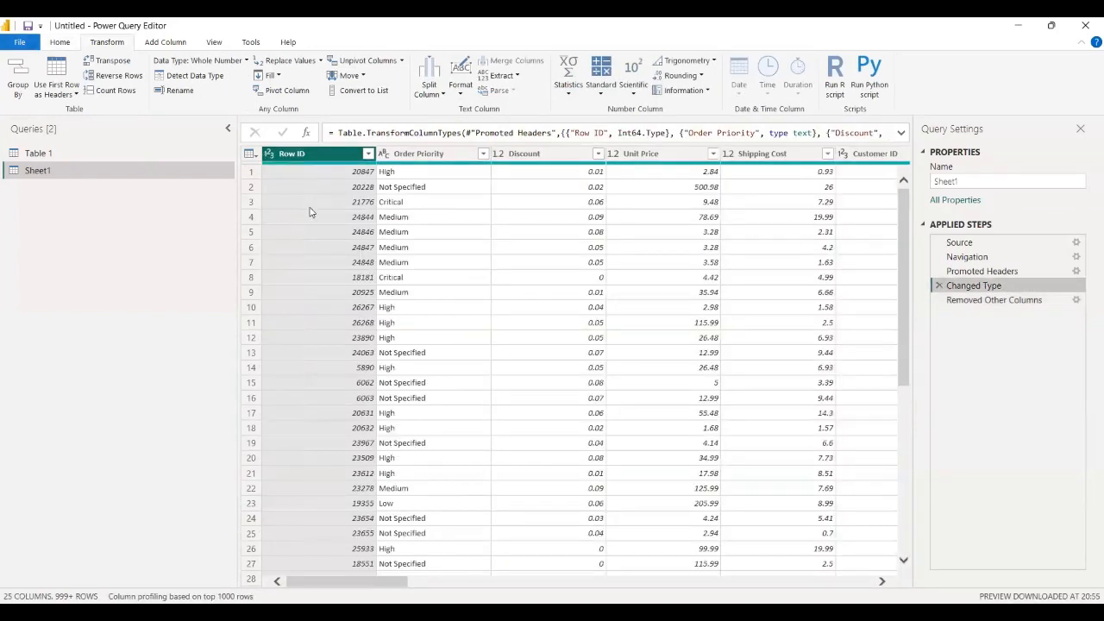
pyautogui.click(57, 43)
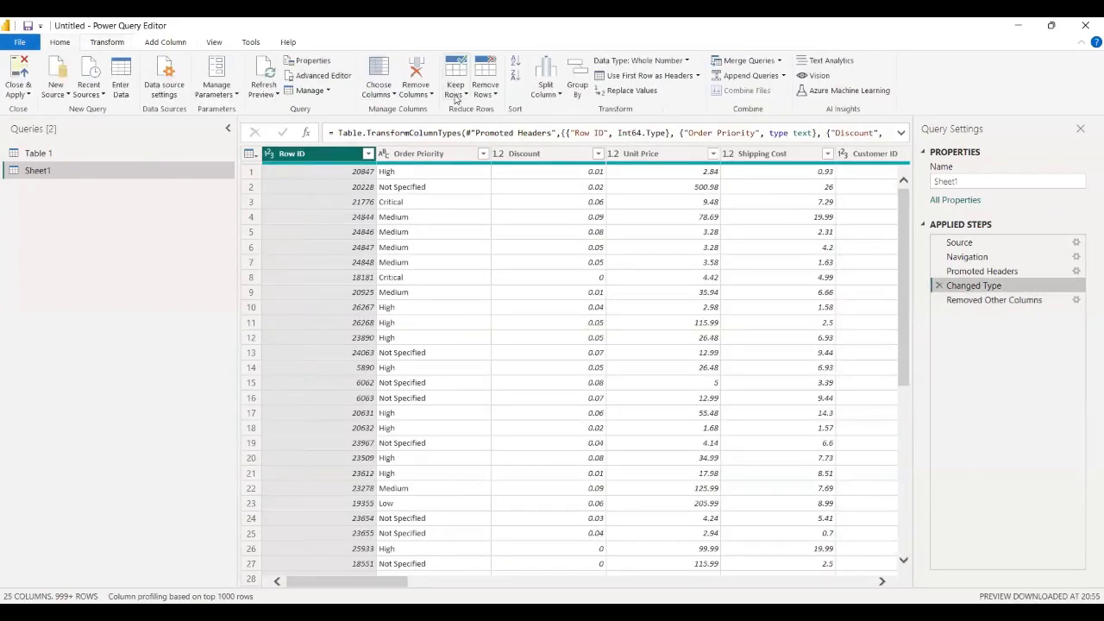
pyautogui.click(381, 93)
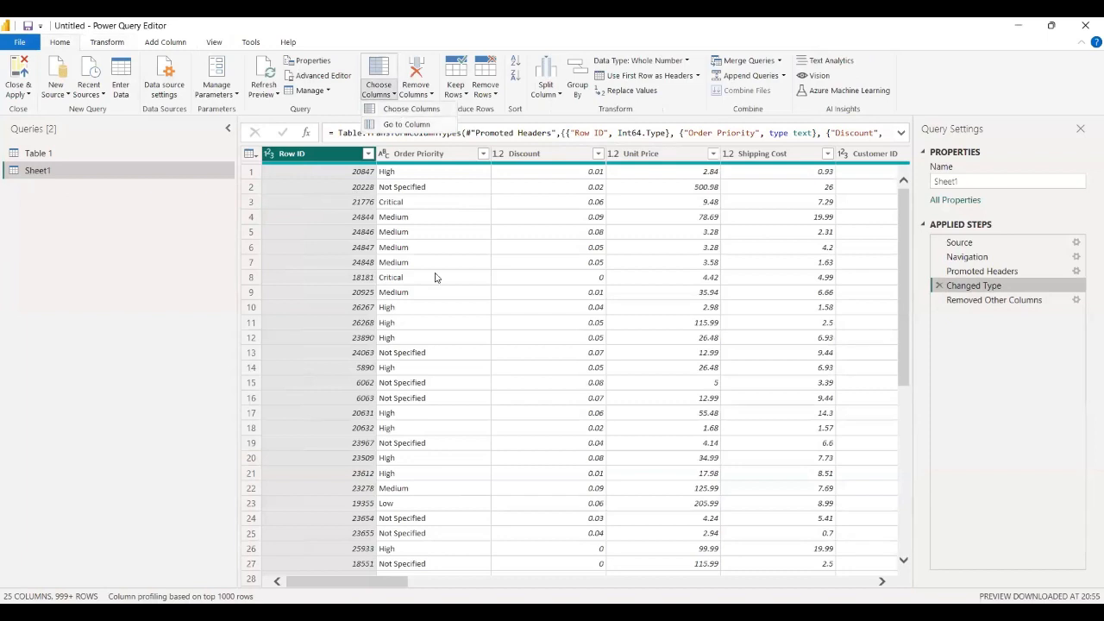
pyautogui.click(410, 109)
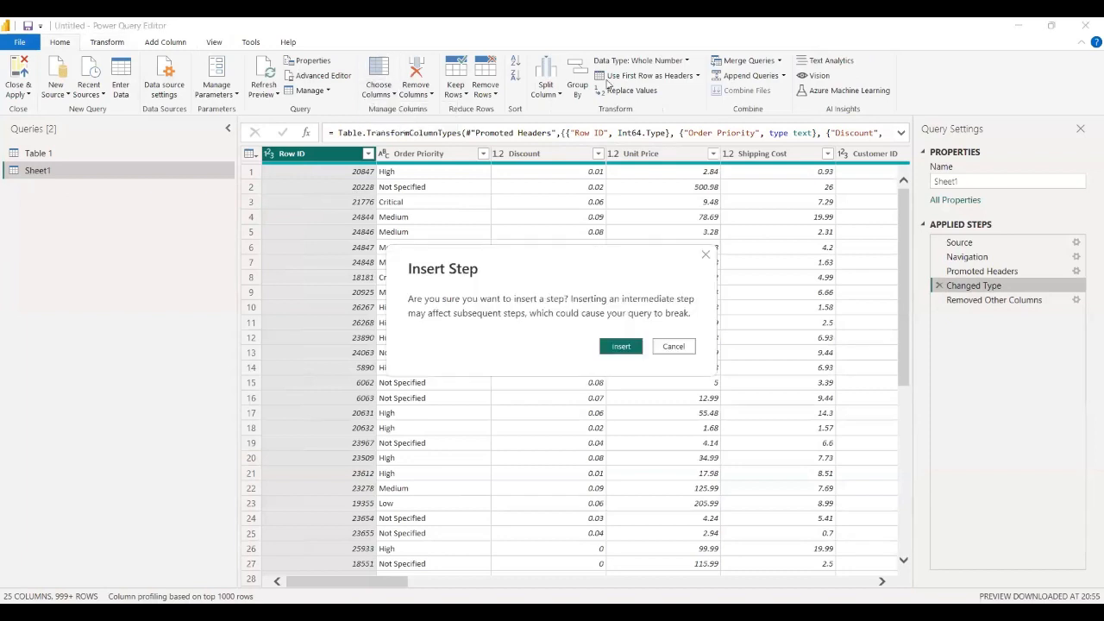
pyautogui.click(682, 348)
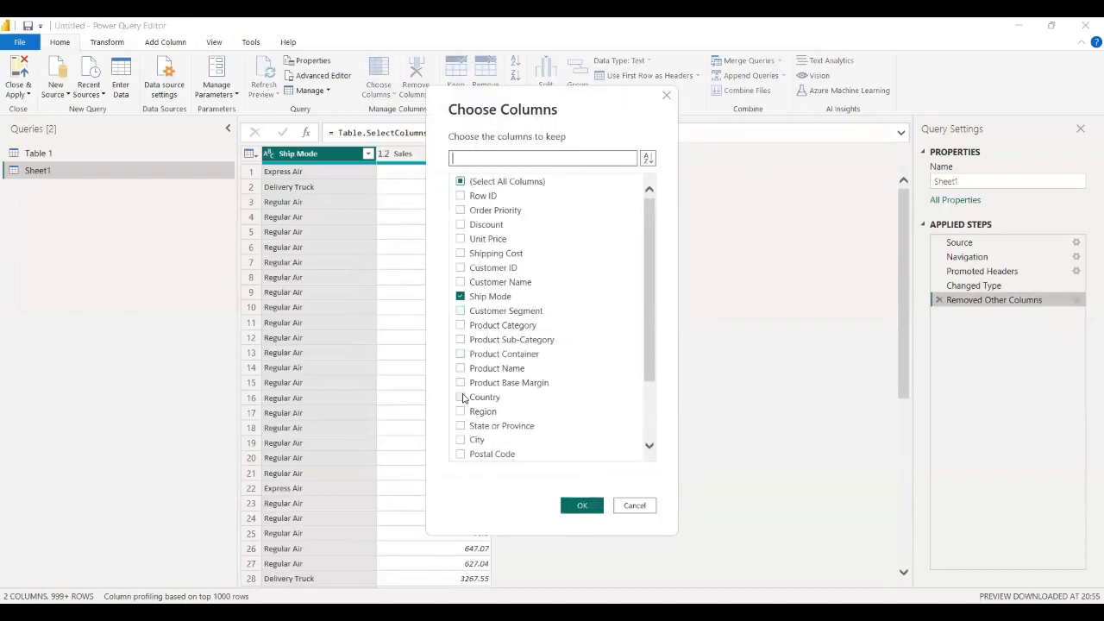
# Review which columns the Removed Other Columns step keeps, without changing the selection.
pyautogui.scroll(-2, 475, 435)
pyautogui.scroll(2, 483, 262)
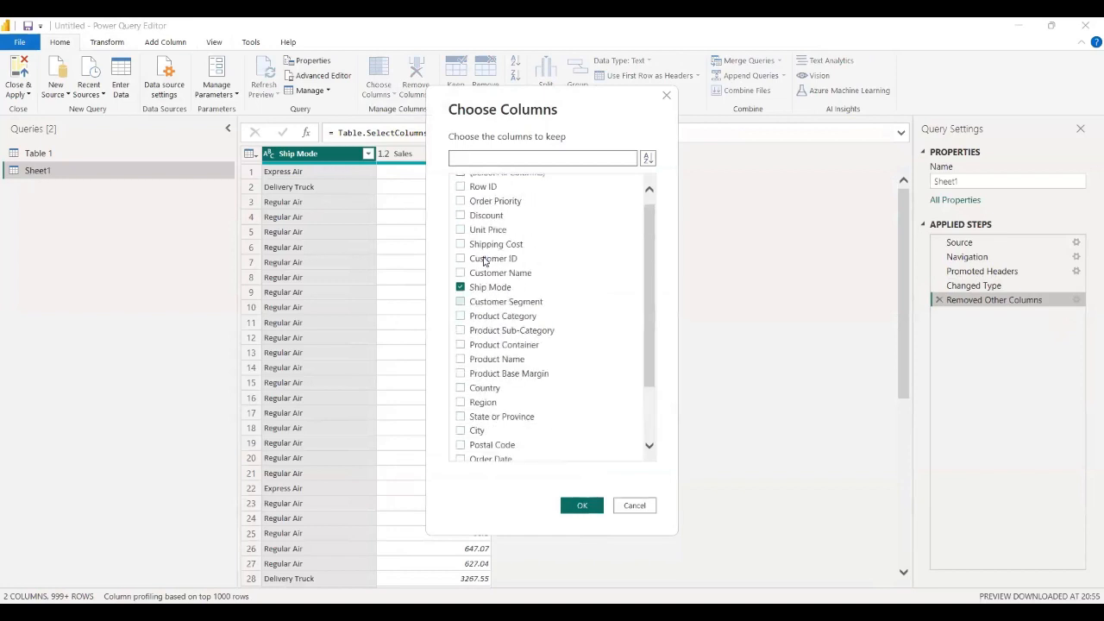
pyautogui.scroll(1, 484, 262)
pyautogui.scroll(-3, 485, 304)
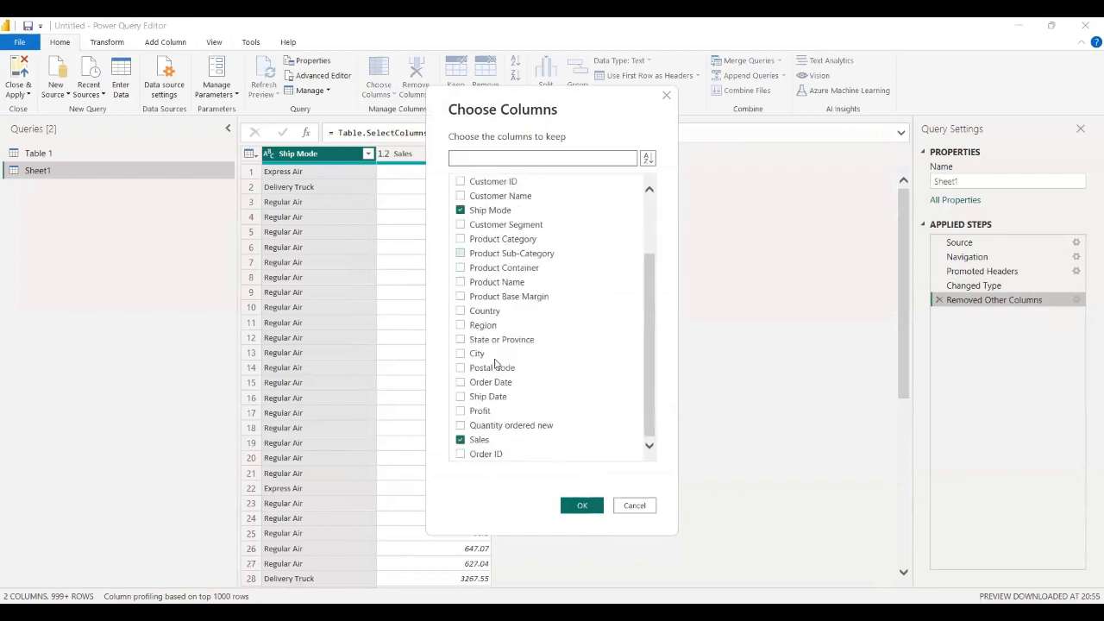
pyautogui.click(633, 506)
# Start a Group By on the Sheet1 query with Ship Mode as the grouping column.
pyautogui.click(106, 44)
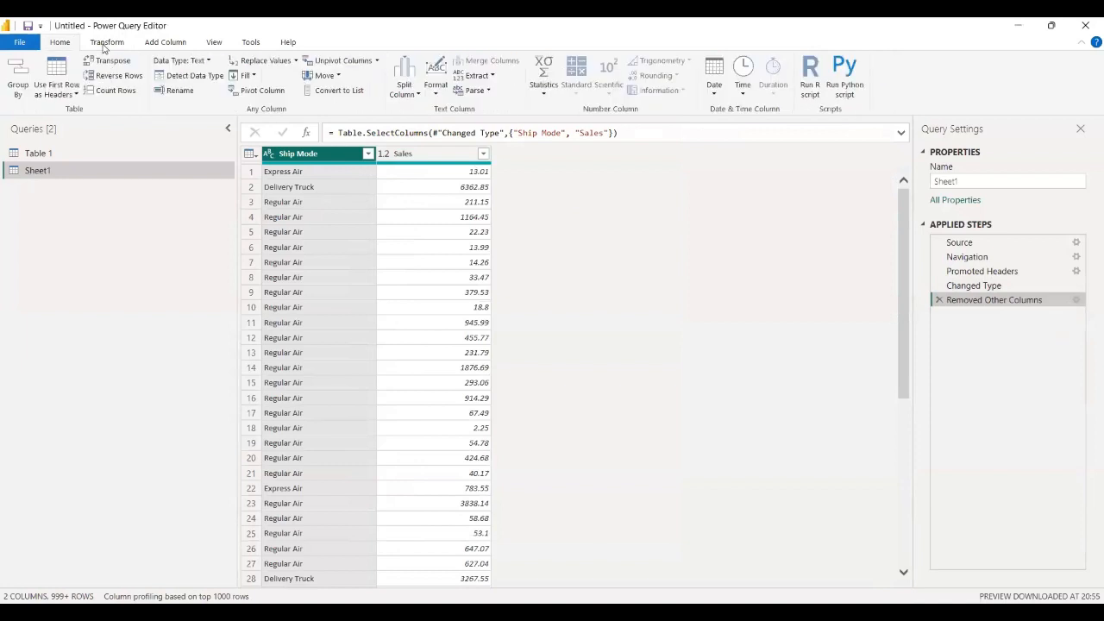
pyautogui.click(18, 84)
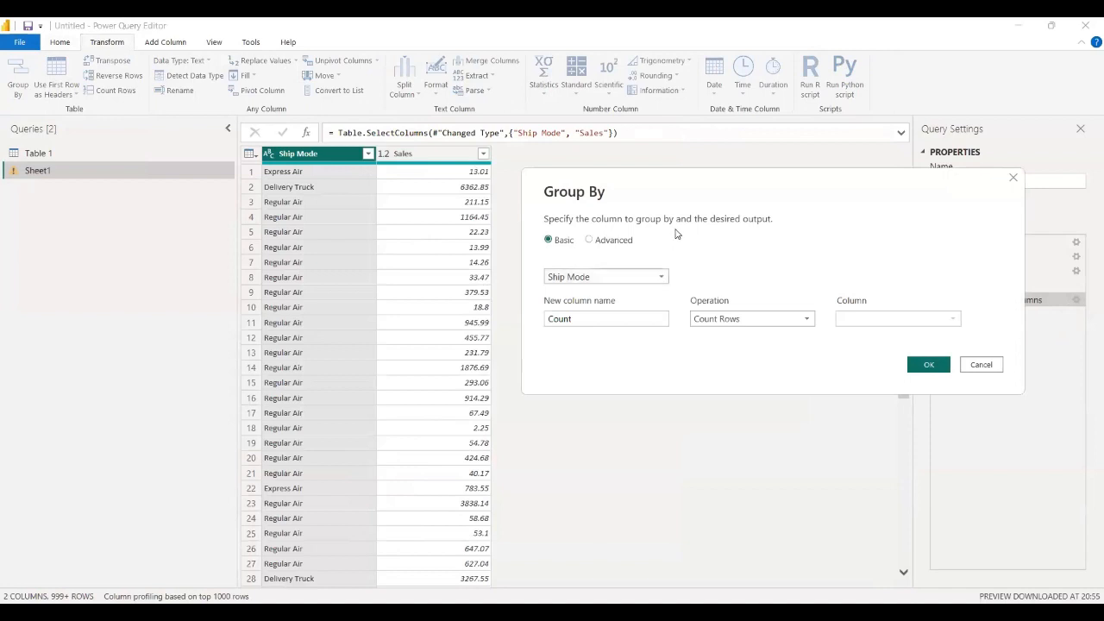
pyautogui.click(627, 278)
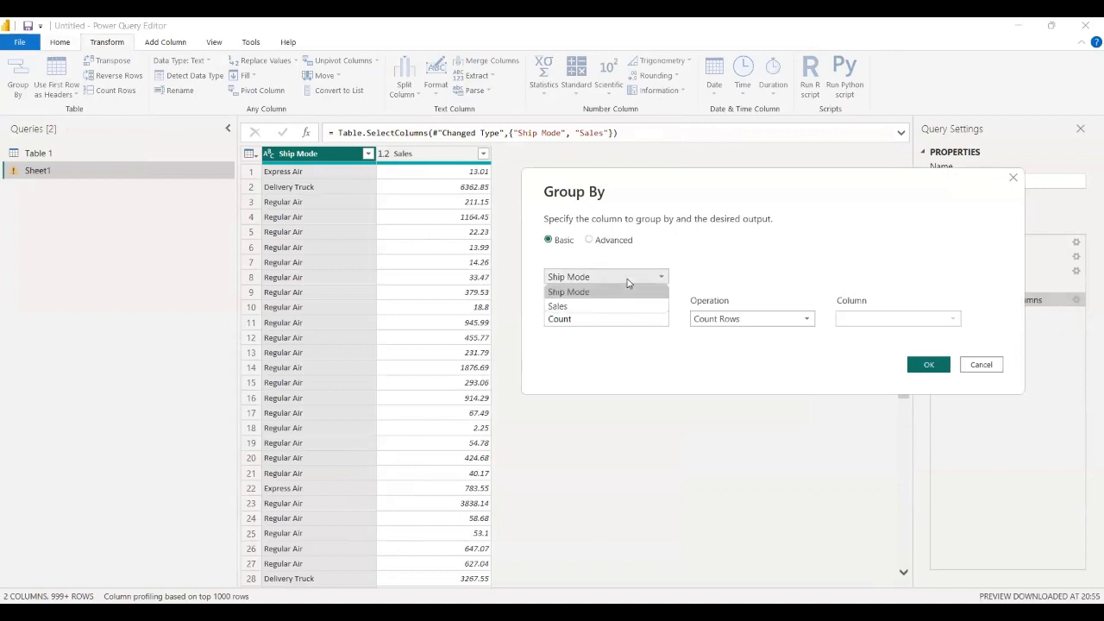
pyautogui.click(586, 291)
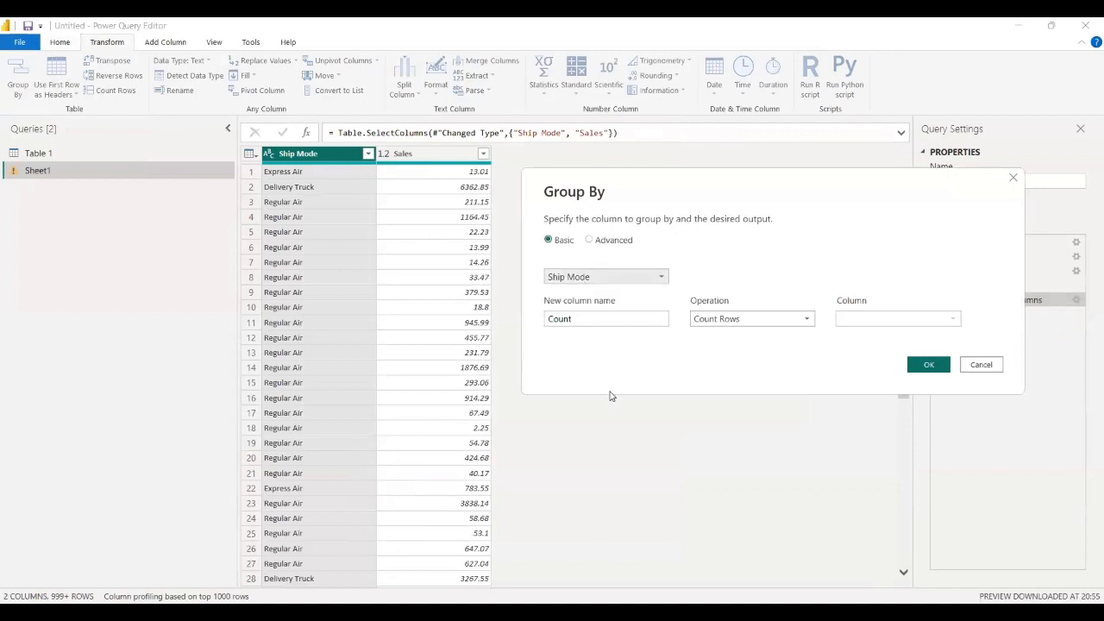
# Name the new aggregated column Total Sales.
pyautogui.click(597, 316)
pyautogui.press('BackSpace')
pyautogui.press('BackSpace')
pyautogui.press('BackSpace')
pyautogui.press('BackSpace')
pyautogui.press('BackSpace')
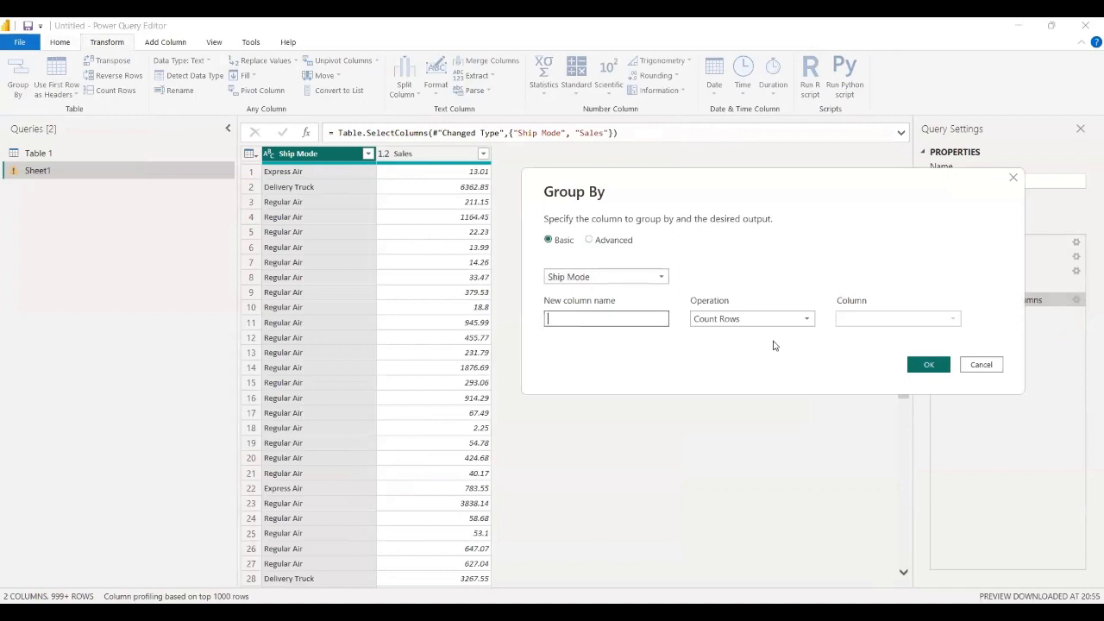
pyautogui.write('Total Sales')
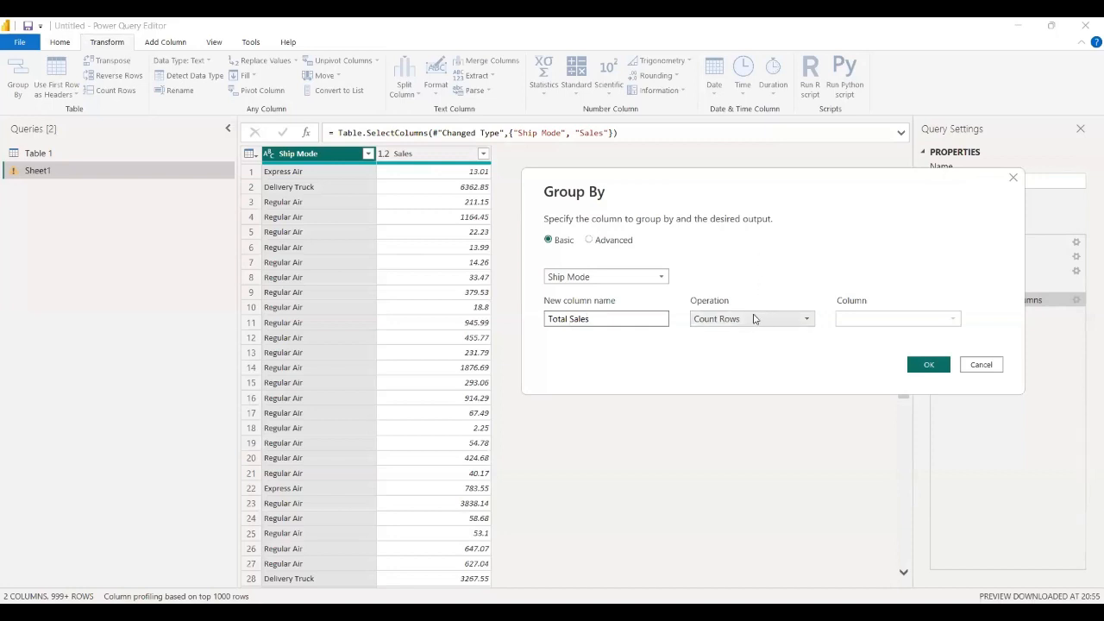
# Set the aggregation to Sum over the Sales column.
pyautogui.click(753, 319)
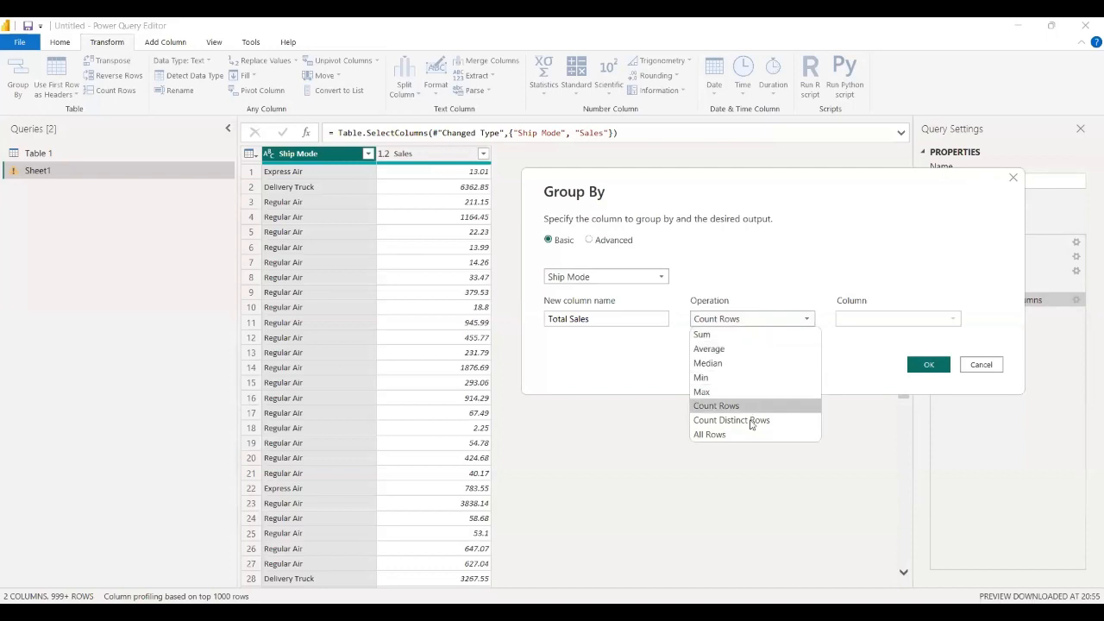
pyautogui.click(748, 334)
pyautogui.click(906, 319)
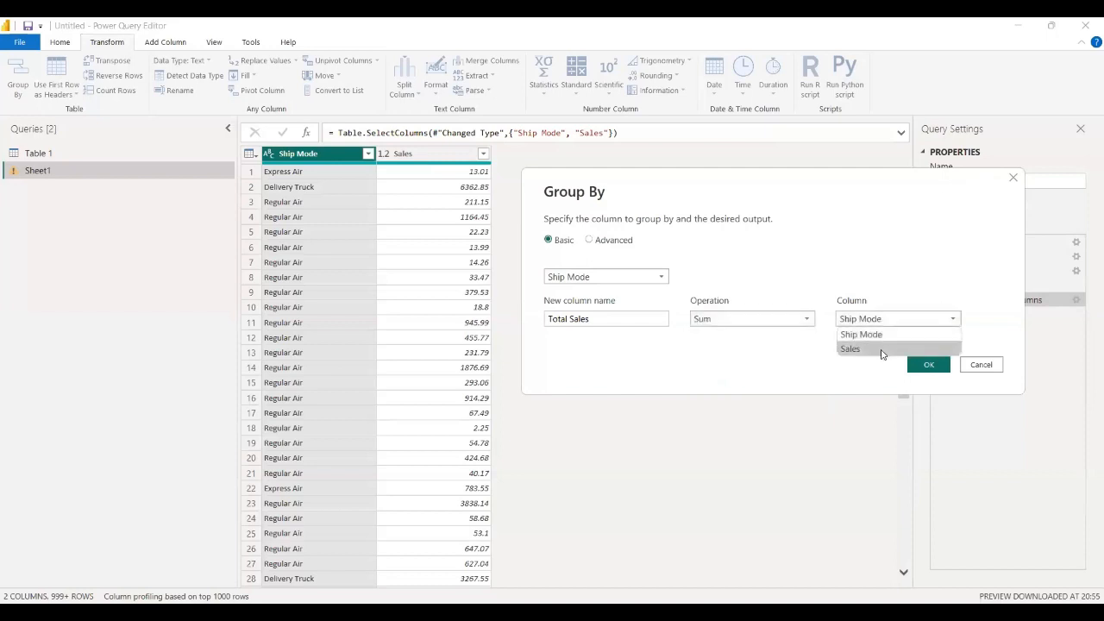
pyautogui.click(882, 349)
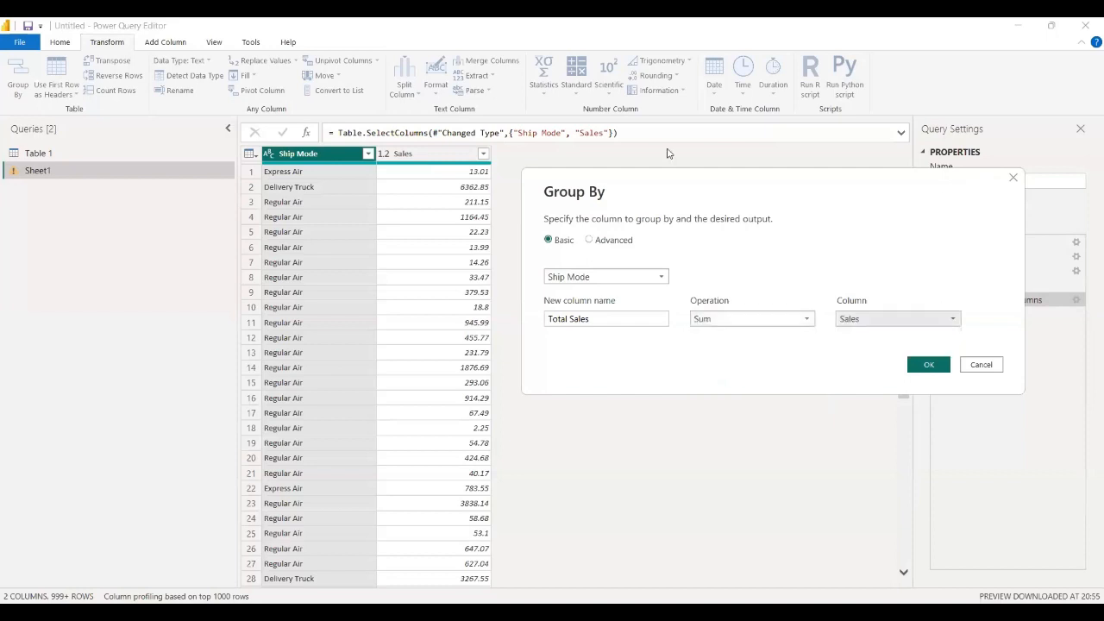
# Compare the Advanced and Basic grouping modes, keep Basic, and apply the Ship Mode grouping with summed Sales.
pyautogui.click(603, 242)
pyautogui.click(551, 242)
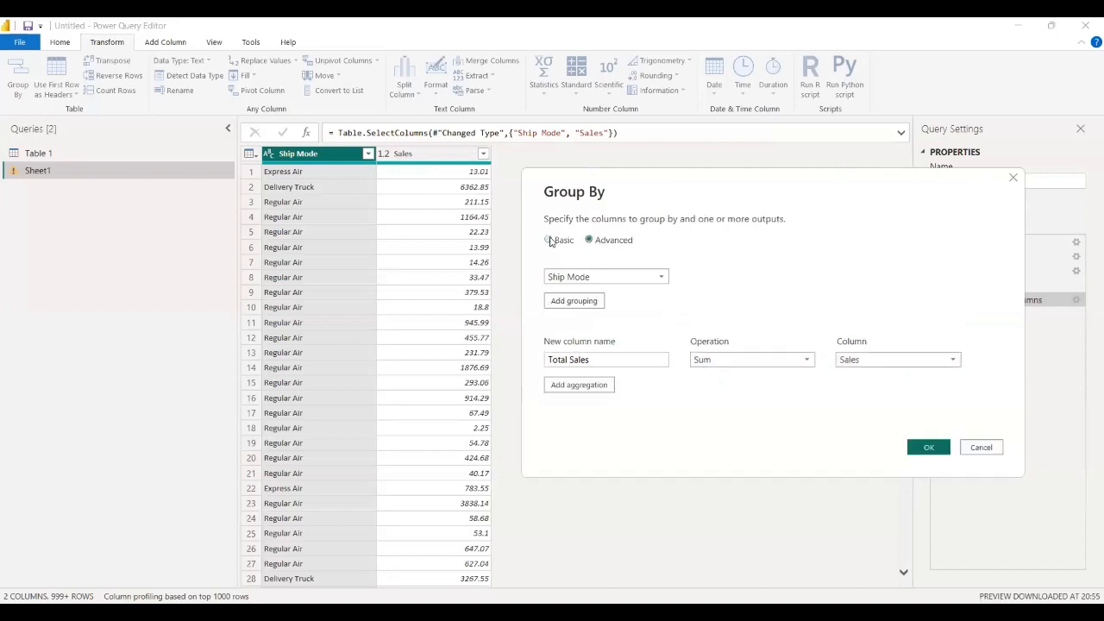
pyautogui.click(613, 243)
pyautogui.click(552, 241)
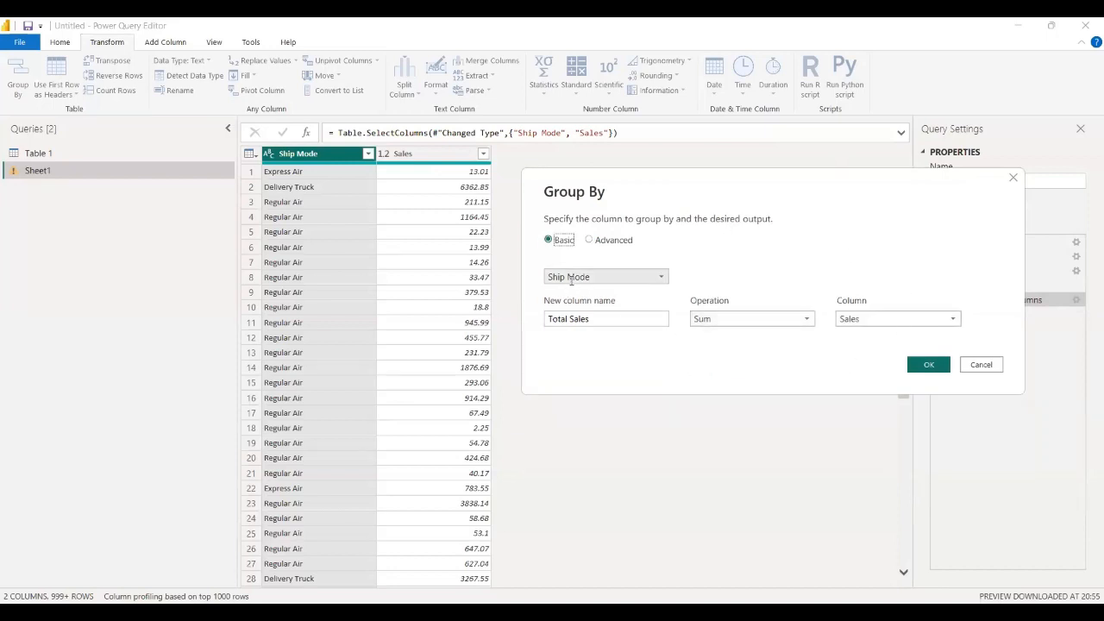
pyautogui.moveTo(547, 320); pyautogui.dragTo(751, 320)
pyautogui.click(733, 319)
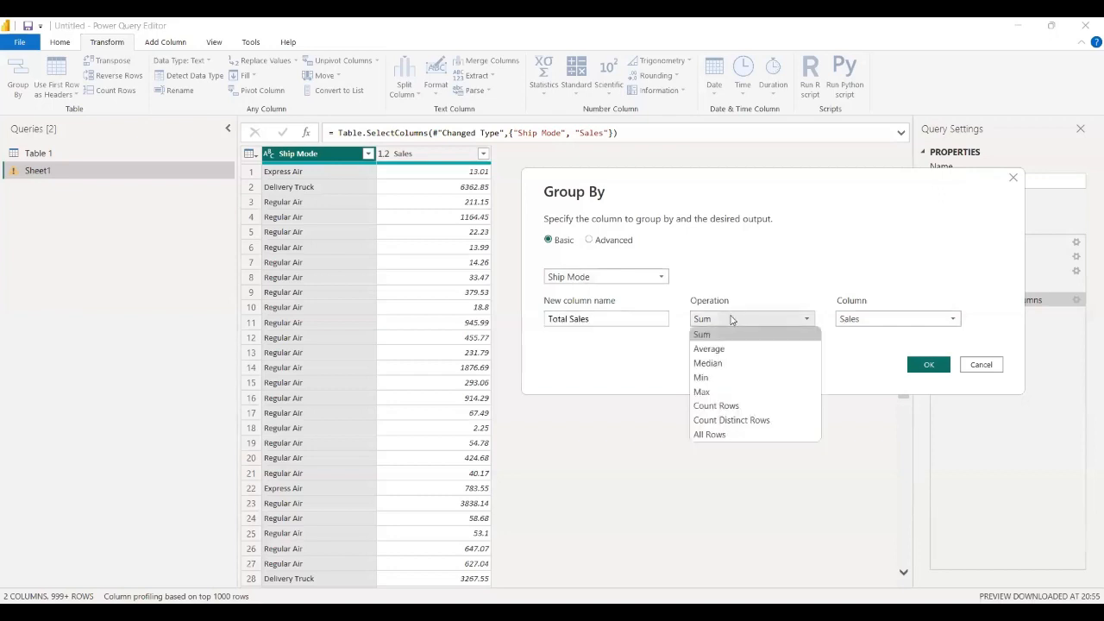
pyautogui.click(897, 317)
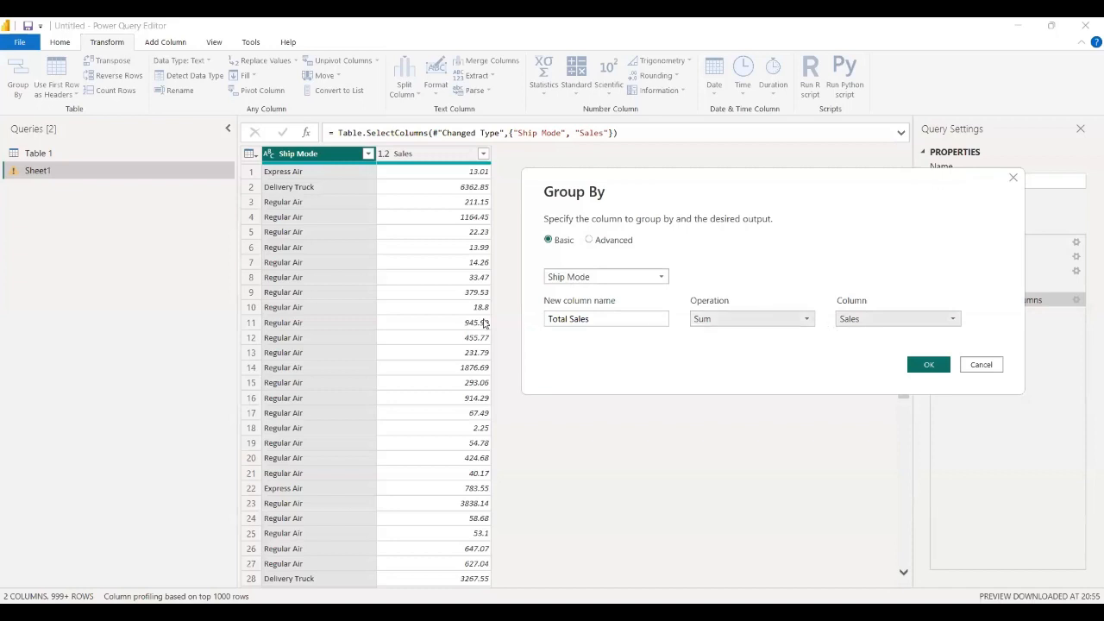
pyautogui.click(929, 367)
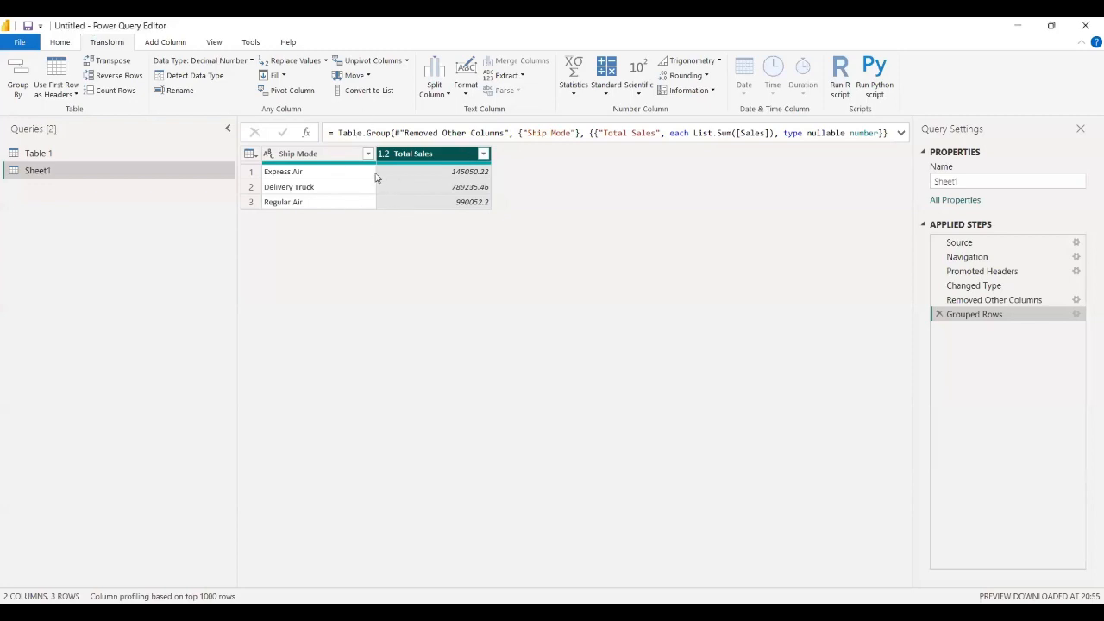
# Return to the Changed Type step and examine the full table's columns from Discount through Product Sub-Category.
pyautogui.click(976, 301)
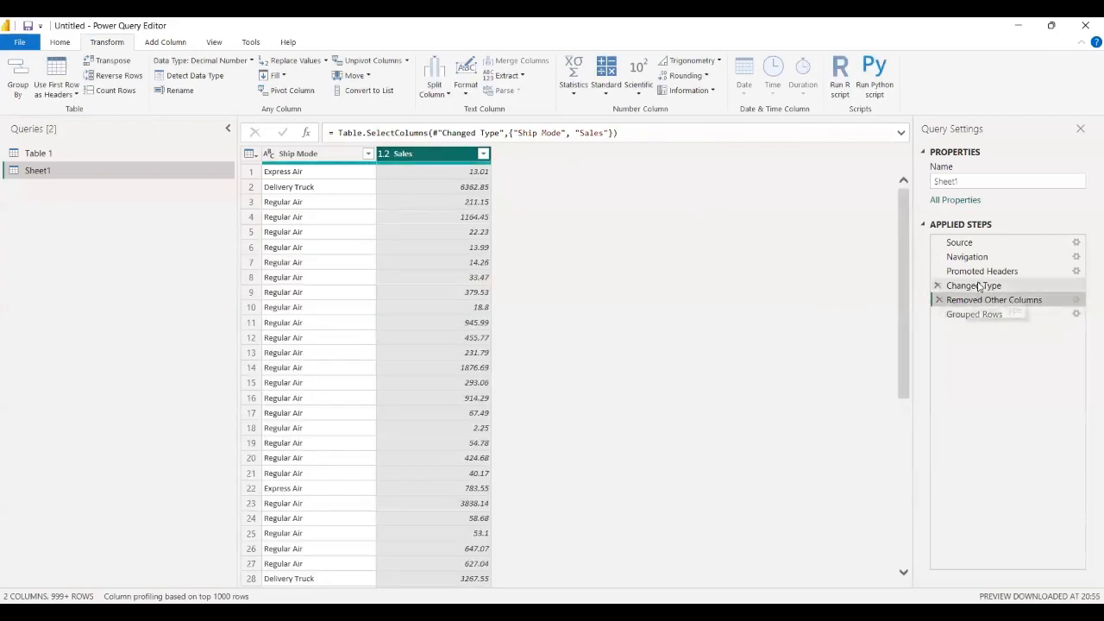
pyautogui.click(525, 161)
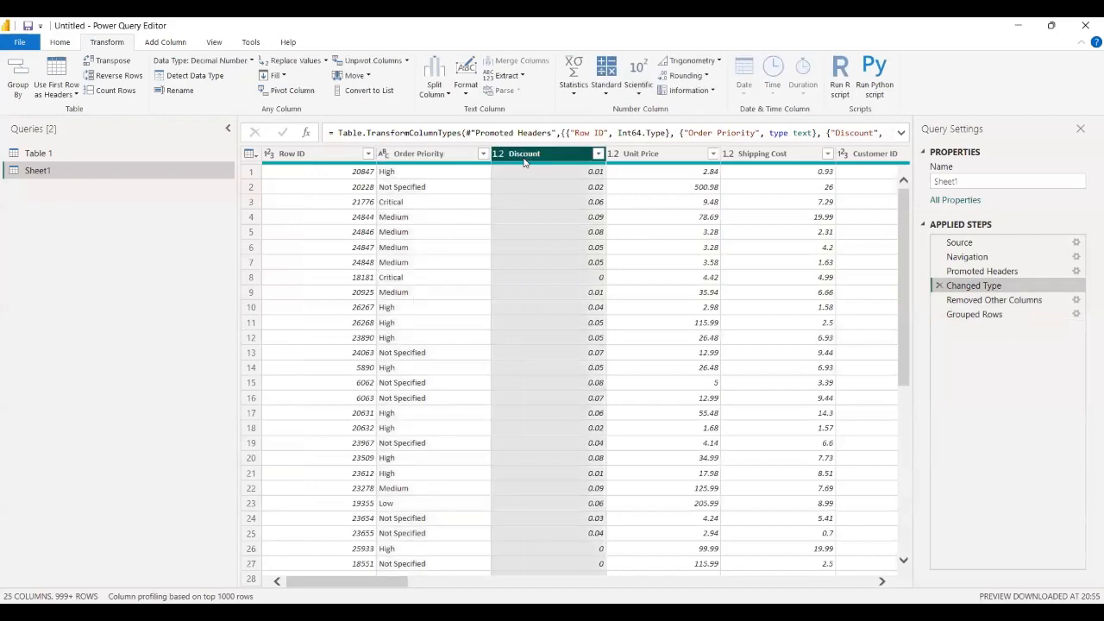
pyautogui.press('Right')
pyautogui.press('Right')
pyautogui.press('Right')
pyautogui.press('Right')
pyautogui.press('Right')
pyautogui.press('Right')
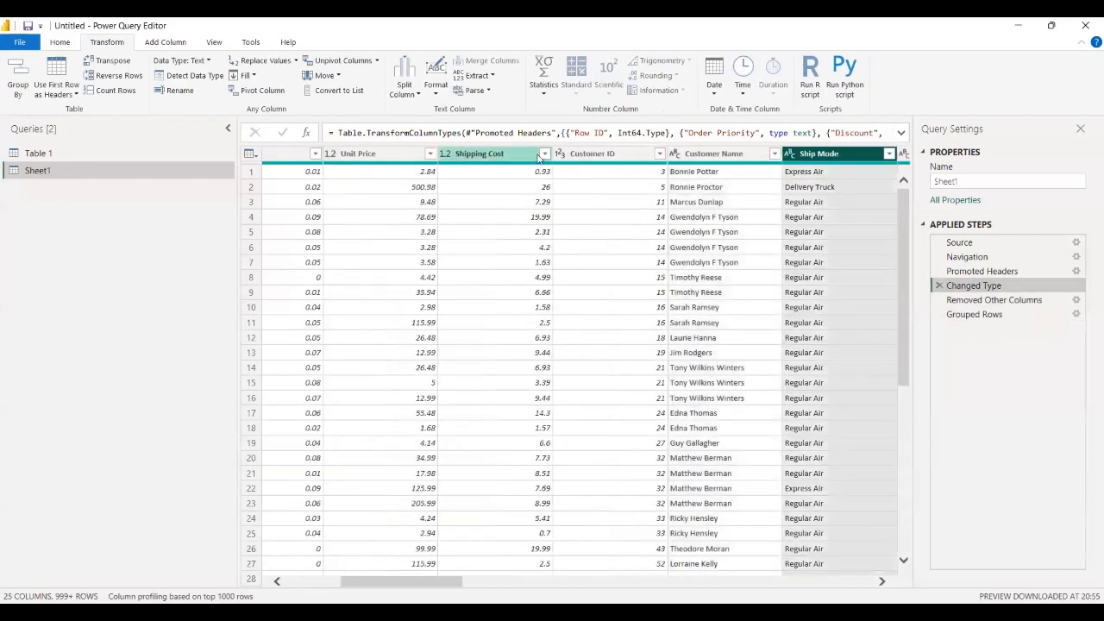
pyautogui.press('Right')
pyautogui.press('Right')
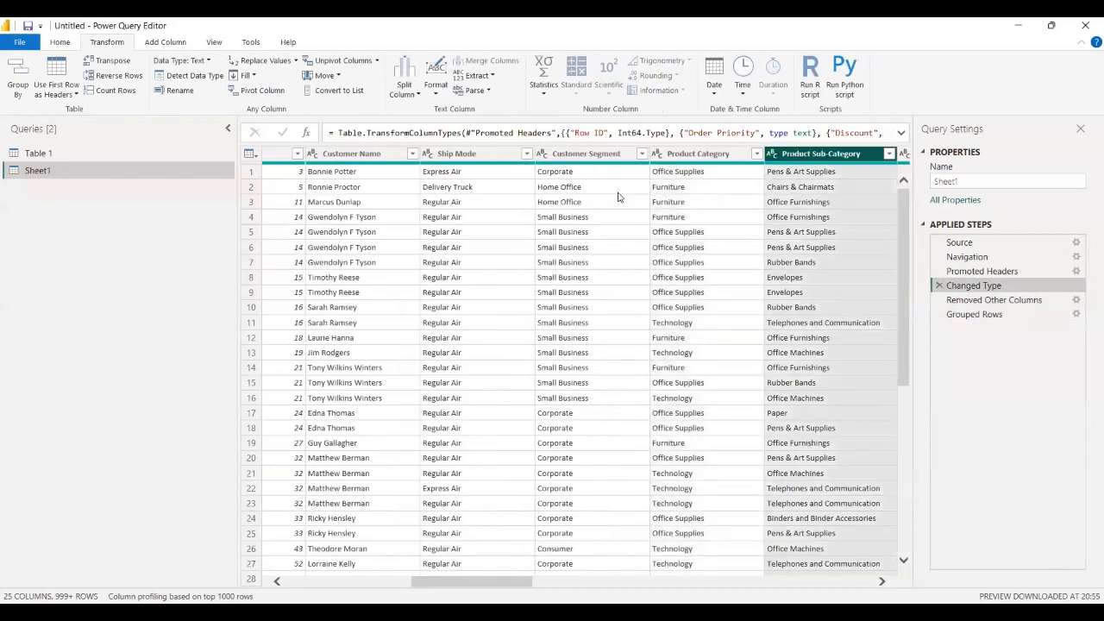
# Examine the distinct values in the Customer Segment and Product Category columns without applying a filter.
pyautogui.press('Left')
pyautogui.press('Left')
pyautogui.press('Left')
pyautogui.click(644, 158)
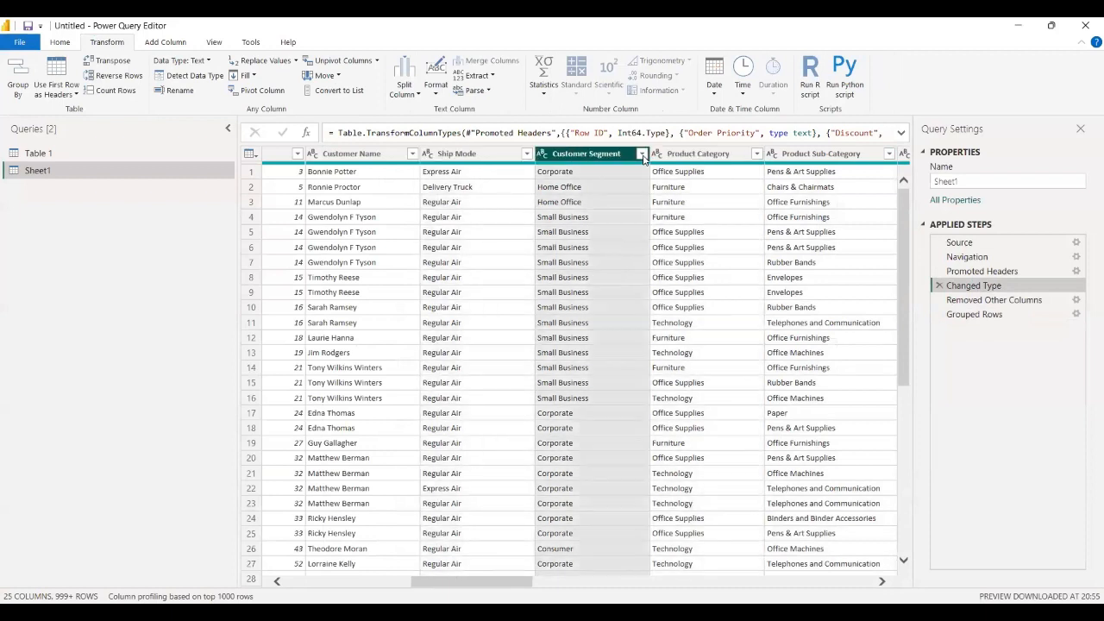
pyautogui.click(642, 153)
pyautogui.click(728, 156)
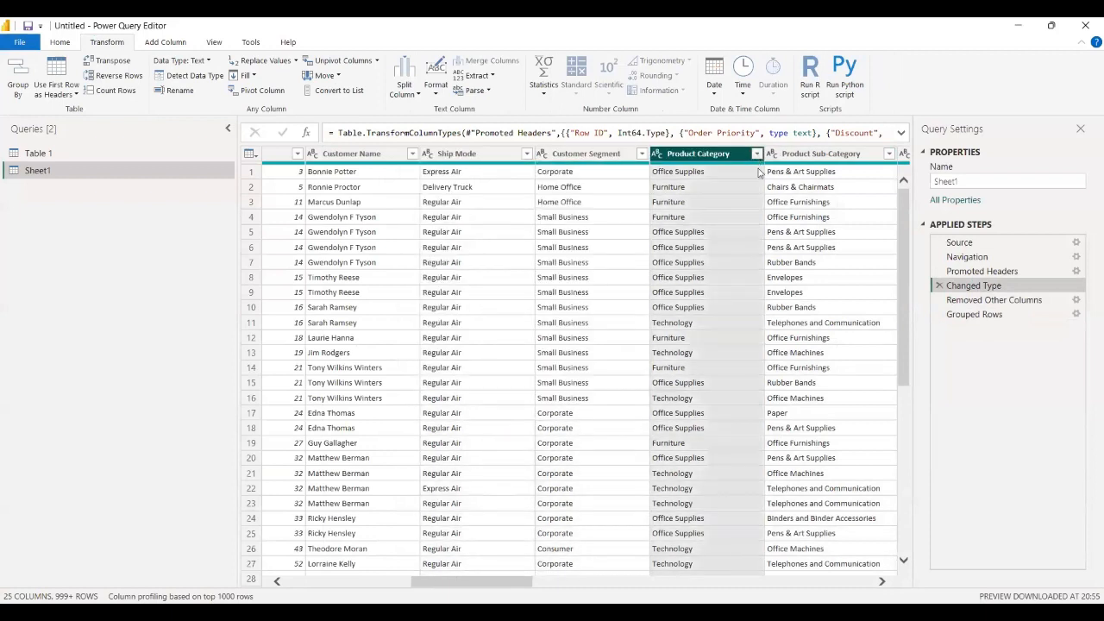
pyautogui.click(756, 154)
pyautogui.click(731, 382)
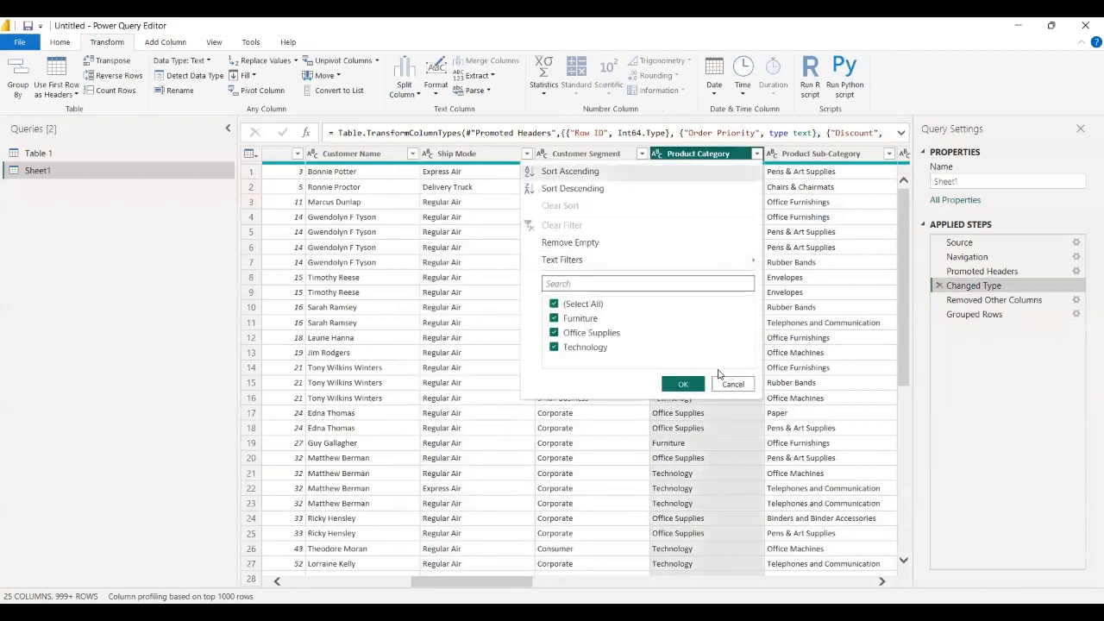
pyautogui.click(733, 384)
# Examine the distinct values in the Product Sub-Category and Product Container columns, loading the full Product Container list.
pyautogui.click(880, 154)
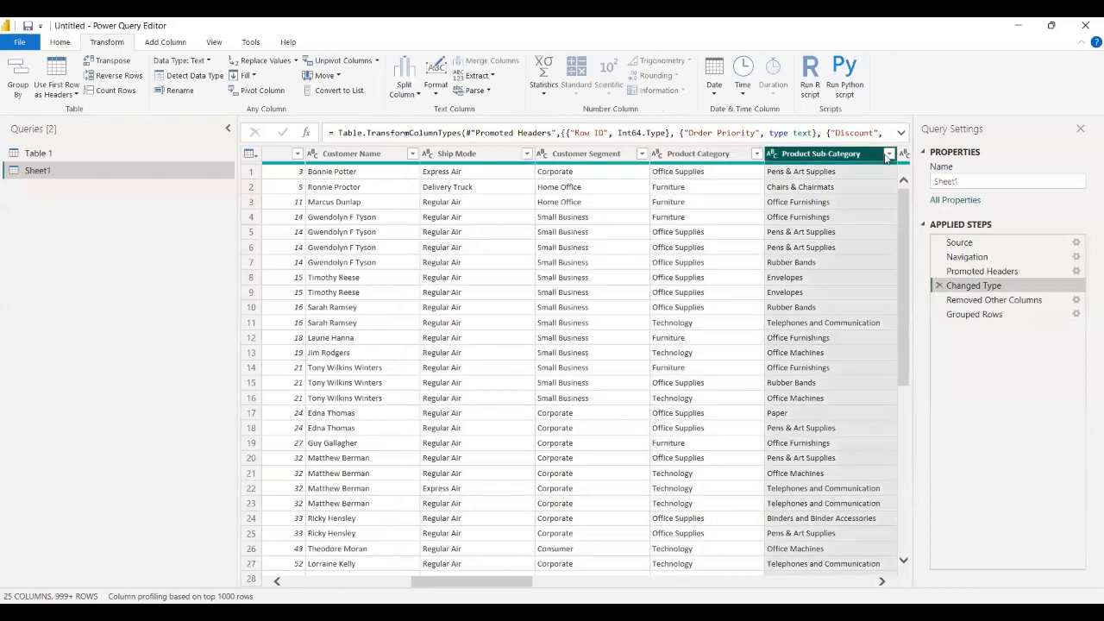
pyautogui.click(888, 154)
pyautogui.scroll(-1, 814, 538)
pyautogui.scroll(1, 807, 493)
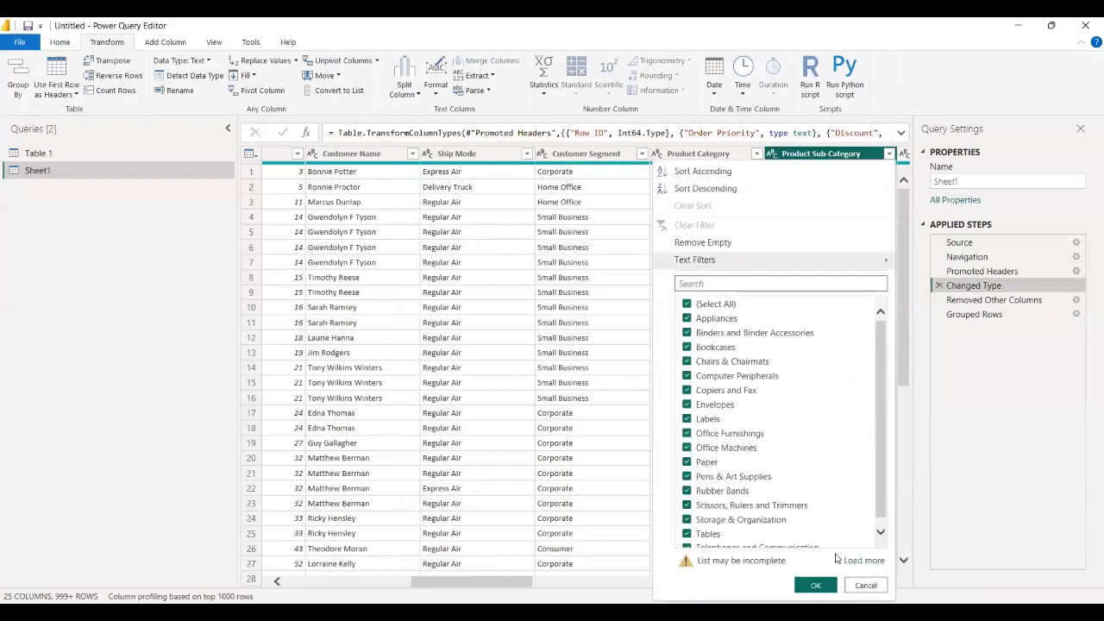
pyautogui.click(864, 585)
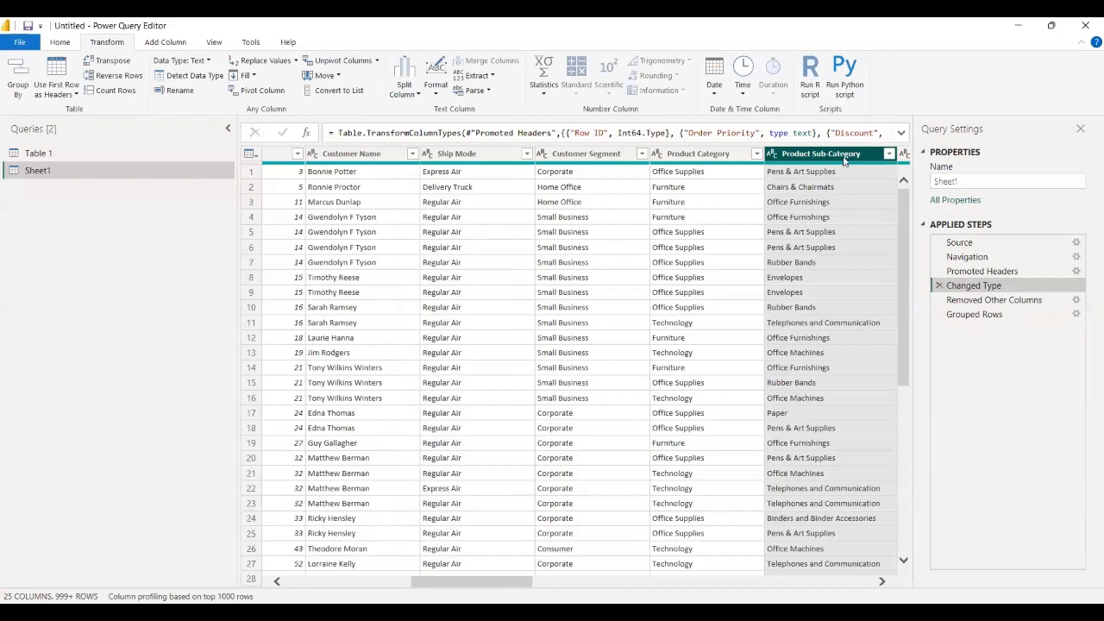
pyautogui.press('Right')
pyautogui.click(889, 155)
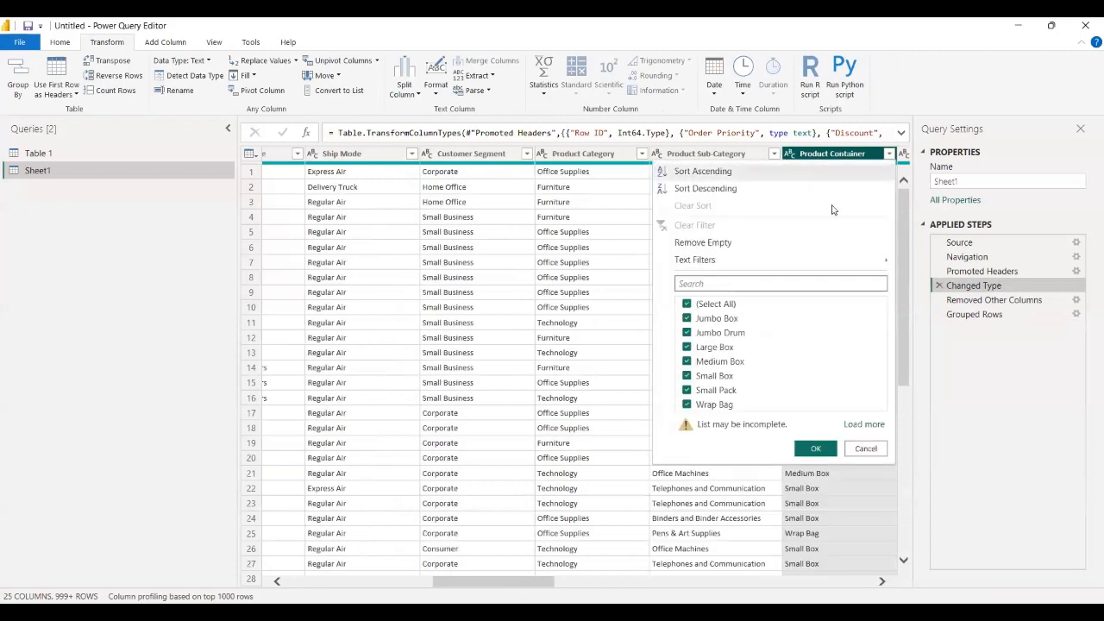
pyautogui.click(860, 428)
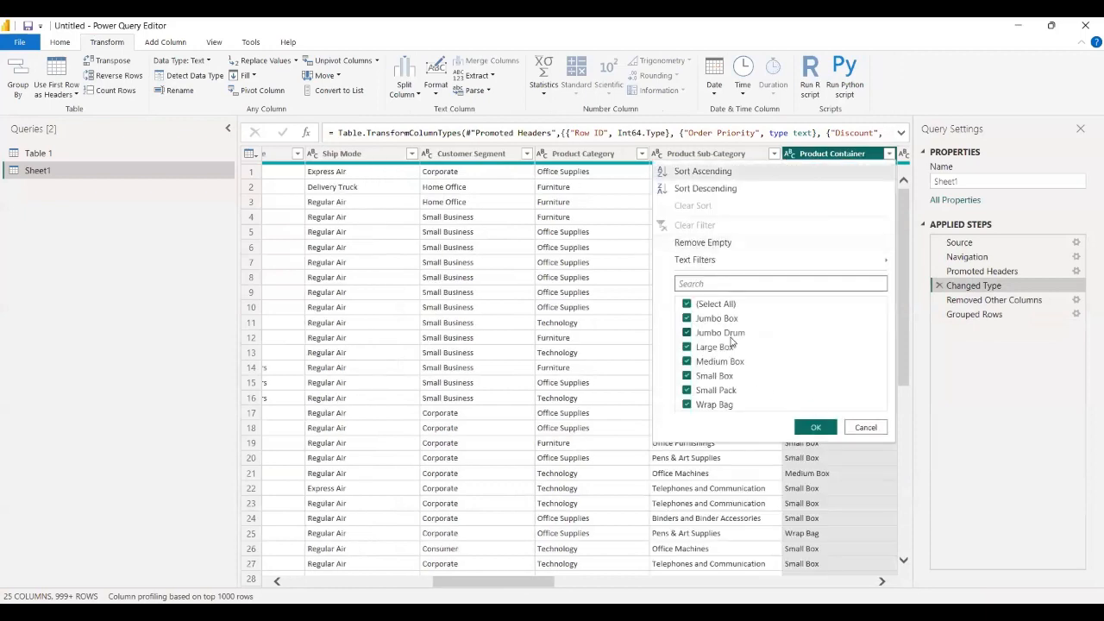
pyautogui.click(865, 427)
# Examine the columns from Product Name onward, checking the distinct values of Country and the fully loaded list for Region.
pyautogui.press('Right')
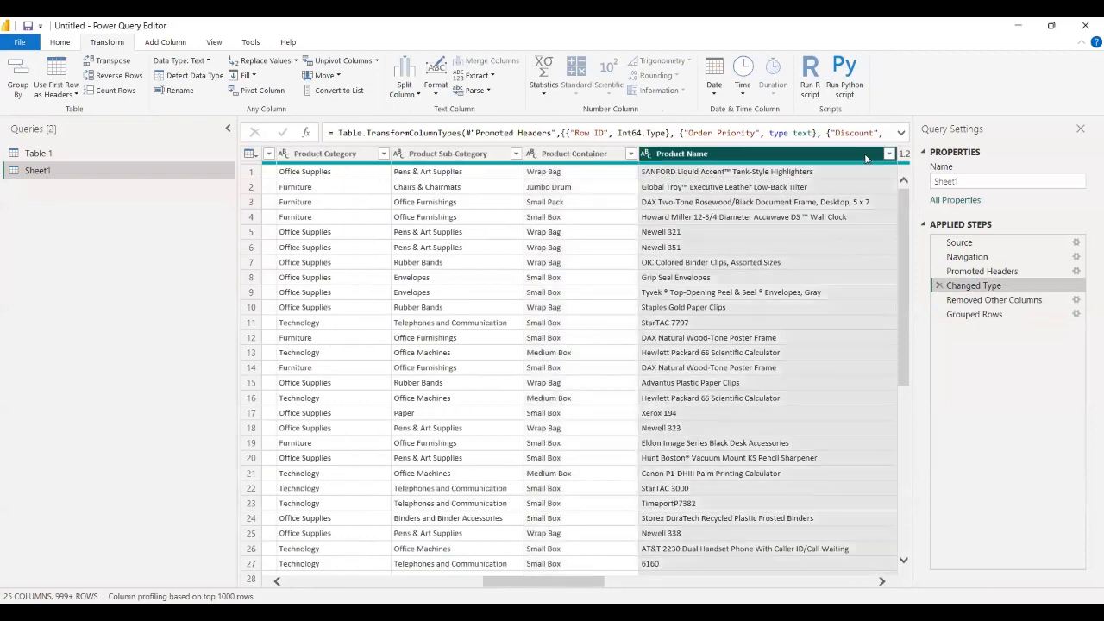
pyautogui.press('Right')
pyautogui.press('Right')
pyautogui.press('Right')
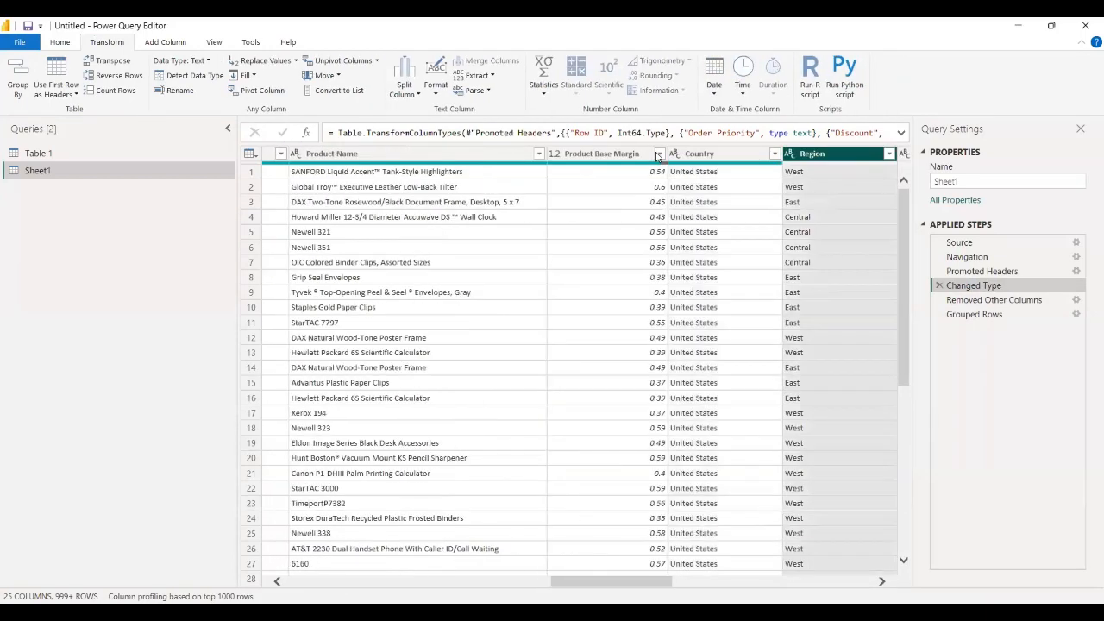
pyautogui.press('Right')
pyautogui.click(659, 155)
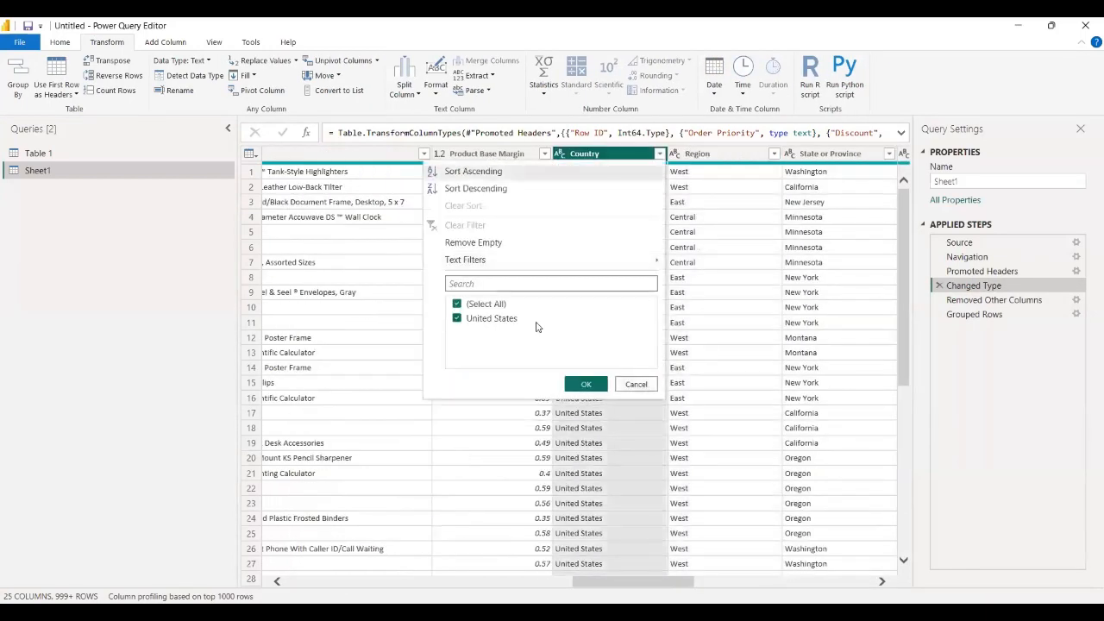
pyautogui.click(718, 153)
pyautogui.click(774, 153)
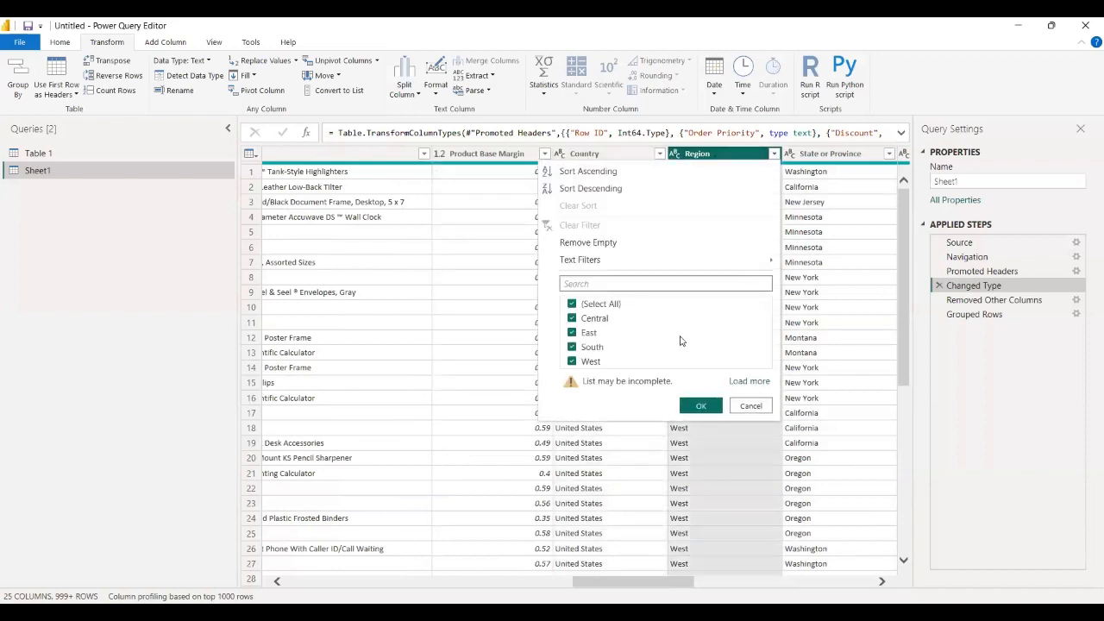
pyautogui.click(740, 384)
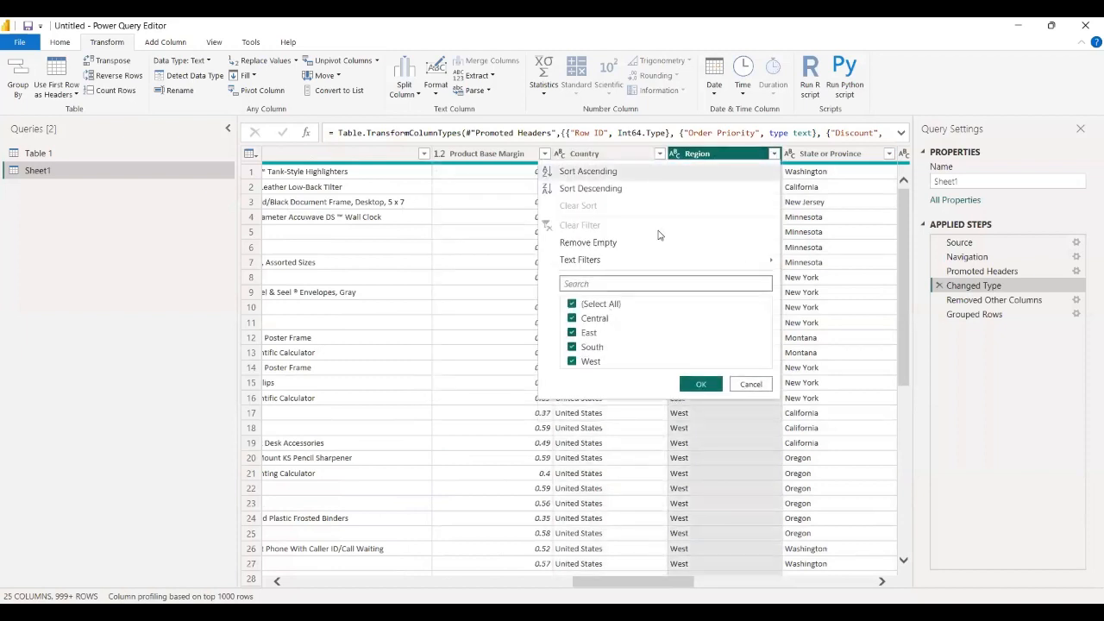
pyautogui.click(745, 386)
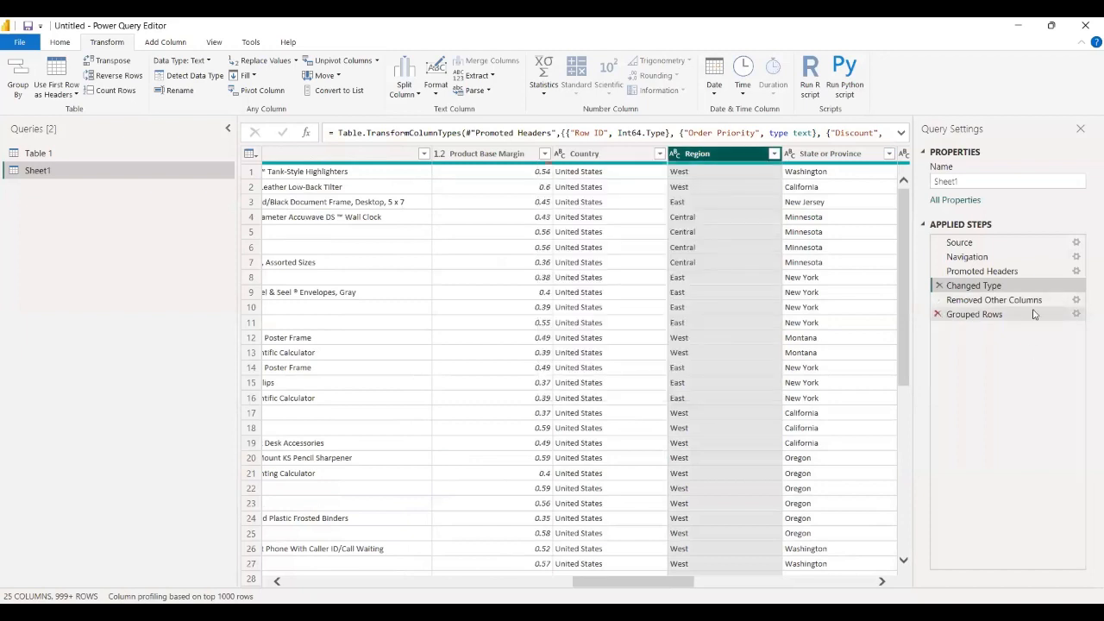
# Delete the Grouped Rows and Removed Other Columns steps from the Sheet1 query.
pyautogui.click(937, 314)
pyautogui.click(932, 299)
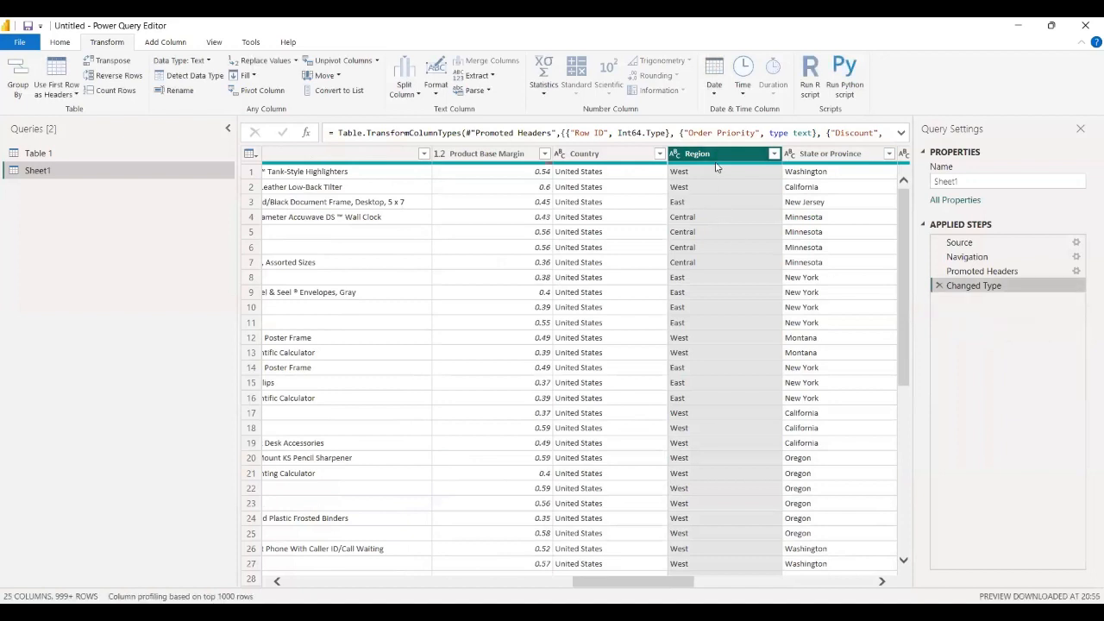
# Choose the columns to keep in Sheet1 so that only Region and Profit remain.
pyautogui.click(59, 43)
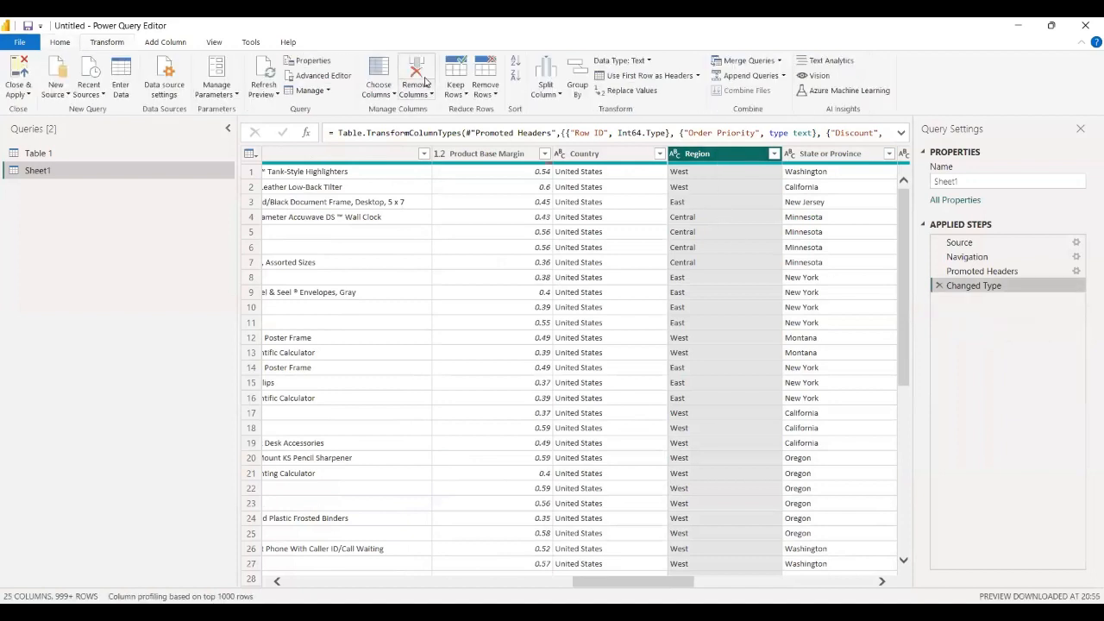
pyautogui.click(379, 97)
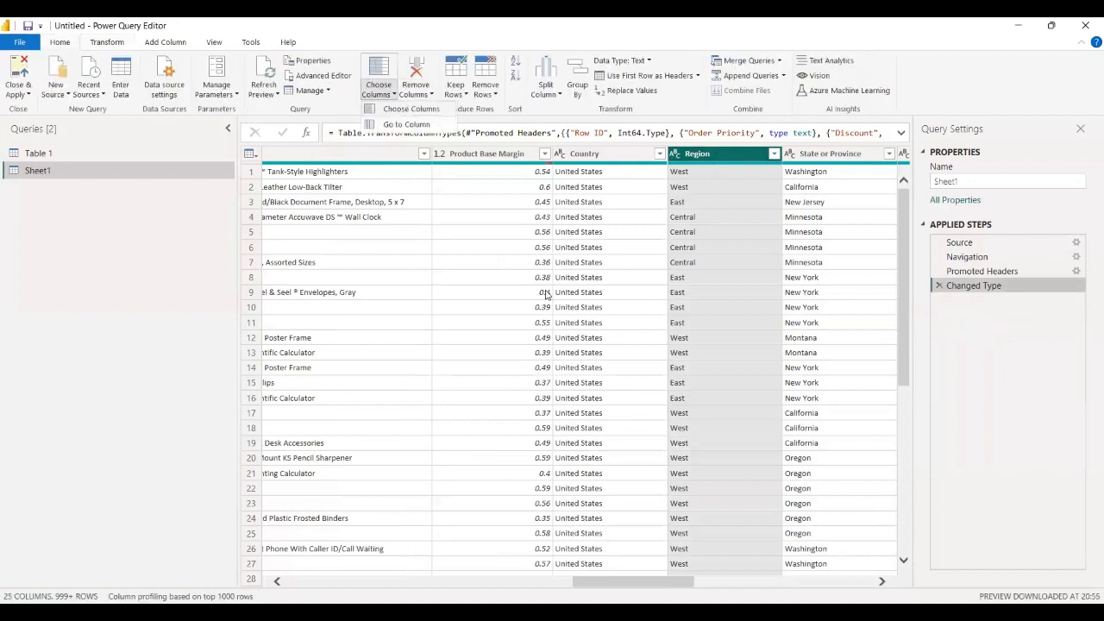
pyautogui.click(477, 182)
pyautogui.scroll(-2, 485, 320)
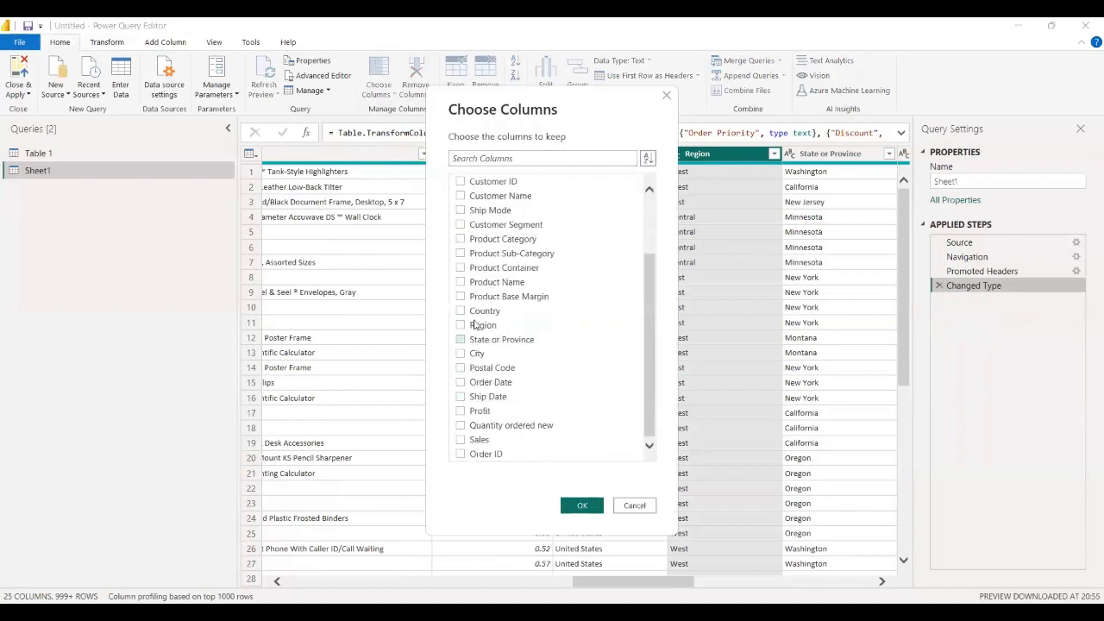
pyautogui.click(474, 326)
pyautogui.click(476, 440)
pyautogui.click(467, 407)
pyautogui.click(460, 453)
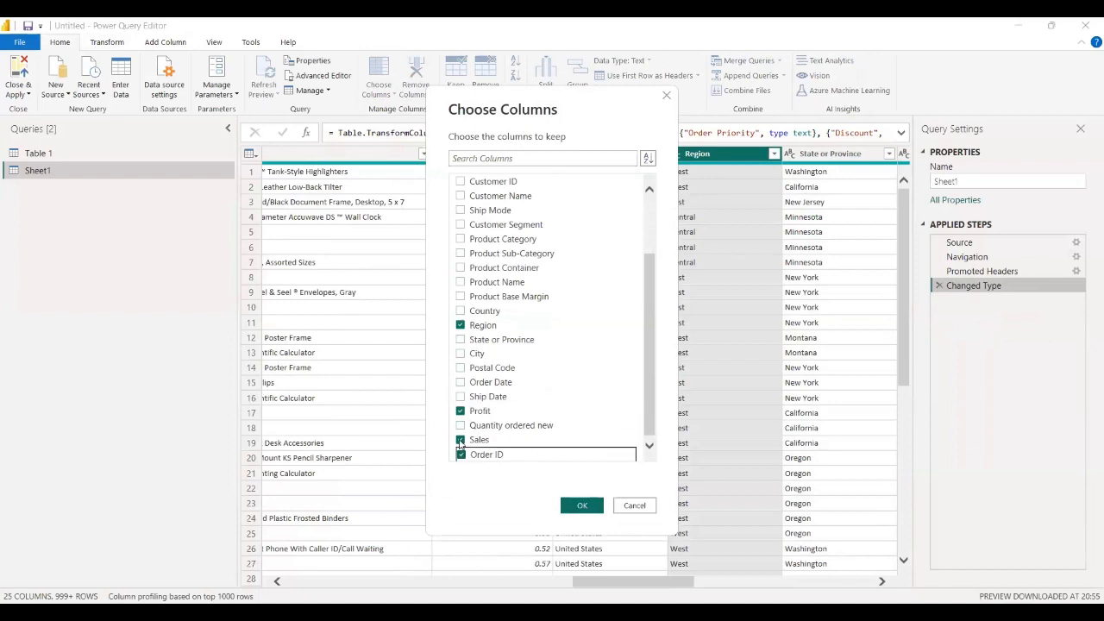
pyautogui.click(462, 441)
pyautogui.click(463, 454)
pyautogui.click(578, 505)
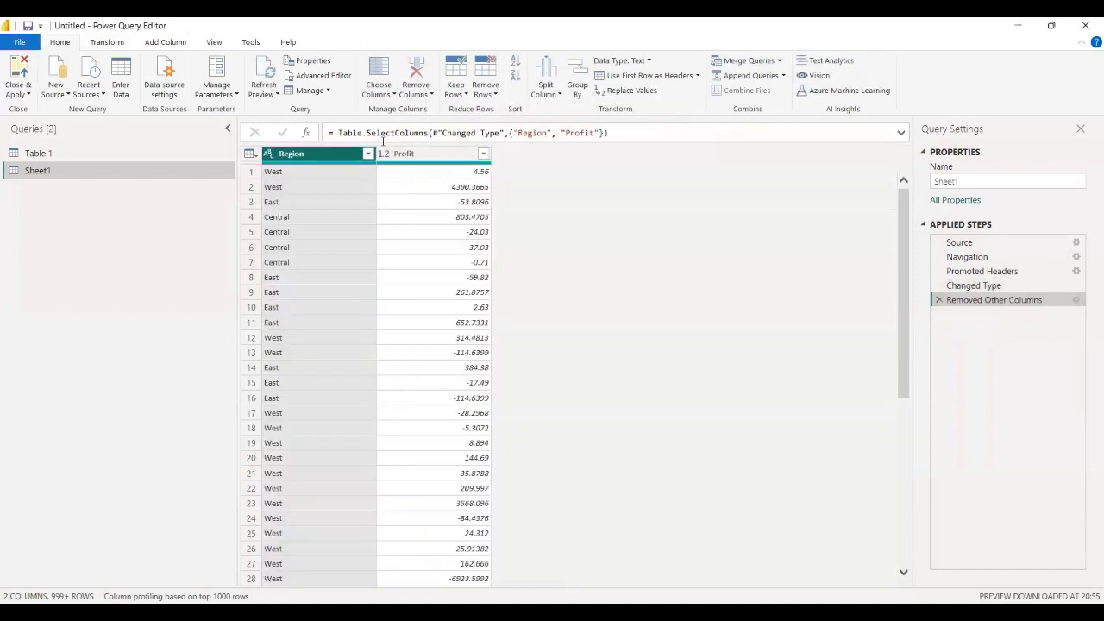
# Group the rows by Region into a new Total Profit column that sums the Profit column.
pyautogui.click(93, 44)
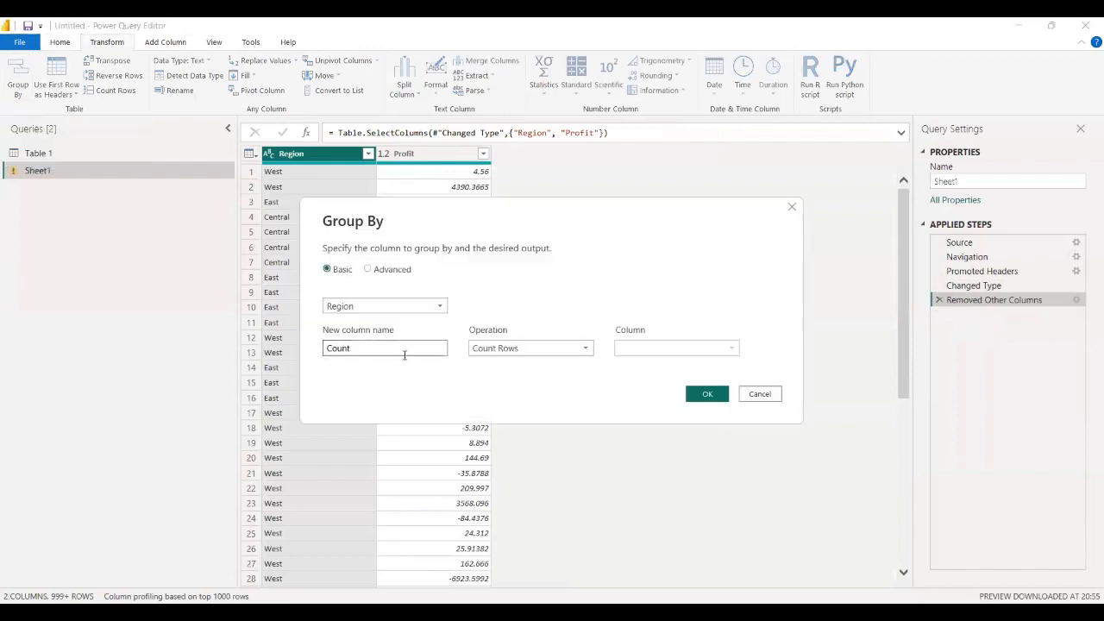
pyautogui.press('BackSpace')
pyautogui.press('BackSpace')
pyautogui.press('BackSpace')
pyautogui.press('BackSpace')
pyautogui.press('BackSpace')
pyautogui.click(503, 349)
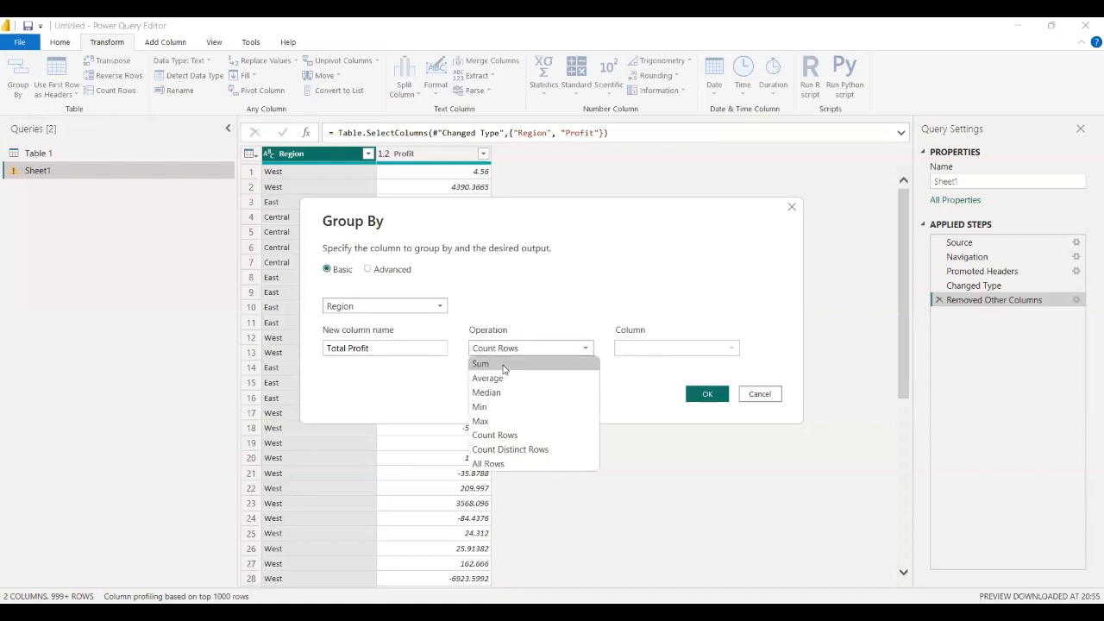
pyautogui.click(492, 363)
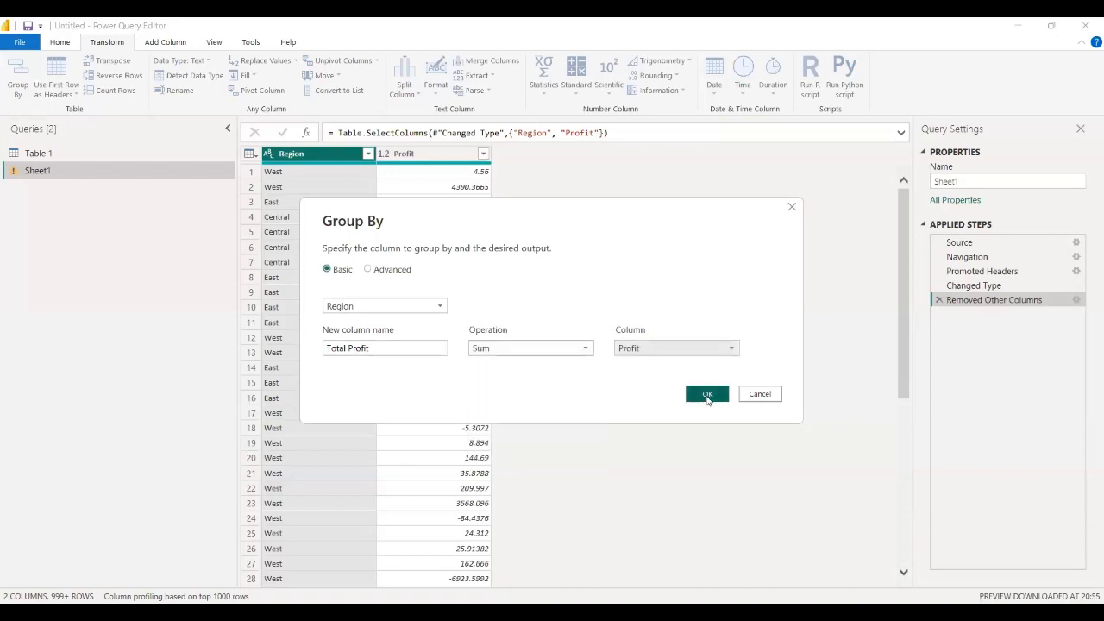
pyautogui.click(707, 394)
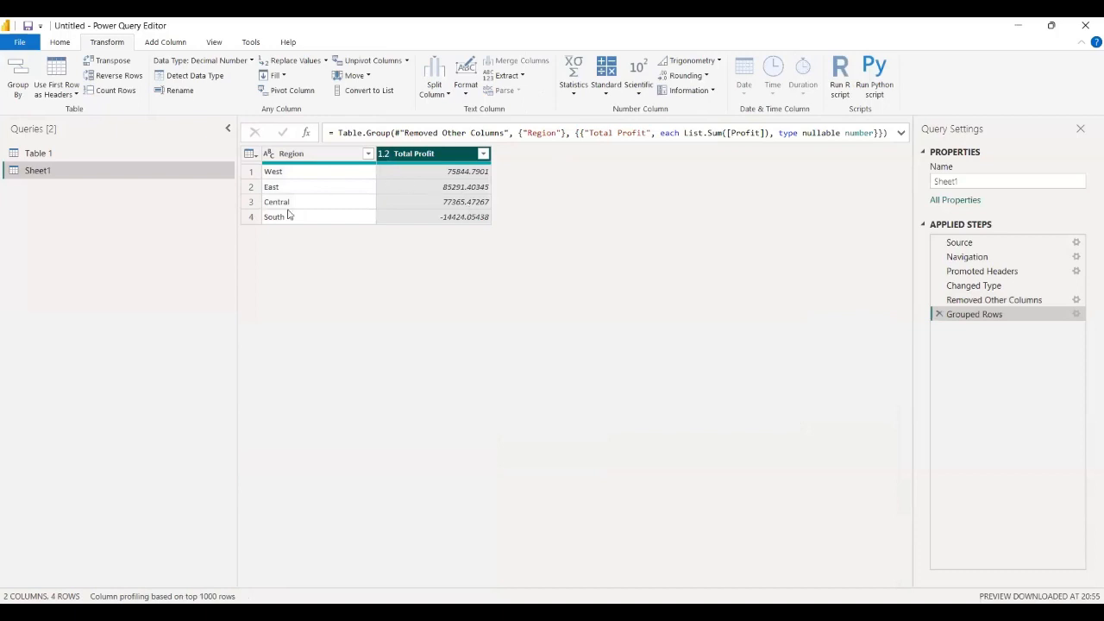
# Examine the Region and Total Profit columns of the grouped table and look over the view options.
pyautogui.click(297, 161)
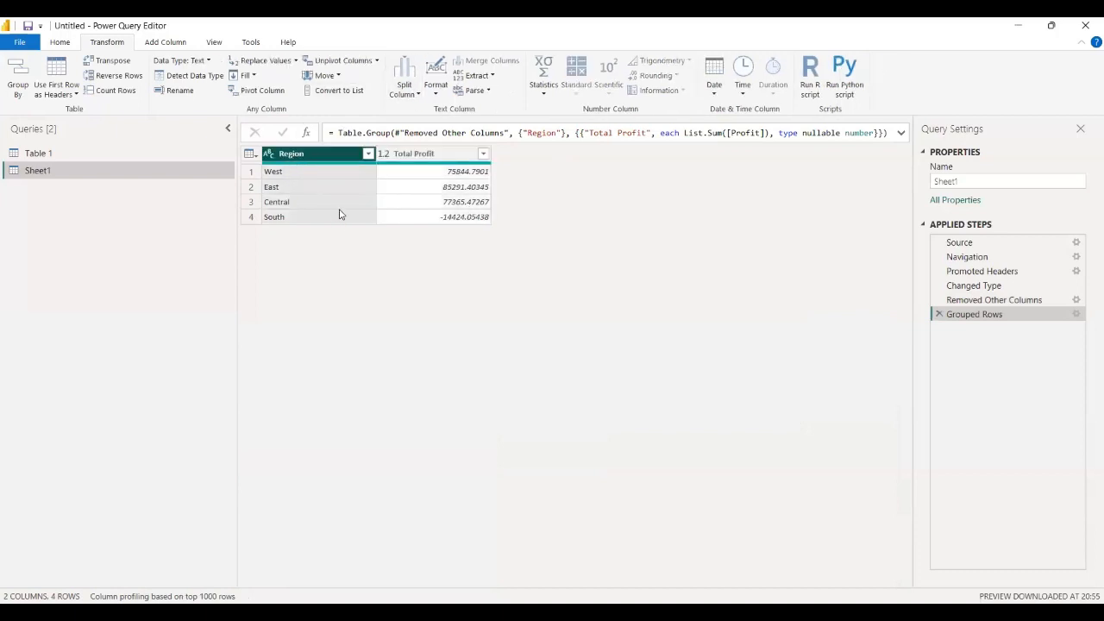
pyautogui.click(442, 157)
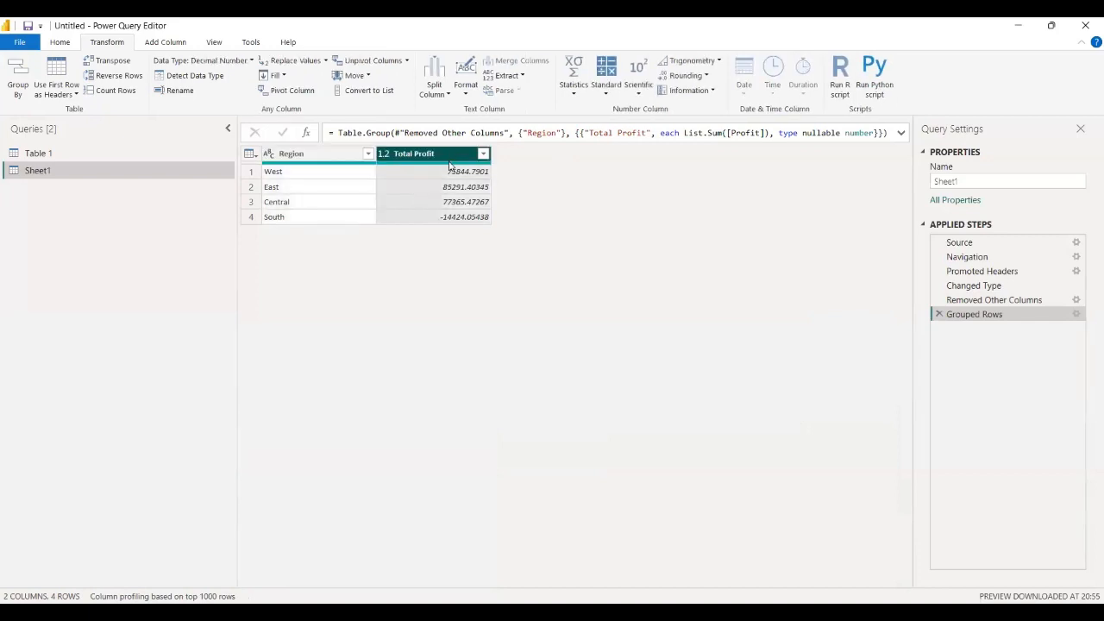
pyautogui.click(300, 155)
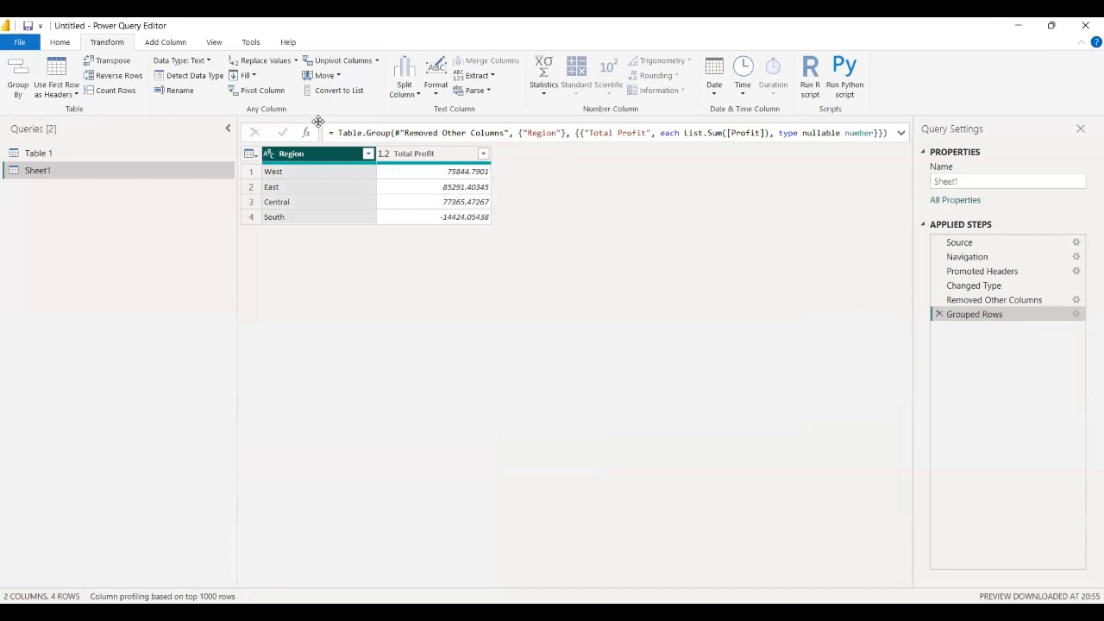
pyautogui.click(215, 44)
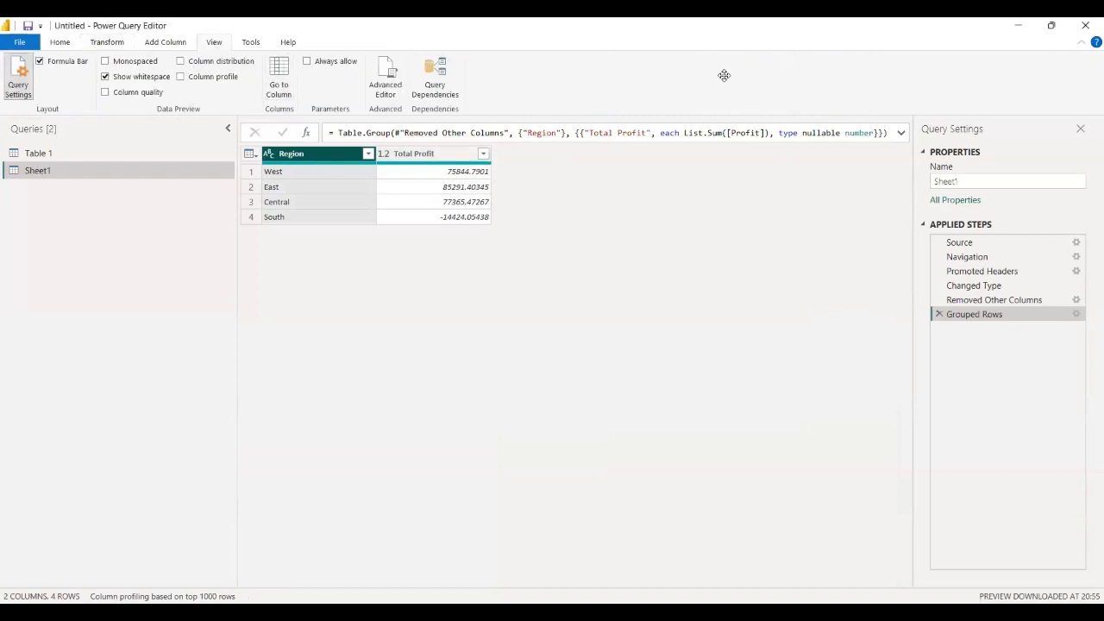
pyautogui.click(107, 43)
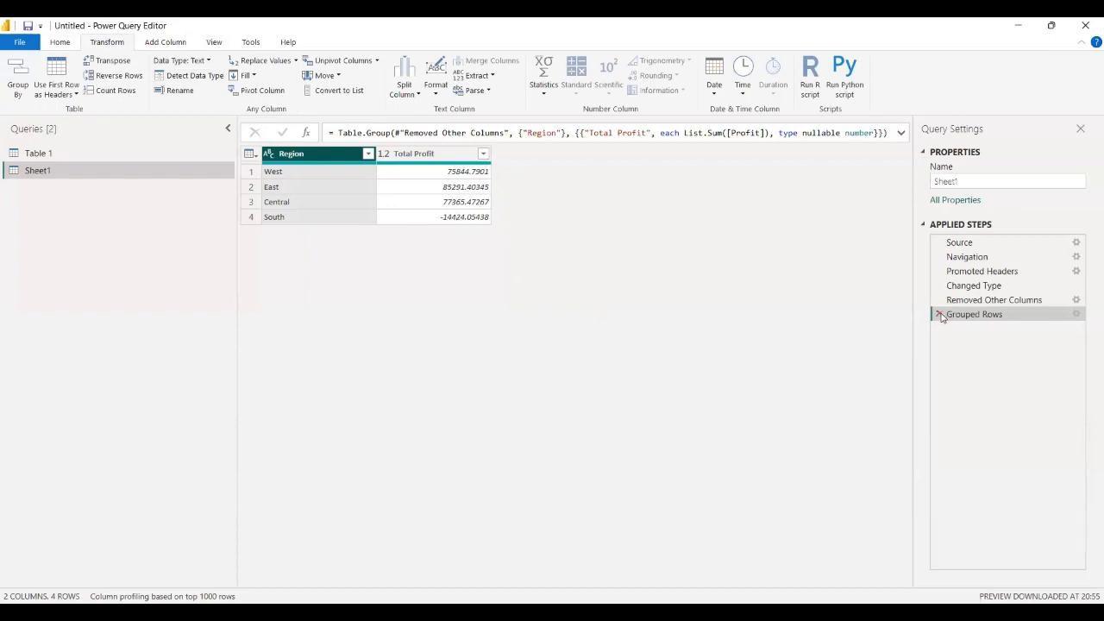
# Edit the Removed Other Columns step to keep only the Customer Segment column.
pyautogui.click(1045, 300)
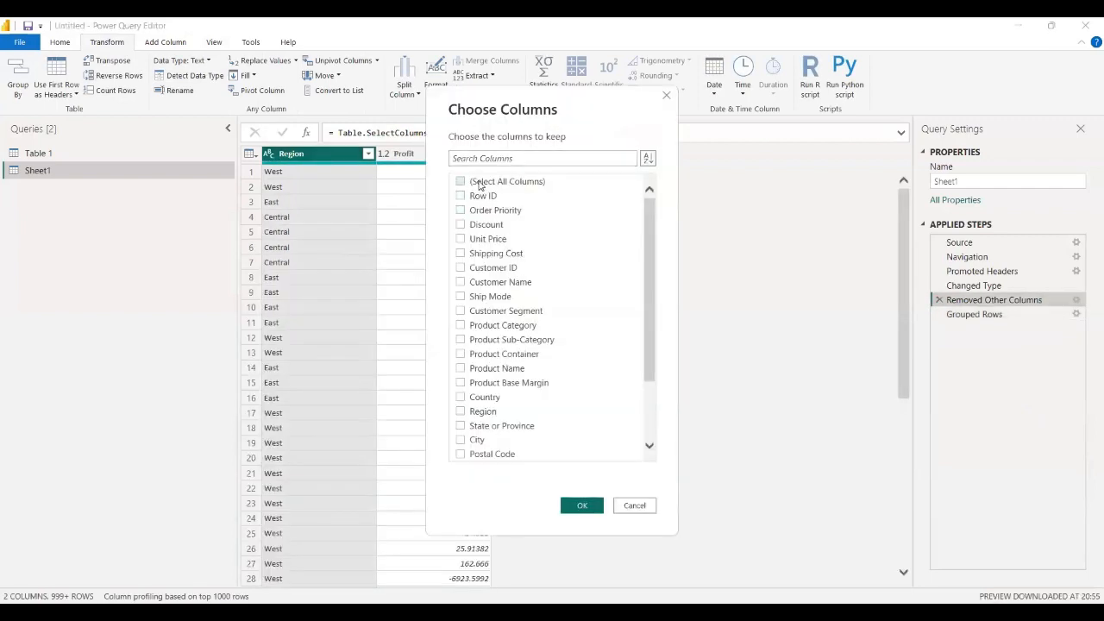
pyautogui.click(471, 314)
pyautogui.click(581, 505)
pyautogui.click(1000, 314)
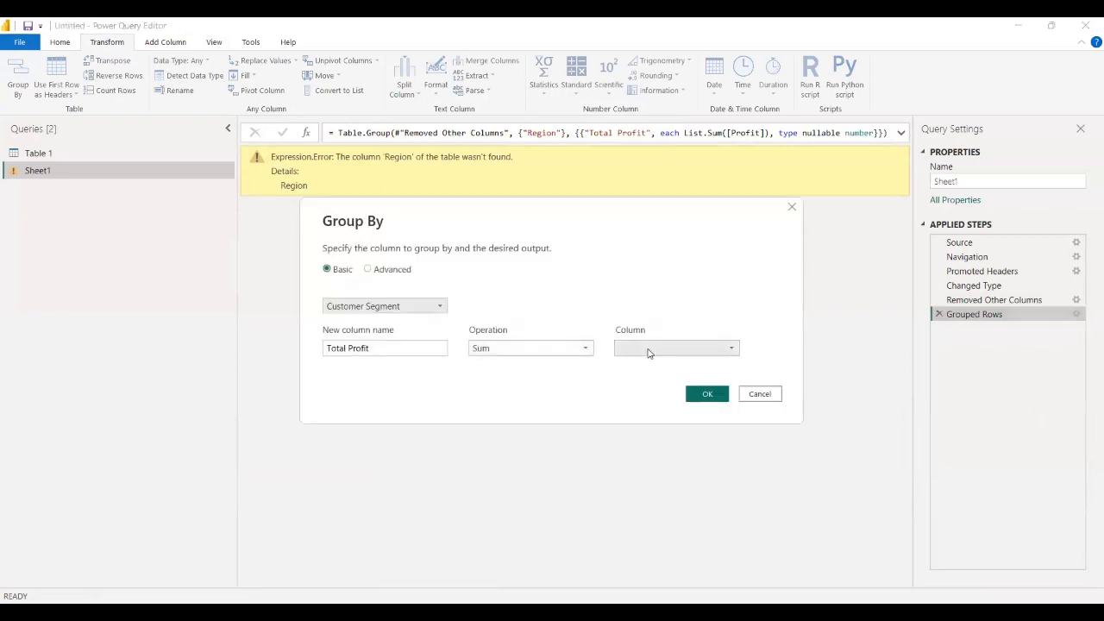
pyautogui.click(648, 350)
pyautogui.click(640, 365)
# Add Profit to the columns kept by the Removed Other Columns step, alongside Customer Segment.
pyautogui.click(1085, 300)
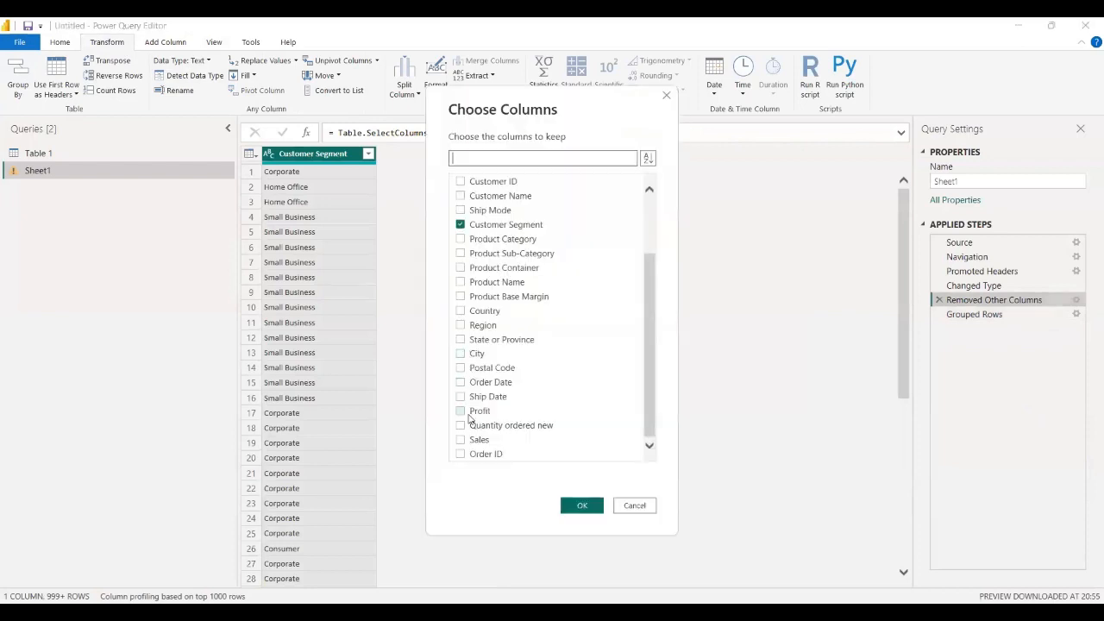
pyautogui.click(461, 411)
pyautogui.click(582, 506)
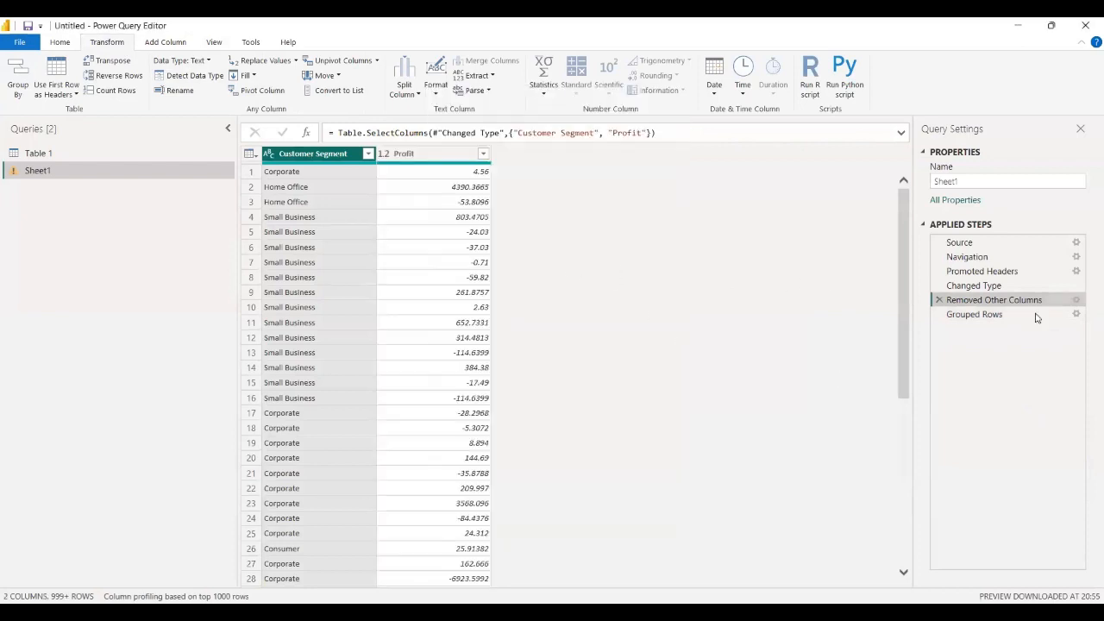
# Edit the Grouped Rows step to group by Customer Segment, with Total Profit as the sum of the Profit column.
pyautogui.click(983, 315)
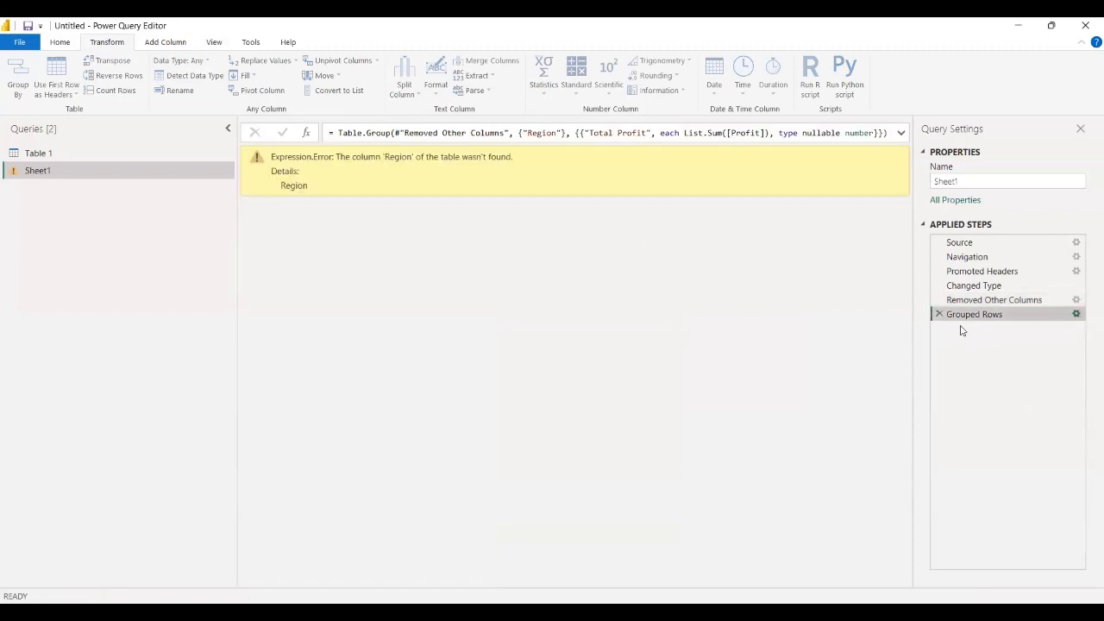
pyautogui.click(395, 307)
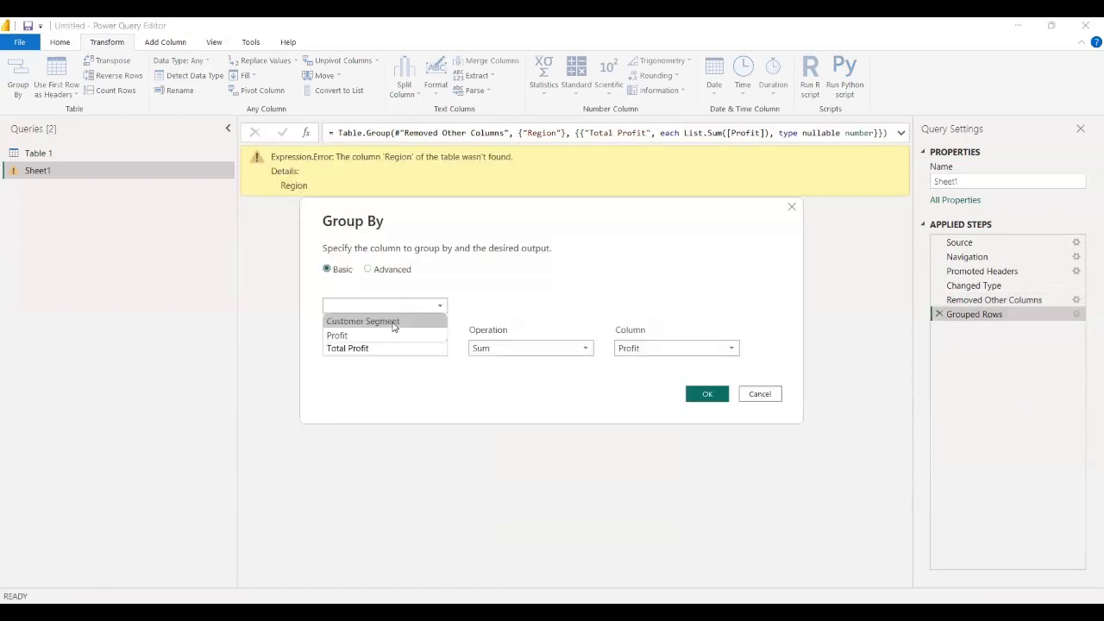
pyautogui.click(395, 321)
pyautogui.click(652, 352)
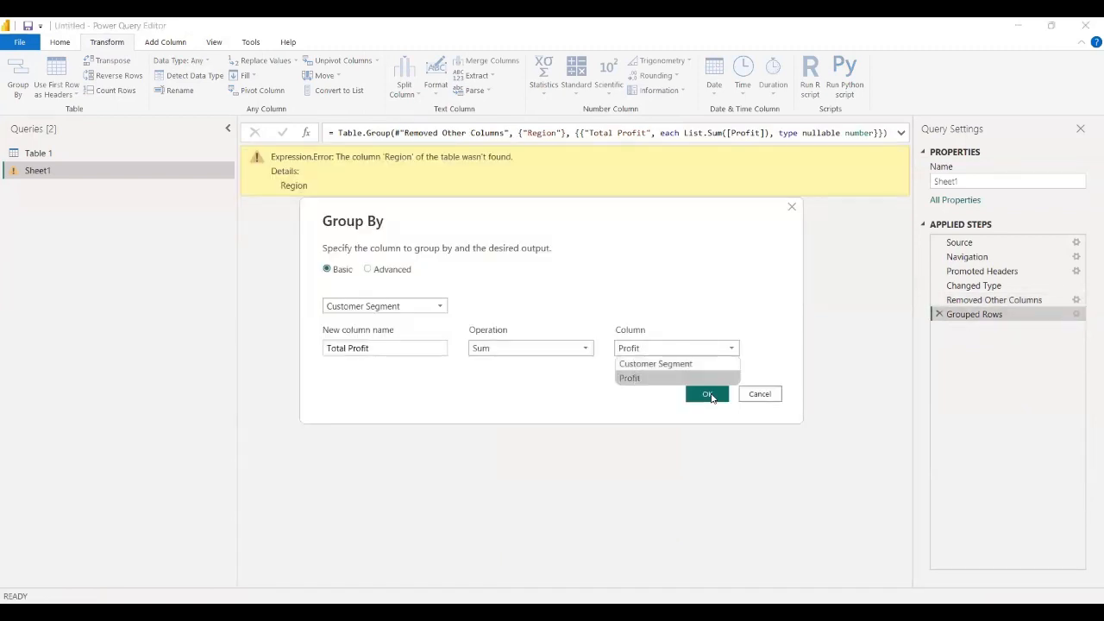
pyautogui.click(707, 395)
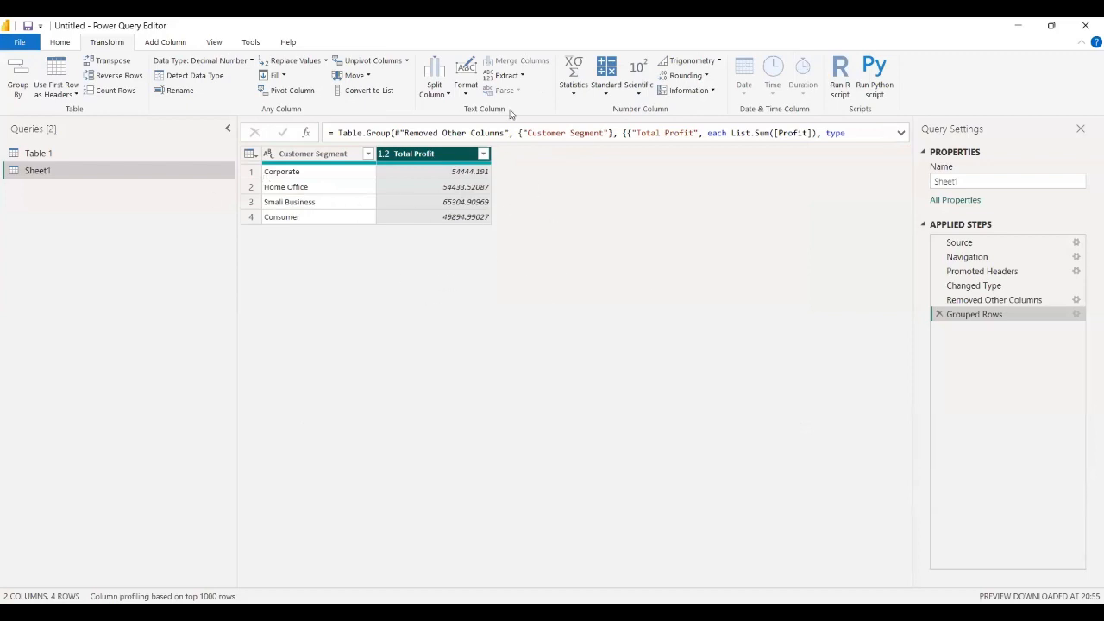
# Examine the Customer Segment and Total Profit columns of the grouped table.
pyautogui.click(328, 157)
pyautogui.click(416, 162)
pyautogui.click(338, 158)
pyautogui.click(406, 160)
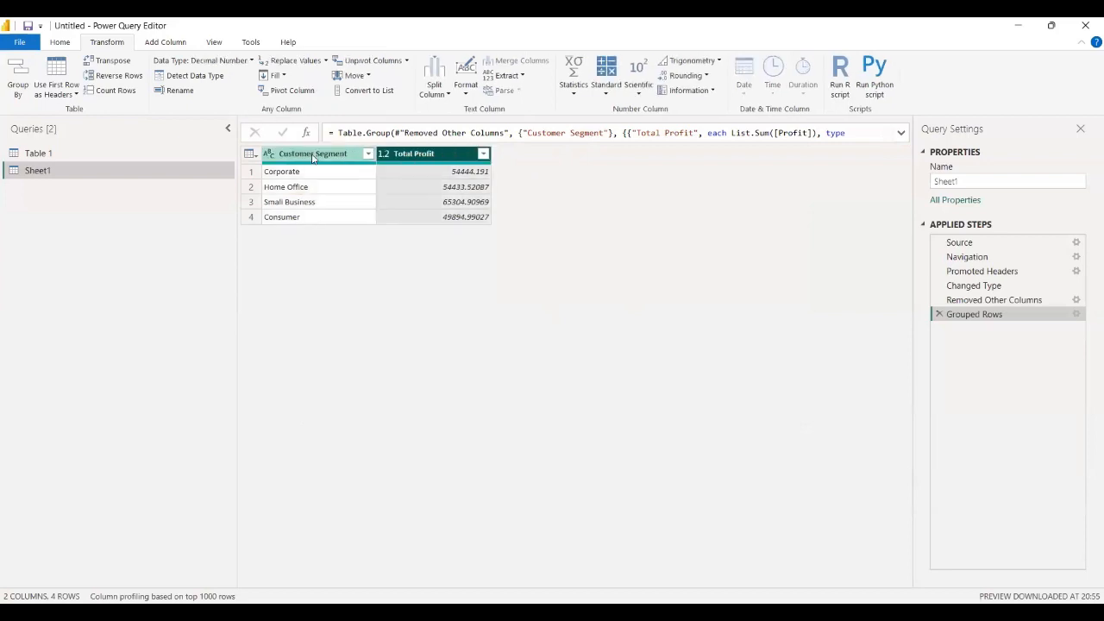
pyautogui.click(321, 157)
pyautogui.click(444, 155)
pyautogui.click(363, 155)
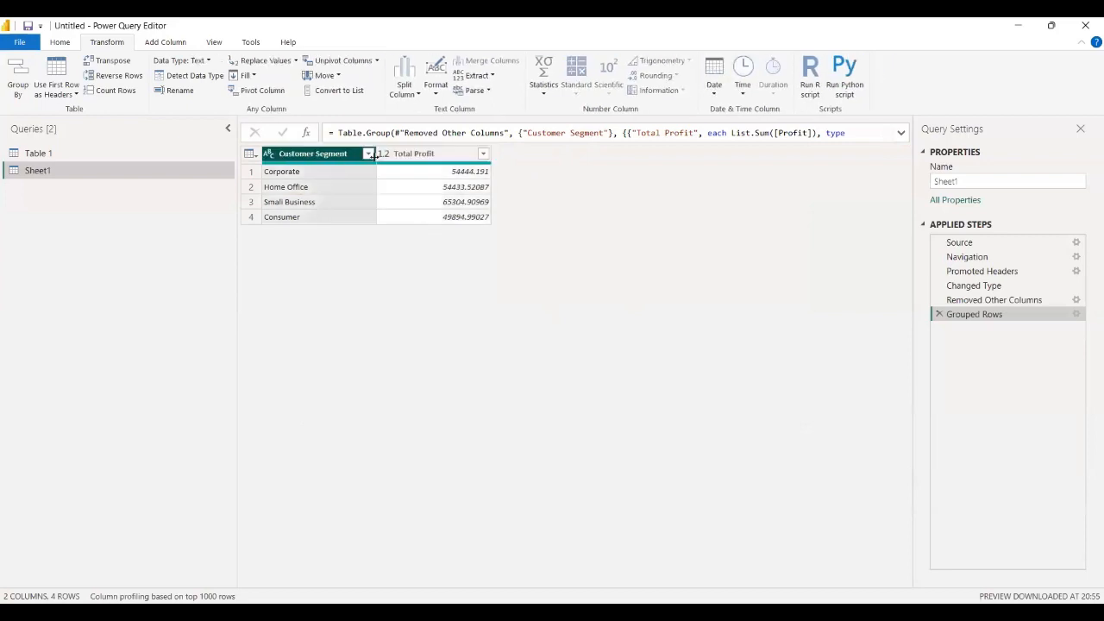
pyautogui.click(429, 160)
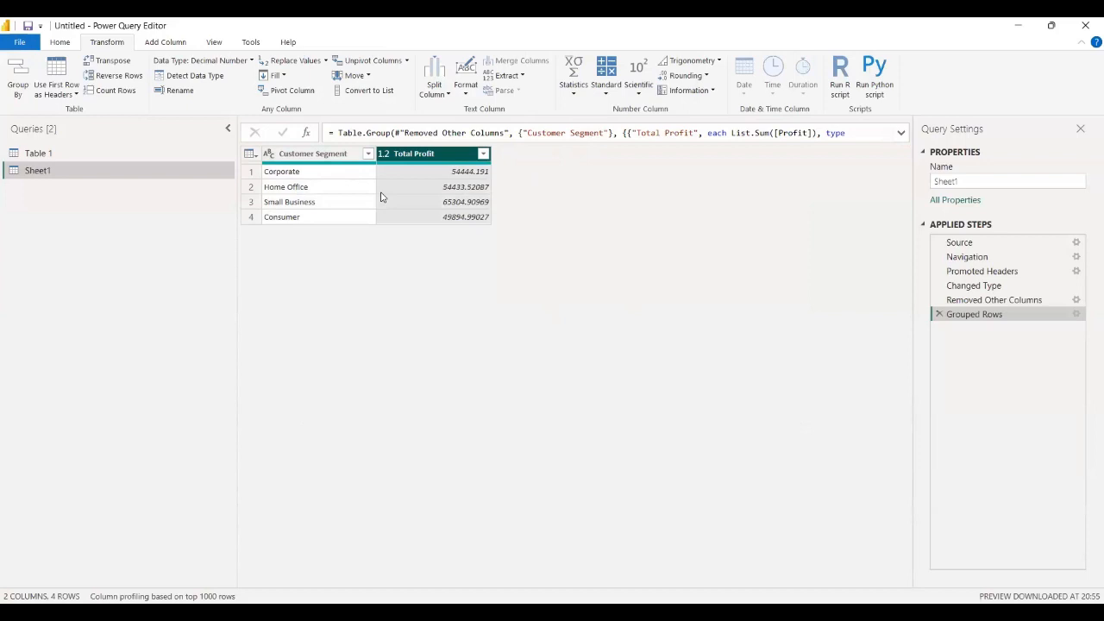
pyautogui.click(288, 154)
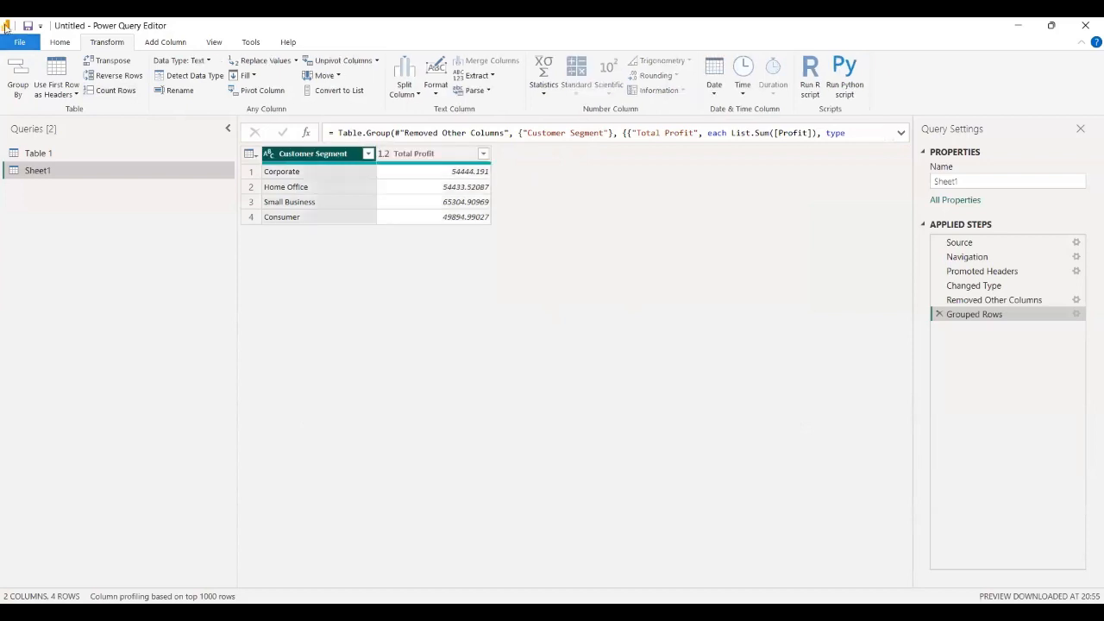
# Try transposing the grouped table directly, and delete the Transposed Table step.
pyautogui.click(108, 63)
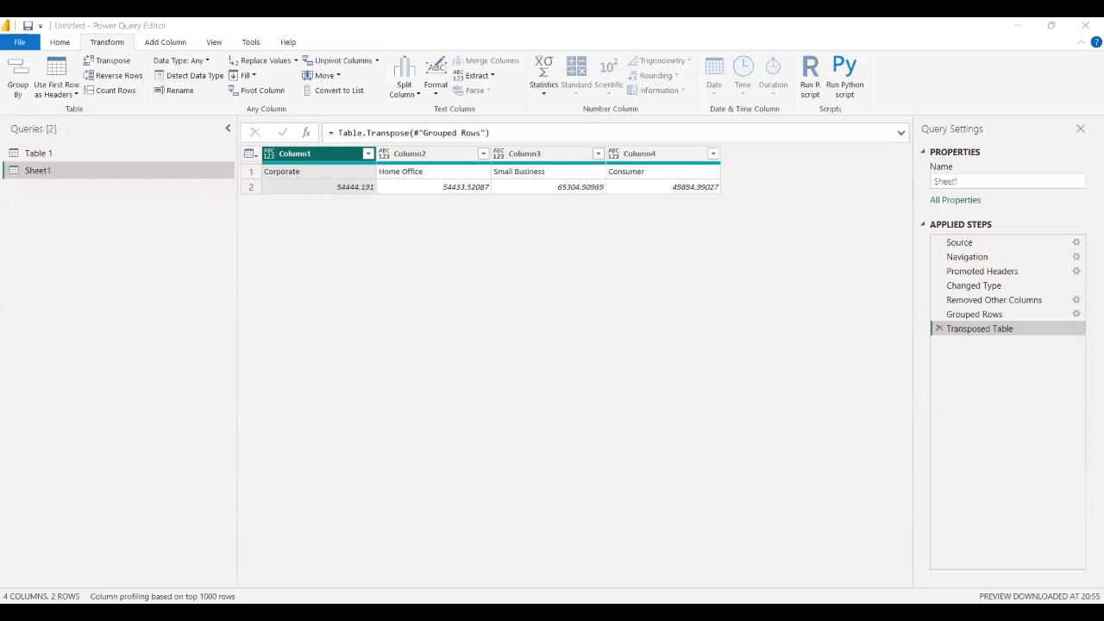
pyautogui.click(380, 214)
pyautogui.click(939, 329)
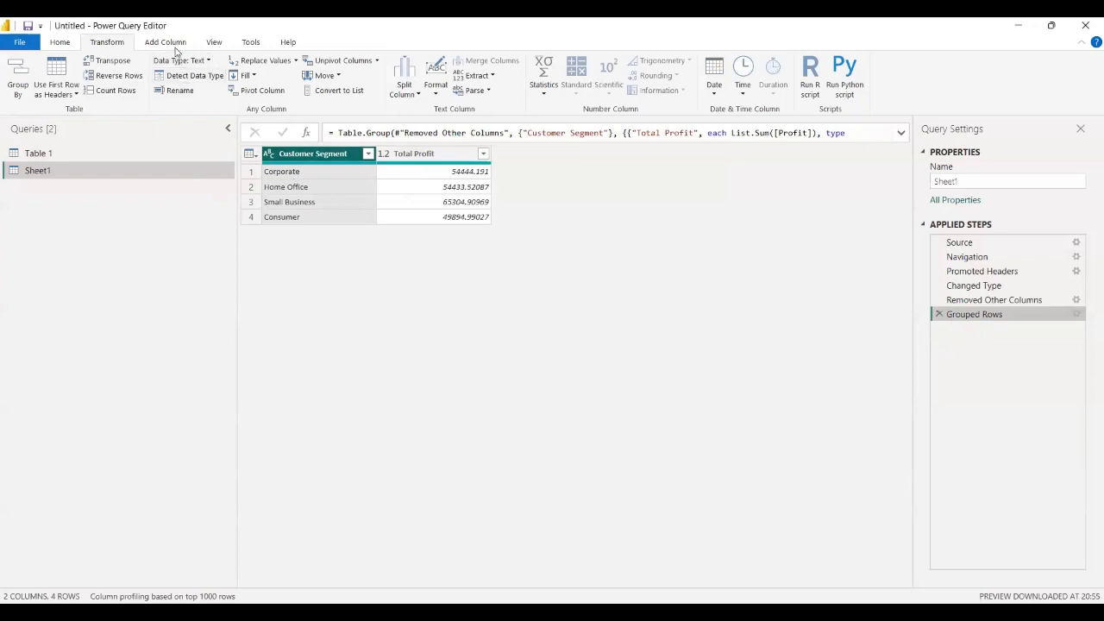
# Transpose the grouped table with its headers included, by demoting them to the first row and promoting the transposed first row to headers.
pyautogui.click(60, 96)
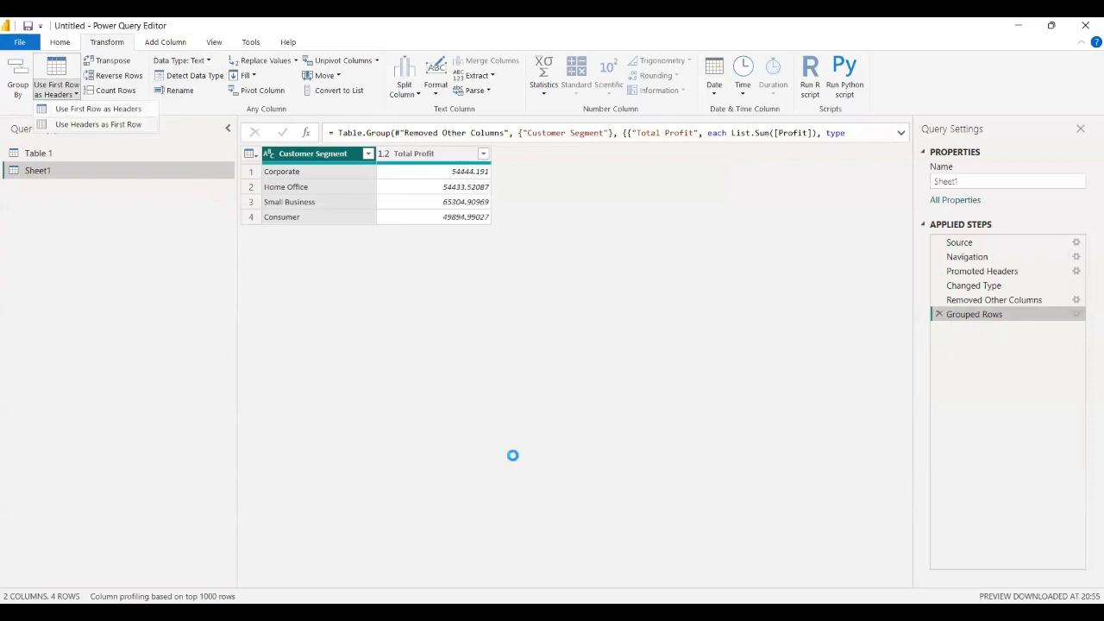
pyautogui.click(116, 128)
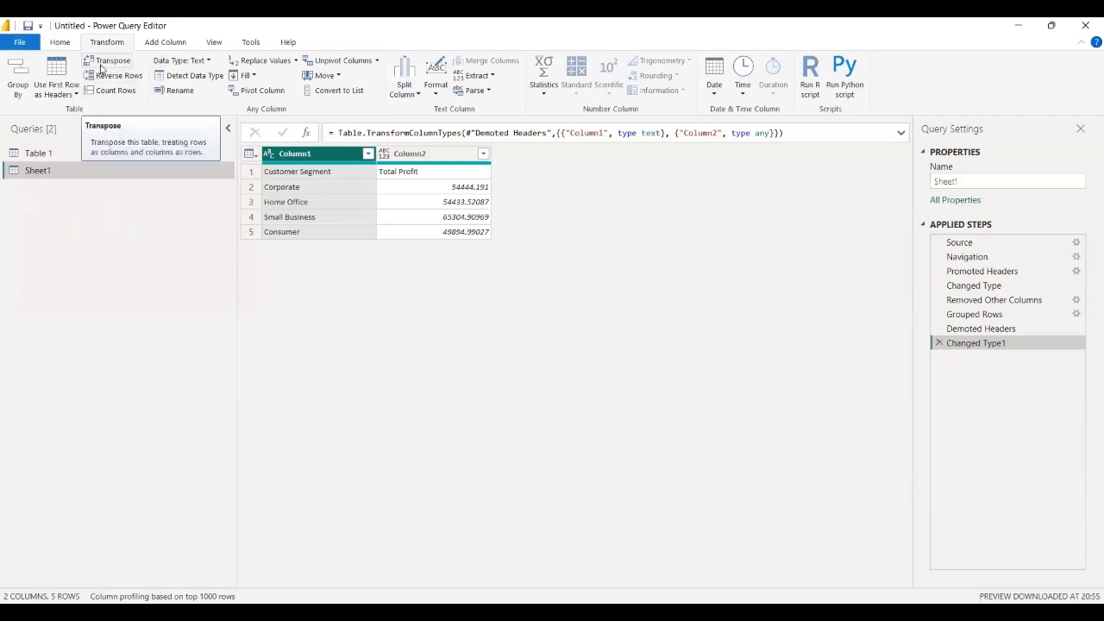
pyautogui.click(103, 62)
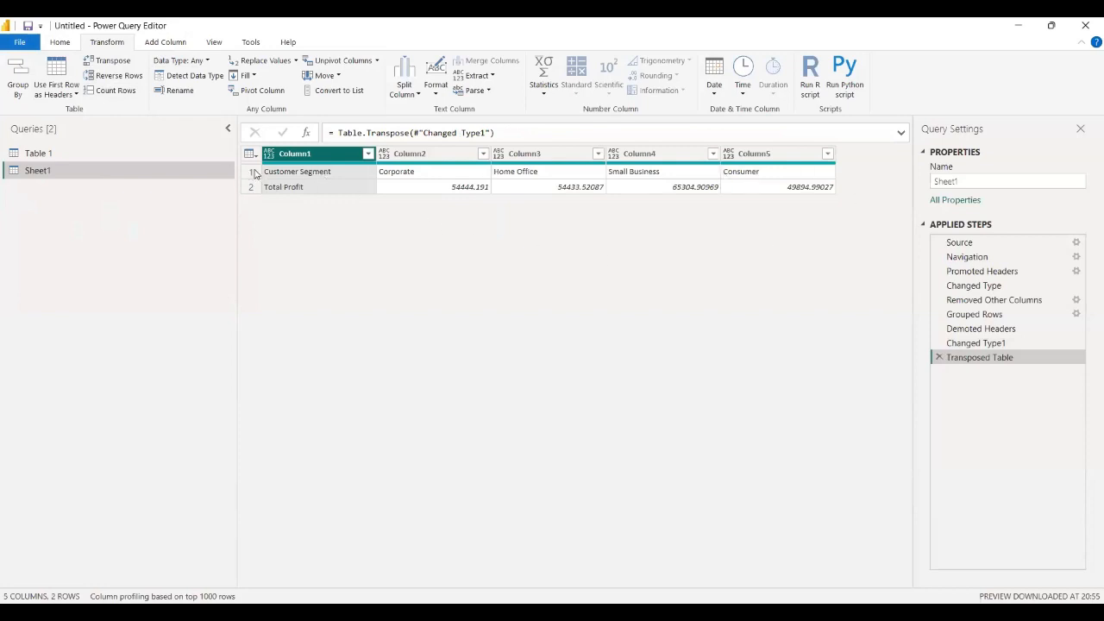
pyautogui.click(56, 91)
pyautogui.click(107, 109)
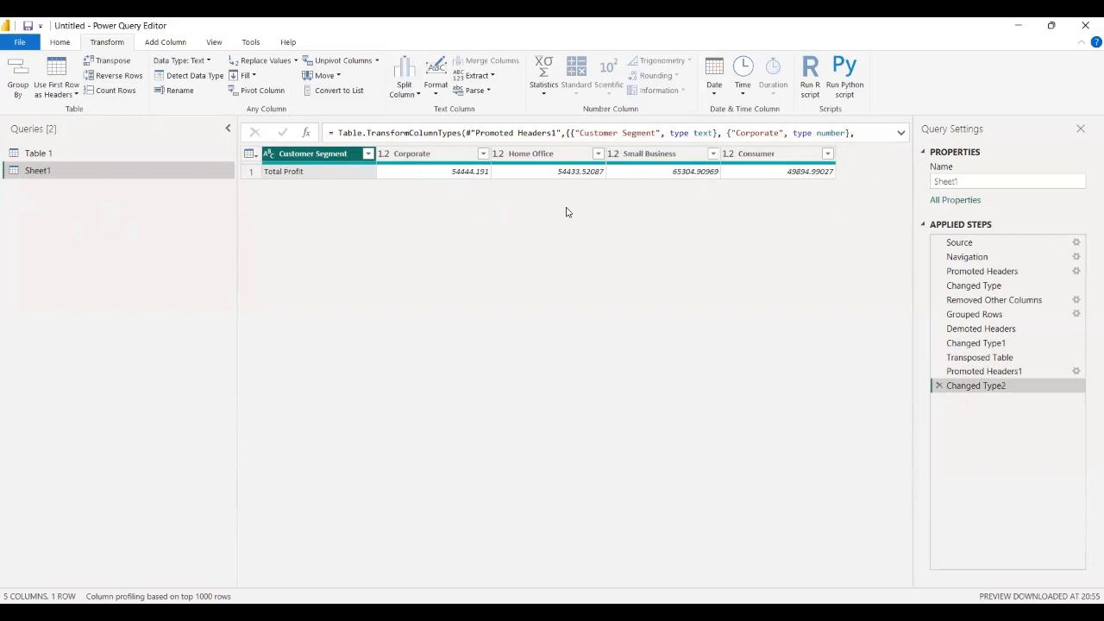
# Delete all applied steps that follow Grouped Rows, from Changed Type2 back through Demoted Headers.
pyautogui.click(939, 386)
pyautogui.click(938, 371)
pyautogui.click(938, 357)
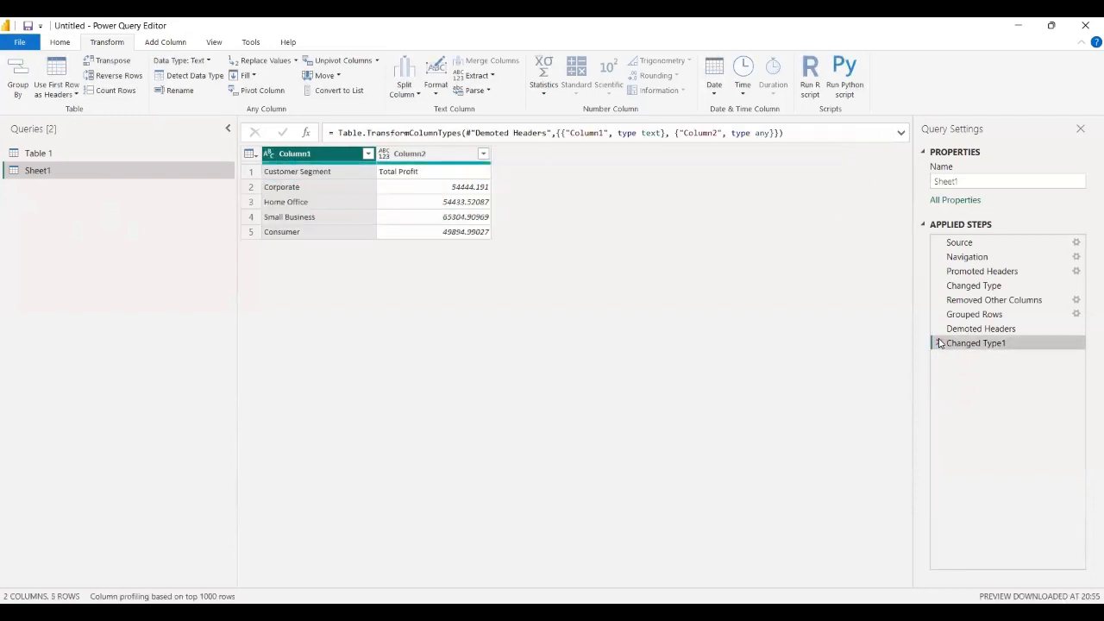
pyautogui.click(939, 342)
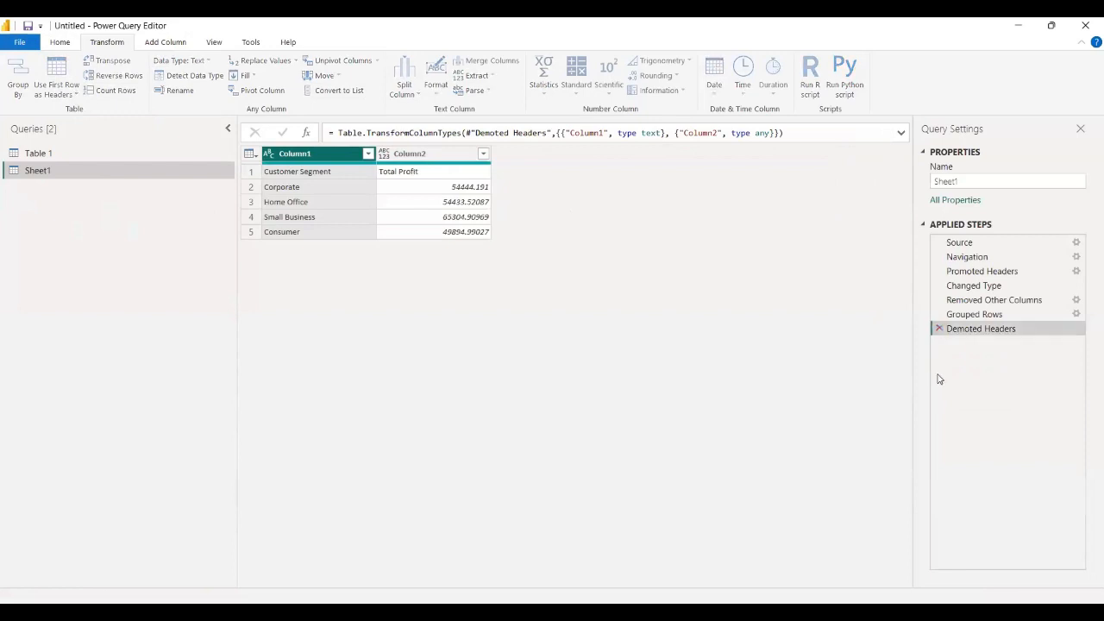
pyautogui.click(939, 329)
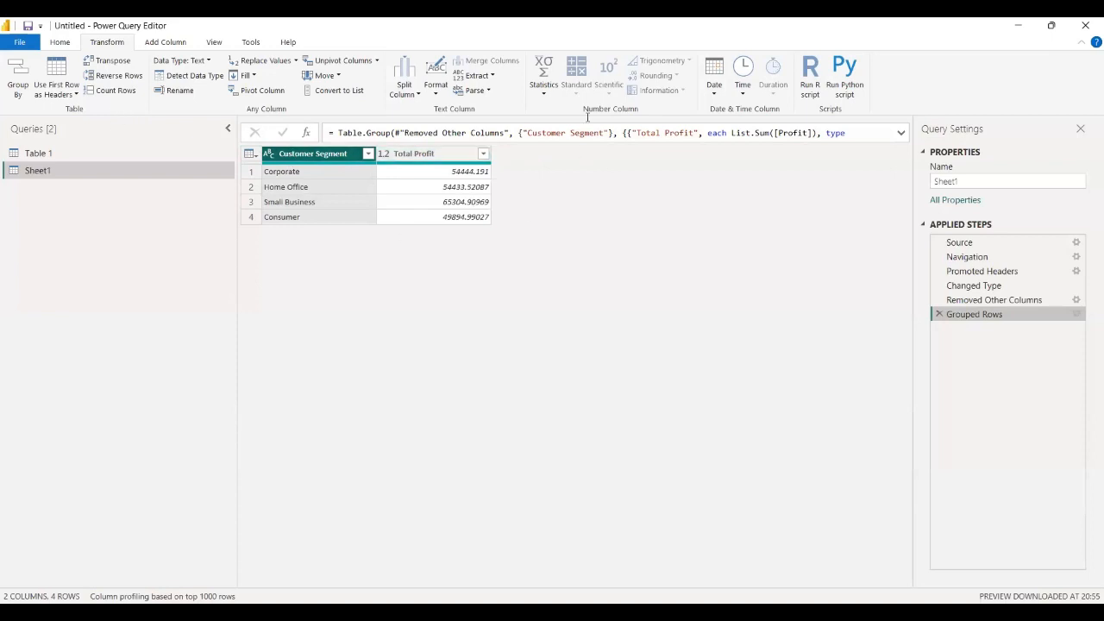
# Repeat the header-preserving transpose: use headers as first row, transpose the table, and use the first row as headers.
pyautogui.click(52, 94)
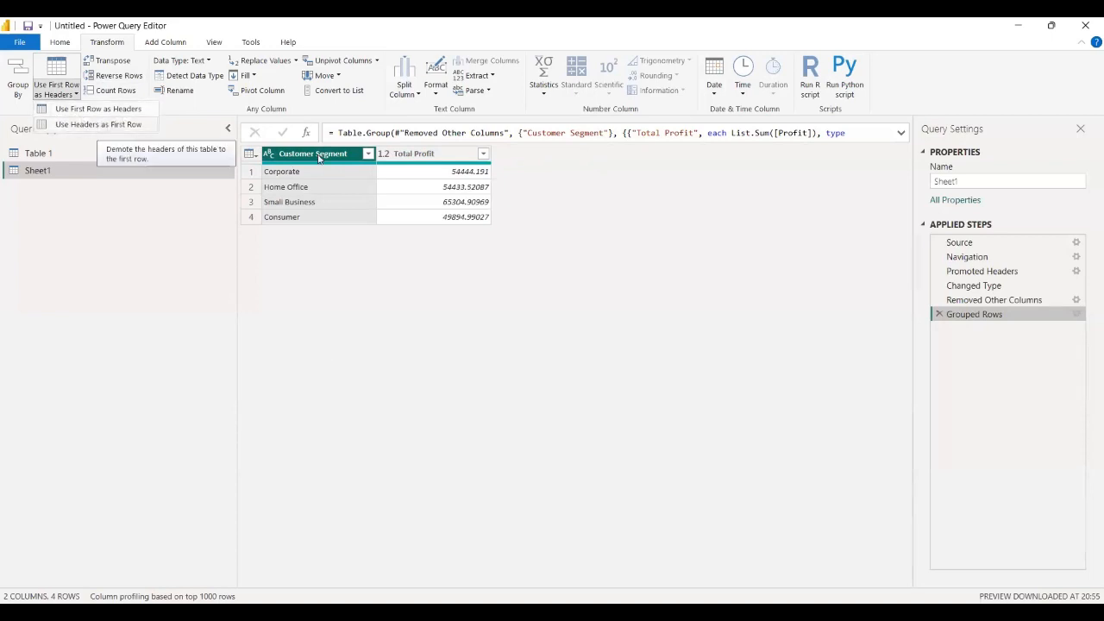
pyautogui.click(98, 126)
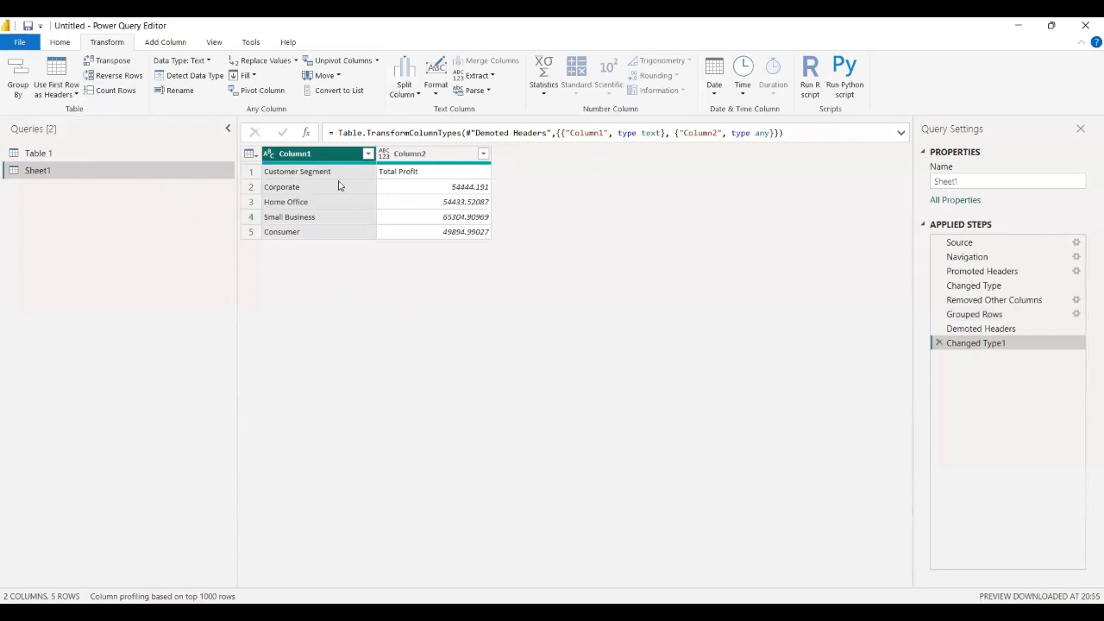
pyautogui.click(125, 68)
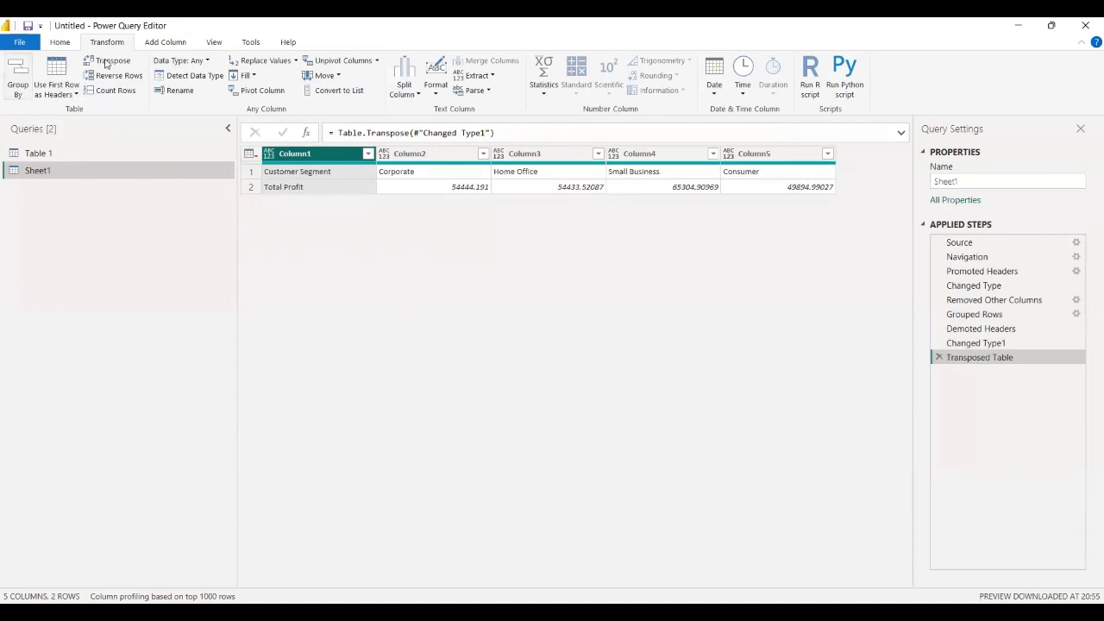
pyautogui.click(75, 94)
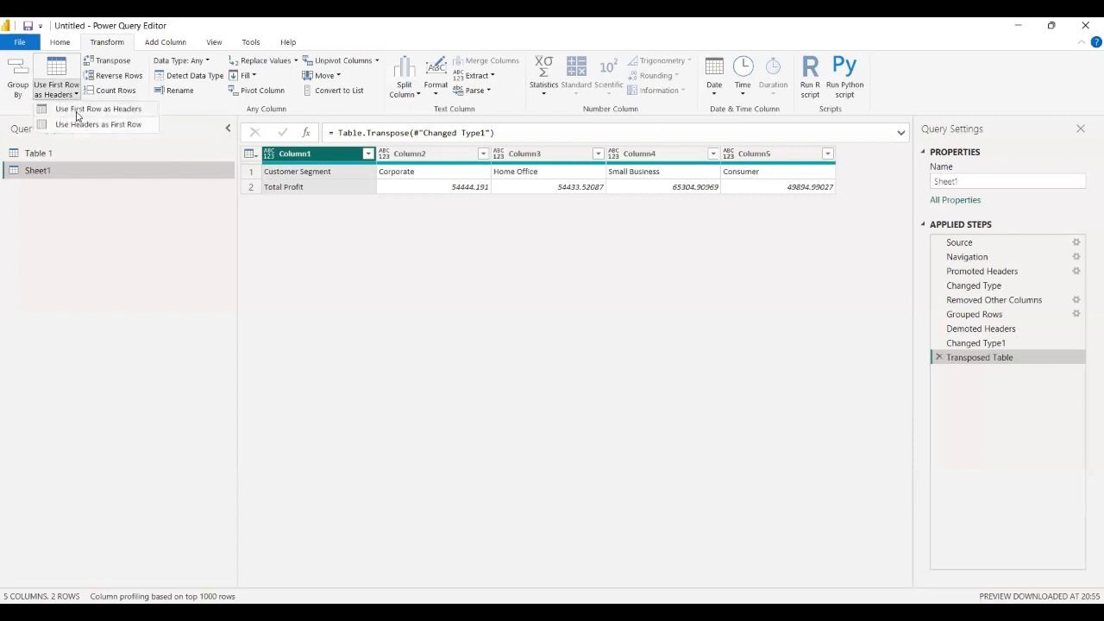
pyautogui.click(77, 110)
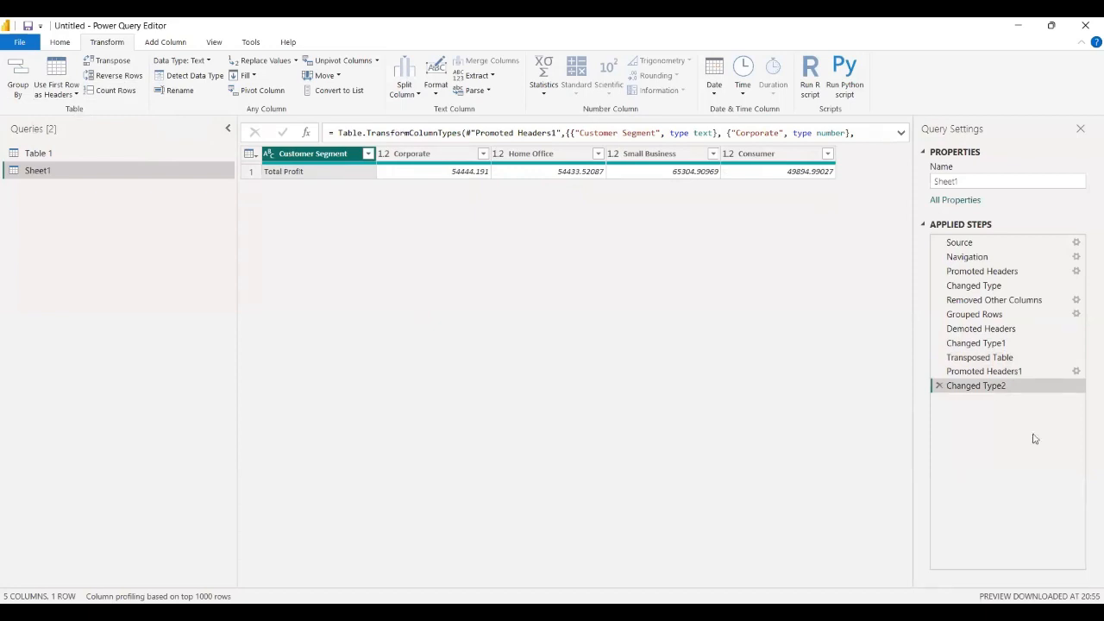
# Remove the repeated transpose by deleting every applied step after Grouped Rows.
pyautogui.click(939, 387)
pyautogui.click(939, 372)
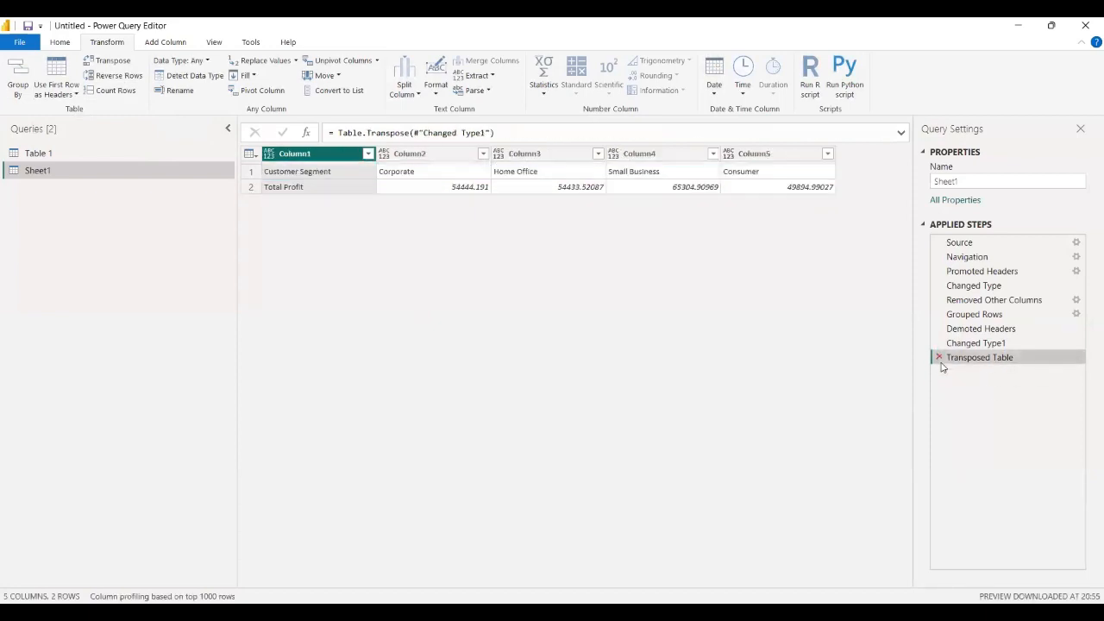
pyautogui.click(939, 357)
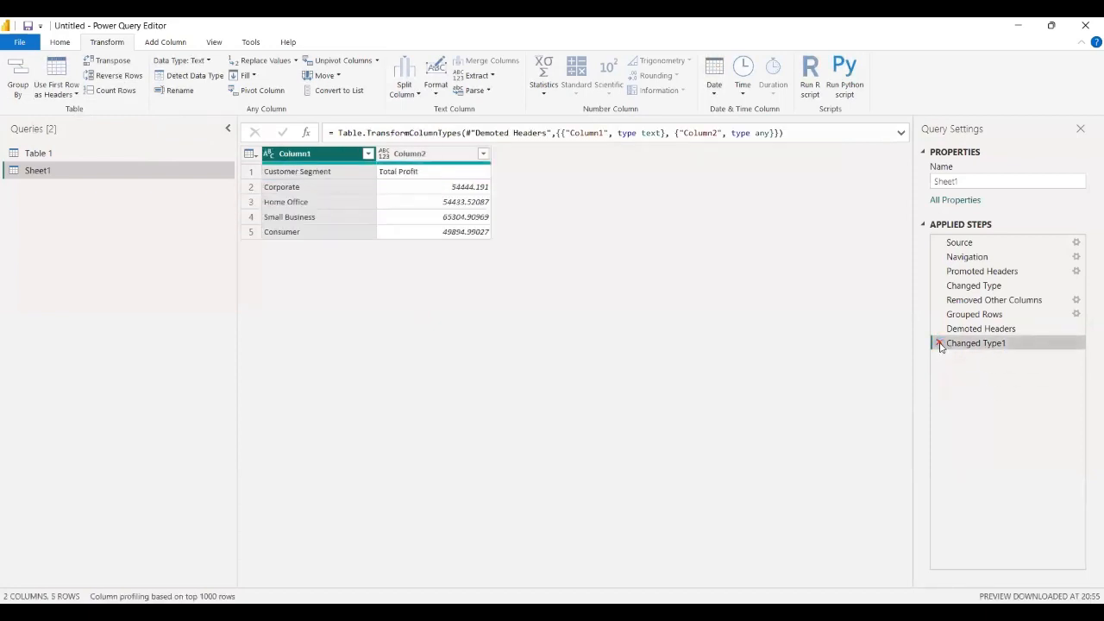
pyautogui.click(939, 343)
pyautogui.click(939, 329)
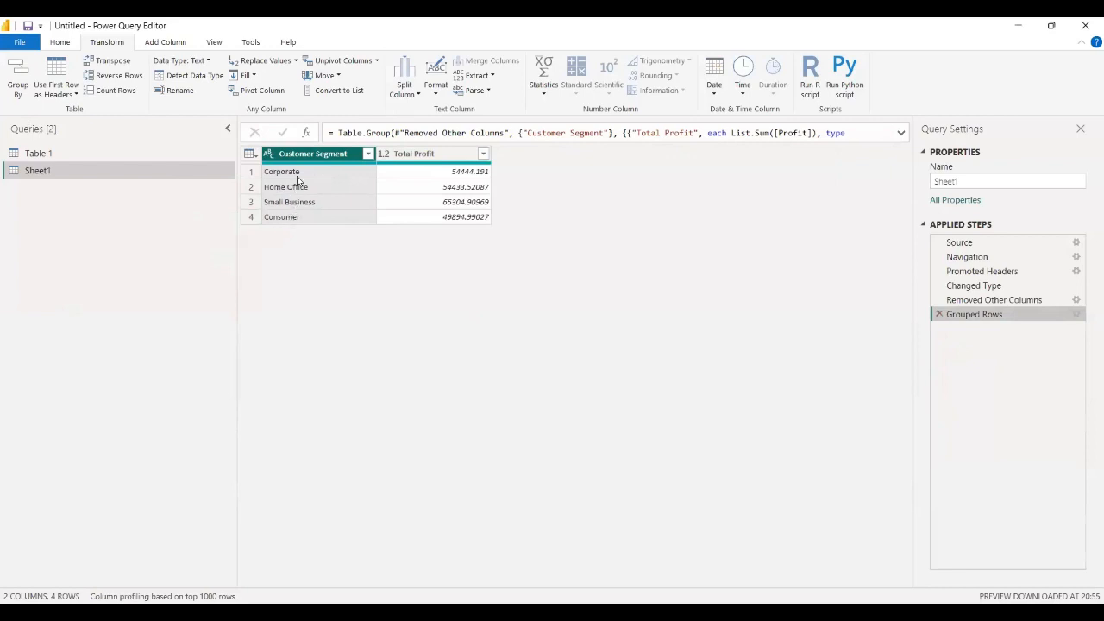
# Reverse the row order of the grouped table, and delete the Reversed Rows step.
pyautogui.click(113, 75)
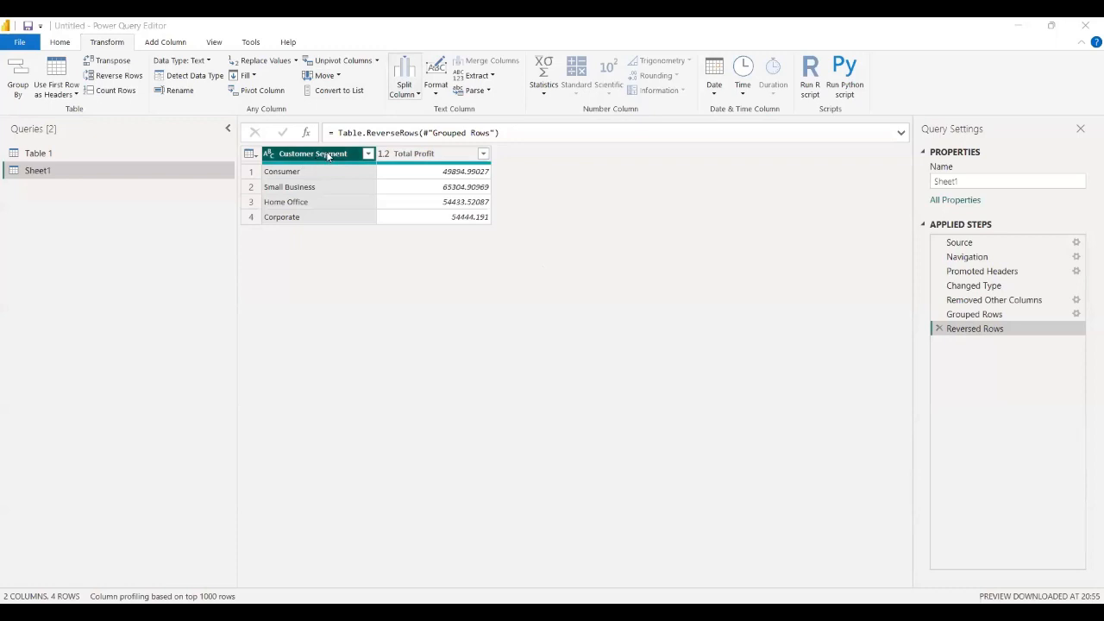
pyautogui.click(939, 328)
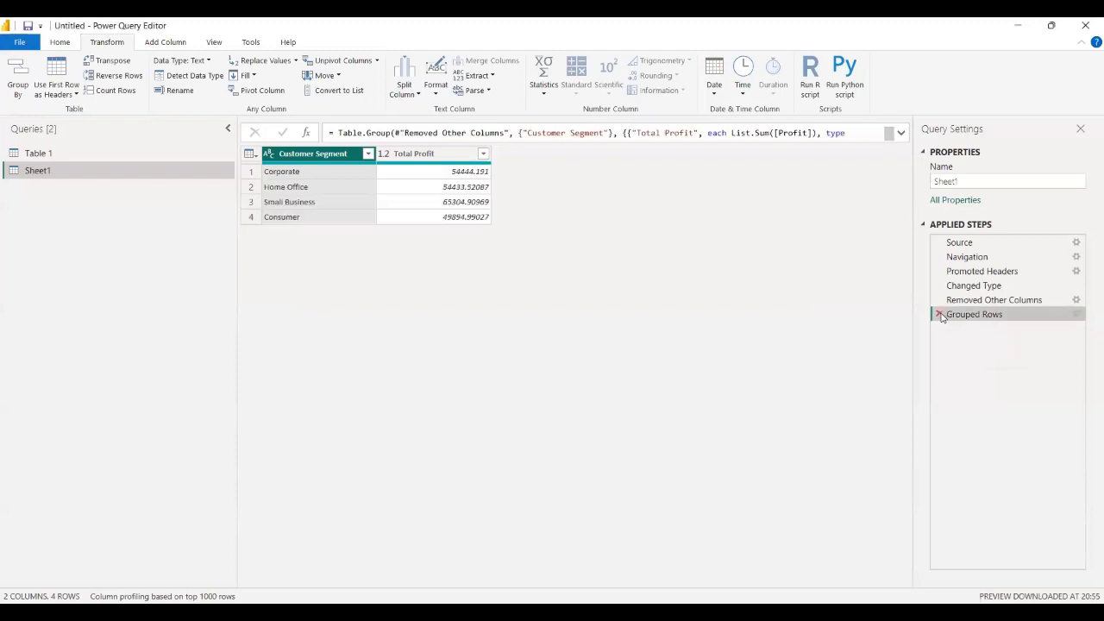
# Delete the Grouped Rows and Removed Other Columns steps to restore the full Sheet1 table.
pyautogui.click(939, 314)
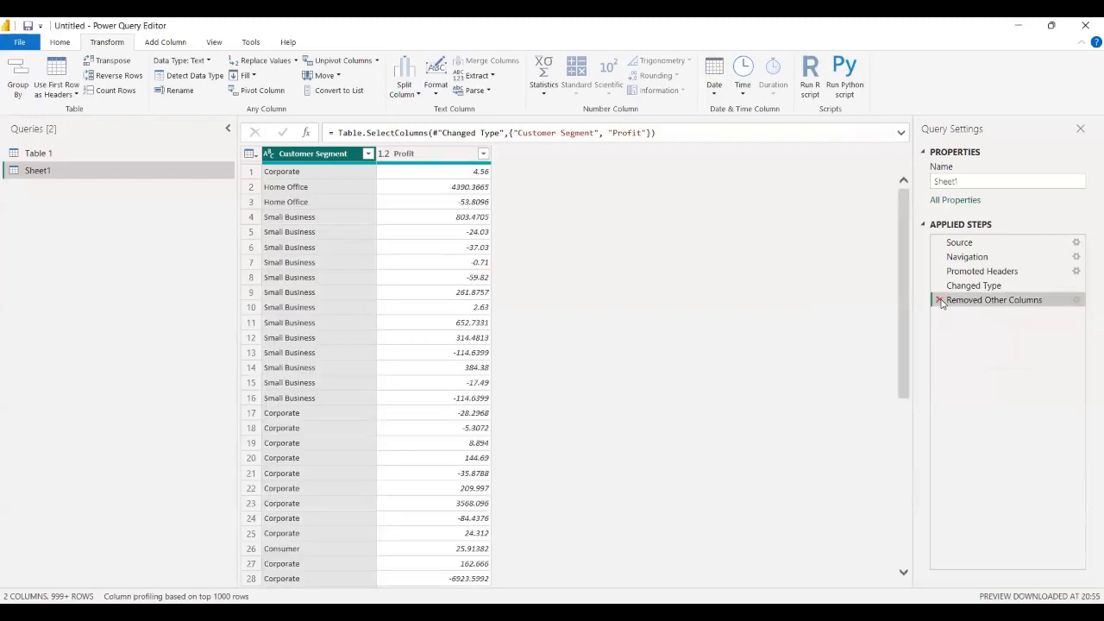
pyautogui.click(939, 299)
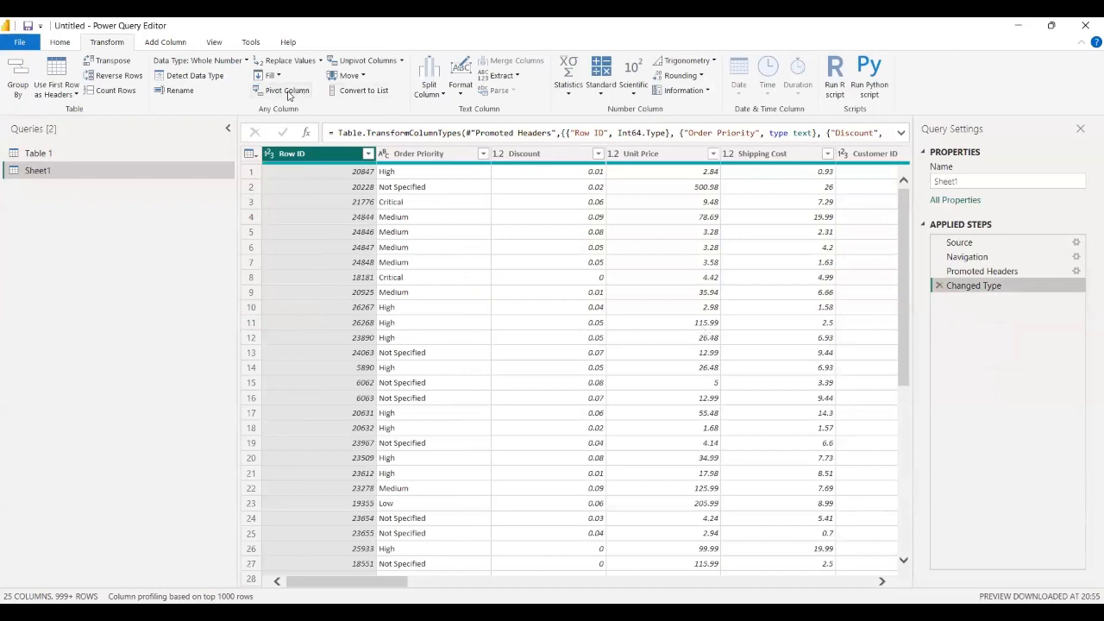
# Pivot the Product Sub-Category column with Sales as the values column and Sum as the aggregate function.
pyautogui.click(412, 156)
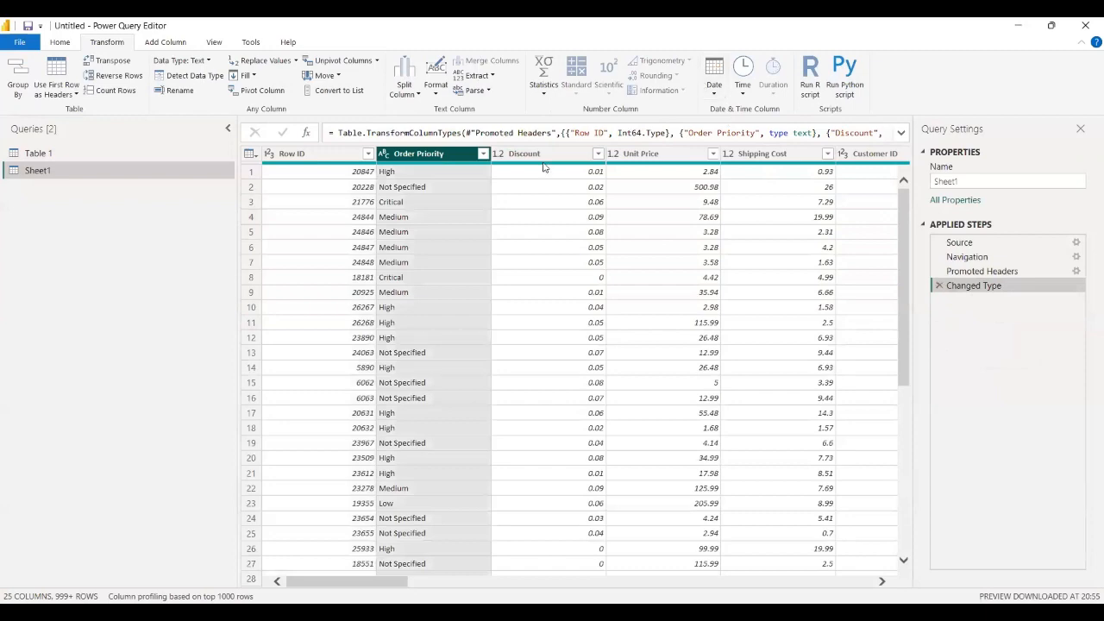
pyautogui.press('Right')
pyautogui.press('Right')
pyautogui.press('Right')
pyautogui.press('Right')
pyautogui.press('Right')
pyautogui.press('Right')
pyautogui.press('Right')
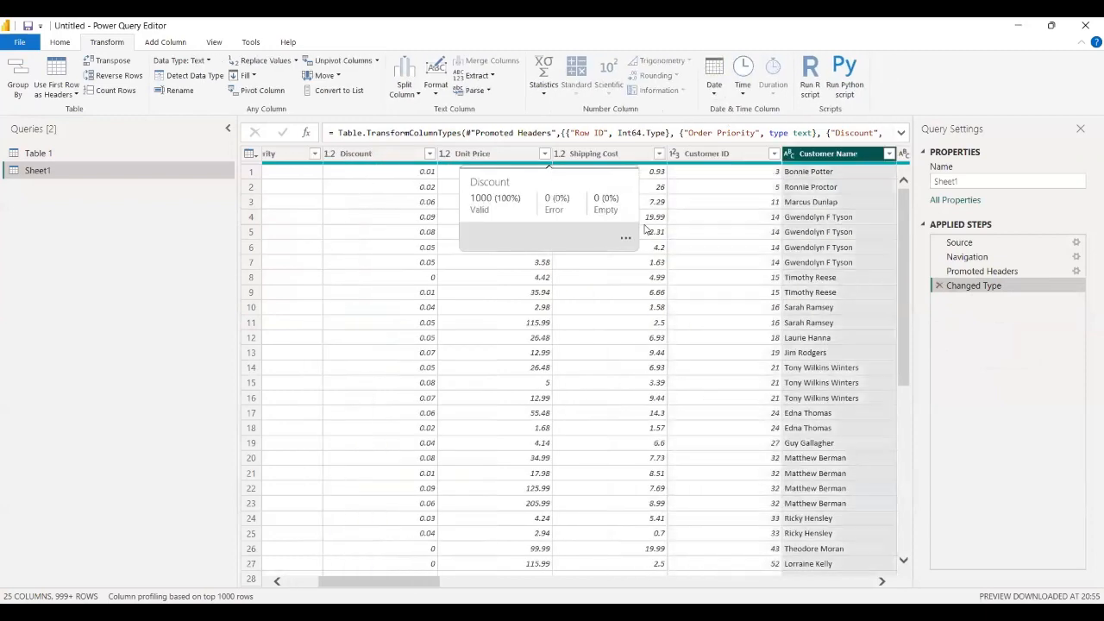
pyautogui.press('Right')
pyautogui.press('Left')
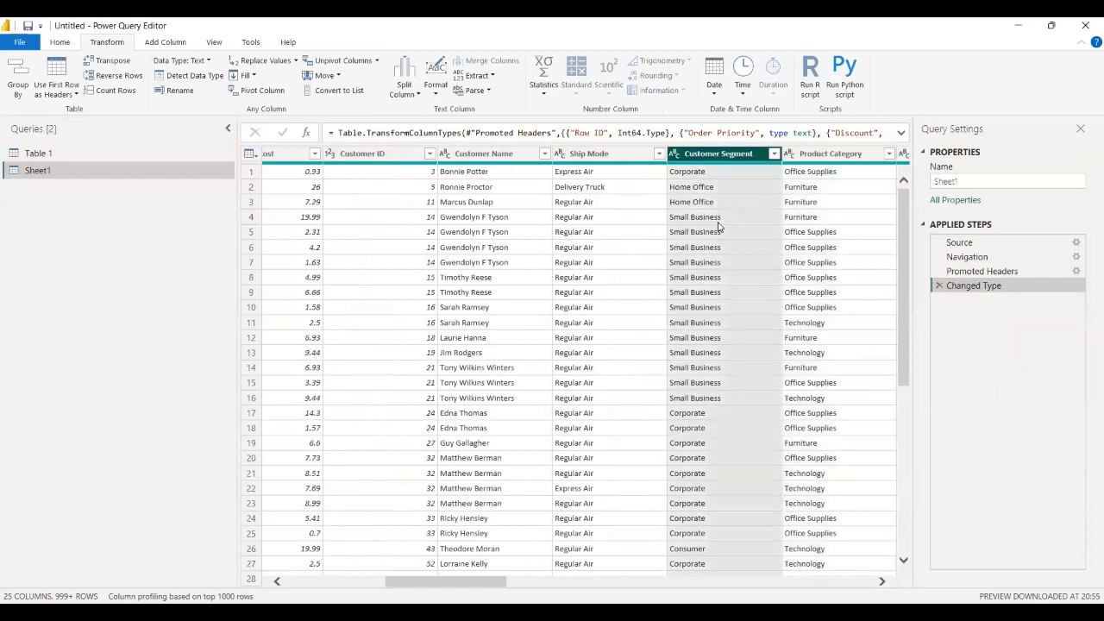
pyautogui.press('Right')
pyautogui.press('Right')
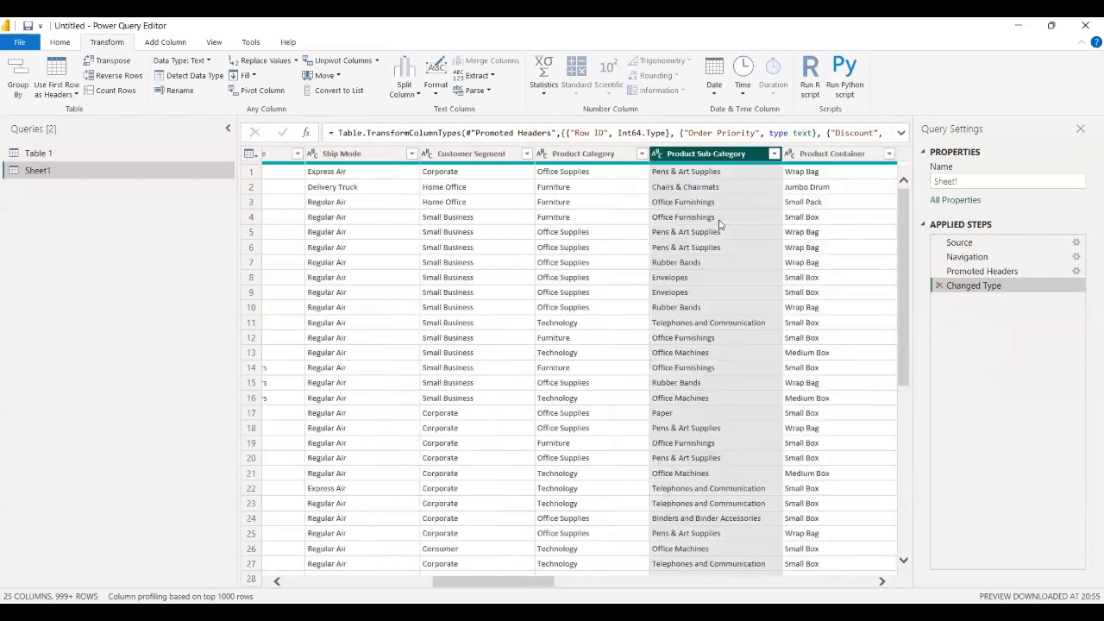
pyautogui.click(265, 92)
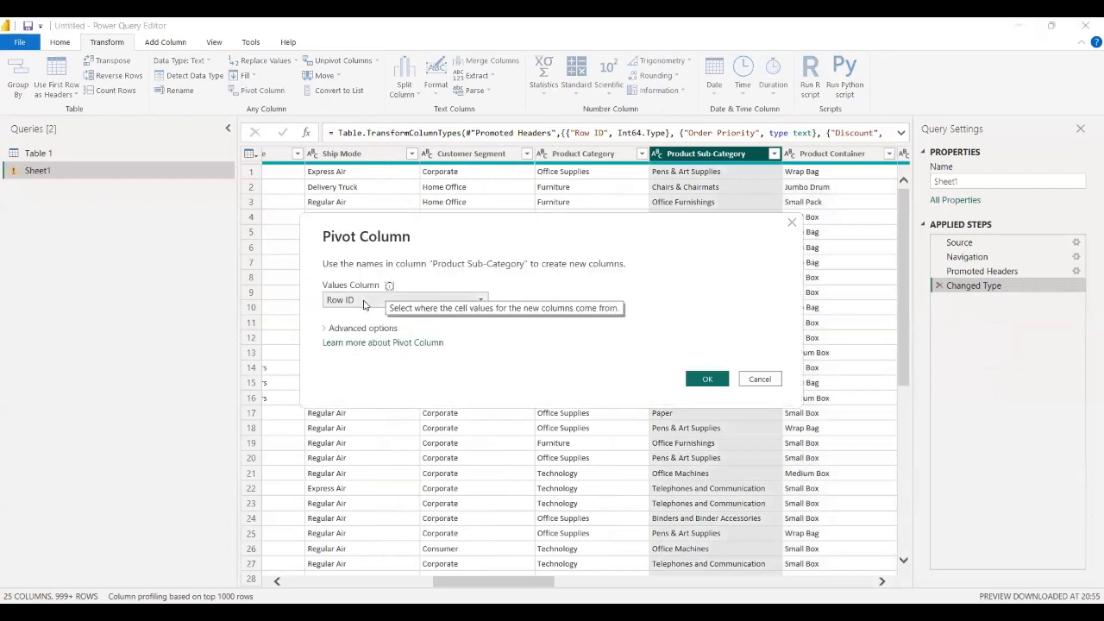
pyautogui.click(358, 301)
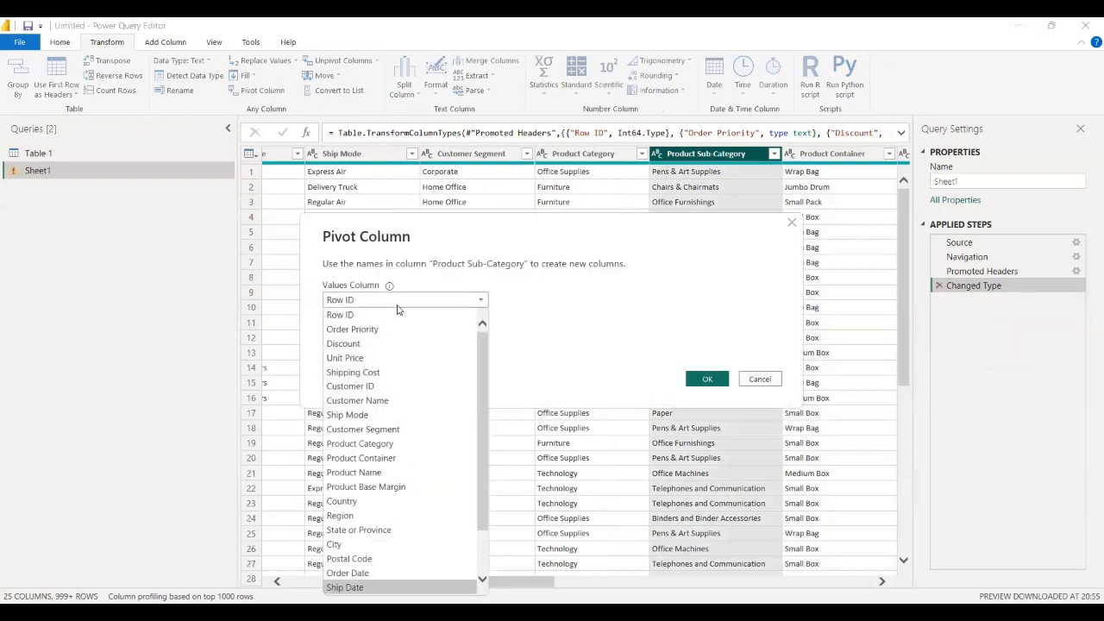
pyautogui.scroll(-2, 389, 525)
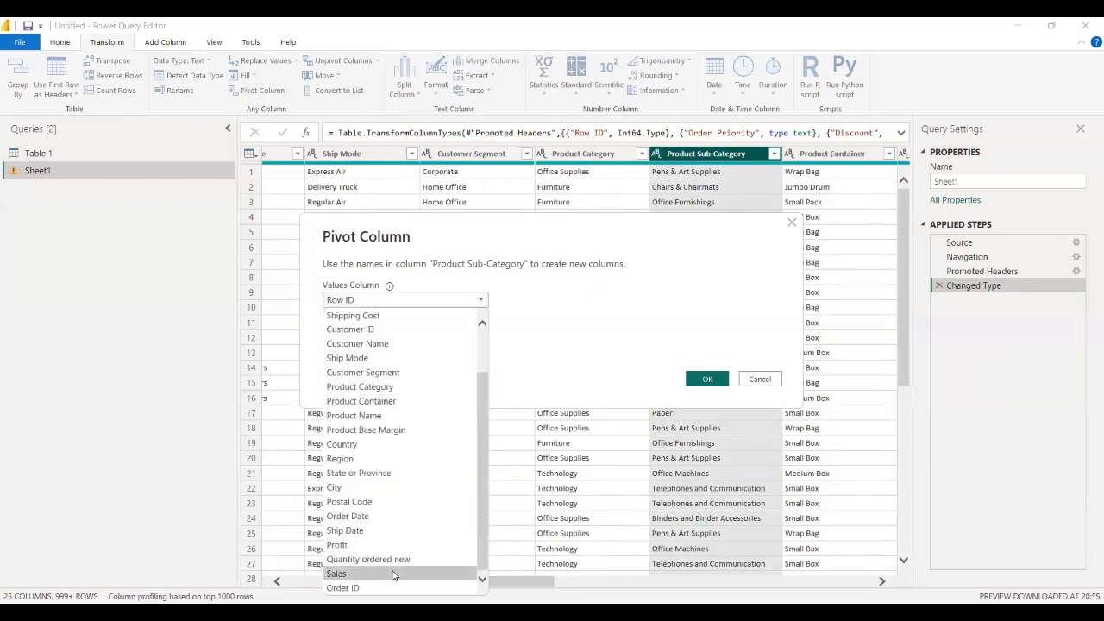
pyautogui.click(393, 573)
pyautogui.click(349, 328)
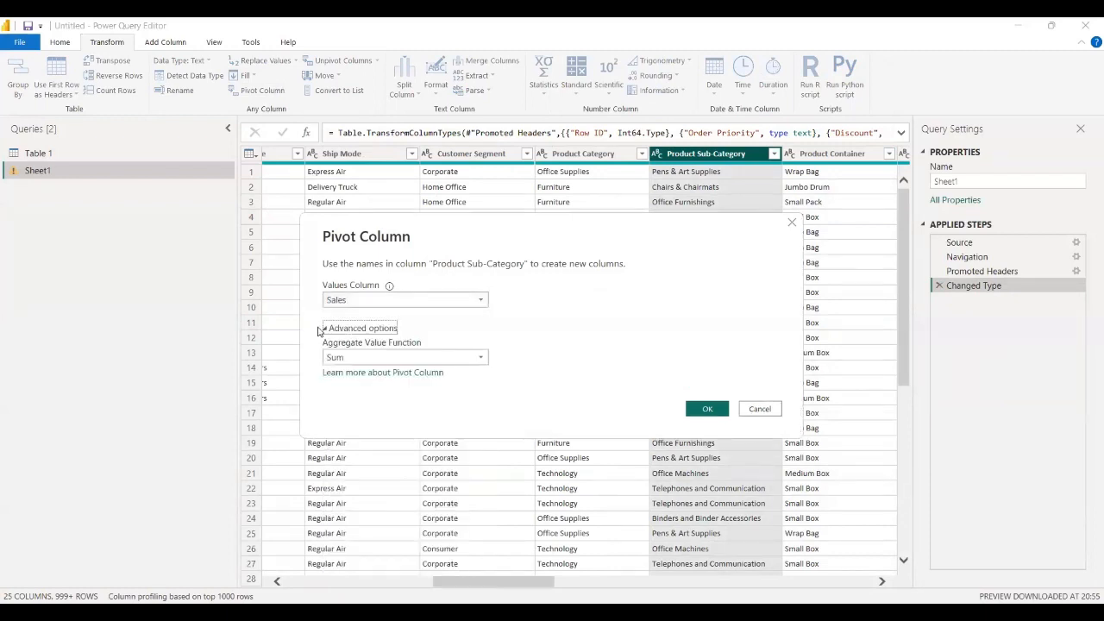
pyautogui.click(385, 358)
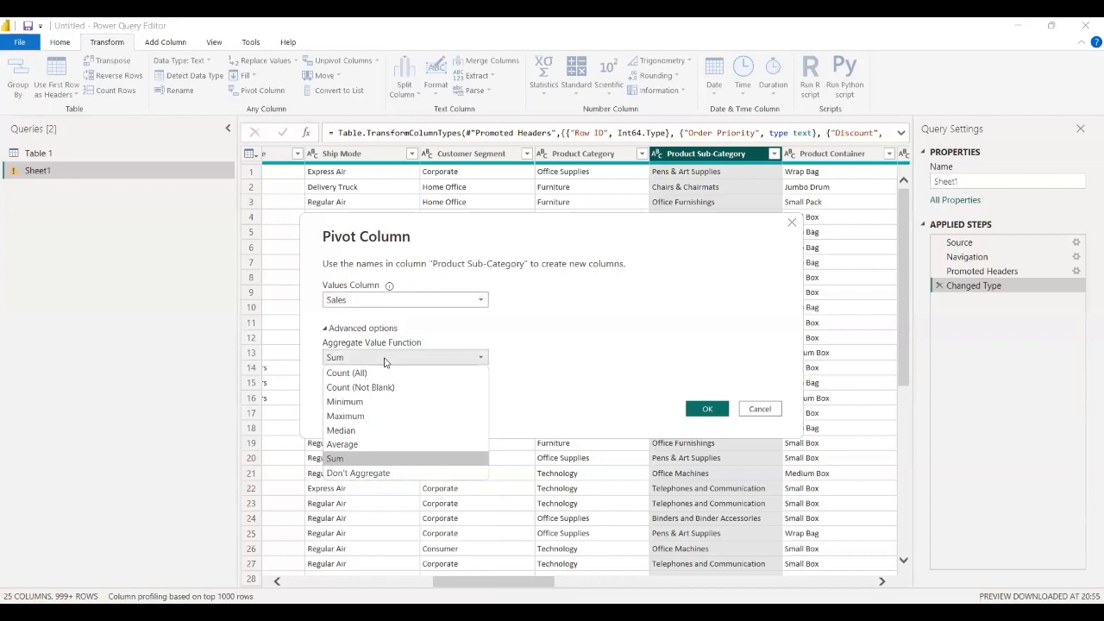
pyautogui.click(386, 358)
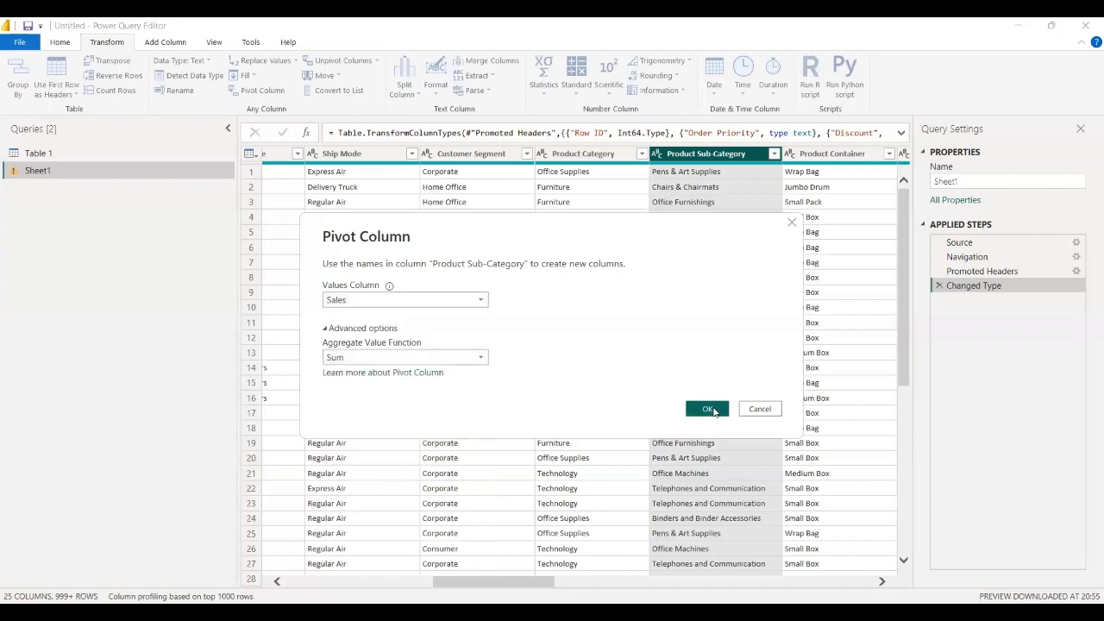
pyautogui.click(713, 422)
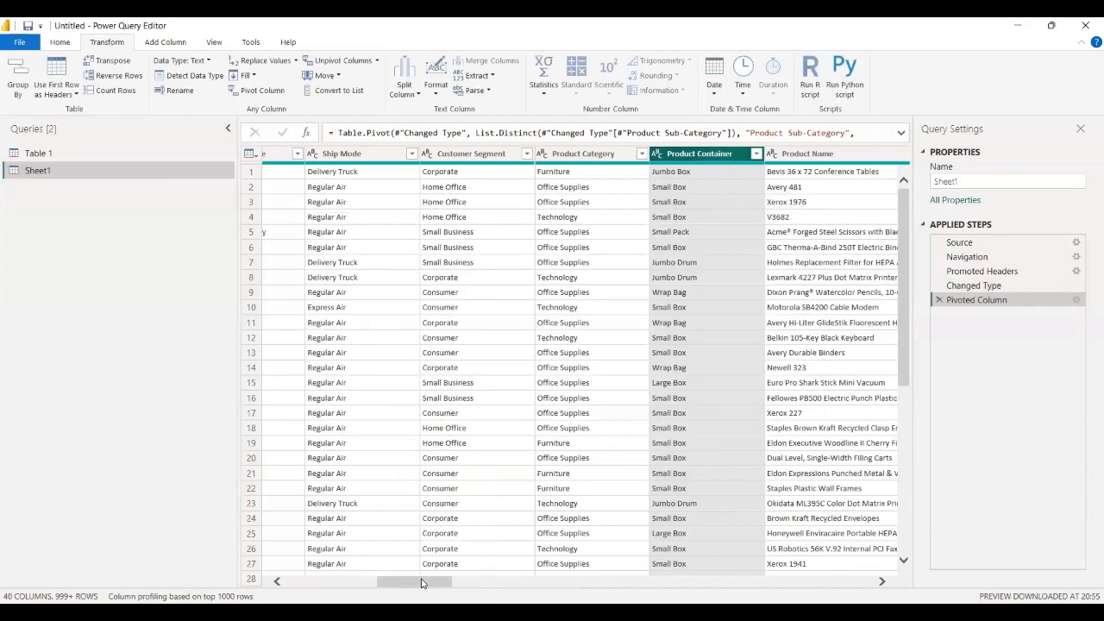
# Look through the new sub-category columns such as Office Furnishings, and delete the Pivoted Column step.
pyautogui.moveTo(428, 582); pyautogui.dragTo(547, 579)
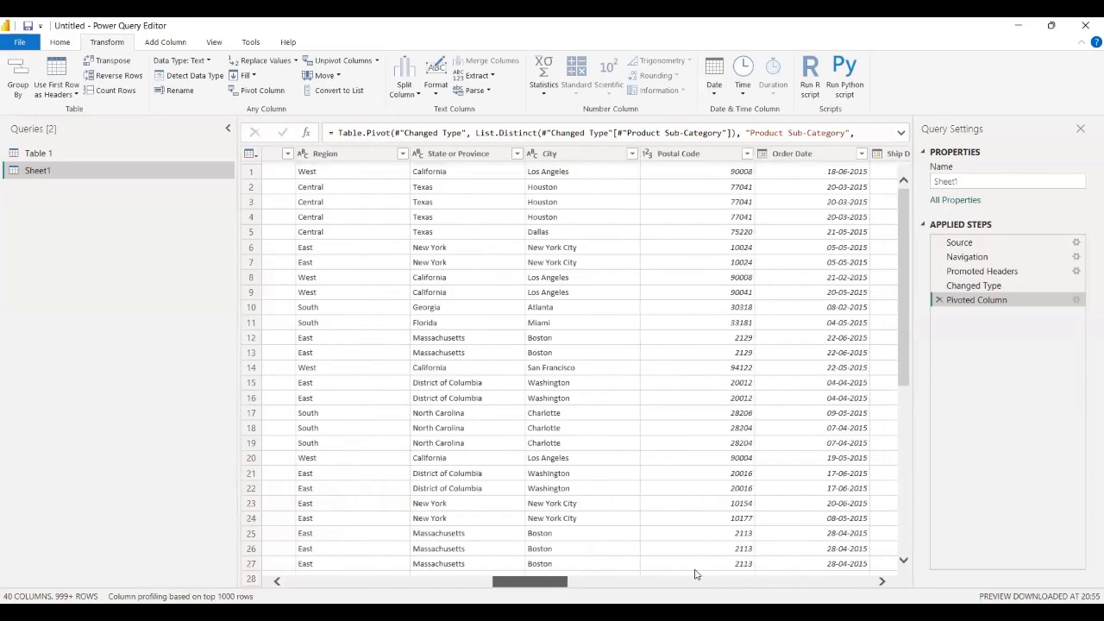
pyautogui.moveTo(781, 572); pyautogui.dragTo(677, 583)
pyautogui.click(367, 155)
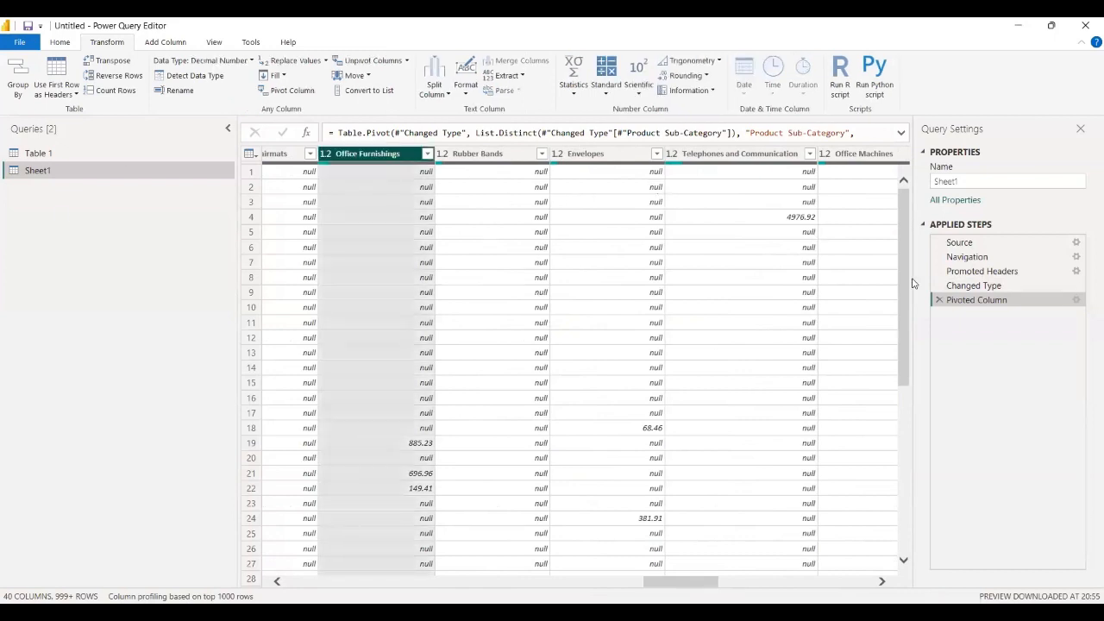
pyautogui.click(938, 300)
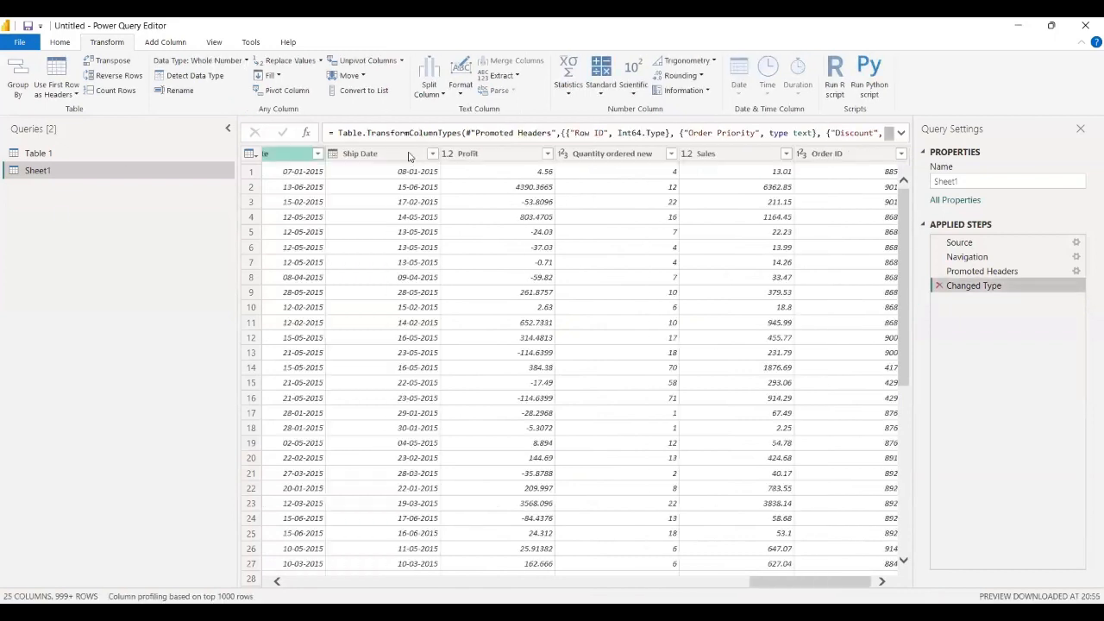
# Examine the Sheet1 columns from Sales back to Country, and check the filter values of State or Province.
pyautogui.click(726, 159)
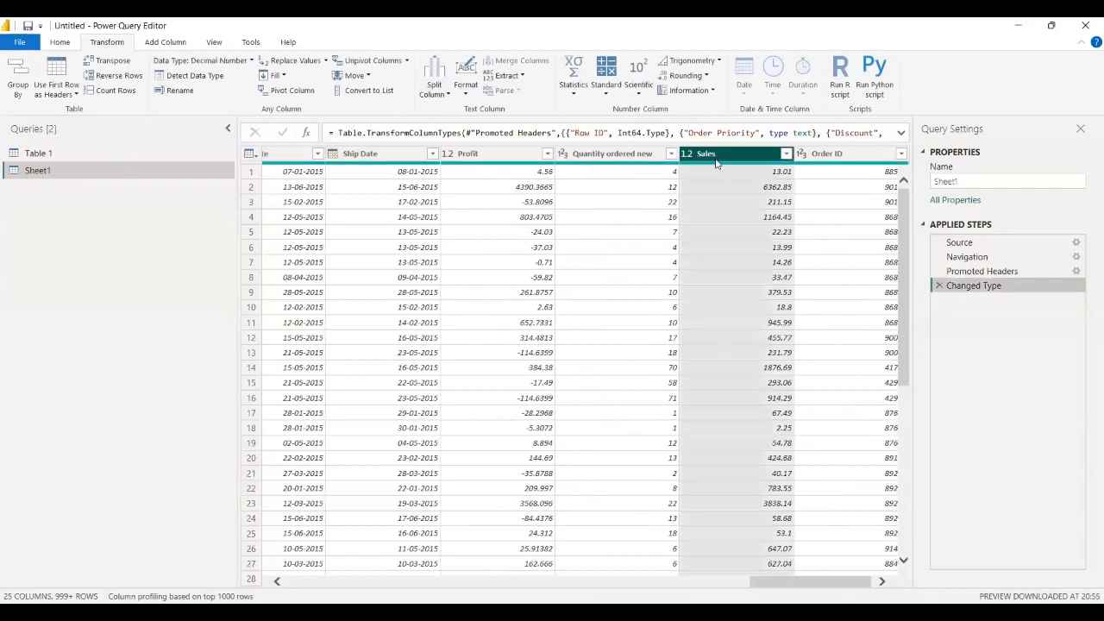
pyautogui.press('Right')
pyautogui.press('Left')
pyautogui.press('Left')
pyautogui.press('Left')
pyautogui.press('Left')
pyautogui.press('Left')
pyautogui.press('Left')
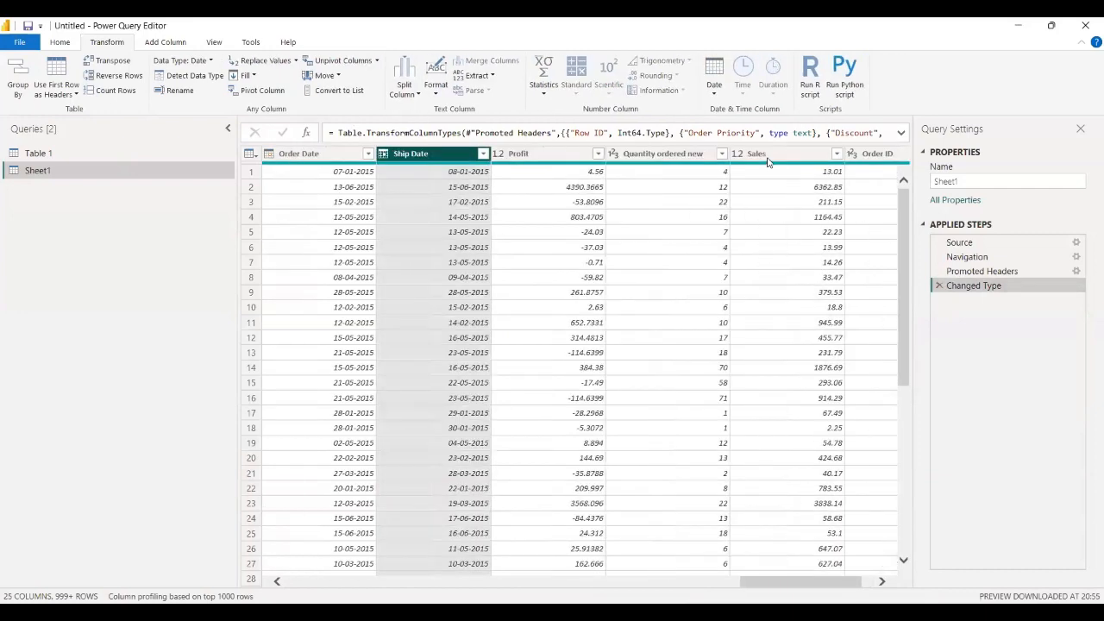
pyautogui.press('Left')
pyautogui.press('Left')
pyautogui.press('Left')
pyautogui.press('Left')
pyautogui.press('Left')
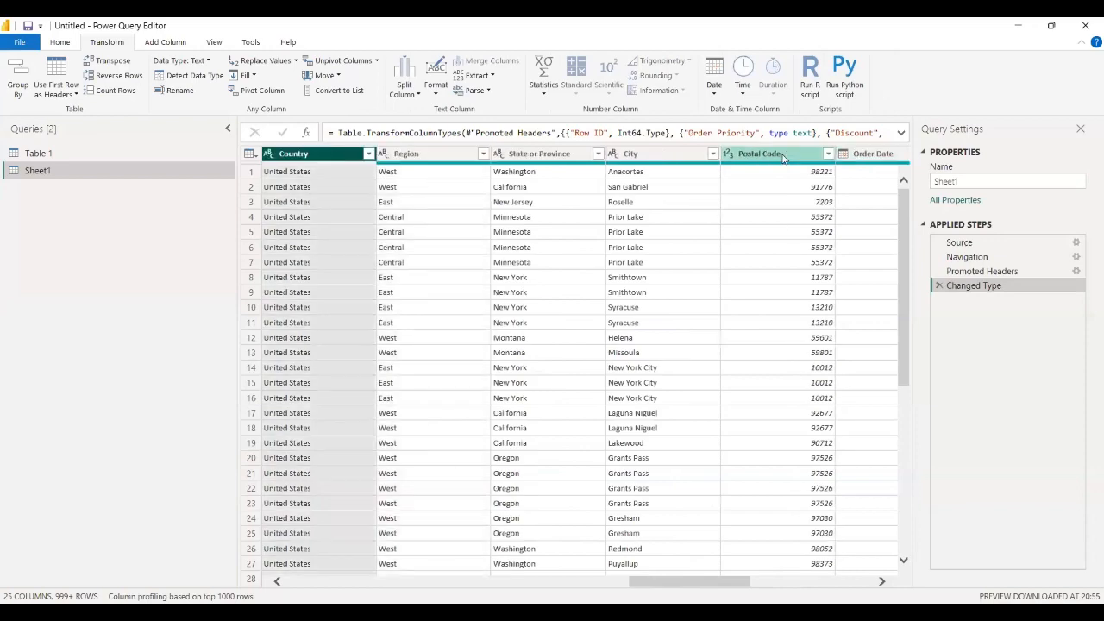
pyautogui.press('Right')
pyautogui.press('Right')
pyautogui.press('Right')
pyautogui.click(717, 153)
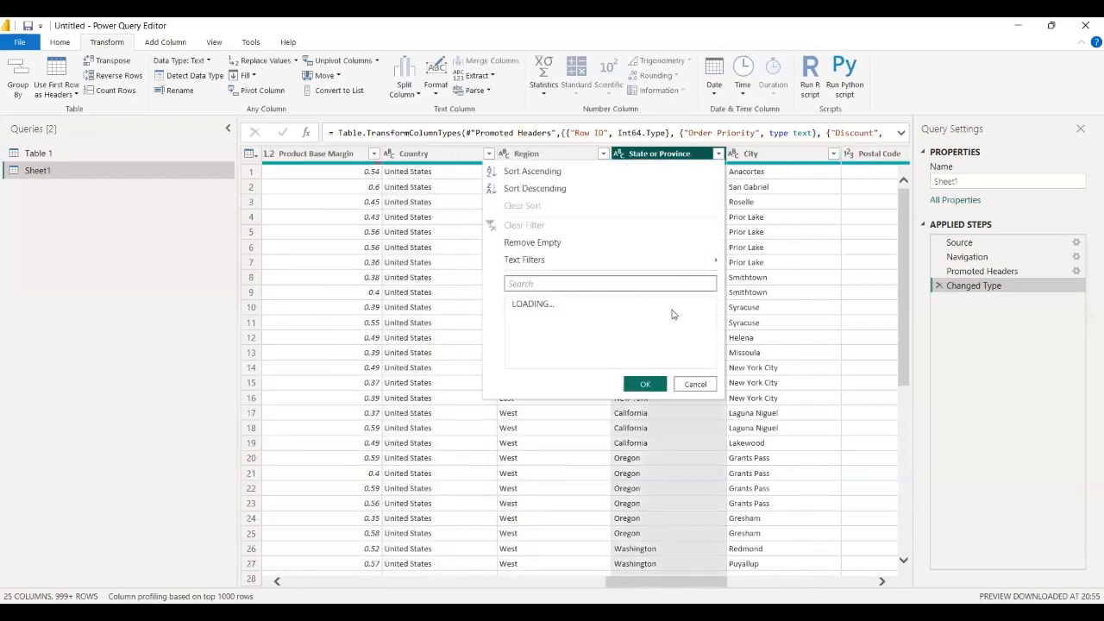
pyautogui.scroll(-10, 576, 428)
pyautogui.click(695, 585)
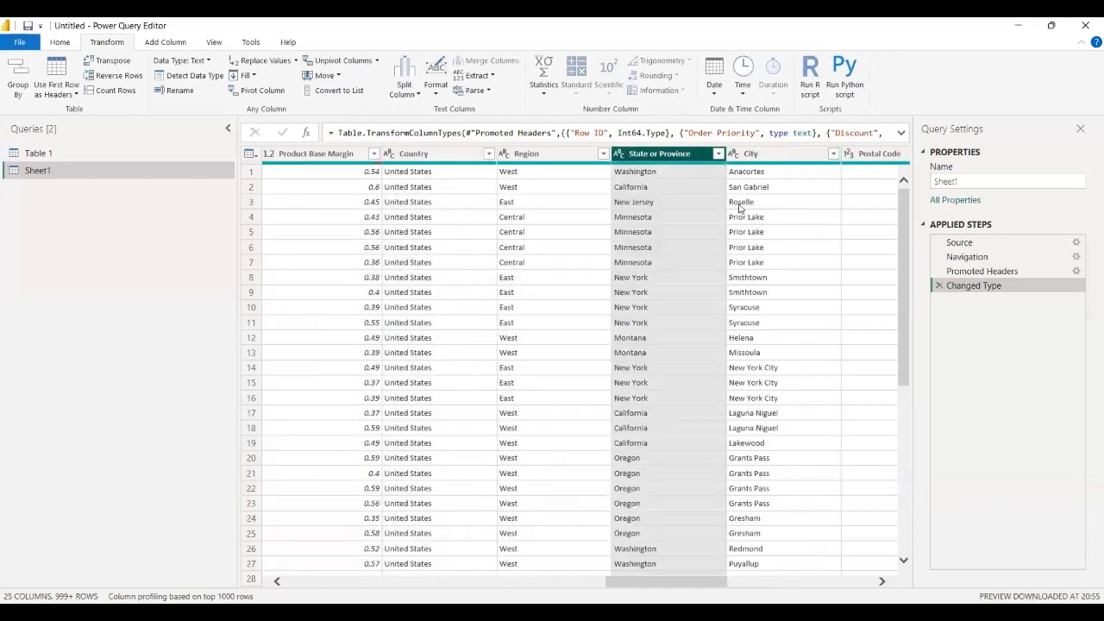
# Examine the product-related columns, and check the filter values of Product Category.
pyautogui.press('Left')
pyautogui.press('Left')
pyautogui.press('Left')
pyautogui.press('Left')
pyautogui.press('Left')
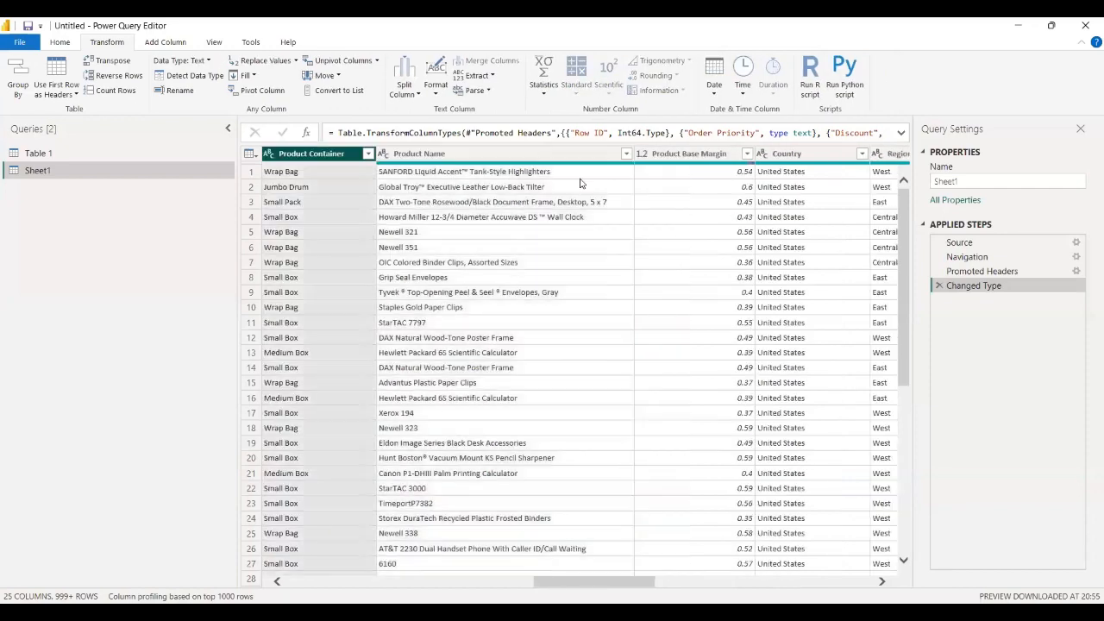
pyautogui.press('Left')
pyautogui.press('Left')
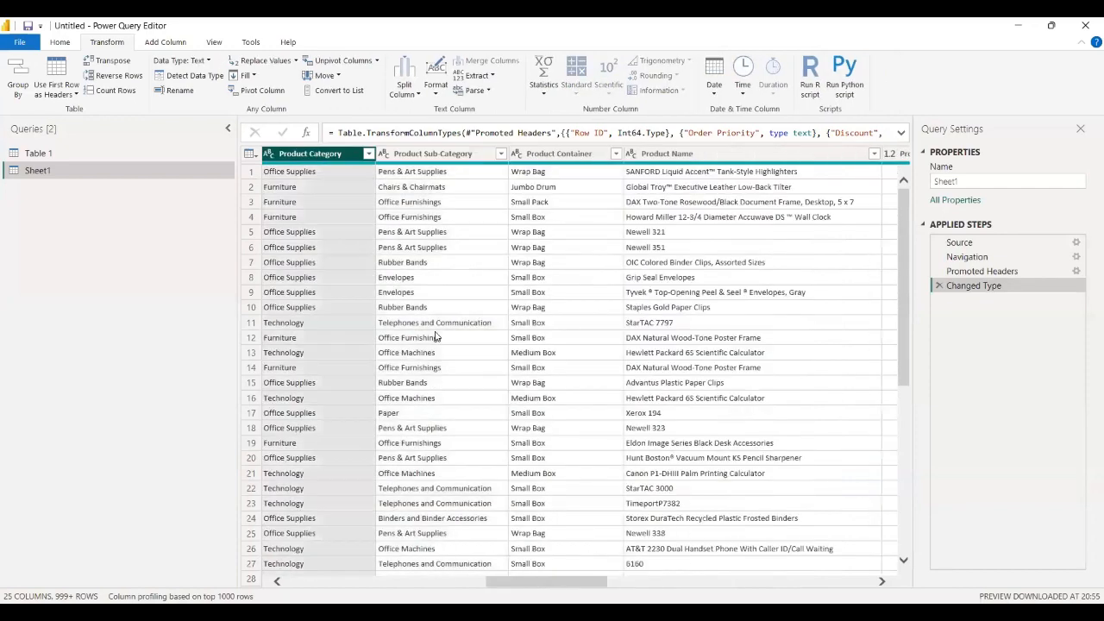
pyautogui.click(501, 154)
pyautogui.click(368, 154)
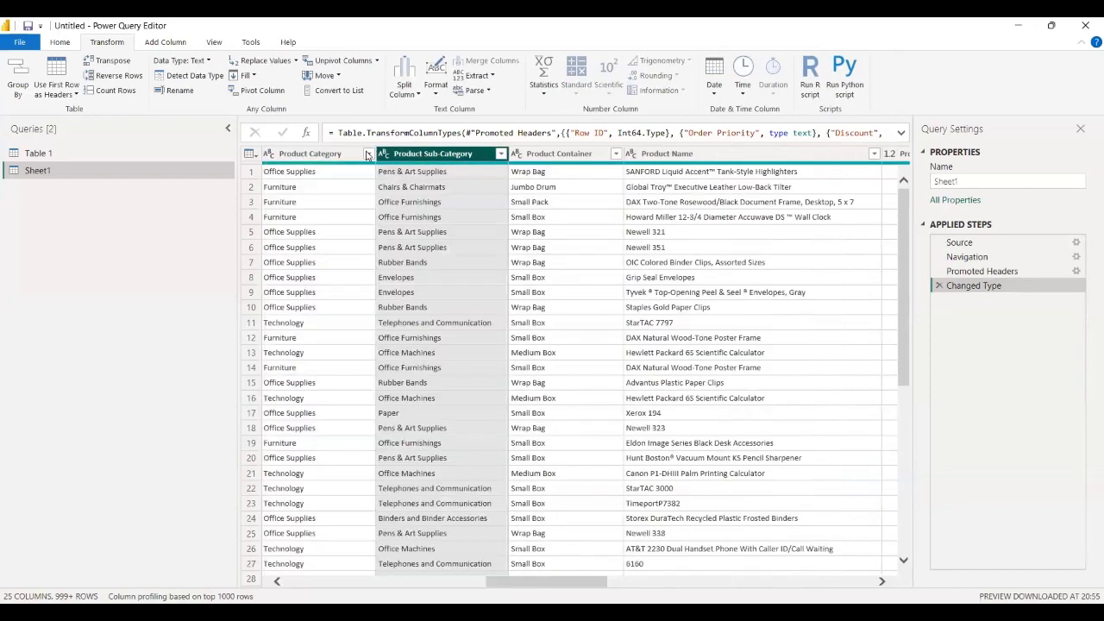
pyautogui.click(367, 155)
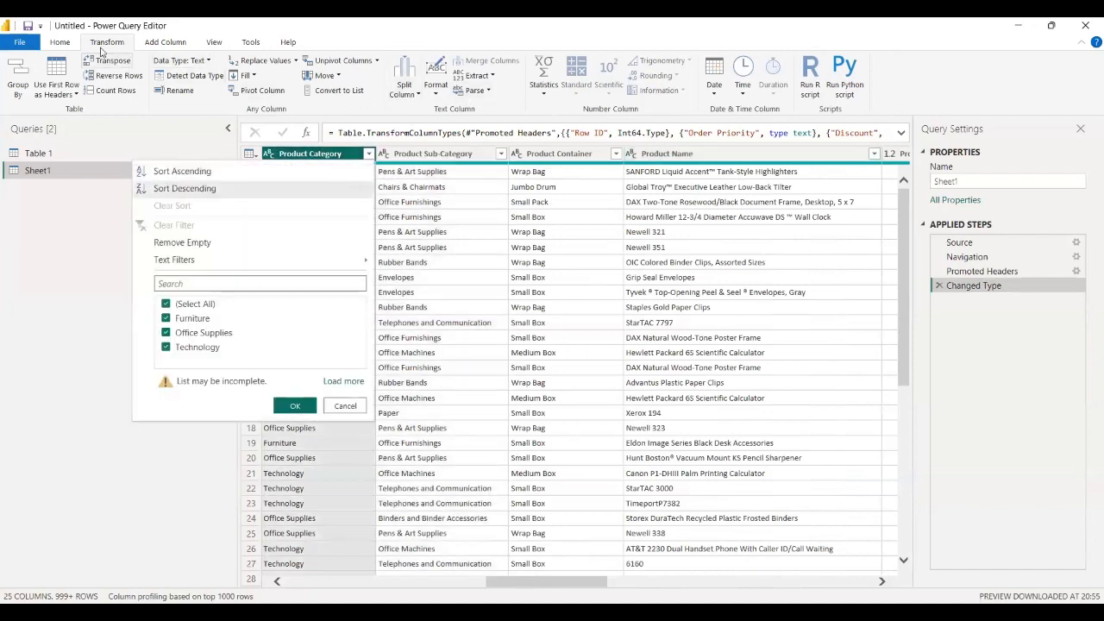
# Keep only the Product Category and Sales columns in Sheet1 with Choose Columns.
pyautogui.click(62, 42)
pyautogui.click(381, 93)
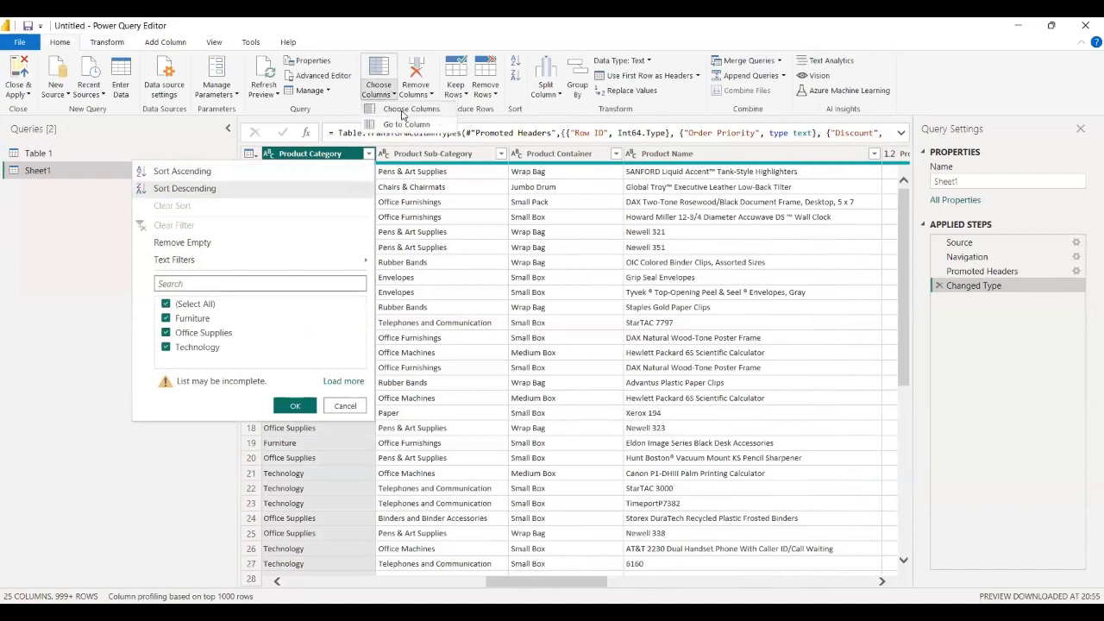
pyautogui.click(402, 115)
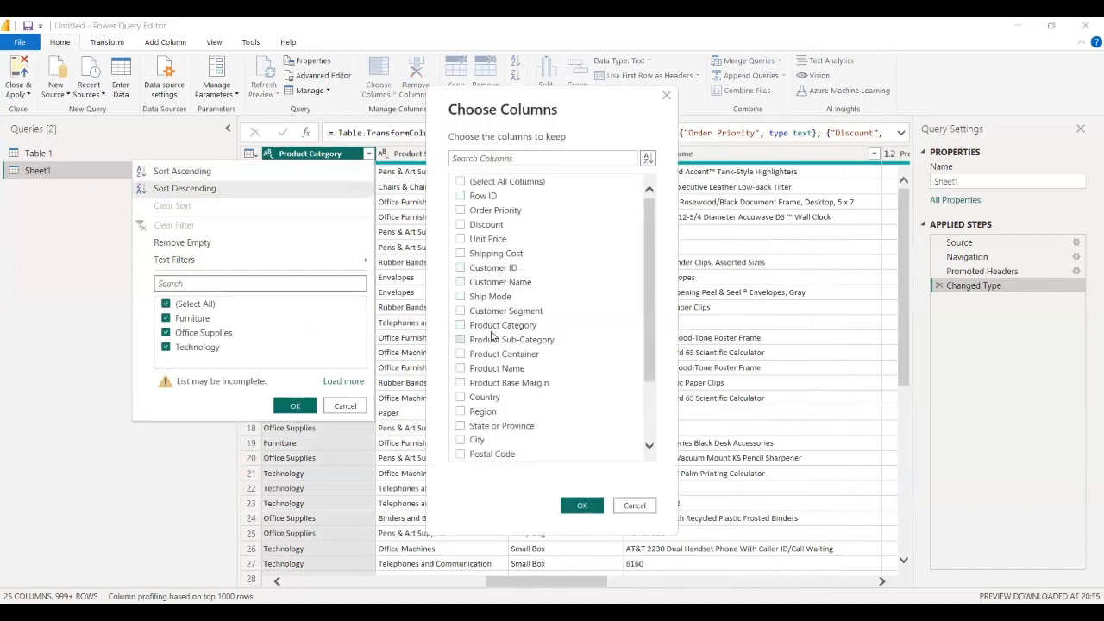
pyautogui.click(496, 326)
pyautogui.scroll(-2, 510, 426)
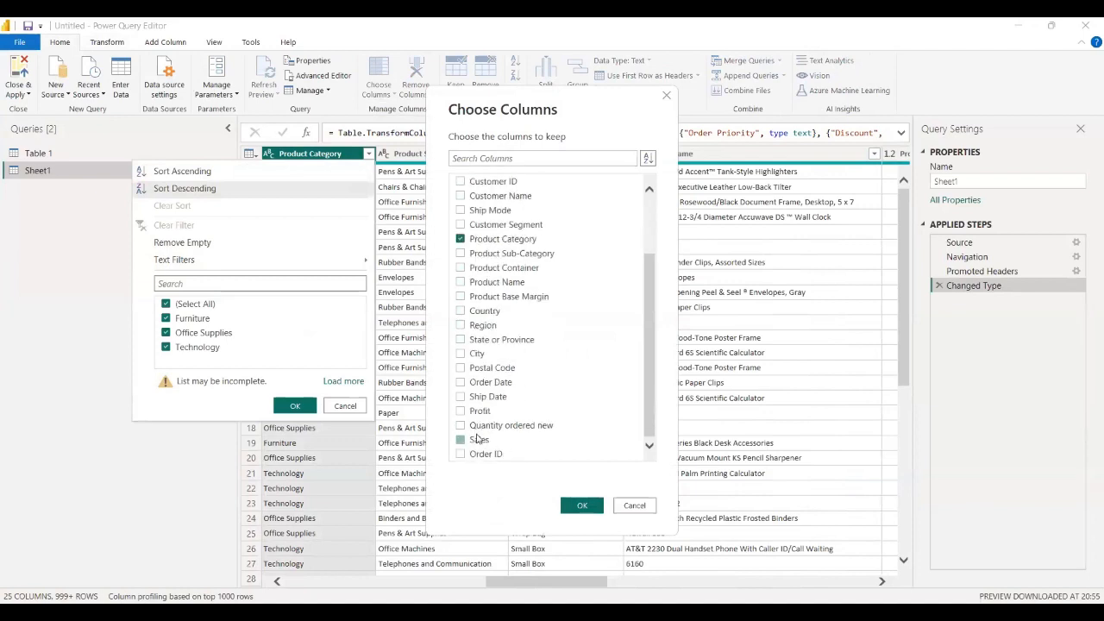
pyautogui.click(460, 439)
pyautogui.click(582, 506)
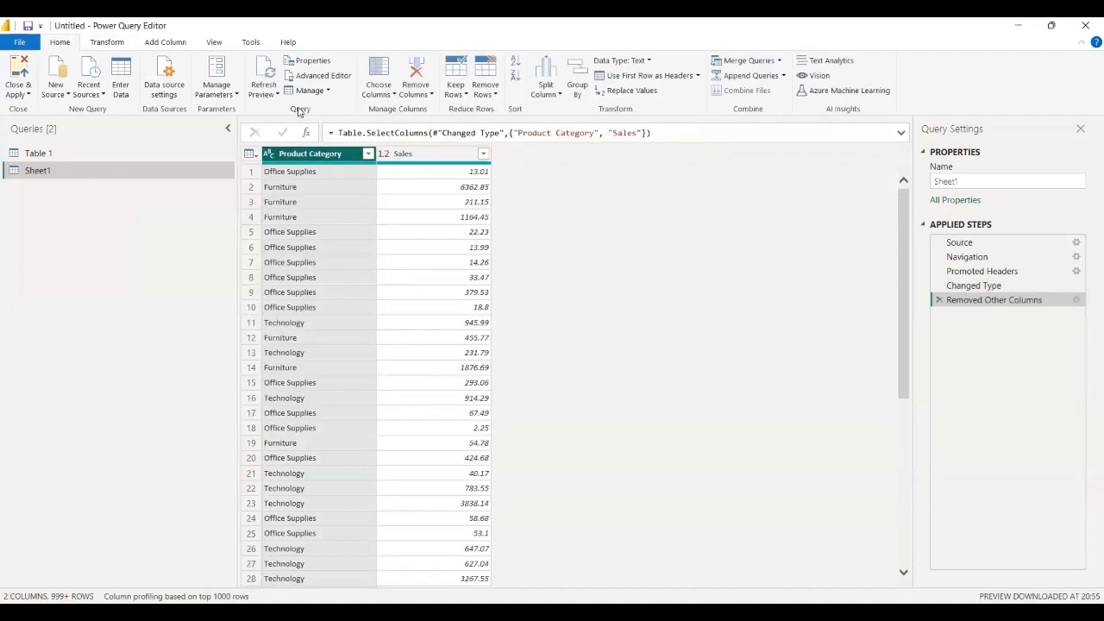
# Pivot the Product Category column with Sales as the values column, aggregated by Sum.
pyautogui.click(106, 42)
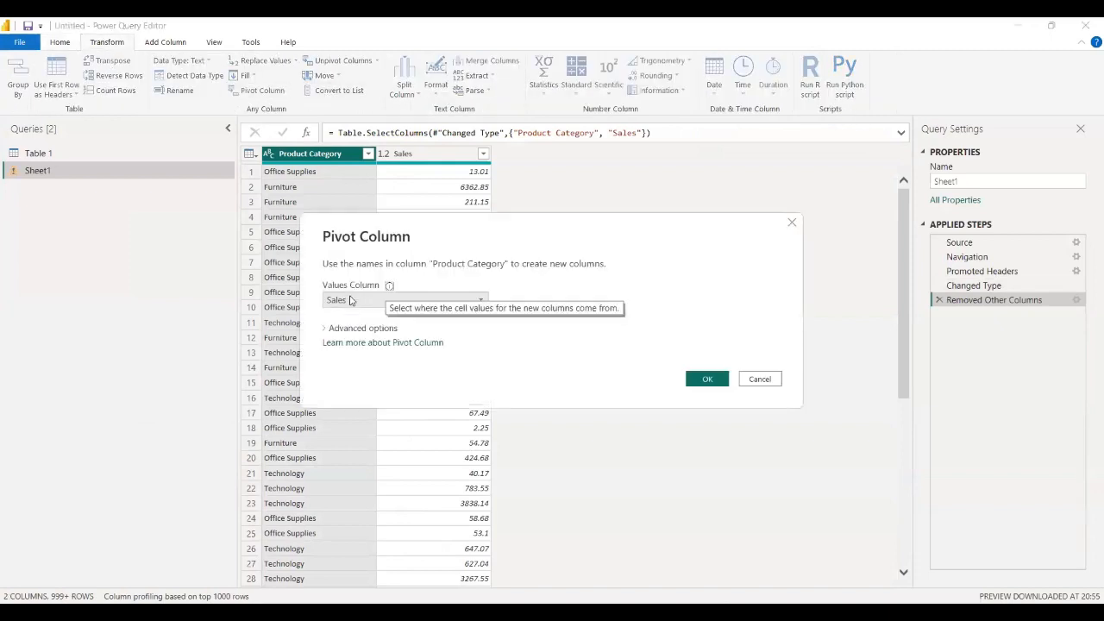
pyautogui.click(383, 300)
pyautogui.click(393, 319)
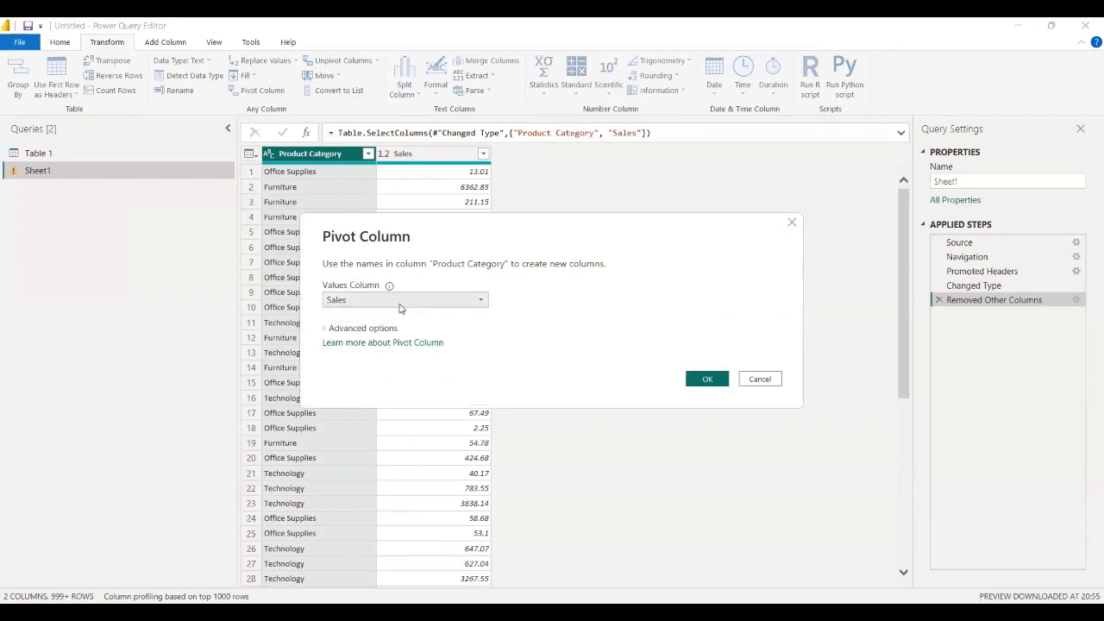
pyautogui.click(378, 306)
pyautogui.click(358, 328)
pyautogui.click(359, 329)
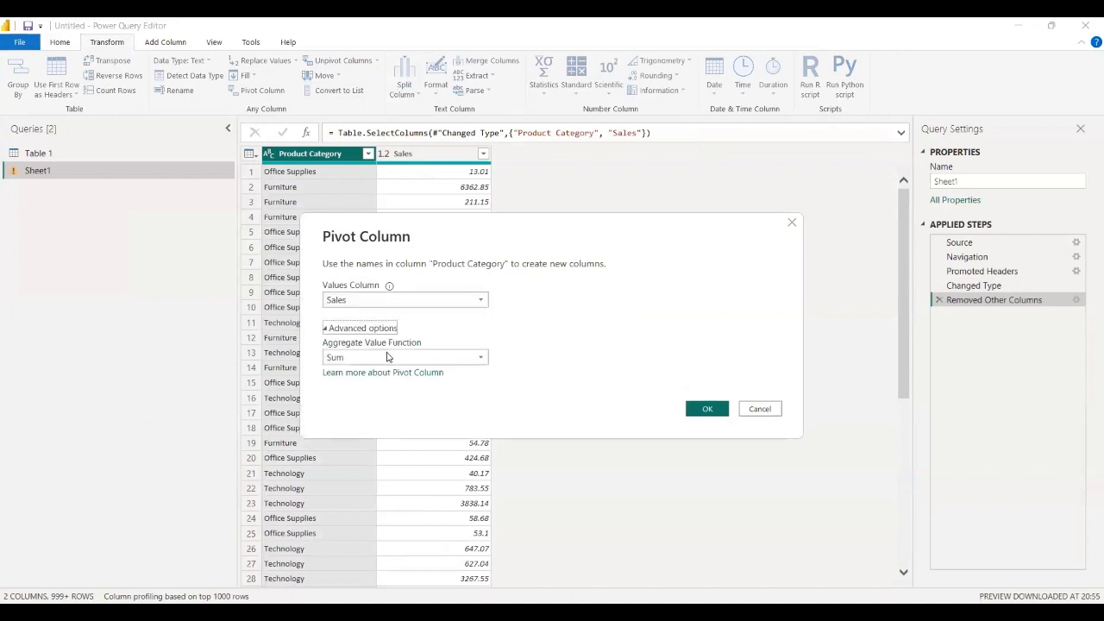
pyautogui.click(384, 357)
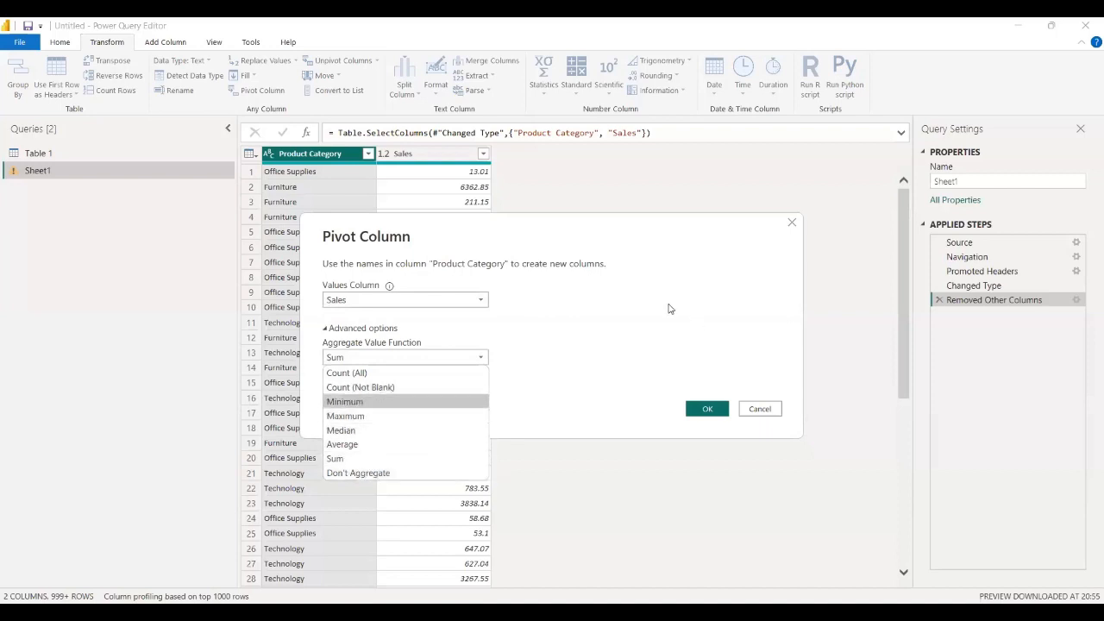
pyautogui.click(715, 412)
pyautogui.click(715, 412)
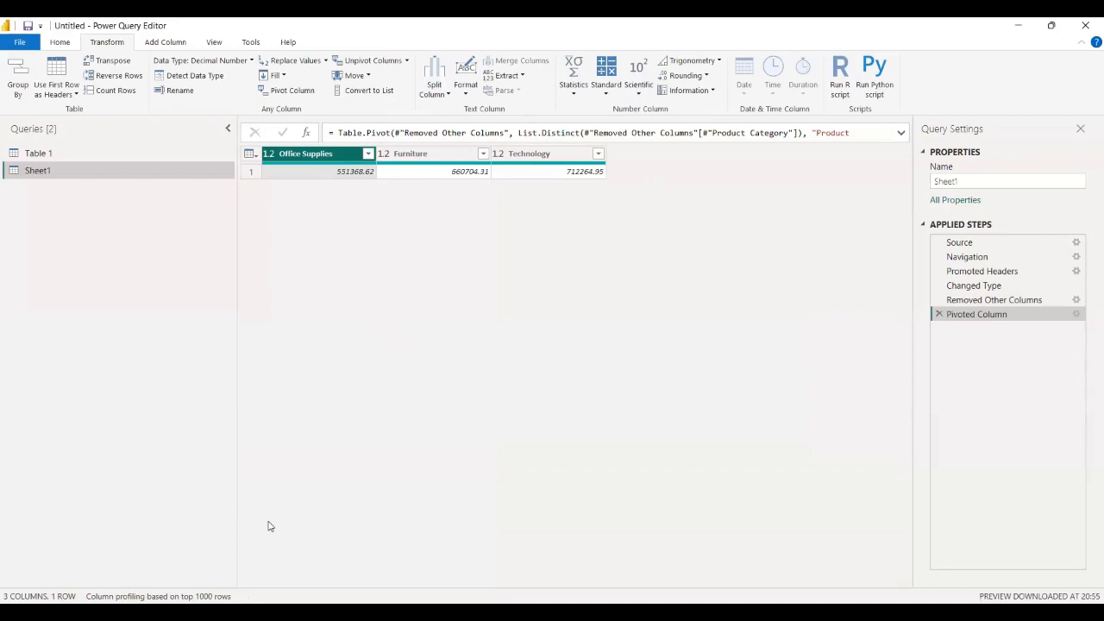
# Unpivot the Office Supplies column of the pivoted table with Unpivot Columns.
pyautogui.click(617, 91)
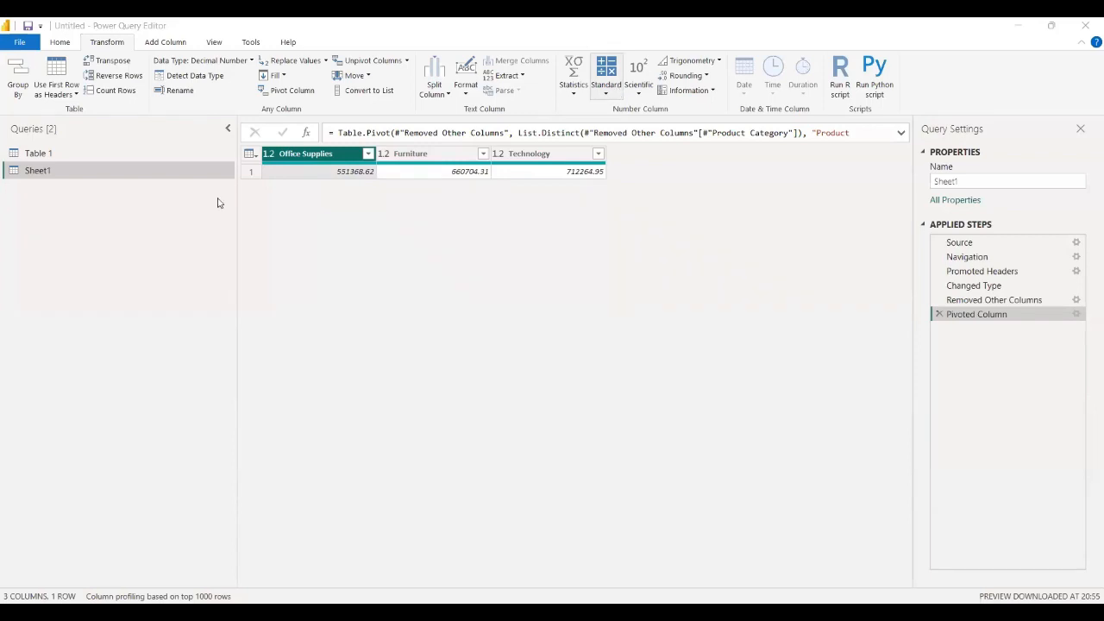
pyautogui.click(372, 60)
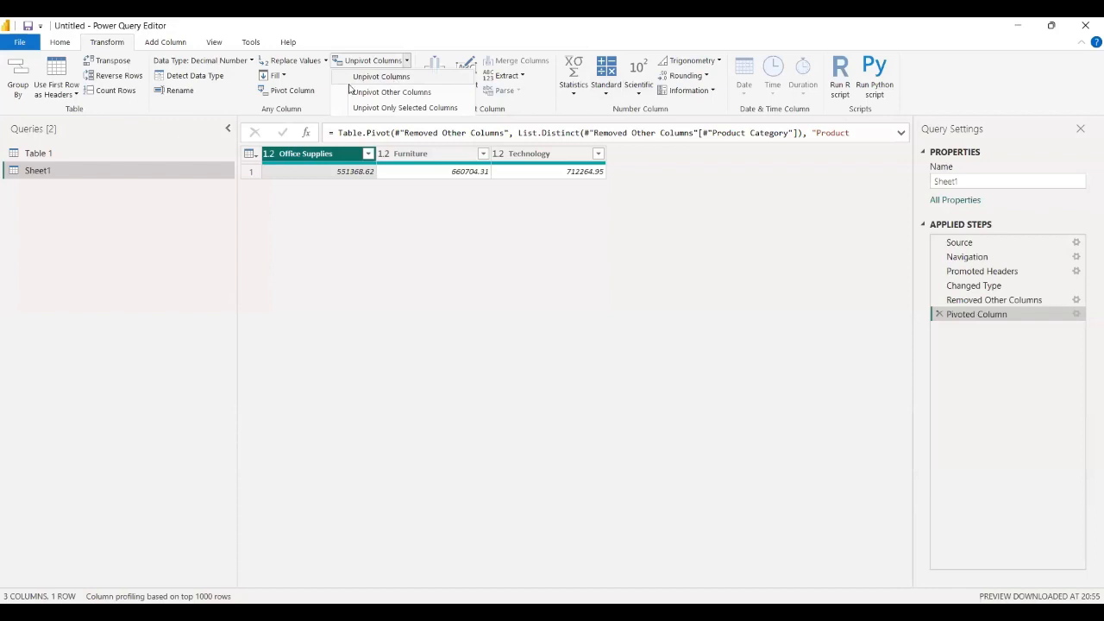
pyautogui.click(402, 77)
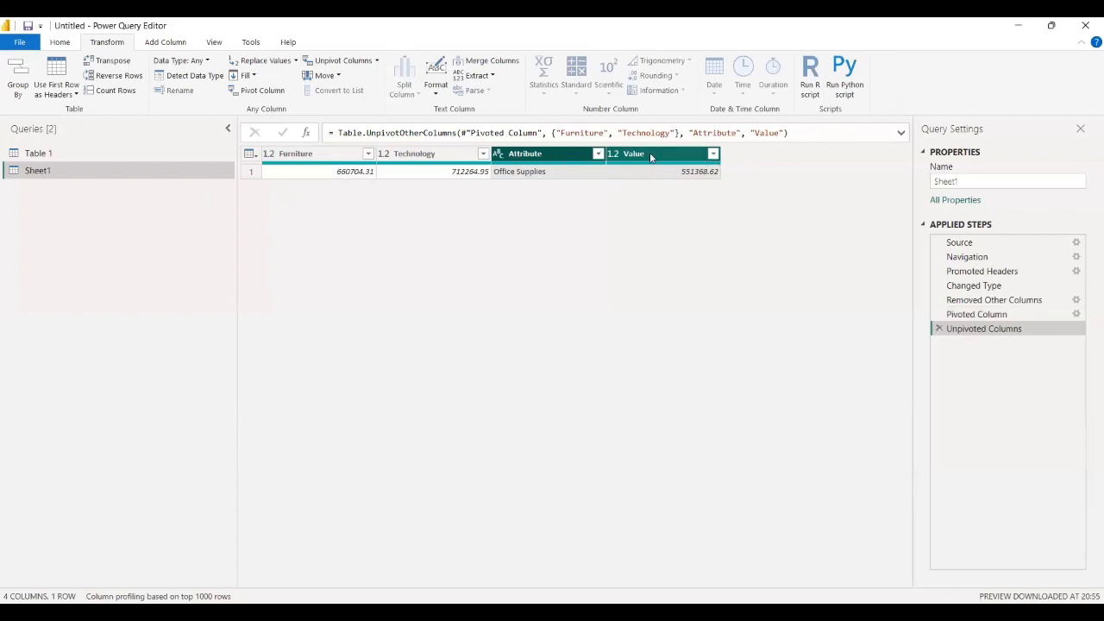
# Remove the current unpivot step, and unpivot the Office Supplies, Furniture and Technology columns together with Unpivot Columns.
pyautogui.click(938, 329)
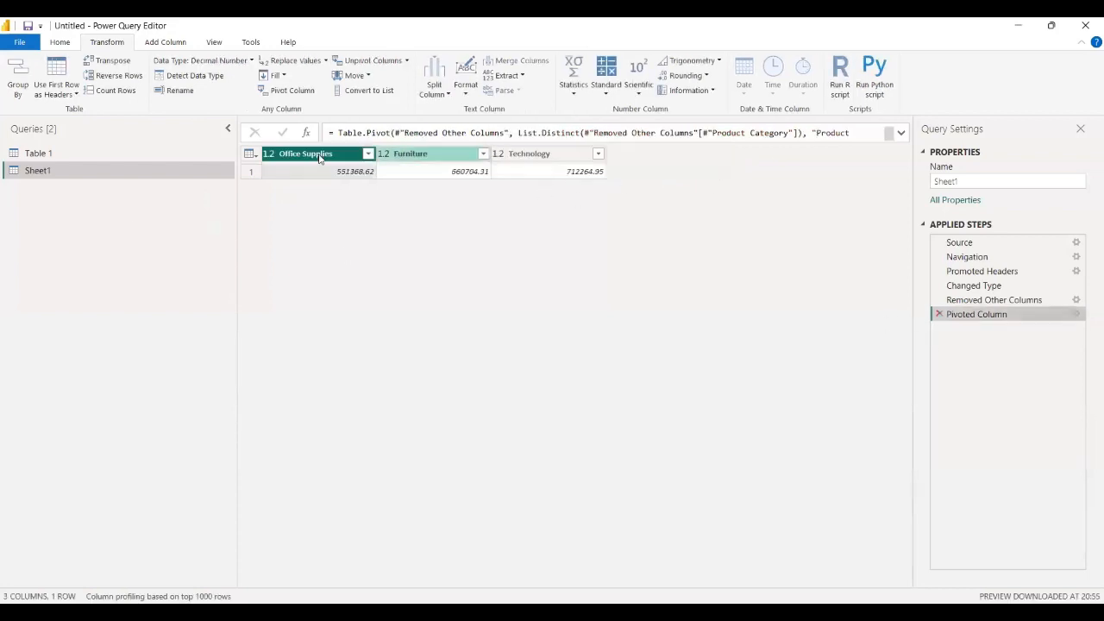
pyautogui.click(319, 158)
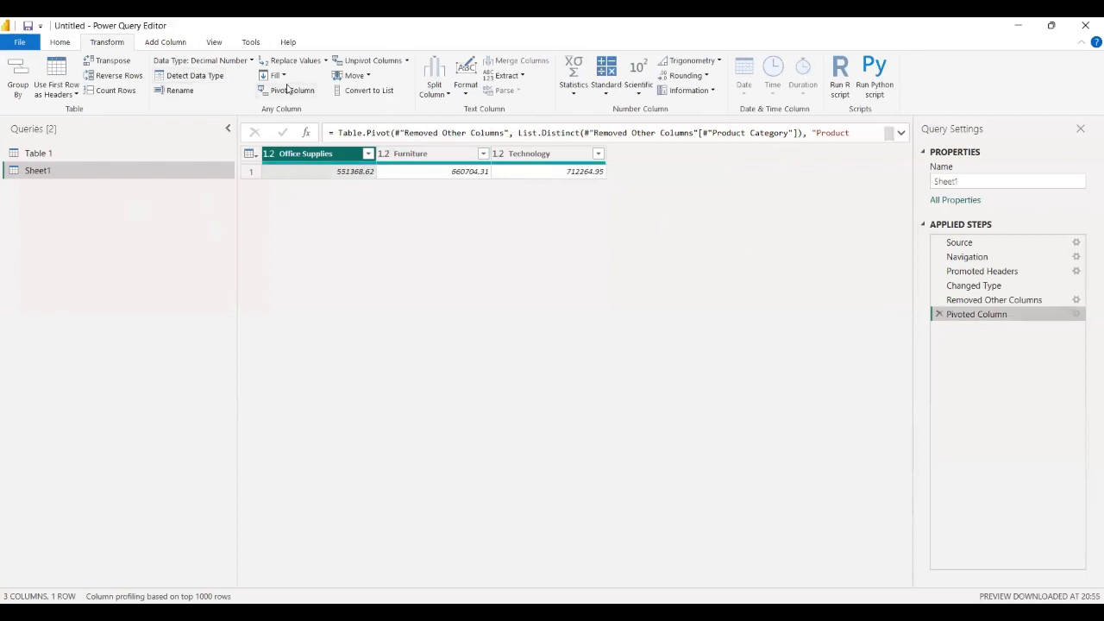
pyautogui.click(387, 65)
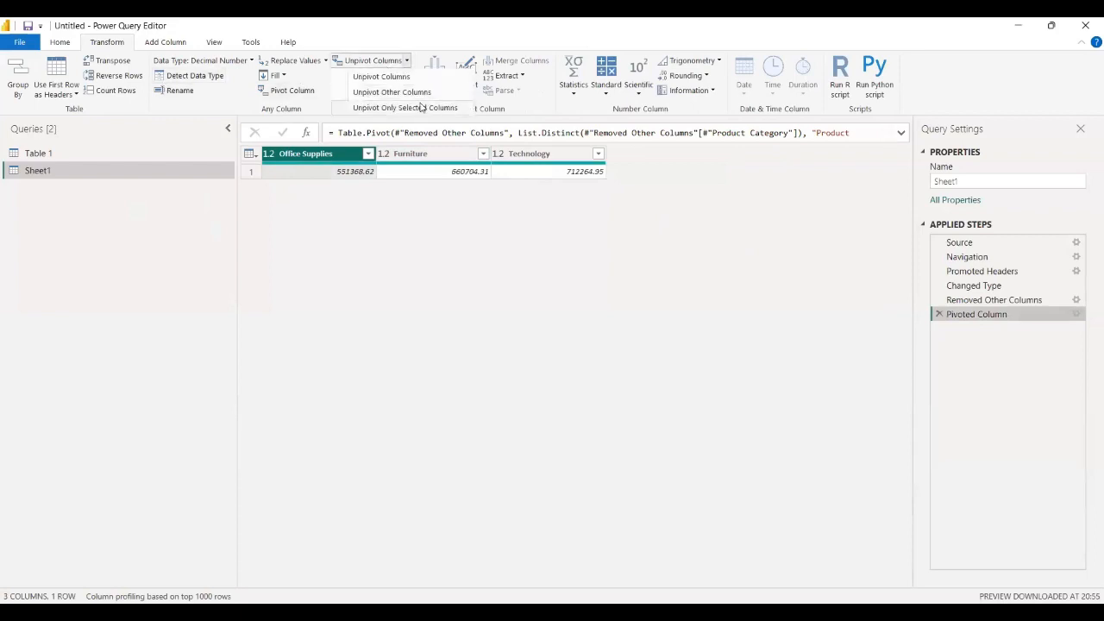
pyautogui.keyDown('shift'); pyautogui.click(546, 156); pyautogui.keyUp('shift')
pyautogui.click(397, 68)
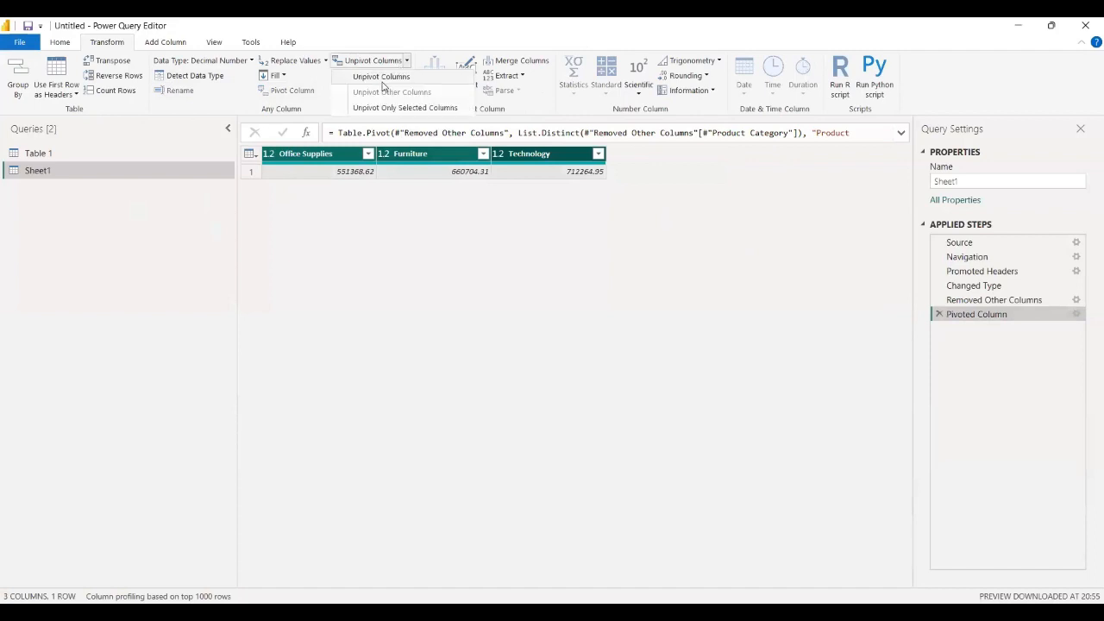
pyautogui.click(382, 77)
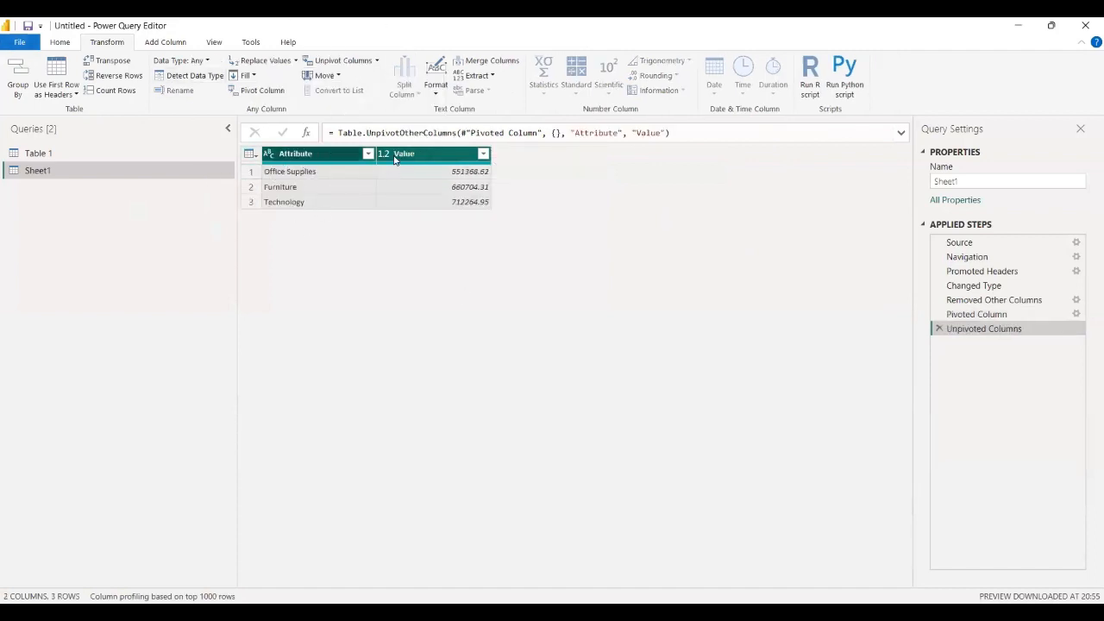
# Remove the unpivot and pivot steps, and pivot Product Category again with Sales as the values column, aggregated by Sum.
pyautogui.click(939, 329)
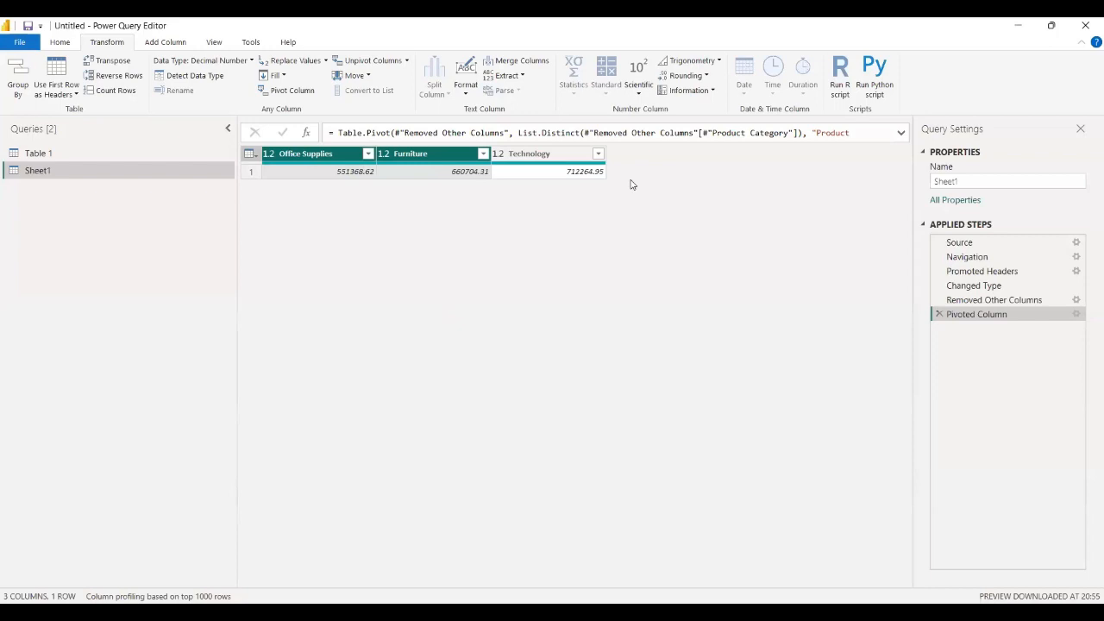
pyautogui.click(939, 314)
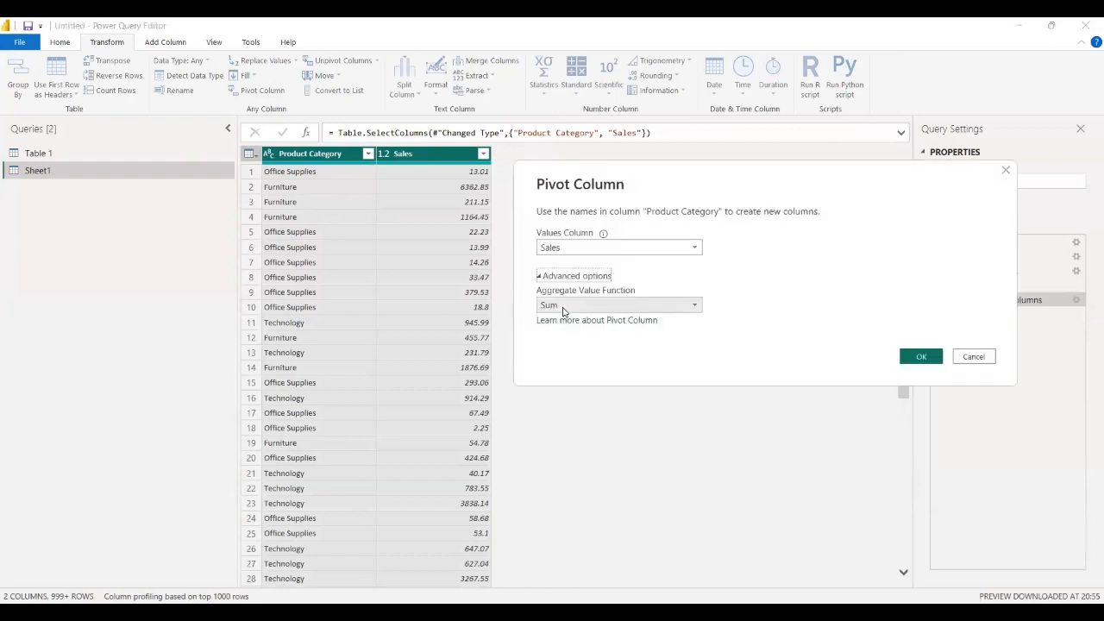
pyautogui.click(562, 309)
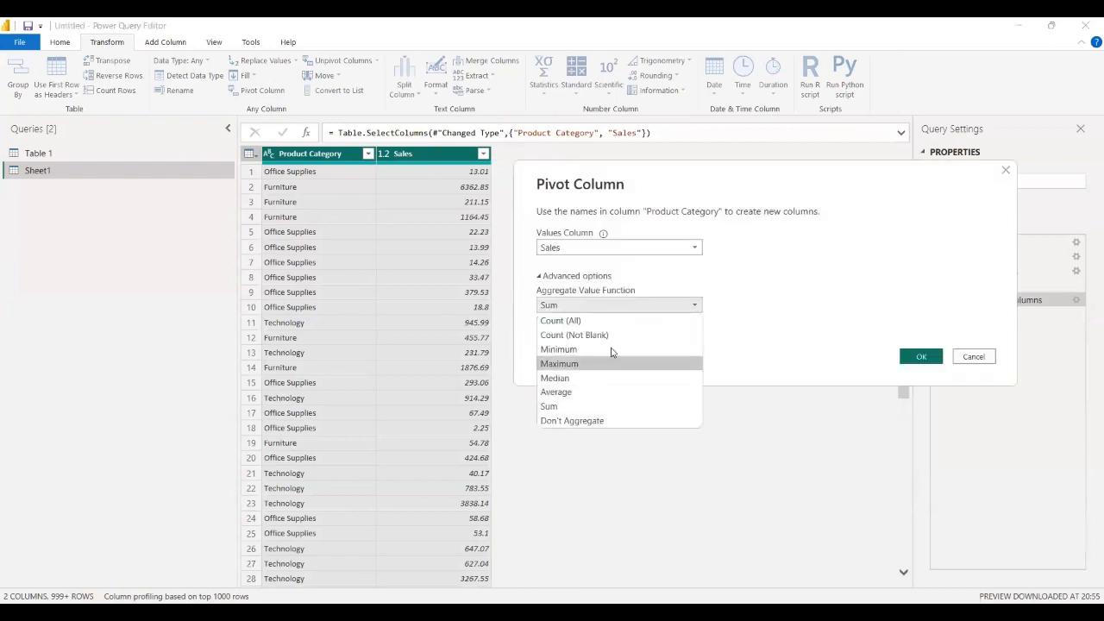
pyautogui.click(581, 406)
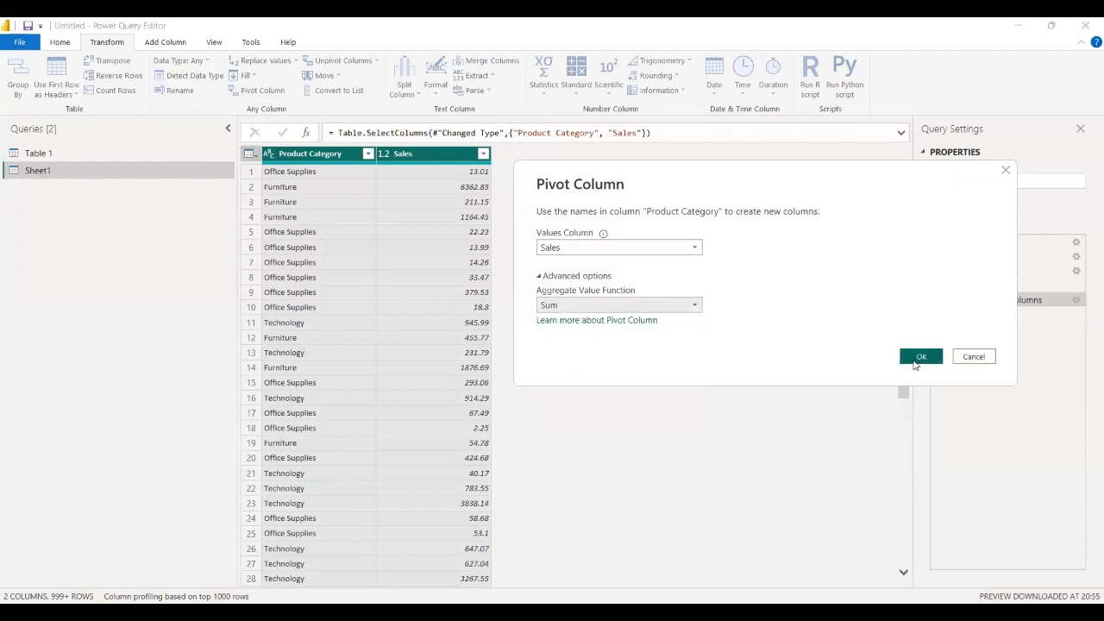
pyautogui.click(913, 360)
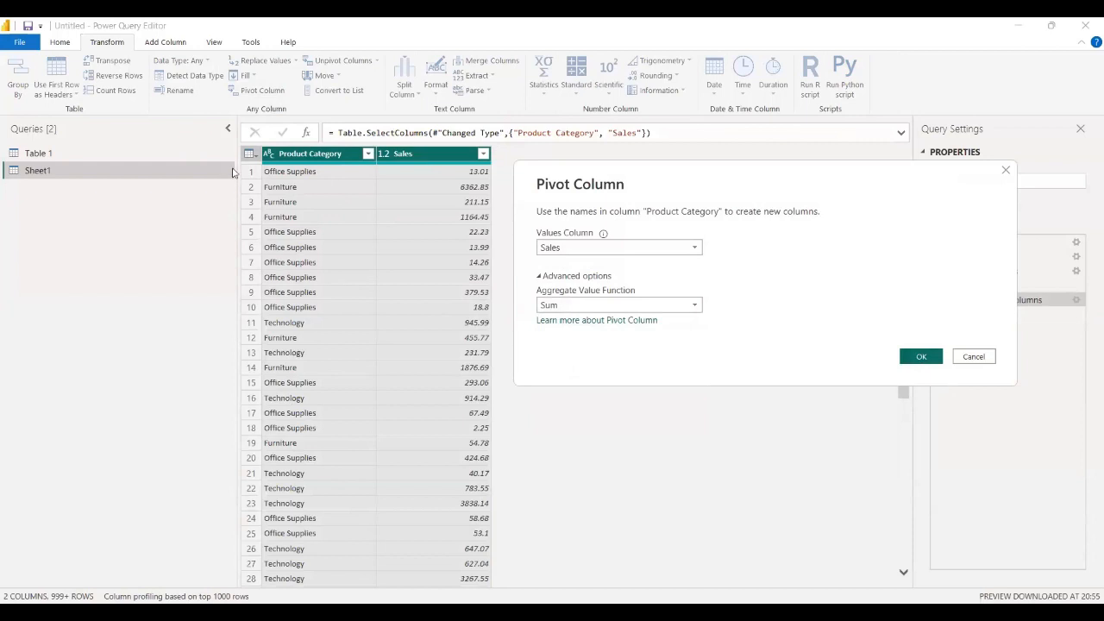
pyautogui.click(915, 358)
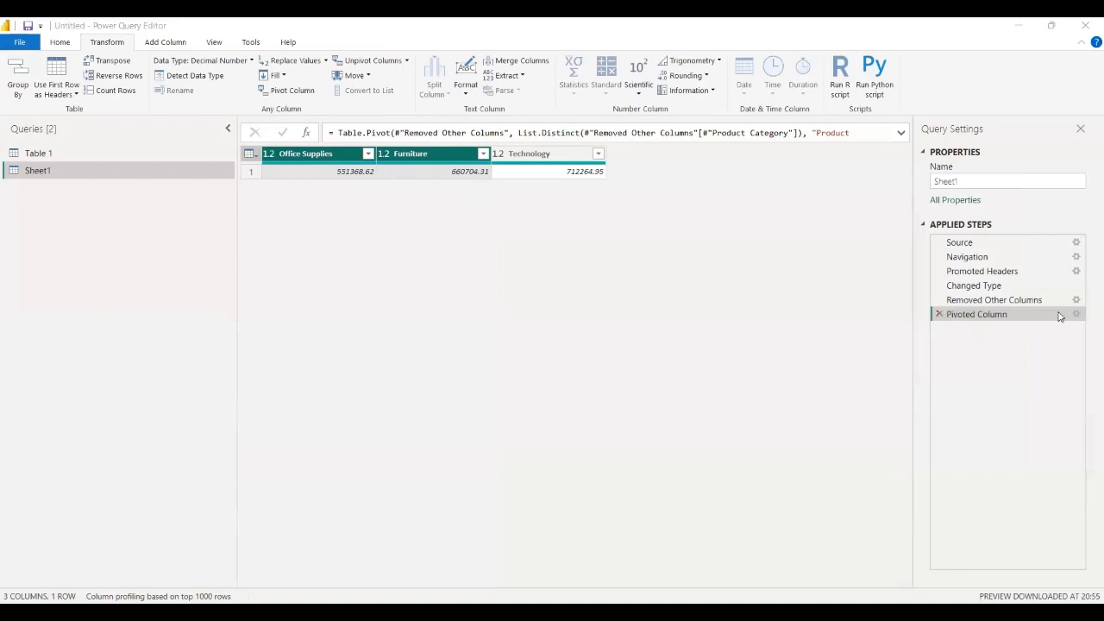
# Remove the pivot step, and group the rows by Product Category with a new column named Sales that sums Sales.
pyautogui.click(939, 314)
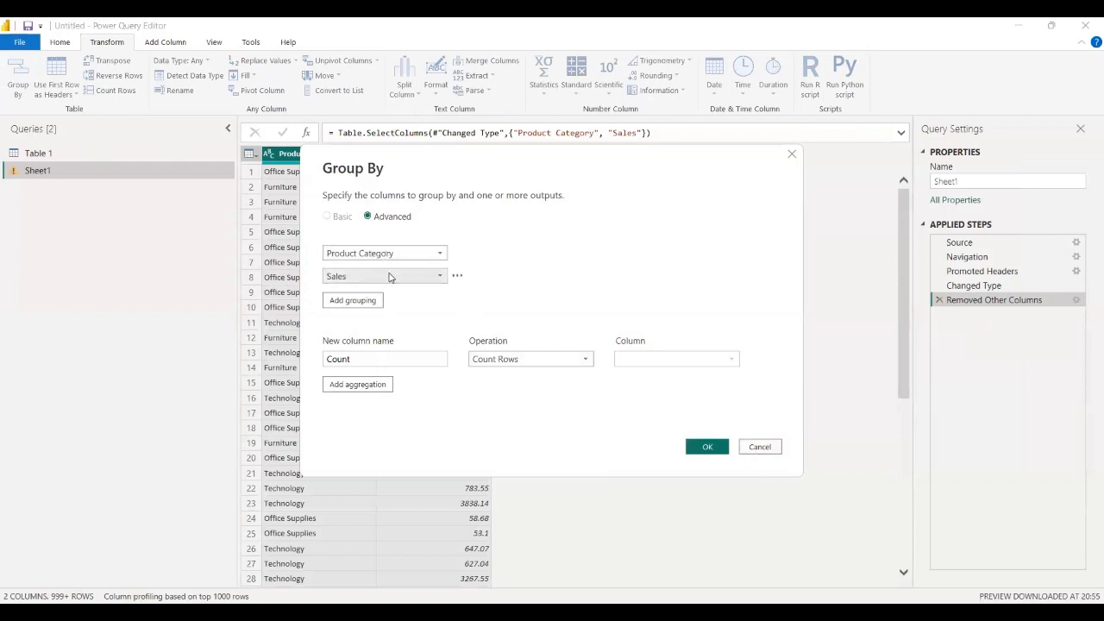
pyautogui.click(457, 276)
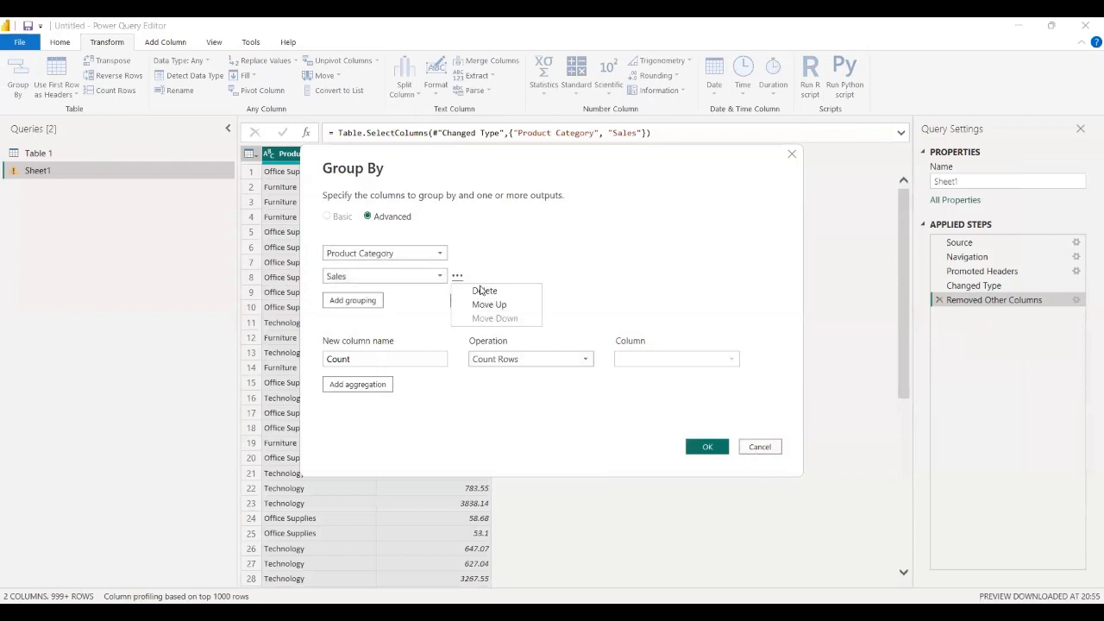
pyautogui.click(517, 293)
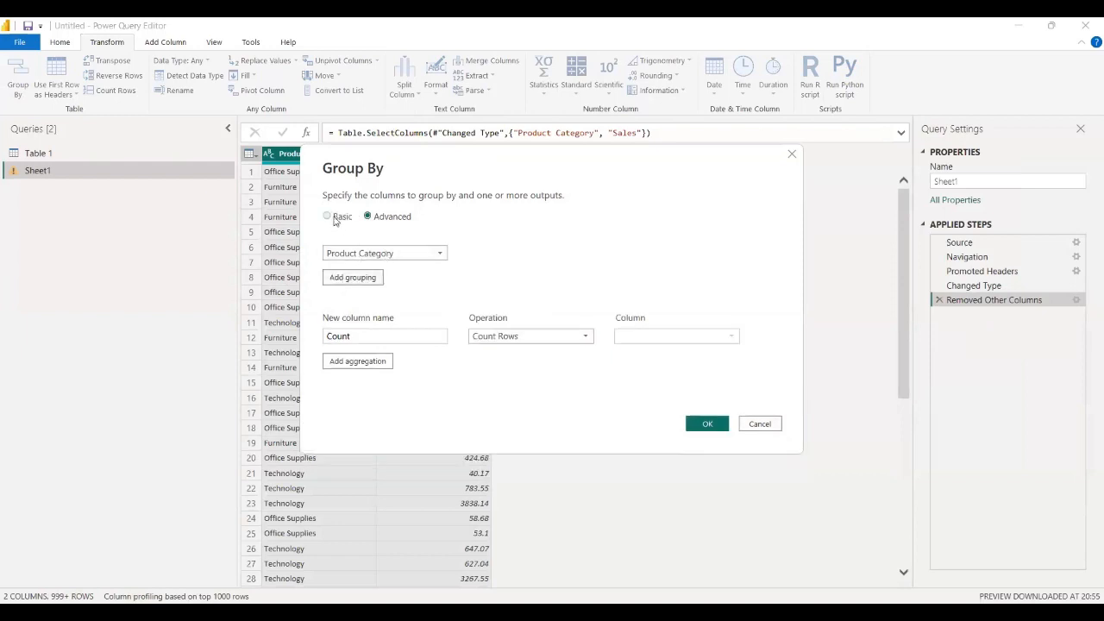
pyautogui.click(334, 219)
pyautogui.click(408, 296)
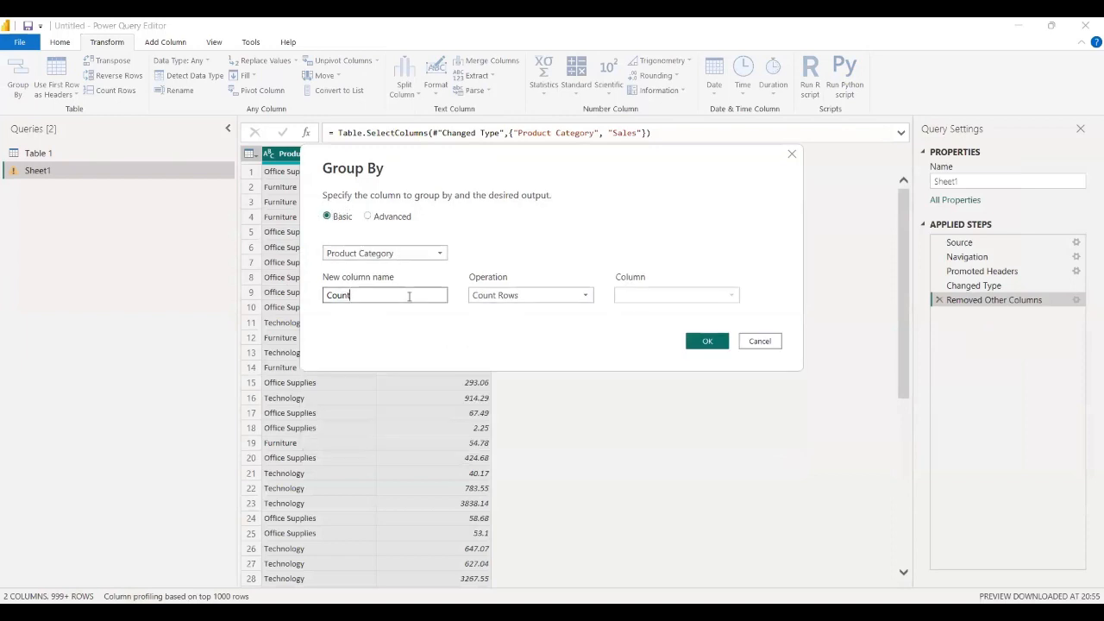
pyautogui.doubleClick(409, 296)
pyautogui.write('Sales')
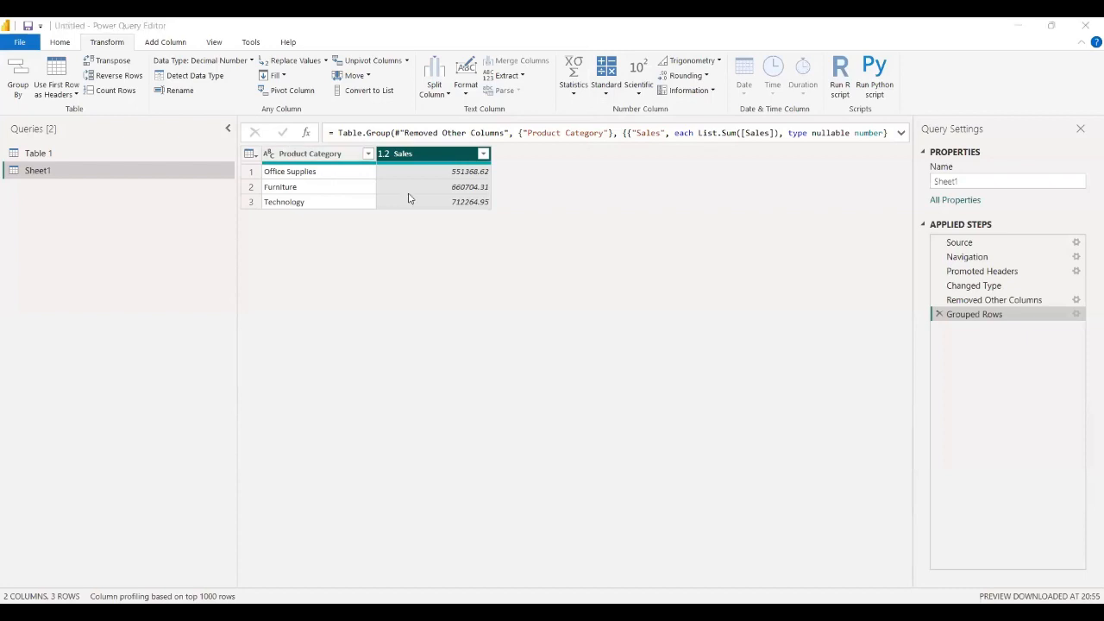
# Remove the grouping step, and add Profit and Product Sub-Category to the columns kept by Choose Columns.
pyautogui.click(939, 314)
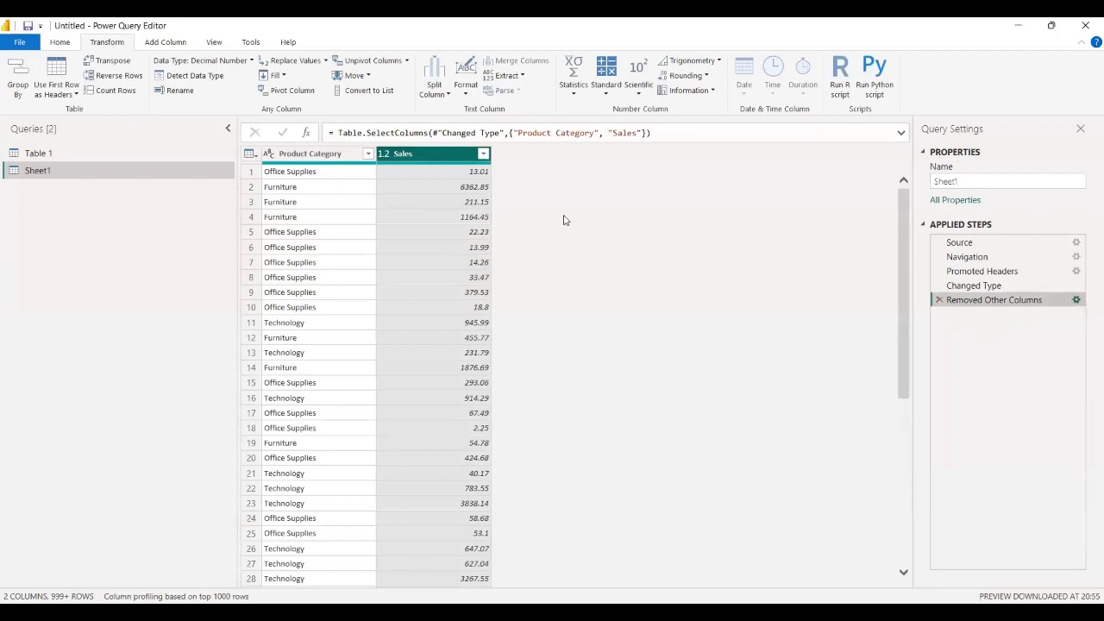
pyautogui.click(463, 415)
pyautogui.scroll(1, 486, 351)
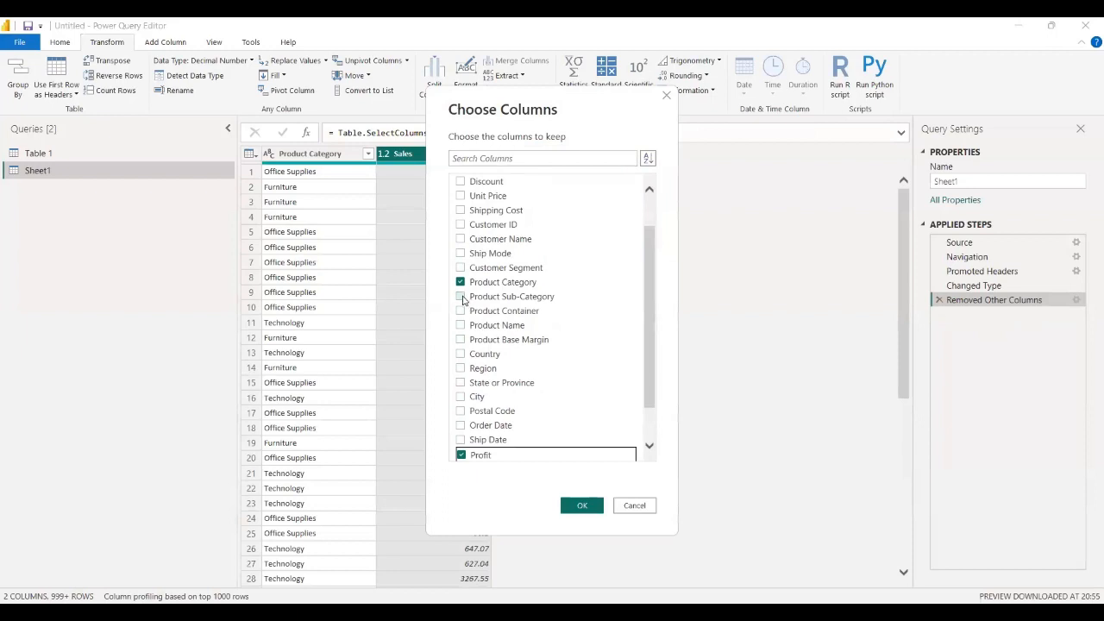
pyautogui.click(460, 297)
pyautogui.click(578, 505)
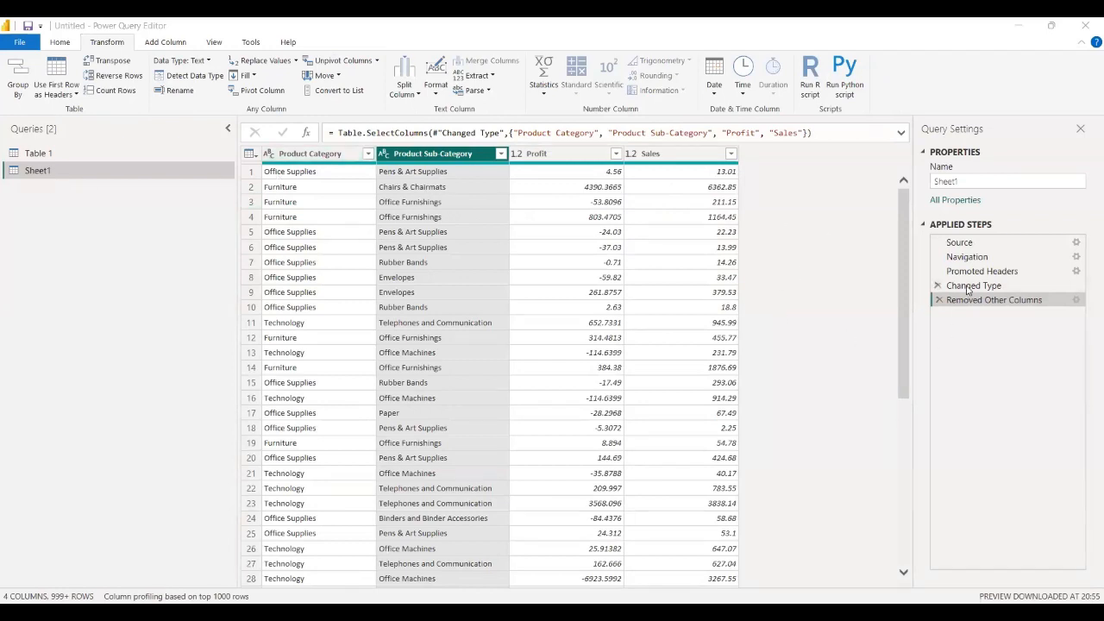
# Edit the Removed Other Columns step to keep only Product Category and Sales.
pyautogui.click(1076, 300)
pyautogui.scroll(-2, 498, 345)
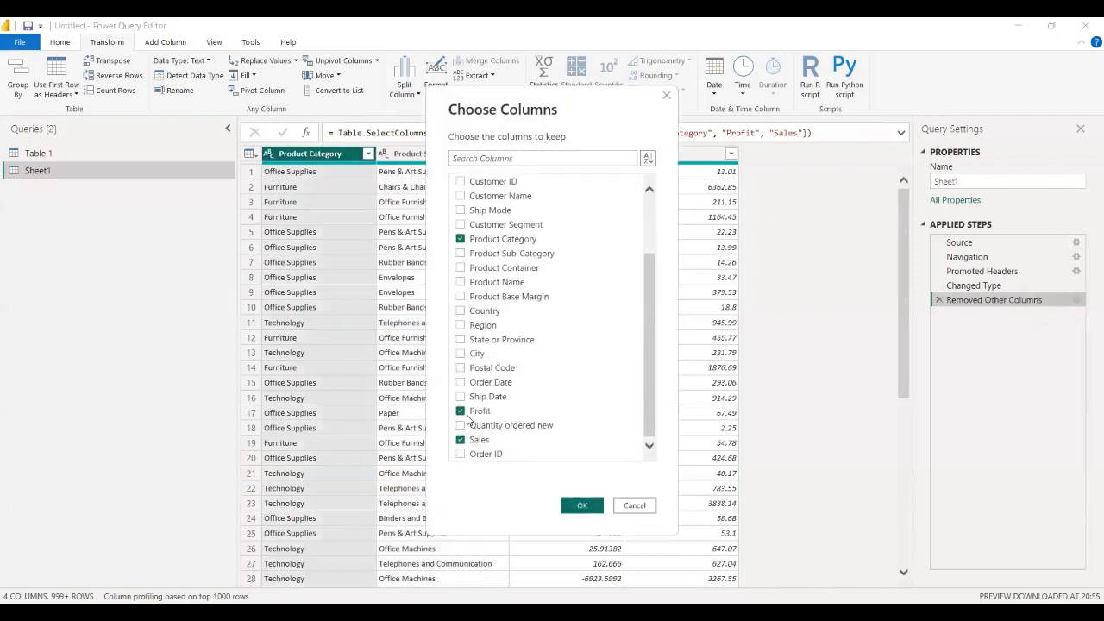
pyautogui.click(459, 411)
pyautogui.click(580, 506)
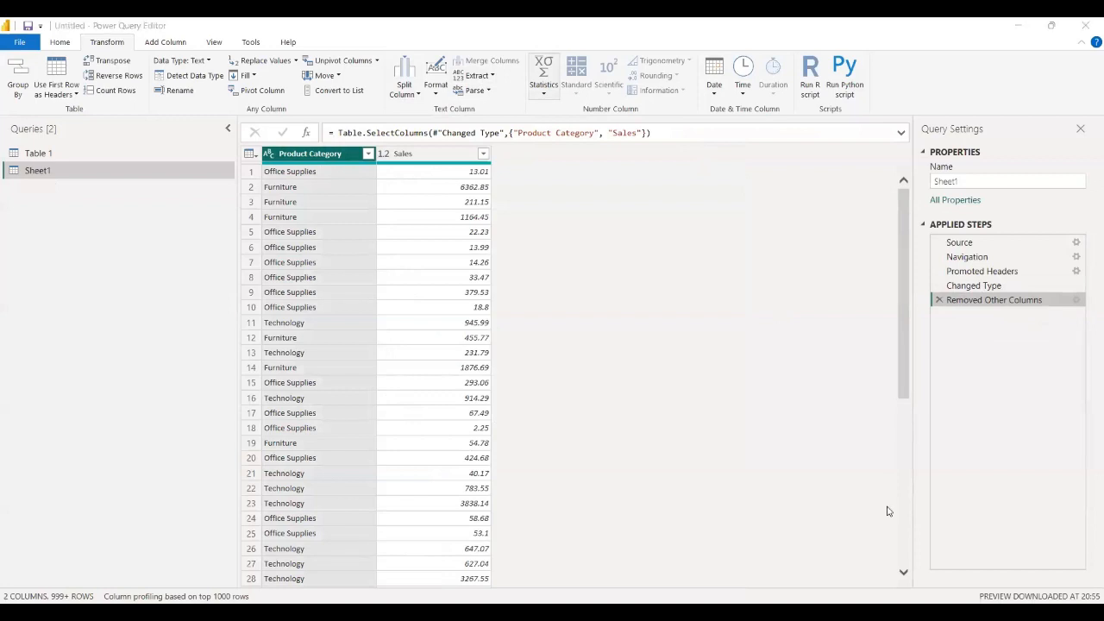
pyautogui.click(346, 164)
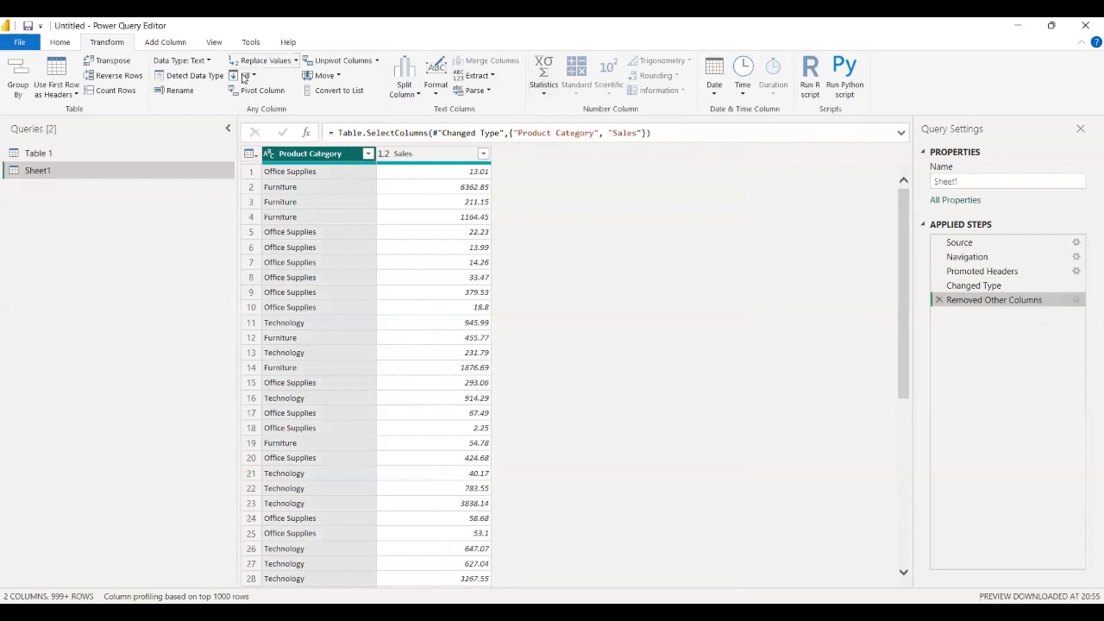
pyautogui.click(261, 93)
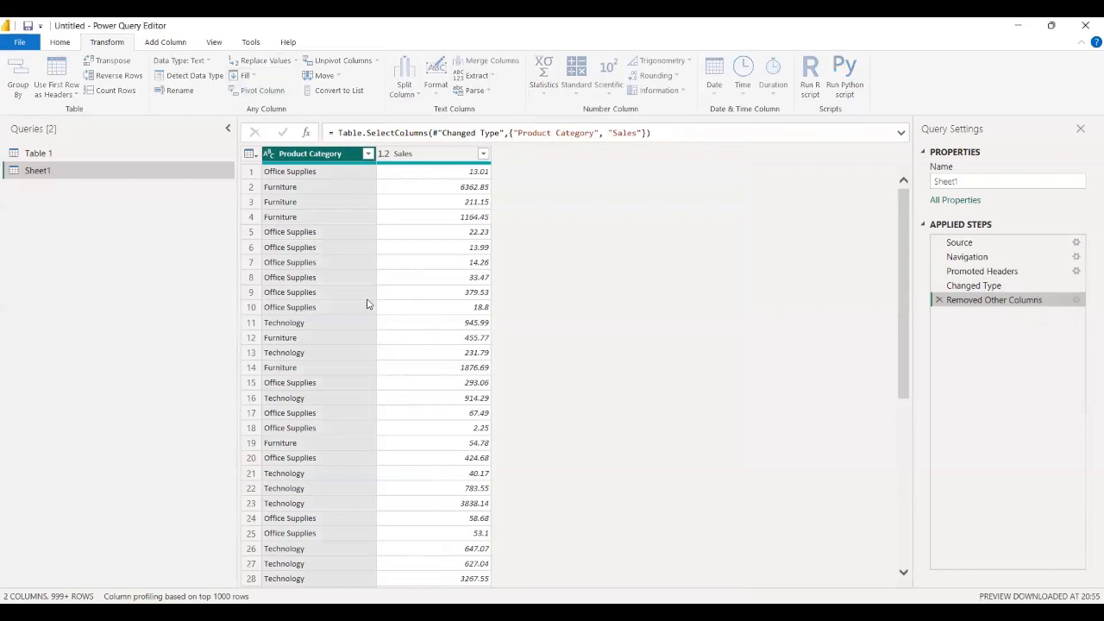
pyautogui.click(385, 299)
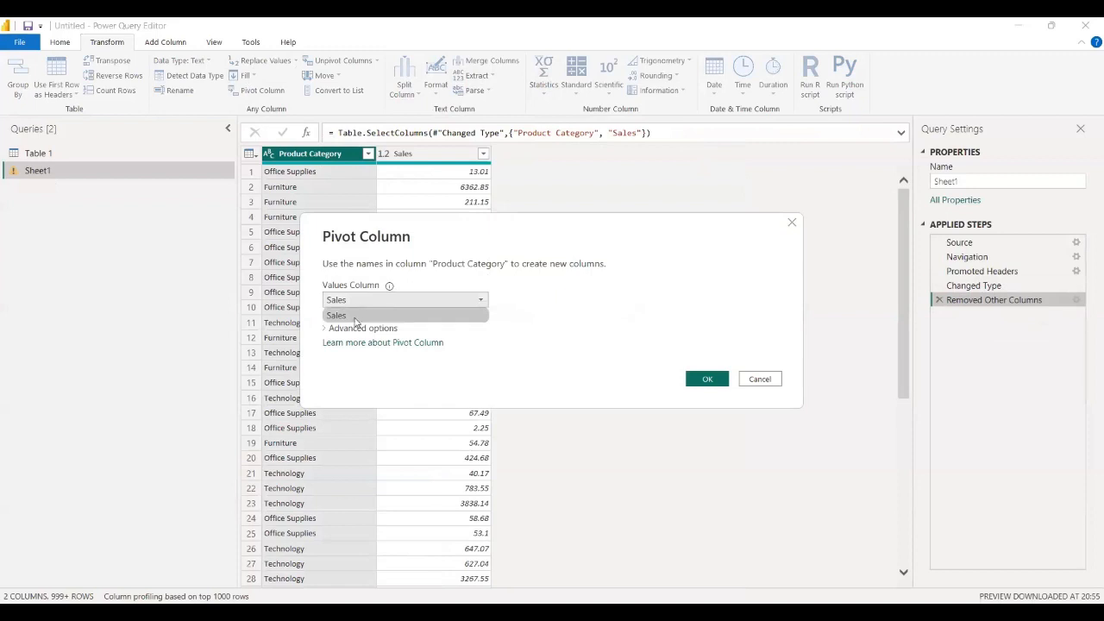
pyautogui.click(355, 316)
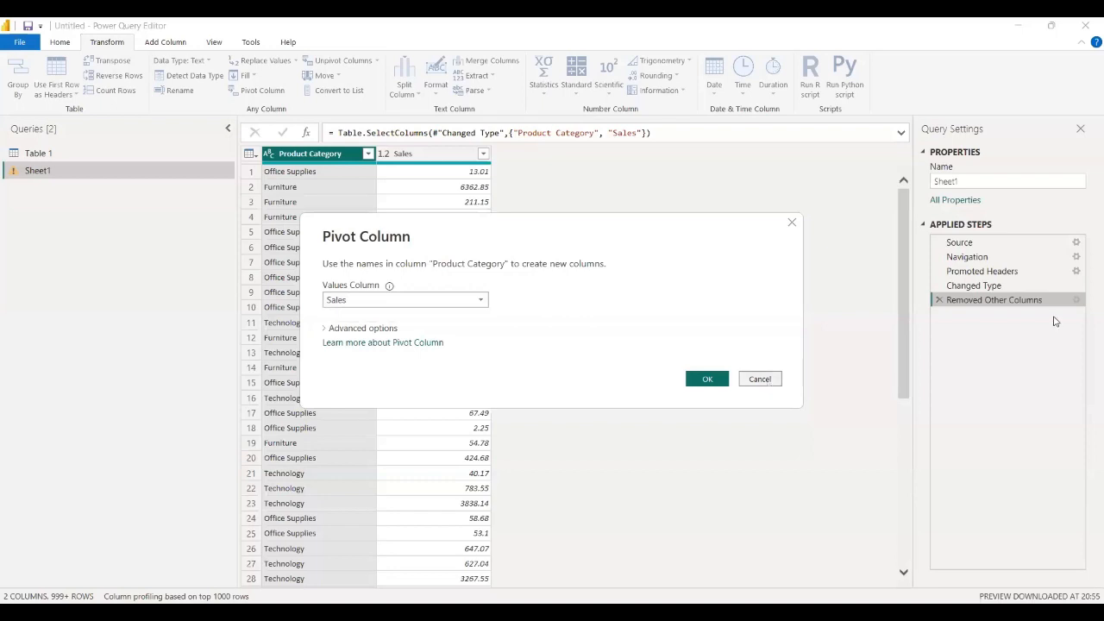
pyautogui.press('Escape')
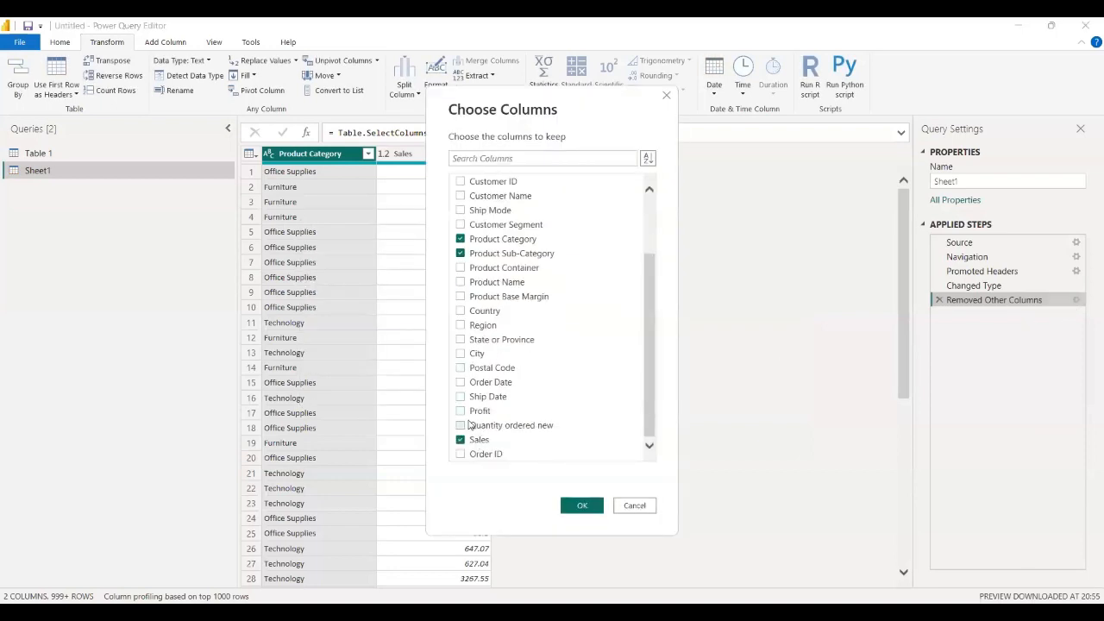
# Include Product Sub-Category and Profit again alongside Product Category and Sales in the columns to keep.
pyautogui.click(459, 410)
pyautogui.click(586, 510)
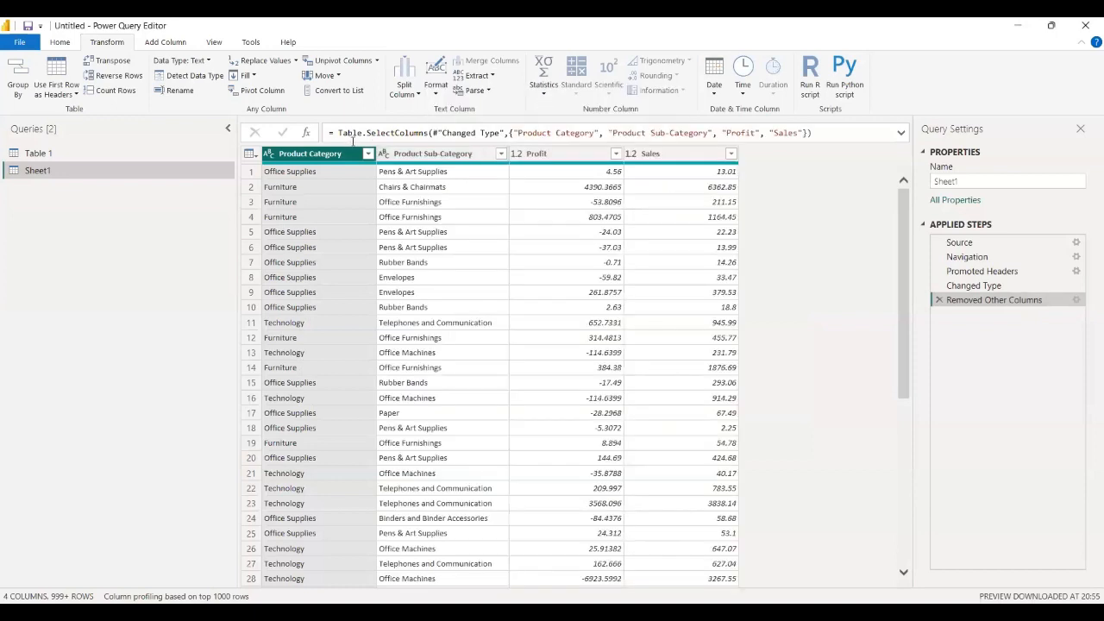
pyautogui.moveTo(569, 160); pyautogui.dragTo(603, 157)
pyautogui.click(655, 155)
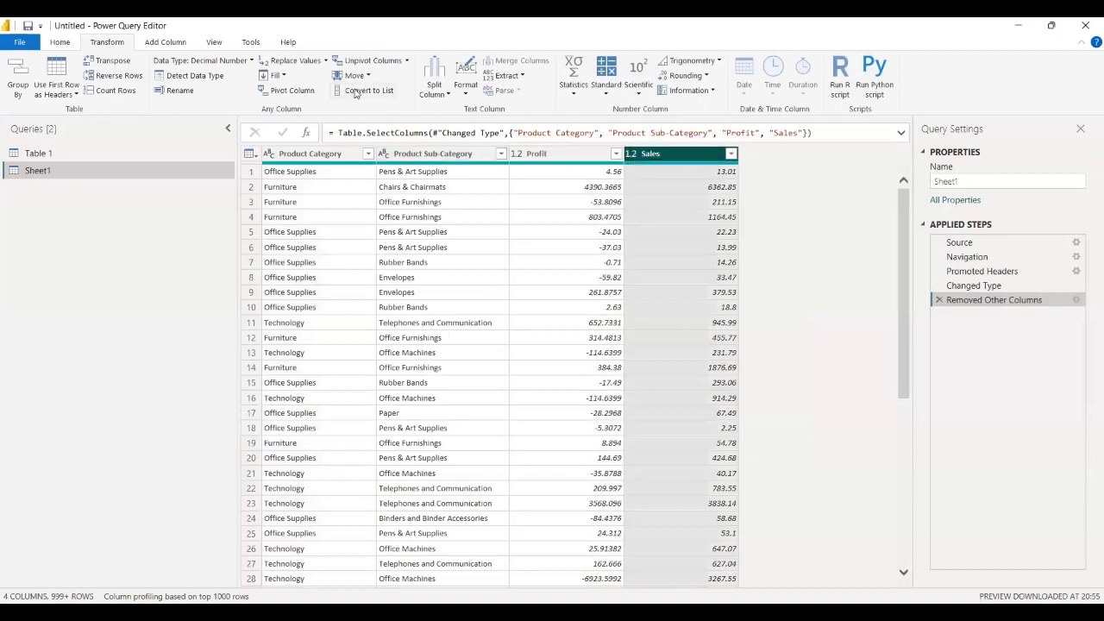
pyautogui.click(339, 155)
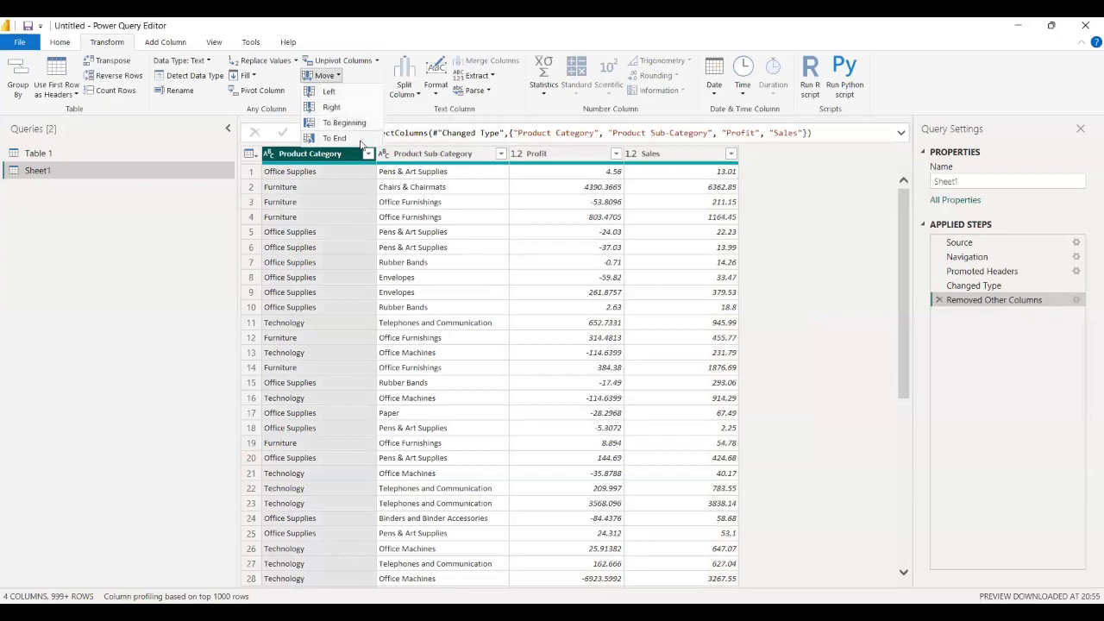
pyautogui.click(825, 205)
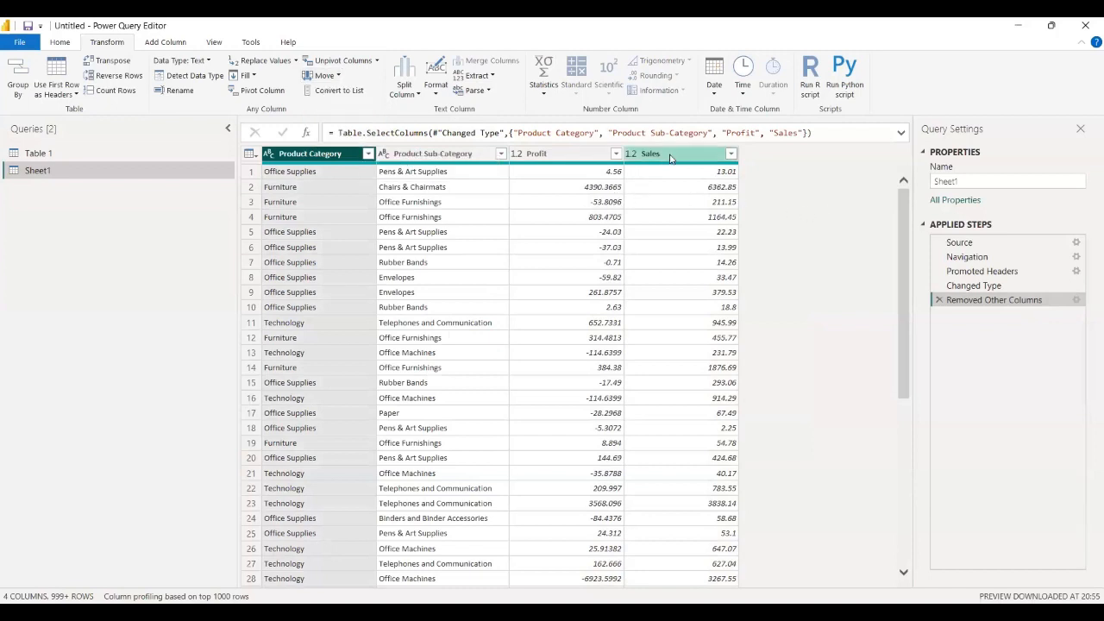
# Reorder the columns so Sales directly follows Product Category and Profit directly follows Sales.
pyautogui.moveTo(671, 158); pyautogui.dragTo(462, 177)
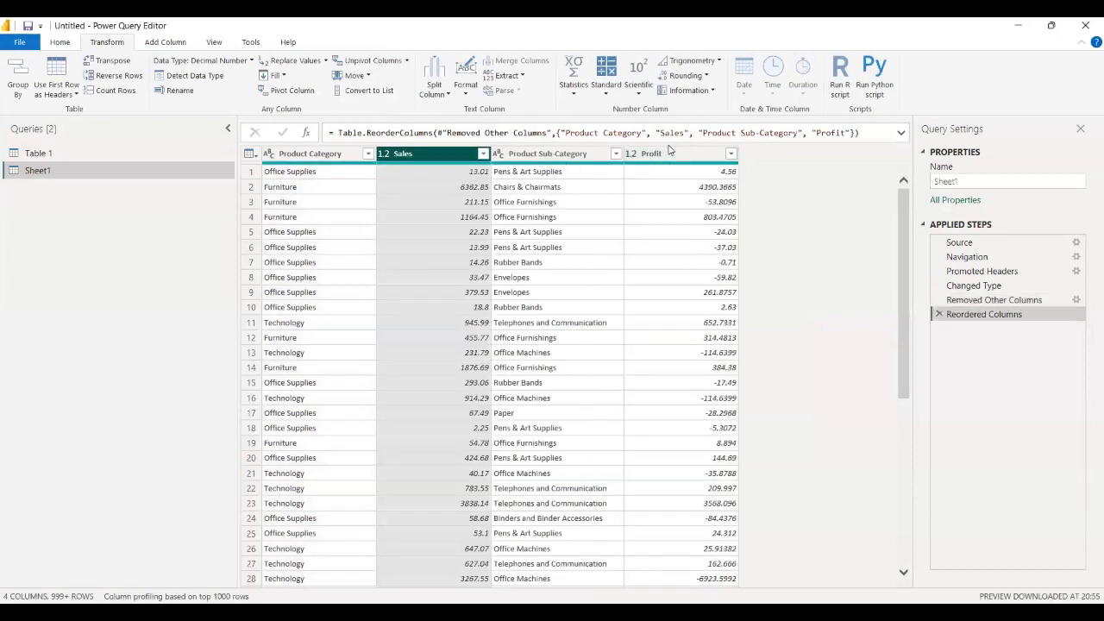
pyautogui.moveTo(669, 151)
pyautogui.mouseDown()
pyautogui.moveTo(431, 146)
pyautogui.moveTo(653, 328)
pyautogui.mouseUp()
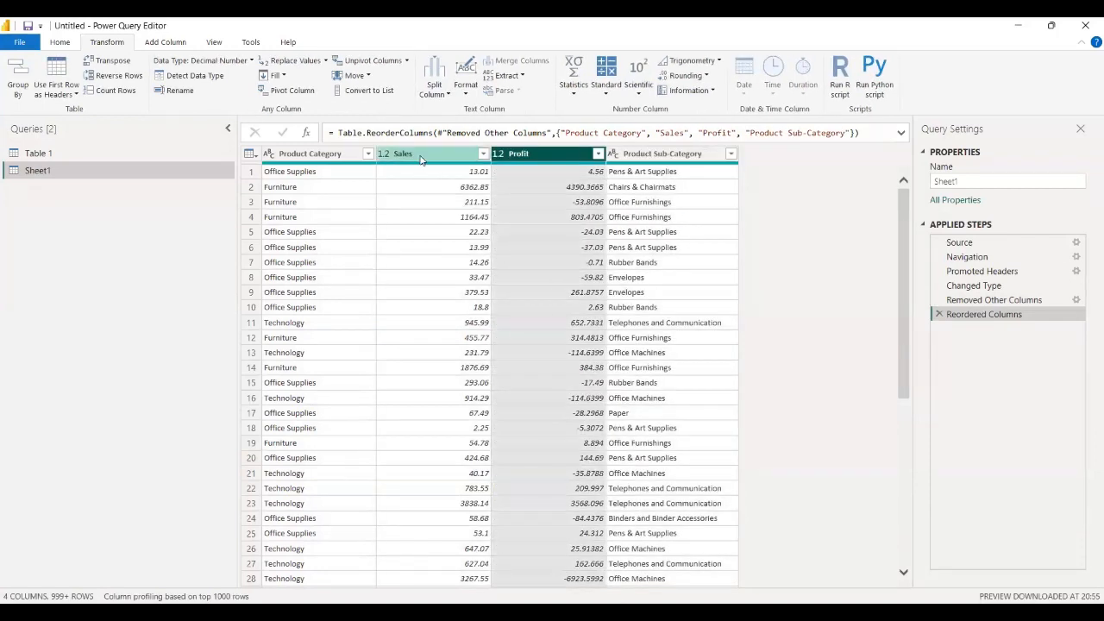
# Move the Sales column to the end of the table.
pyautogui.click(421, 157)
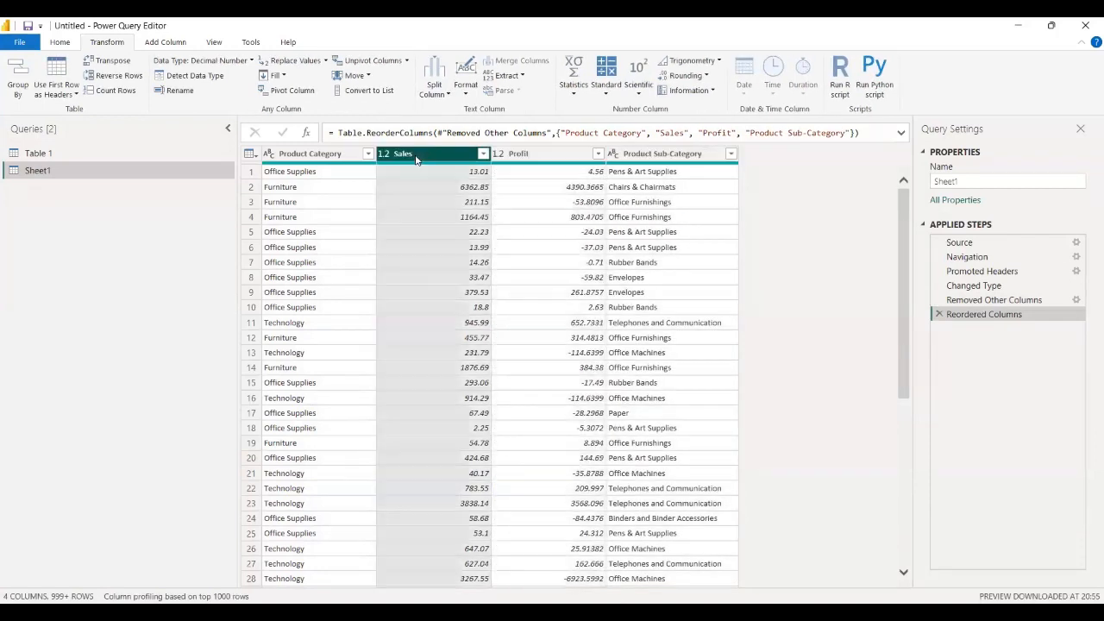
pyautogui.click(369, 77)
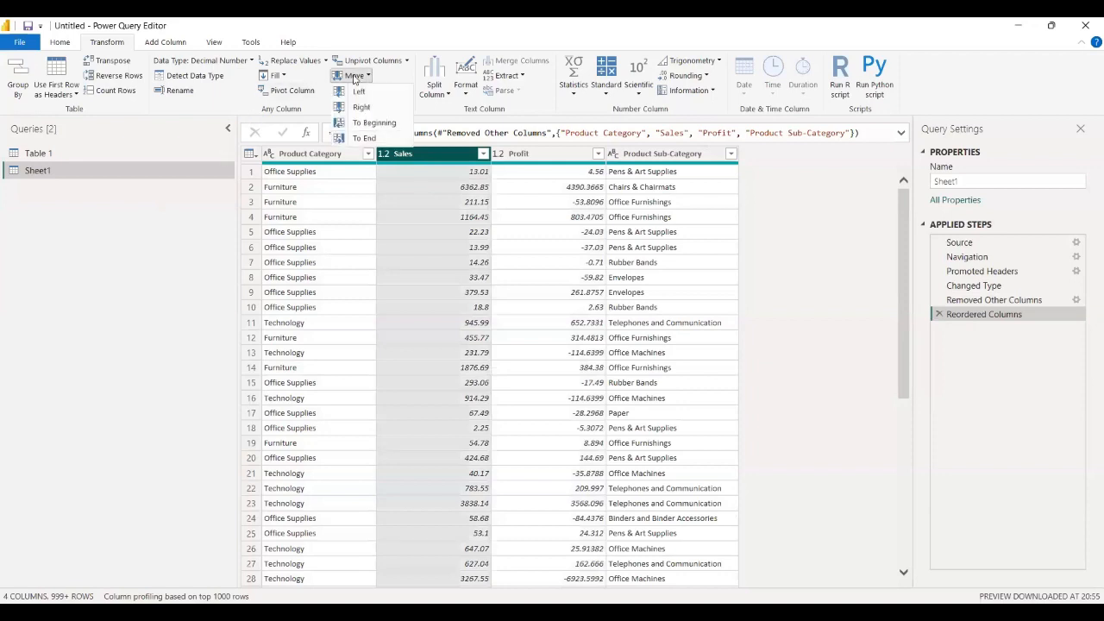
pyautogui.click(367, 138)
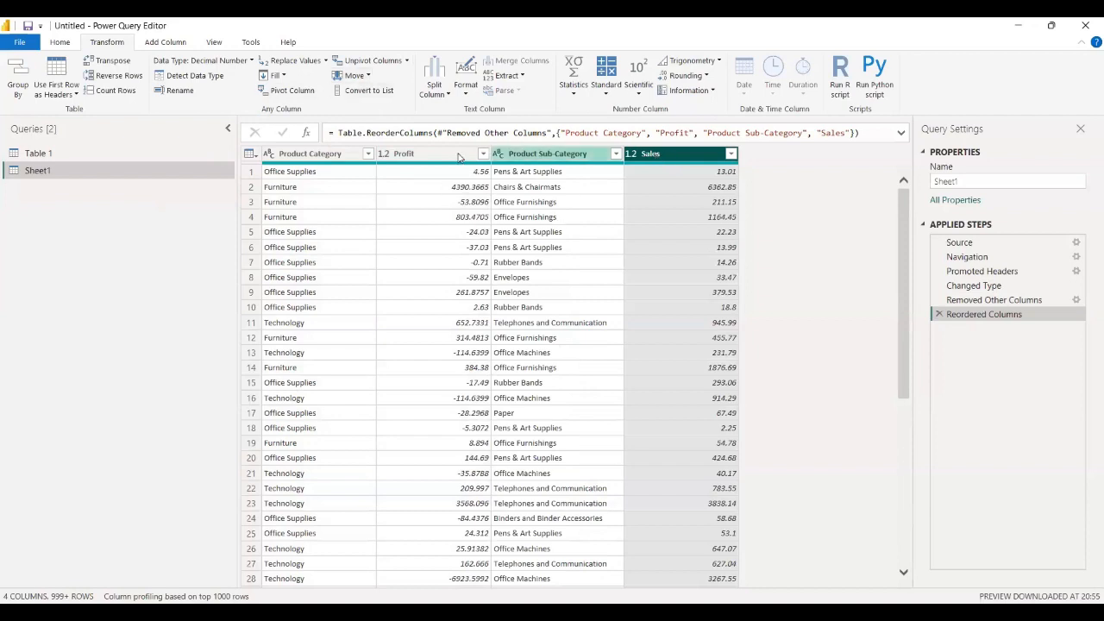
# Move the Sales column so it directly follows Product Category.
pyautogui.moveTo(677, 160); pyautogui.dragTo(436, 166)
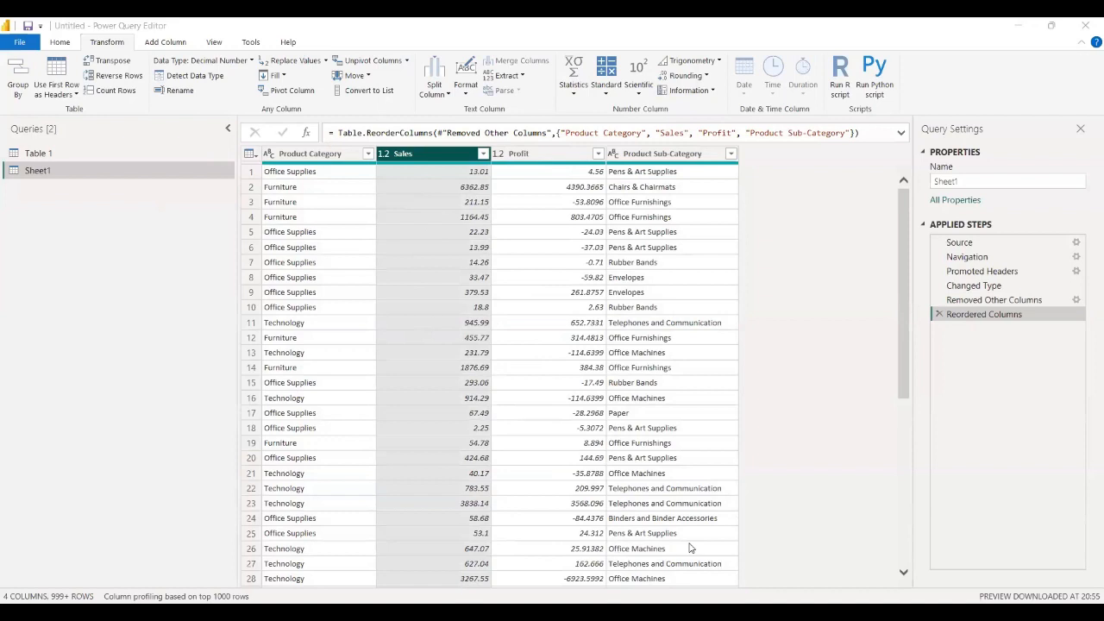
pyautogui.click(495, 86)
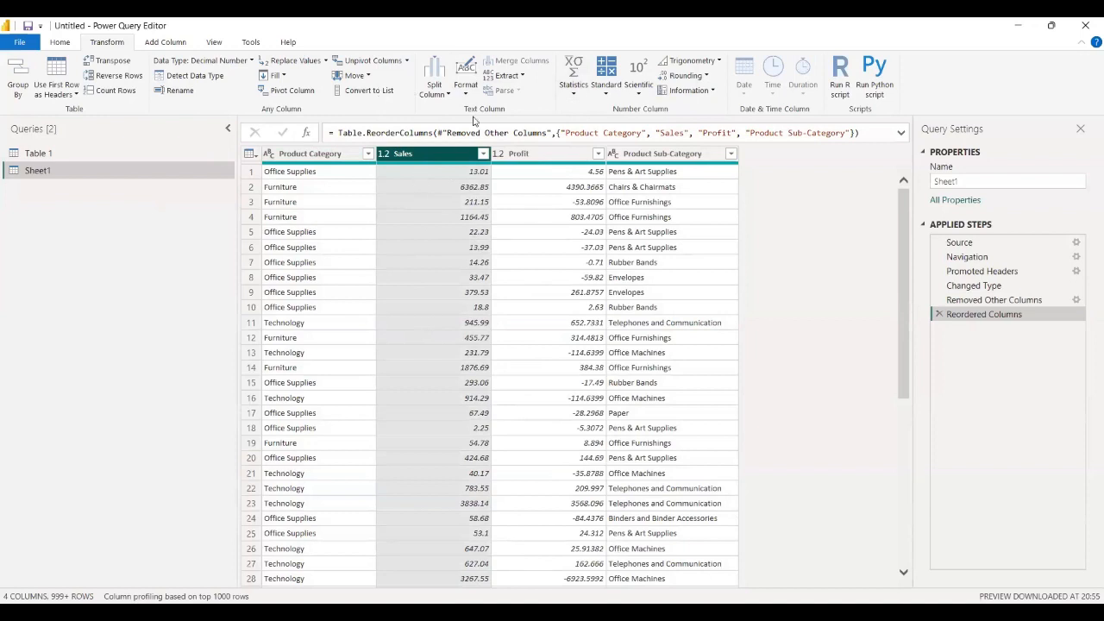
# Convert the Sales column to a list, look through its values, and delete that conversion step.
pyautogui.click(354, 92)
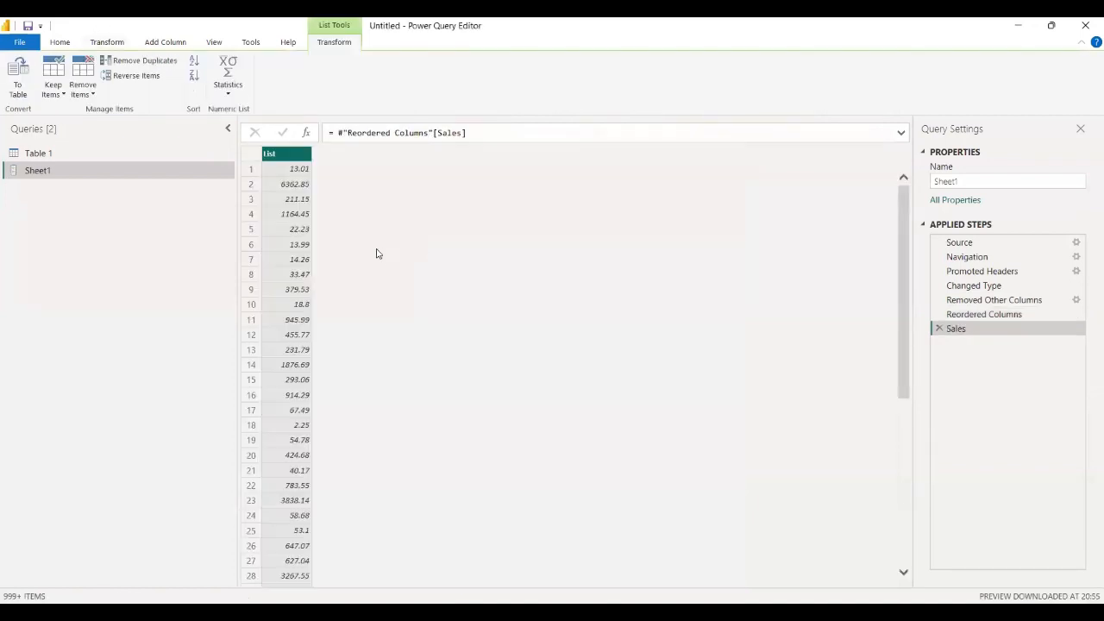
pyautogui.scroll(-5, 293, 420)
pyautogui.scroll(-20, 293, 418)
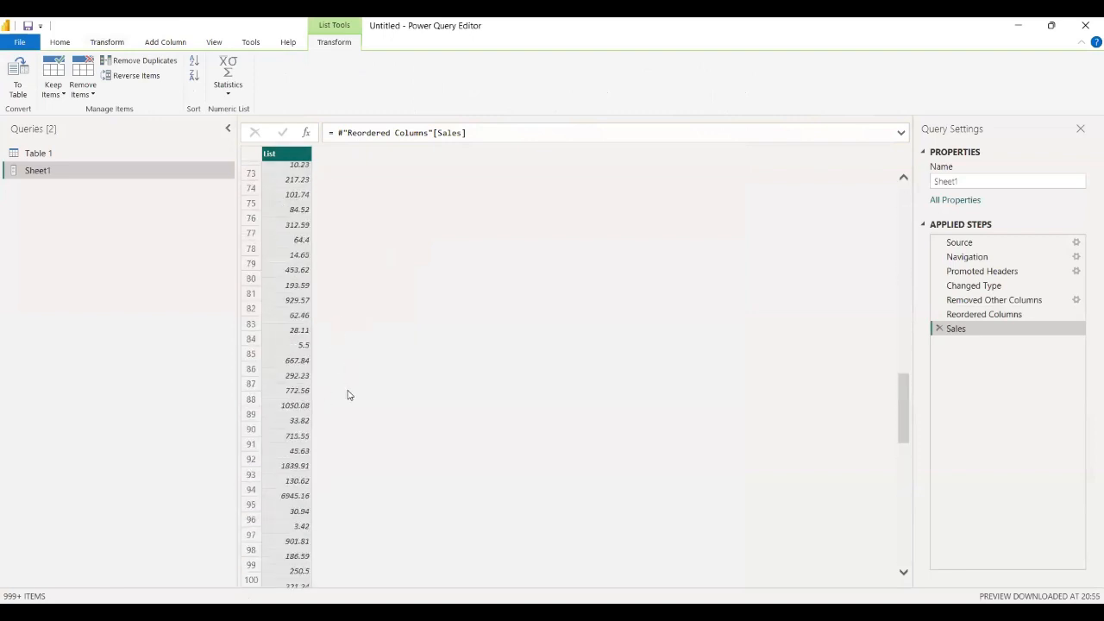
pyautogui.scroll(-20, 349, 396)
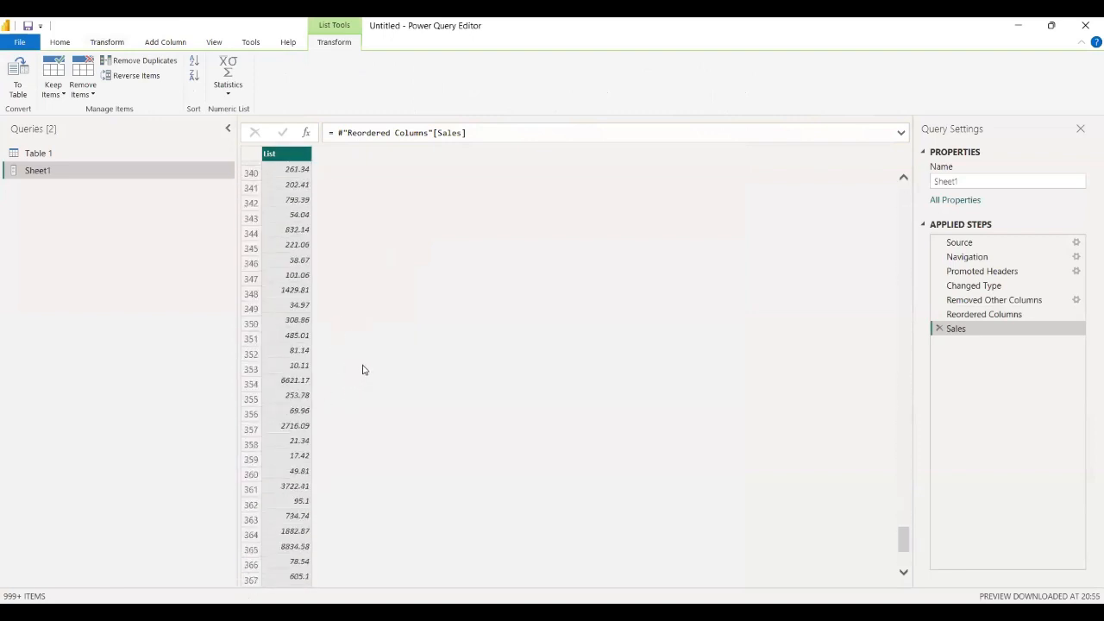
pyautogui.scroll(-20, 360, 363)
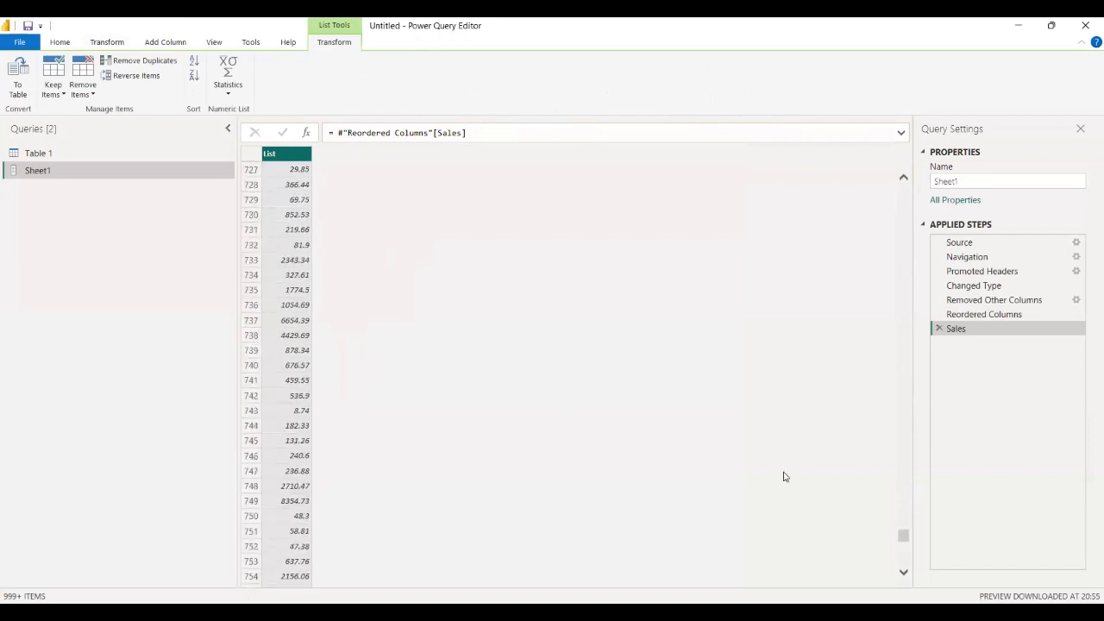
pyautogui.scroll(2, 835, 496)
pyautogui.moveTo(902, 535); pyautogui.dragTo(902, 191)
pyautogui.click(938, 328)
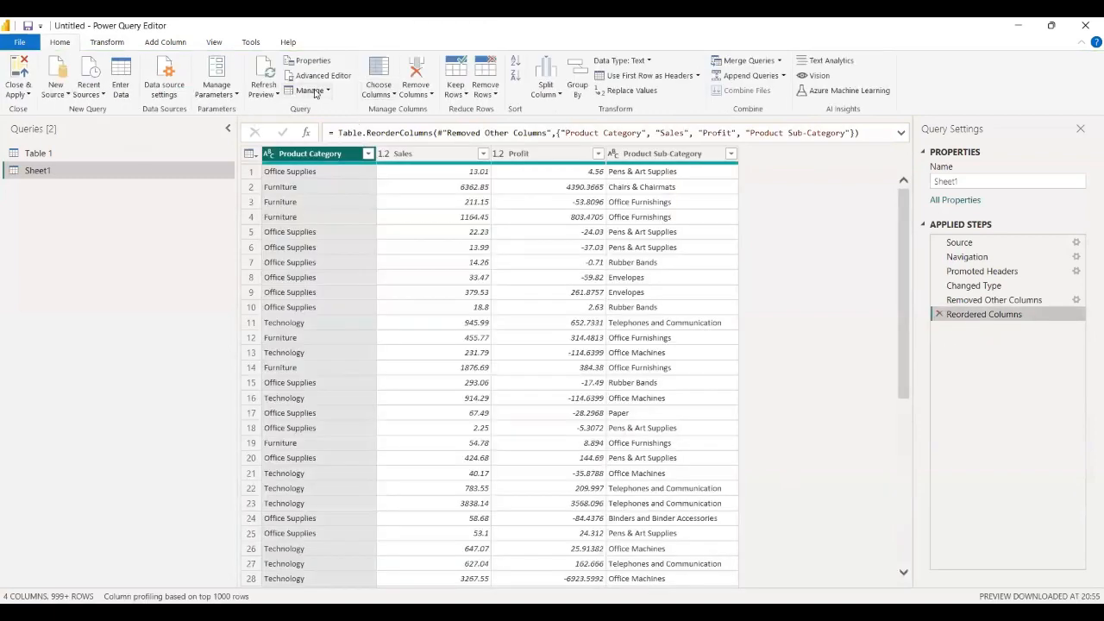
# Convert the Product Category column to a list, widen it to read the values, and delete that conversion step.
pyautogui.scroll(-1, 352, 96)
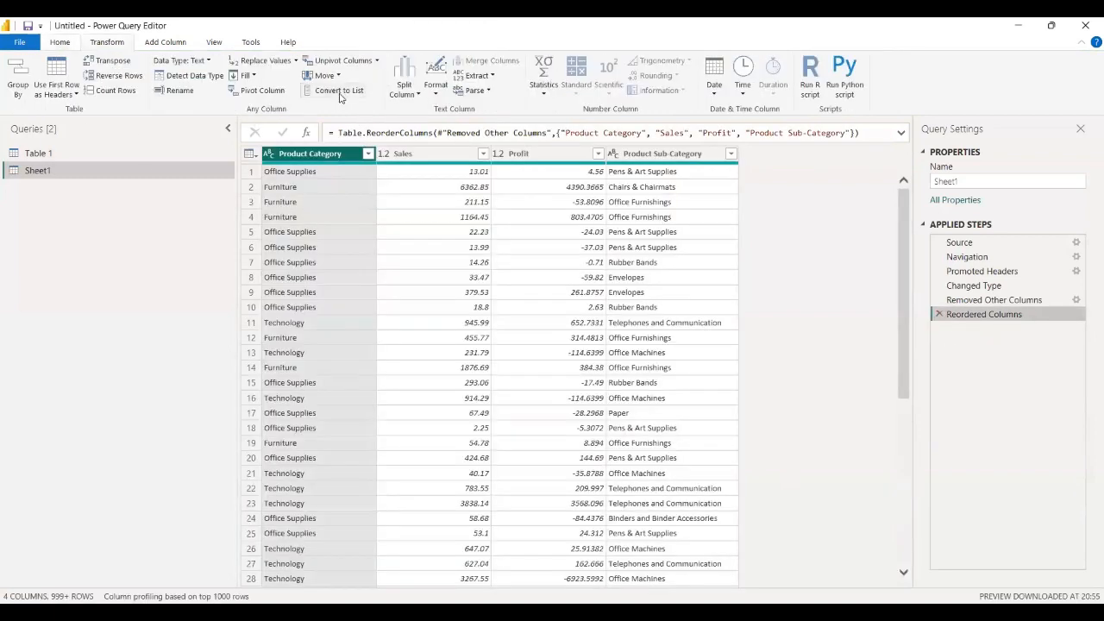
pyautogui.click(340, 93)
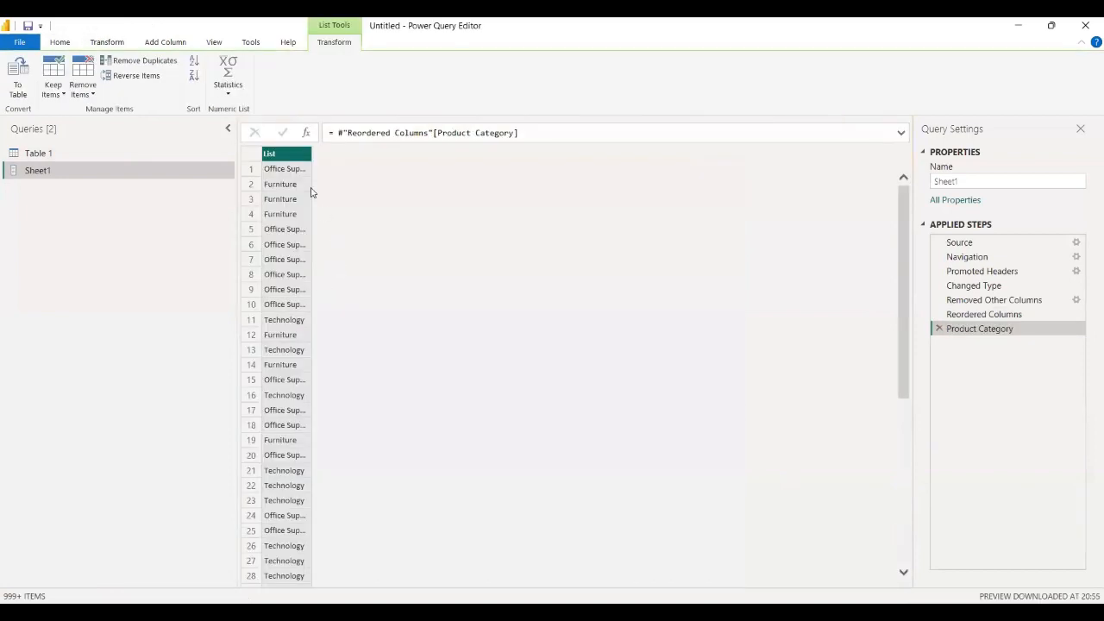
pyautogui.moveTo(308, 162); pyautogui.dragTo(430, 170)
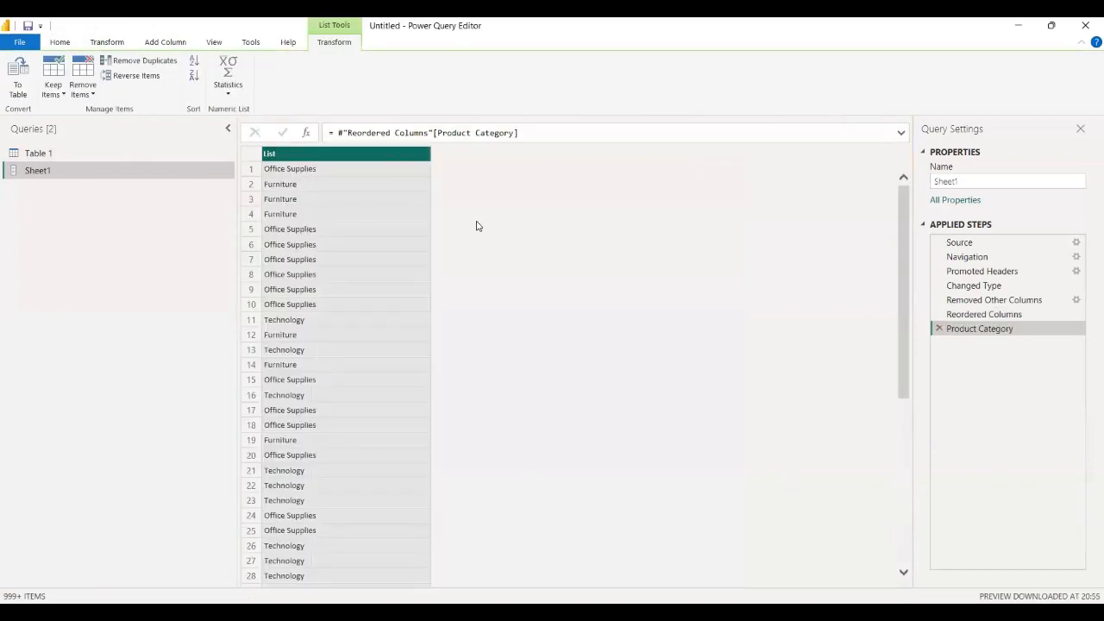
pyautogui.scroll(-7, 496, 231)
pyautogui.scroll(7, 508, 246)
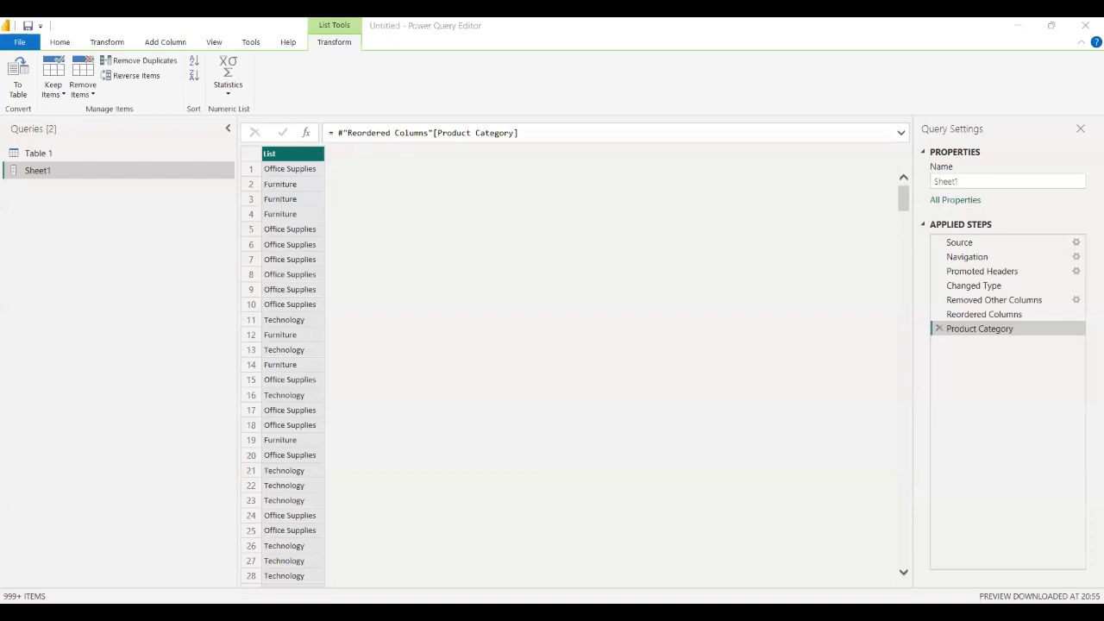
pyautogui.click(939, 329)
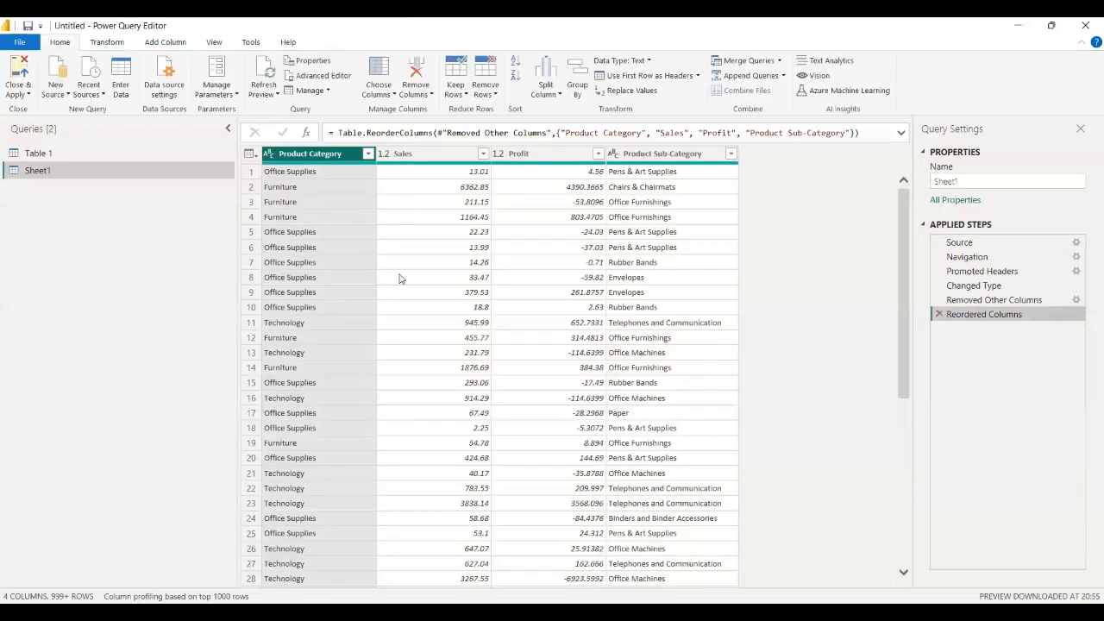
# Try Fill Down on the Product Category column and delete the resulting applied step.
pyautogui.click(107, 44)
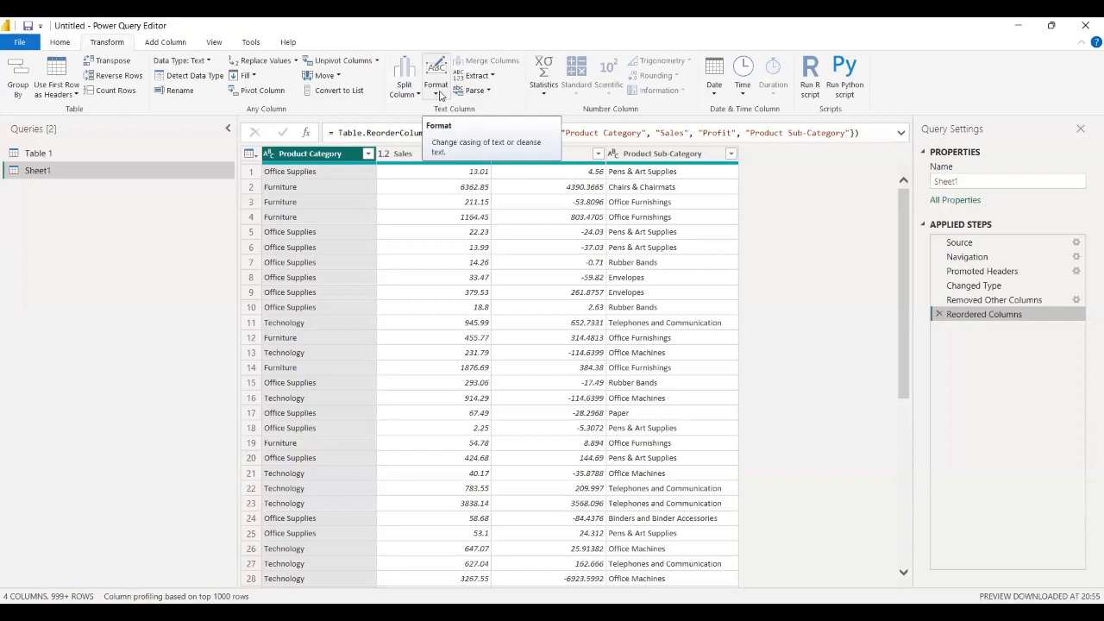
pyautogui.click(440, 96)
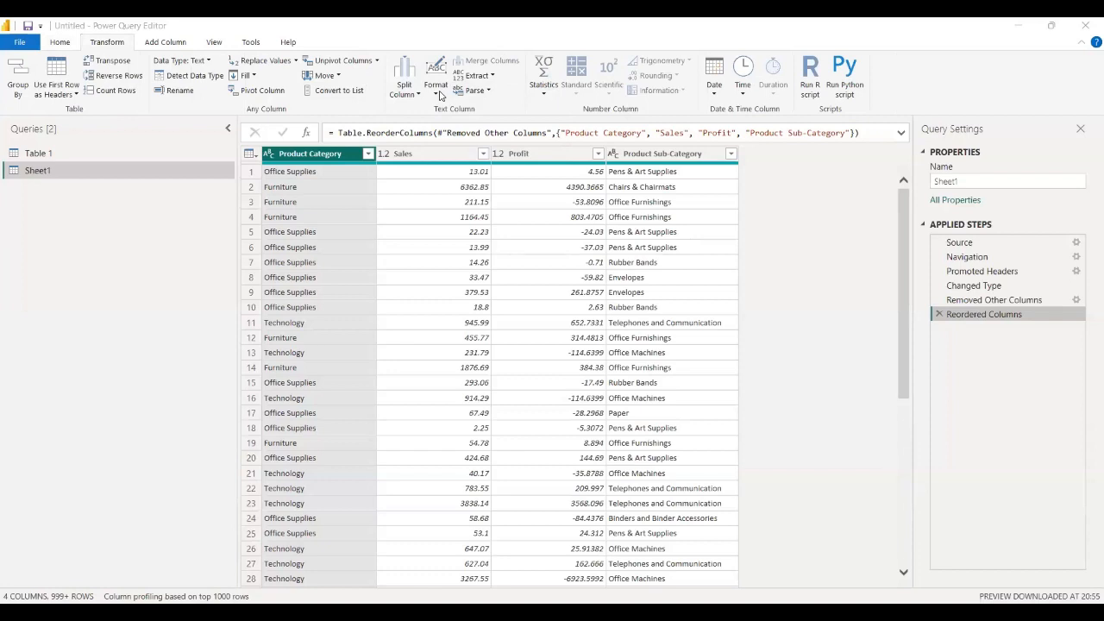
pyautogui.click(440, 96)
pyautogui.click(249, 76)
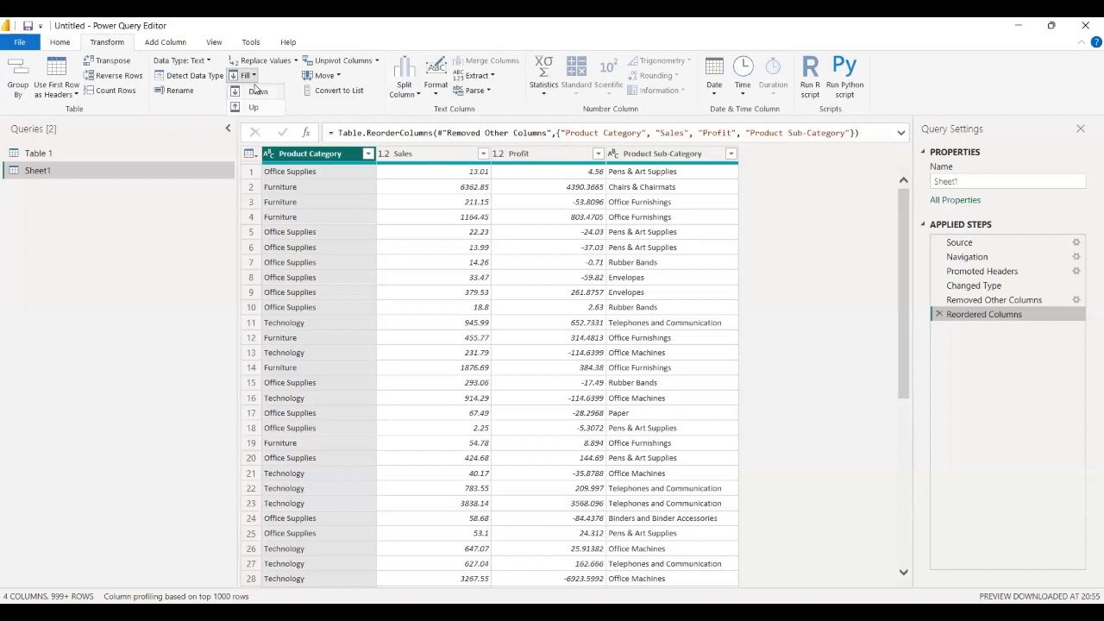
pyautogui.click(258, 91)
pyautogui.click(939, 328)
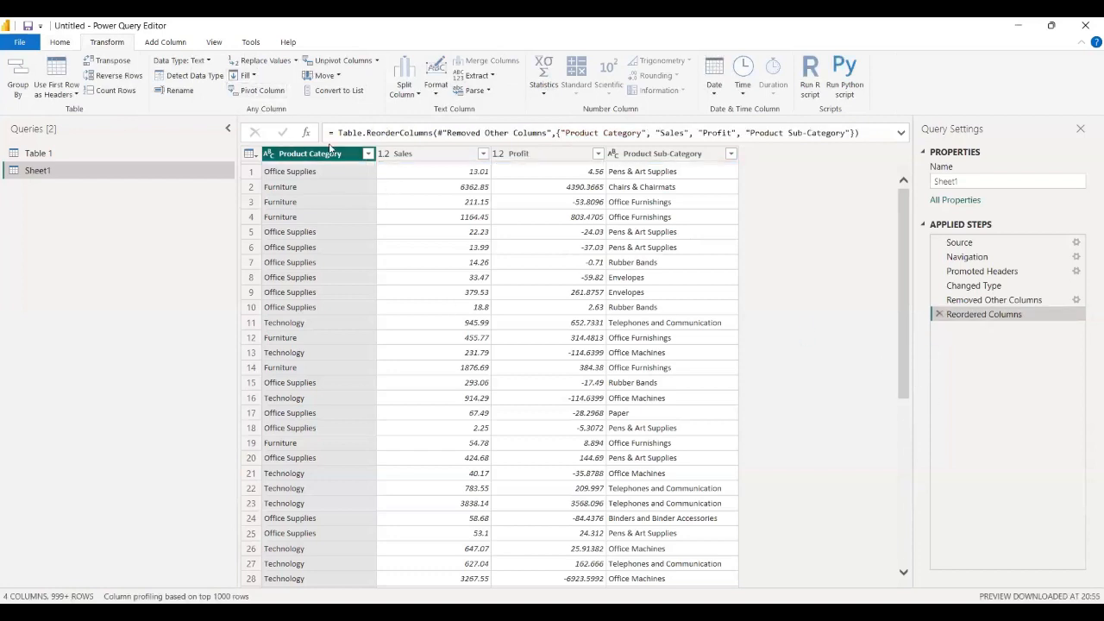
# Convert the Product Category text to lowercase, and follow it with a conversion to uppercase.
pyautogui.click(433, 95)
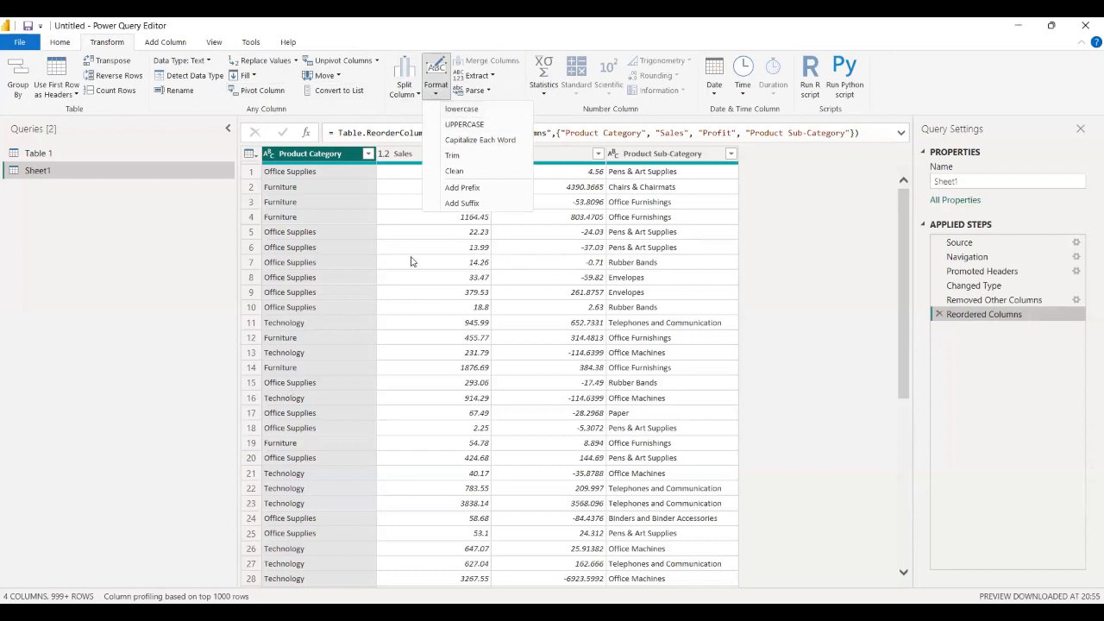
pyautogui.click(465, 109)
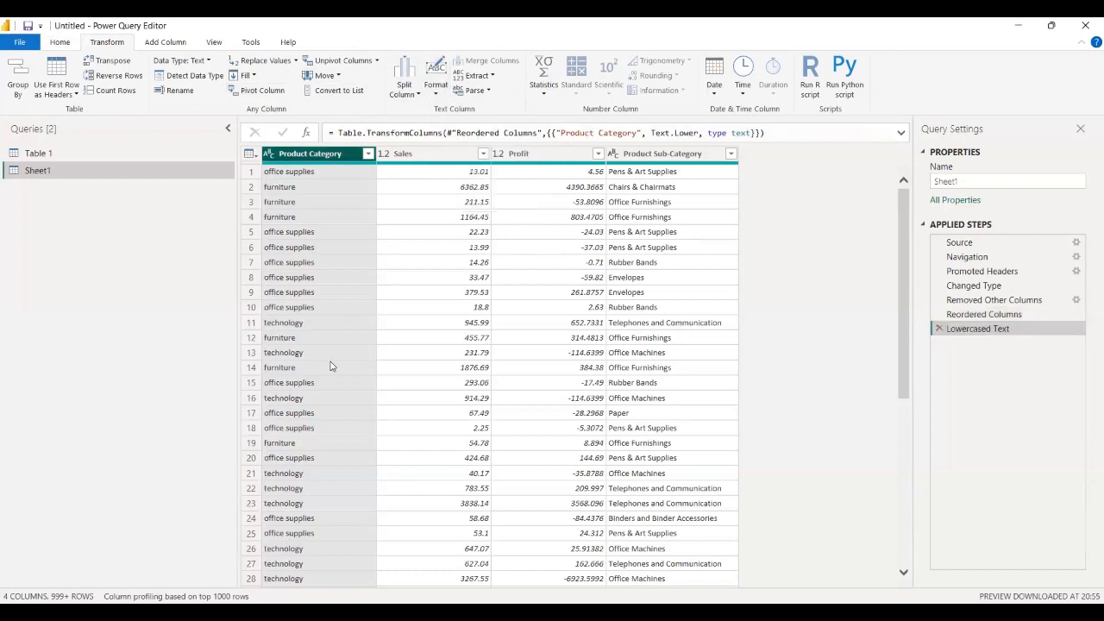
pyautogui.rightClick(307, 154)
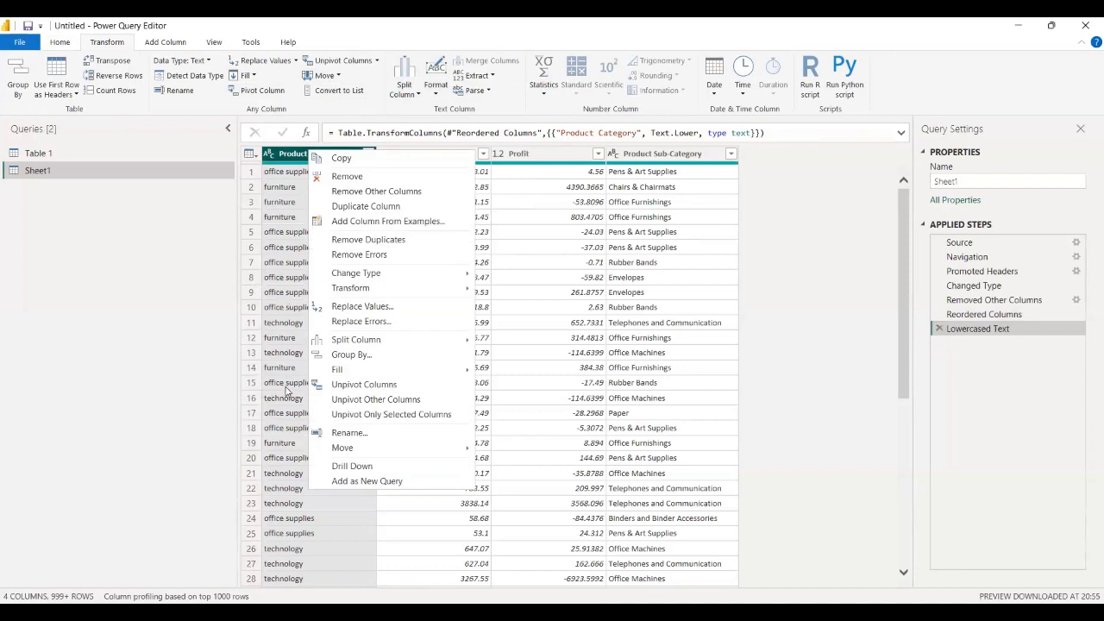
pyautogui.click(431, 90)
pyautogui.click(434, 86)
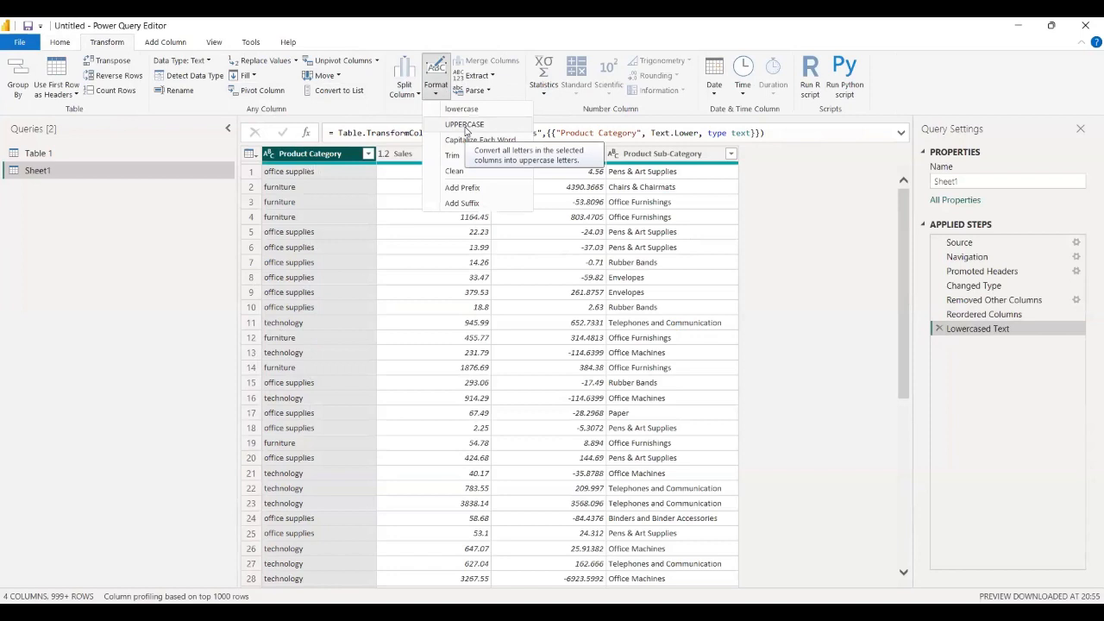
pyautogui.click(466, 126)
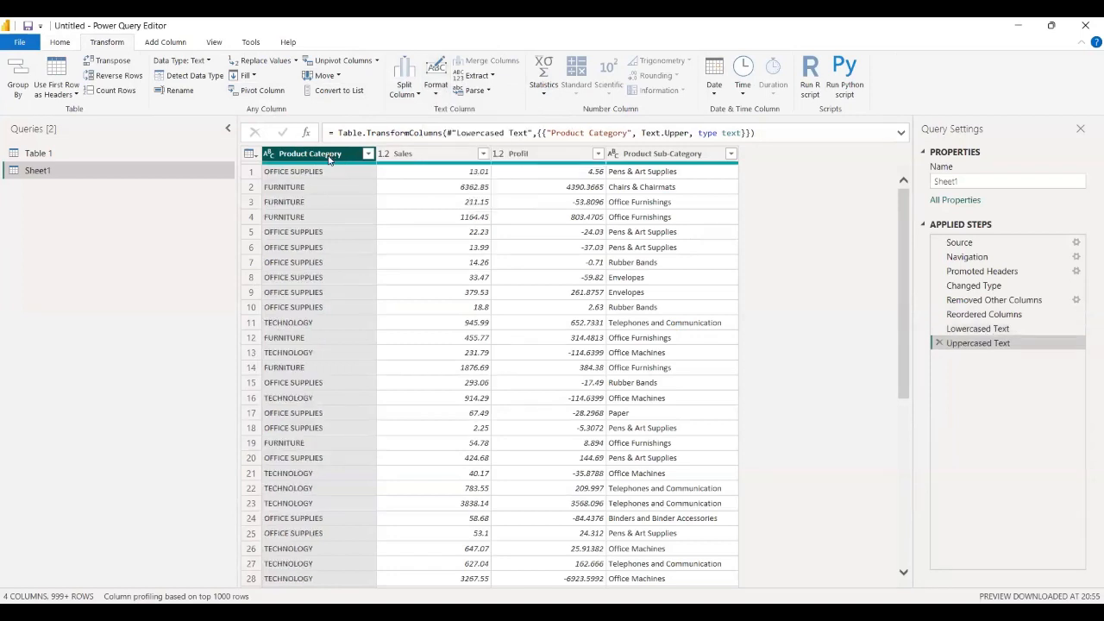
# Capitalize each word in the Product Category column and apply Clean to its text.
pyautogui.rightClick(328, 160)
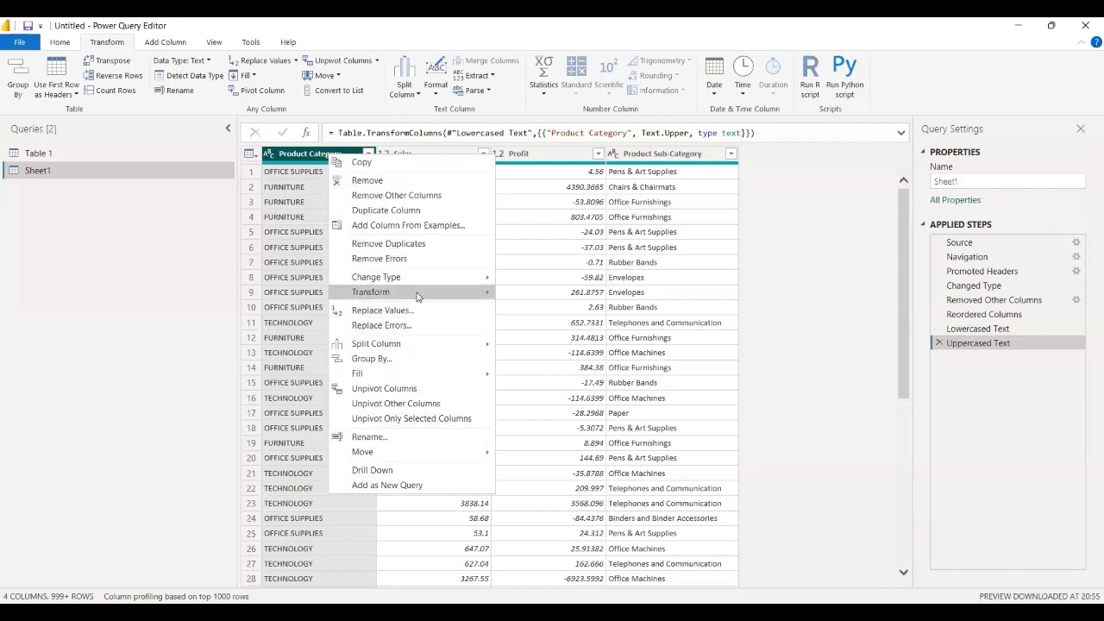
pyautogui.moveTo(417, 297)
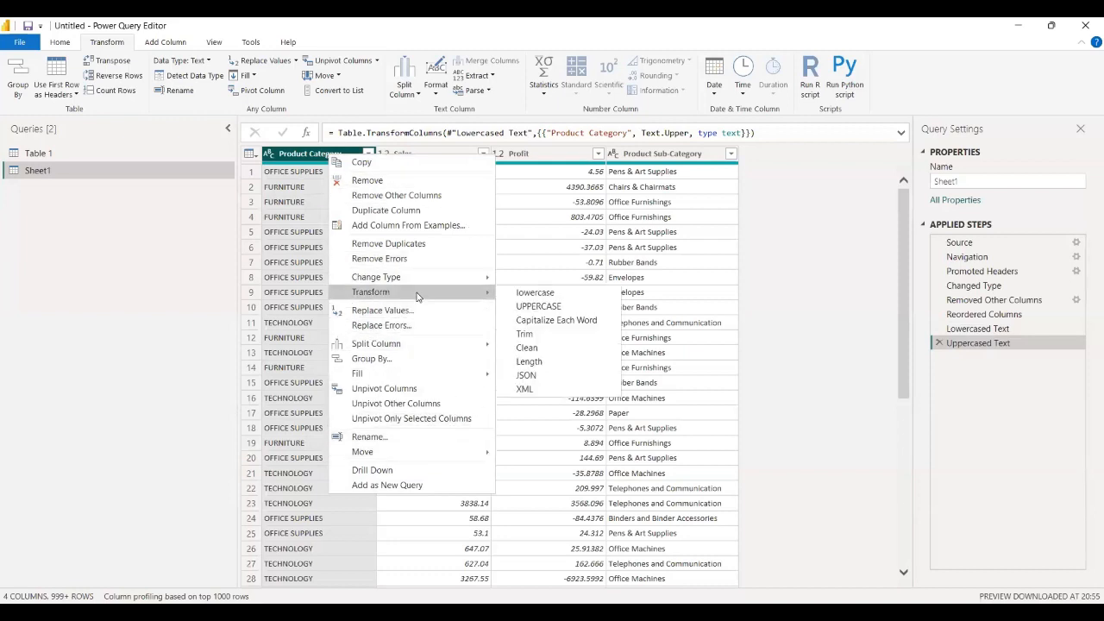
pyautogui.click(546, 325)
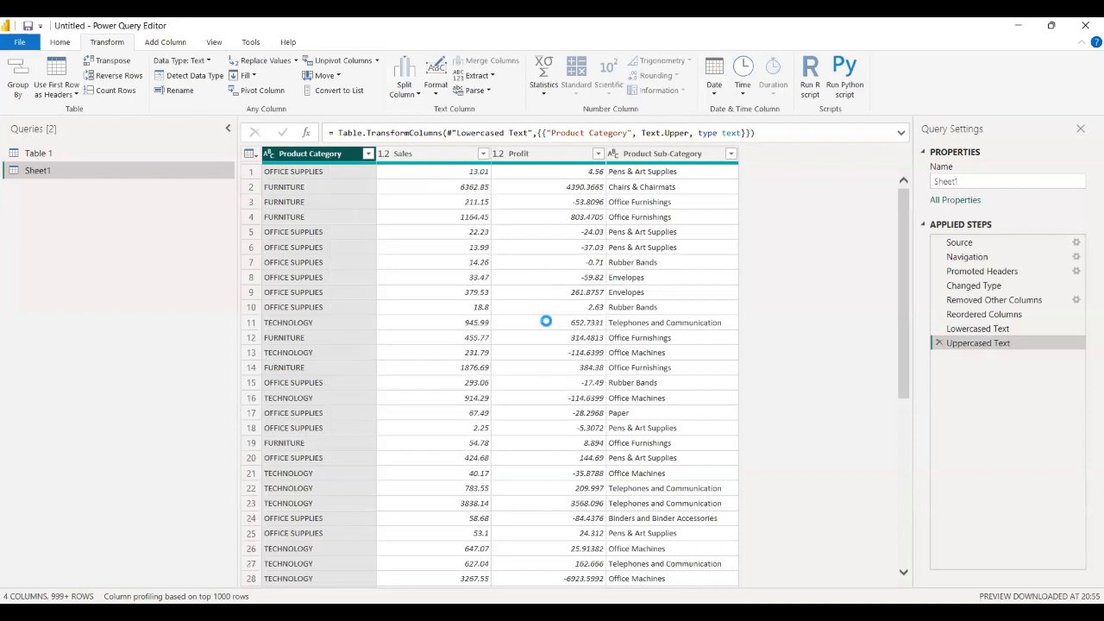
pyautogui.rightClick(348, 158)
pyautogui.moveTo(420, 299)
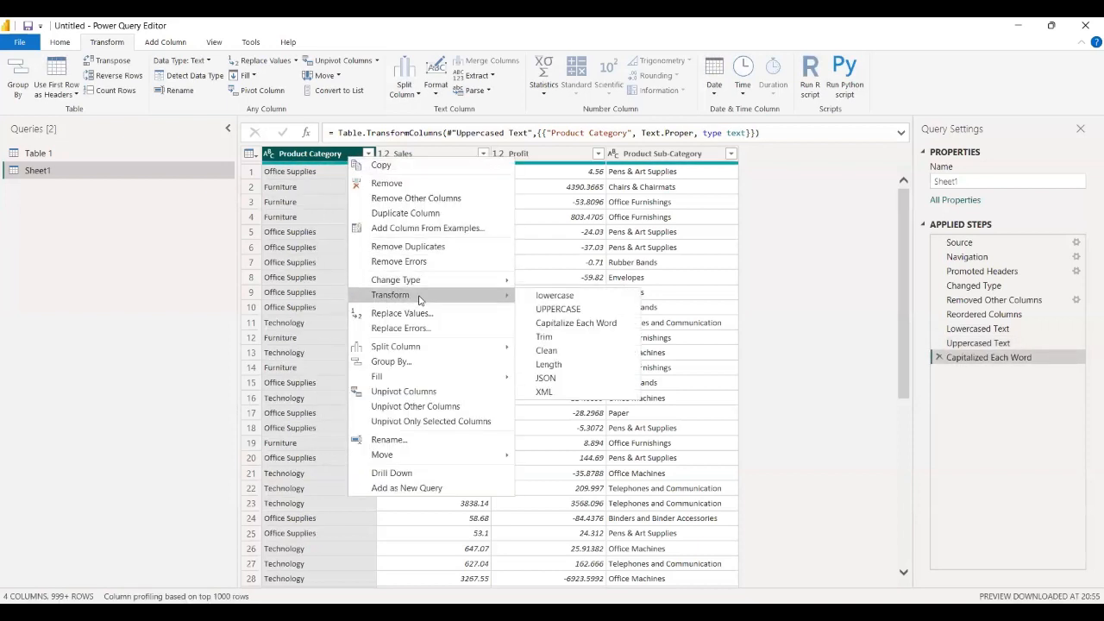
pyautogui.click(567, 354)
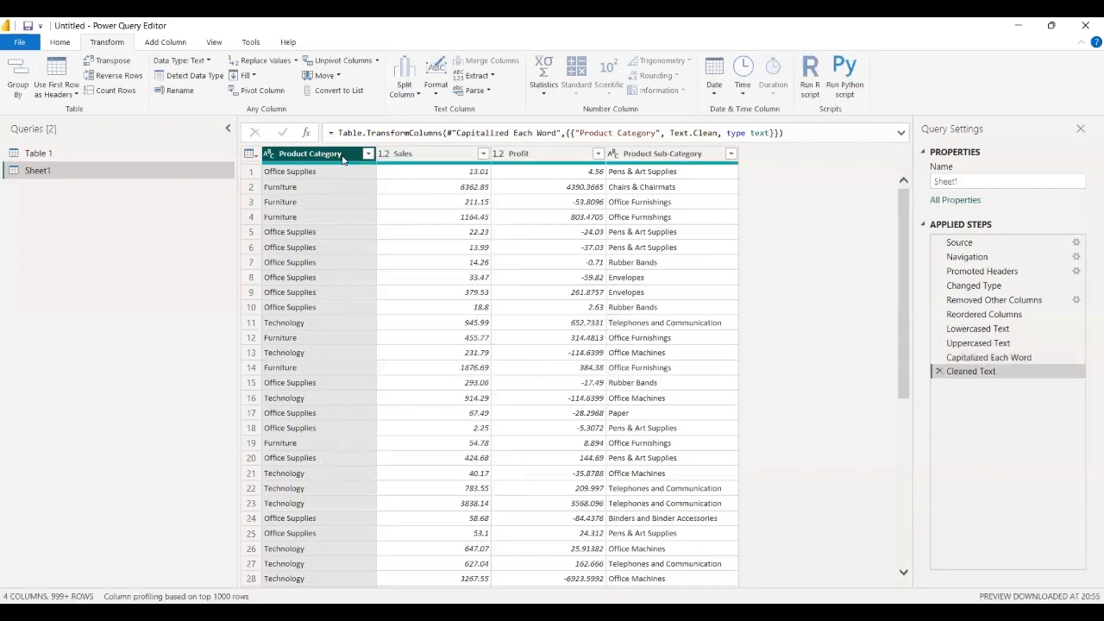
pyautogui.rightClick(343, 158)
pyautogui.moveTo(422, 293)
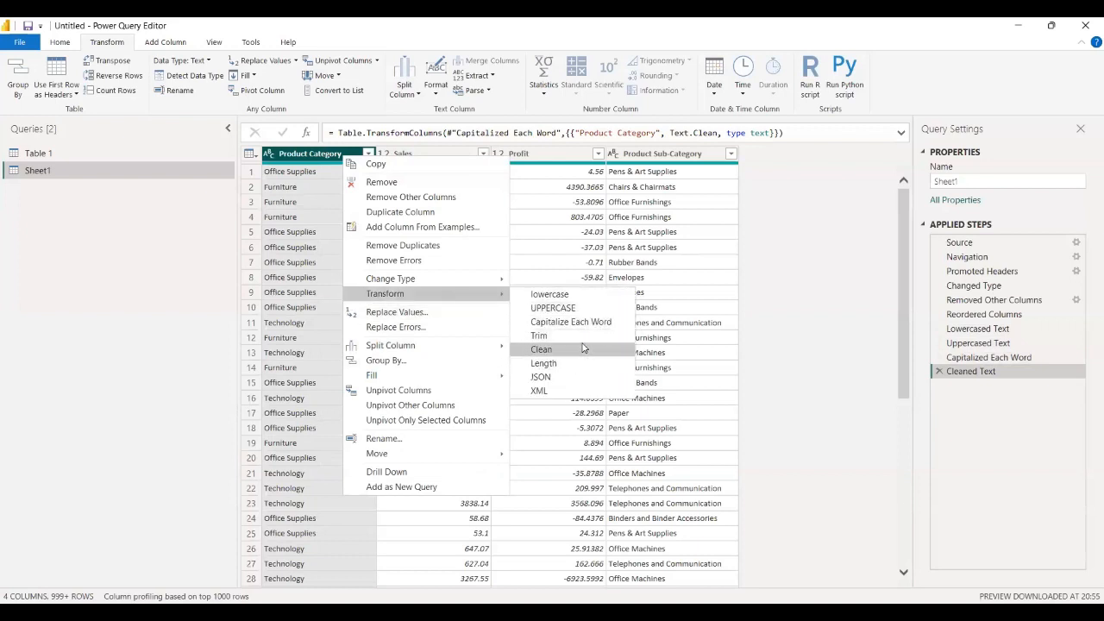
pyautogui.click(539, 76)
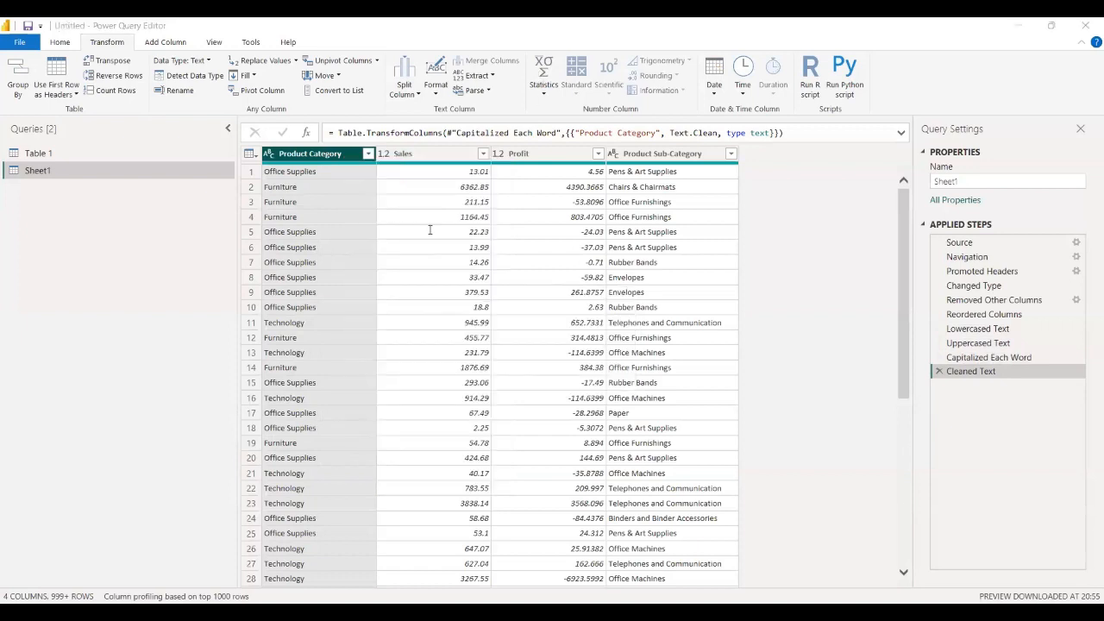
# Apply the lowercase and UPPERCASE formats to Product Category once more, as additional steps after Cleaned Text.
pyautogui.click(444, 93)
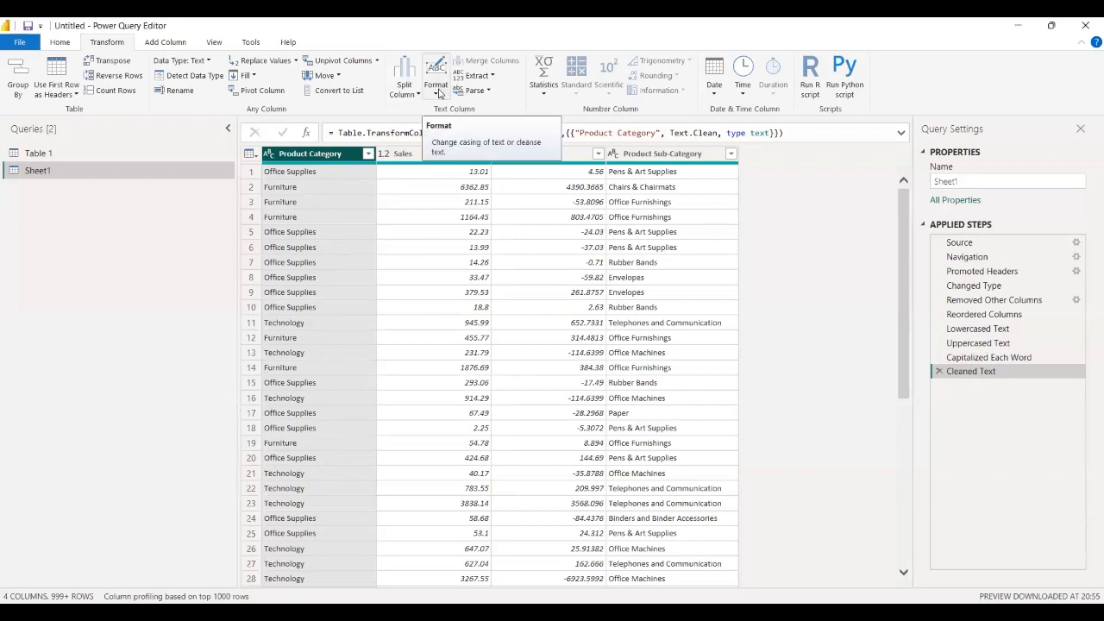
pyautogui.click(440, 93)
pyautogui.click(452, 103)
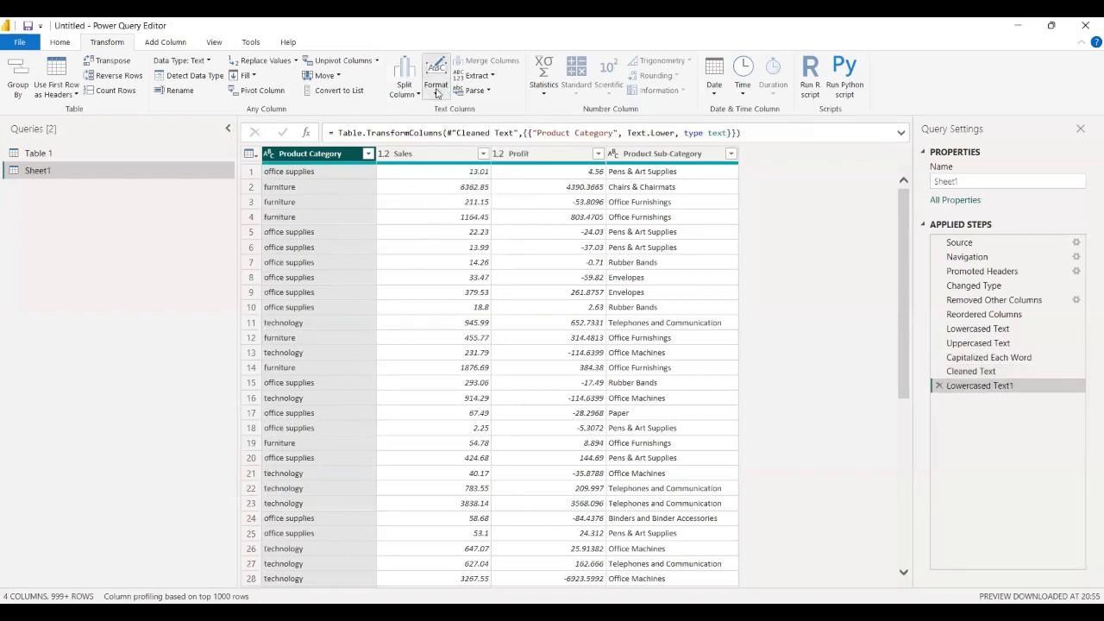
pyautogui.click(438, 93)
pyautogui.click(464, 124)
# Apply Capitalize Each Word to the Product Category column again and trim its text.
pyautogui.click(437, 93)
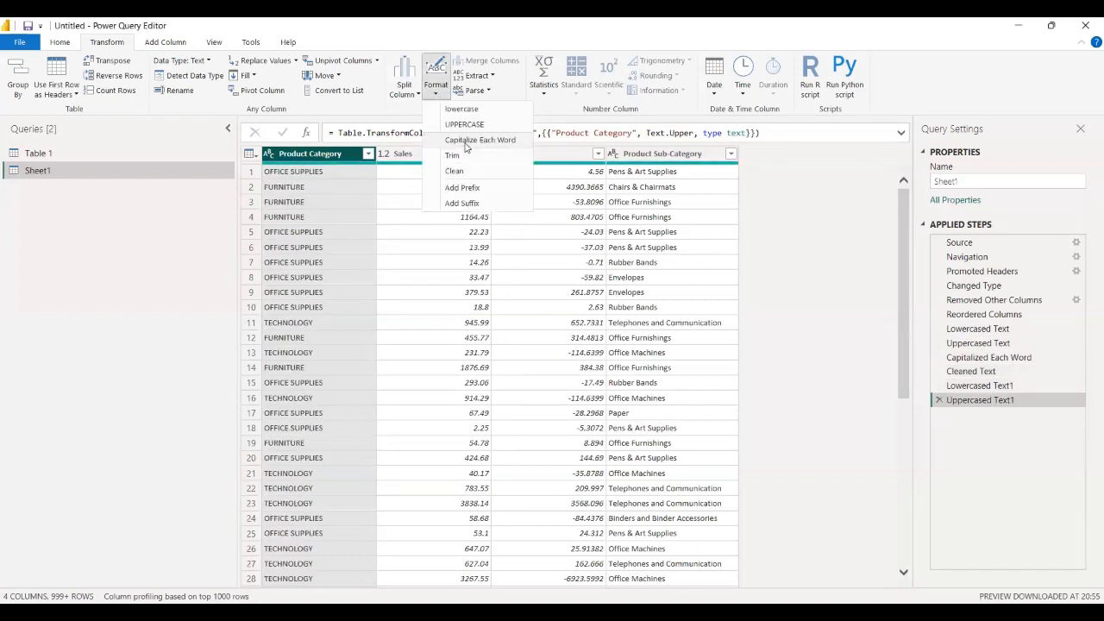
pyautogui.click(467, 141)
pyautogui.click(437, 94)
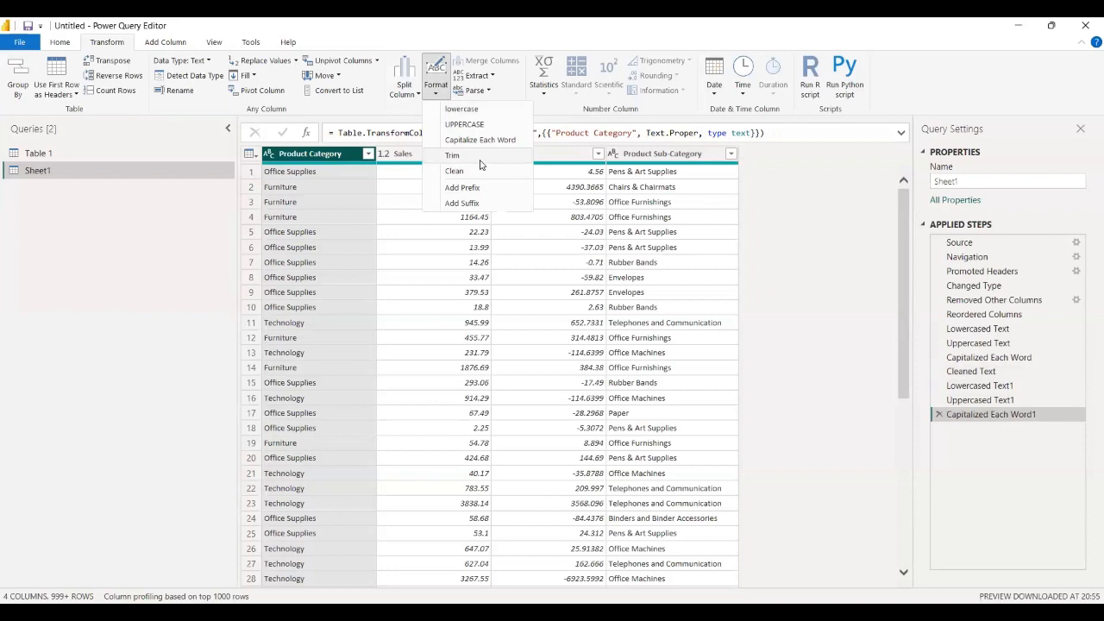
pyautogui.click(458, 155)
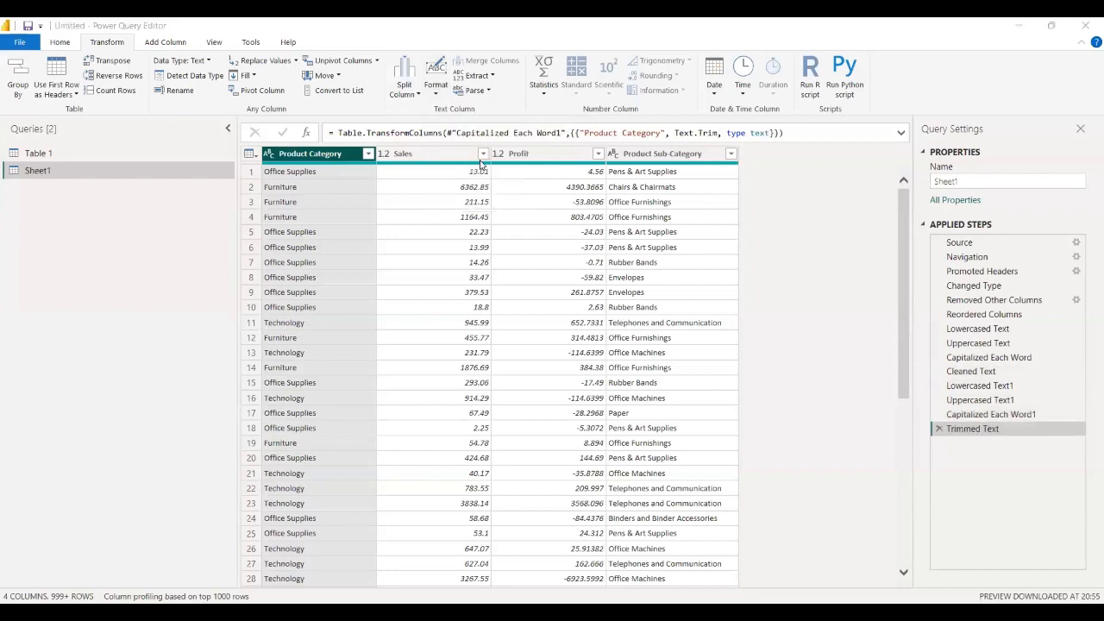
# Add the prefix "Target - " to the Product Category values, and remove that prefix step again.
pyautogui.click(435, 97)
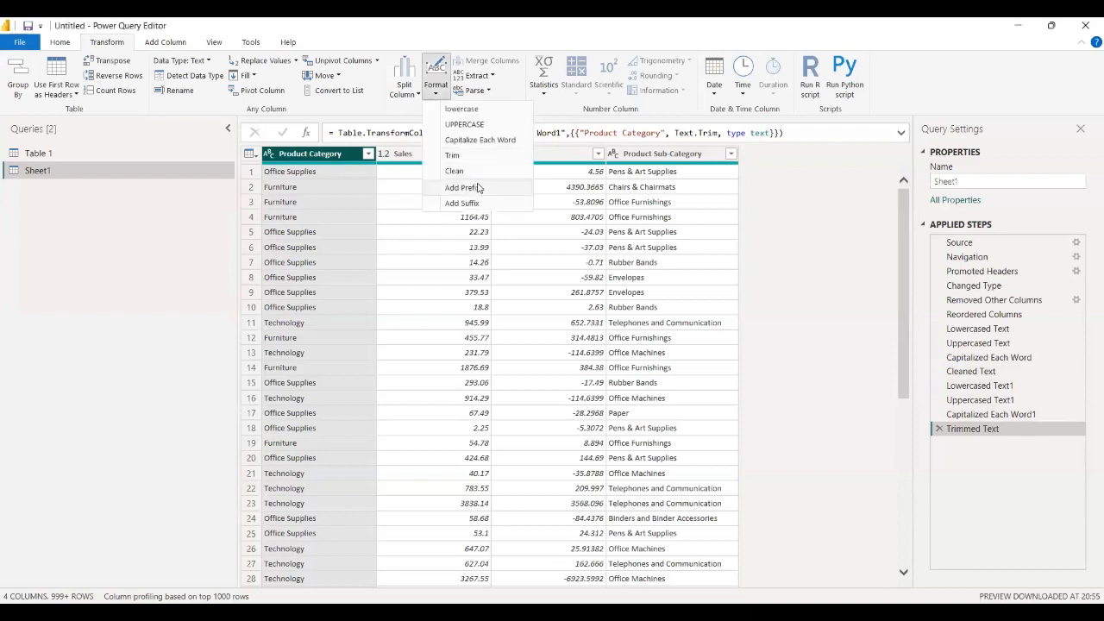
pyautogui.click(479, 187)
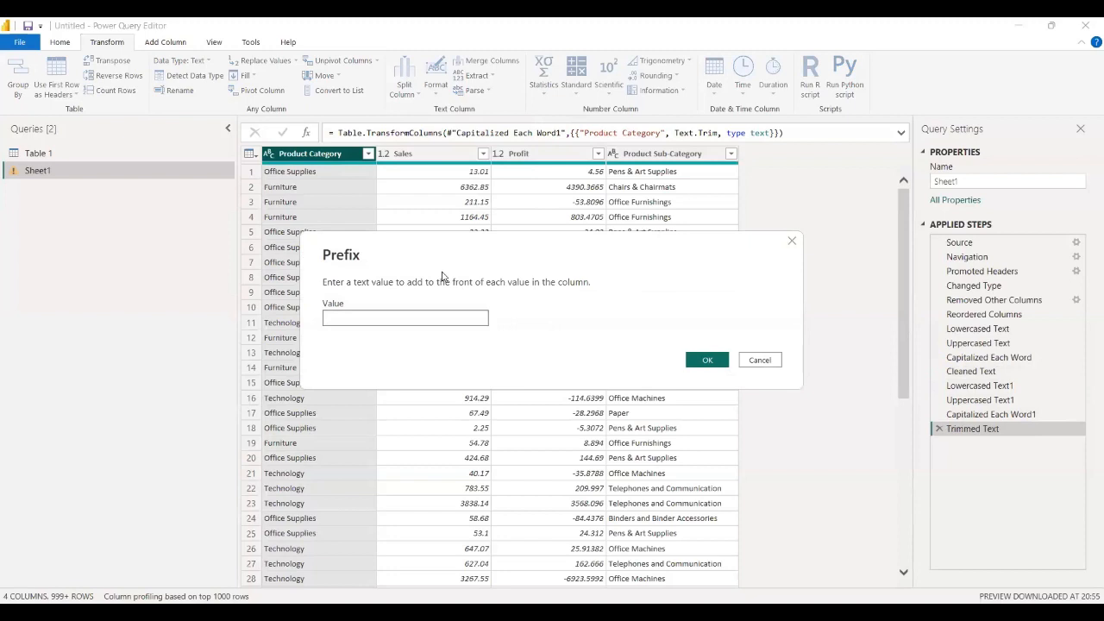
pyautogui.write('Target -')
pyautogui.click(707, 363)
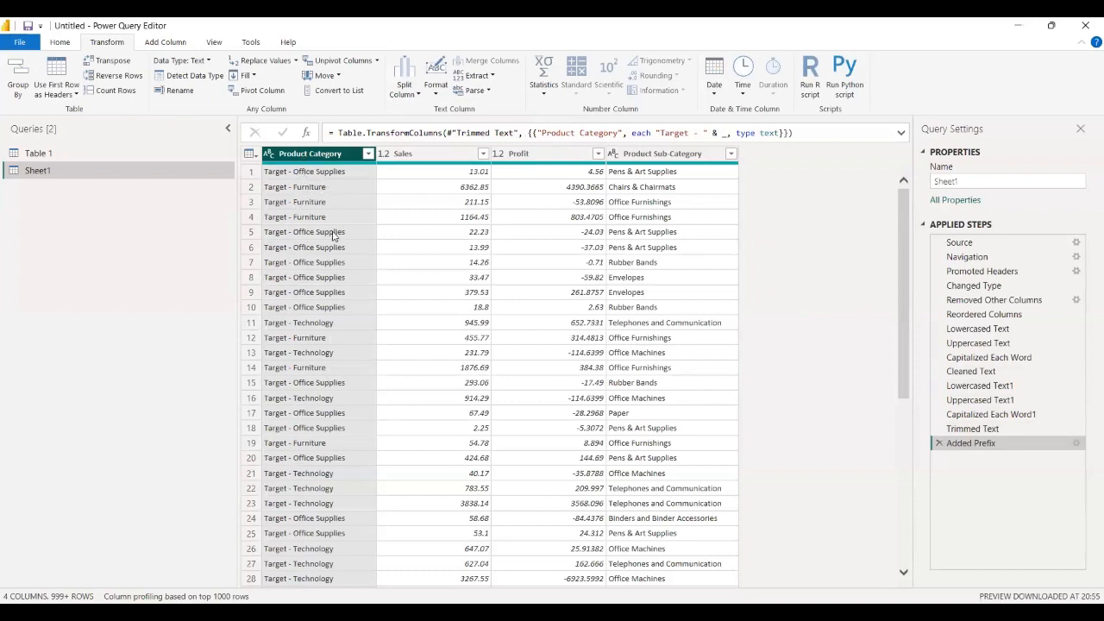
pyautogui.click(940, 443)
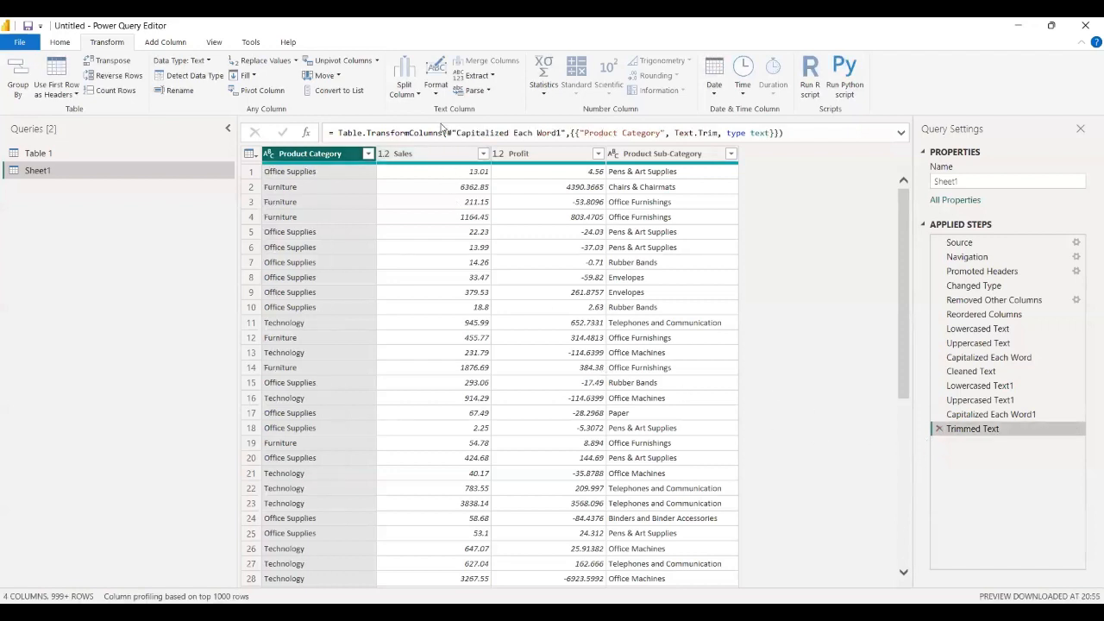
# Try the Add Suffix format on the Product Category column.
pyautogui.click(437, 91)
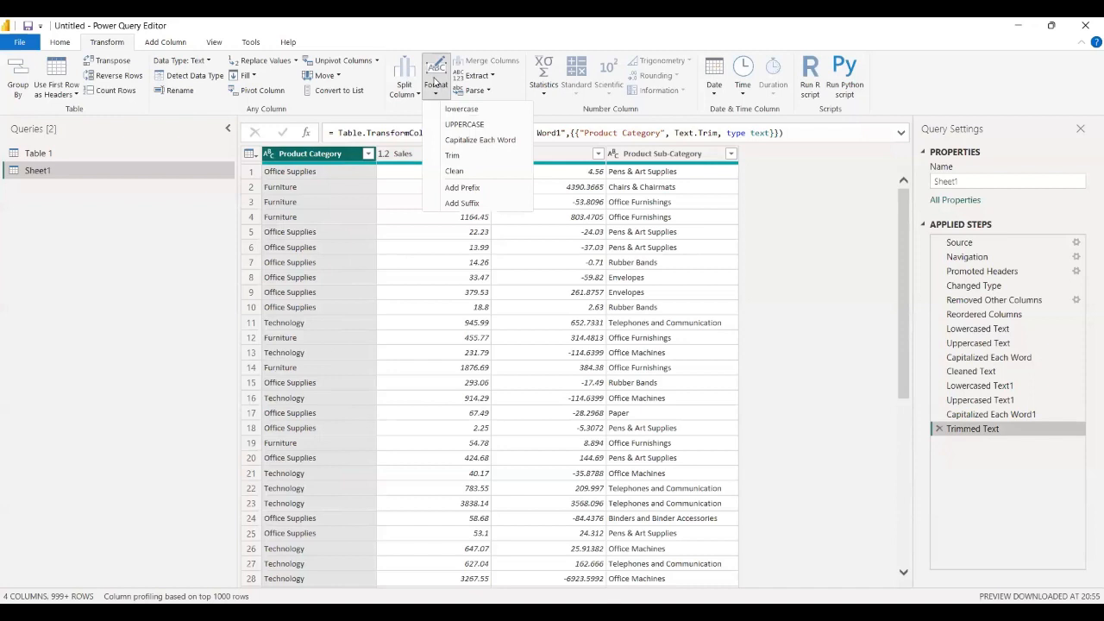
pyautogui.click(462, 203)
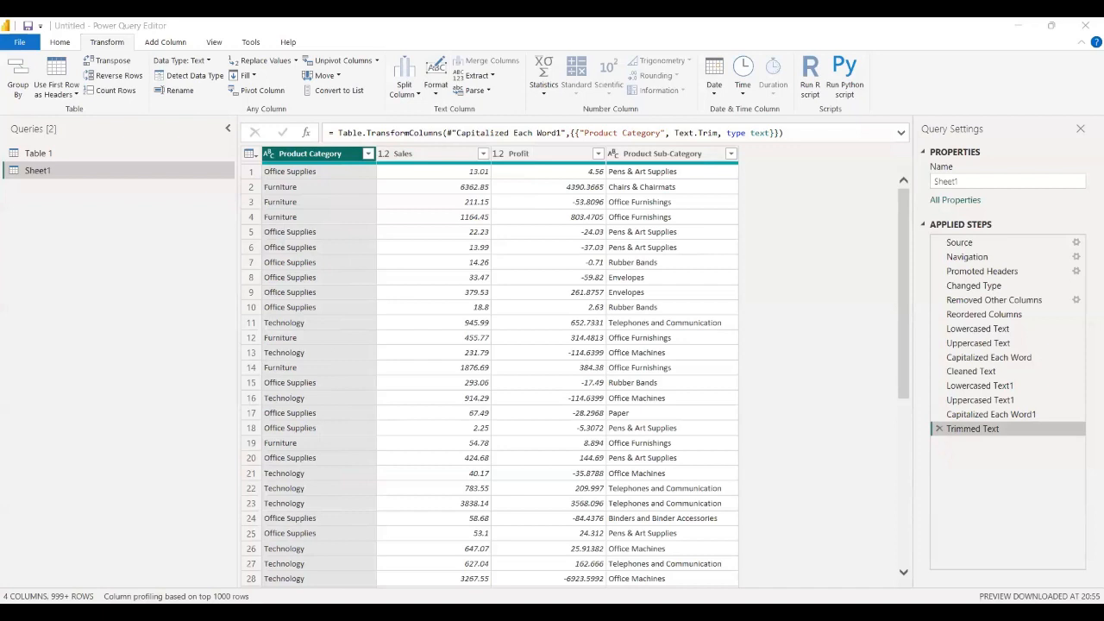
# Extract the text length of the Product Sub-Category column in place, and delete that applied step.
pyautogui.click(668, 172)
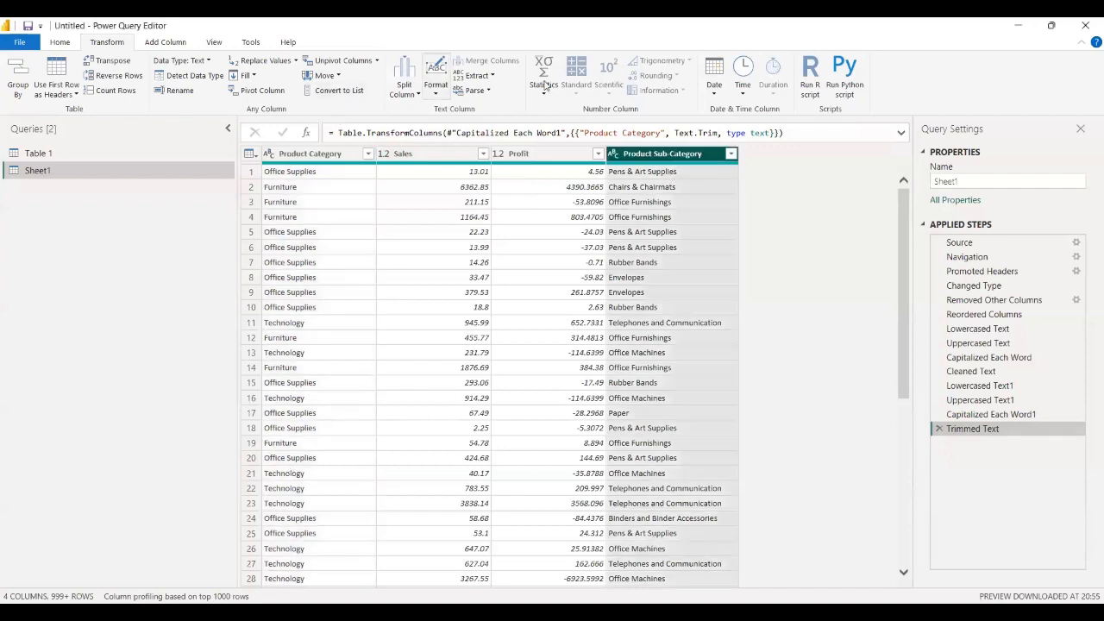
pyautogui.click(487, 77)
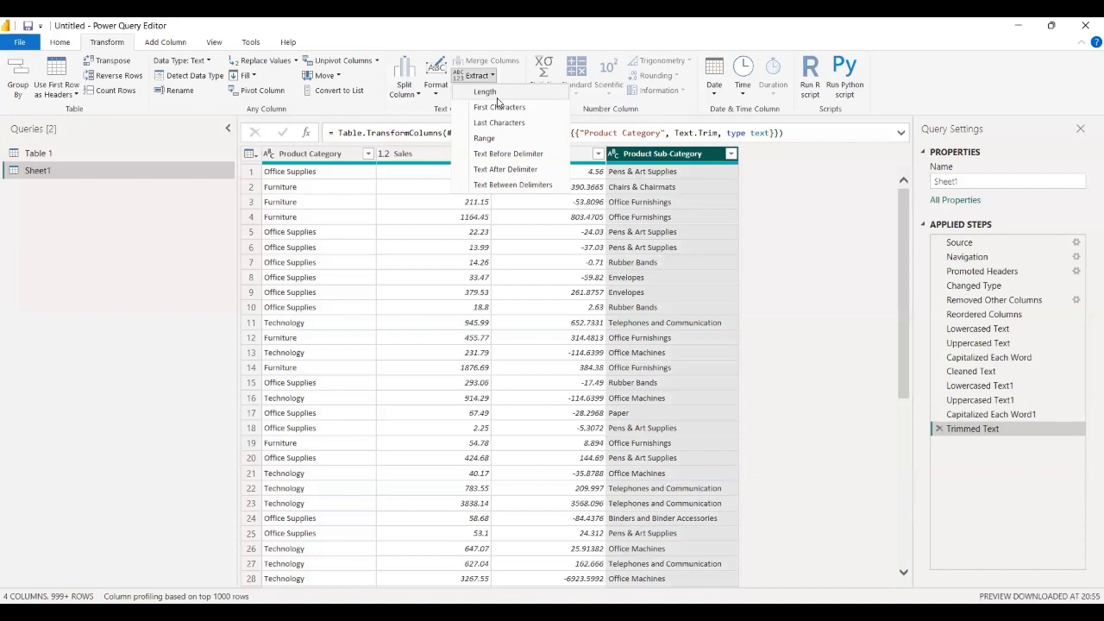
pyautogui.click(486, 92)
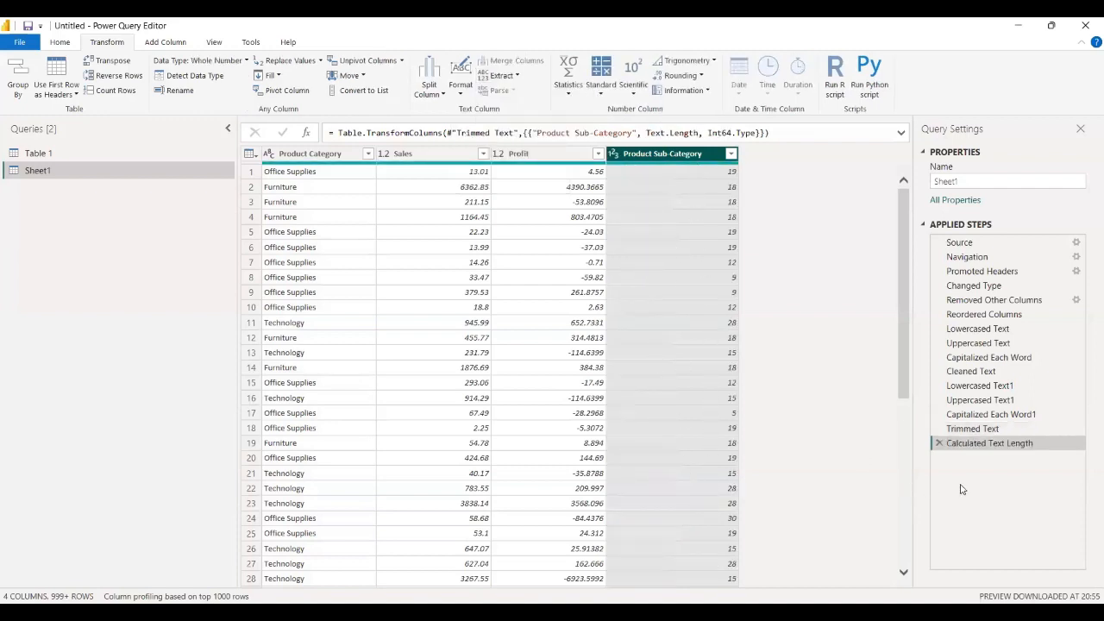
pyautogui.click(938, 443)
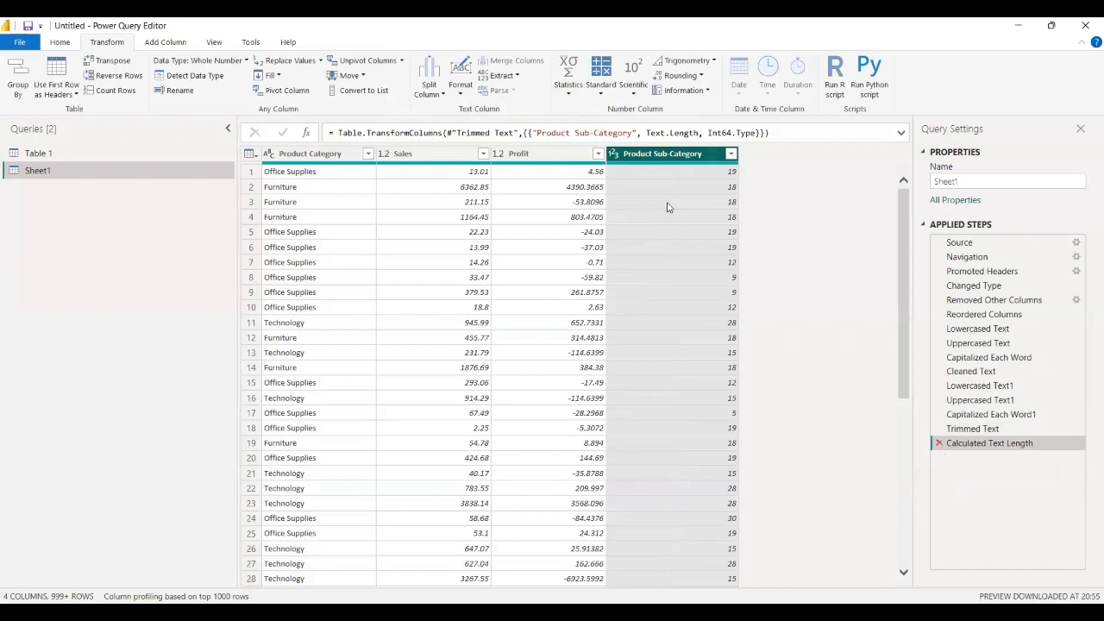
# Duplicate the Product Sub-Category column and rename the copy Product Sub-Category 2.
pyautogui.rightClick(645, 155)
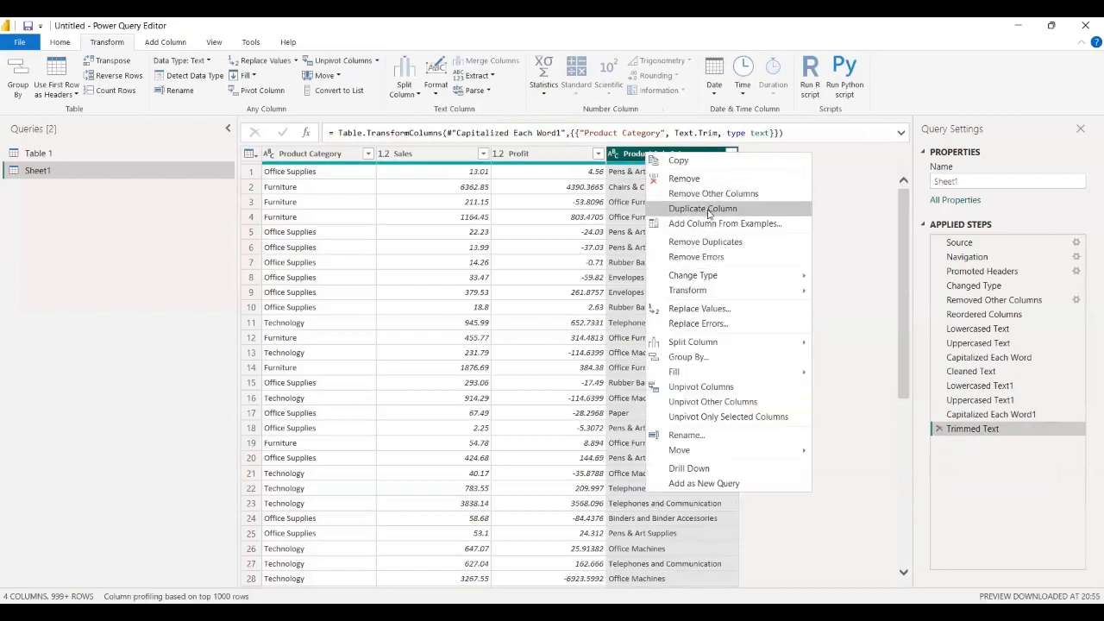
pyautogui.click(703, 208)
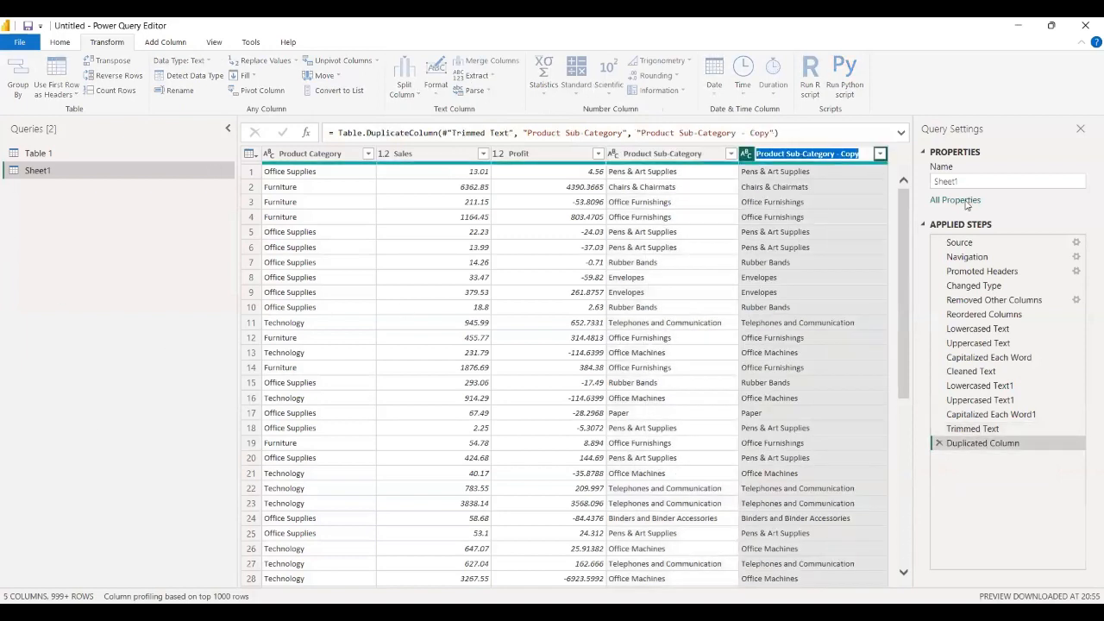
pyautogui.press('End')
pyautogui.press('BackSpace')
pyautogui.press('BackSpace')
pyautogui.press('BackSpace')
pyautogui.press('BackSpace')
pyautogui.press('BackSpace')
pyautogui.press('BackSpace')
pyautogui.press('BackSpace')
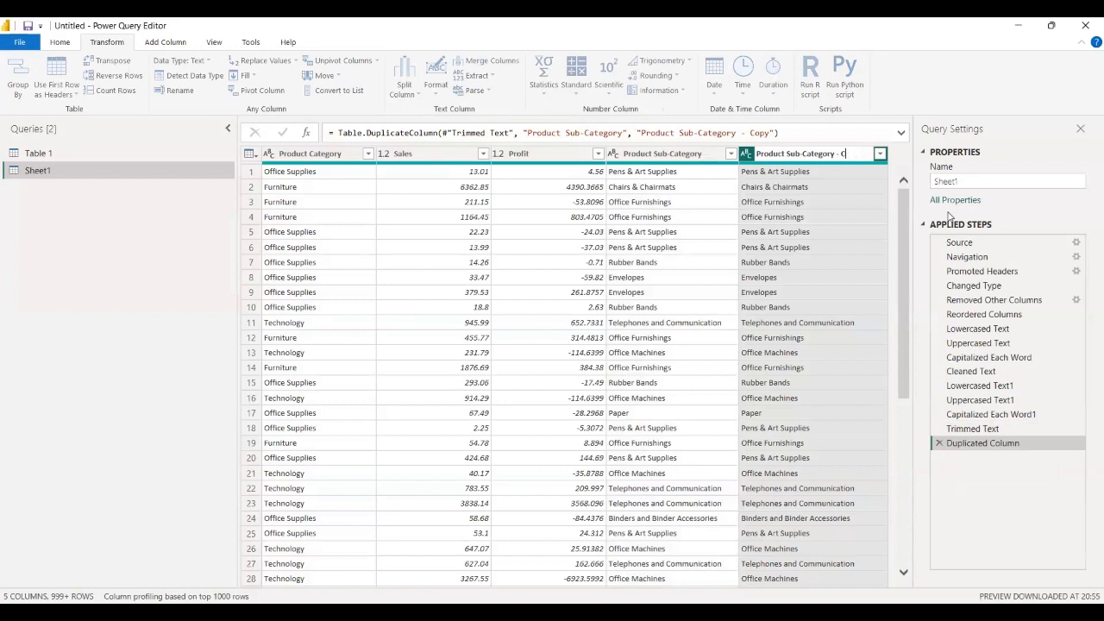
pyautogui.write('2')
pyautogui.press('Return')
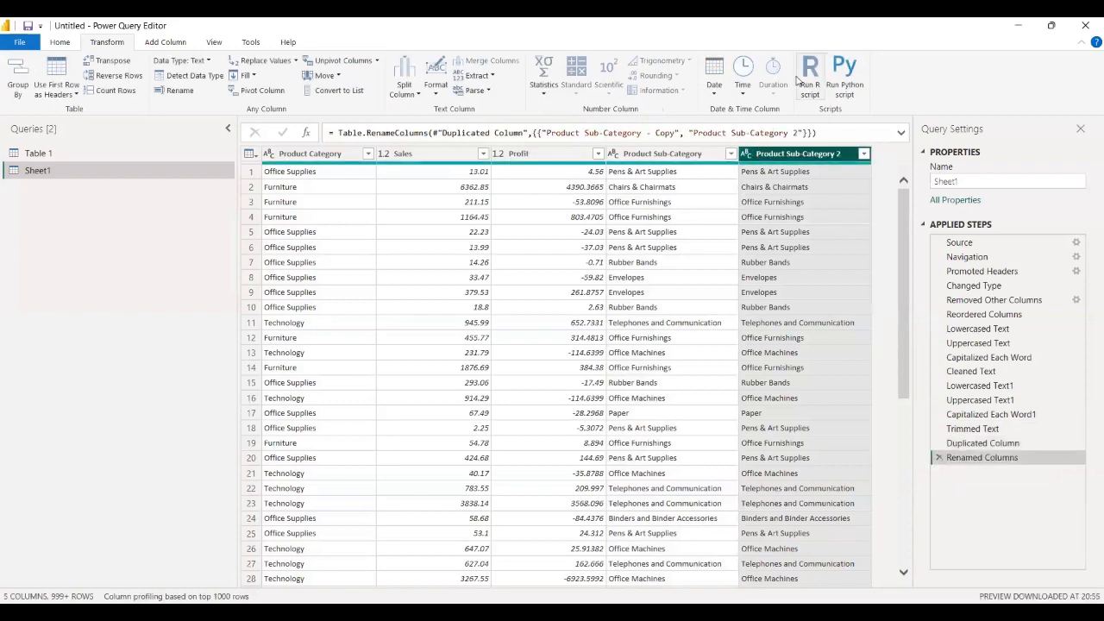
# Replace the text in the Product Sub-Category 2 column with its extracted length.
pyautogui.click(479, 76)
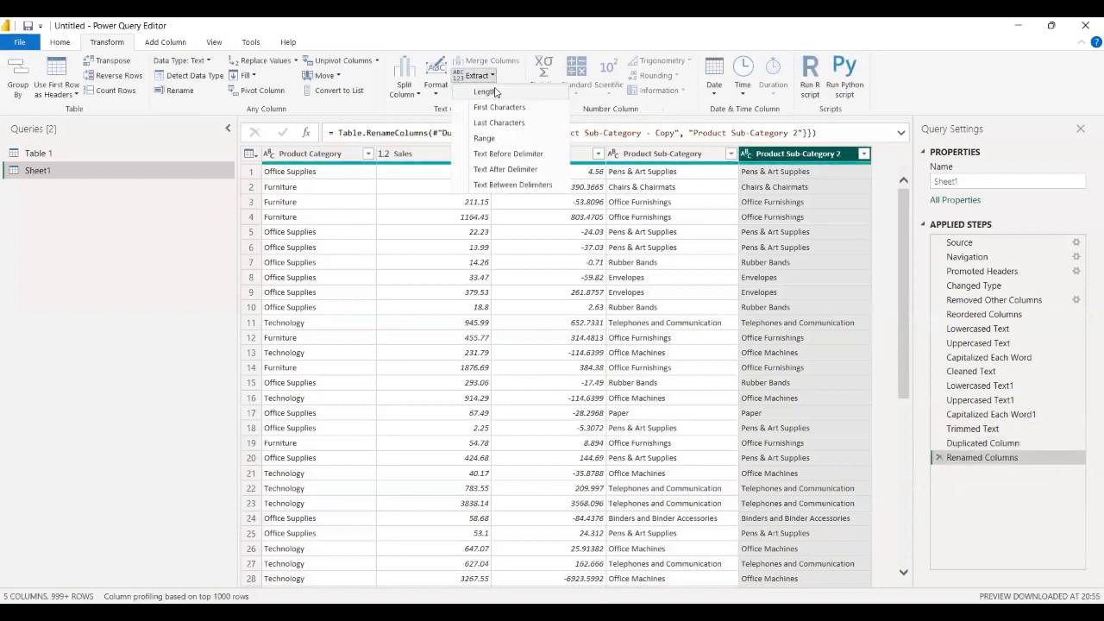
pyautogui.click(496, 92)
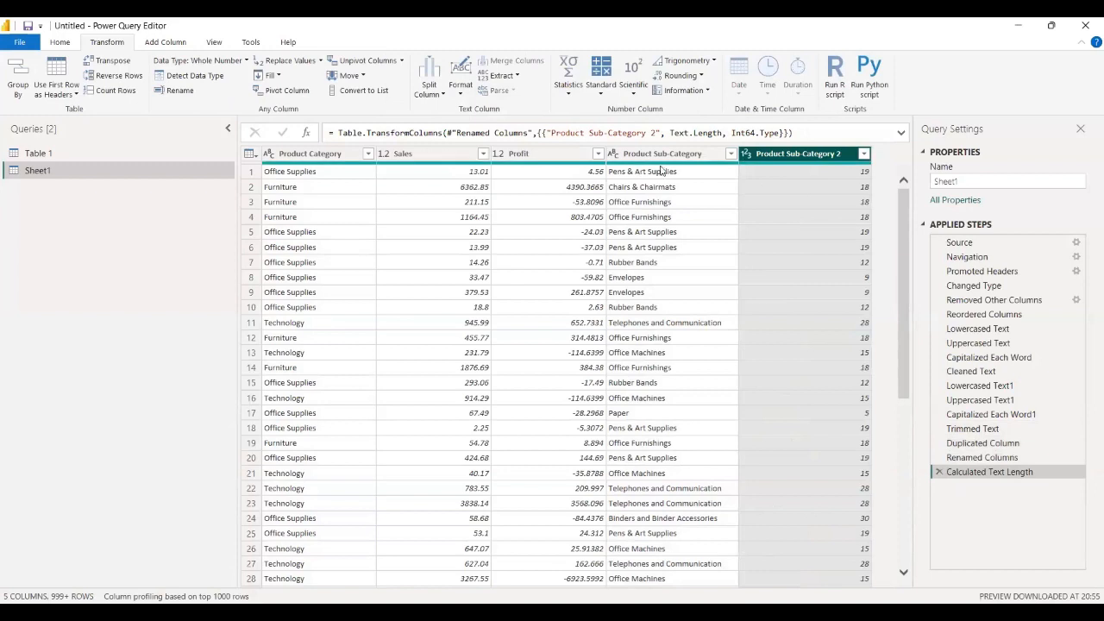
# Compare the sub-category names in rows 8, 9, 11 and 12 with their text lengths in Product Sub-Category 2.
pyautogui.click(618, 280)
pyautogui.click(845, 277)
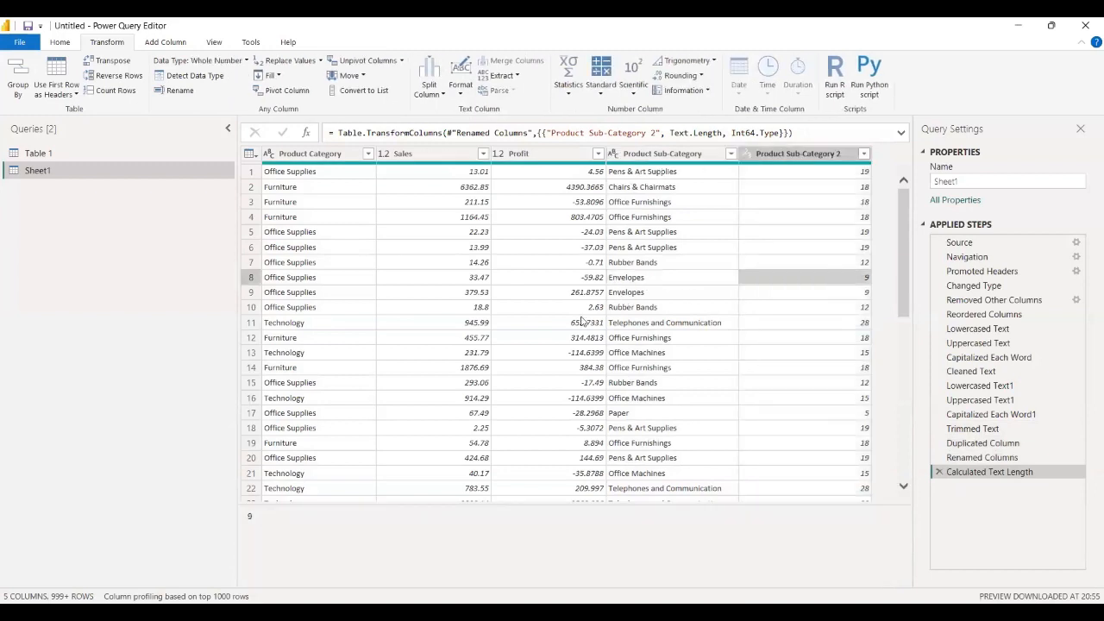
pyautogui.click(629, 292)
pyautogui.click(841, 294)
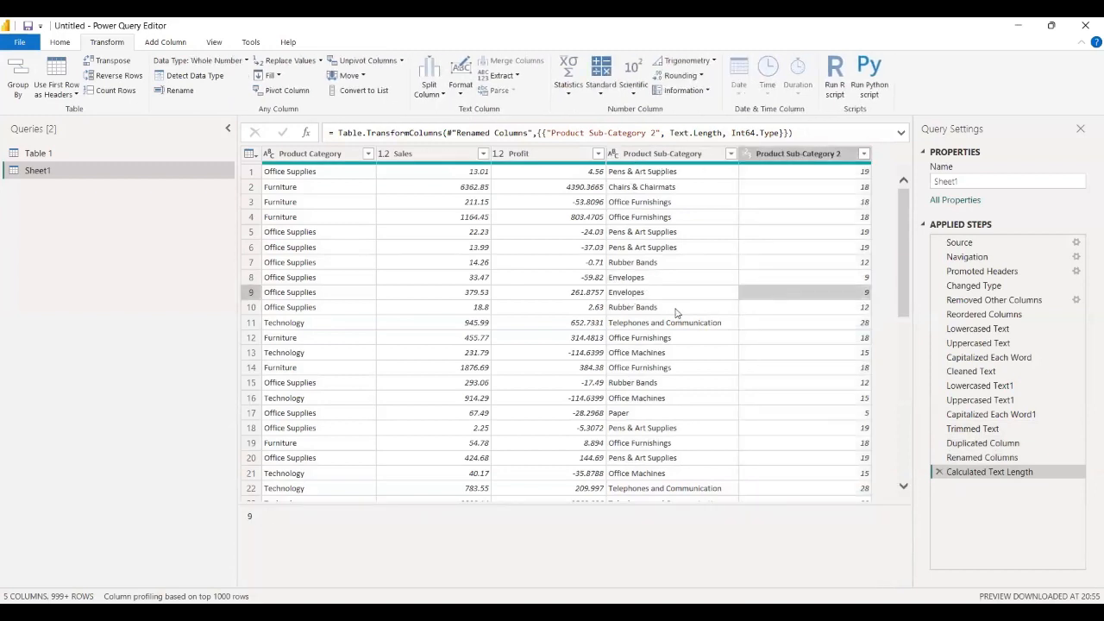
pyautogui.click(663, 325)
pyautogui.click(864, 326)
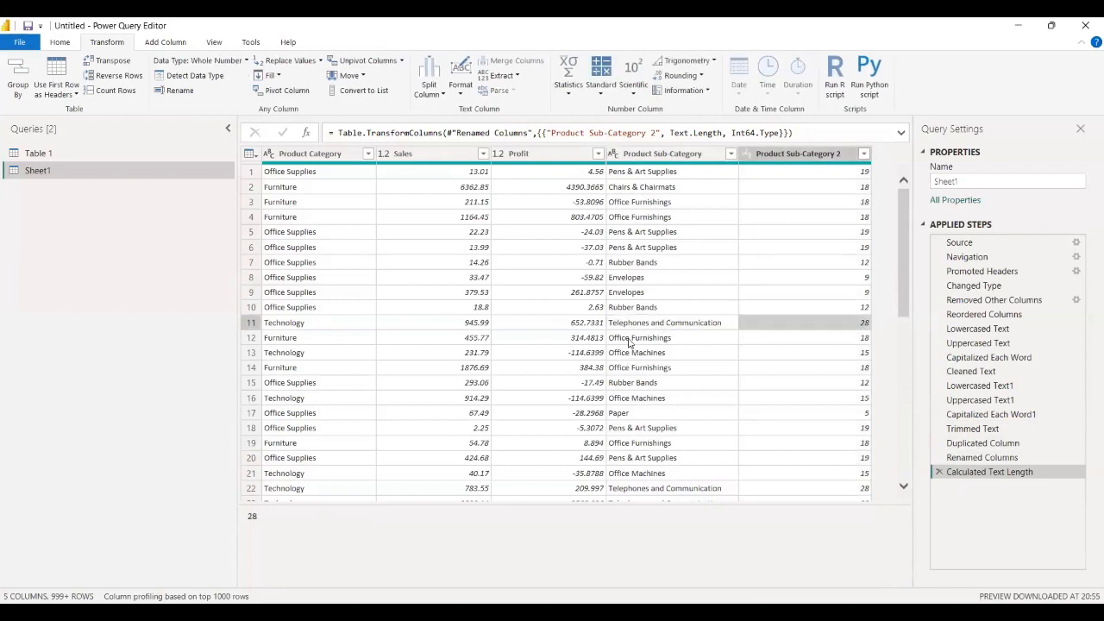
pyautogui.click(634, 339)
pyautogui.click(832, 337)
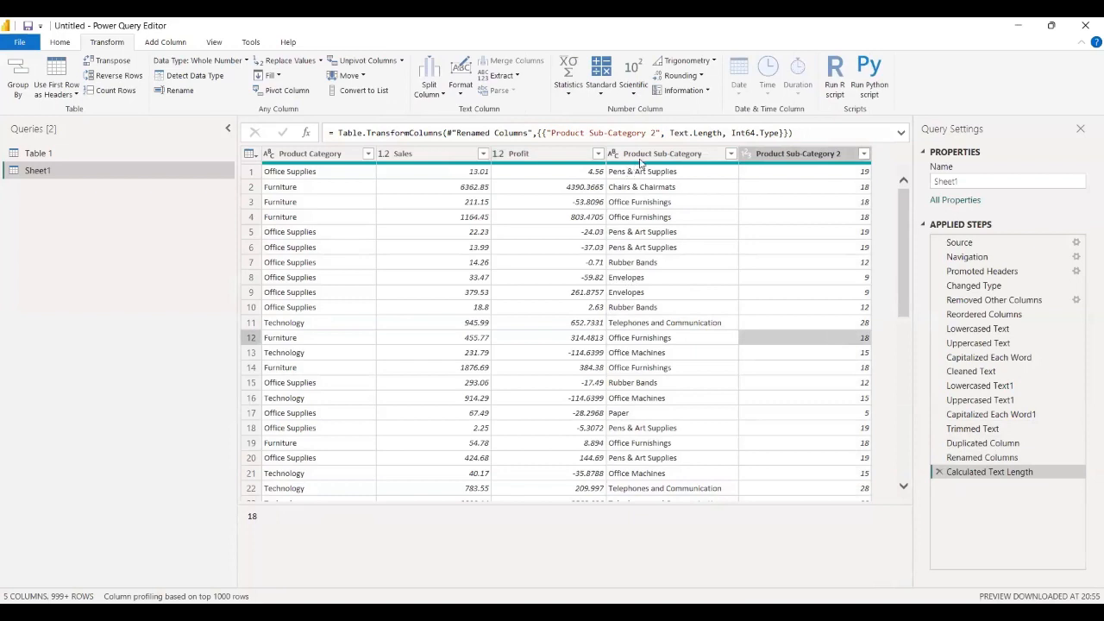
# Delete the text length step to restore the text in Product Sub-Category 2.
pyautogui.click(781, 155)
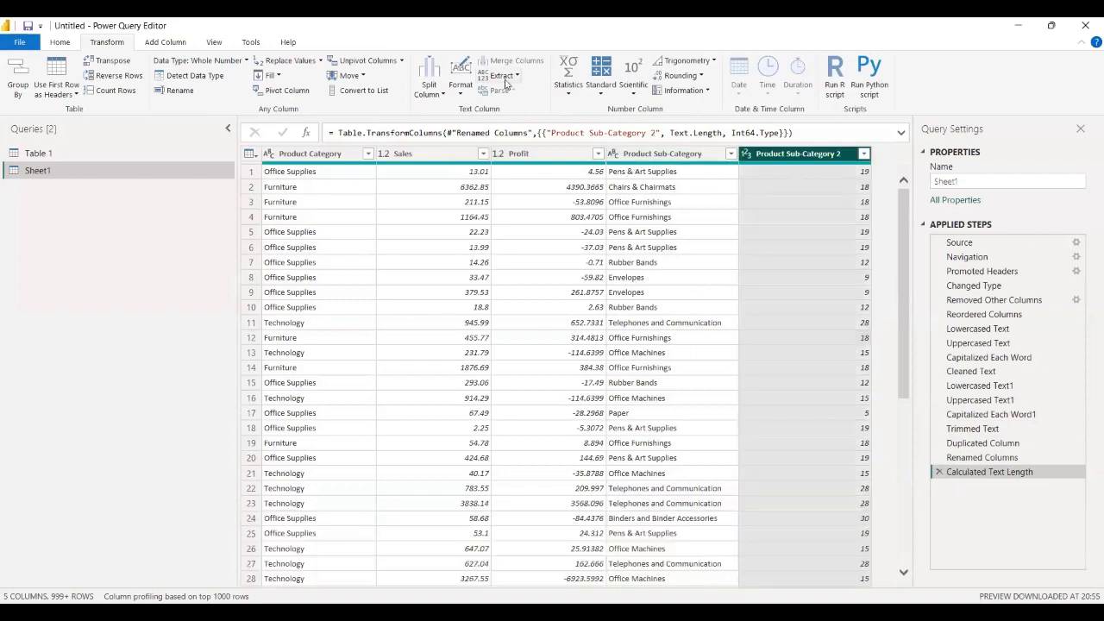
pyautogui.click(506, 77)
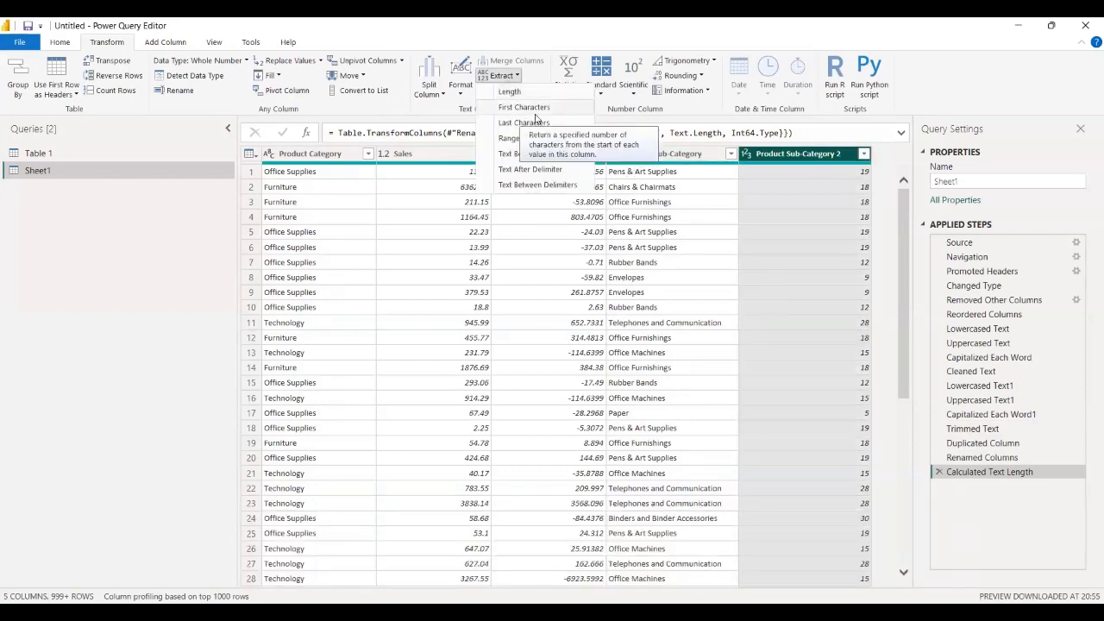
pyautogui.click(938, 473)
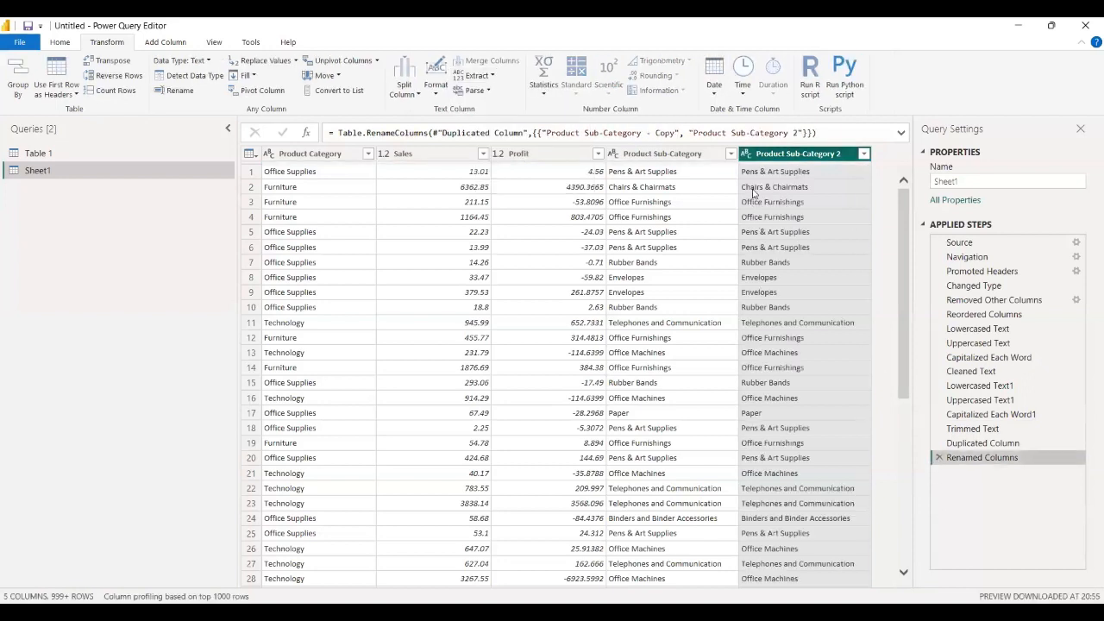
# Extract the first 3 characters of Product Sub-Category 2, and delete that extraction step.
pyautogui.click(485, 77)
pyautogui.click(503, 109)
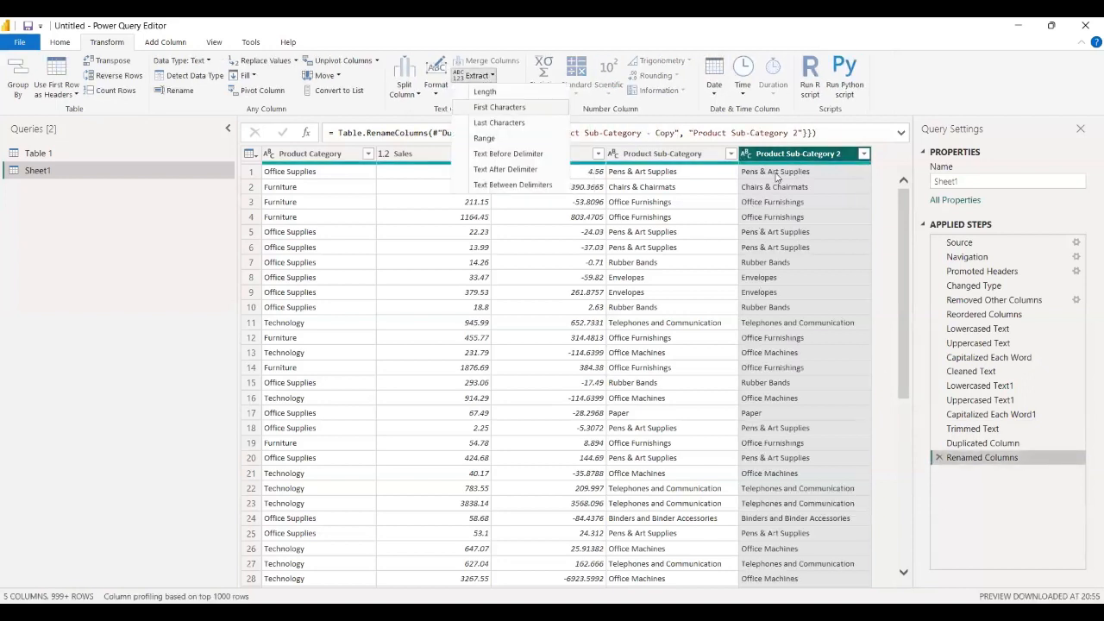
pyautogui.click(371, 323)
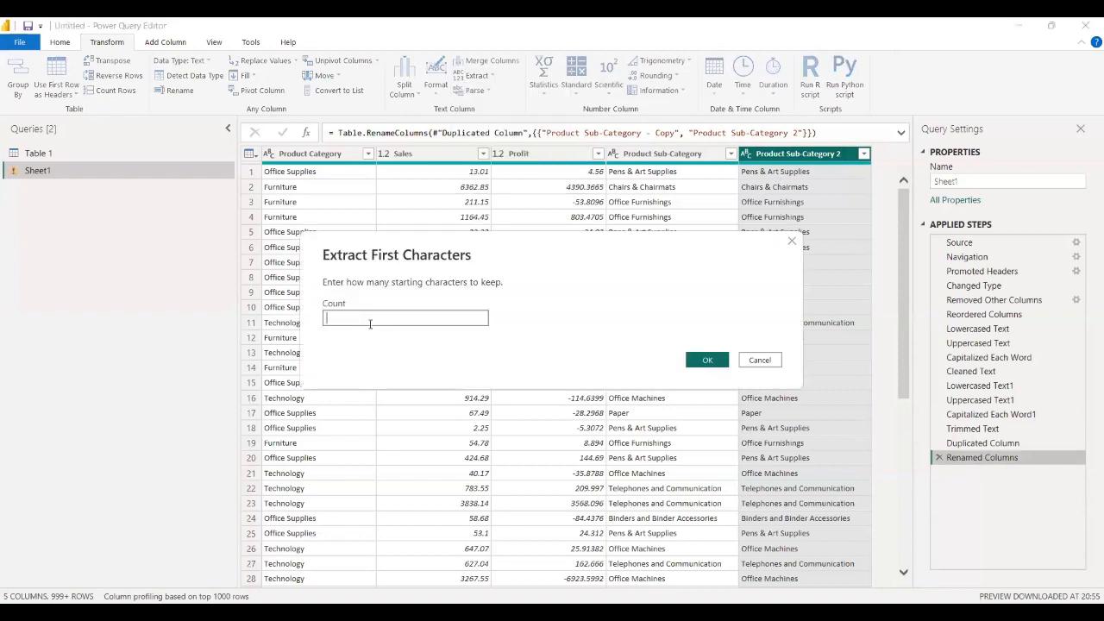
pyautogui.write('3')
pyautogui.click(702, 361)
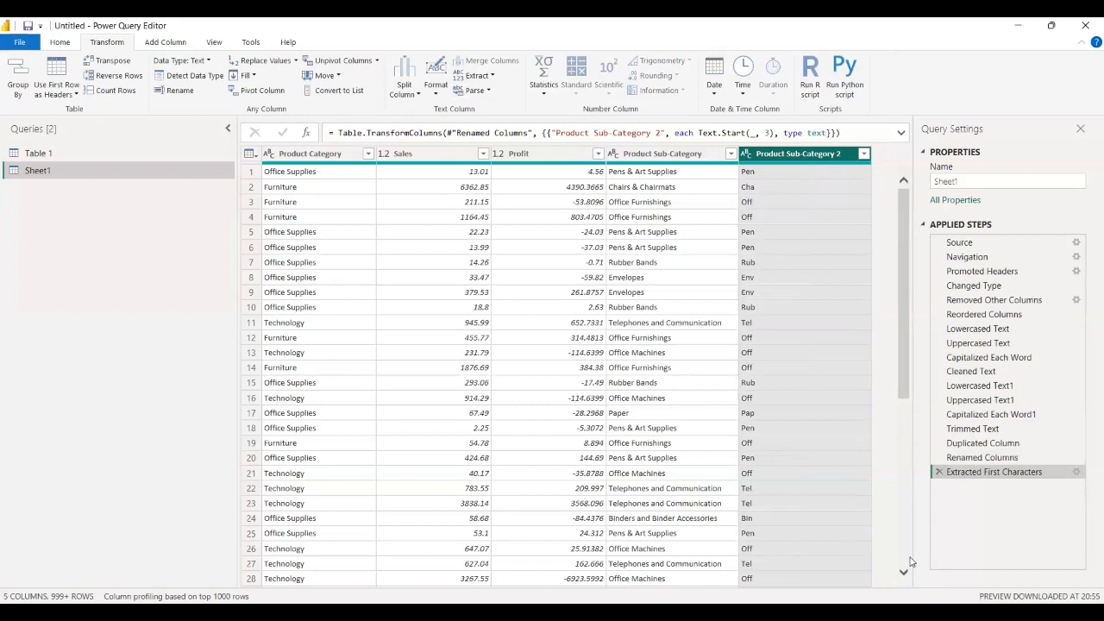
pyautogui.click(938, 472)
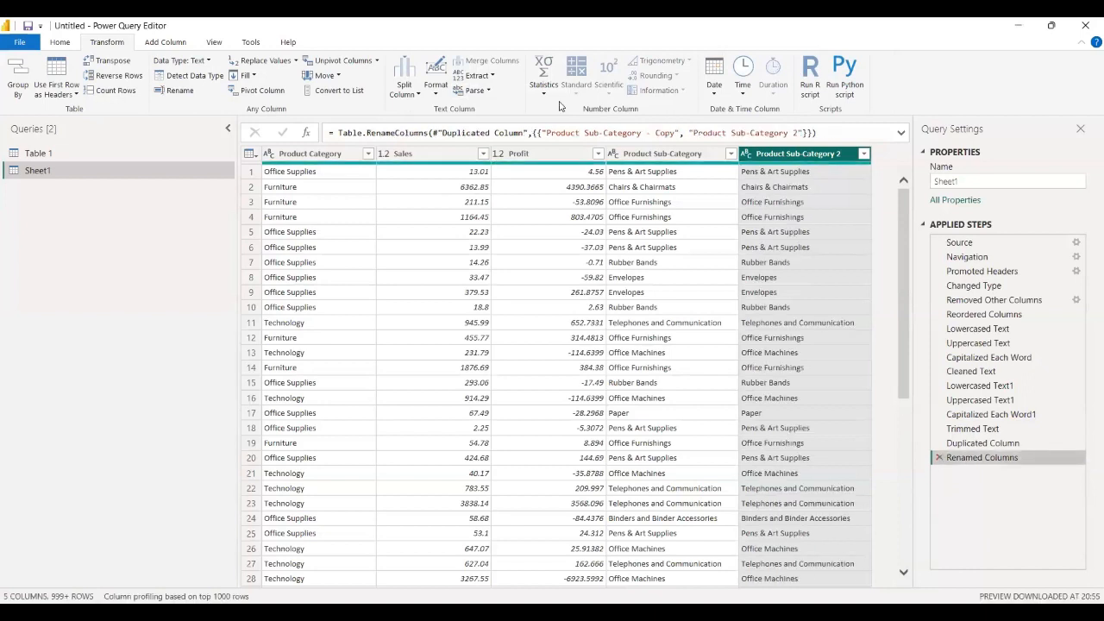
# Extract the text before the delimiter "&" in Product Sub-Category 2, and delete that extraction step.
pyautogui.click(477, 75)
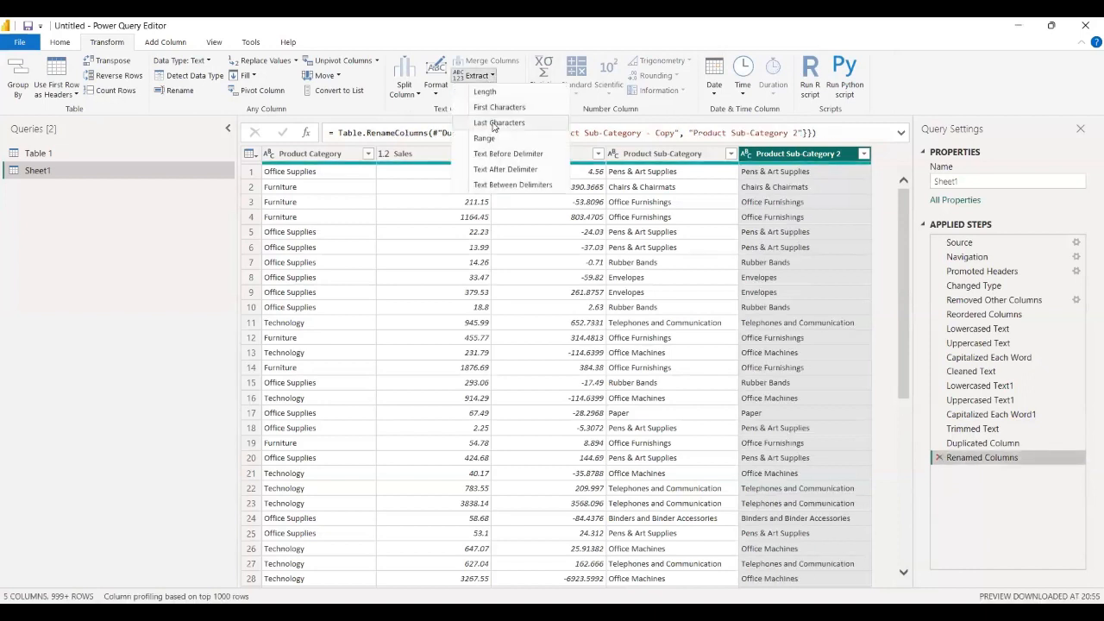
pyautogui.click(535, 159)
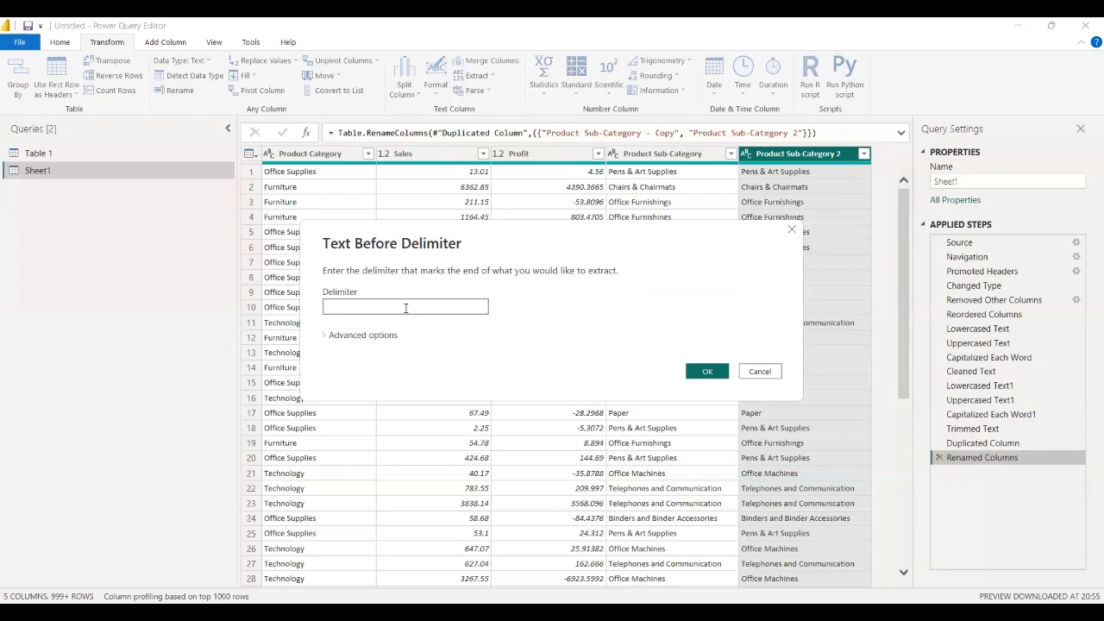
pyautogui.write('&')
pyautogui.click(360, 334)
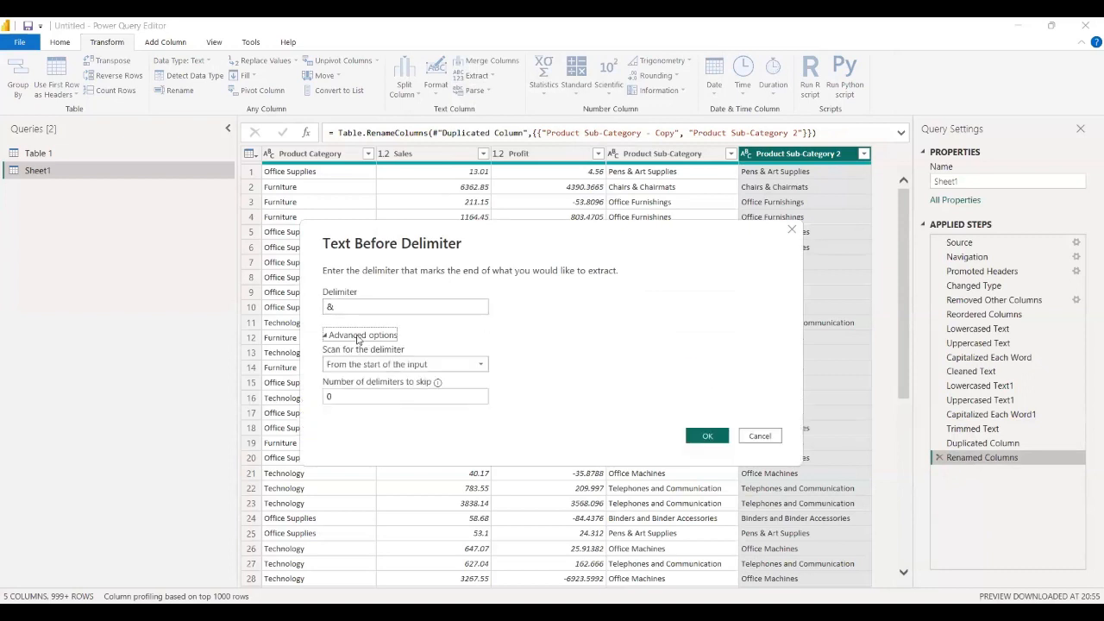
pyautogui.click(361, 335)
pyautogui.click(690, 373)
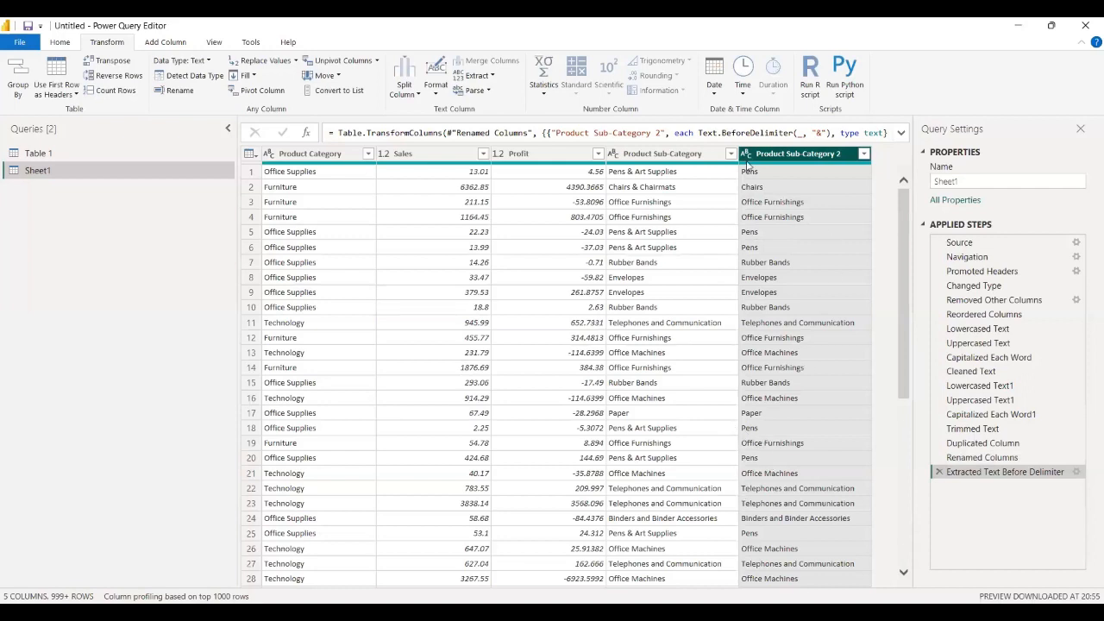
pyautogui.click(939, 472)
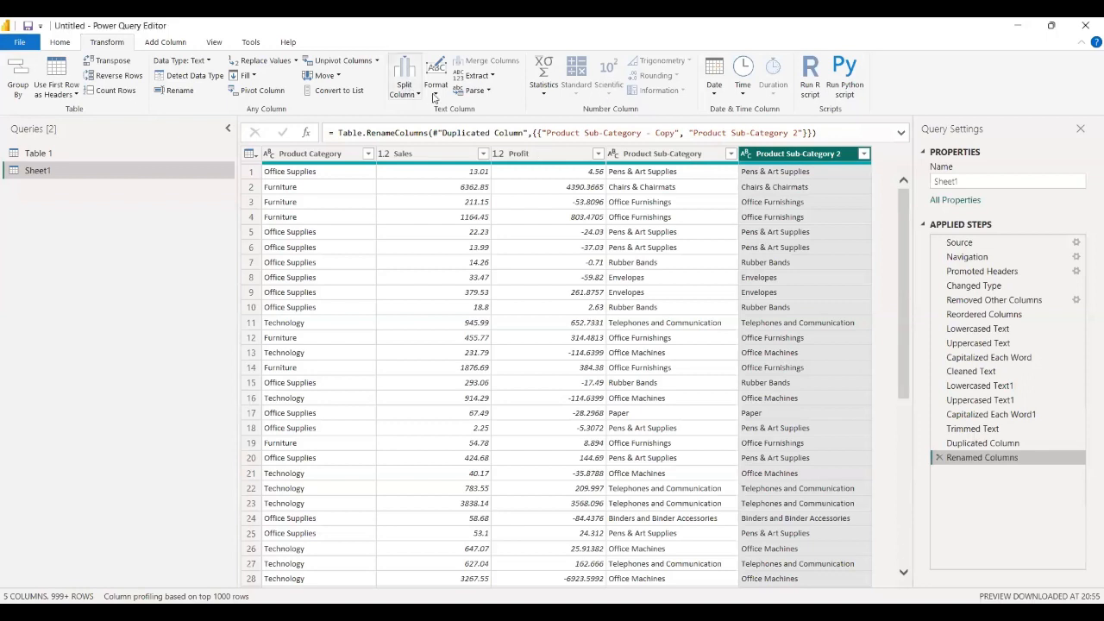
pyautogui.click(491, 78)
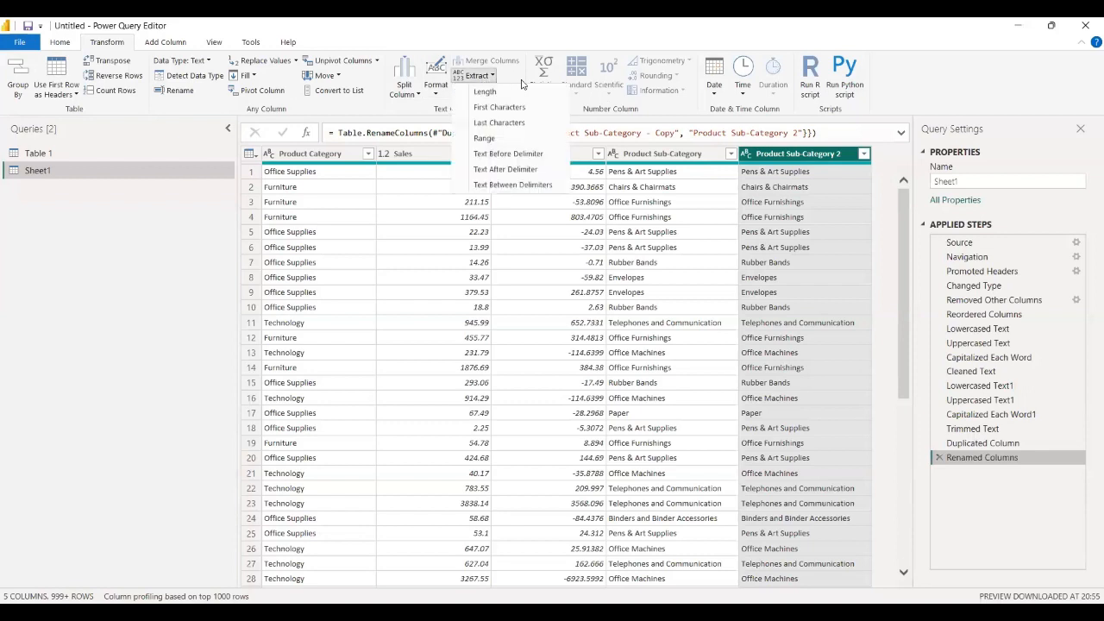
pyautogui.click(542, 92)
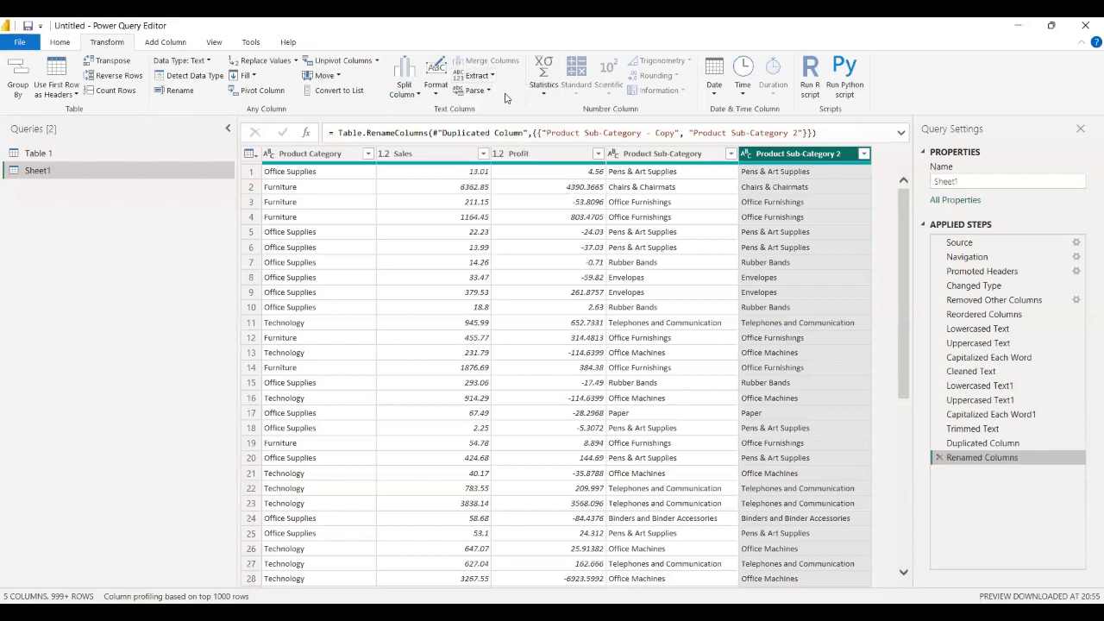
pyautogui.click(436, 86)
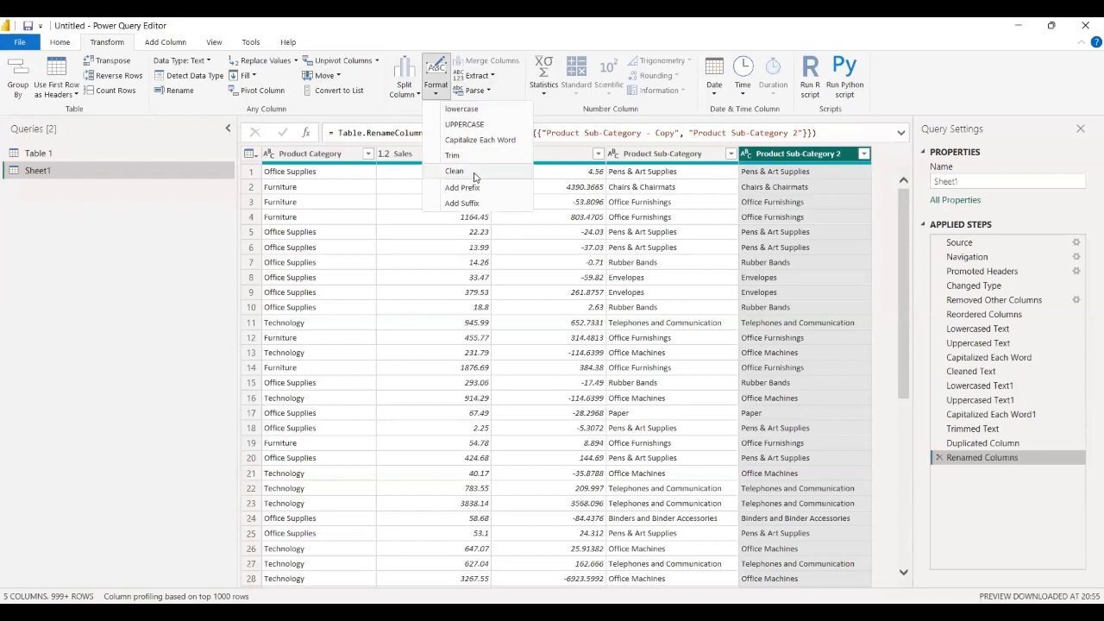
# Apply the Clean text format to Product Sub-Category 2, and delete that cleaning step.
pyautogui.click(473, 176)
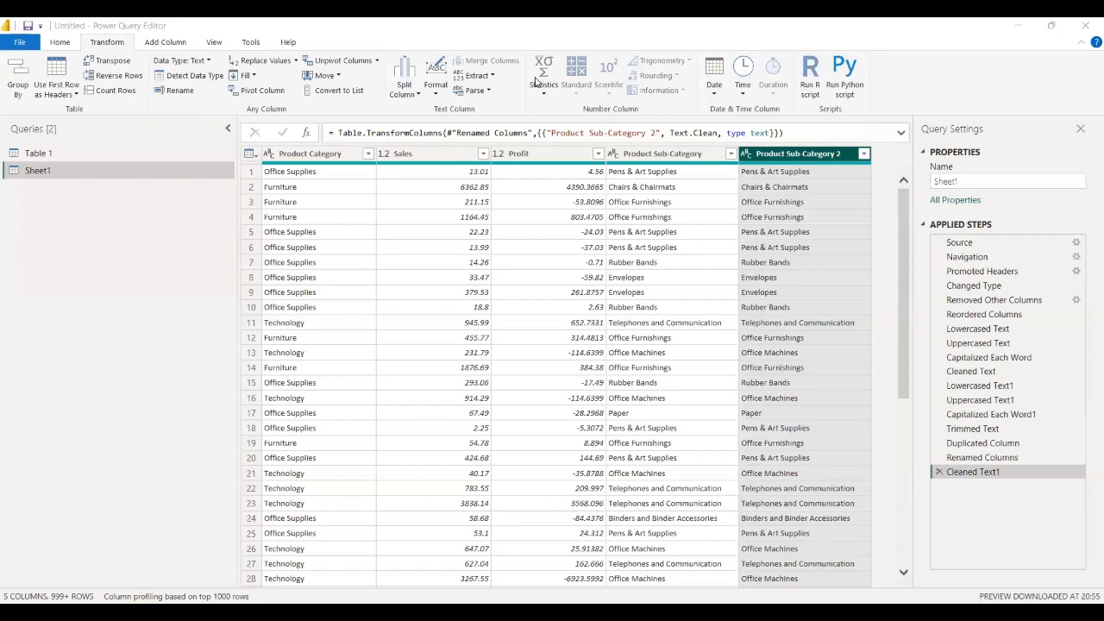
pyautogui.click(939, 471)
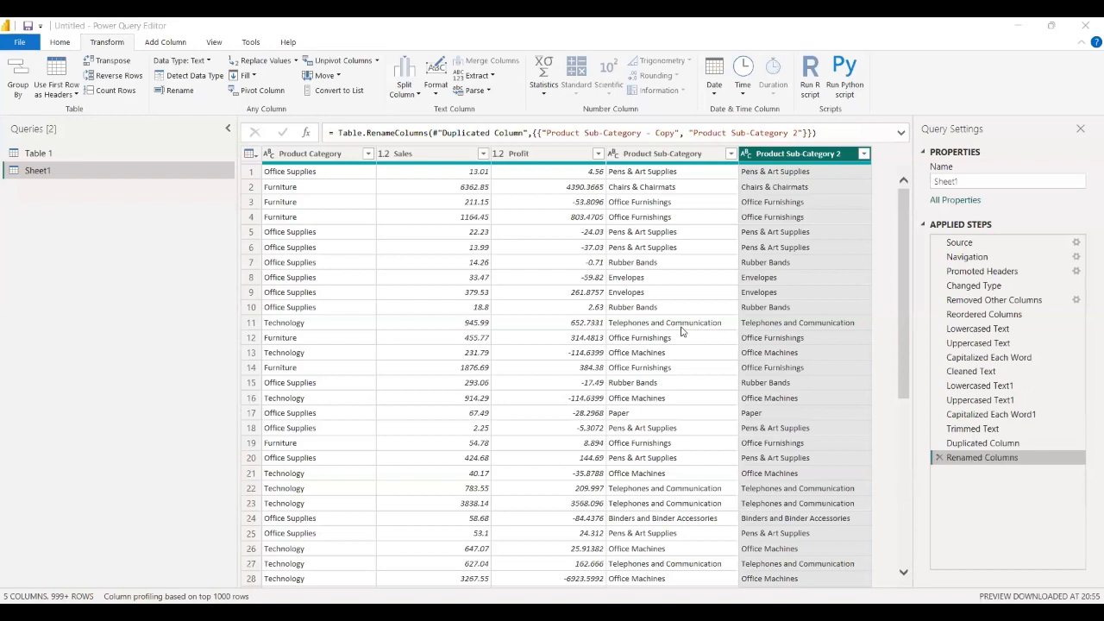
# Delete the Renamed Columns and Duplicated Column steps to remove the Product Sub-Category 2 column.
pyautogui.click(418, 153)
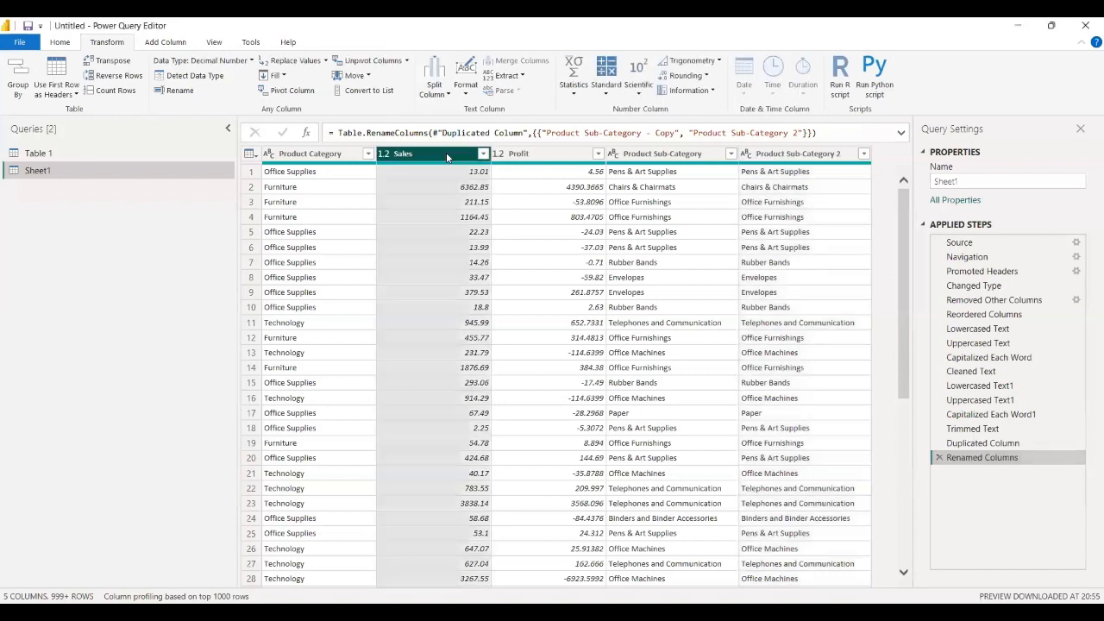
pyautogui.click(823, 153)
pyautogui.click(939, 457)
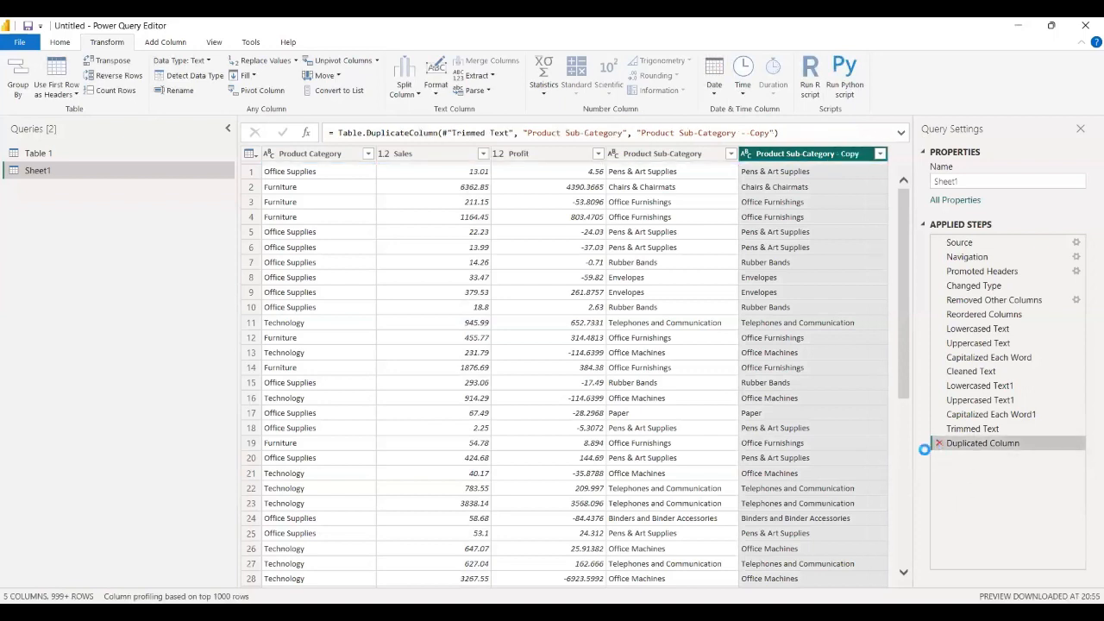
pyautogui.click(940, 442)
# Duplicate the Sales column in Sheet1.
pyautogui.click(455, 157)
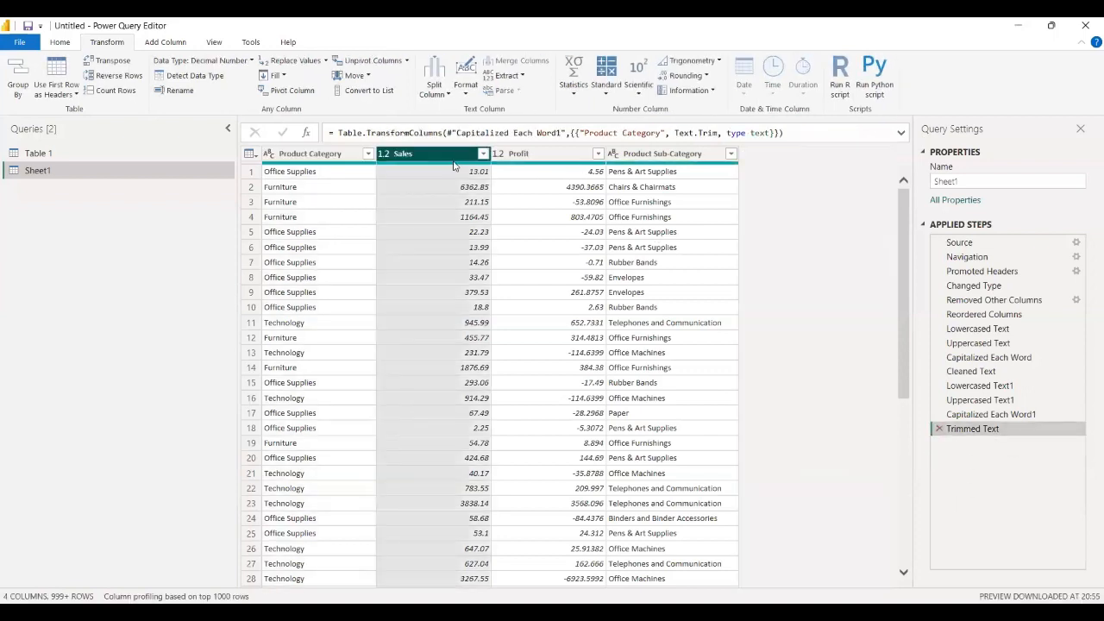
pyautogui.rightClick(445, 156)
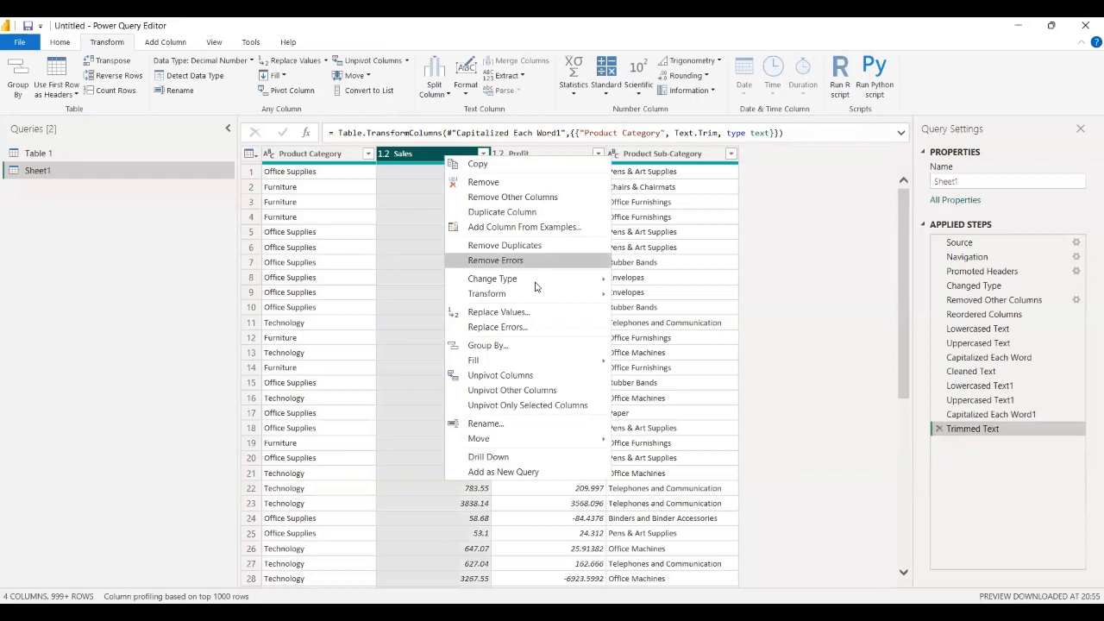
pyautogui.click(526, 213)
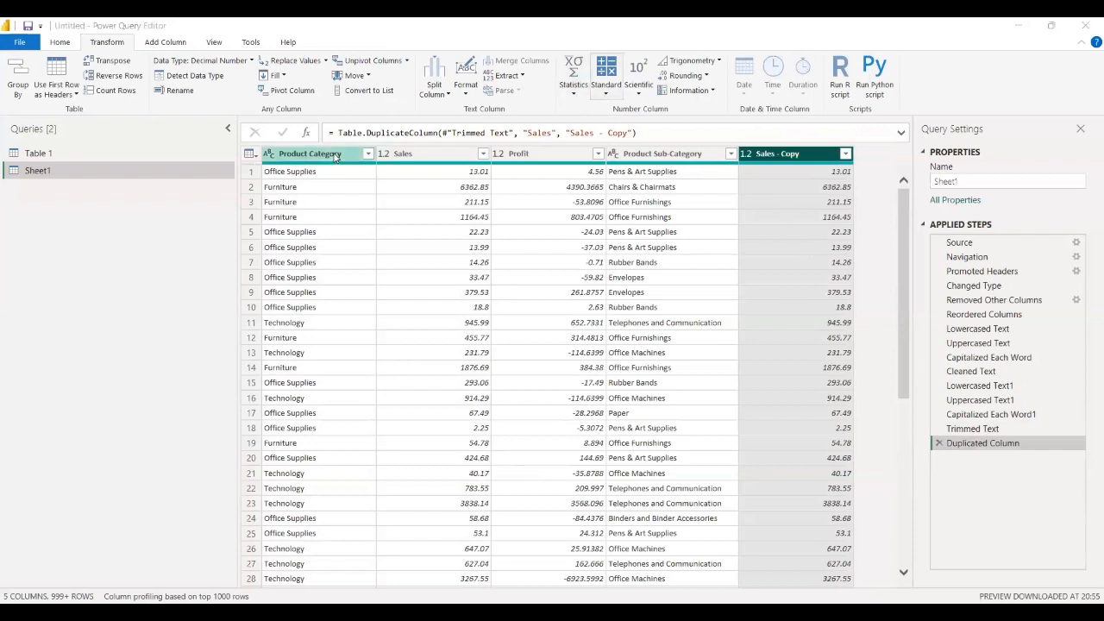
# Parse the Product Category column as JSON, and delete that parsing step.
pyautogui.click(335, 156)
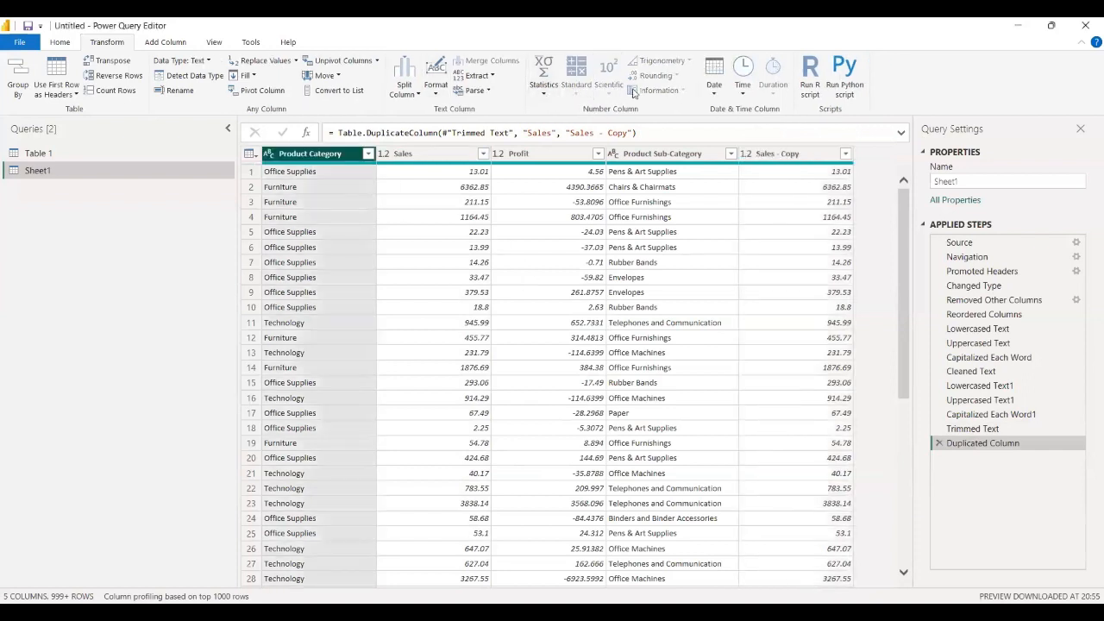
pyautogui.click(766, 160)
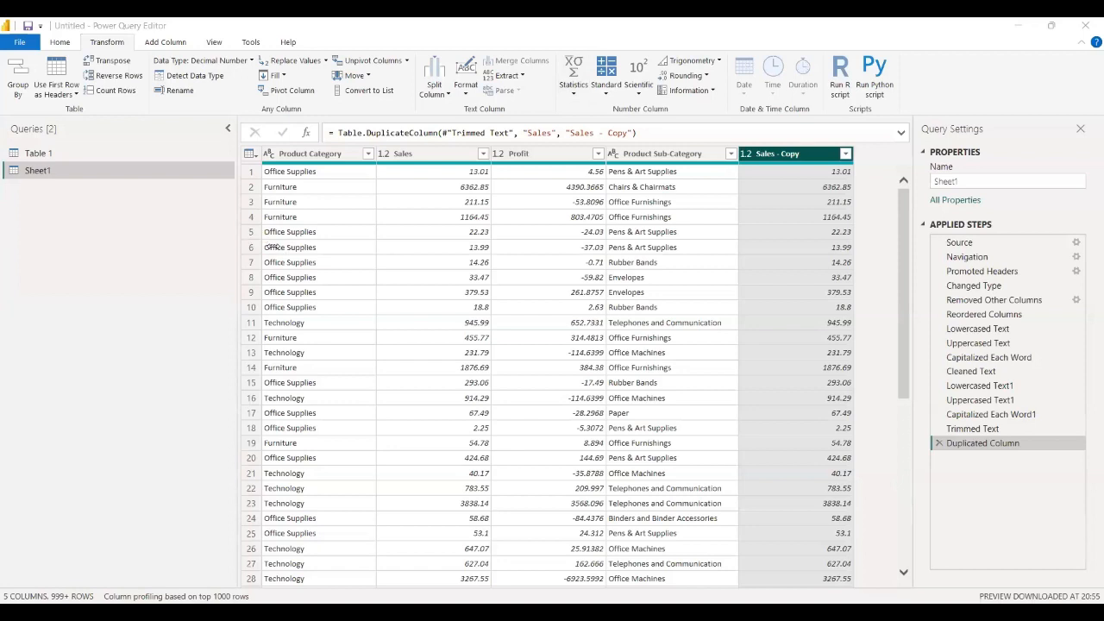
pyautogui.click(449, 156)
pyautogui.click(318, 179)
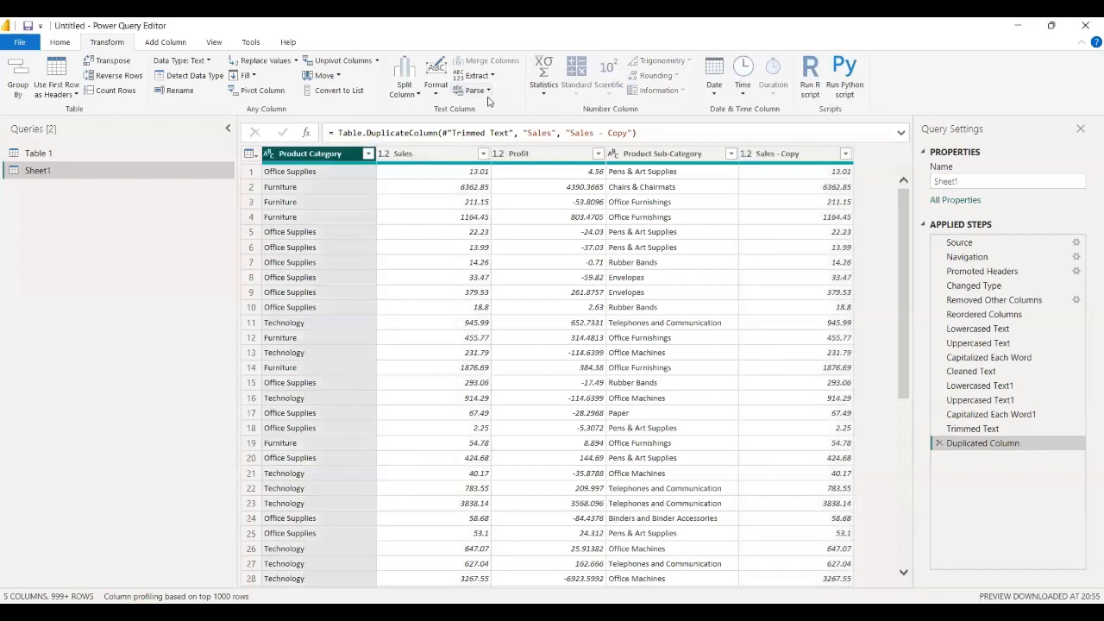
pyautogui.click(483, 91)
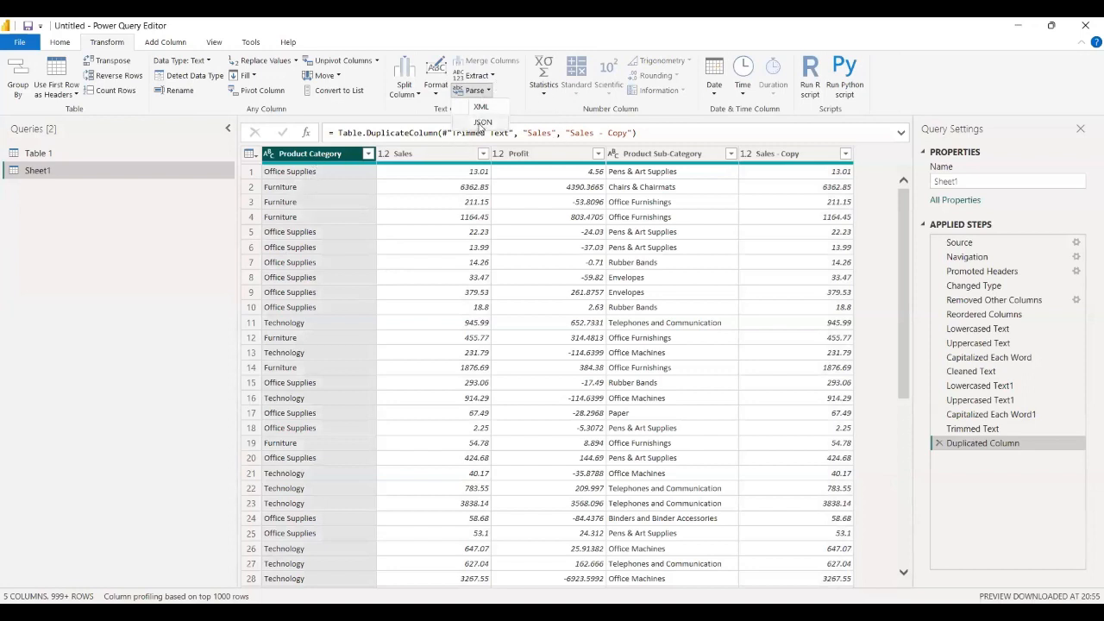
pyautogui.click(481, 124)
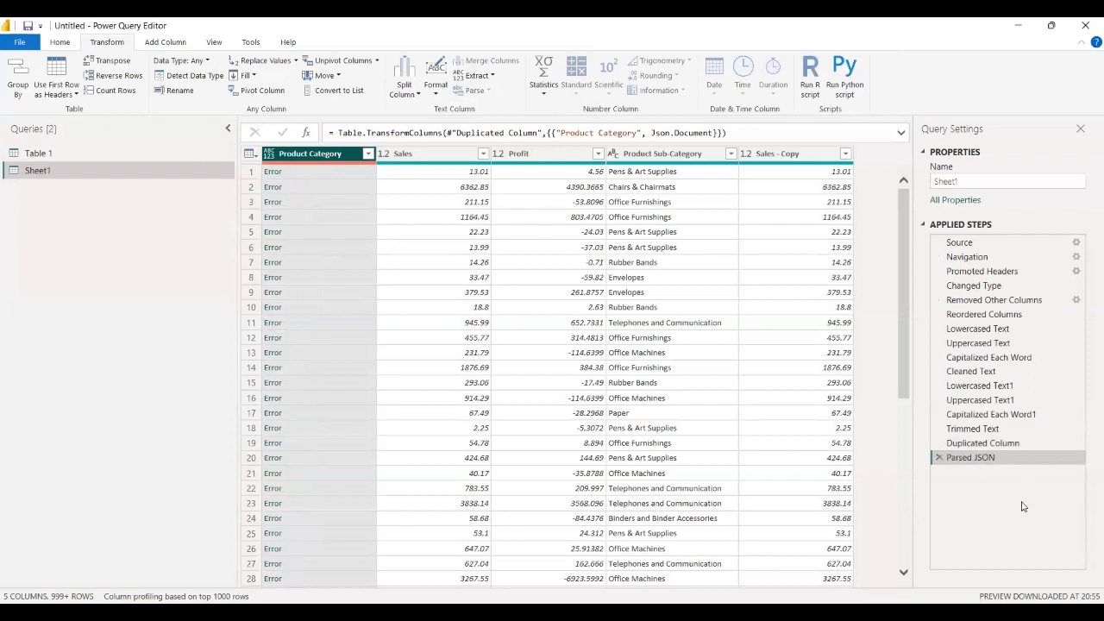
pyautogui.click(939, 457)
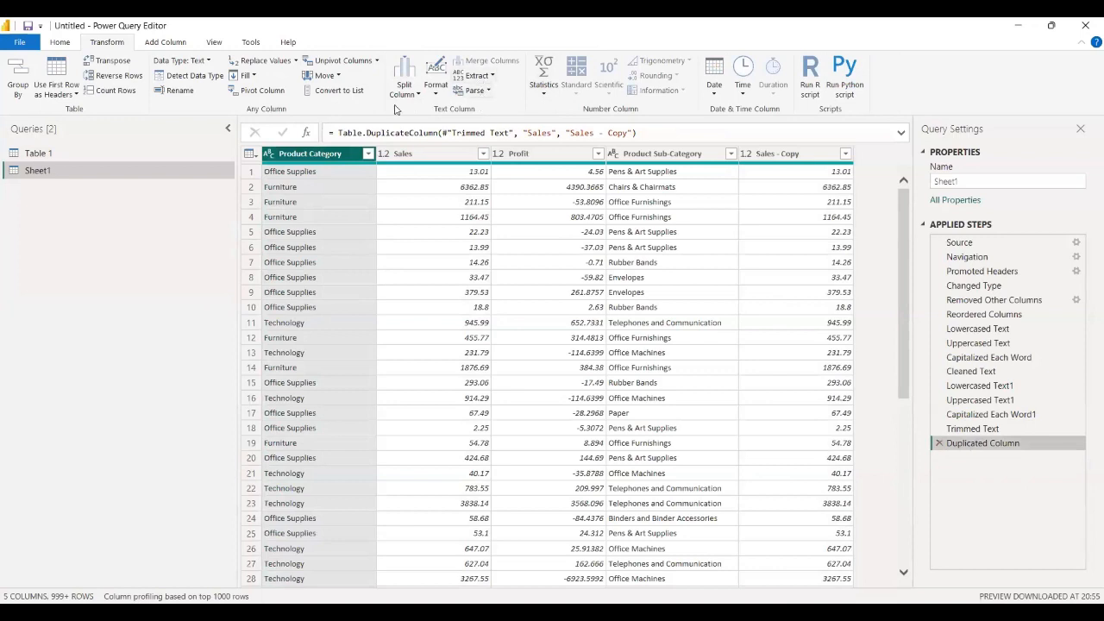
# Calculate the sum of the Sales - Copy column, and delete that calculation step.
pyautogui.click(414, 155)
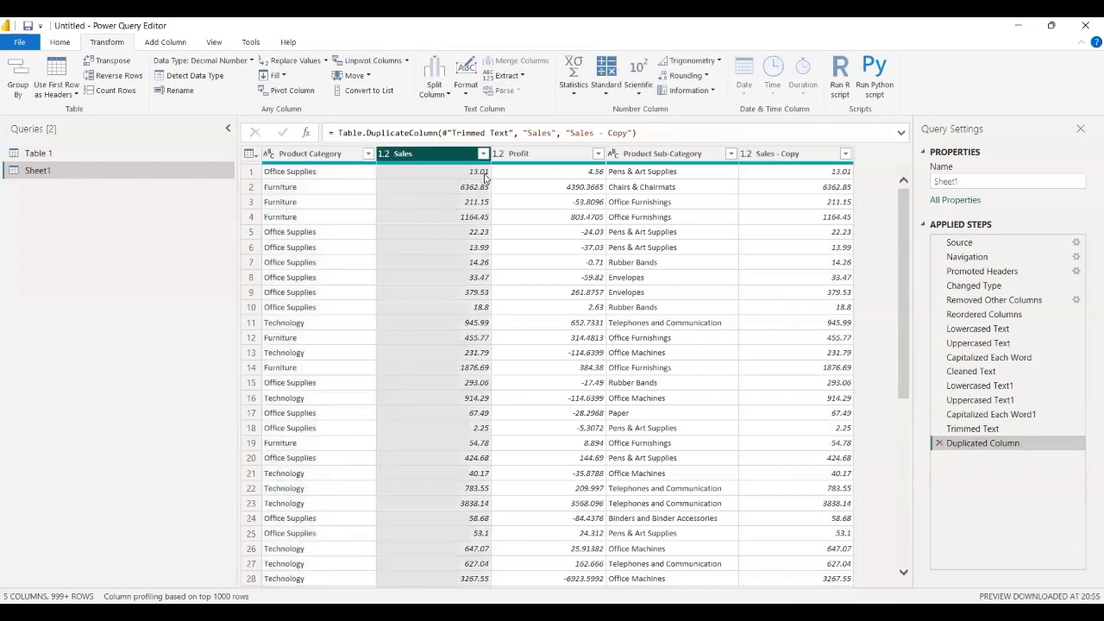
pyautogui.press('Right')
pyautogui.press('Right')
pyautogui.press('Right')
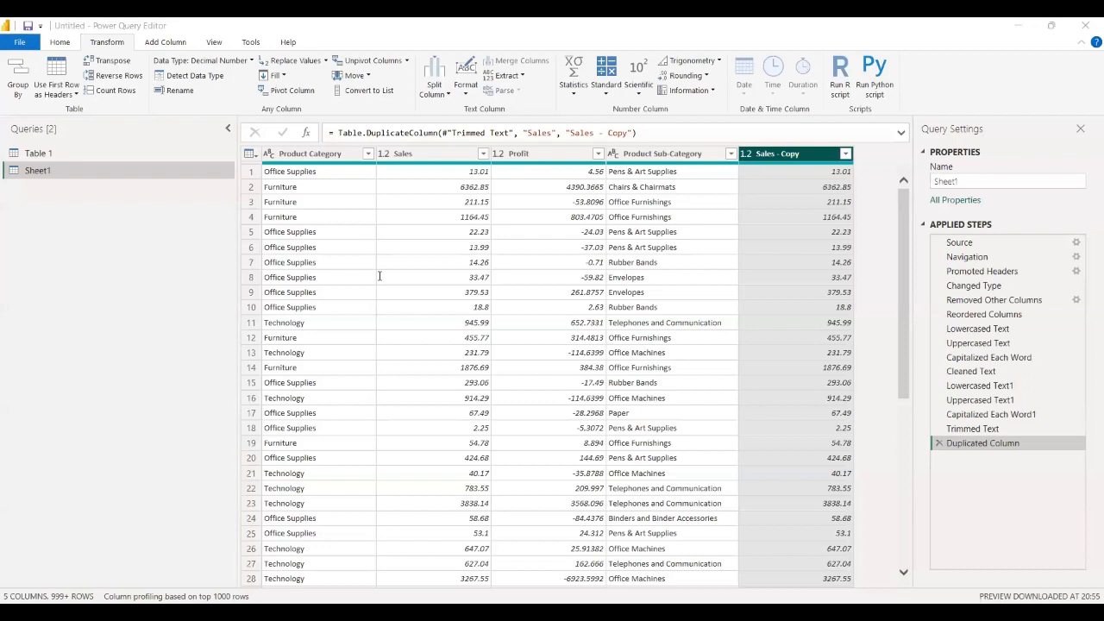
pyautogui.click(542, 107)
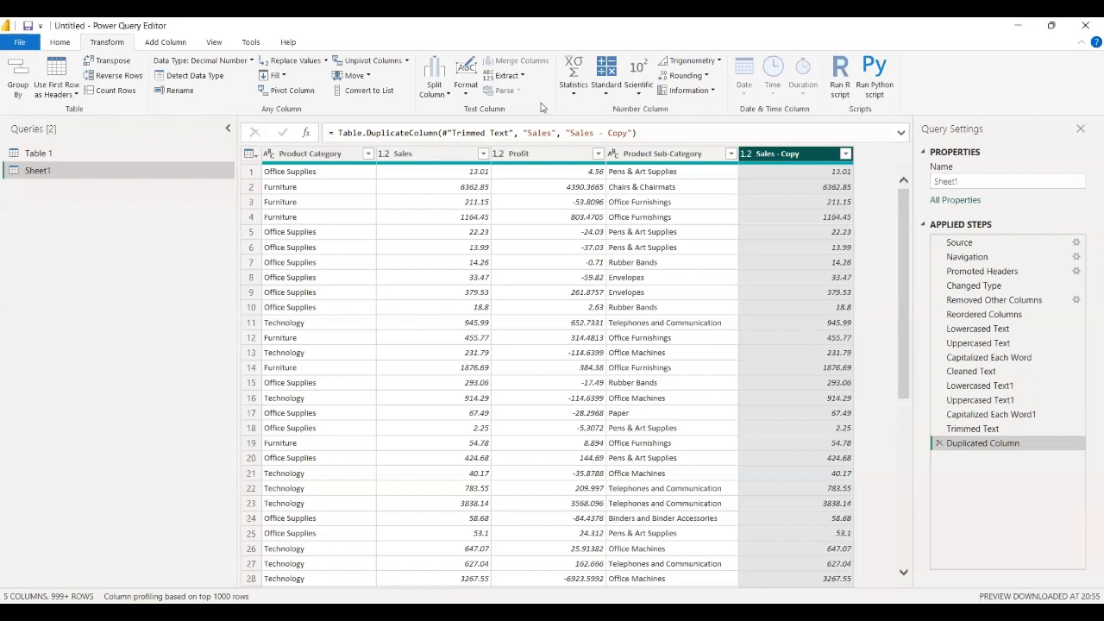
pyautogui.click(573, 82)
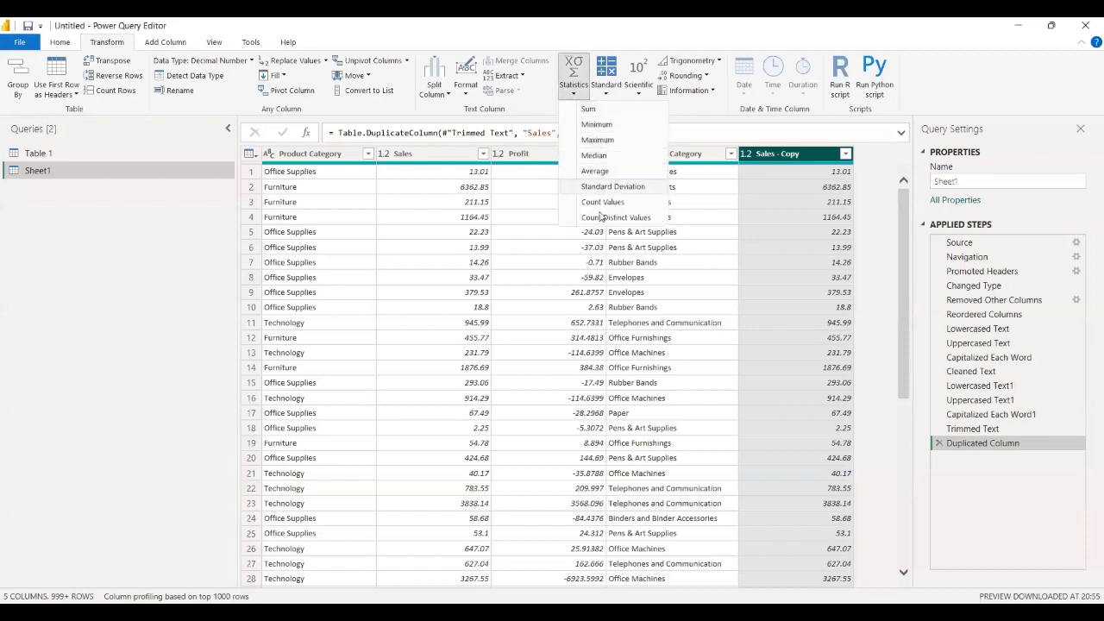
pyautogui.click(618, 108)
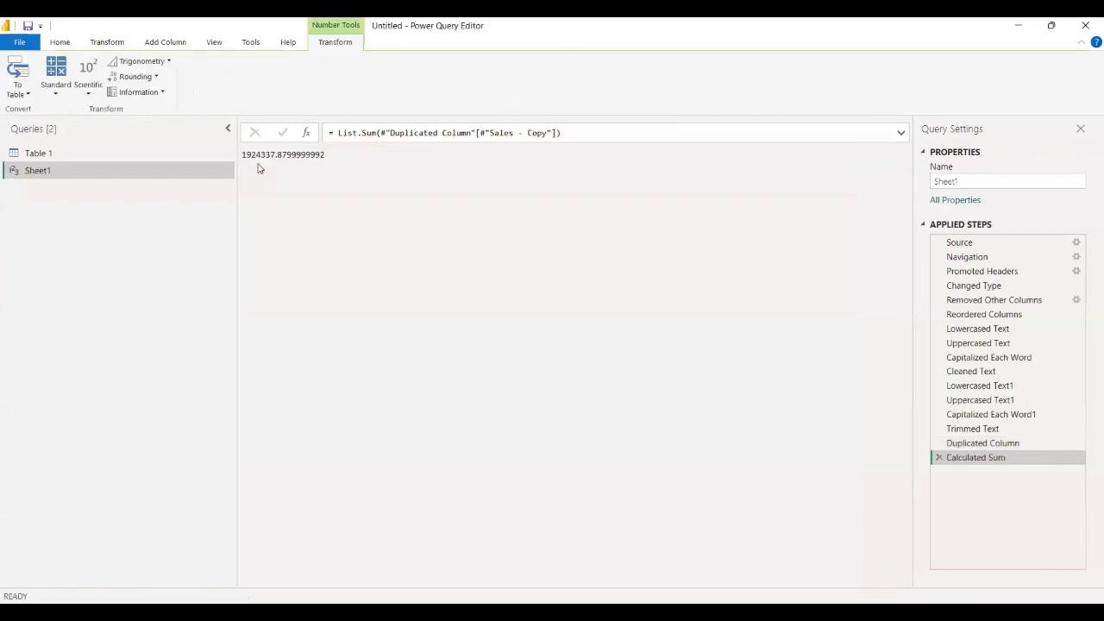
pyautogui.moveTo(331, 161); pyautogui.dragTo(197, 165)
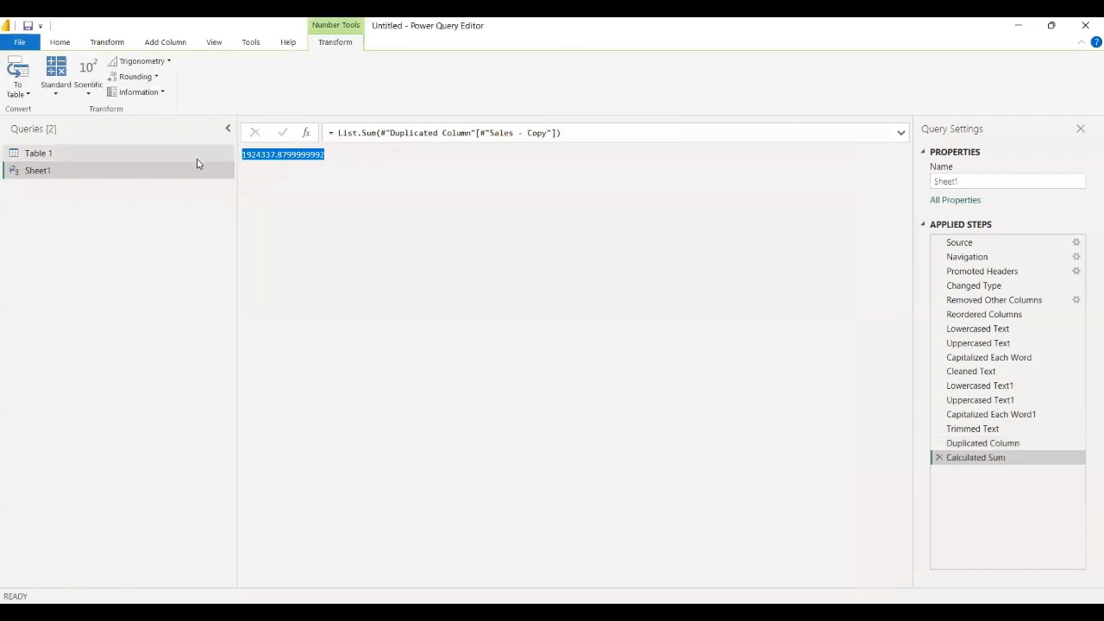
pyautogui.click(938, 458)
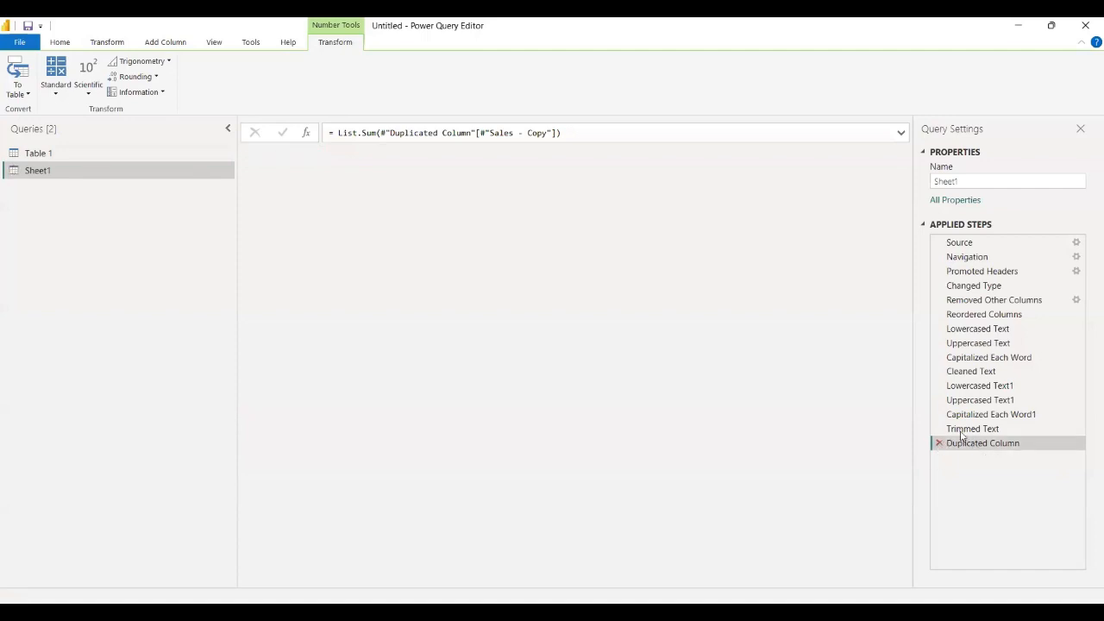
# Calculate the median of the Sales - Copy column, and delete the median step.
pyautogui.click(776, 156)
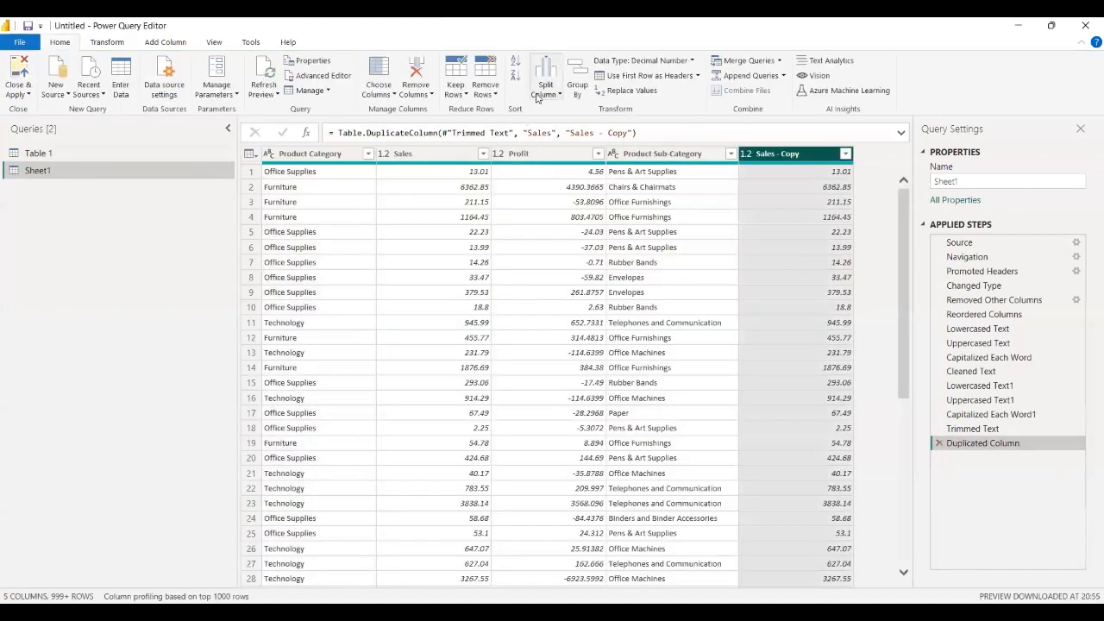
pyautogui.click(107, 41)
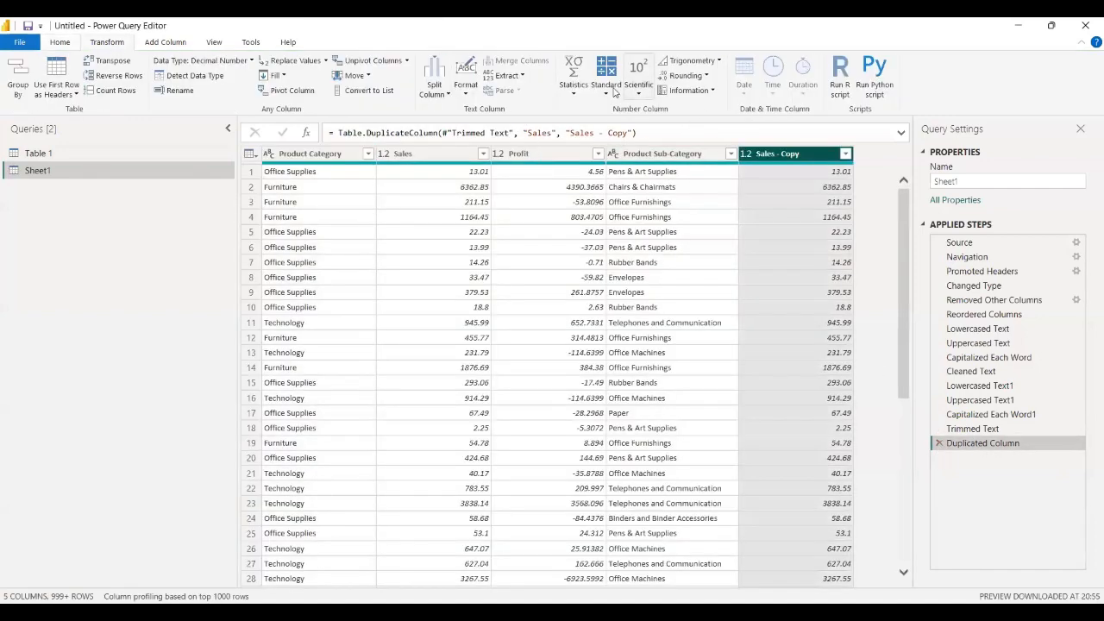
pyautogui.click(573, 85)
pyautogui.click(595, 156)
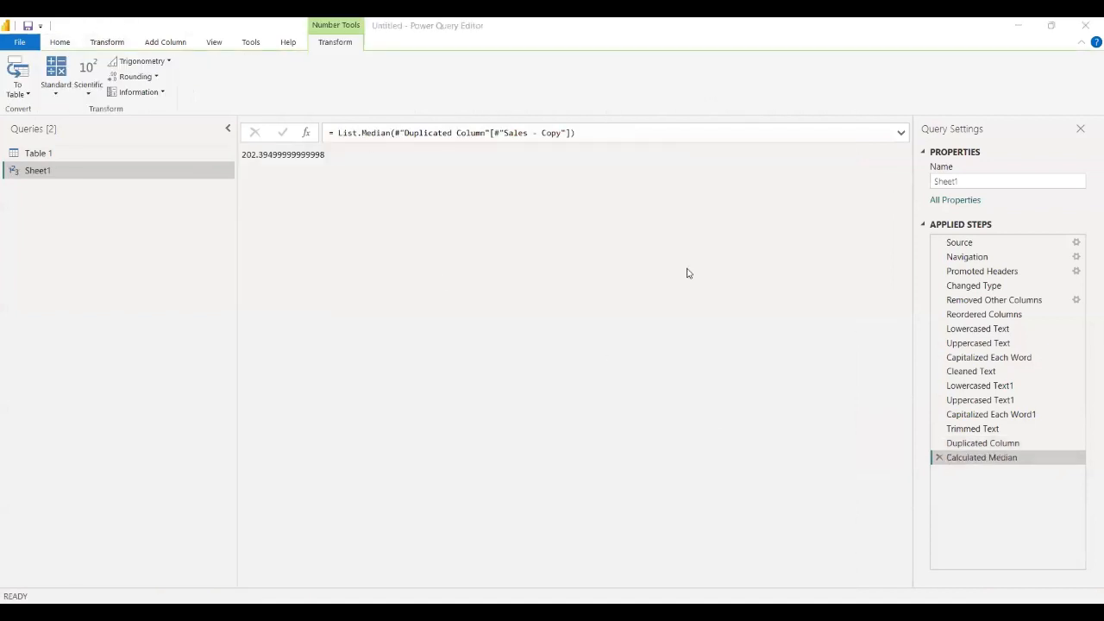
pyautogui.click(939, 457)
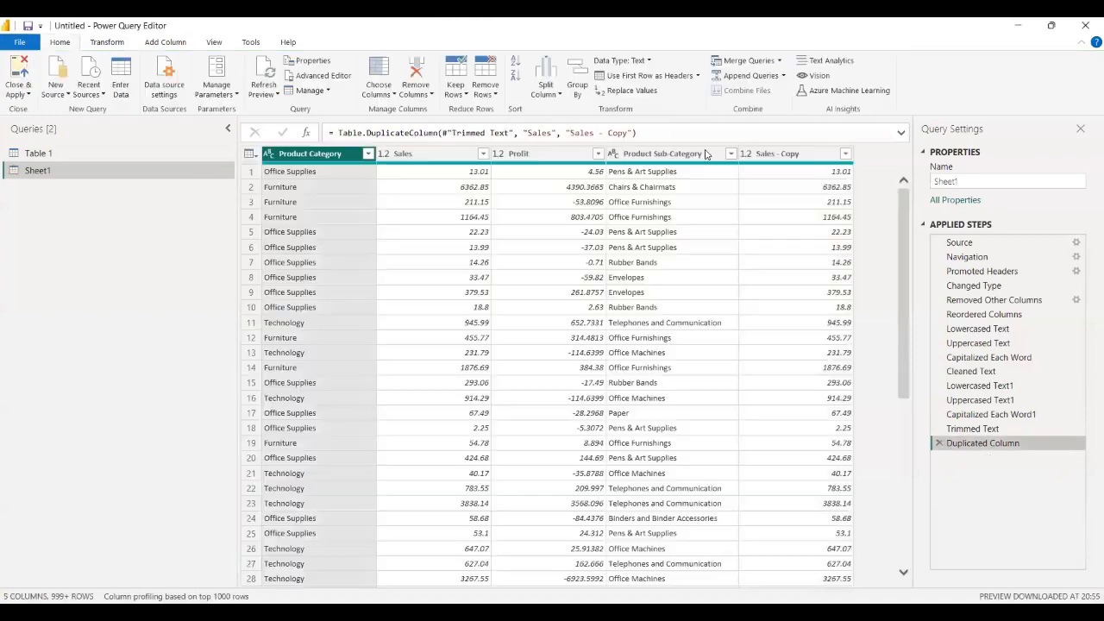
# Calculate the maximum of the Sales - Copy column, and delete the maximum step.
pyautogui.click(793, 154)
pyautogui.click(107, 42)
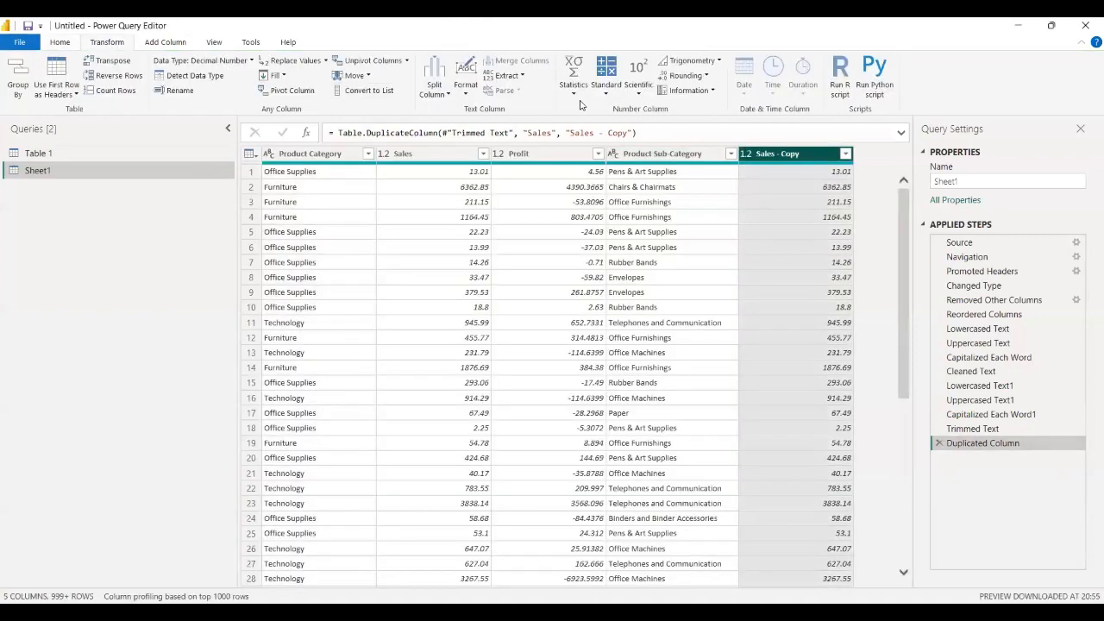
pyautogui.click(573, 76)
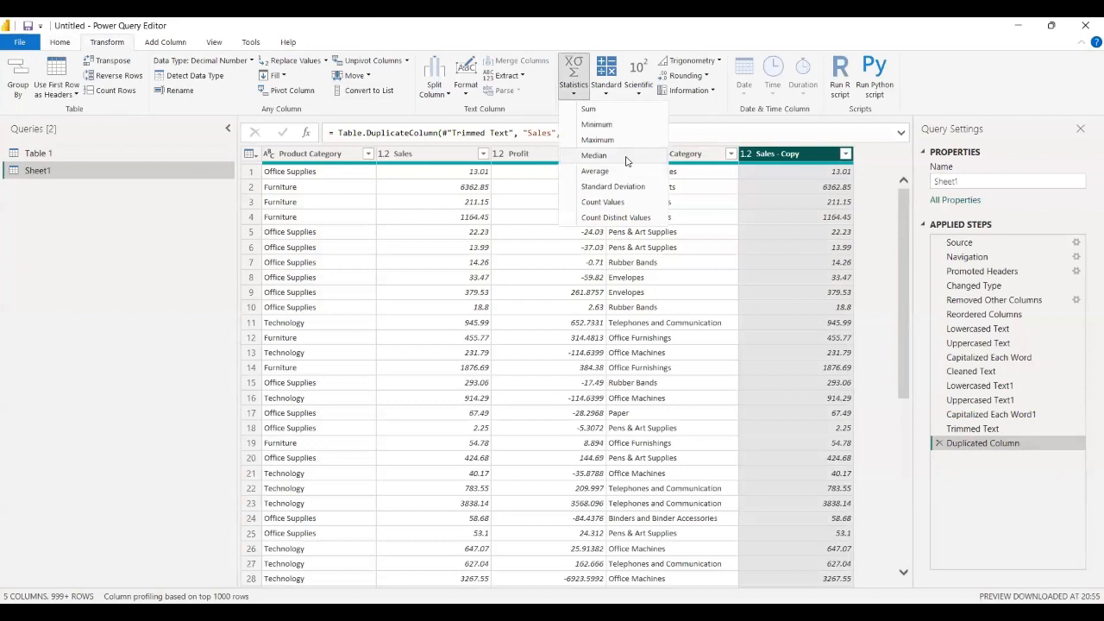
pyautogui.click(625, 141)
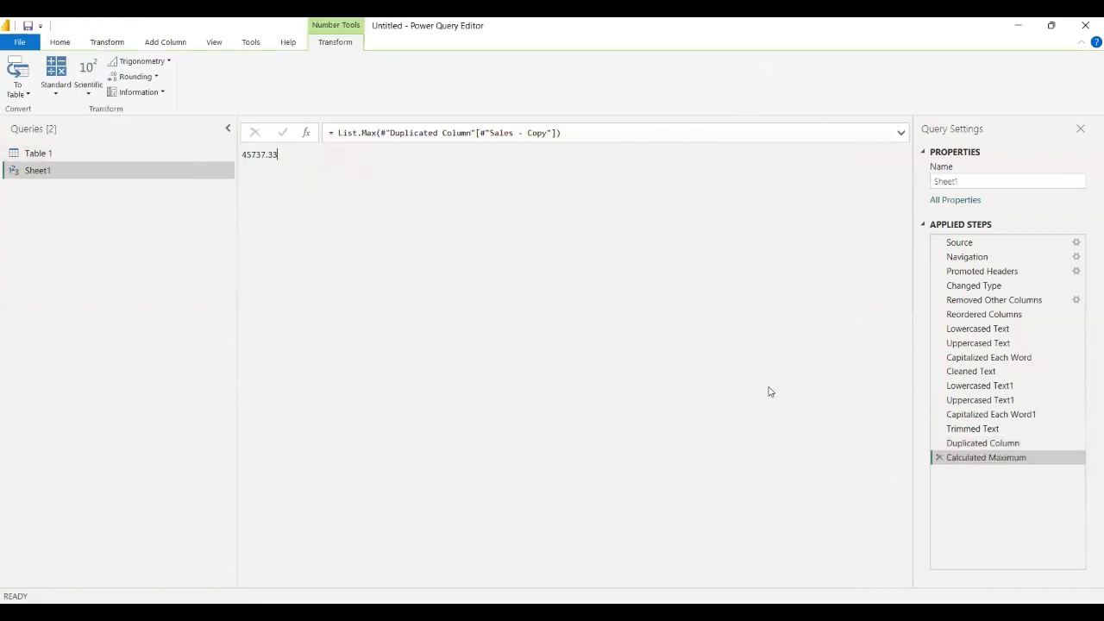
pyautogui.click(939, 457)
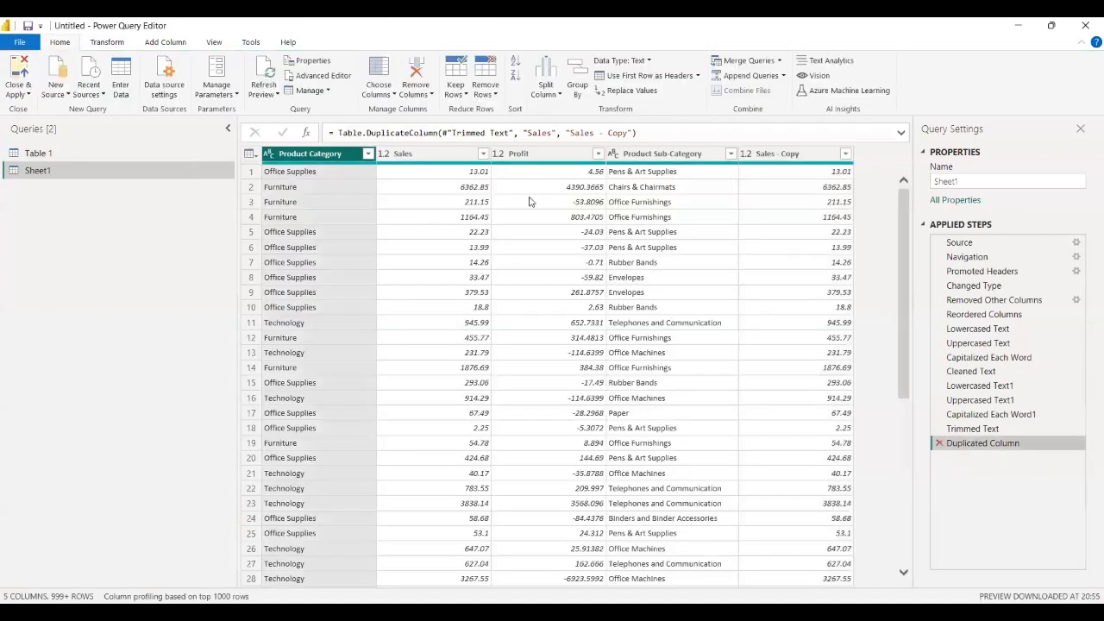
# Count the values in the Sales - Copy column, and delete the count step.
pyautogui.click(741, 156)
pyautogui.click(109, 43)
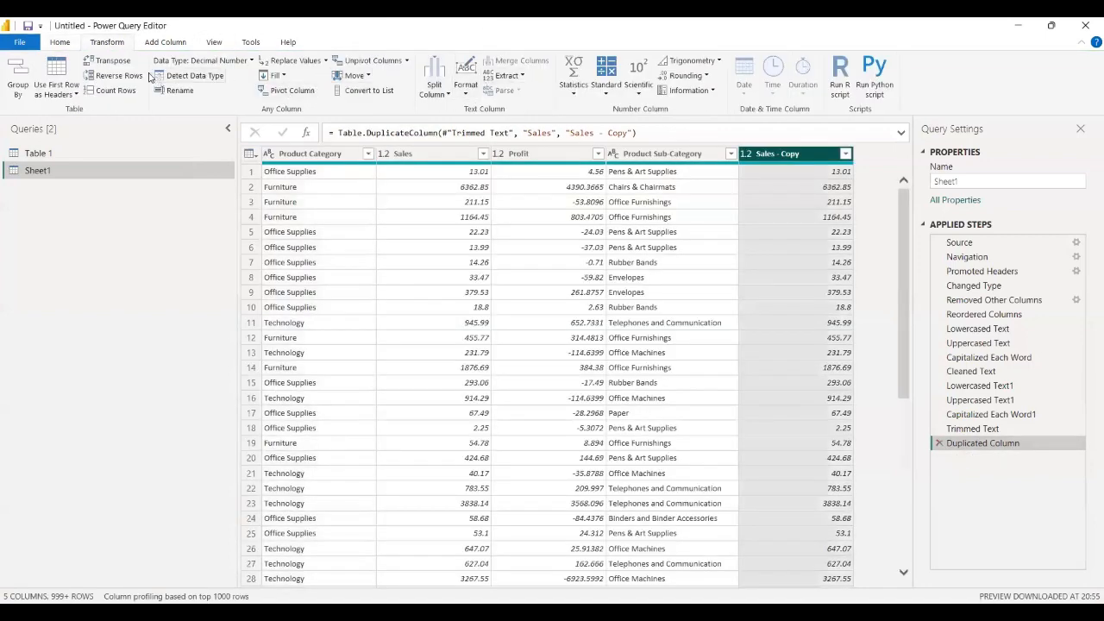
pyautogui.click(577, 95)
pyautogui.click(629, 203)
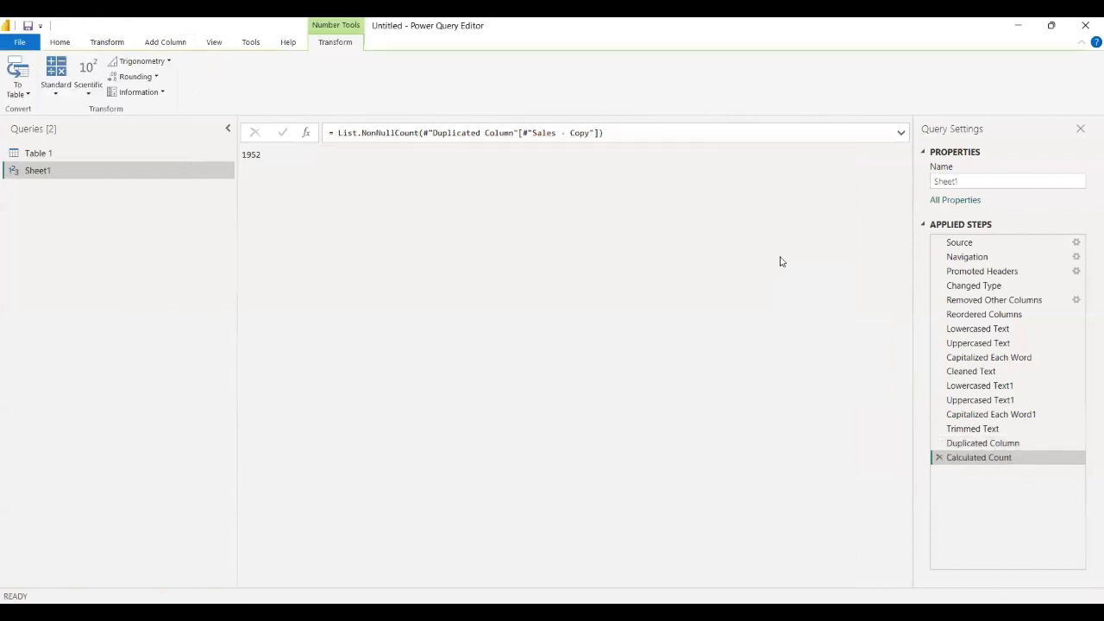
pyautogui.click(244, 157)
pyautogui.click(939, 458)
pyautogui.click(780, 153)
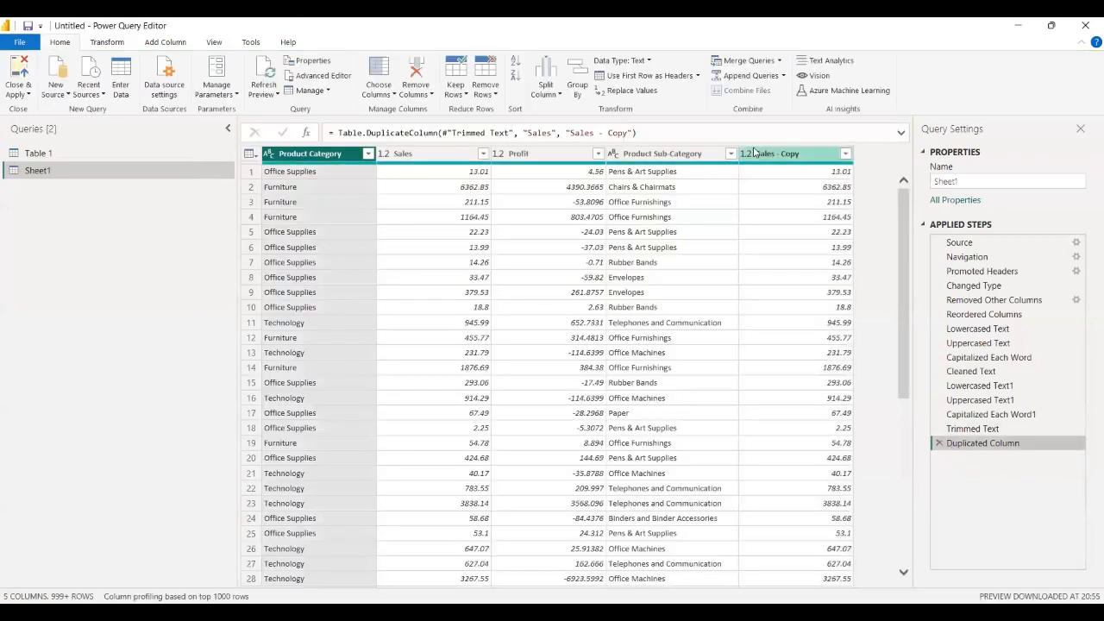
pyautogui.click(107, 42)
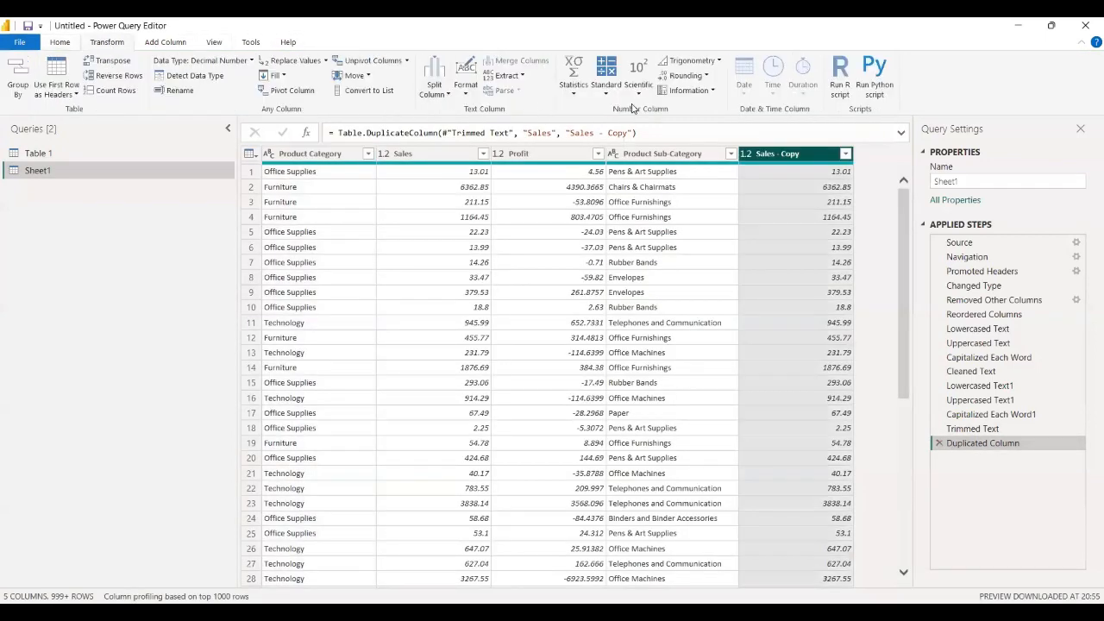
pyautogui.click(606, 86)
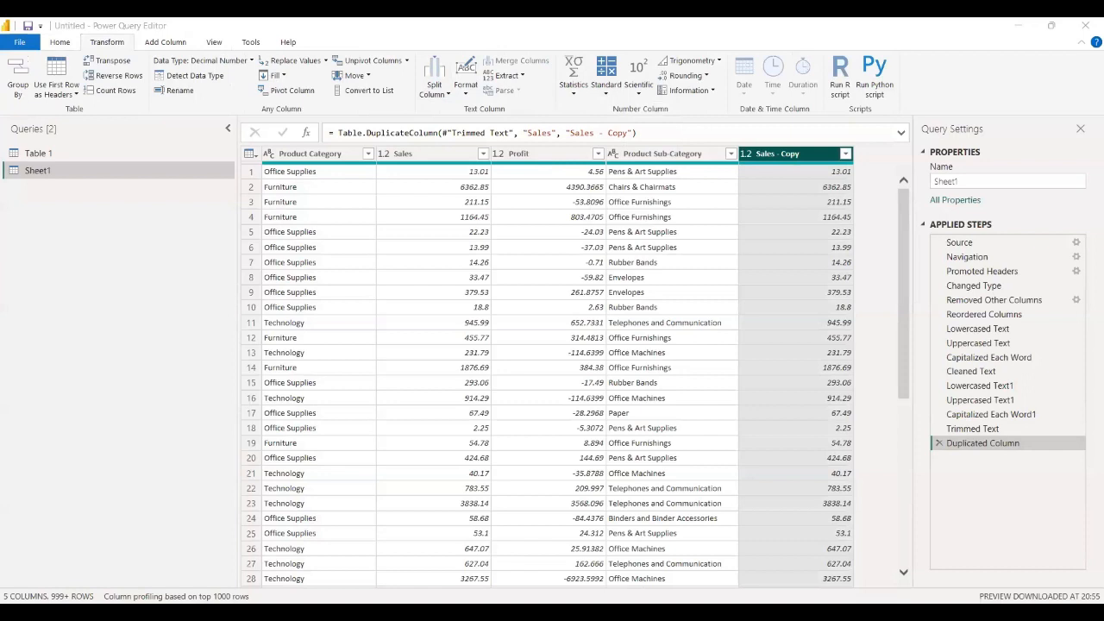
pyautogui.click(606, 97)
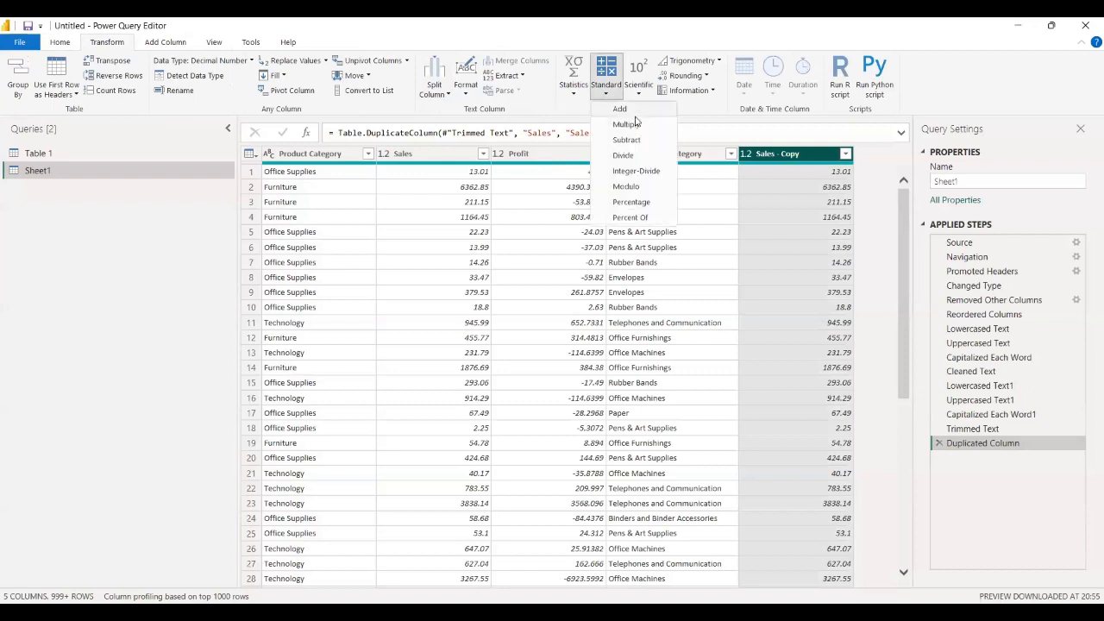
pyautogui.click(621, 109)
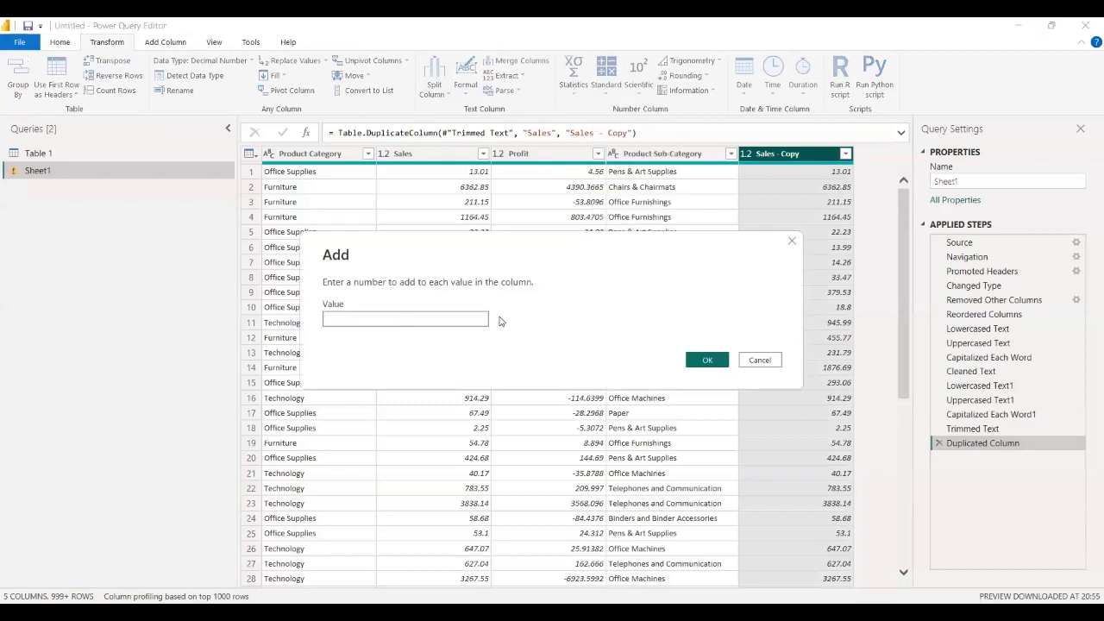
pyautogui.click(758, 365)
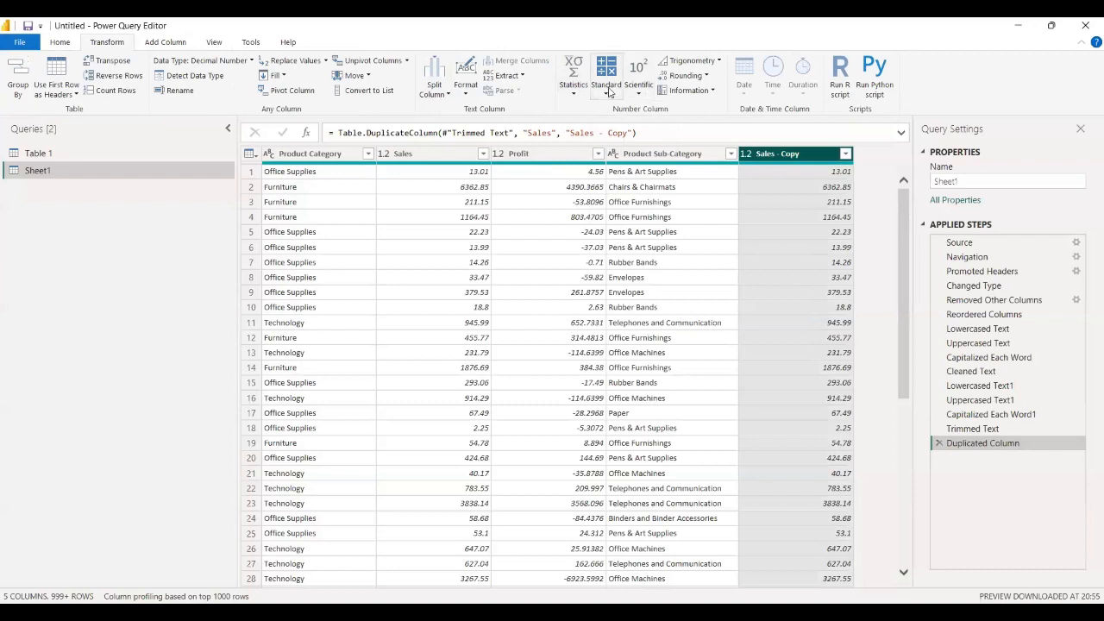
# Multiply each value in the Sales - Copy column by 100.
pyautogui.click(608, 91)
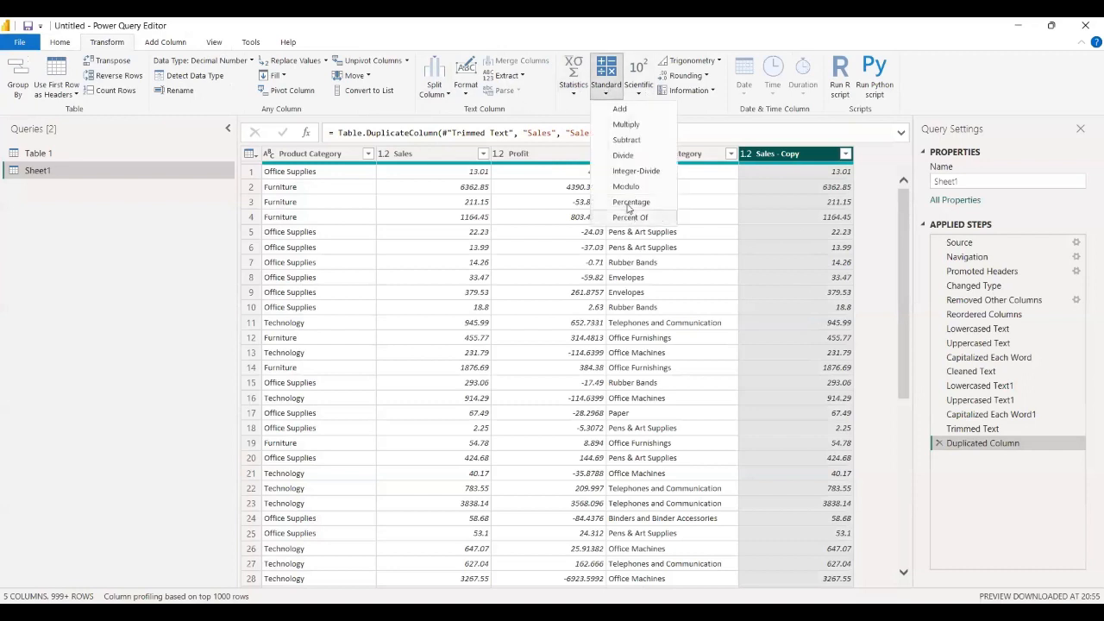
pyautogui.click(639, 95)
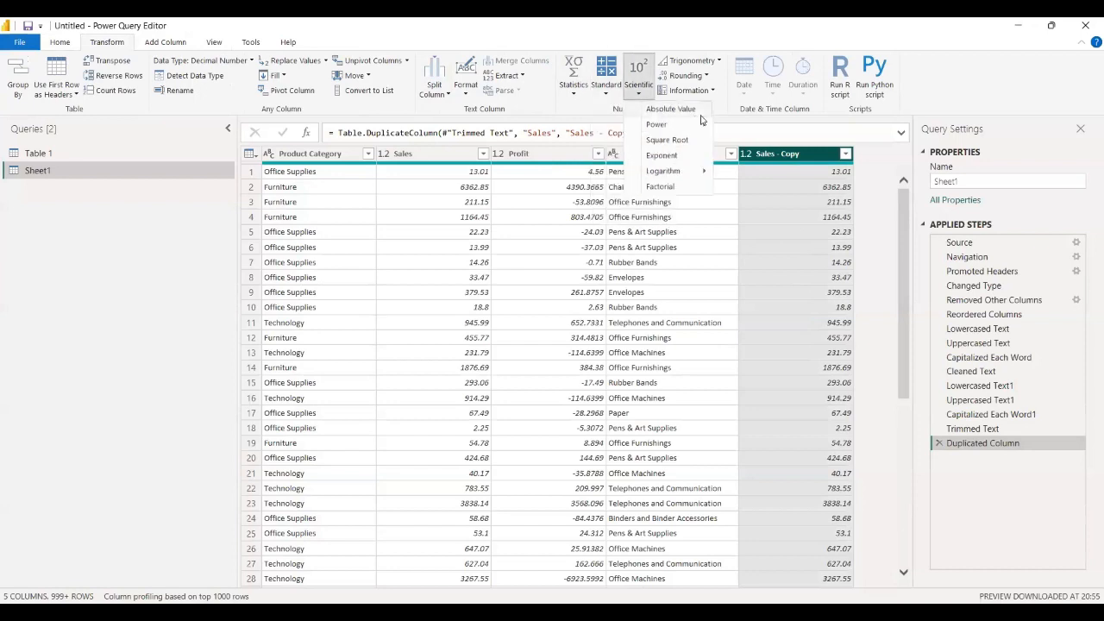
pyautogui.click(603, 90)
pyautogui.click(639, 125)
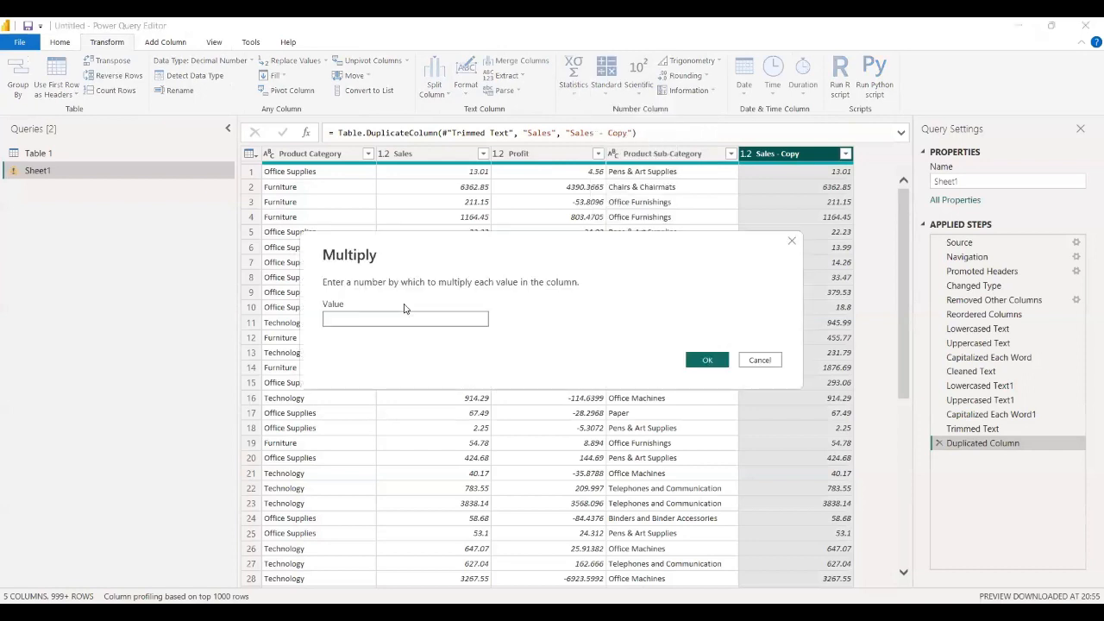
pyautogui.write('100')
pyautogui.click(712, 360)
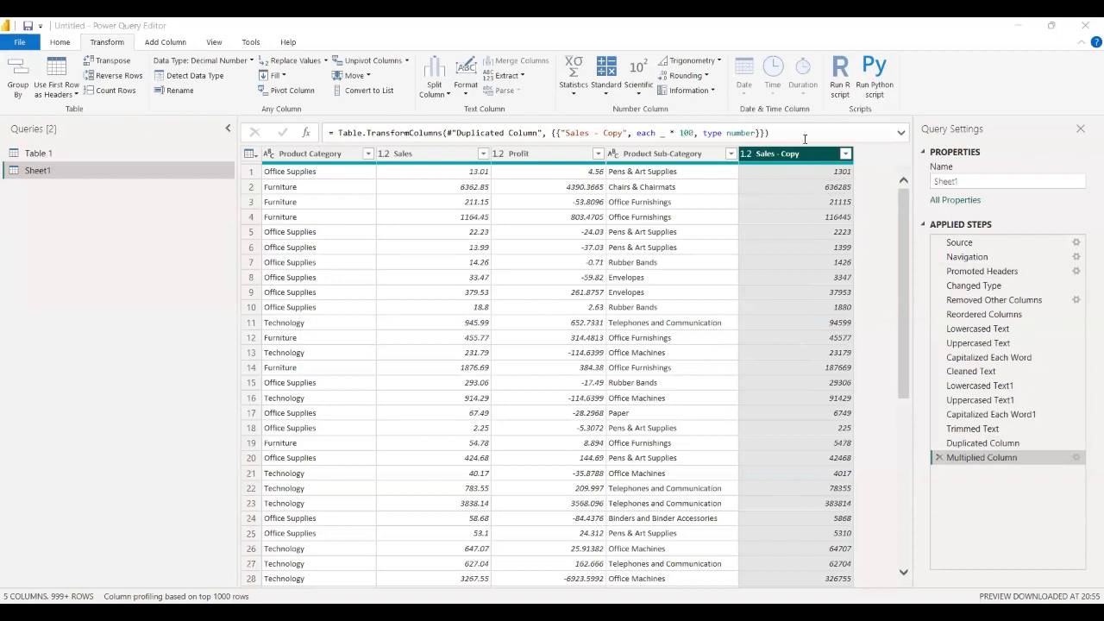
# Apply Modulo with a value of 10 to the Sales - Copy column.
pyautogui.click(605, 86)
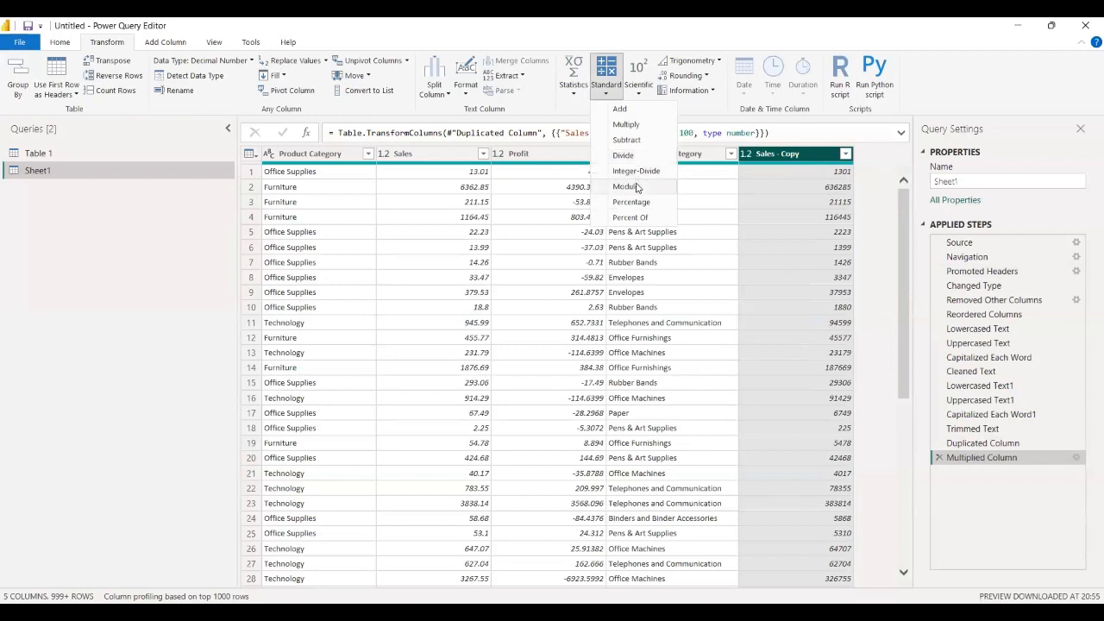
pyautogui.click(639, 188)
pyautogui.write('10')
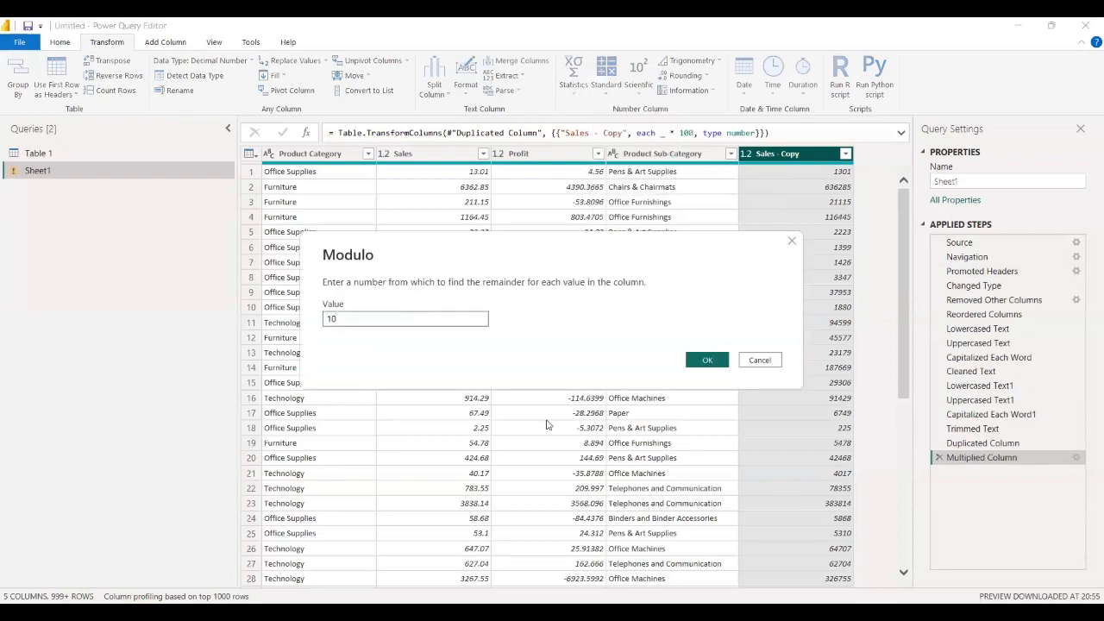
pyautogui.click(718, 361)
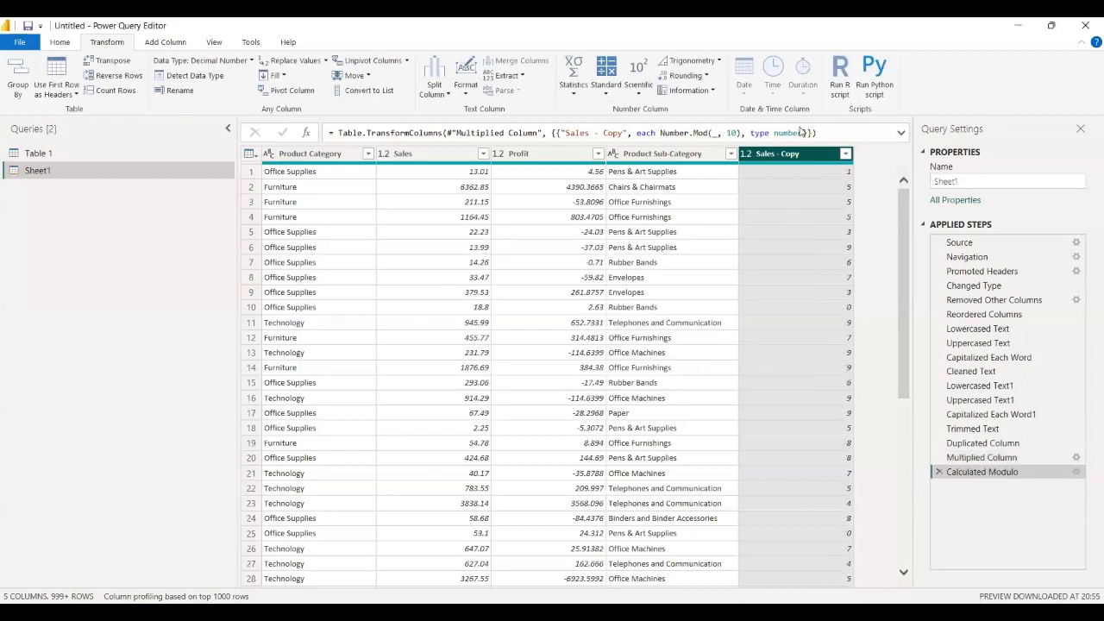
# Delete the multiplication and modulo steps from the applied steps of Sheet1.
pyautogui.click(937, 457)
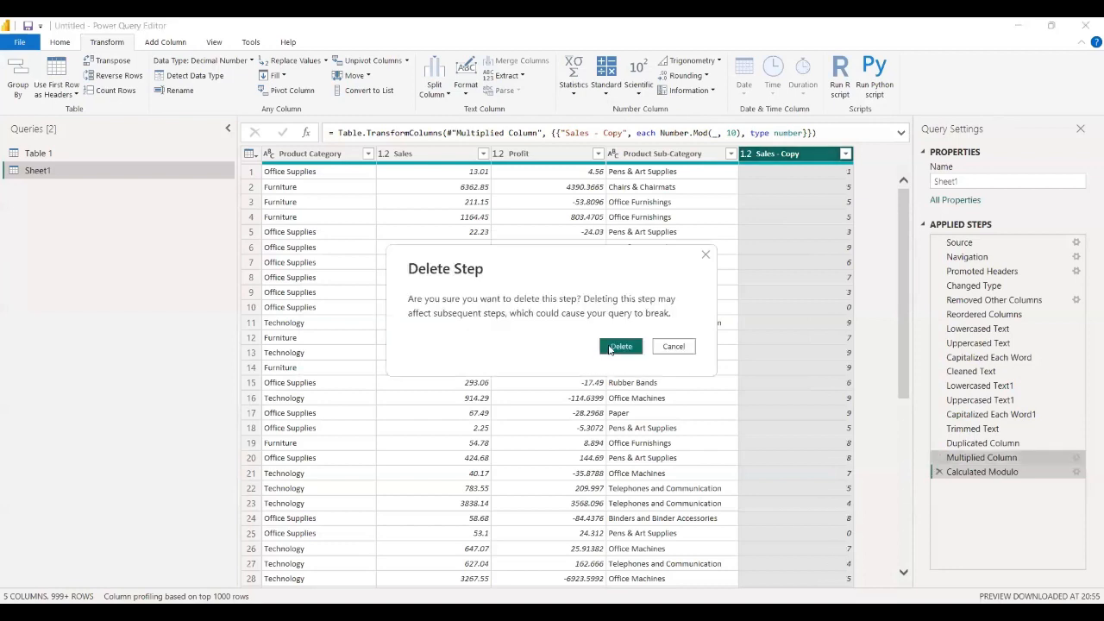
pyautogui.click(615, 348)
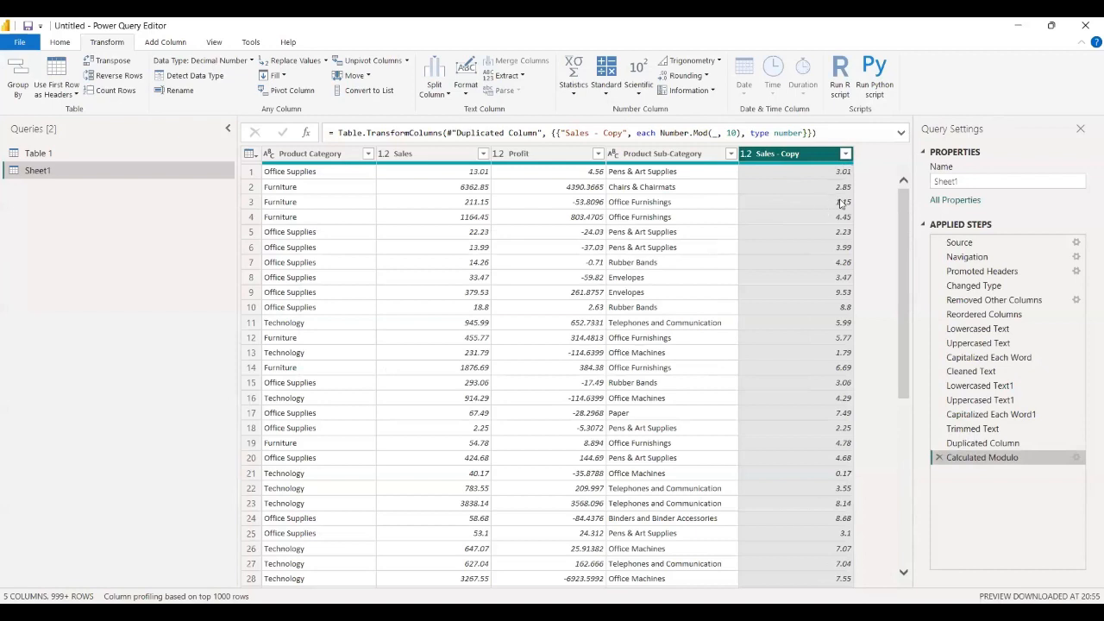
pyautogui.click(938, 457)
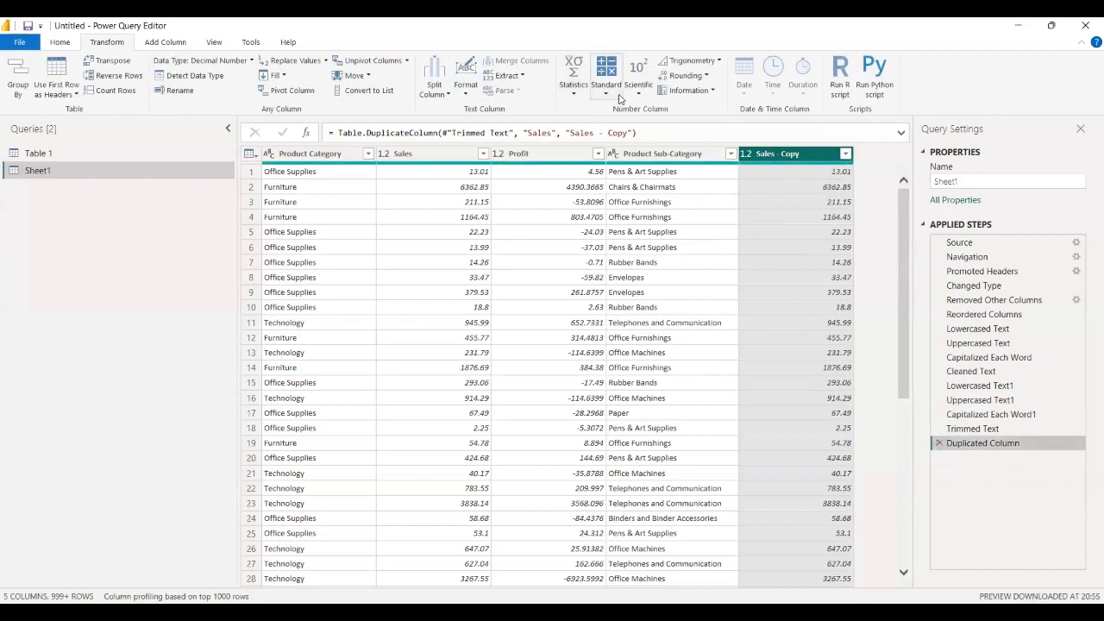
pyautogui.click(649, 97)
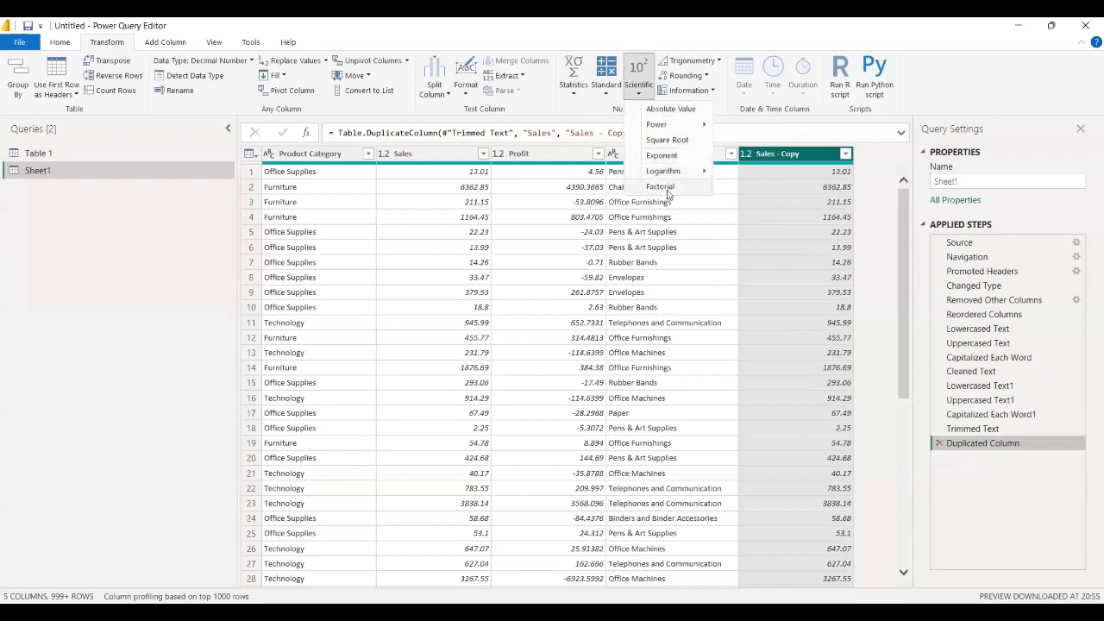
pyautogui.click(649, 97)
pyautogui.click(647, 97)
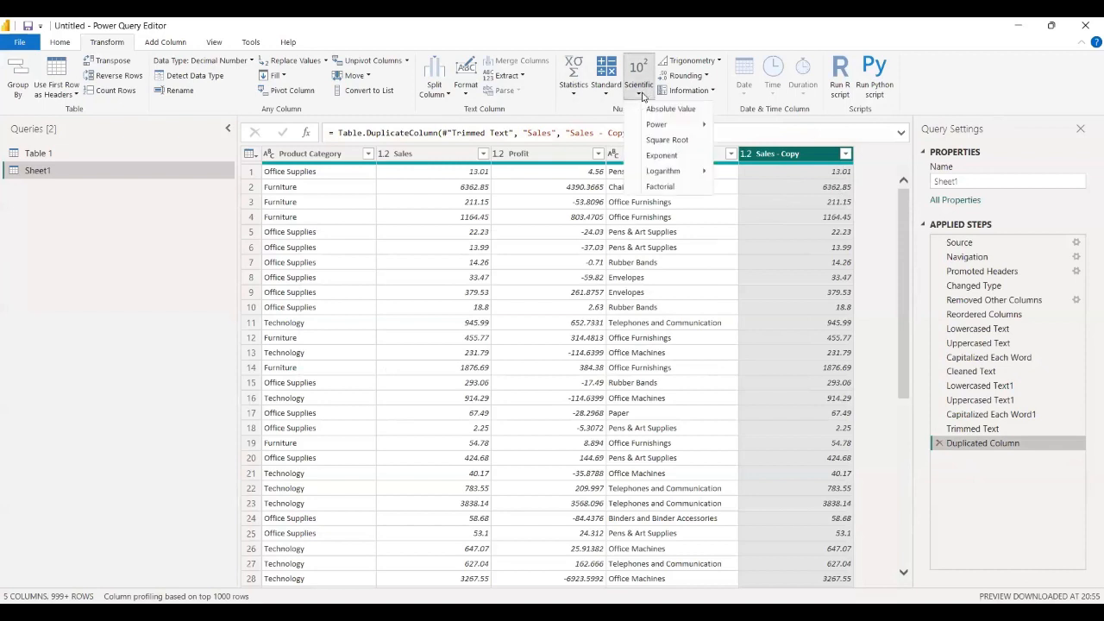
pyautogui.click(705, 78)
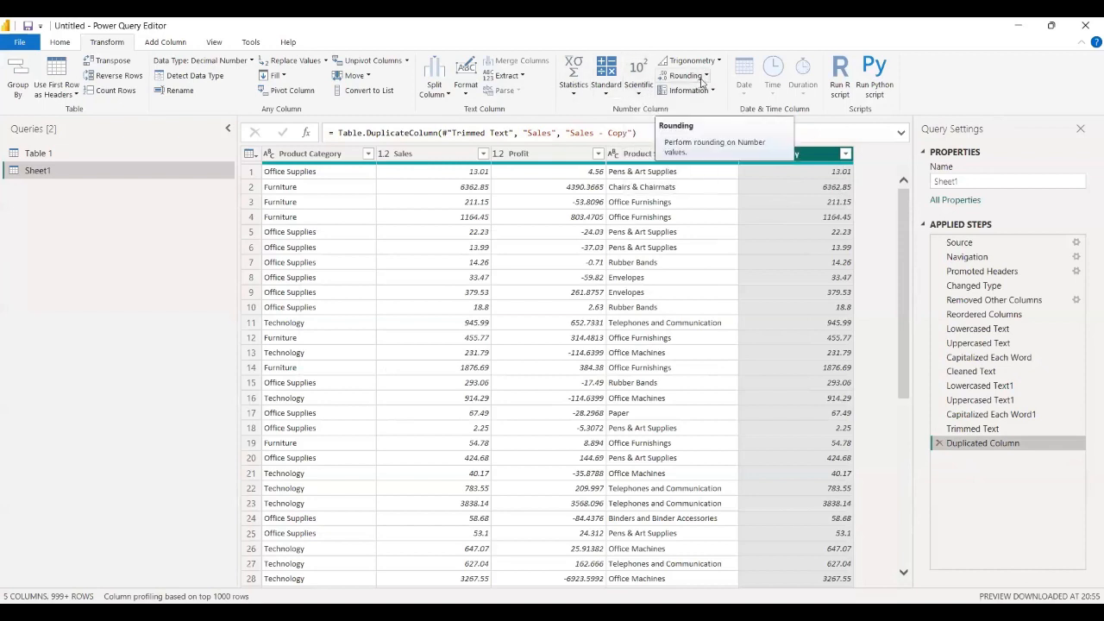
pyautogui.click(439, 173)
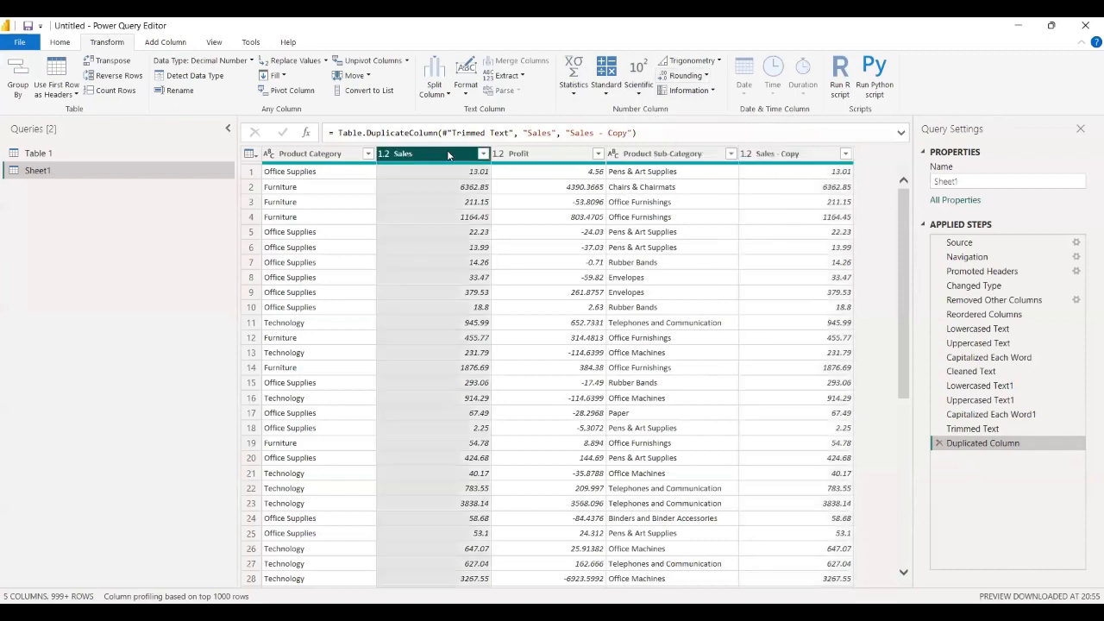
# Round the Sales - Copy column up to whole numbers, and delete the rounding-up step.
pyautogui.click(783, 156)
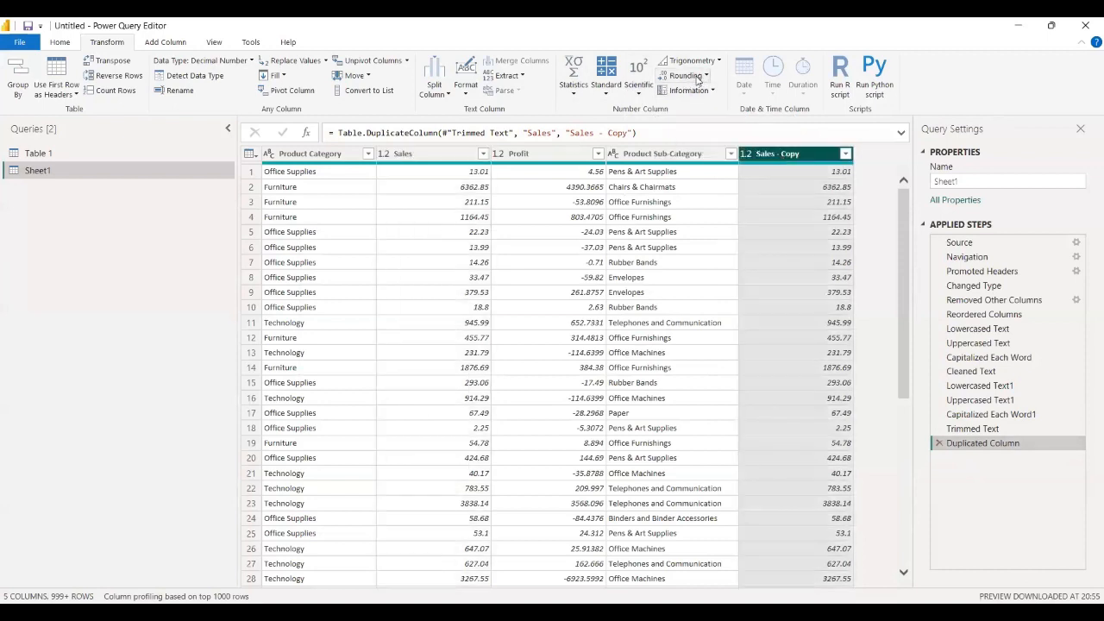
pyautogui.click(696, 76)
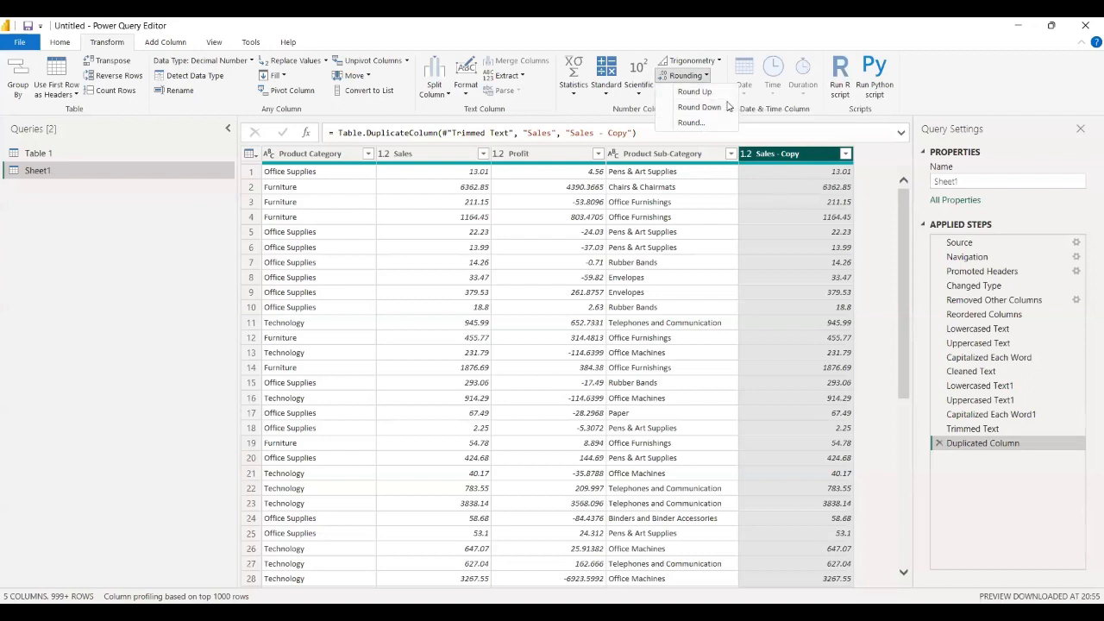
pyautogui.moveTo(804, 185)
pyautogui.mouseDown()
pyautogui.moveTo(862, 177)
pyautogui.moveTo(853, 192)
pyautogui.moveTo(818, 179)
pyautogui.mouseUp()
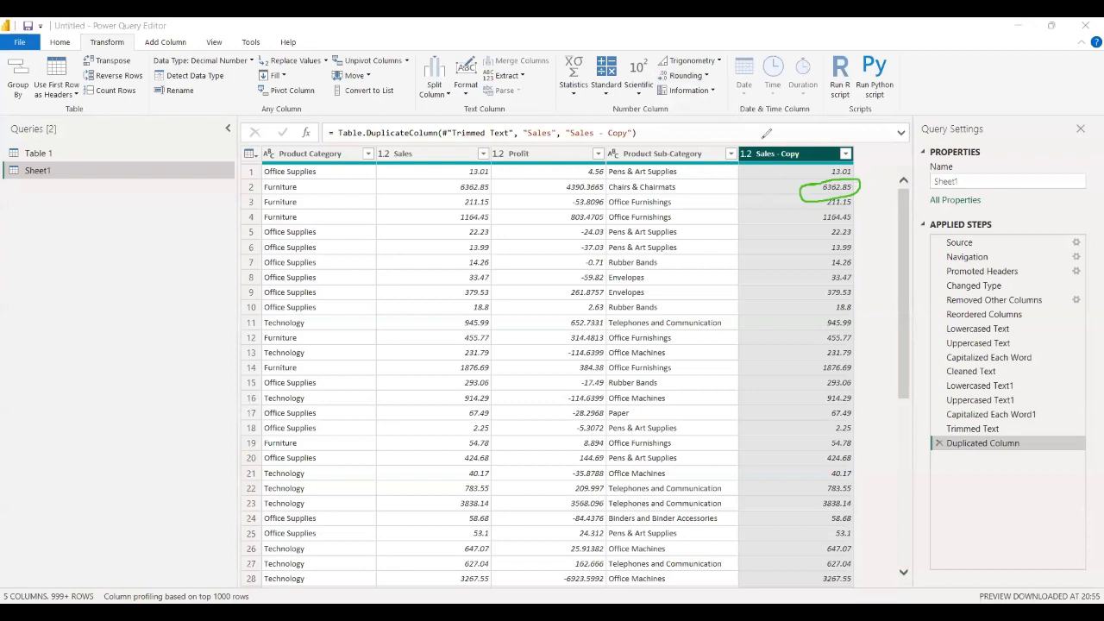
pyautogui.click(703, 78)
pyautogui.click(709, 94)
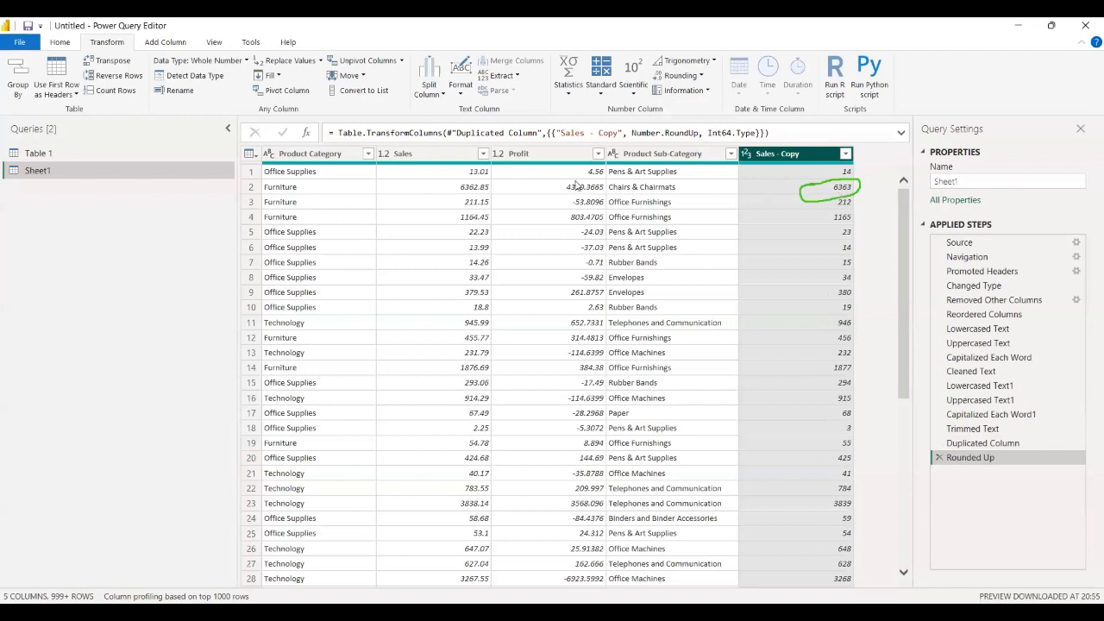
pyautogui.click(939, 457)
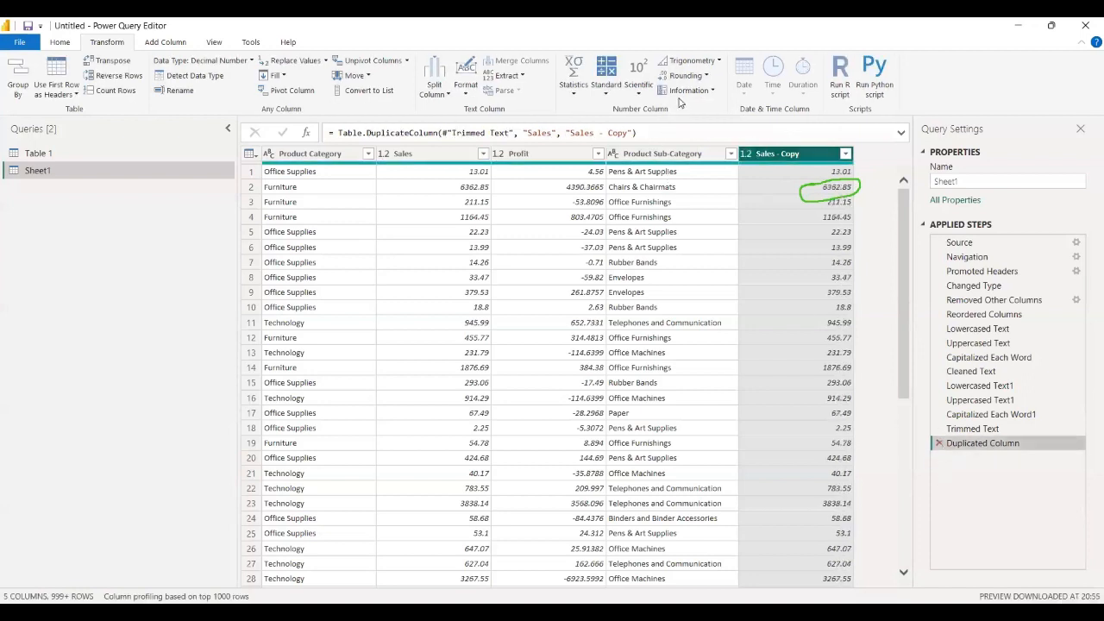
# Round the Sales - Copy column down to whole numbers, and delete the rounding-down step.
pyautogui.click(703, 78)
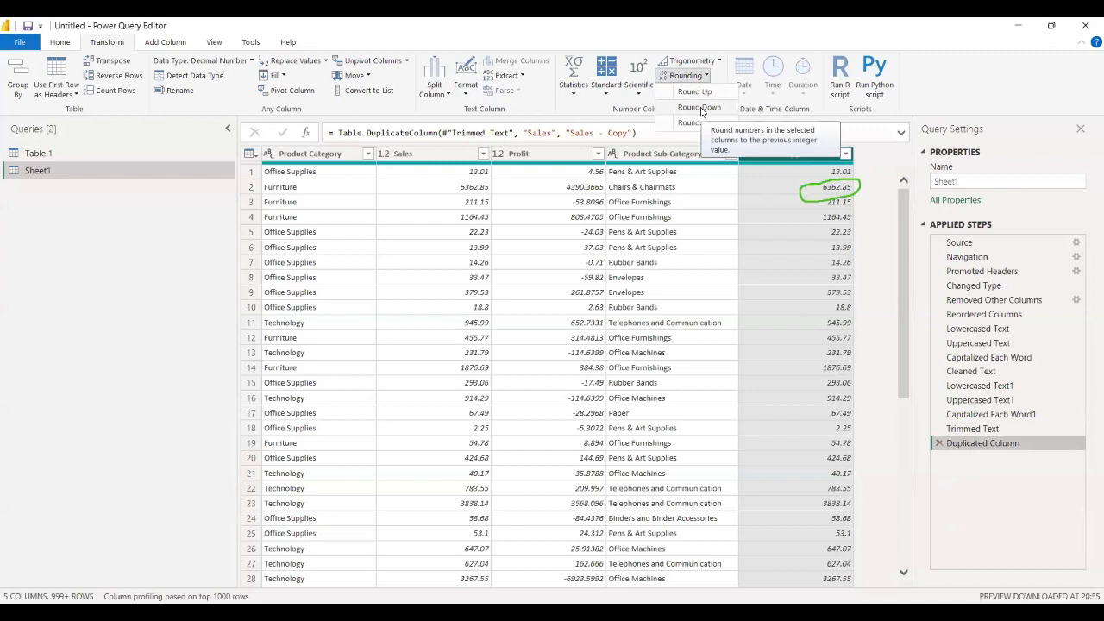
pyautogui.click(700, 107)
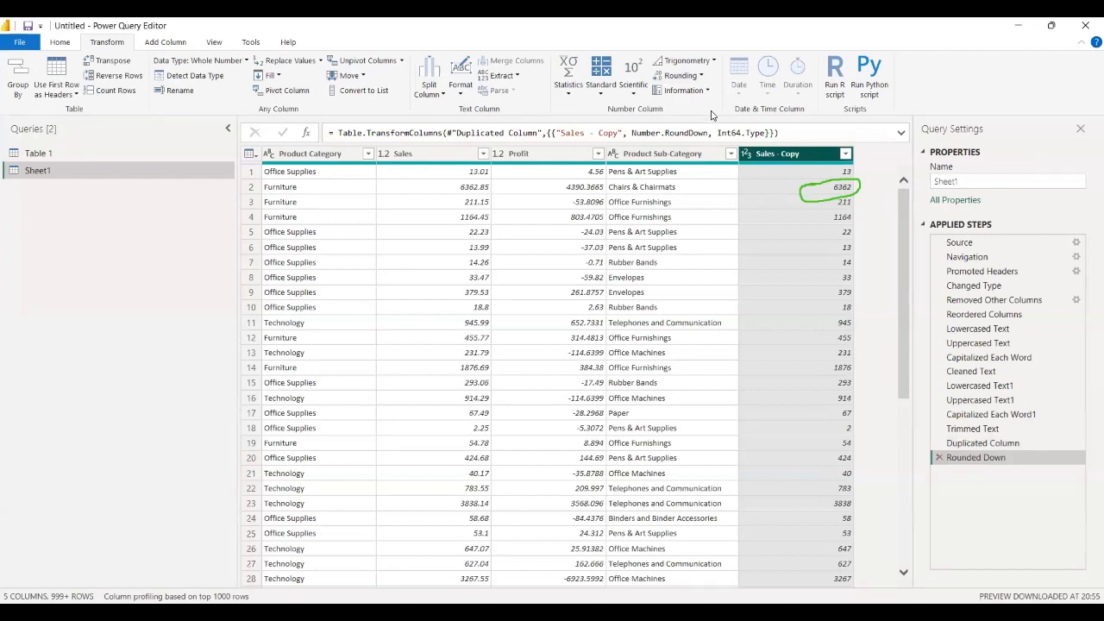
pyautogui.click(939, 458)
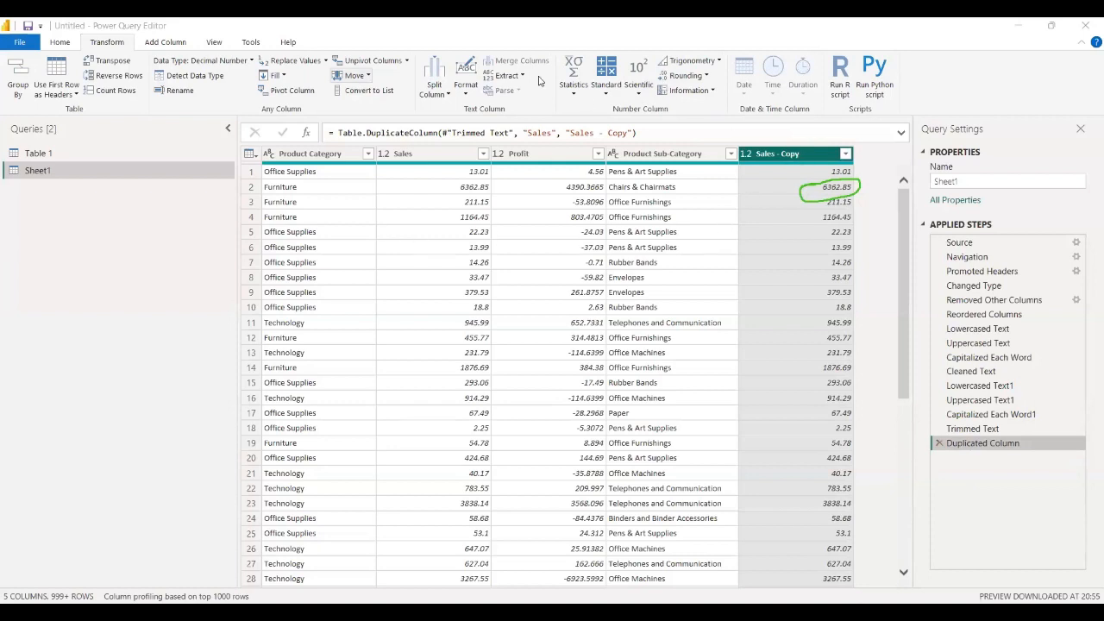
# Round the values of the Sales - Copy column to 1 decimal place.
pyautogui.click(795, 86)
pyautogui.click(758, 155)
pyautogui.click(696, 78)
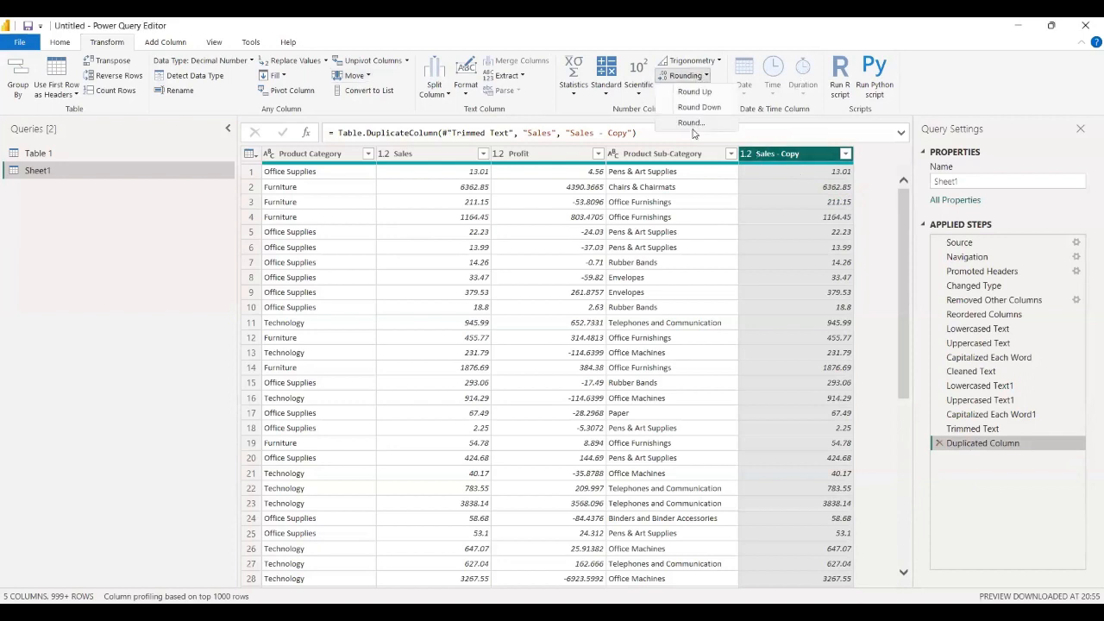
pyautogui.click(692, 130)
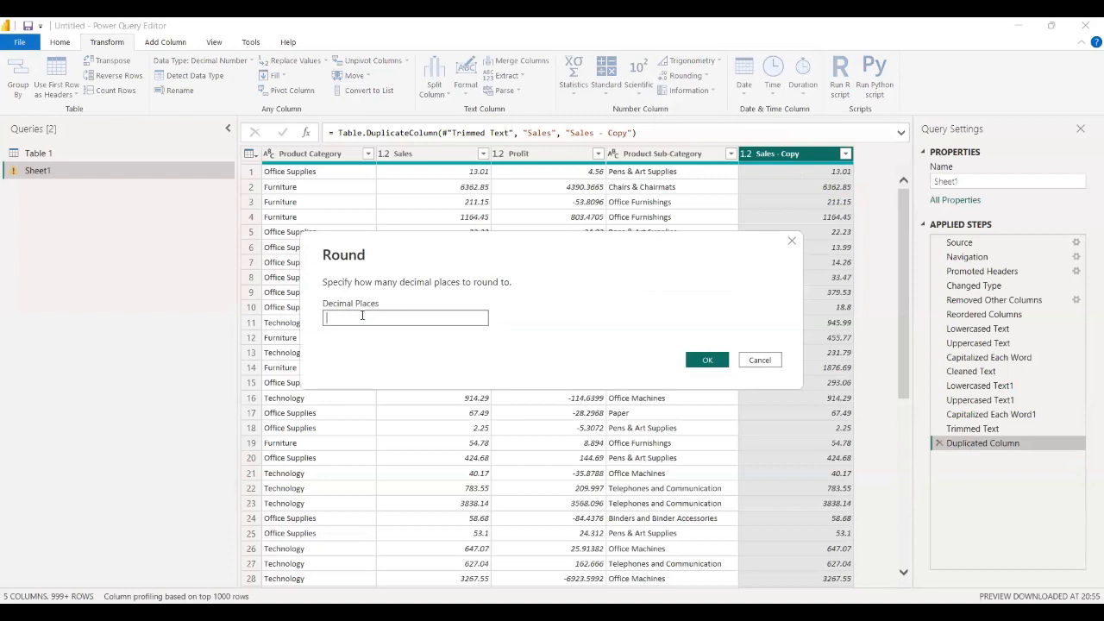
pyautogui.write('1')
pyautogui.click(704, 360)
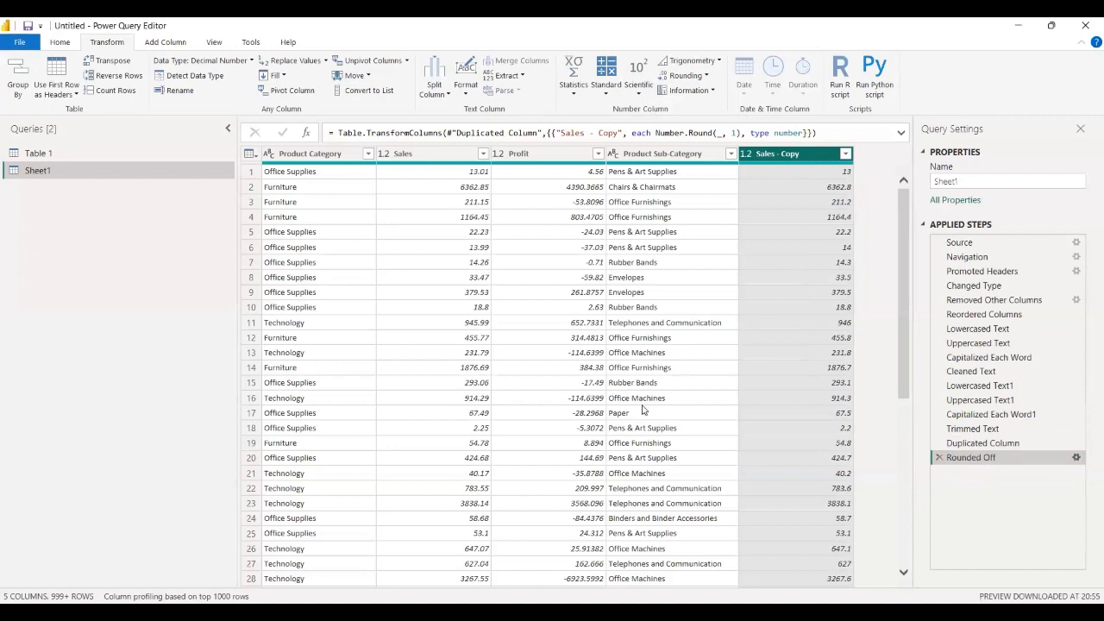
# Edit the rounding step of the Sales - Copy column to use 2 decimal places, and then 5.
pyautogui.write('2')
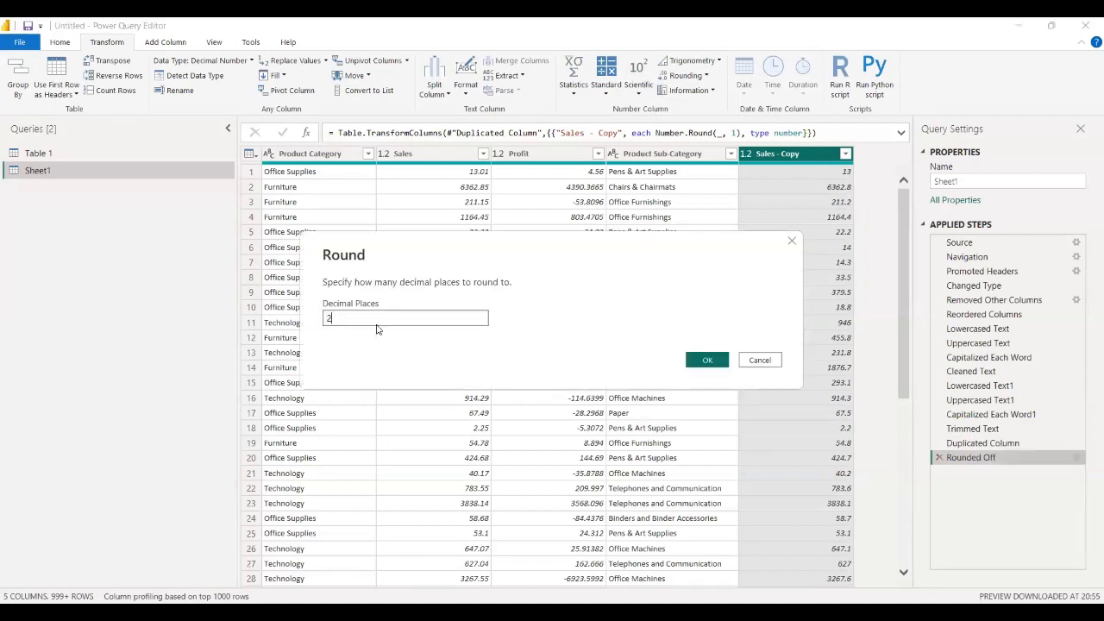
pyautogui.click(722, 361)
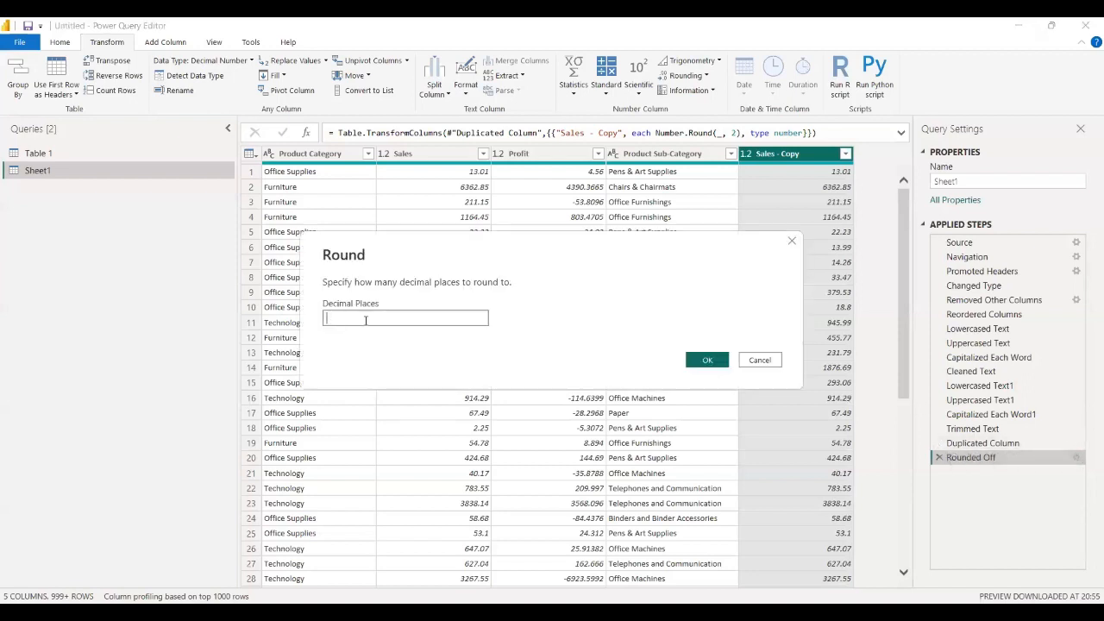
pyautogui.write('5')
pyautogui.click(705, 360)
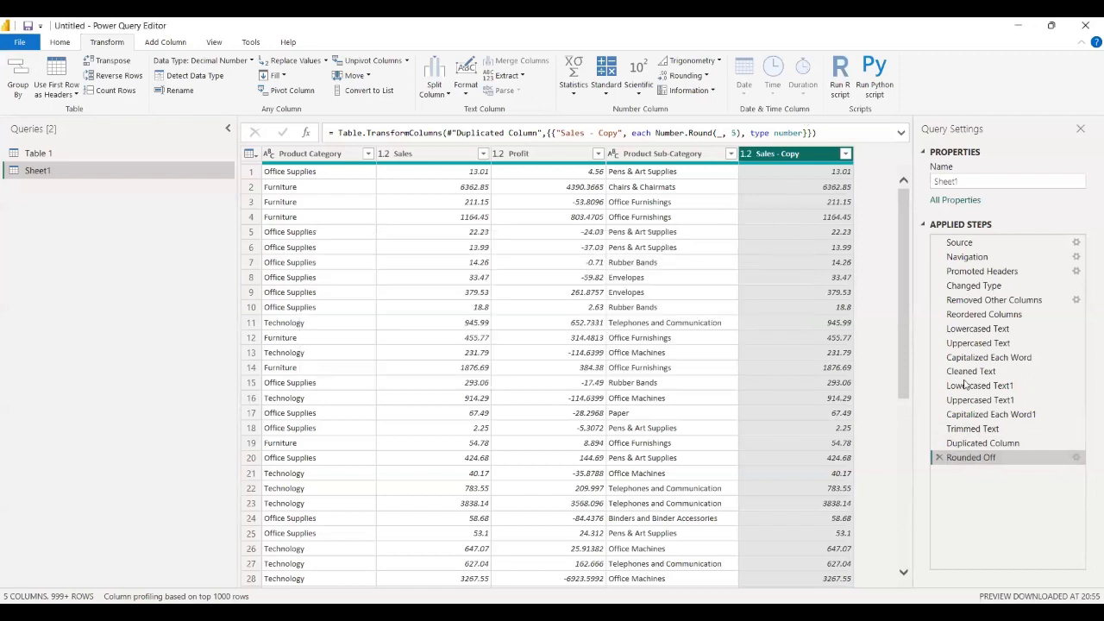
# Set the decimal places in the Sales - Copy rounding step to 1.
pyautogui.click(1076, 458)
pyautogui.write('1')
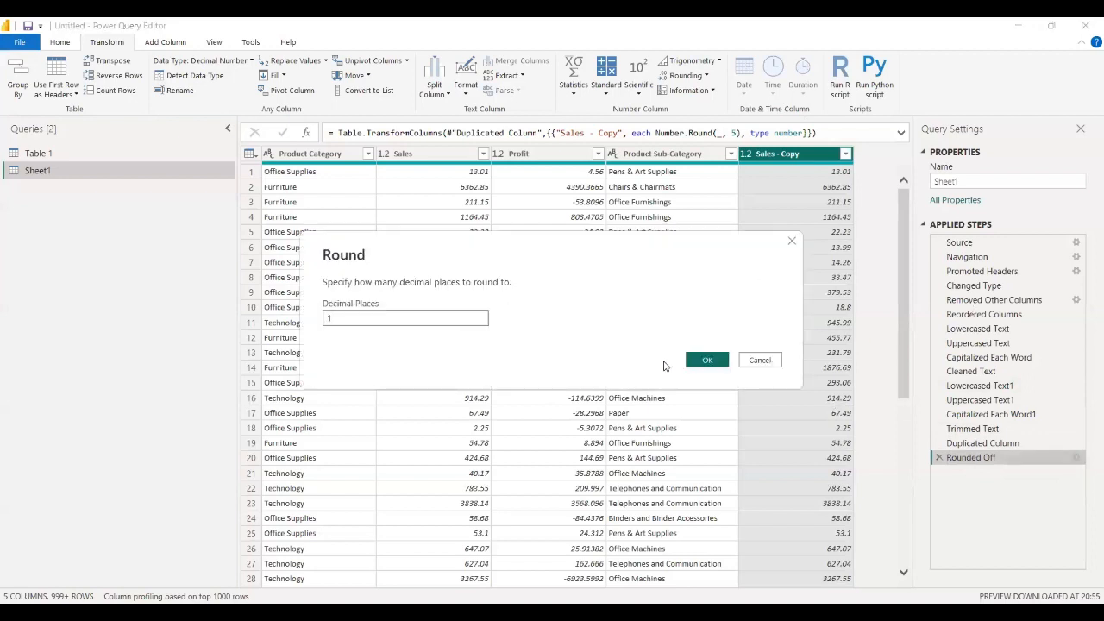
pyautogui.click(700, 360)
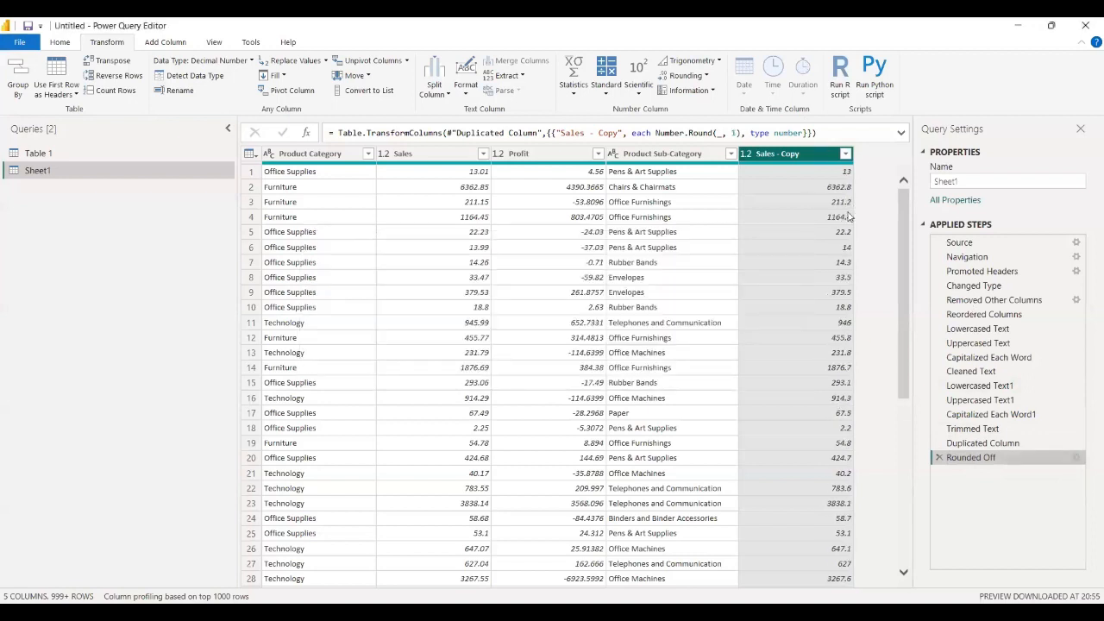